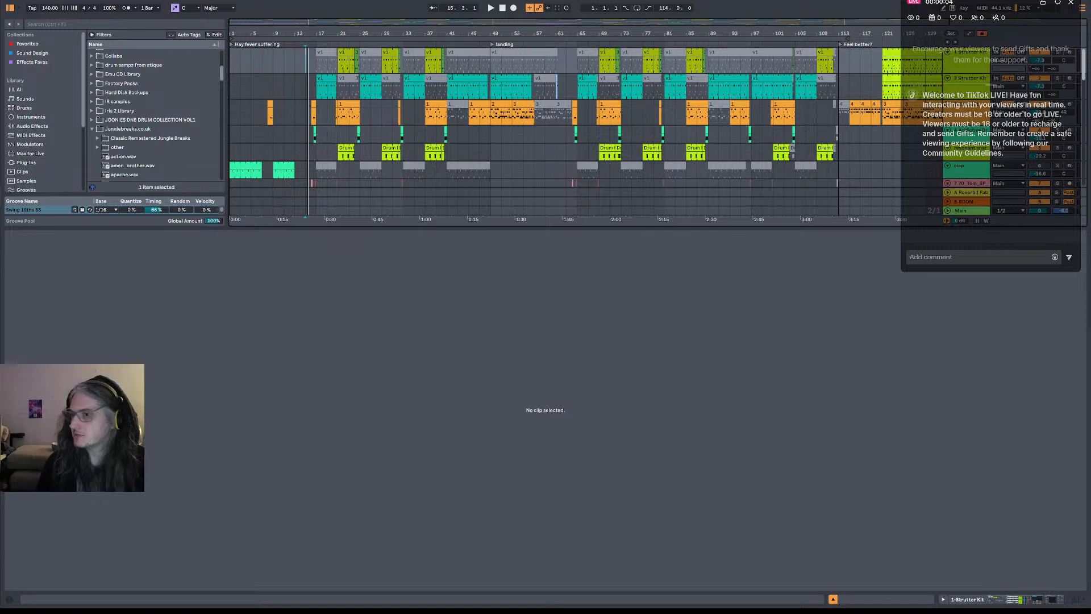
Move the live chat window clear of the track headers and play the arrangement from bar 15
left_click_drag(982, 27, 829, 44)
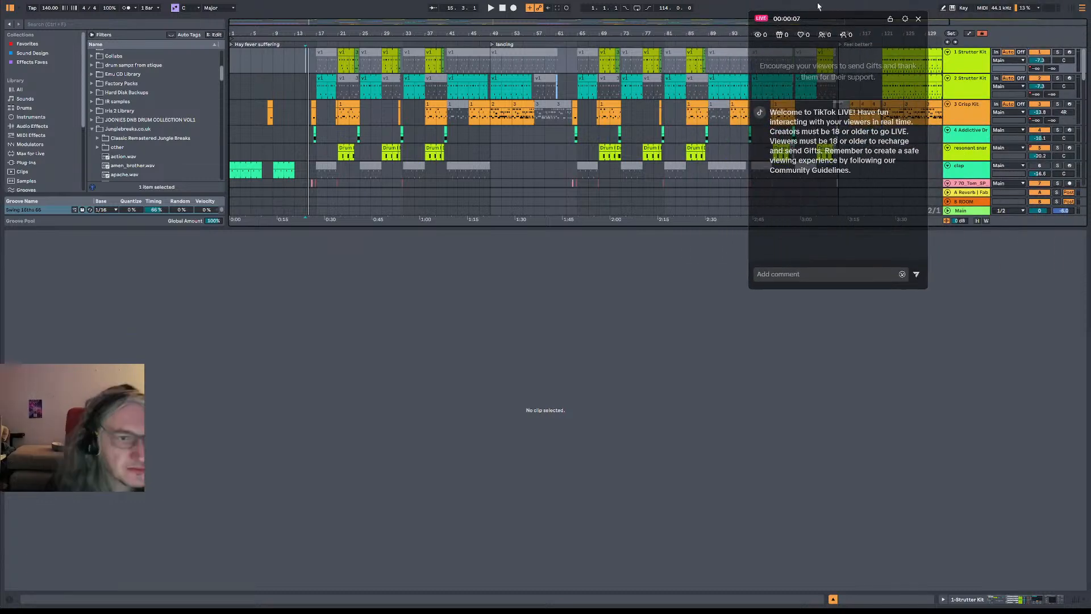
left_click(305, 72)
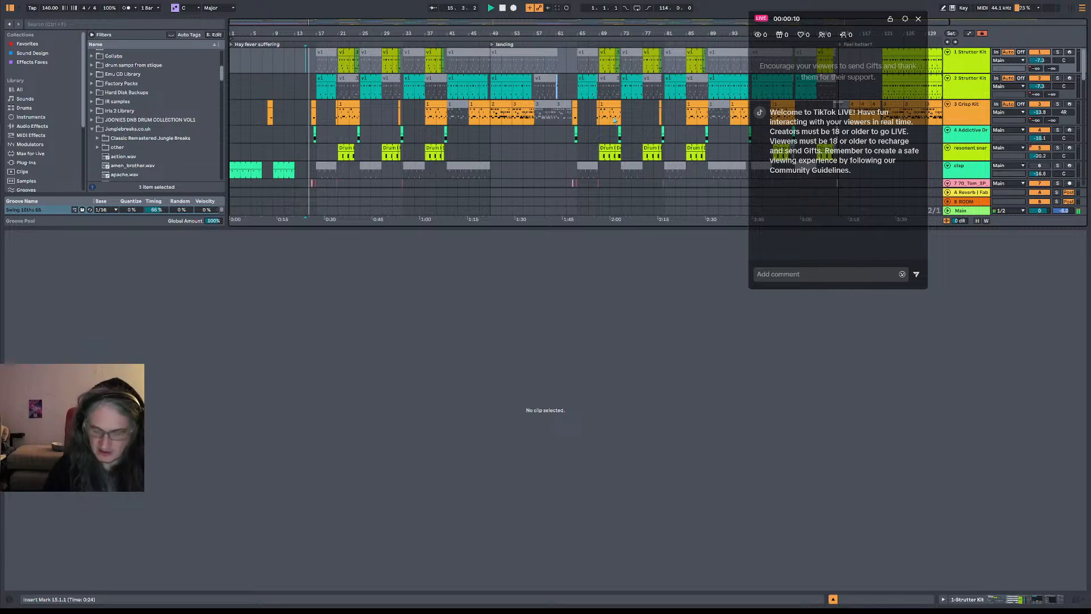
right_click(553, 90)
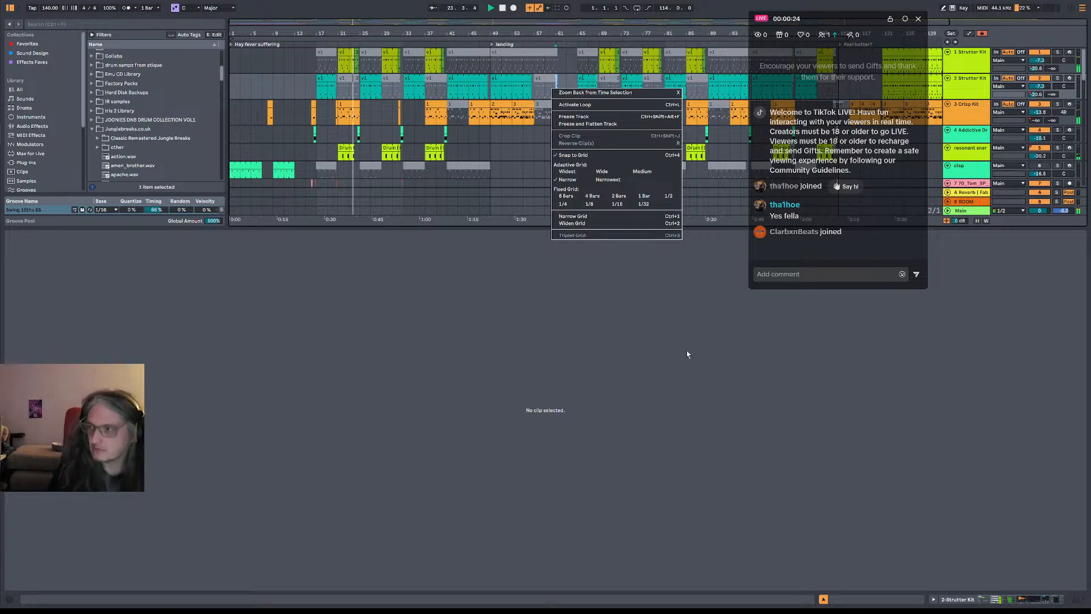
left_click(466, 317)
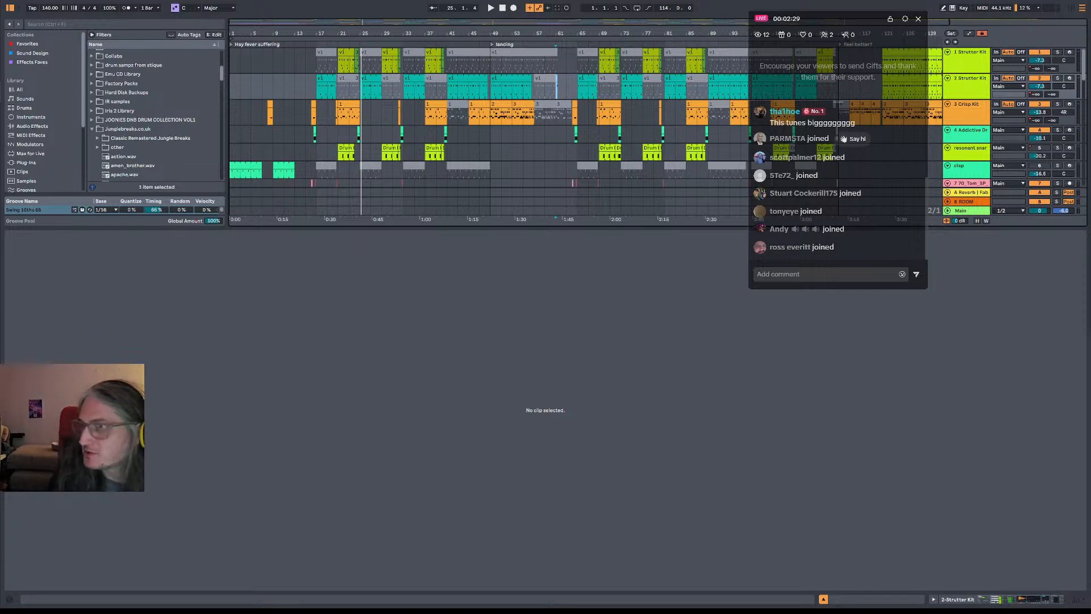
Examine the RIMSHOT note's placement against beats 3 and 4 in the bar 17 clip on the second Strutter Kit track, and audition it
left_click(317, 95)
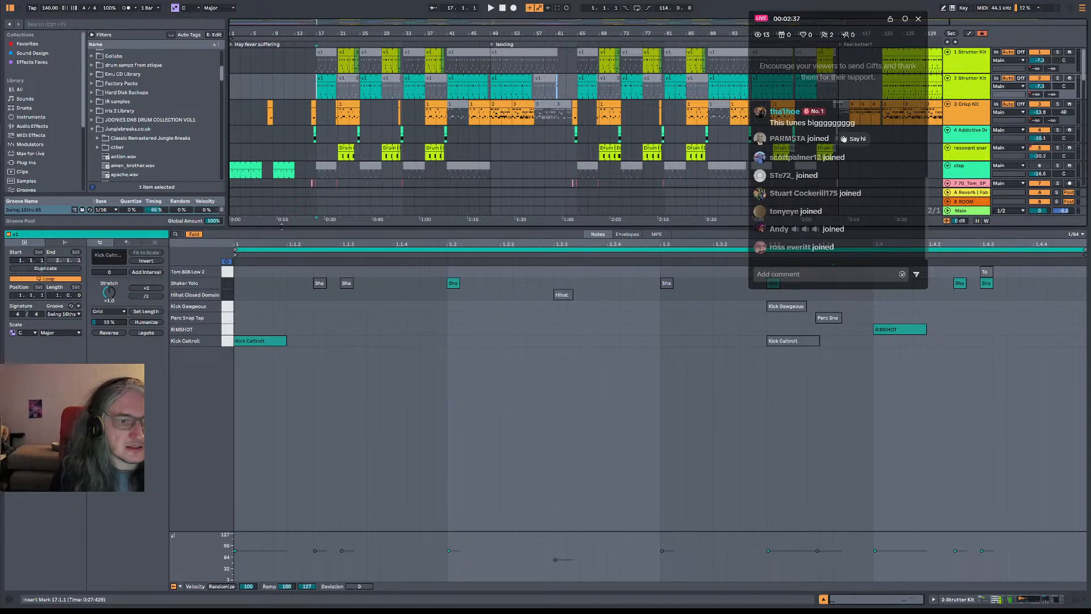
left_click(887, 331)
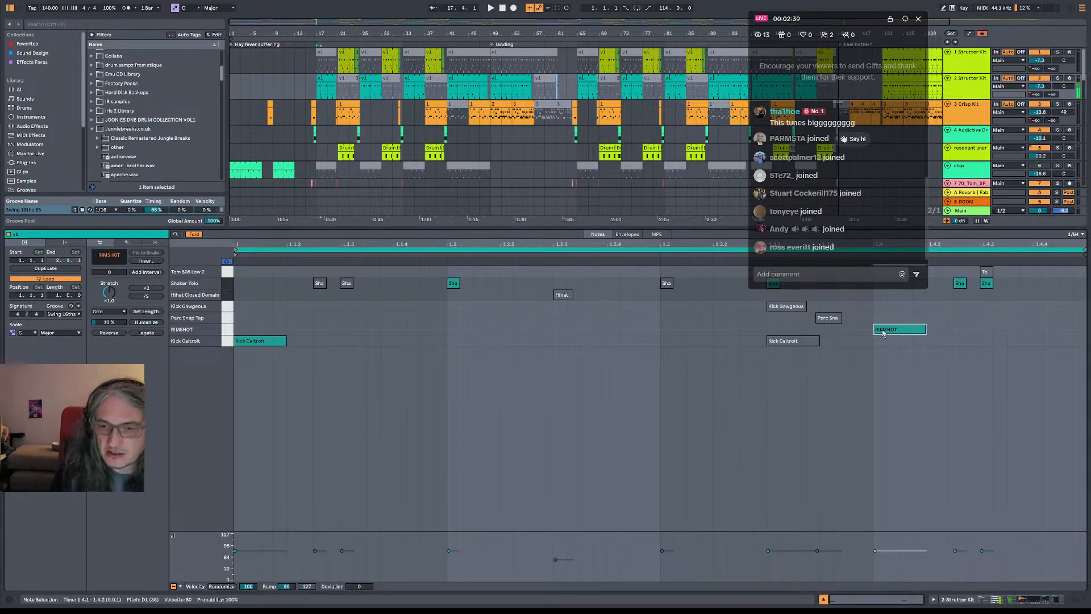
left_click(668, 332)
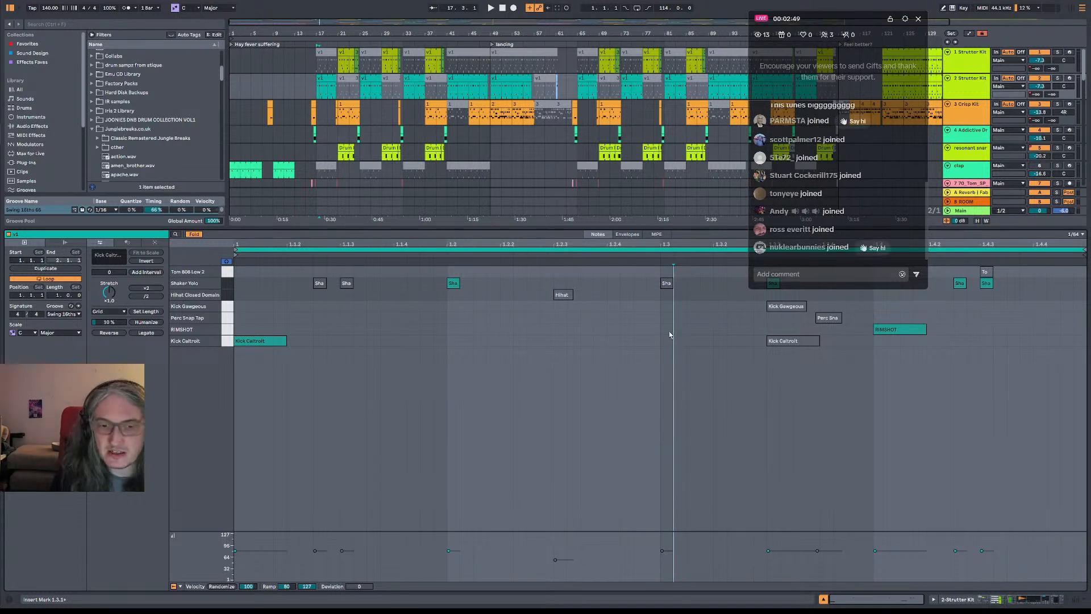
left_click(670, 334)
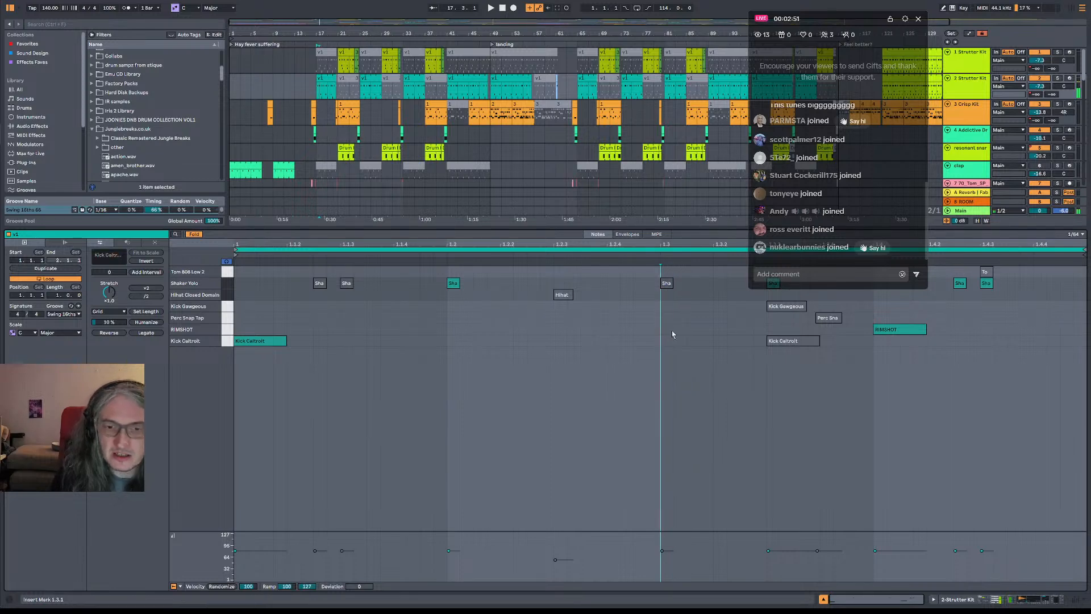
left_click(901, 329)
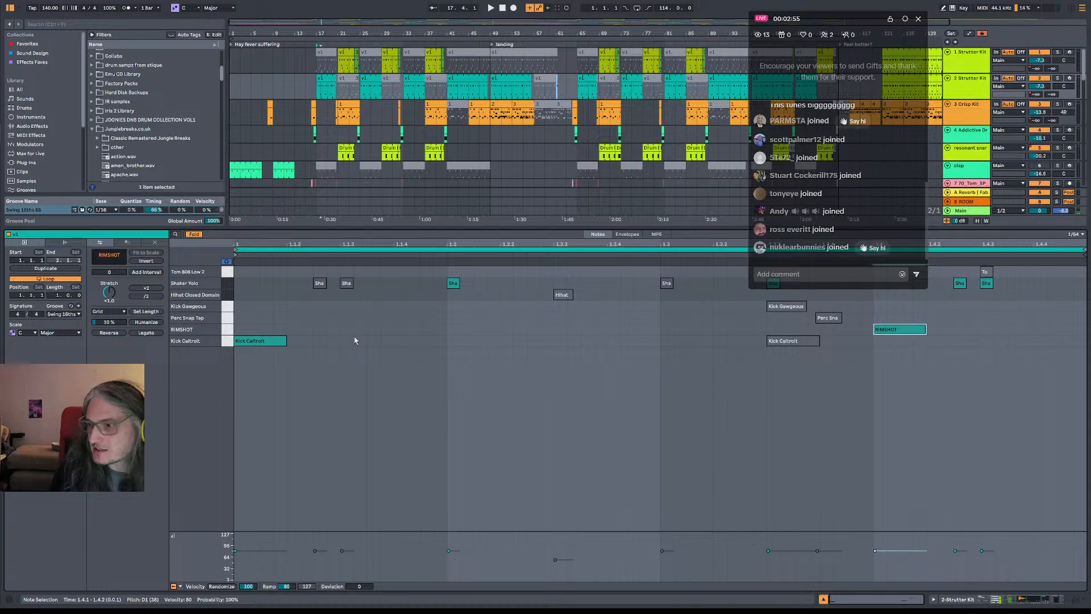
key("space")
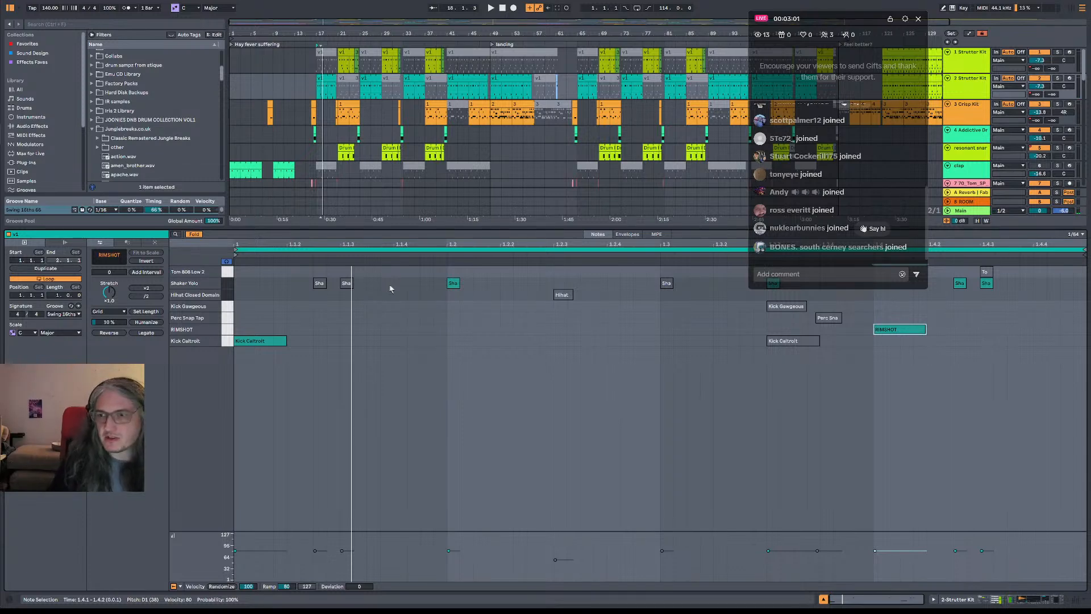
left_click(674, 333)
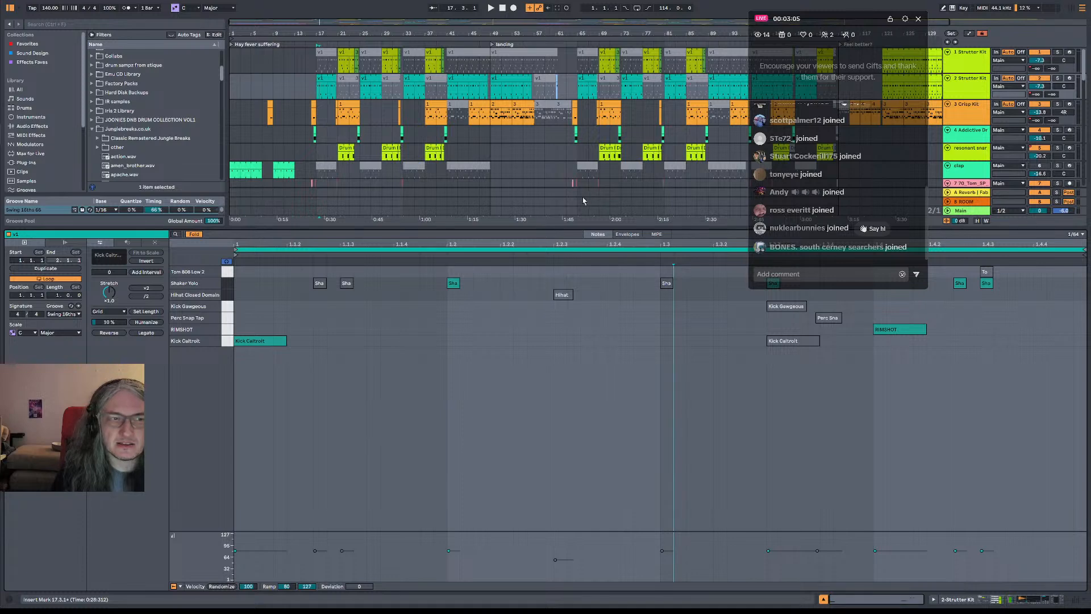
left_click(317, 96)
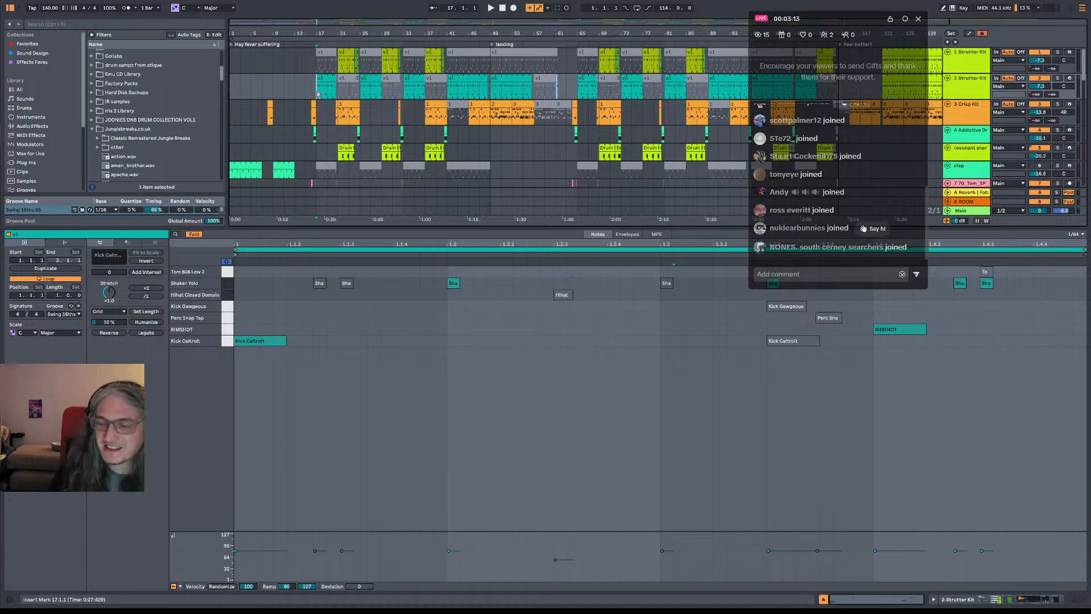
left_click(882, 329)
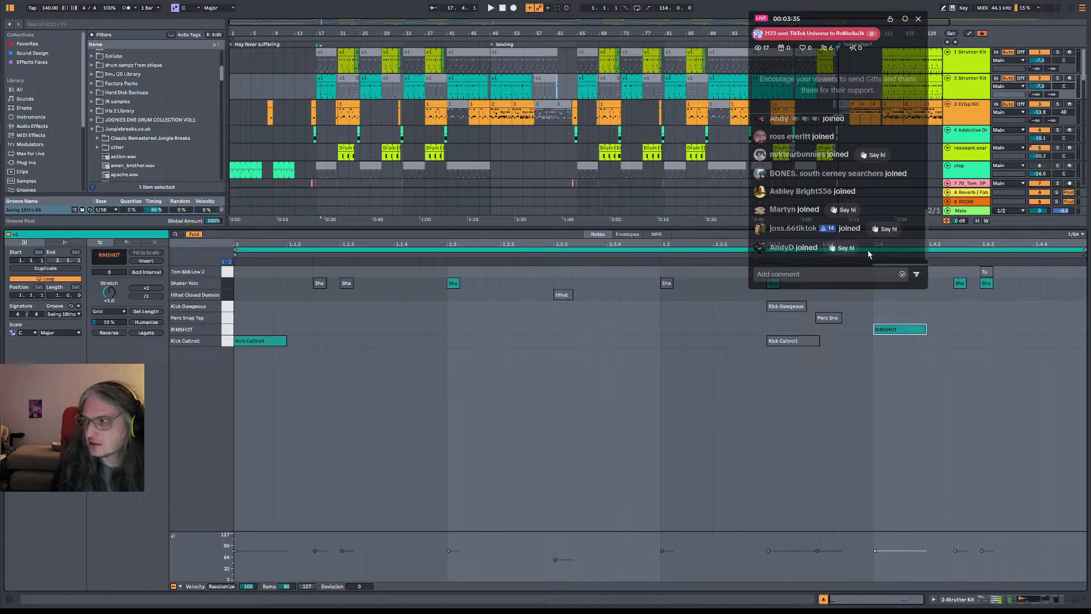
key("space")
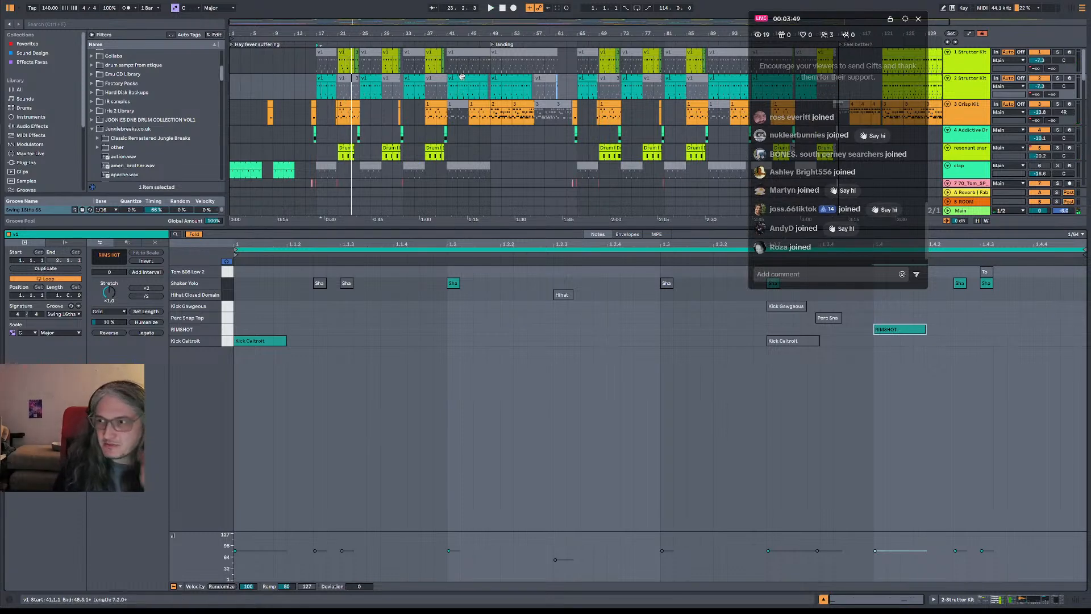
Select the whole arrangement and save the Live Set as a new version, Log Paragon_17
left_click_drag(425, 31, 404, 27)
left_click_drag(668, 33, 640, 31)
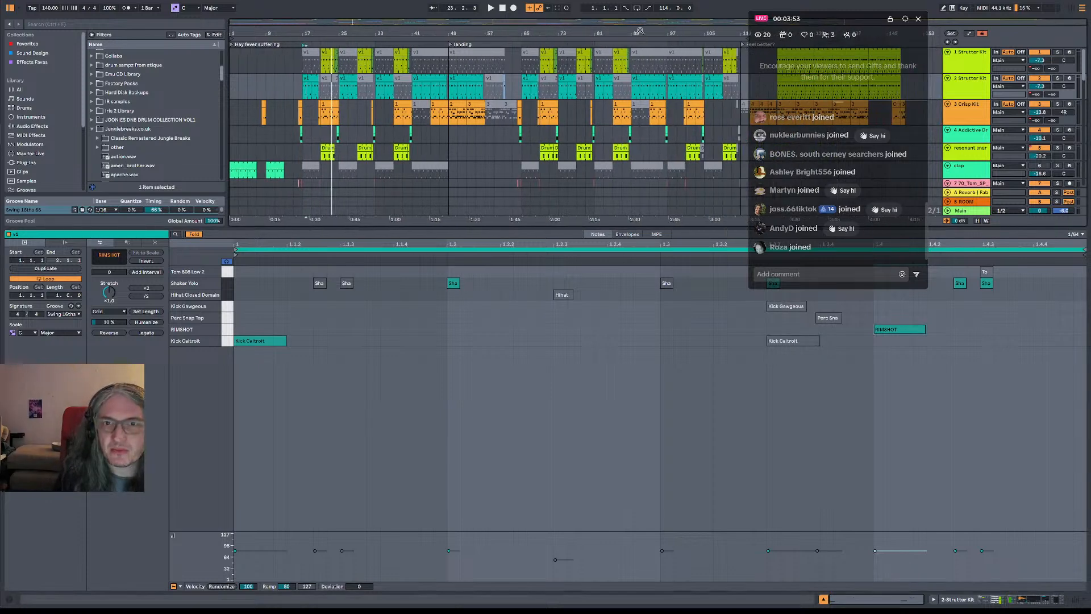
key("ctrl+a")
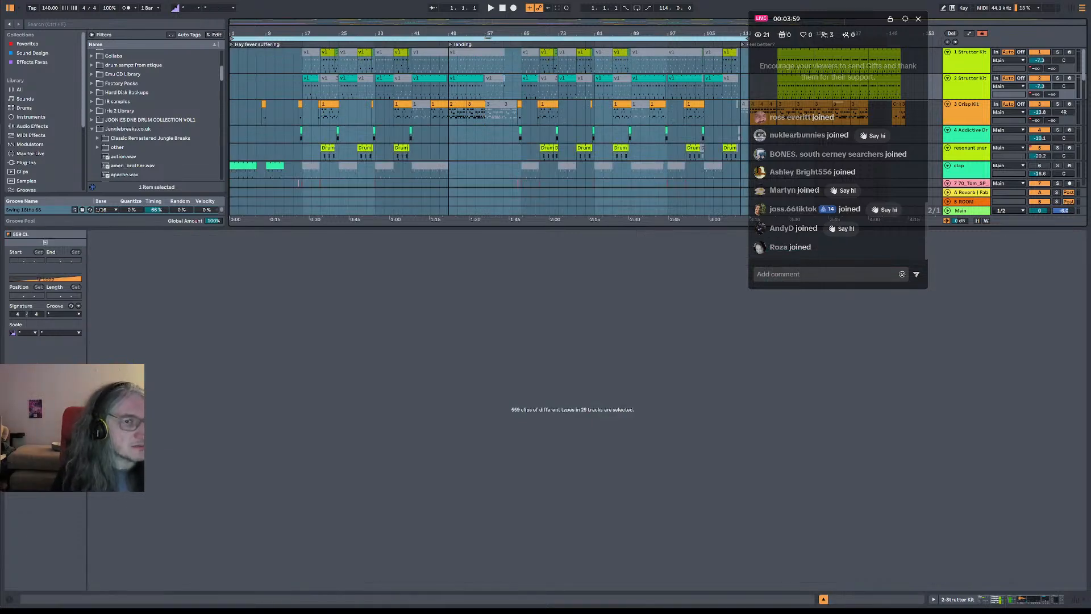
key("ctrl+shift+s")
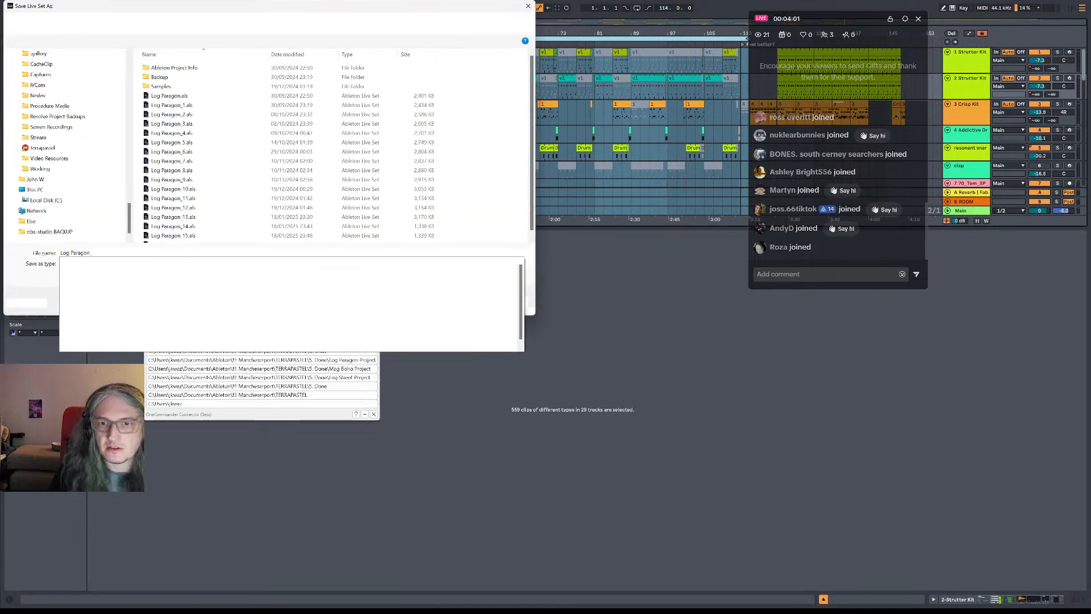
key("Return")
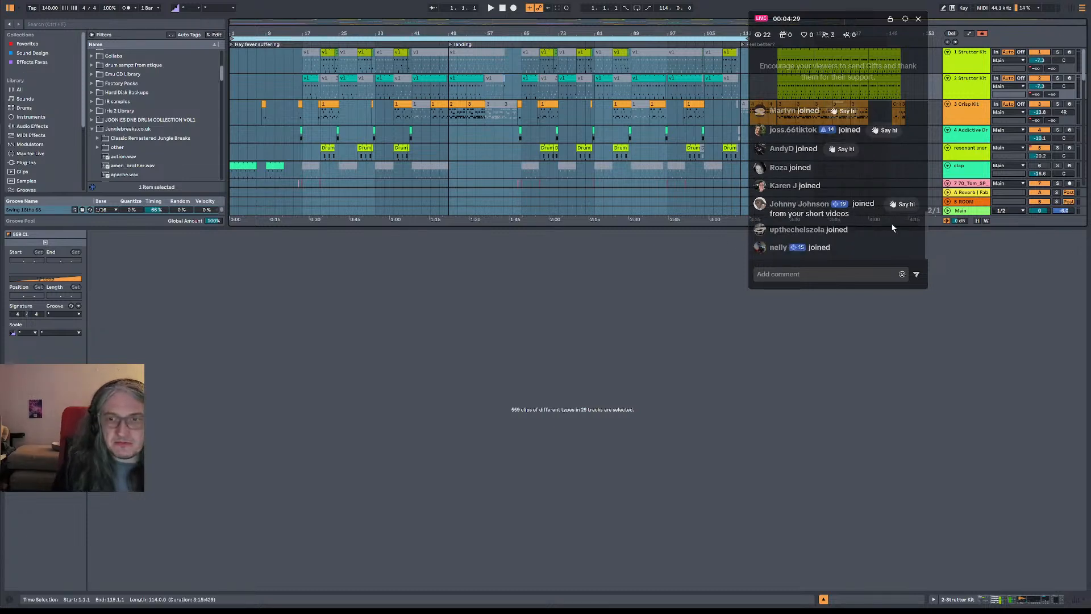
Audition the arrangement from bar 17 and check the notes on the Log Paragon card in Trello
key("space")
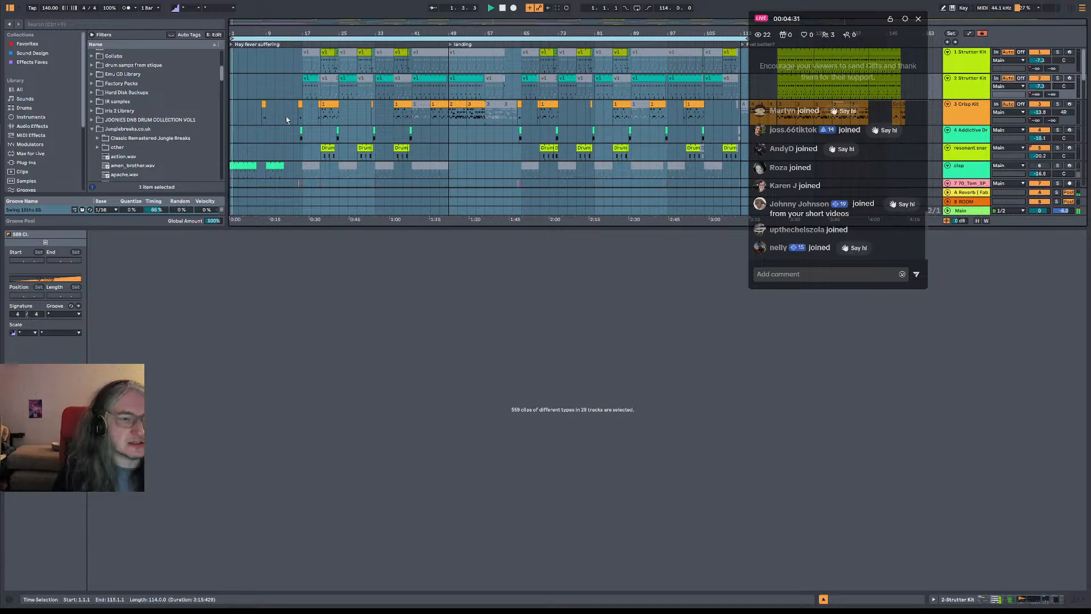
left_click(302, 146)
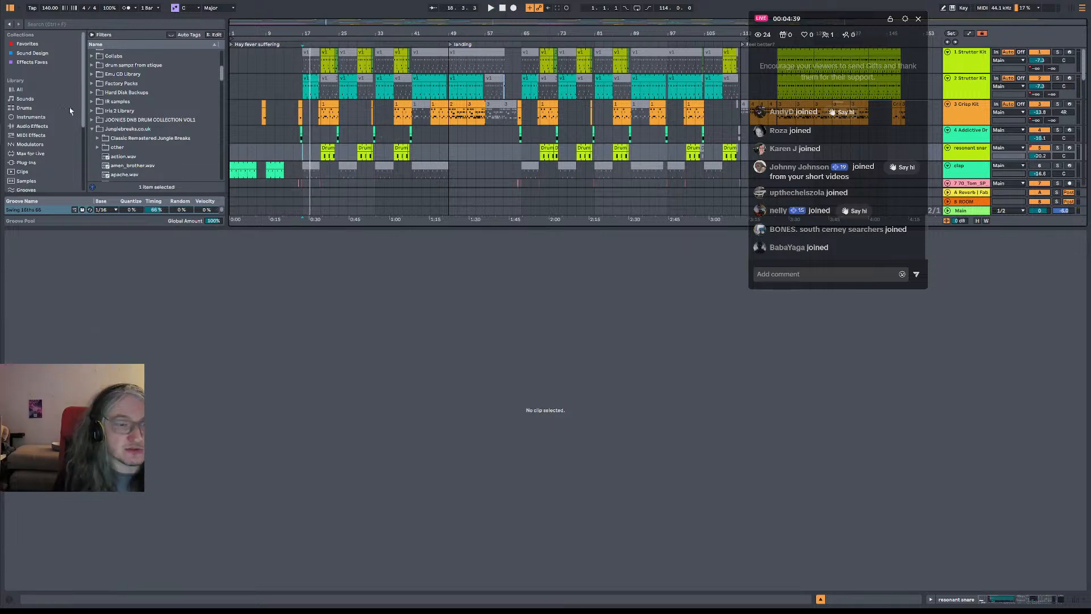
key("alt+Tab")
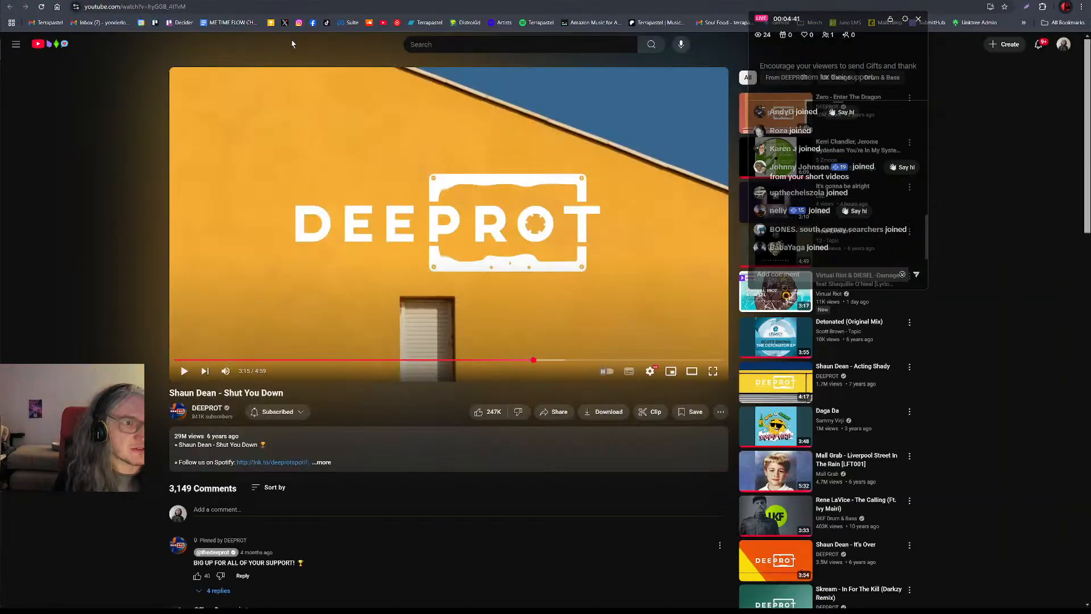
left_click(69, 1)
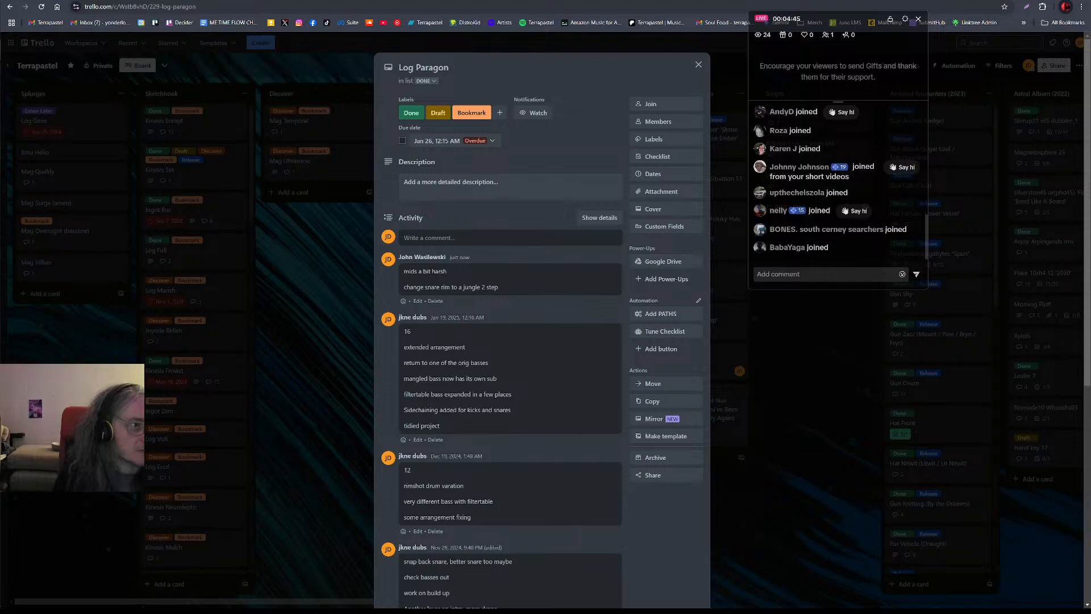
key("alt+Tab")
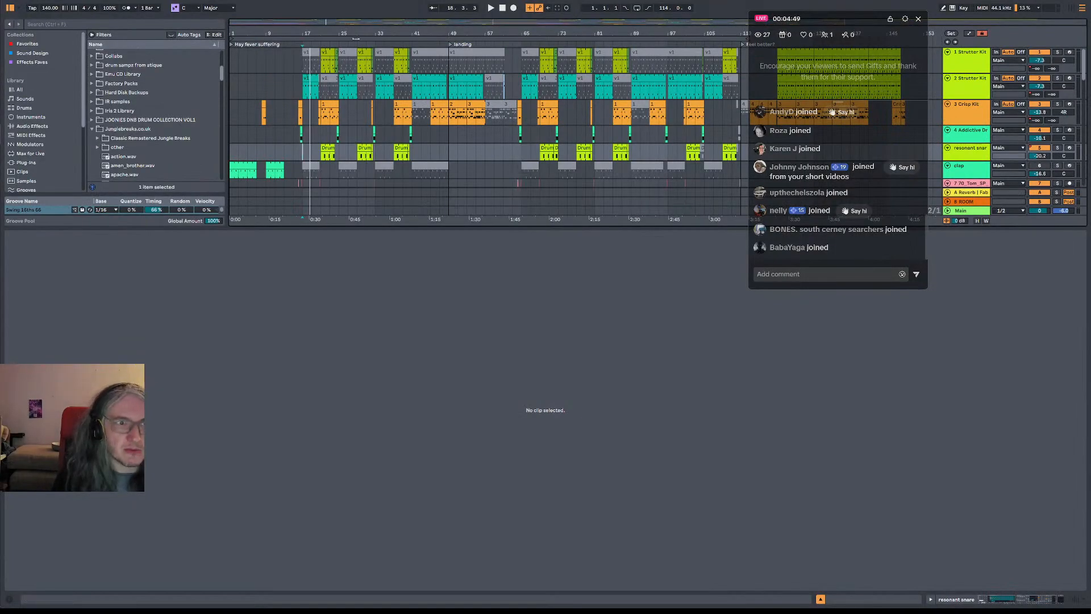
Export the whole arrangement as Log Paragon_17.mp3 into the Log Paragon Project folder inside 5. Done
key("ctrl+a")
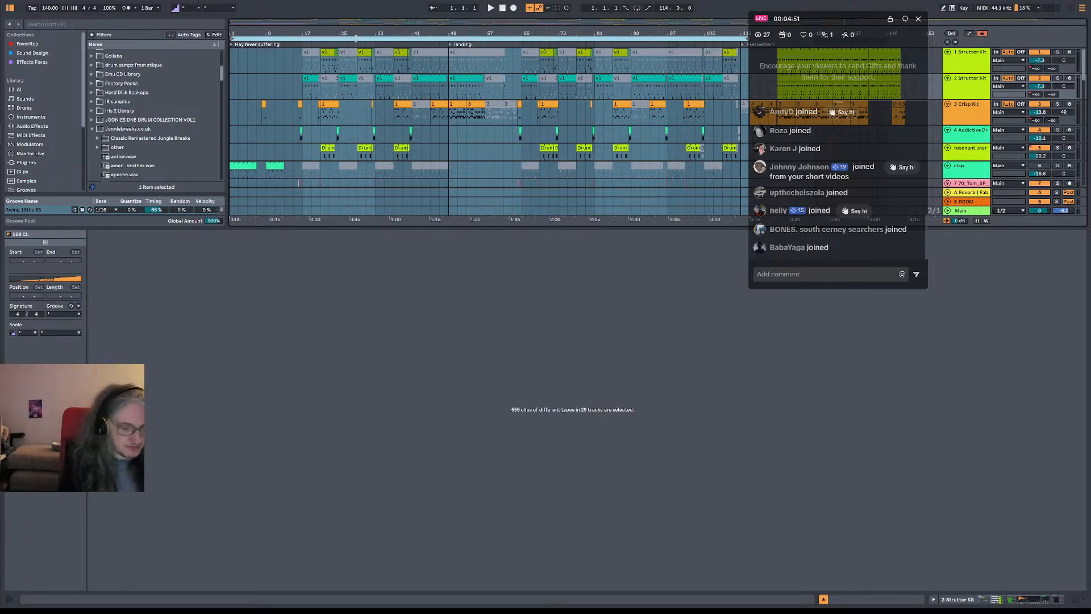
key("ctrl+shift+r")
key("Return")
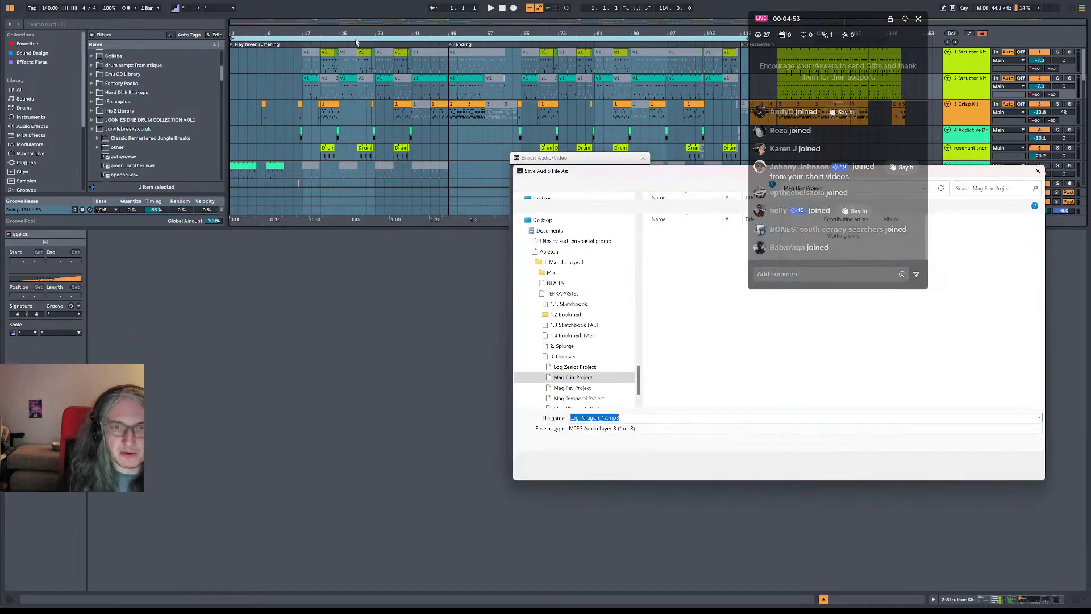
scroll(575, 364, "down", 3)
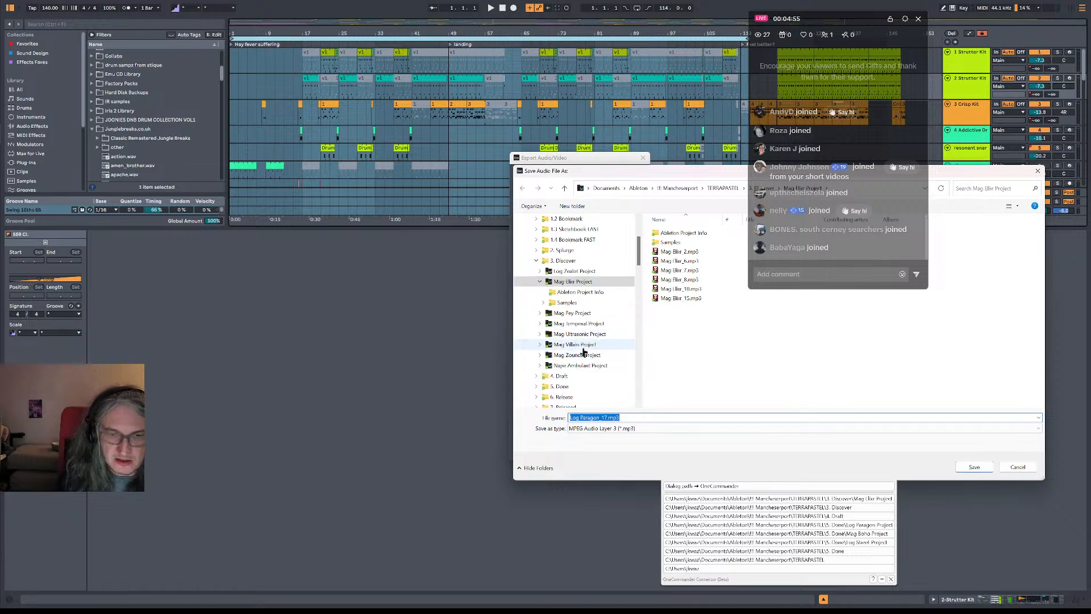
left_click(563, 377)
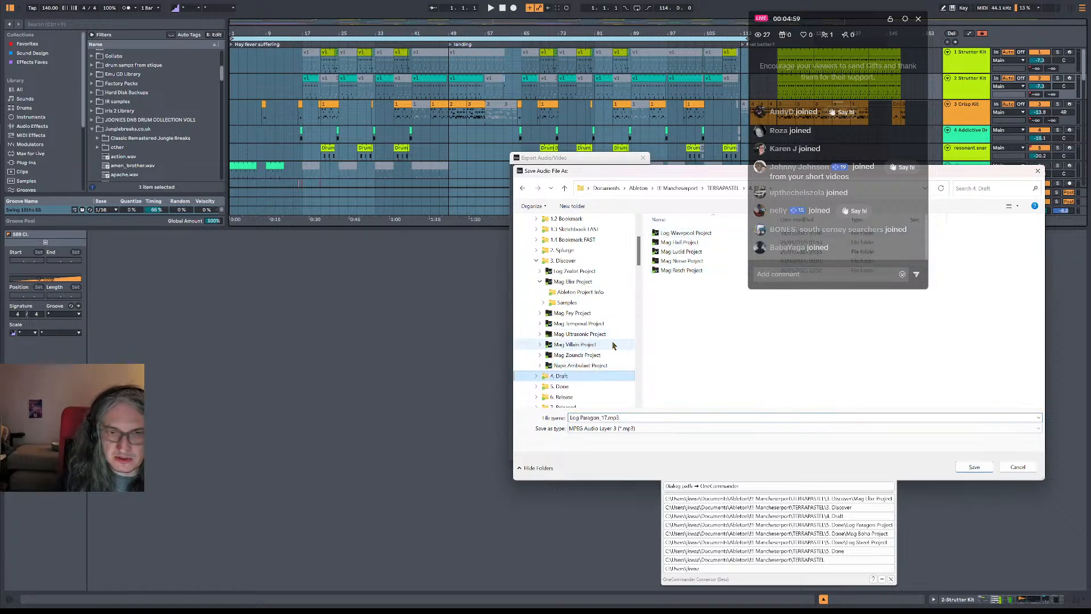
left_click(561, 386)
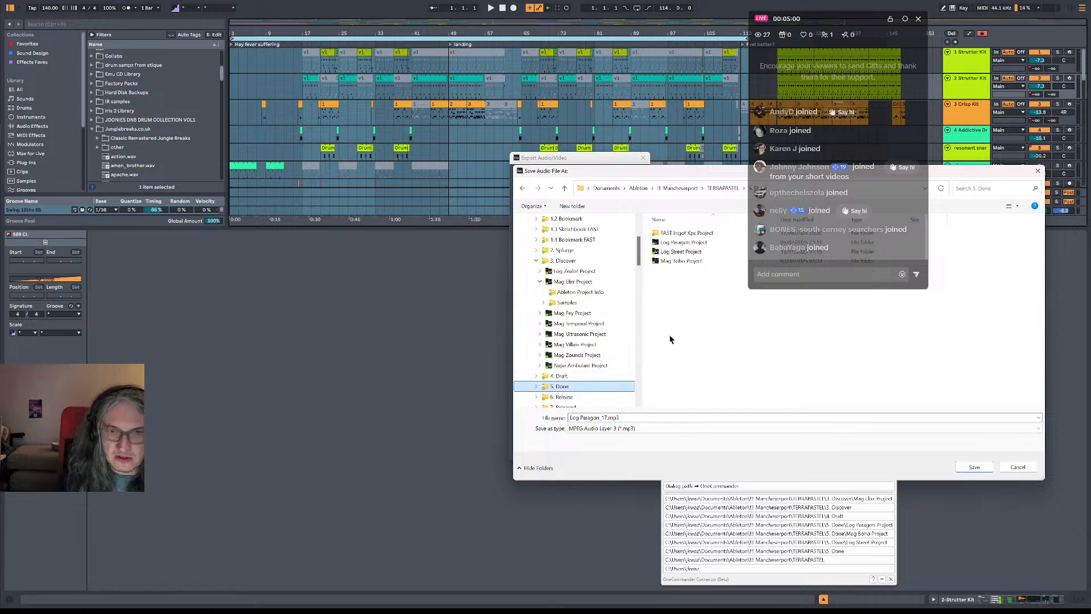
double_click(695, 243)
left_click(964, 468)
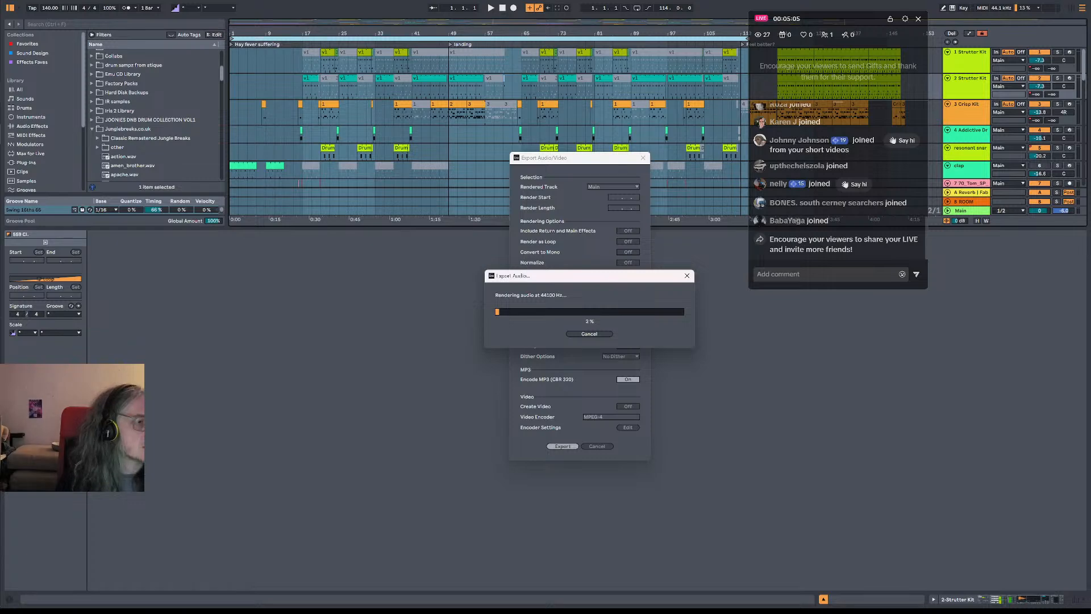
Switch to the Log Paragon card in Trello and start a comment with the lines "17" and "mids down on harsh bass"
key("alt+Tab")
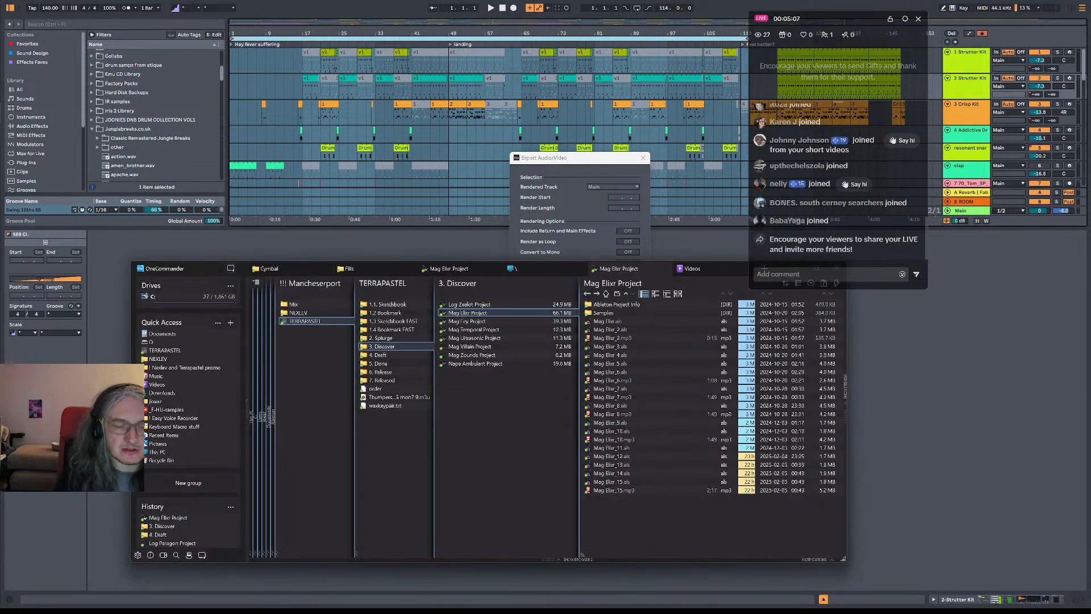
key("alt+Tab")
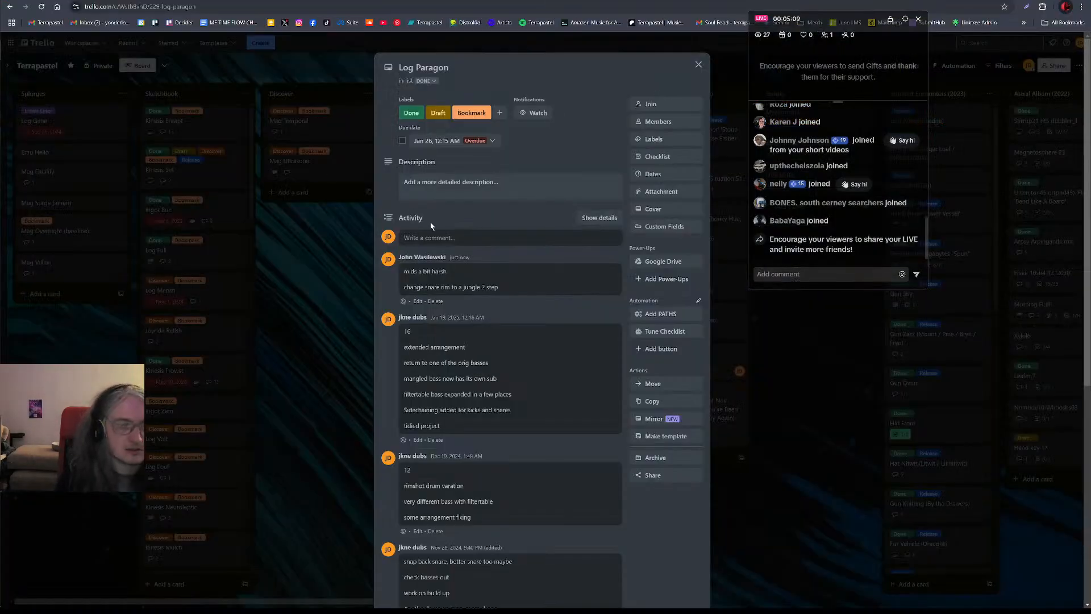
left_click(452, 241)
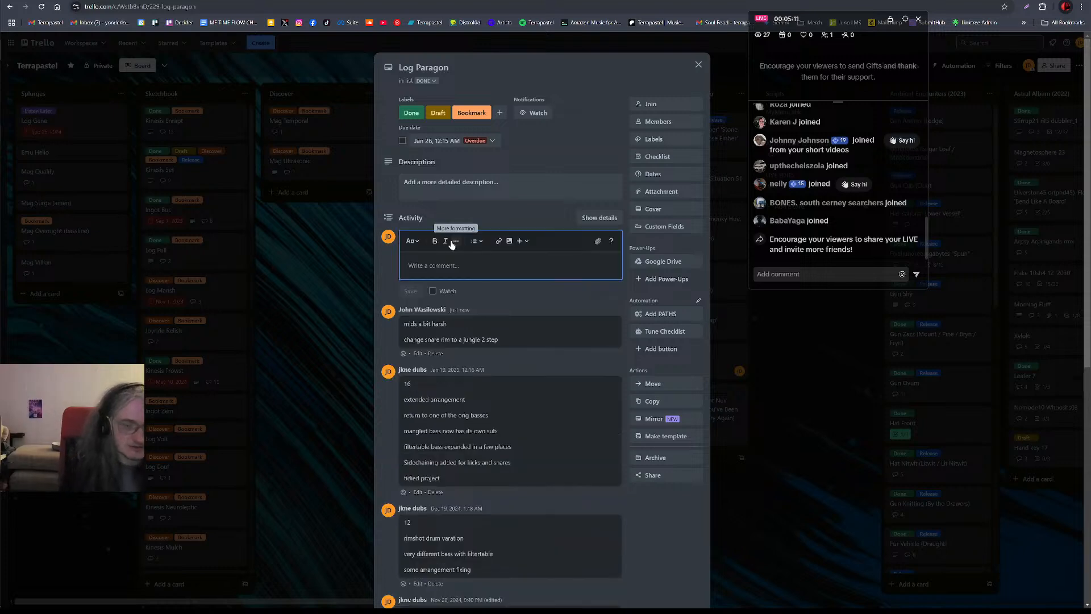
type("17")
key("Return")
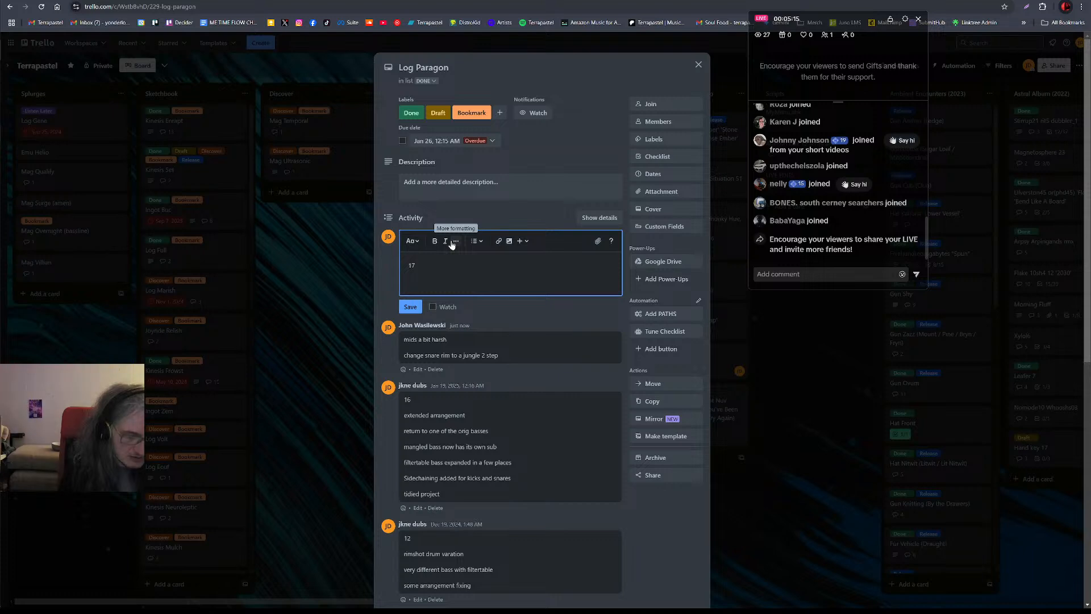
type("mids ")
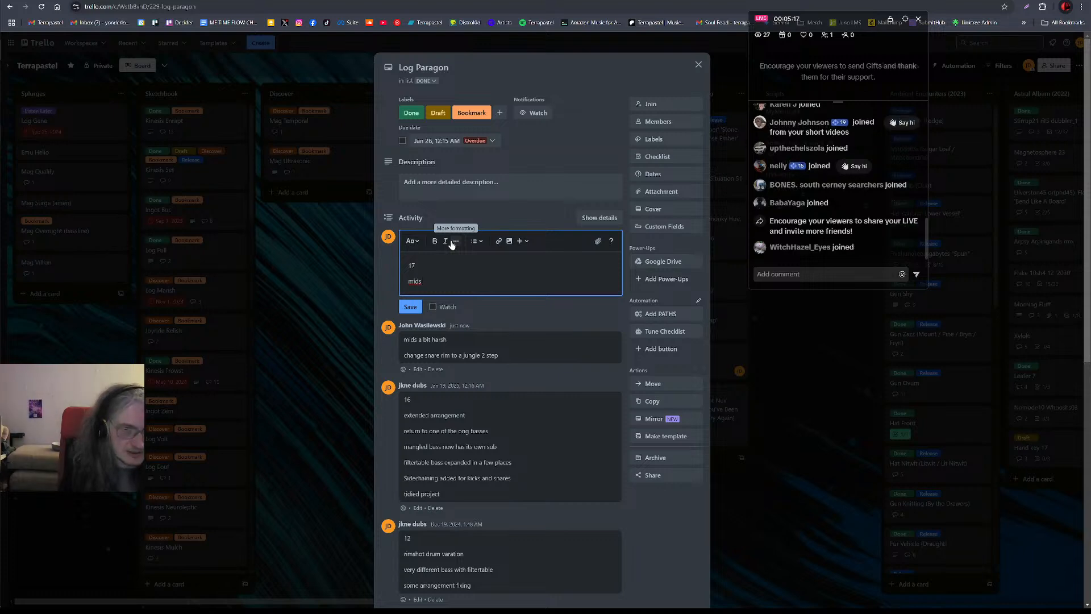
type("down")
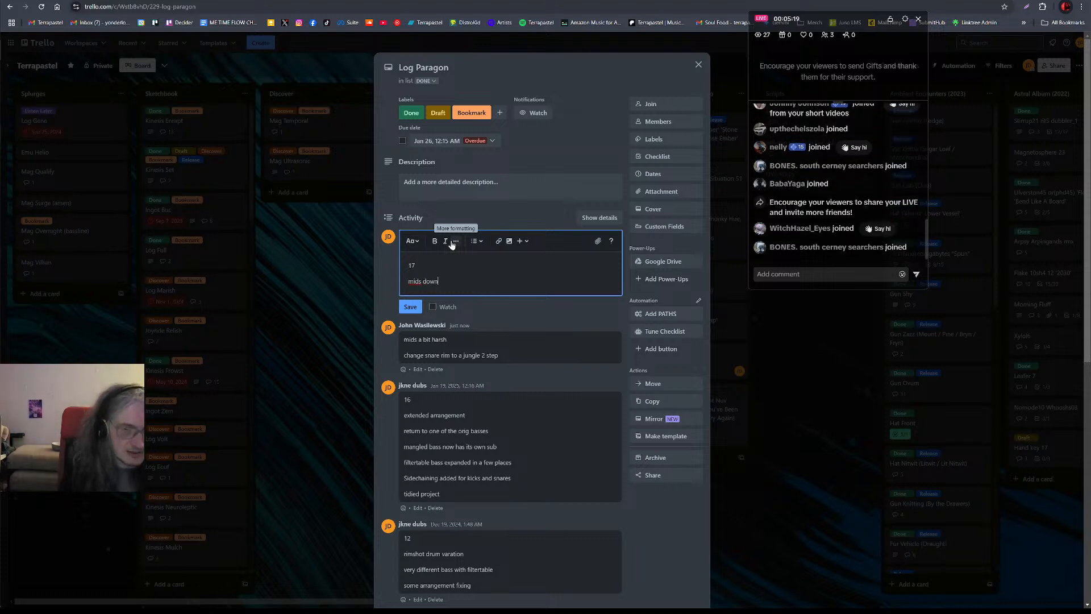
type(" on hasr")
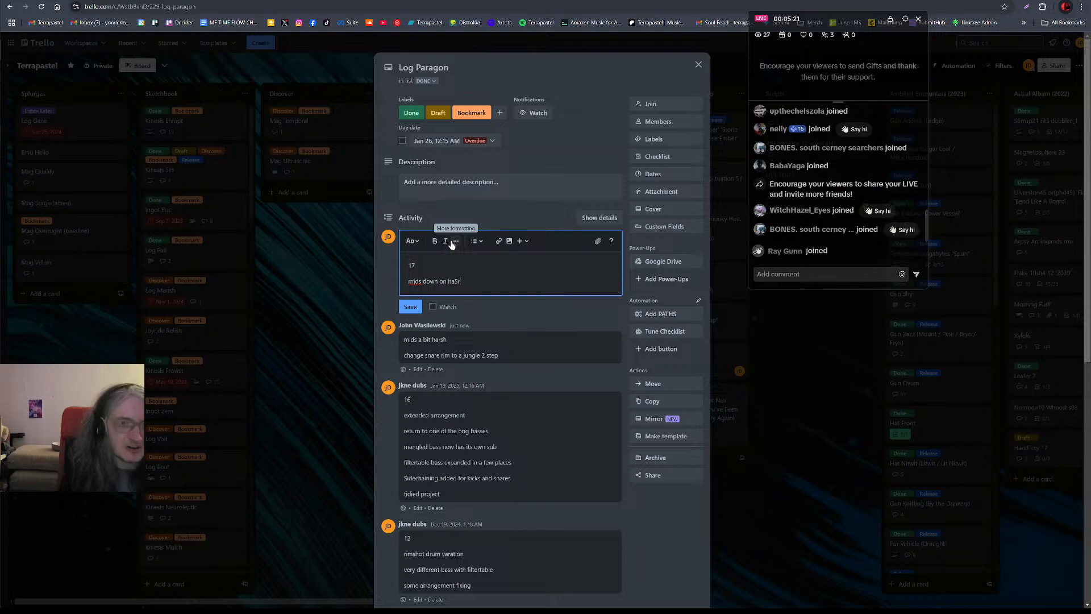
key("BackSpace")
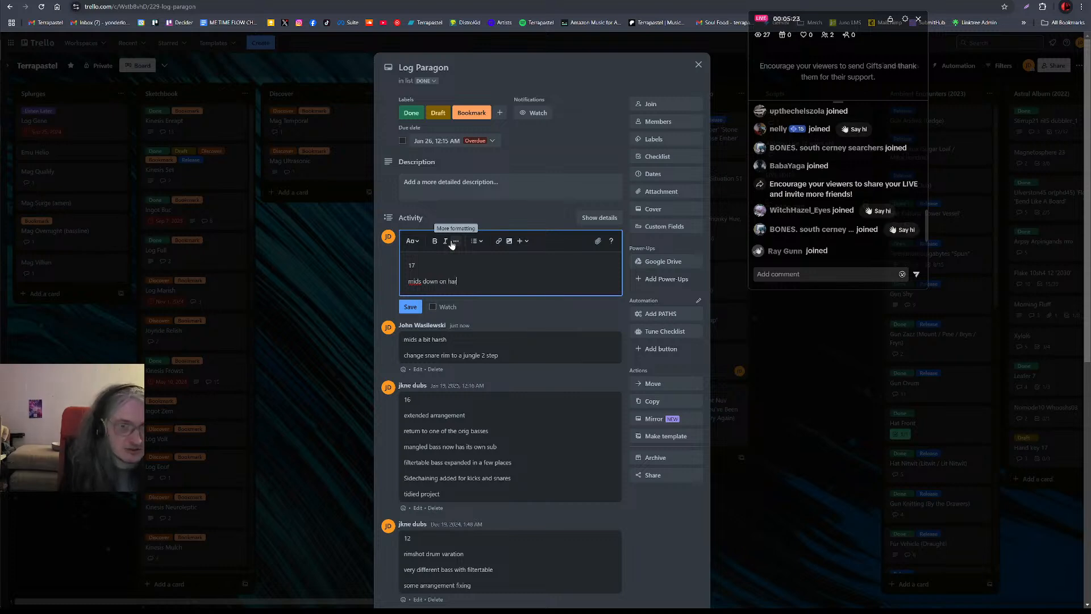
type("bass")
key("Return")
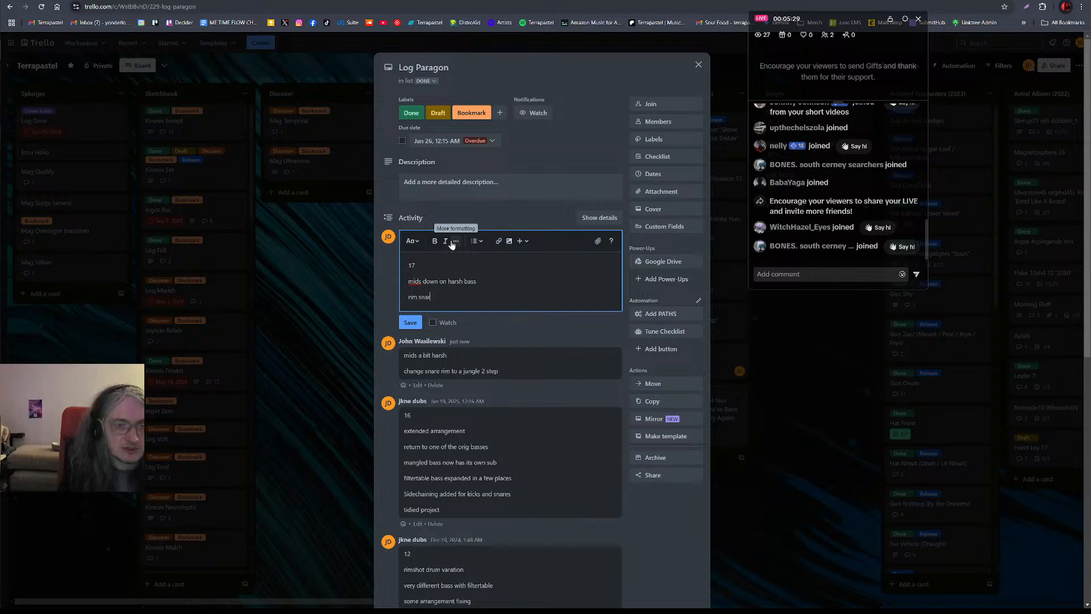
Add the line "rim snare now on beat 4" to the version 17 comment on the Log Paragon card
type("rim snare now on beat 4")
key("Return")
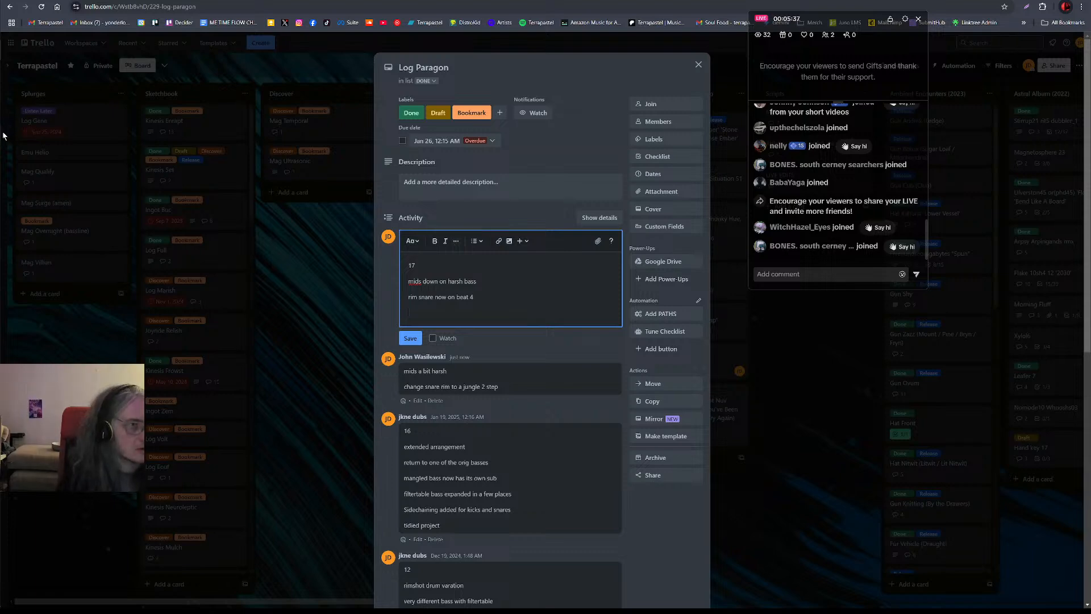
Set the Log Paragon card's due date to February 12, 2025, and save the version 17 comment on it
key("alt+Tab")
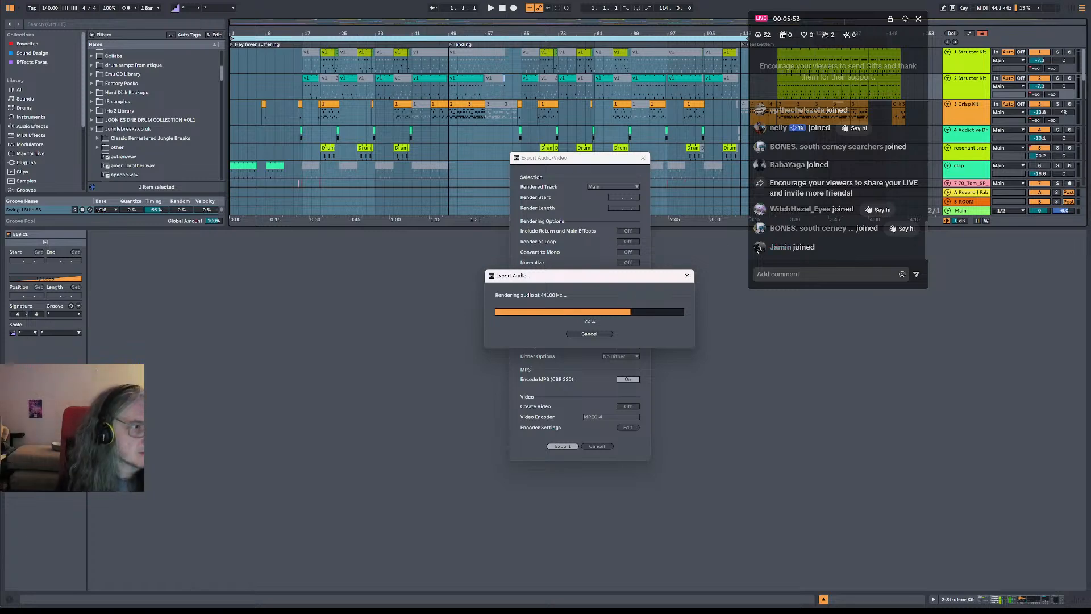
key("alt+Tab")
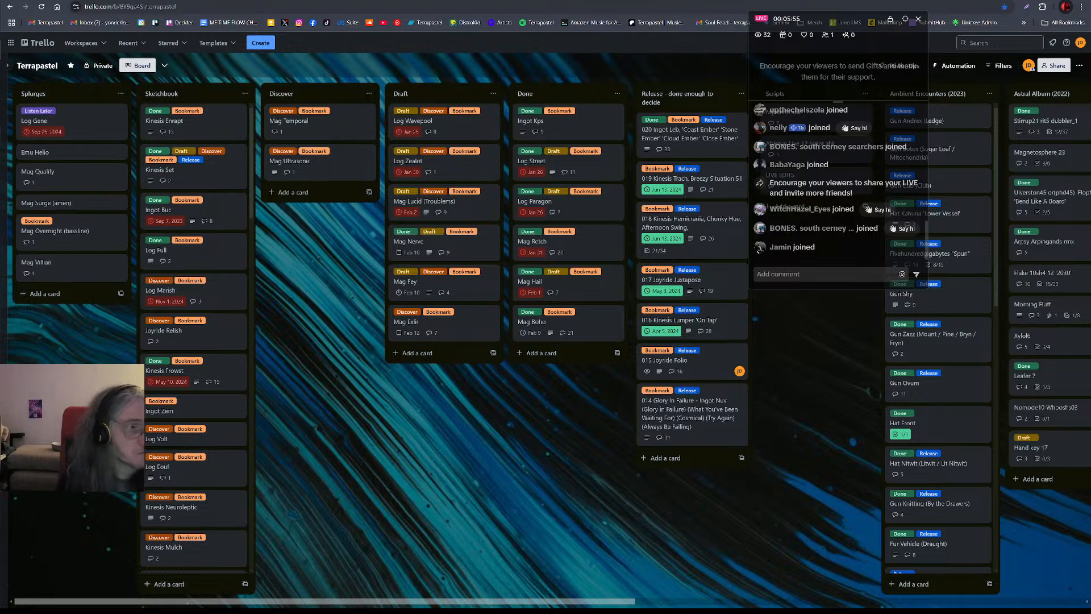
left_click(580, 209)
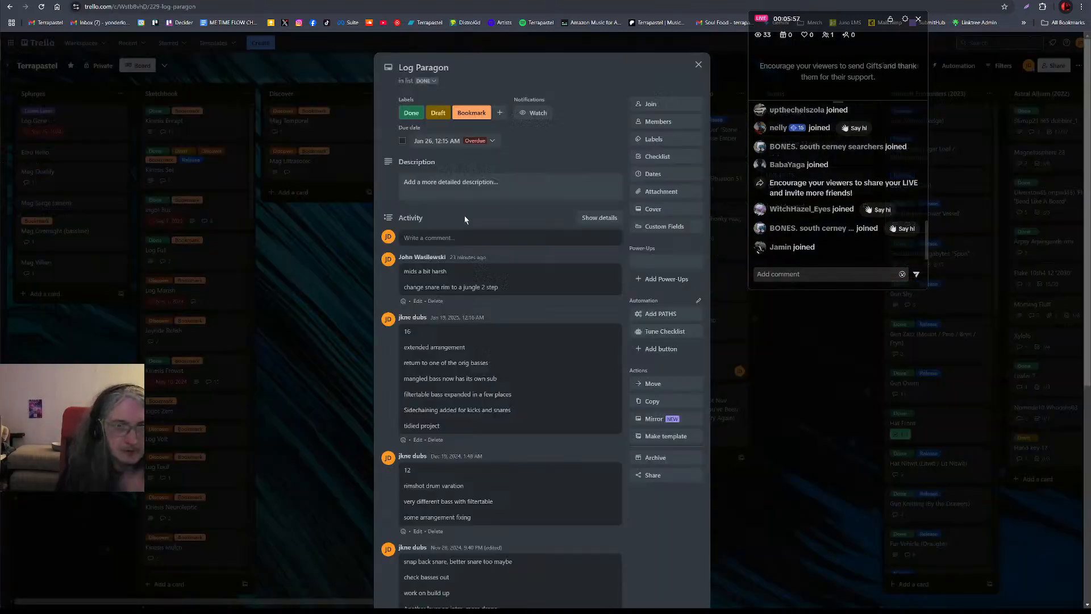
left_click(471, 141)
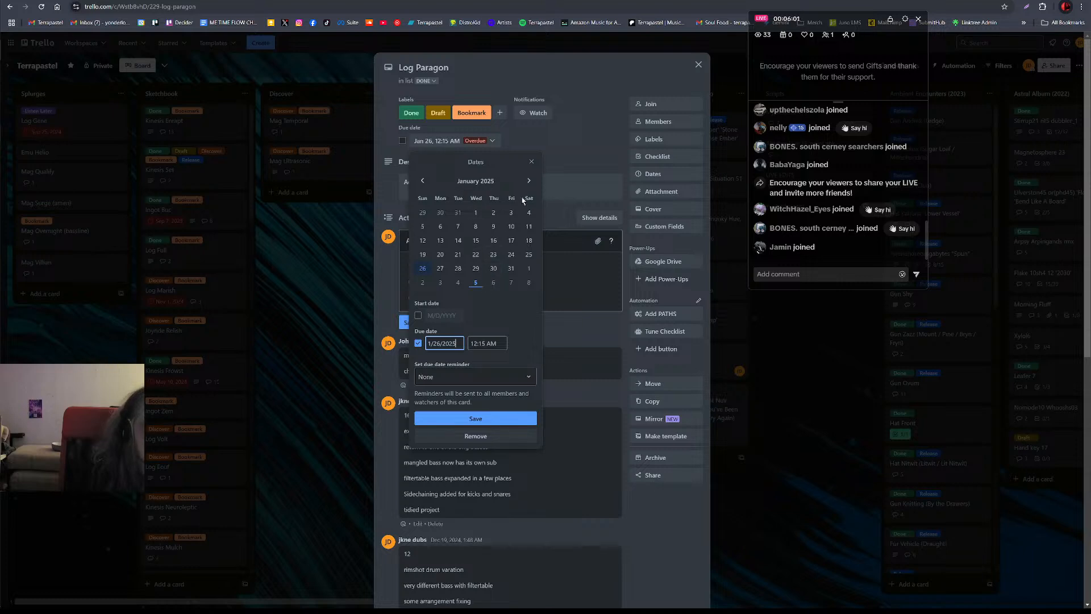
left_click(529, 180)
left_click(476, 240)
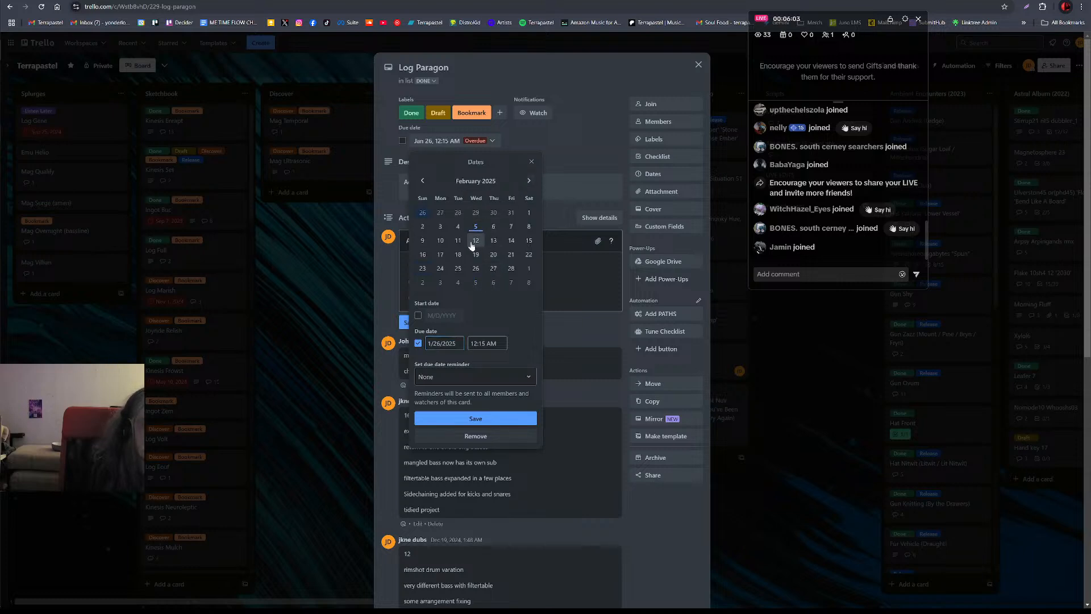
left_click(472, 419)
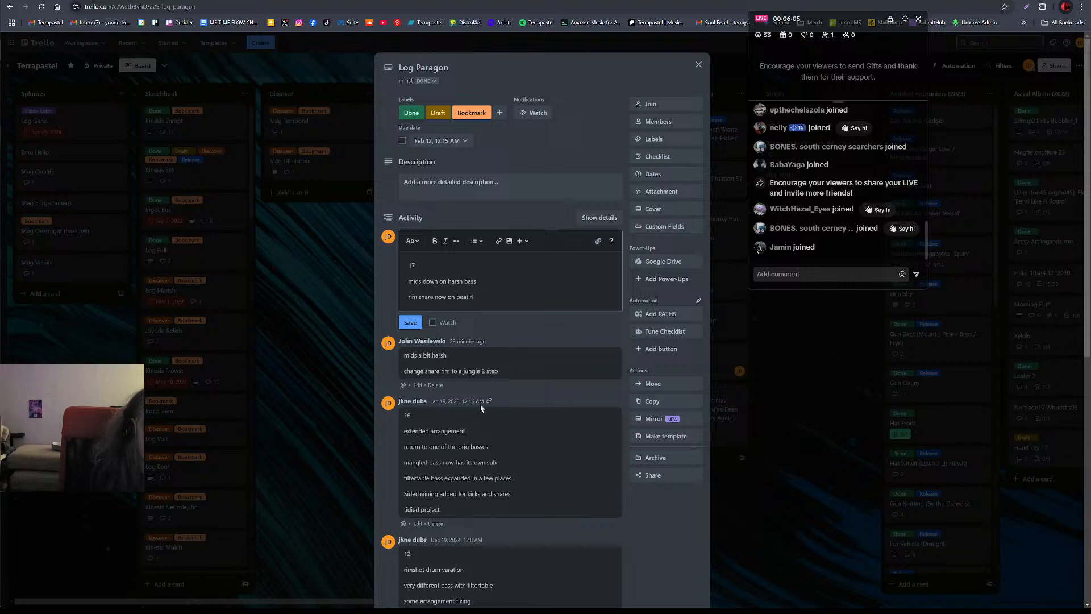
left_click(415, 324)
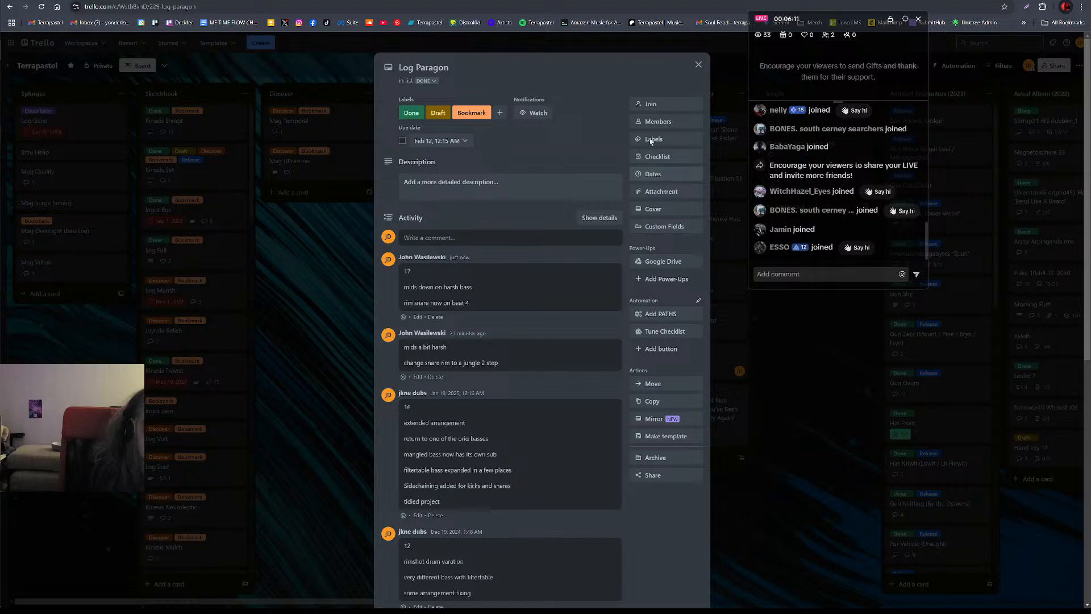
left_click(698, 66)
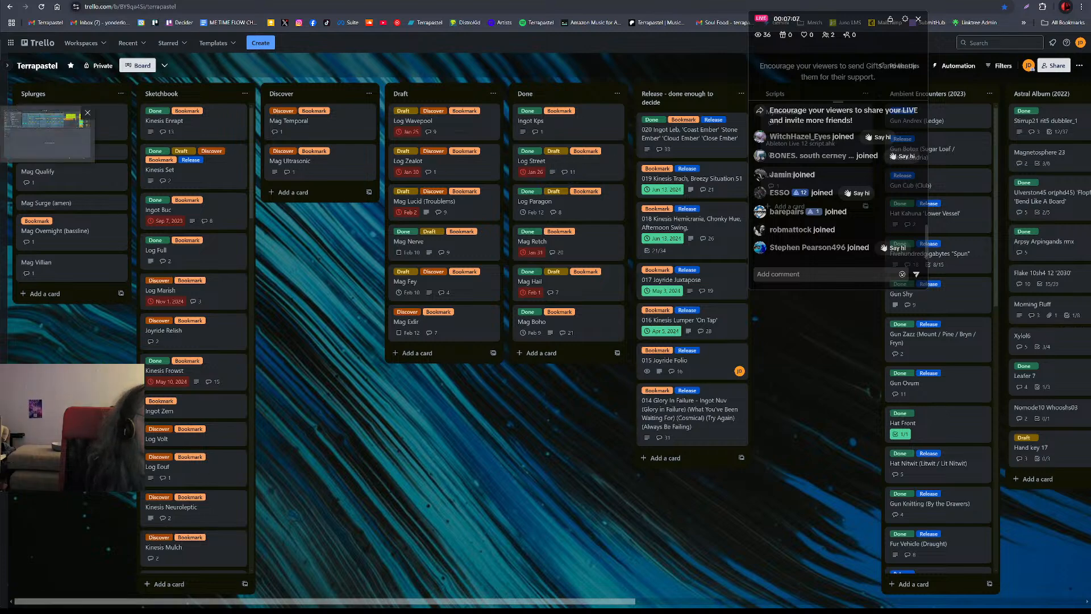
Return to the Live arrangement, audition it from shortly before bar 17, and check the snare clip there on the 3 Crisp Kit track
key("alt+Tab")
key("alt+Tab")
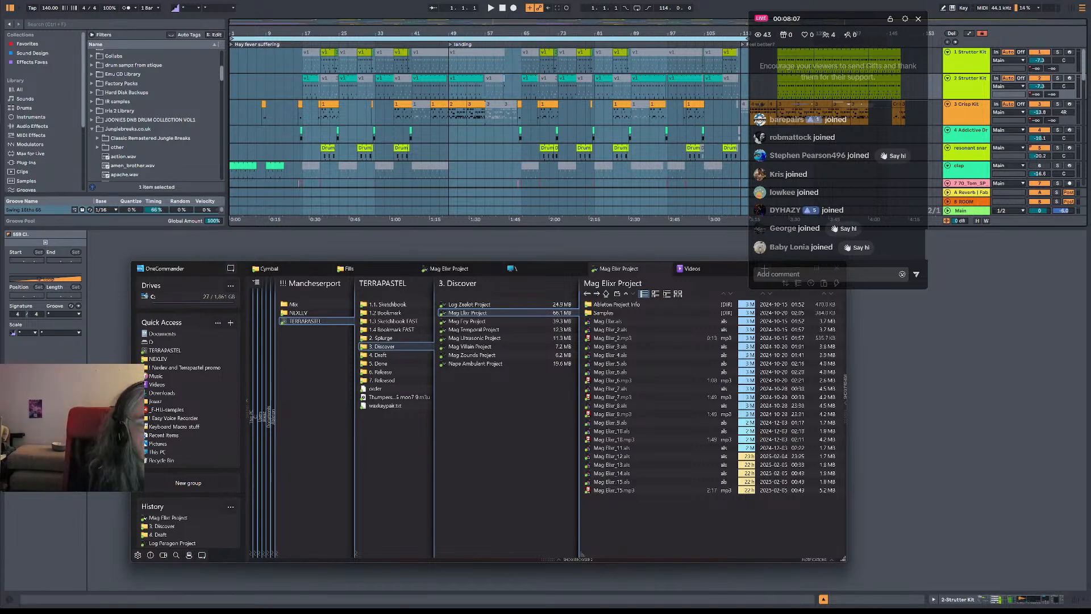
key("alt+Tab")
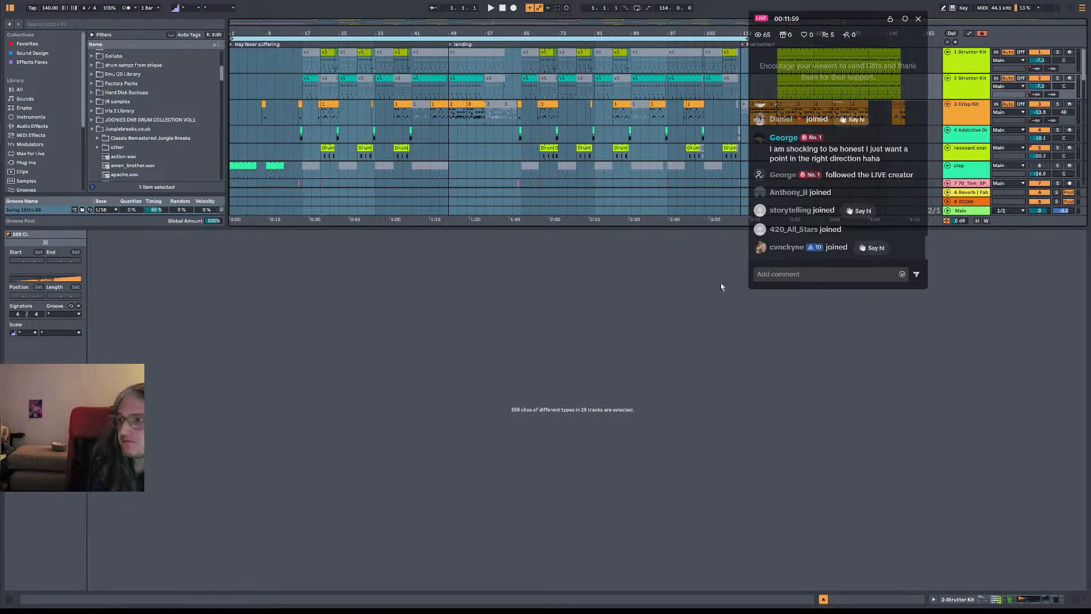
left_click(297, 106)
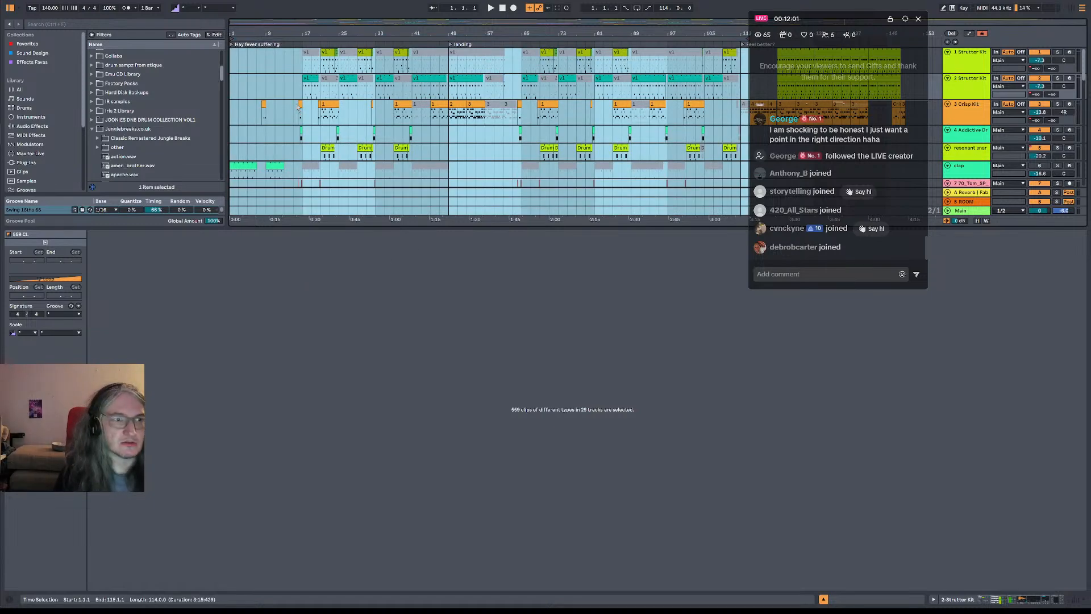
key("space")
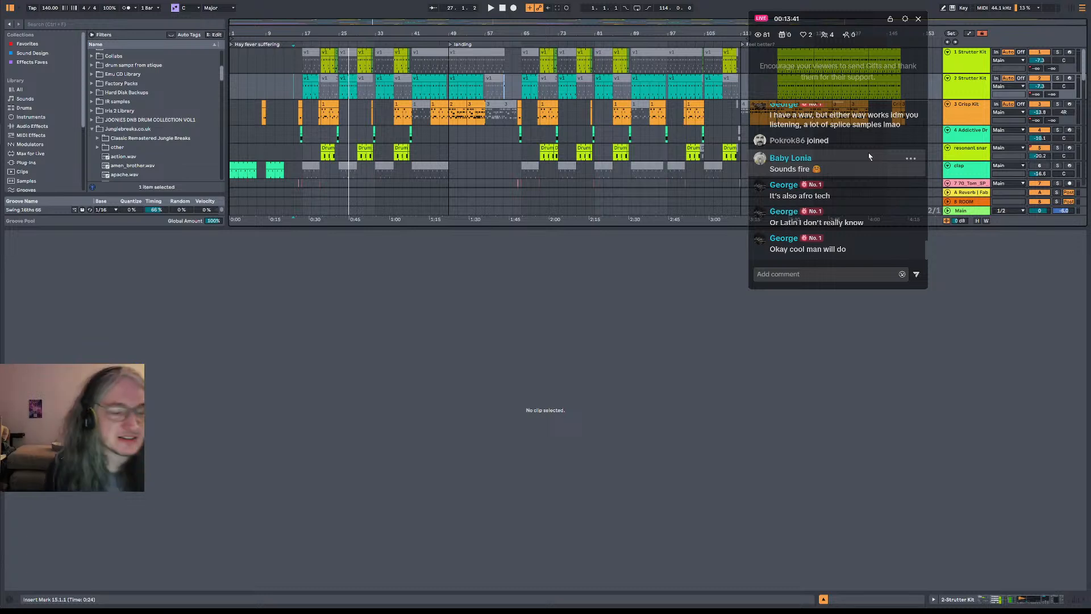
left_click(303, 107)
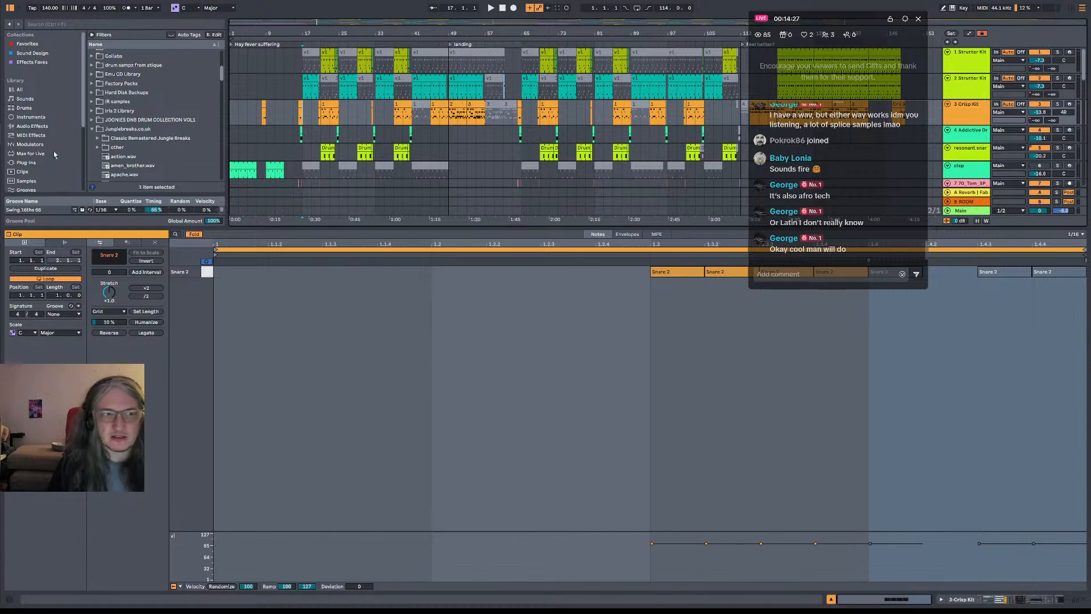
left_click(274, 116)
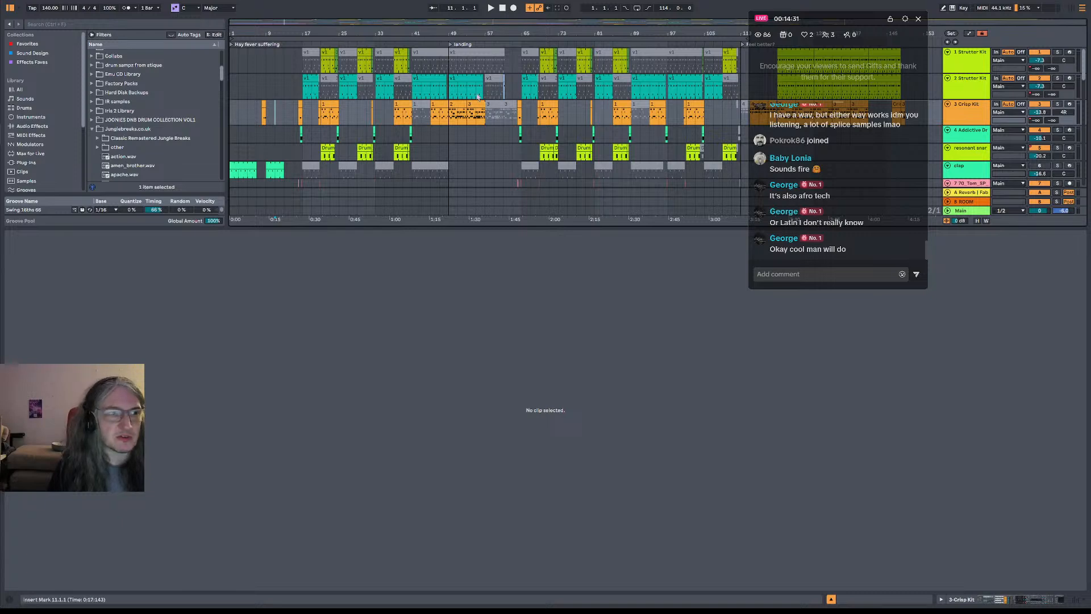
Switch to OneCommander and look through the projects in the 4. Draft, 5. Done and 6. Release folders of TERRAPASTEL
key("alt+Tab")
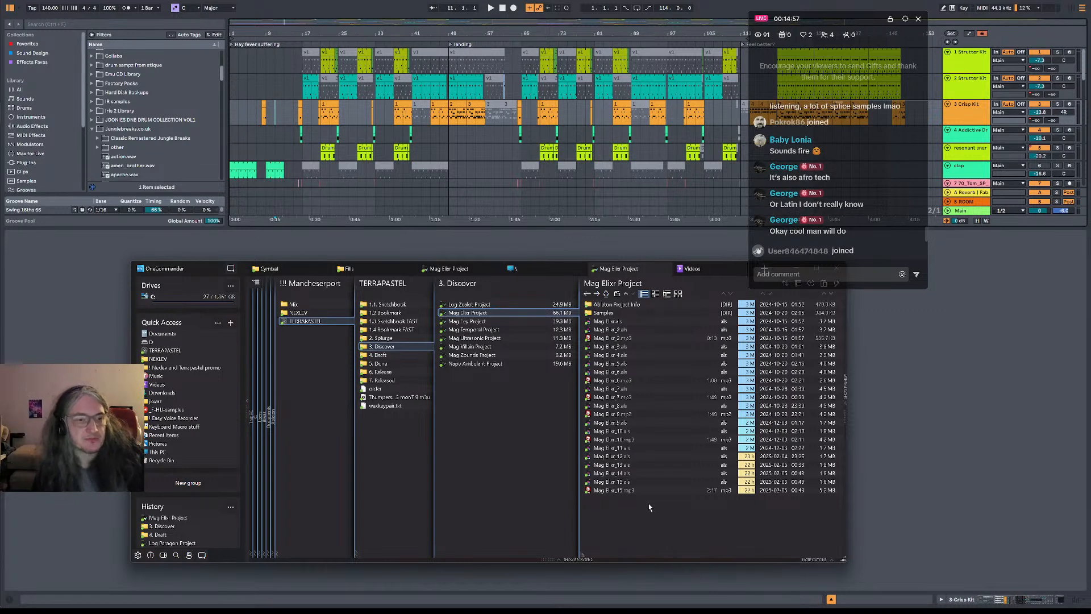
left_click(401, 355)
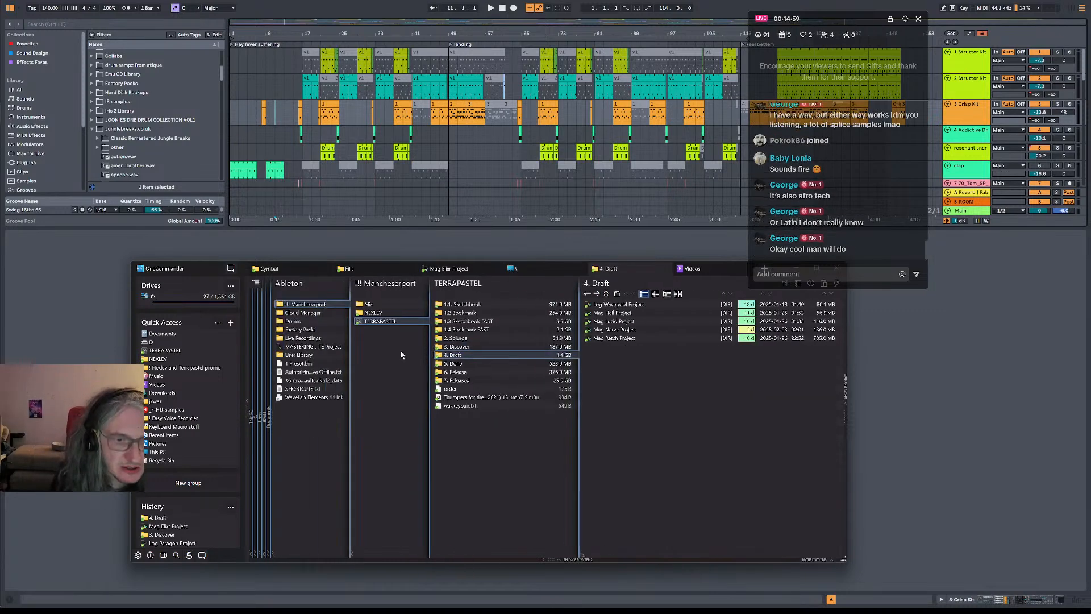
left_click(482, 362)
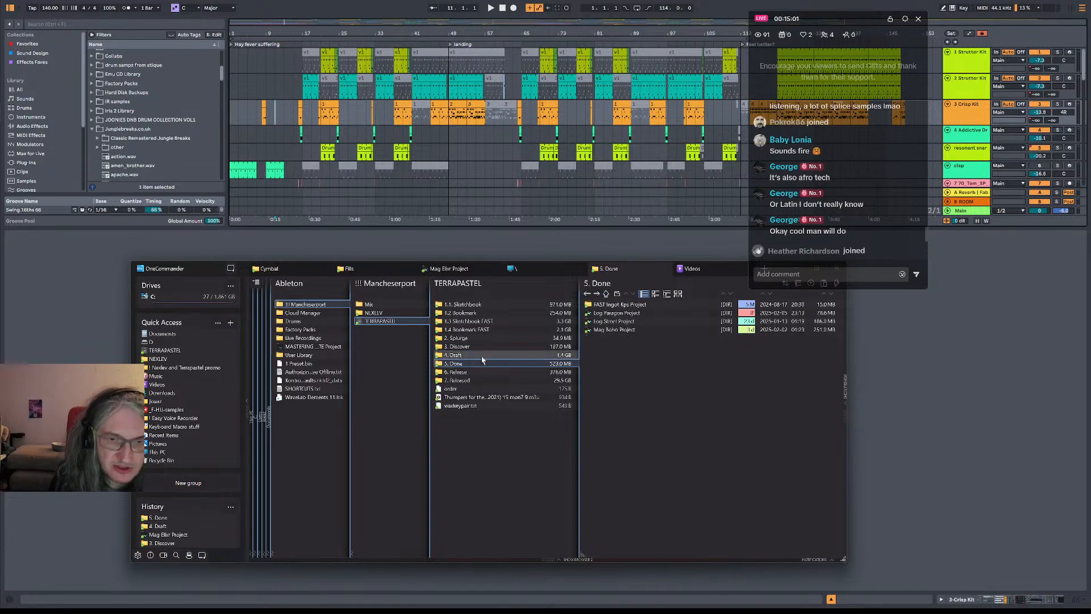
left_click(485, 354)
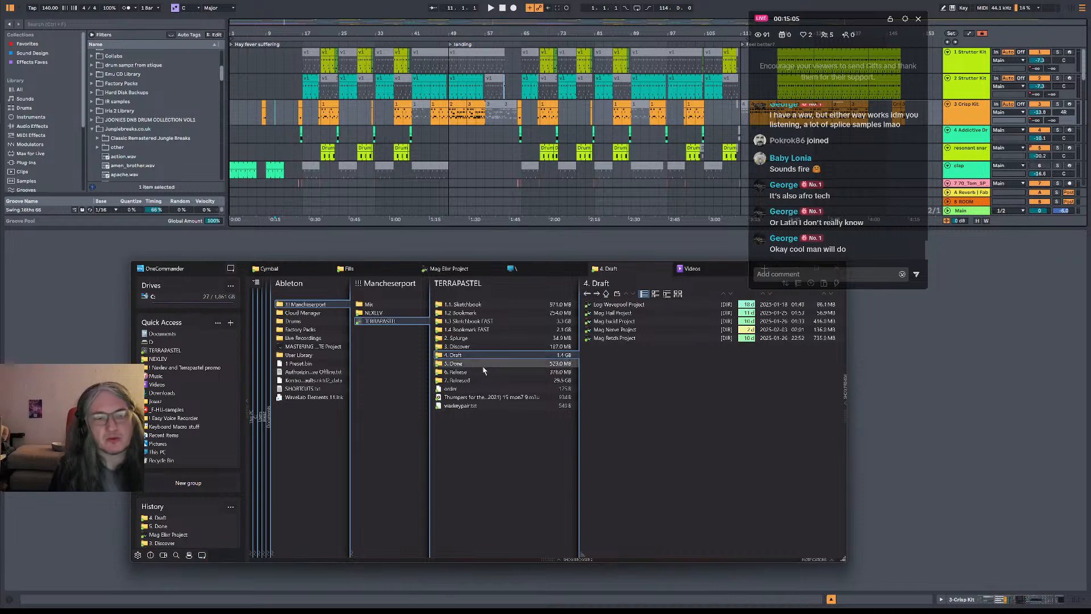
left_click(480, 371)
left_click(481, 364)
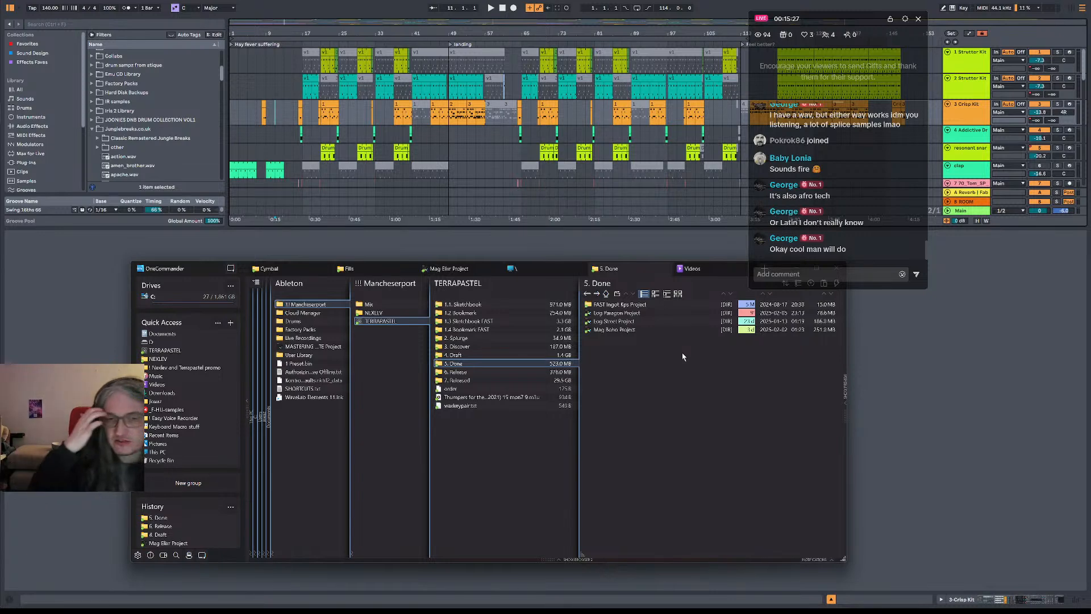
left_click(493, 355)
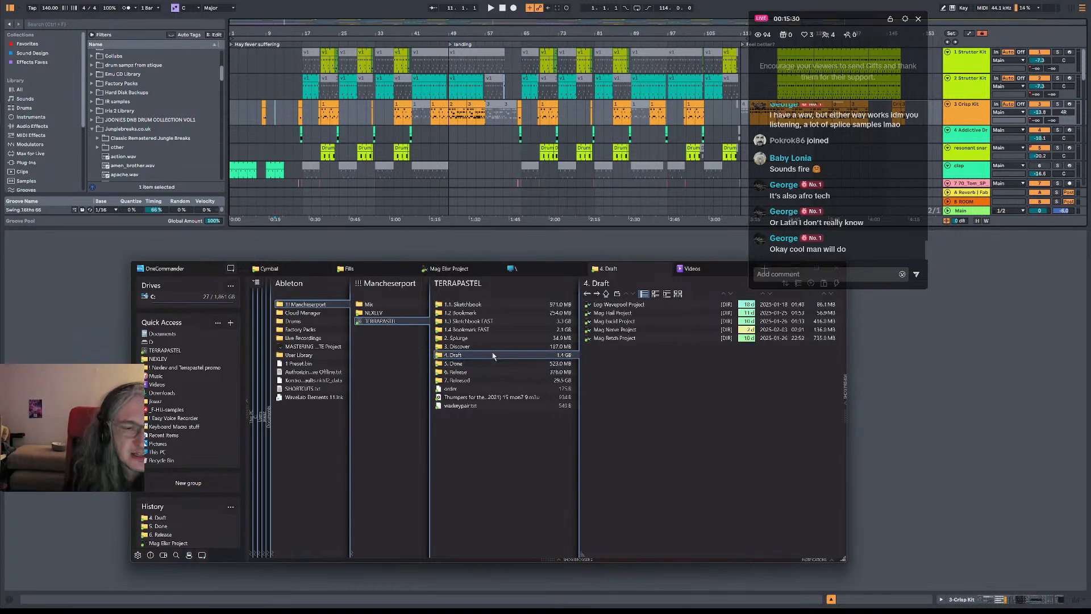
Return to Live and examine the device chains on the Main track and the bass group
left_click(305, 71)
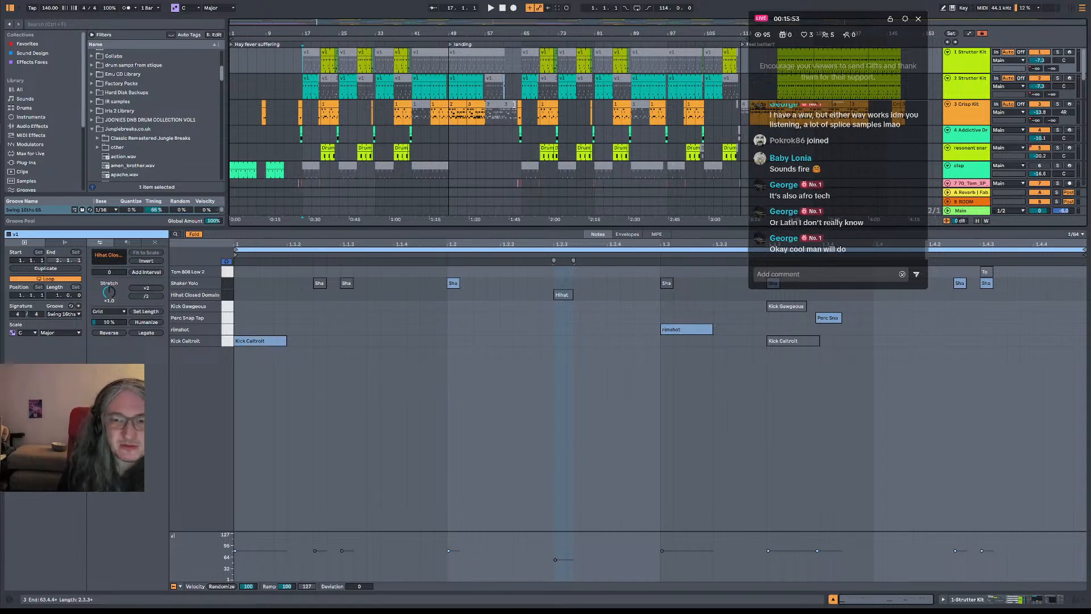
left_click(979, 212)
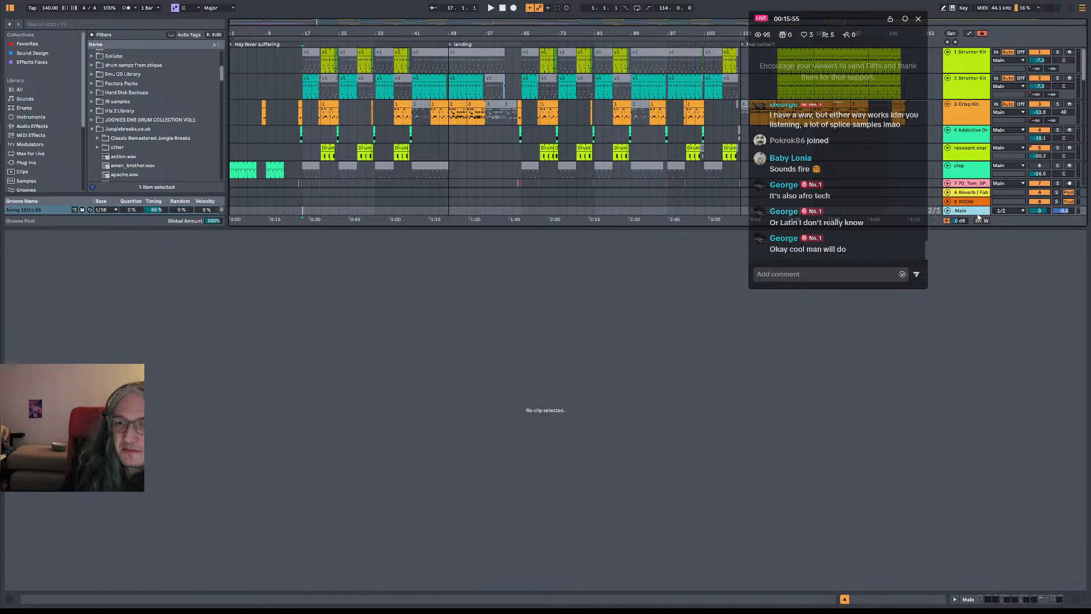
key("shift+Tab")
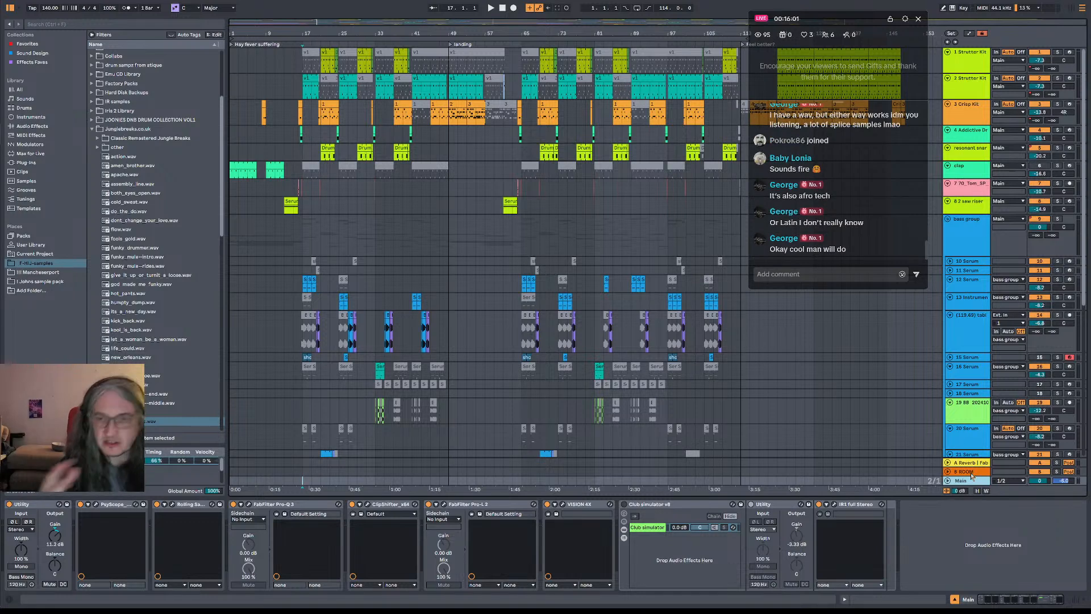
left_click(460, 219)
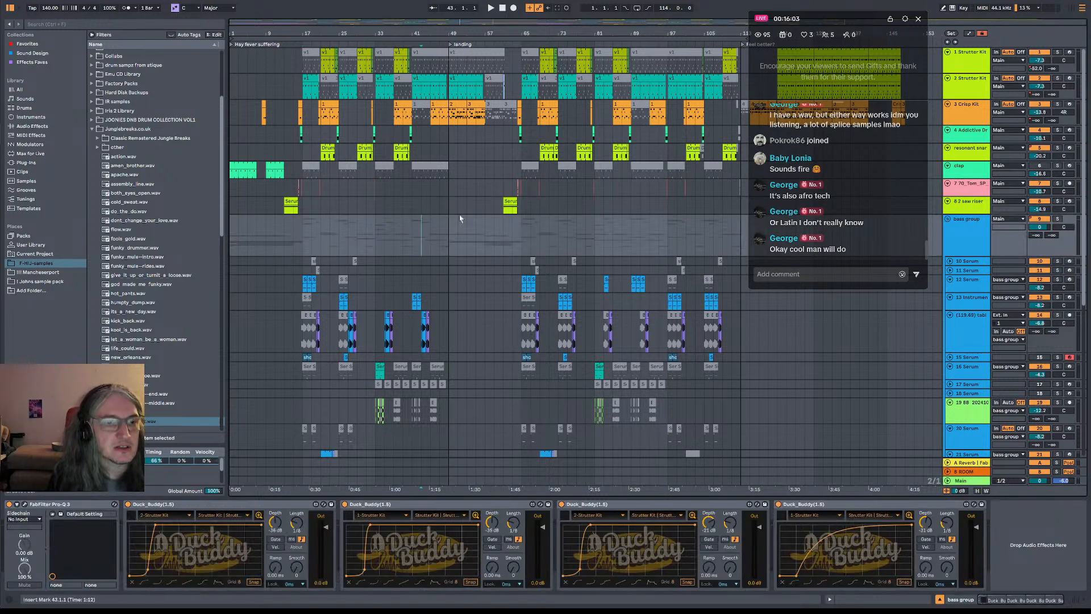
left_click(459, 222)
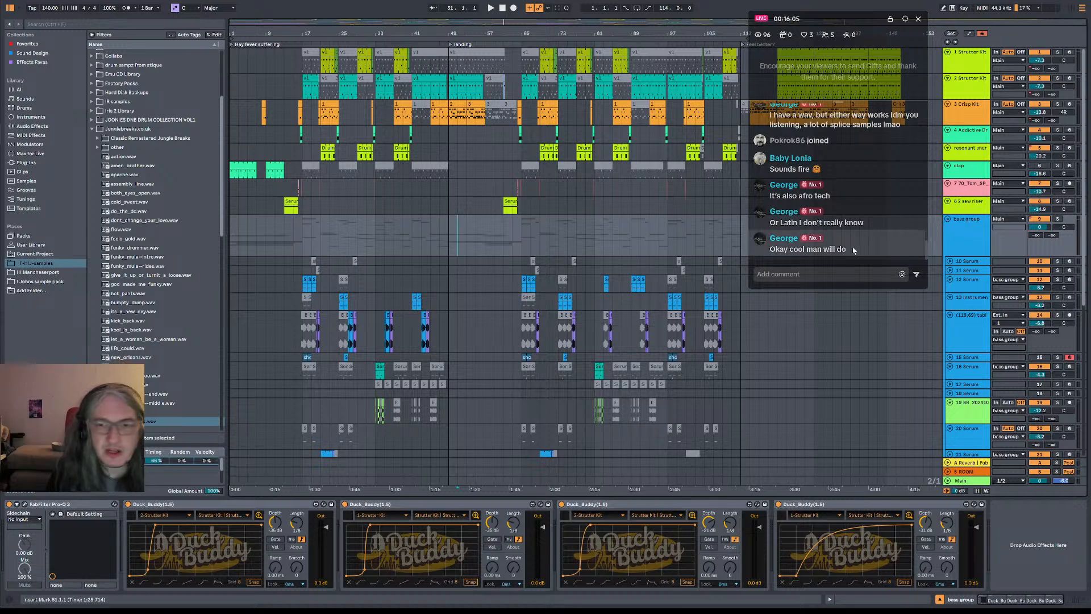
Place the insert marker at bar 17 on the 2 Strutter Kit track
left_click(300, 90)
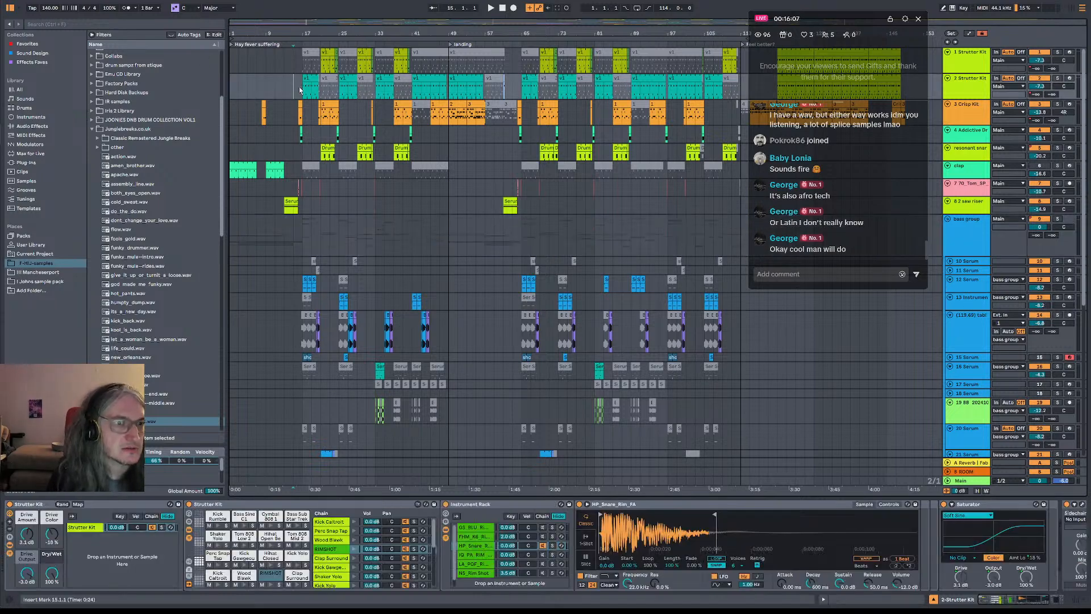
left_click(302, 90)
Switch to Trello, open the Log Wavepool card in the Draft list and read its latest comments
key("alt+Tab")
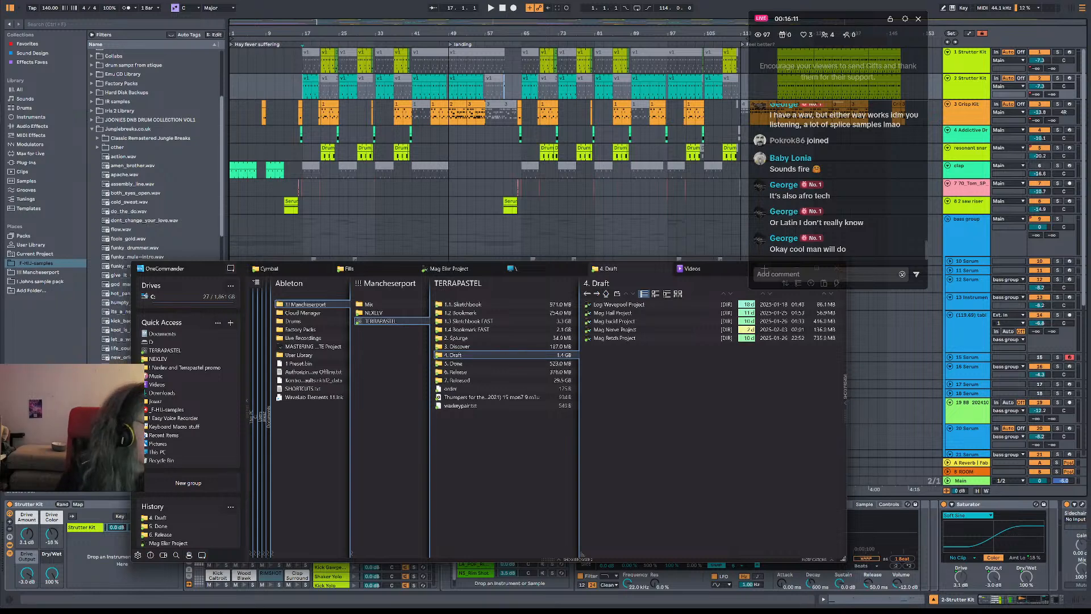
key("alt+Tab")
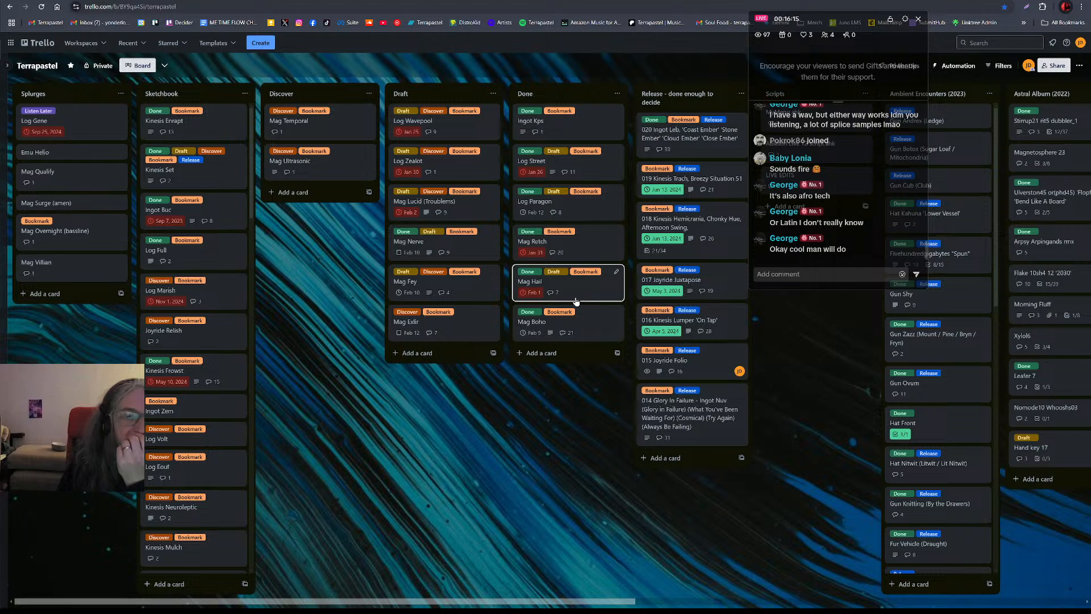
left_click(452, 129)
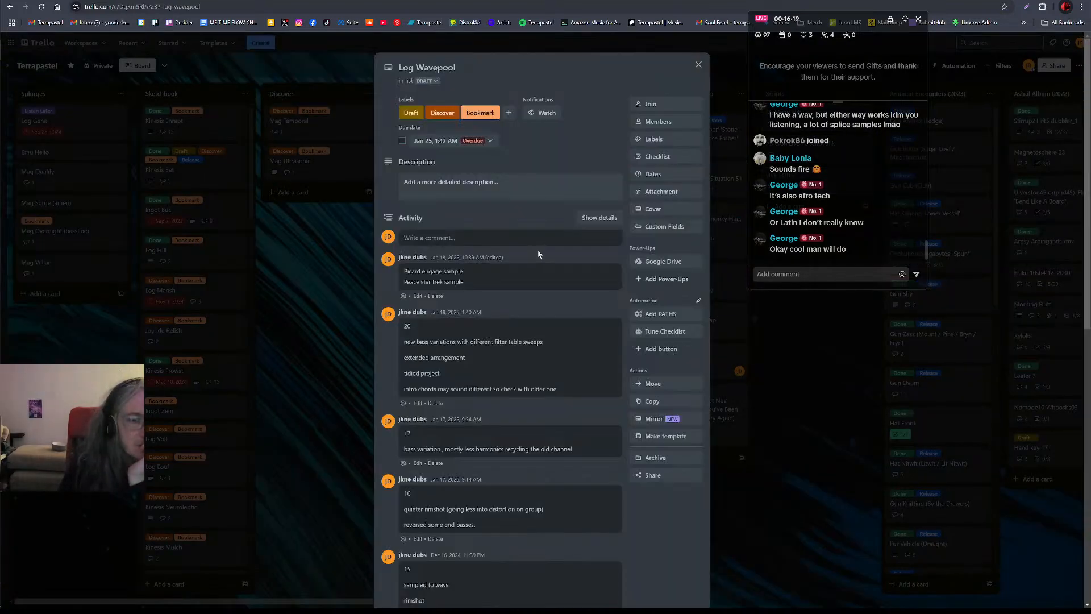
left_click_drag(477, 286, 418, 273)
left_click(486, 279)
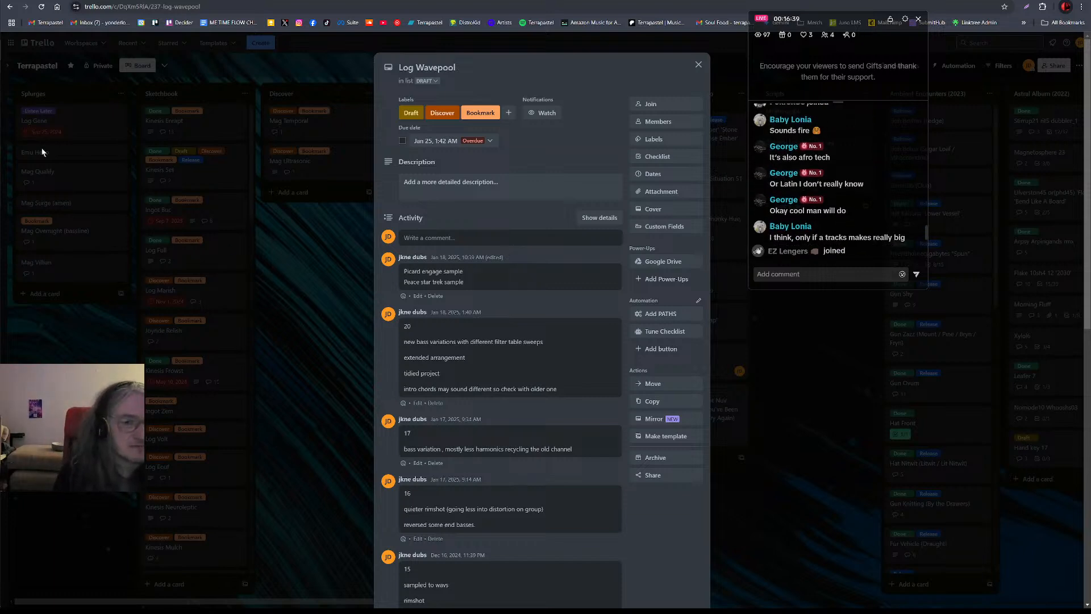
key("alt+Tab")
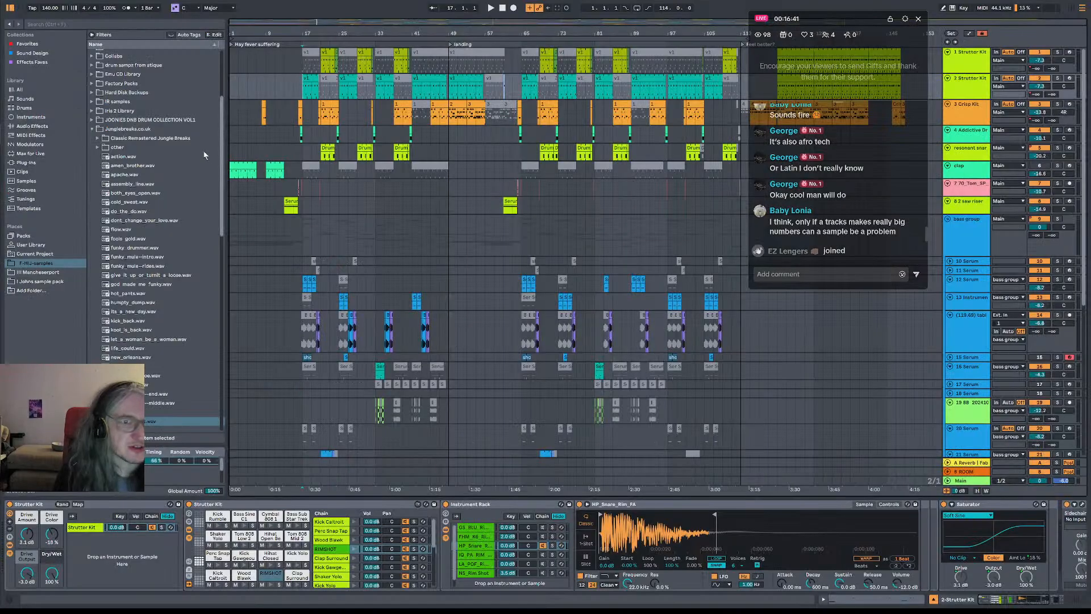
key("super+e")
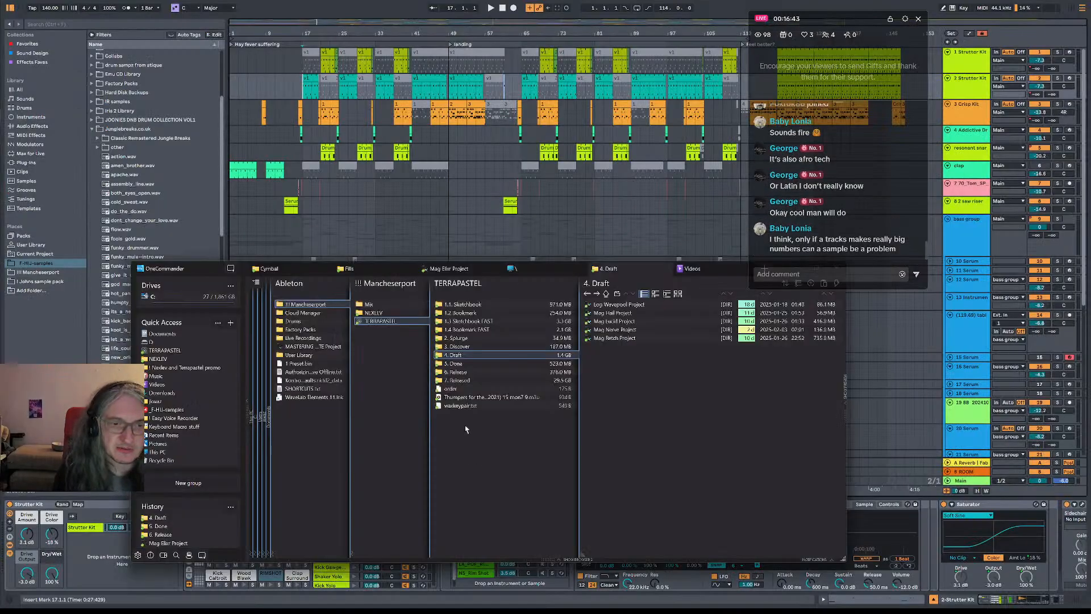
key("alt+Tab")
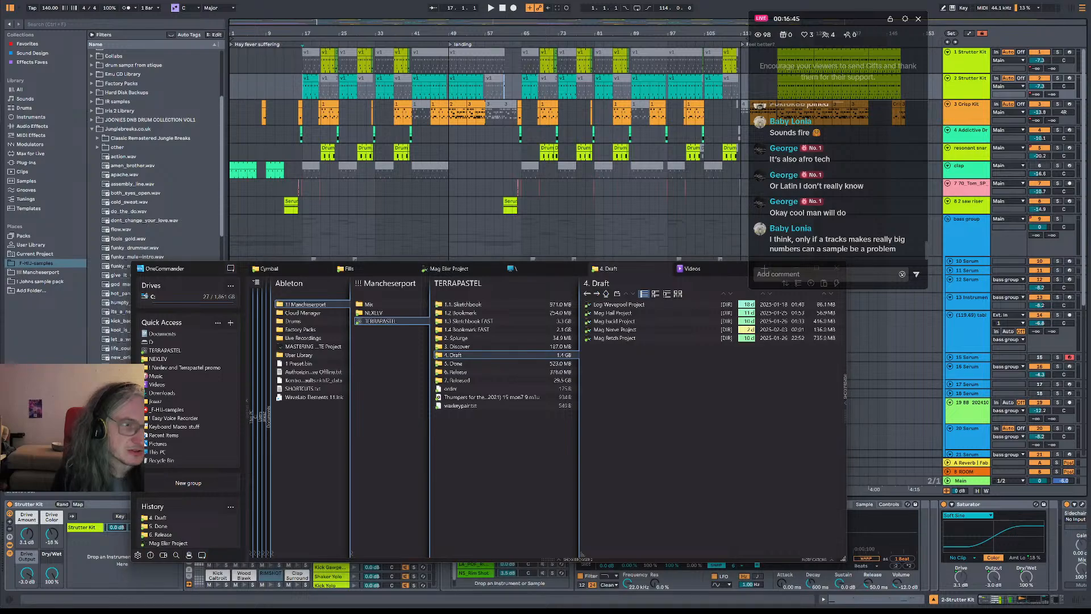
key("alt+Tab")
key("alt+Tab")
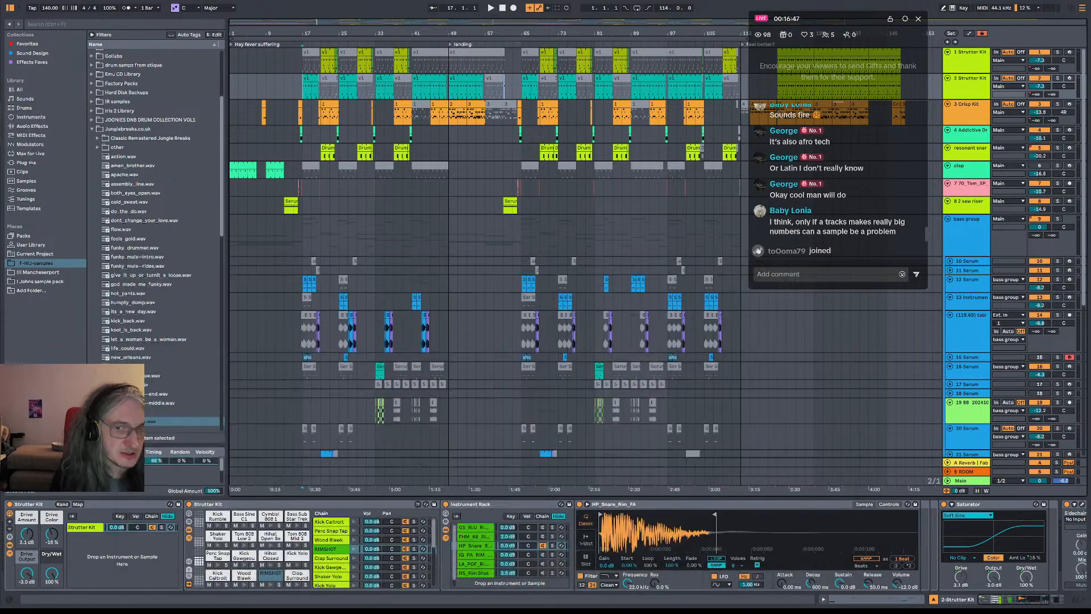
key("alt+Tab")
Switch to OneCommander and, from the Log Wavepool Project folder in 4. Draft, play Log Wavepool_20.mp3 and open Log Wavepool_20.als
key("alt+Tab")
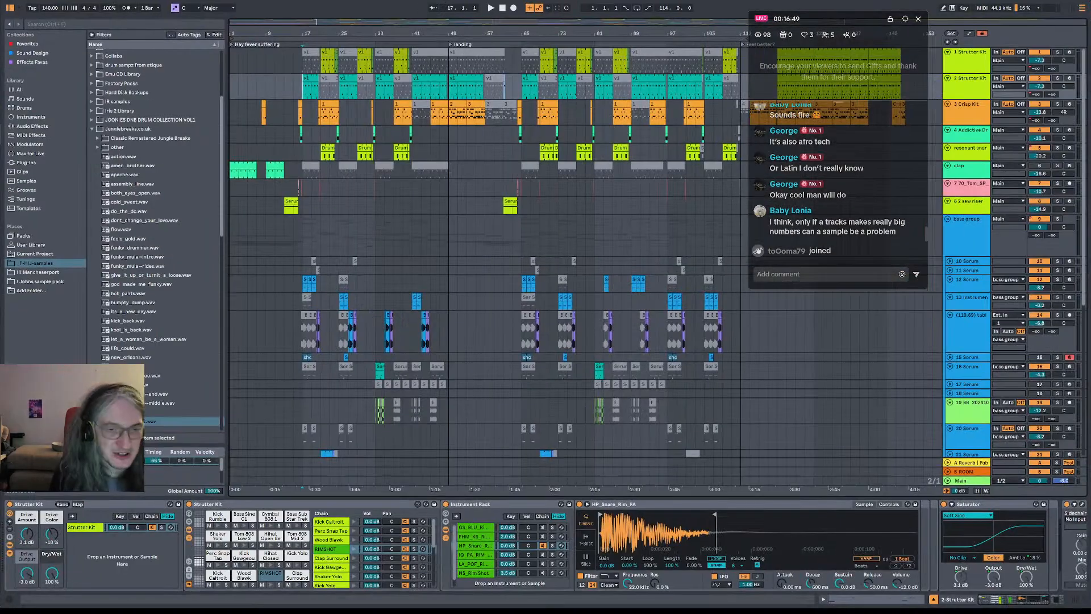
key("alt+Tab")
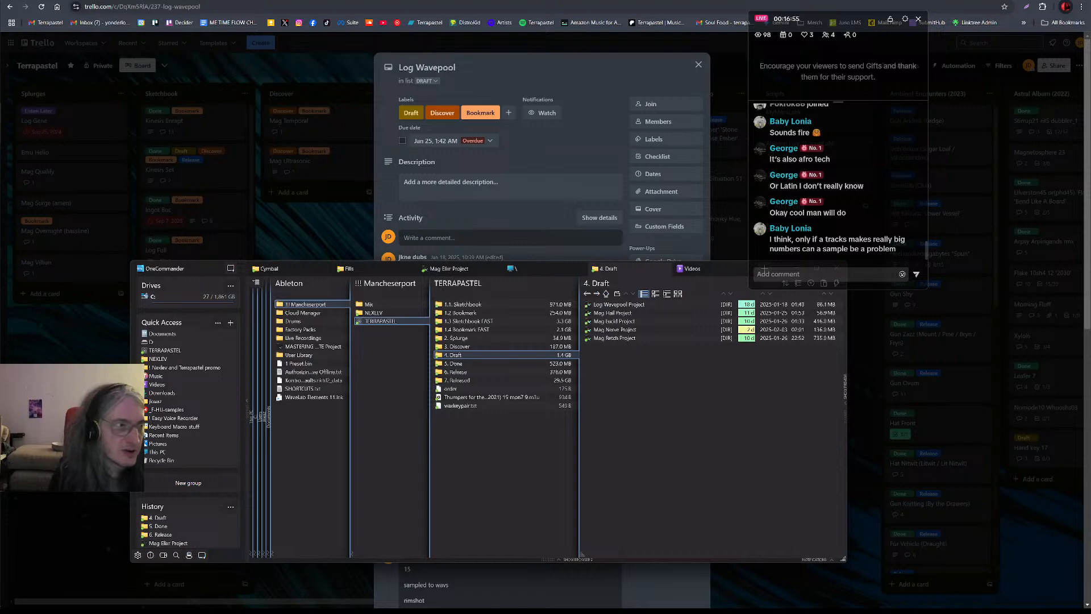
key("alt+Tab")
key("alt+Tab")
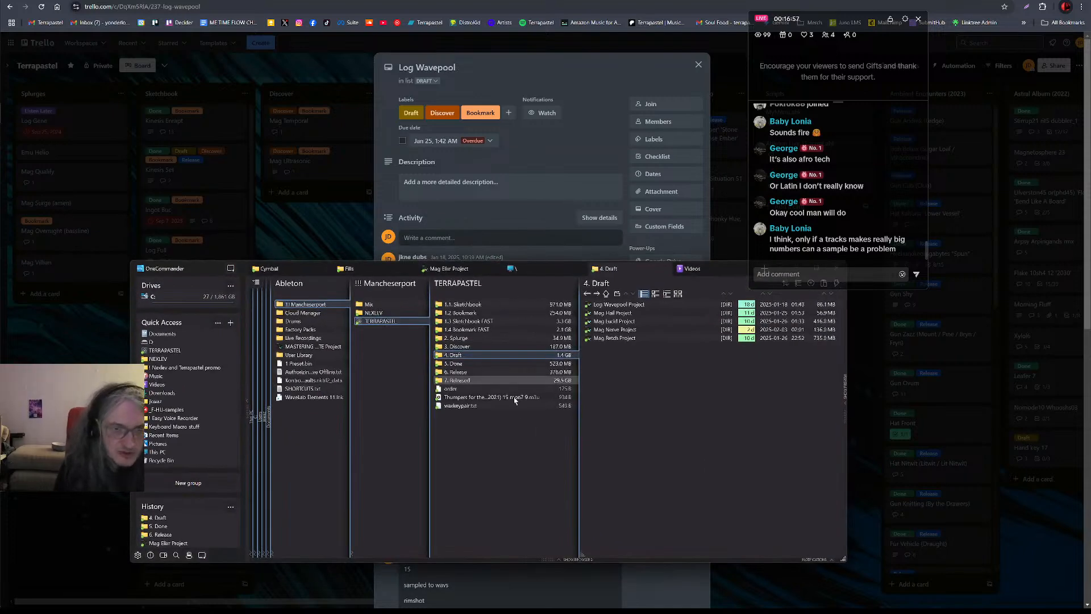
left_click(618, 304)
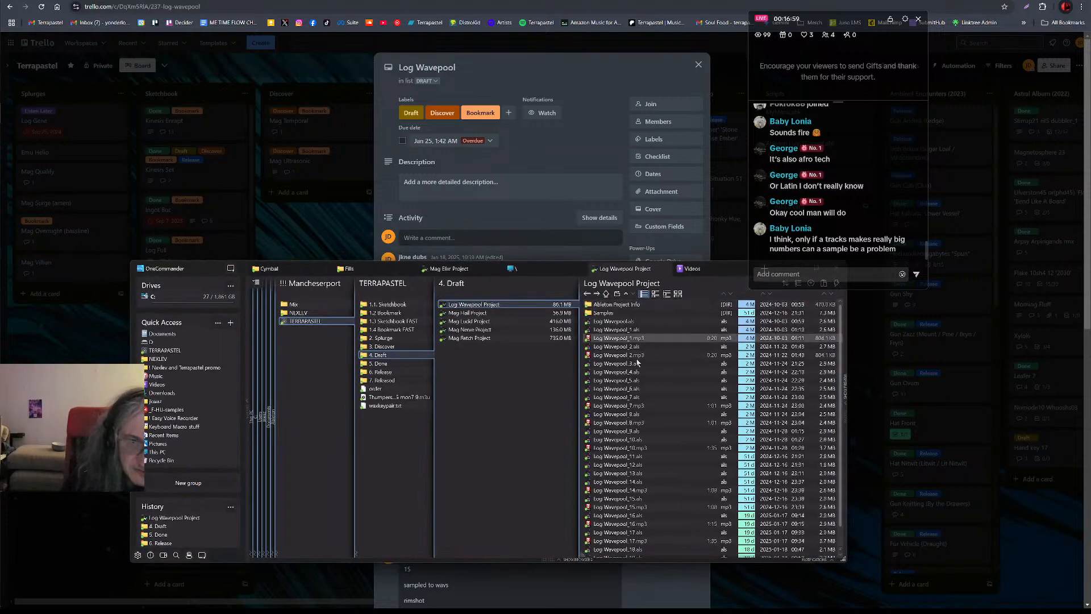
scroll(637, 362, "down", 1)
double_click(644, 547)
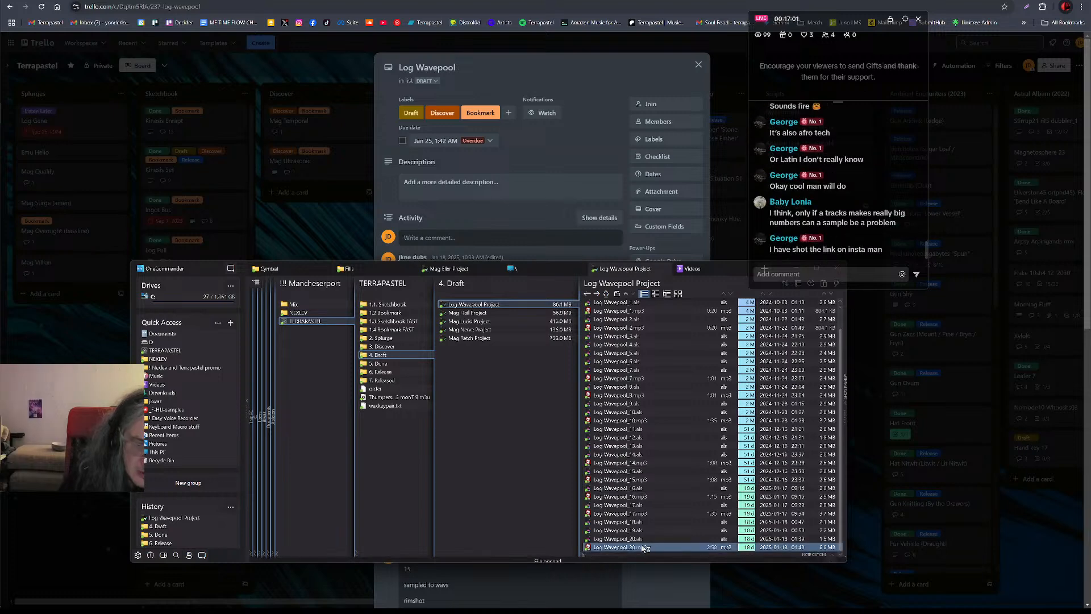
double_click(639, 538)
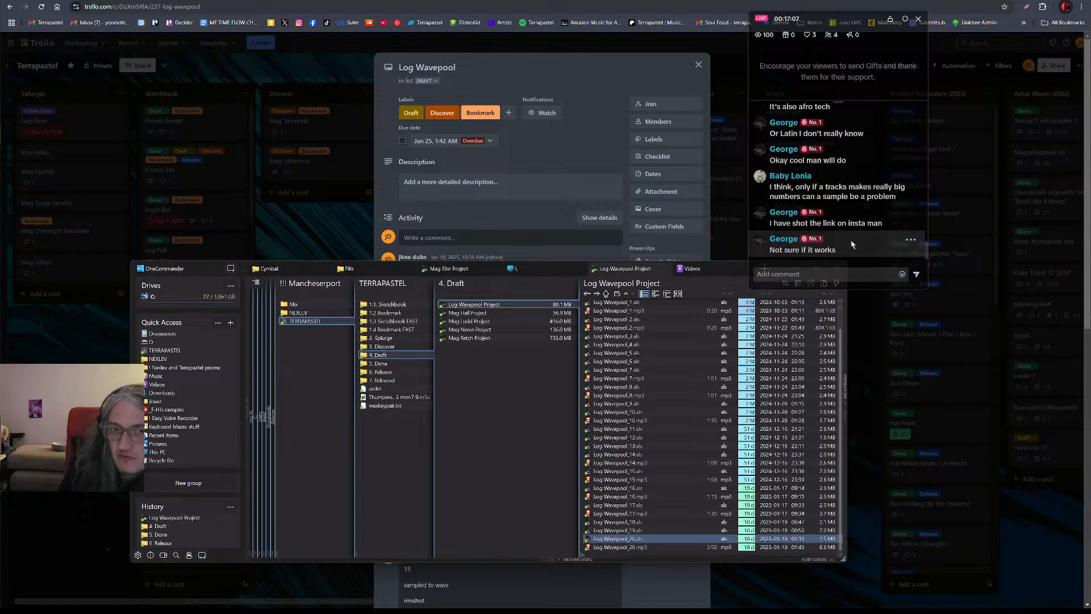
Catch up on the live chat and switch to foobar2000 to audition Log Wavepool_20
scroll(851, 245, "up", 3)
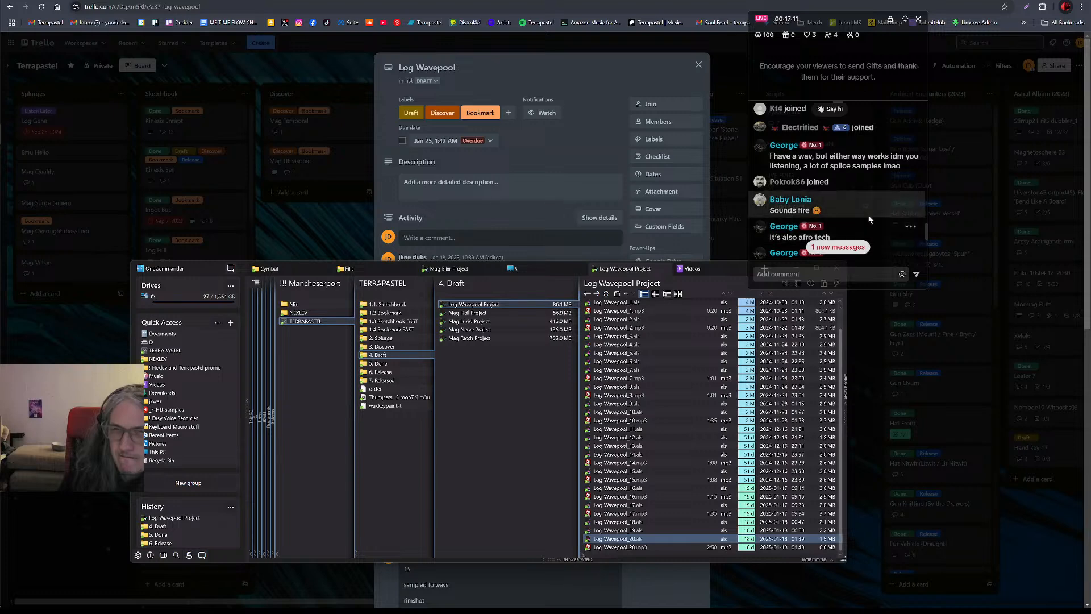
scroll(867, 216, "up", 1)
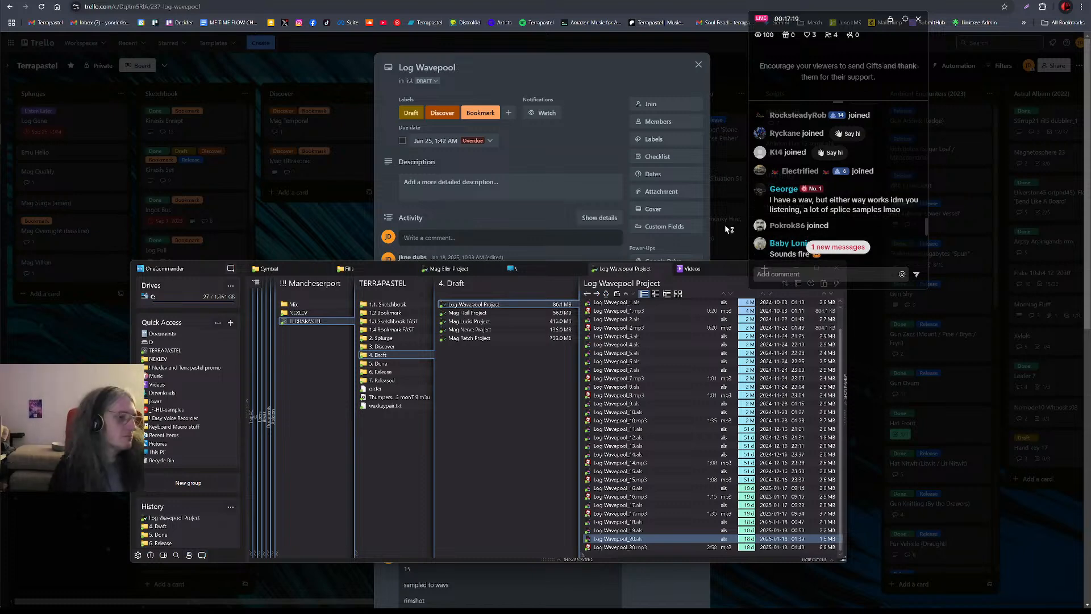
scroll(835, 223, "down", 4)
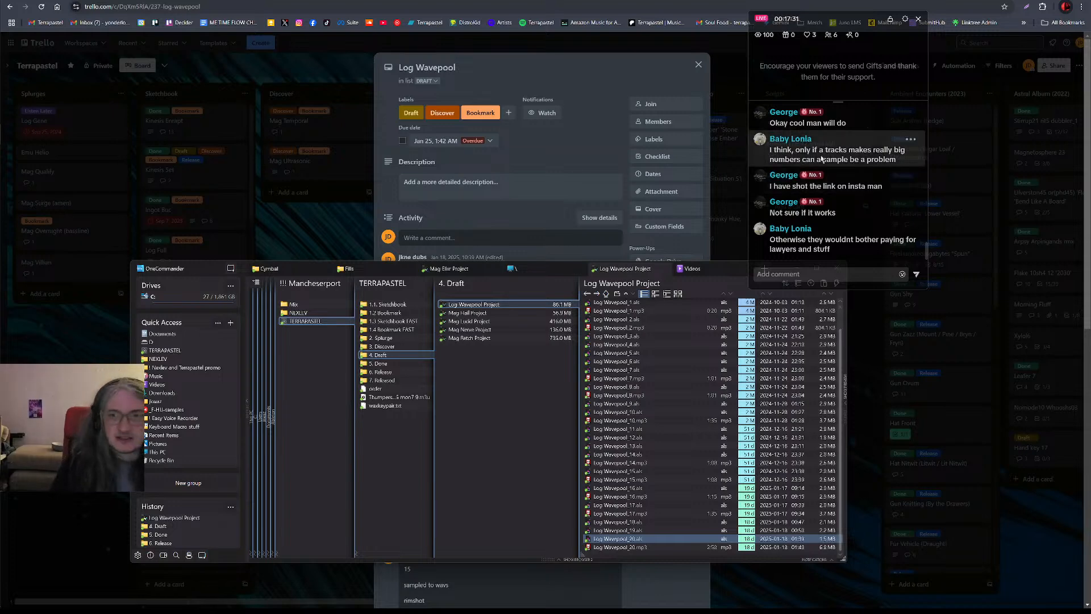
key("alt+Tab")
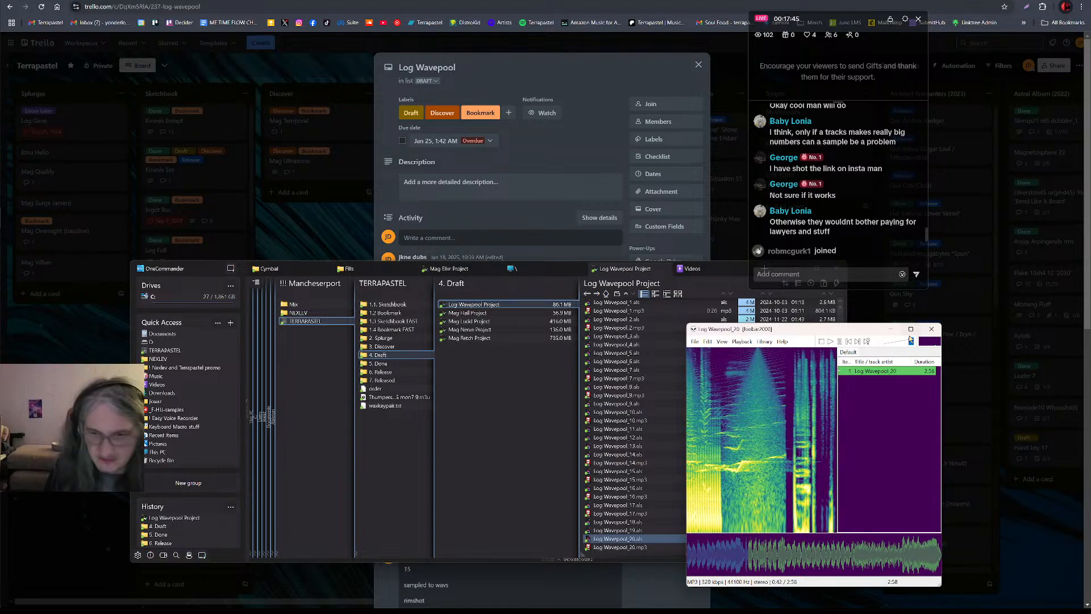
mouse_move(898, 328)
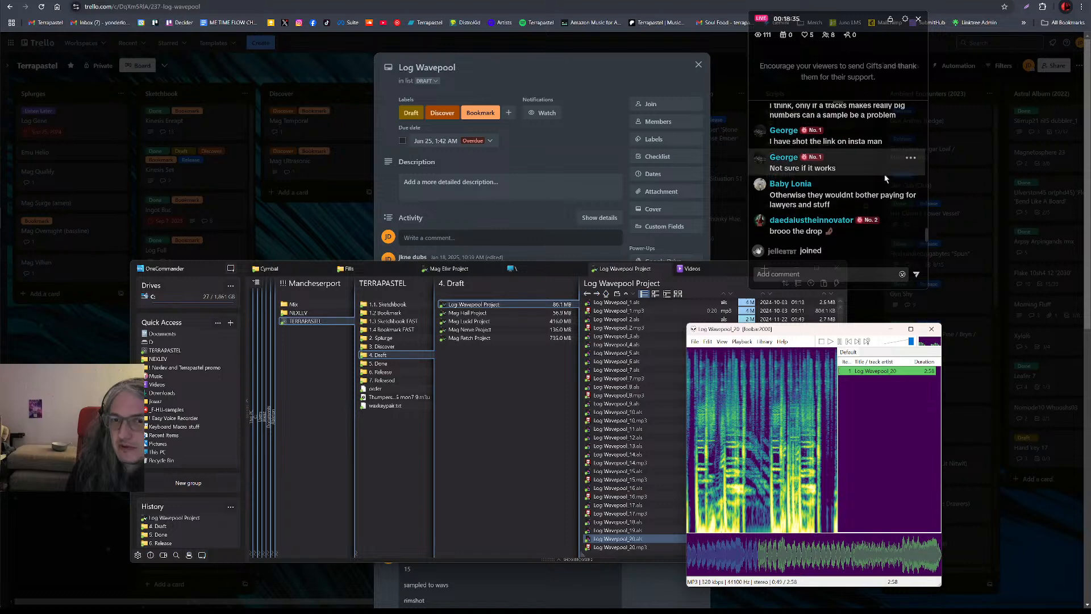
Read back and forth through the viewers' messages in the live chat
scroll(887, 187, "up", 1)
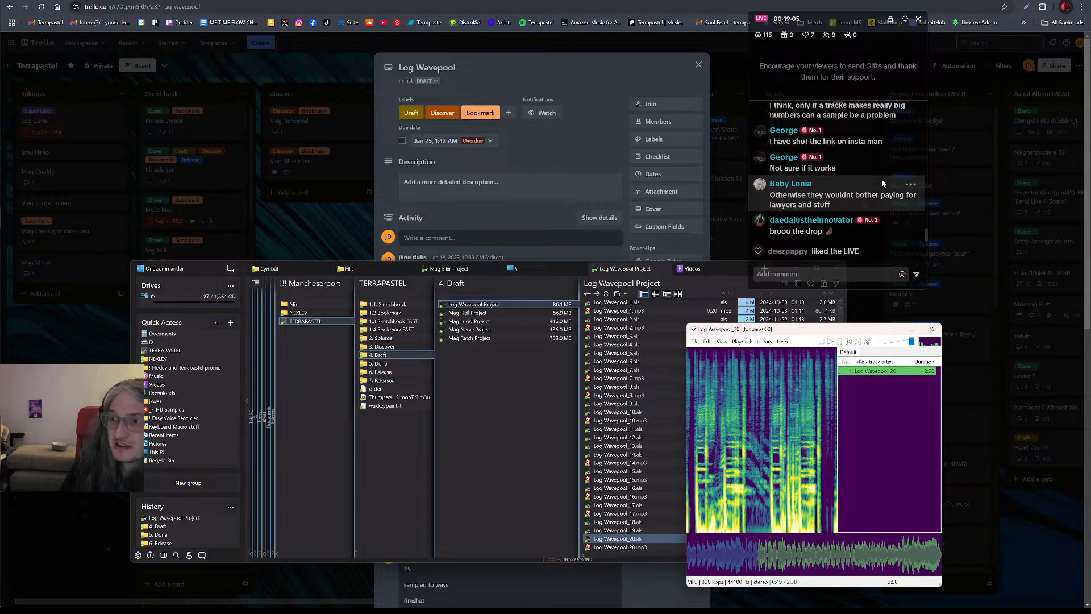
scroll(883, 185, "up", 1)
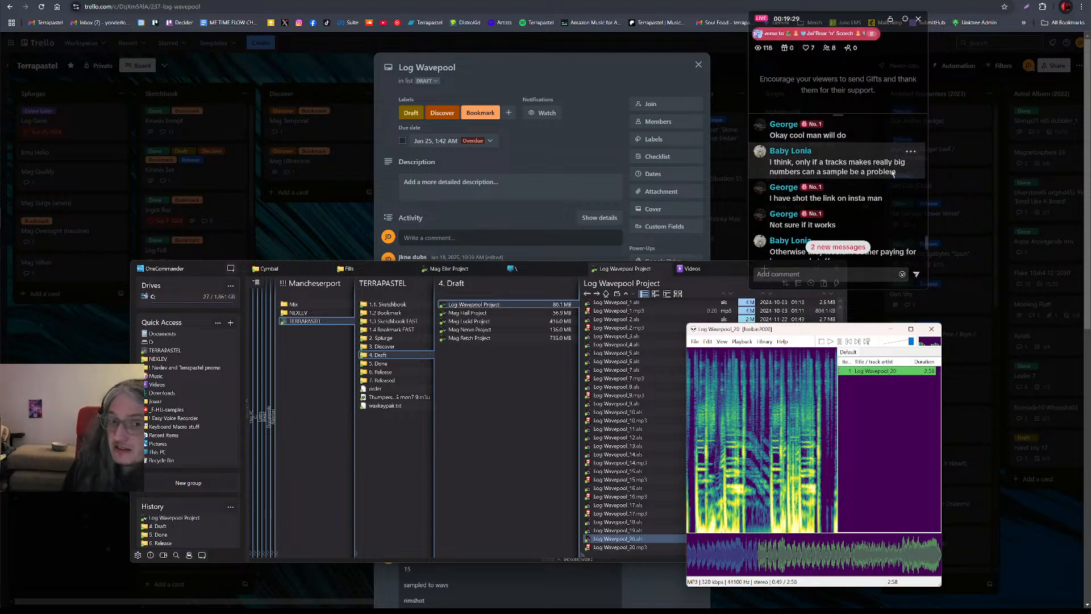
scroll(901, 178, "down", 2)
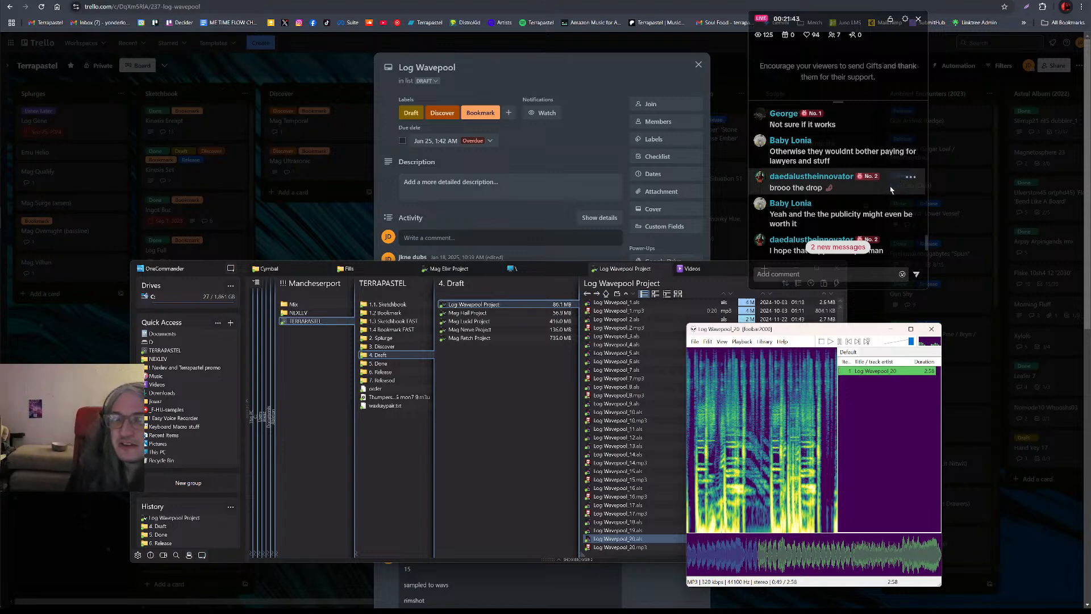
scroll(890, 189, "down", 1)
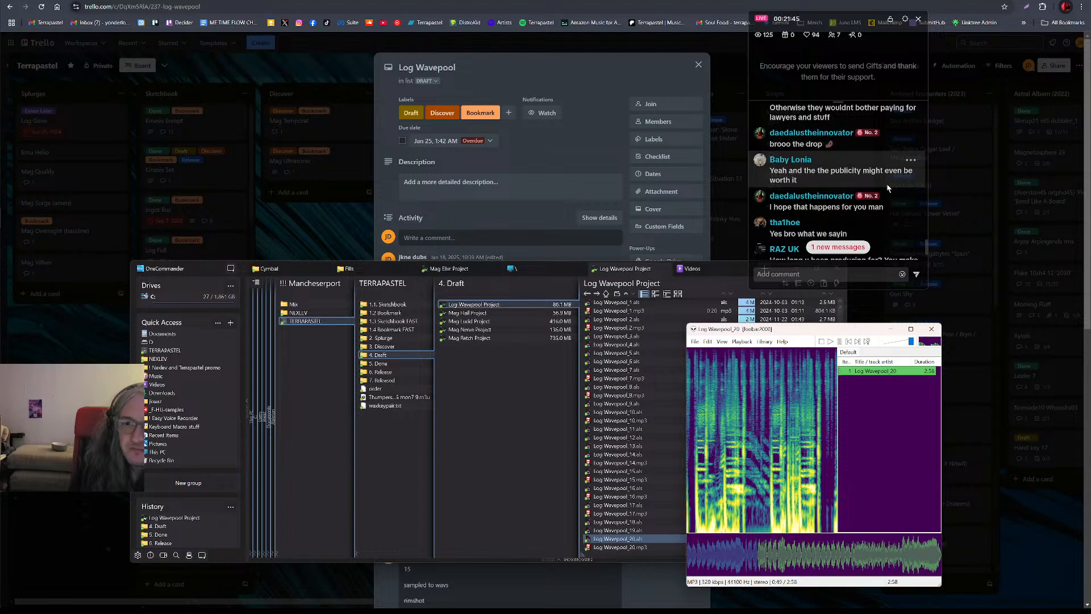
scroll(888, 187, "down", 1)
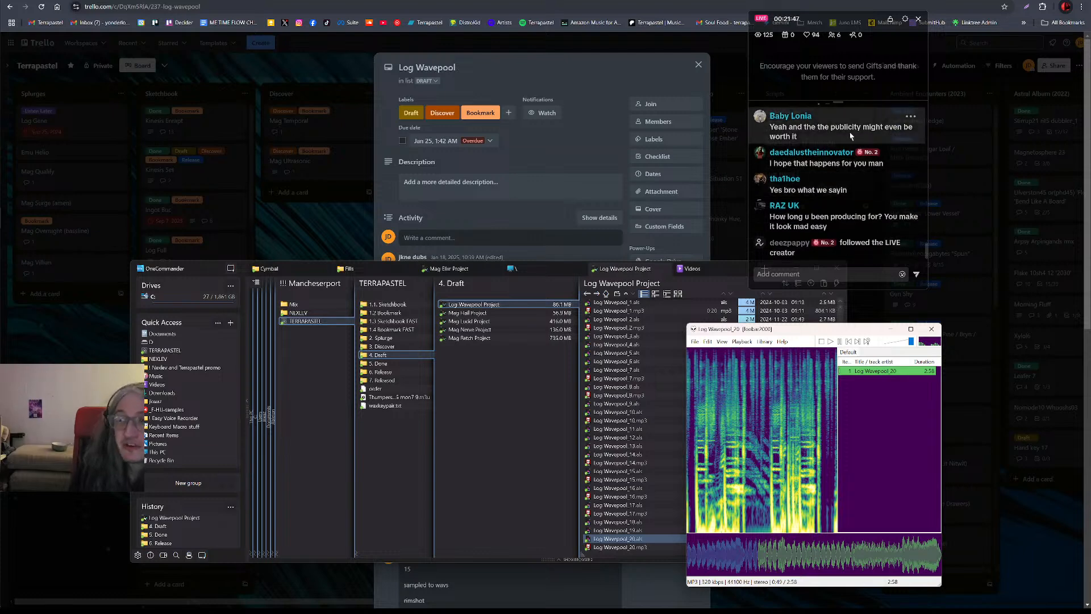
scroll(832, 147, "up", 1)
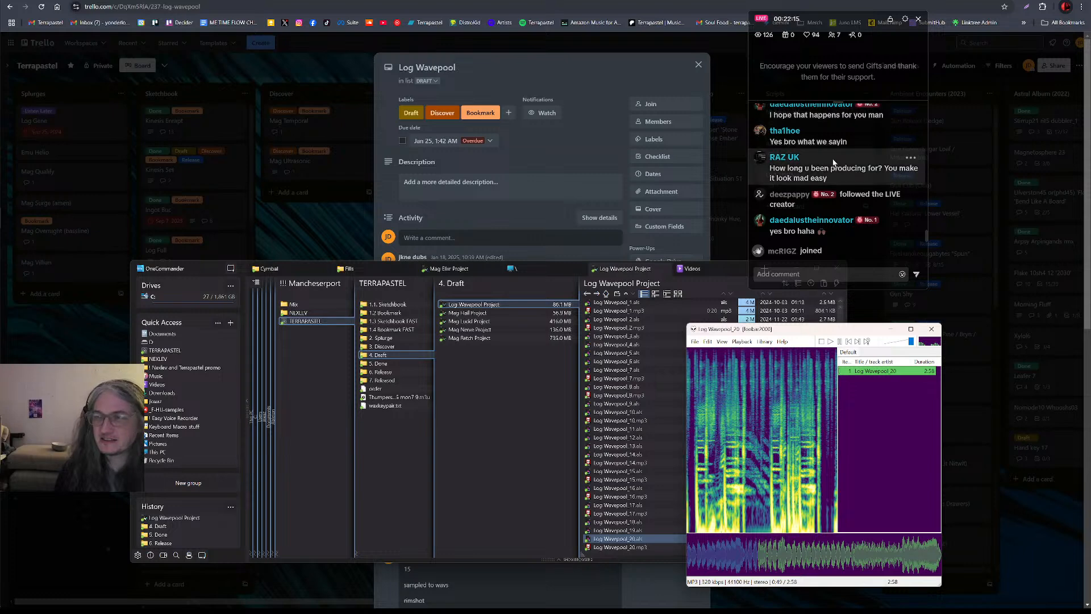
scroll(852, 171, "up", 3)
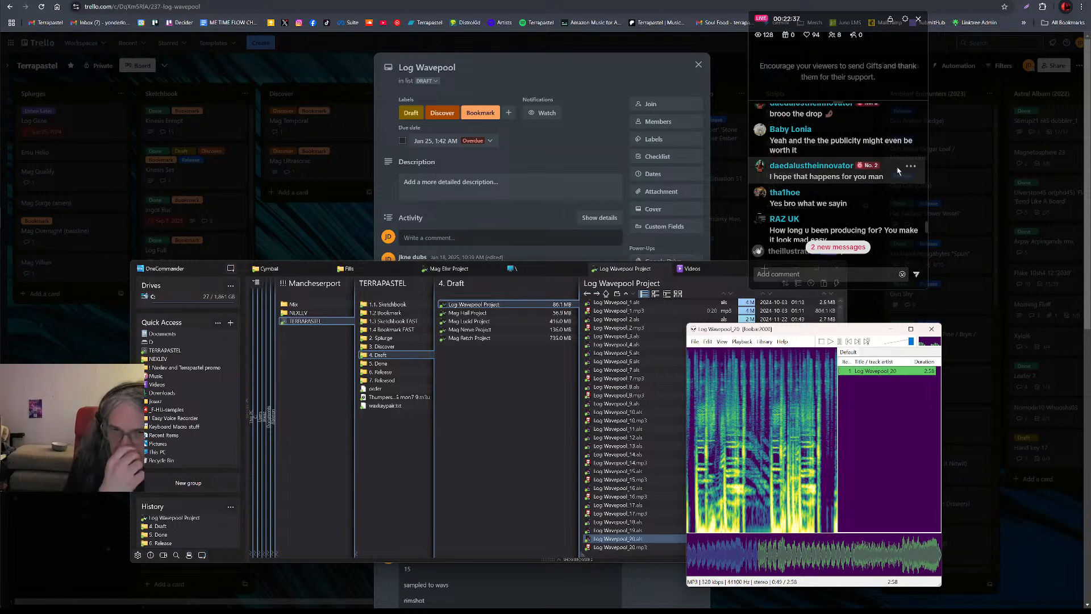
scroll(861, 177, "down", 1)
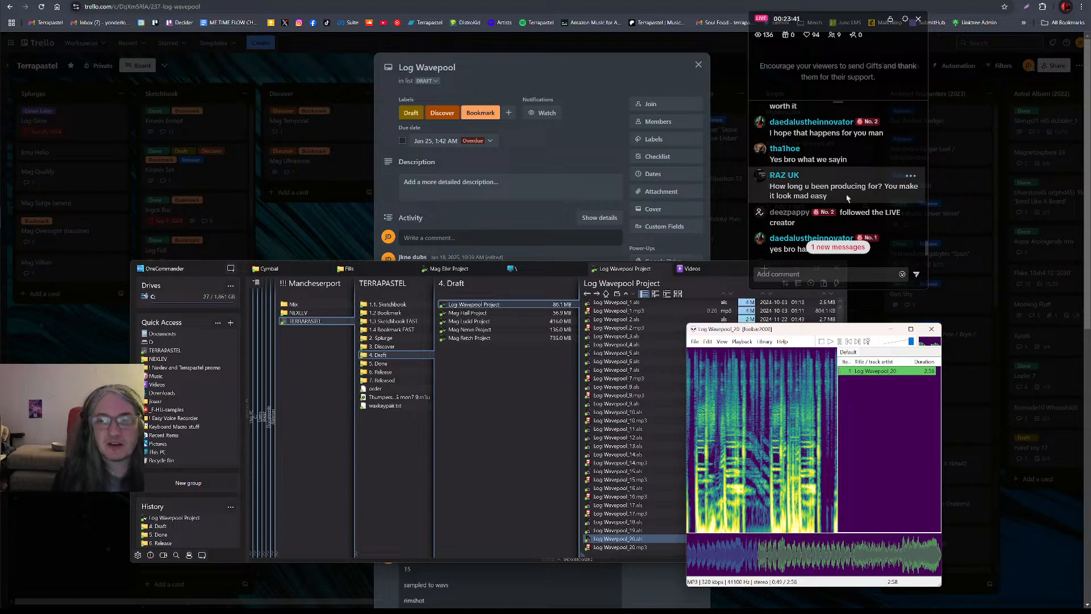
scroll(847, 198, "down", 1)
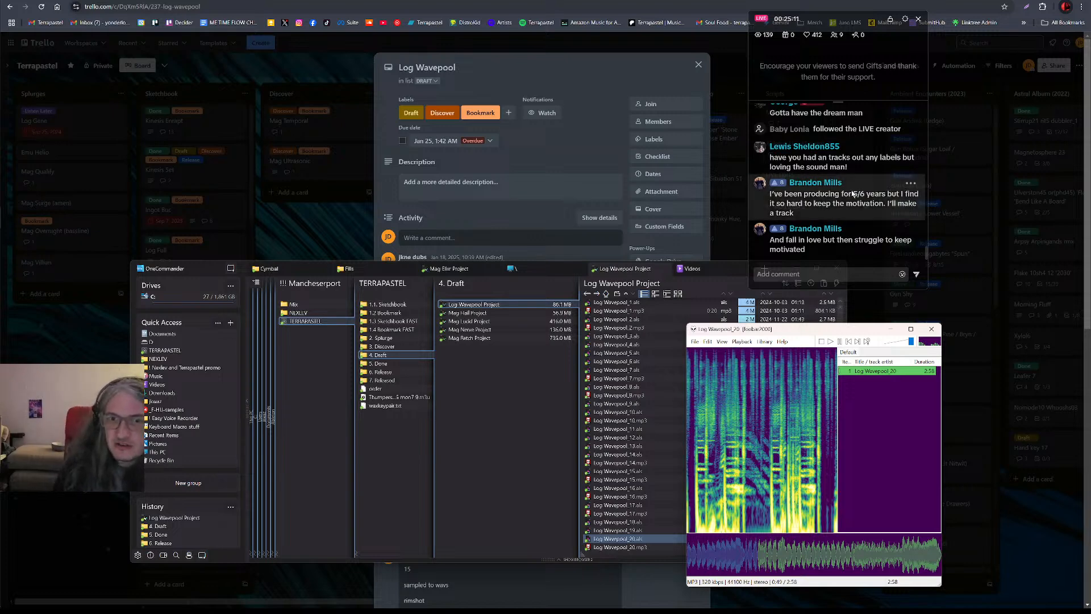
scroll(828, 193, "up", 1)
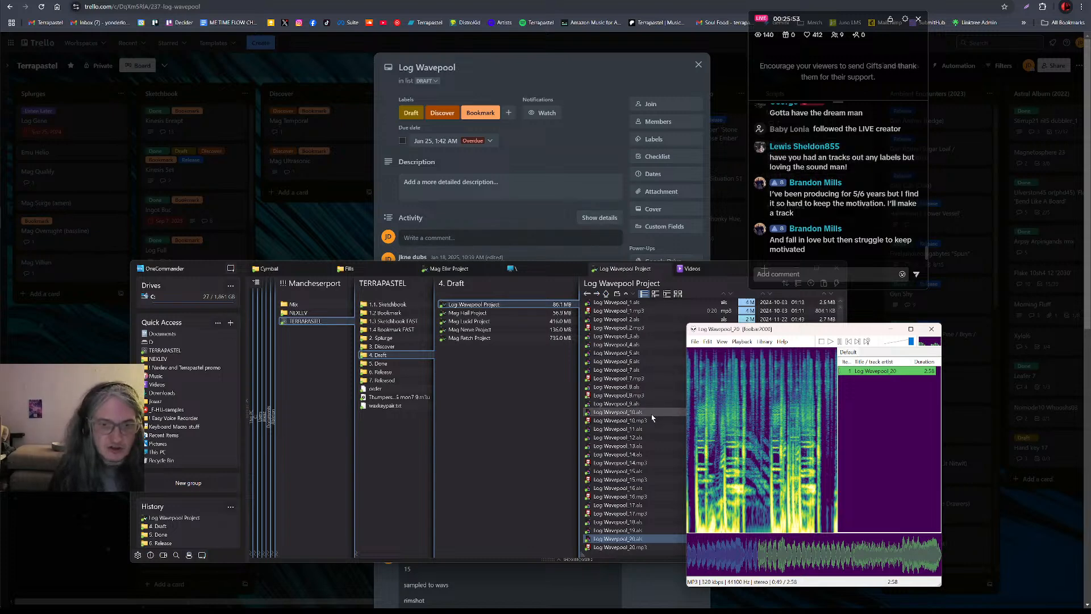
Open Log Wavepool_20.als from the Log Wavepool Project folder in OneCommander
double_click(638, 539)
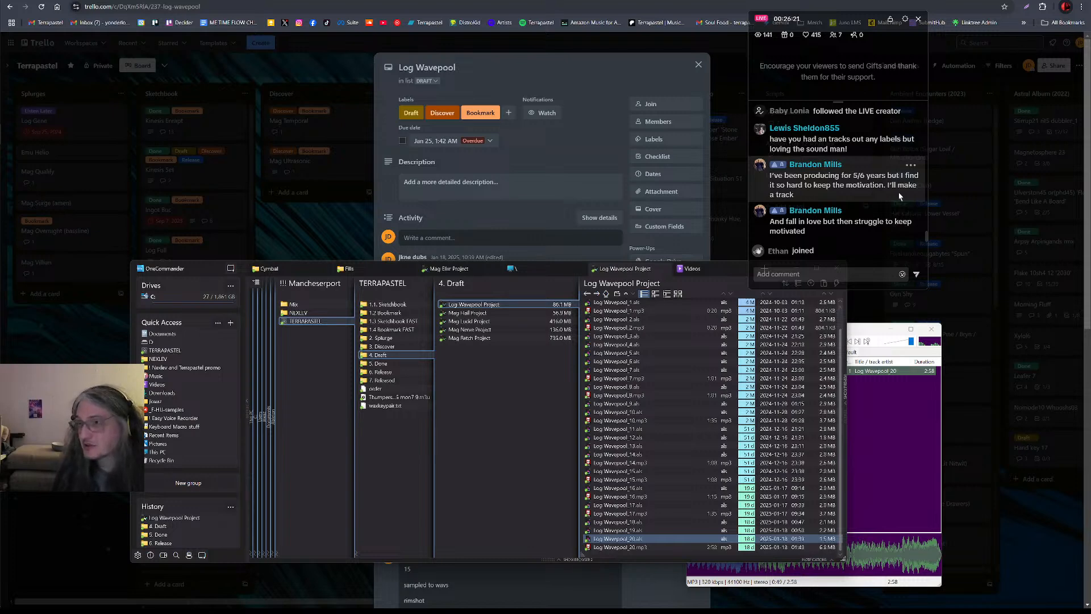
scroll(899, 197, "up", 1)
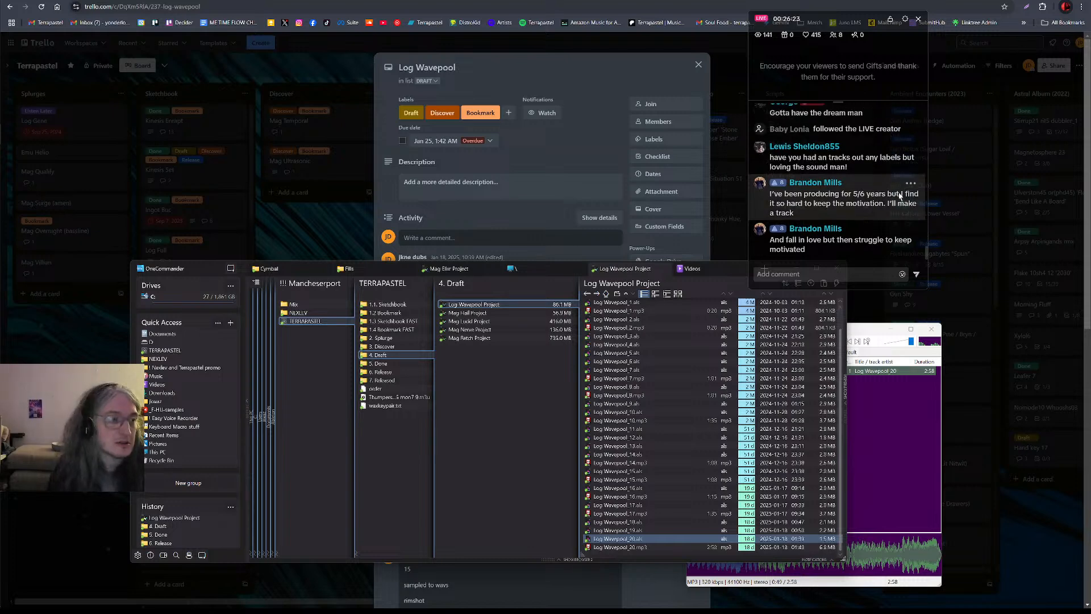
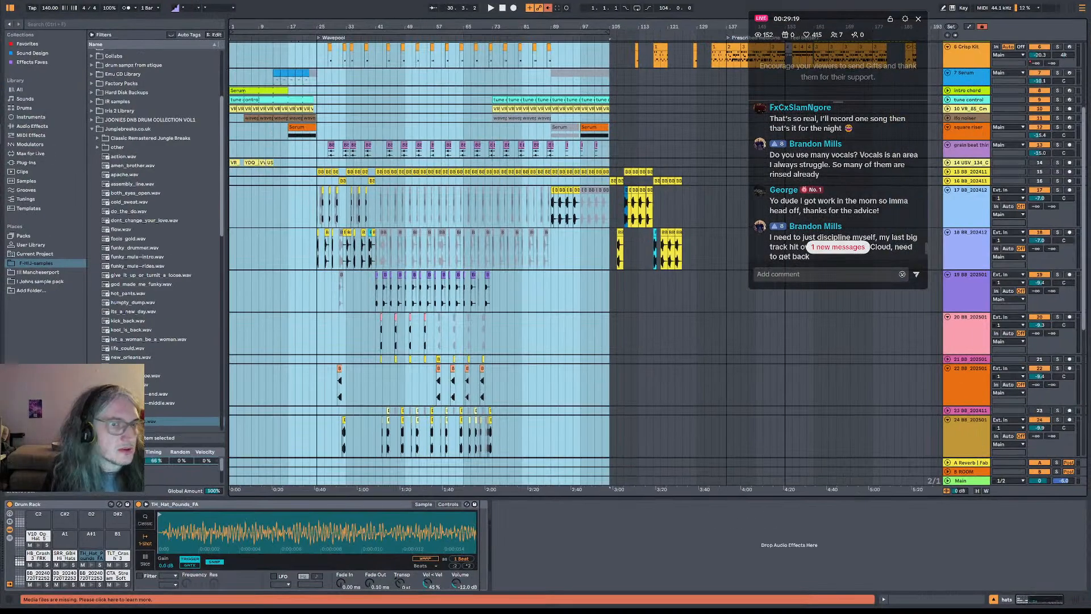
Read back and forth through the viewers' comments about motivation, vocals and finishing tracks in the live chat
scroll(843, 185, "down", 2)
scroll(844, 185, "up", 4)
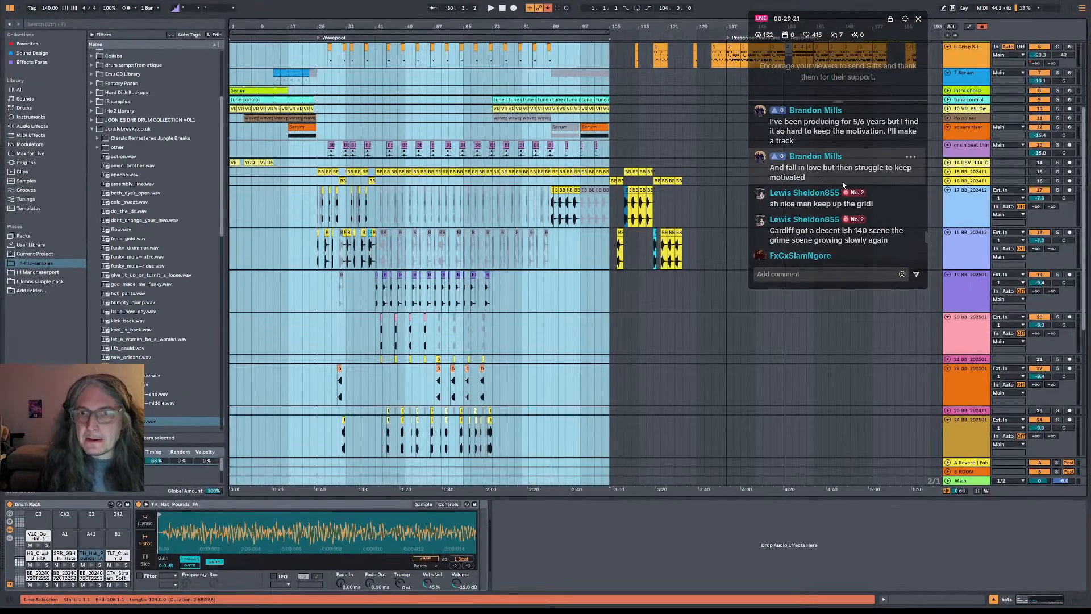
scroll(865, 190, "up", 1)
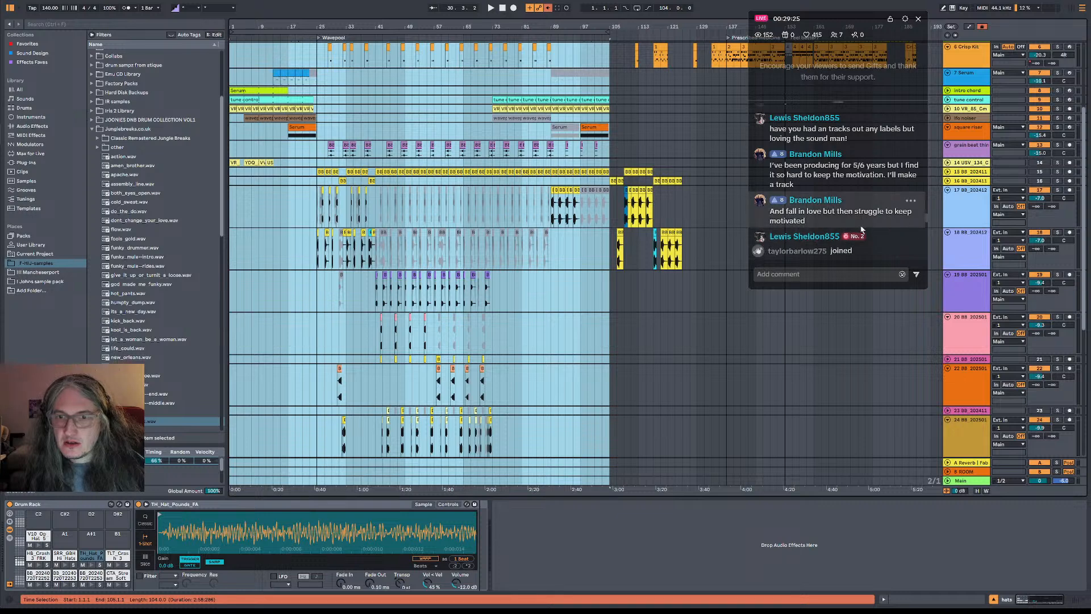
scroll(859, 224, "down", 1)
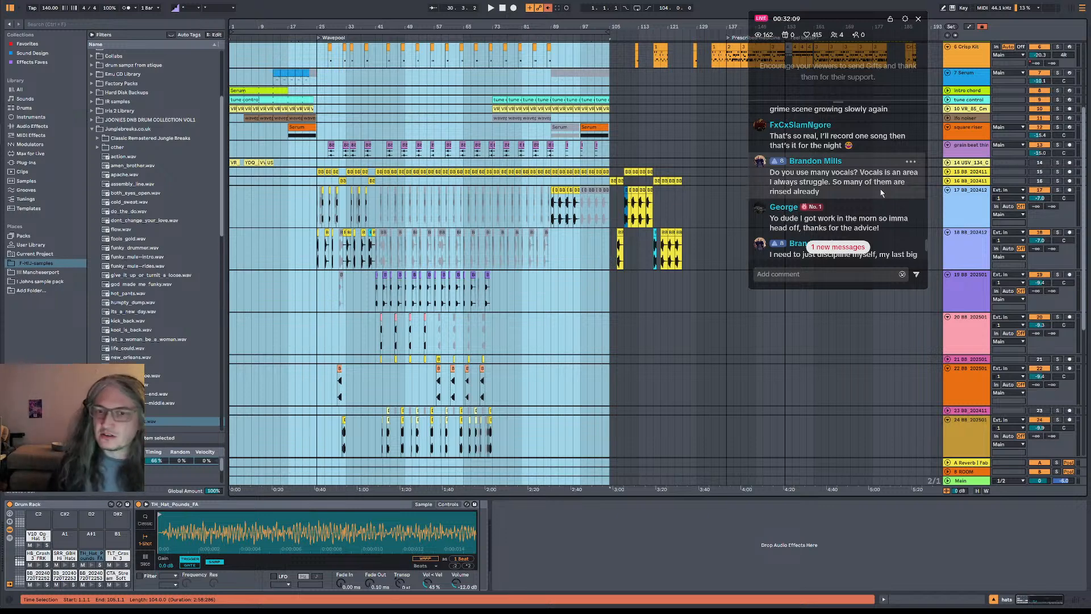
scroll(838, 167, "down", 1)
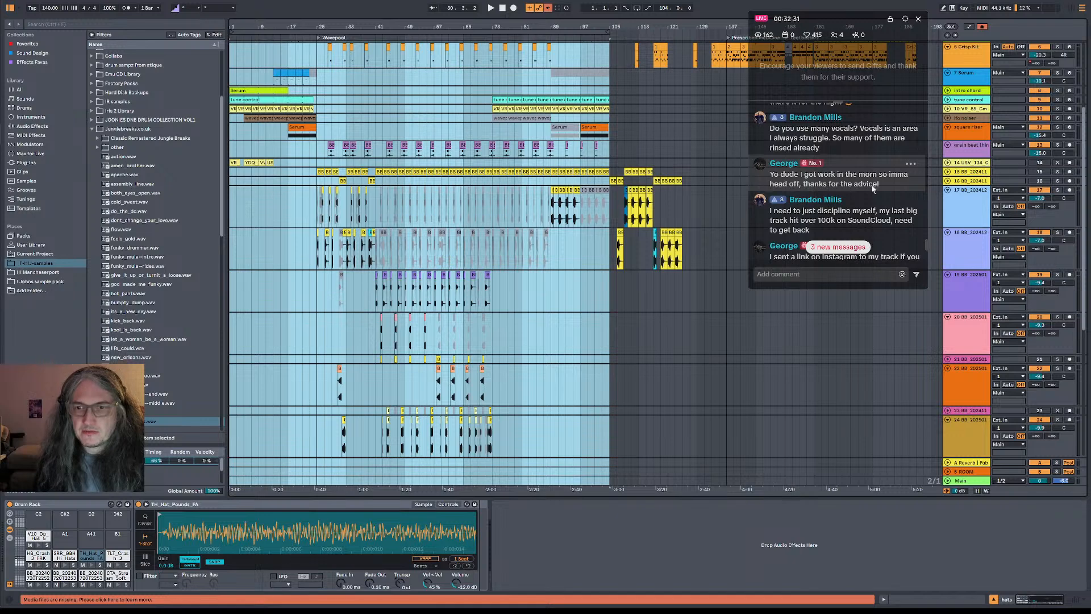
scroll(872, 185, "down", 3)
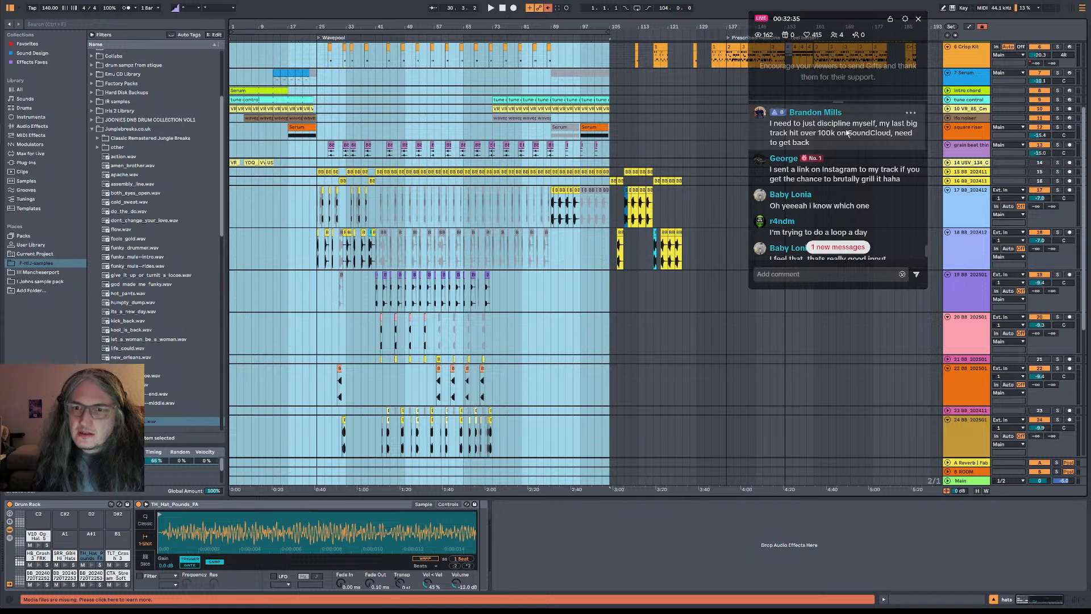
scroll(865, 188, "up", 2)
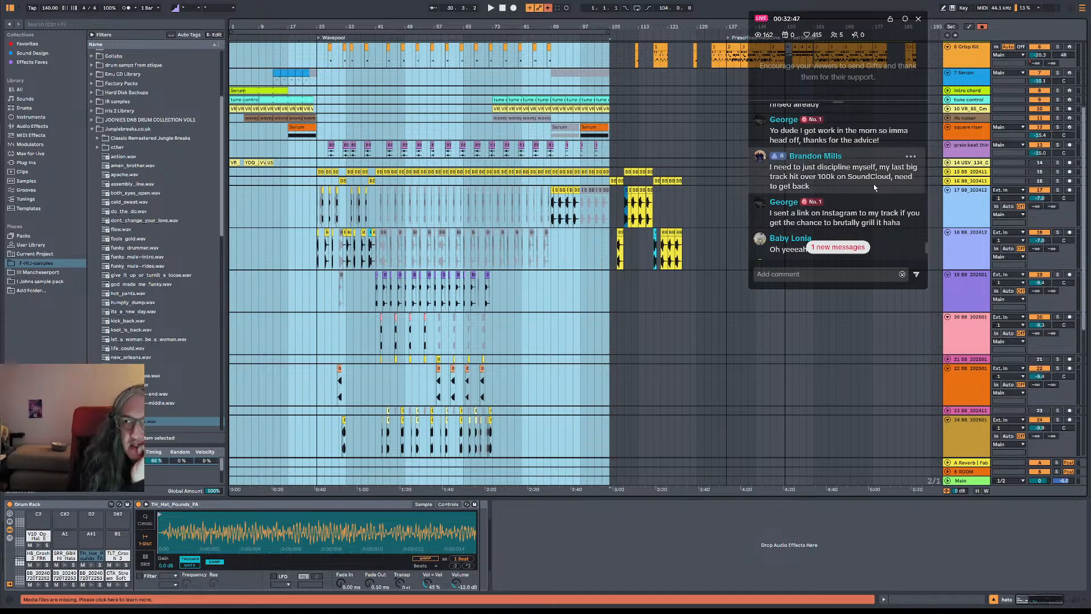
scroll(883, 193, "down", 1)
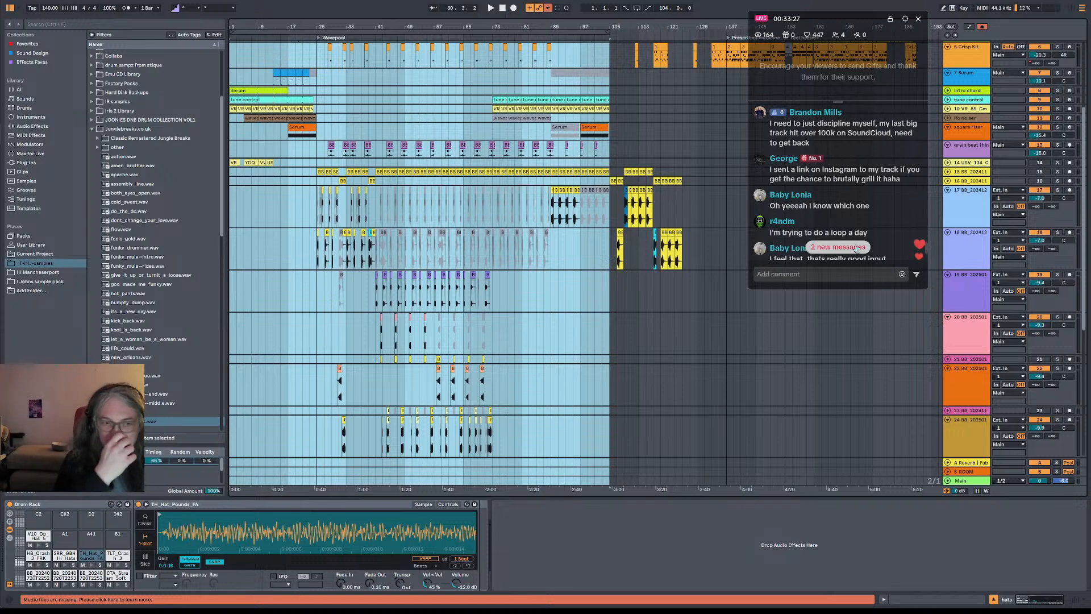
Bring OneCommander forward and catch up on the newest live chat messages
key("alt+Tab")
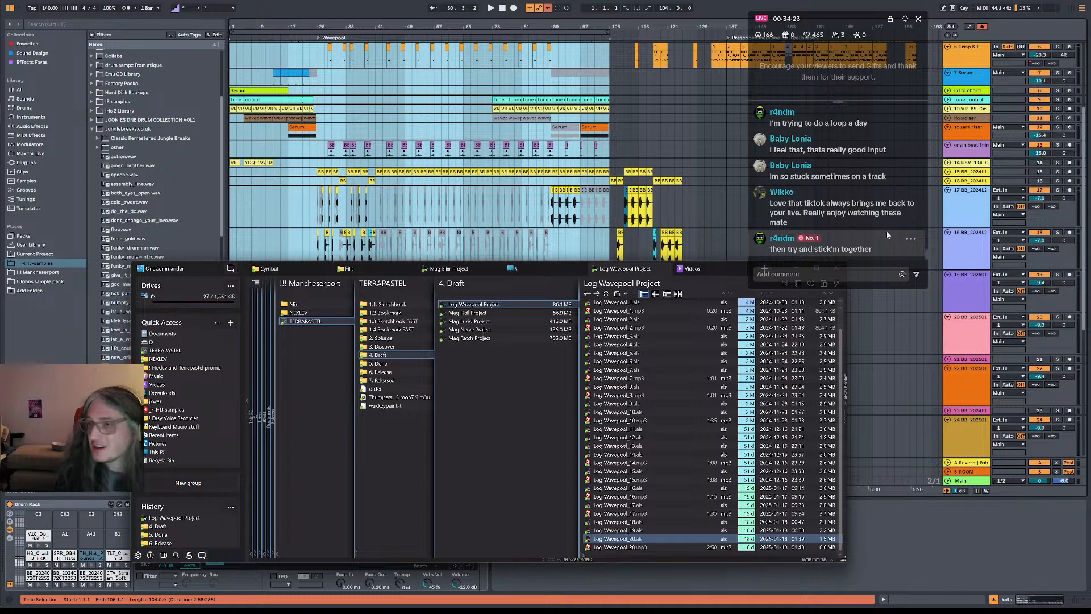
scroll(883, 233, "up", 5)
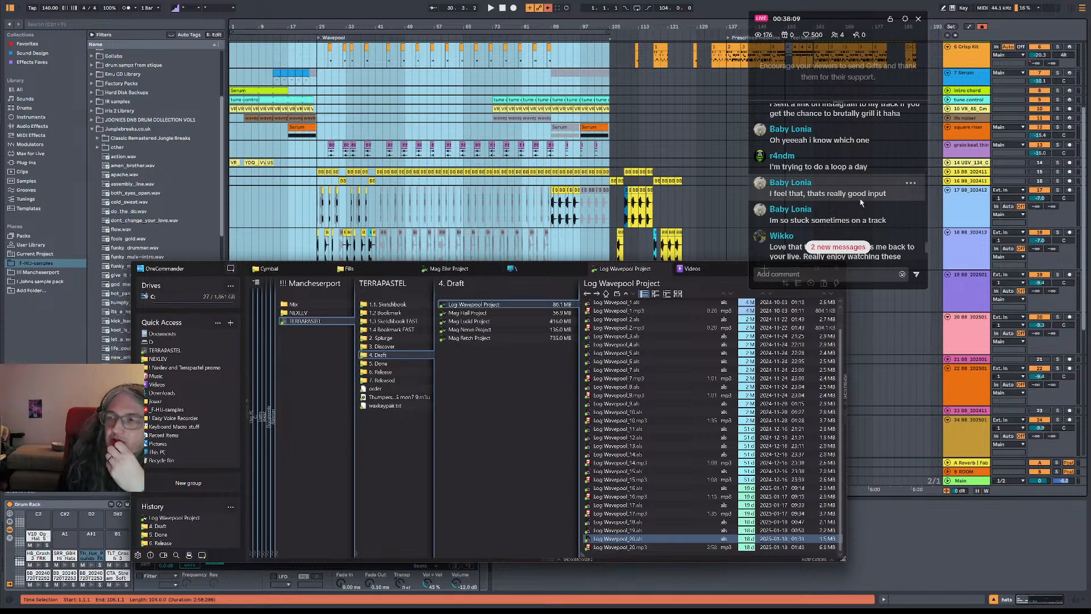
scroll(862, 199, "down", 2)
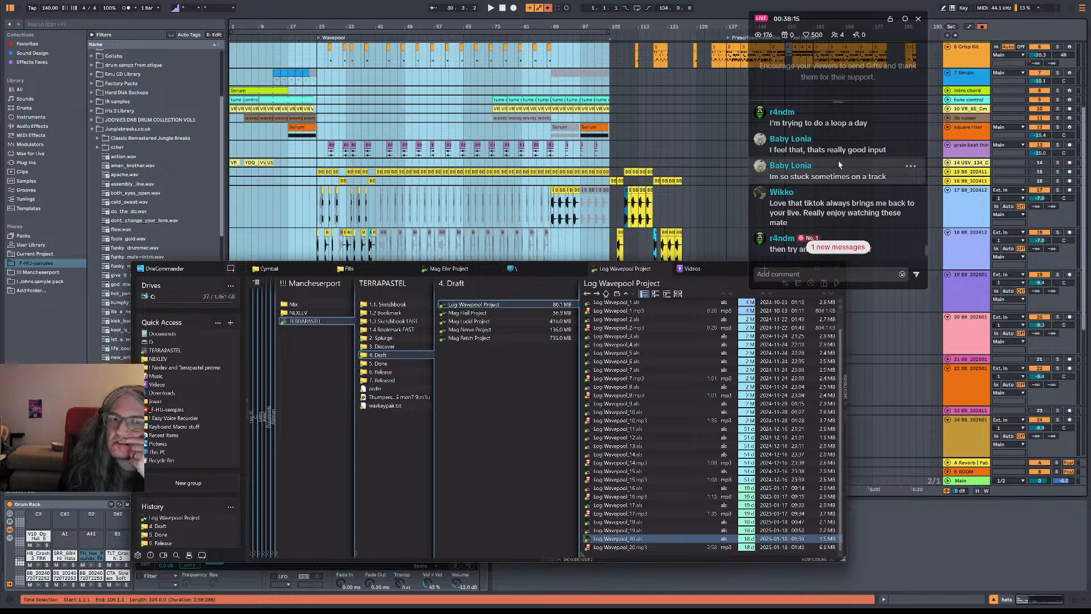
scroll(853, 166, "down", 2)
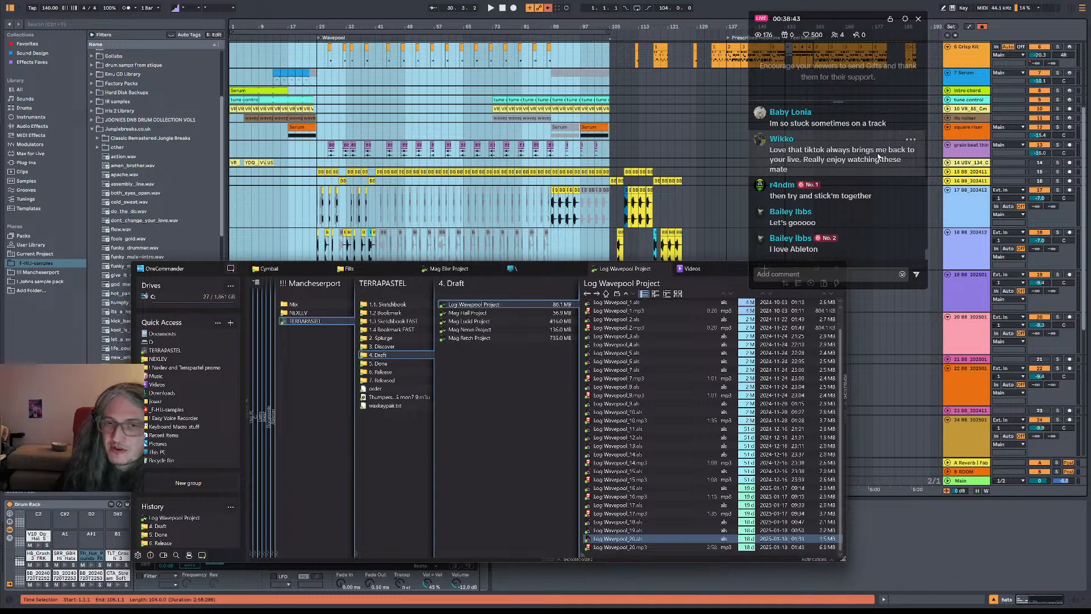
scroll(882, 171, "up", 3)
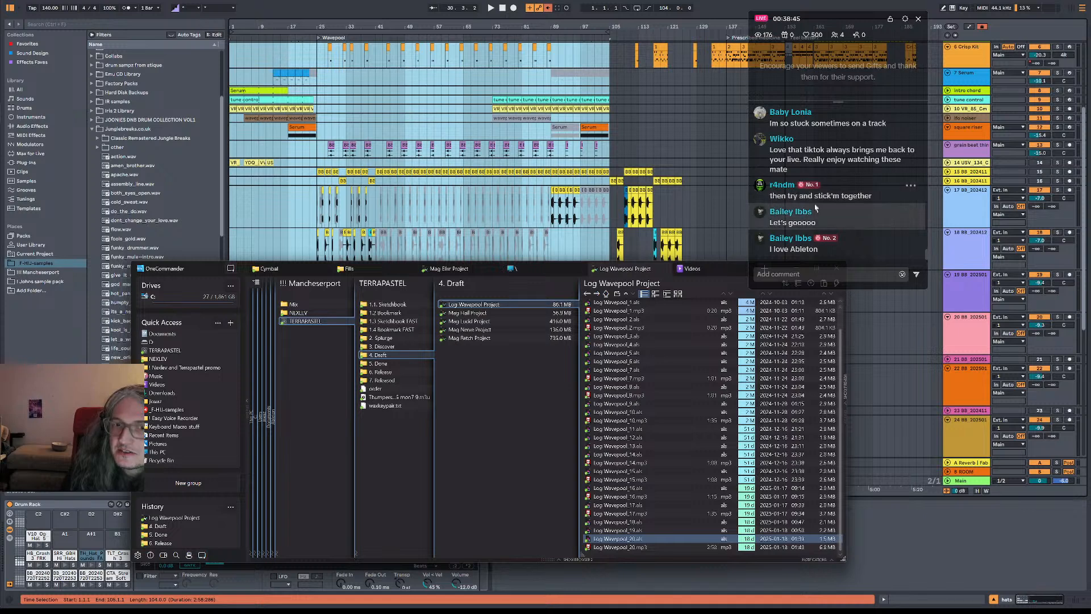
scroll(830, 198, "down", 3)
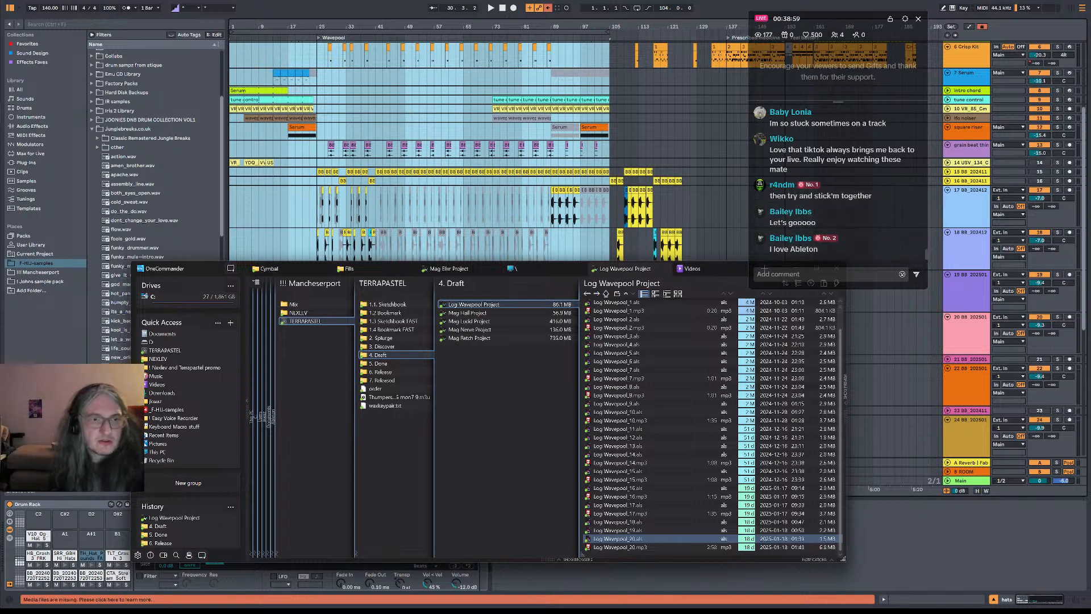
Return to Ableton Live and play the Log Wavepool arrangement from bar 17
left_click(289, 155)
left_click(289, 155)
key("space")
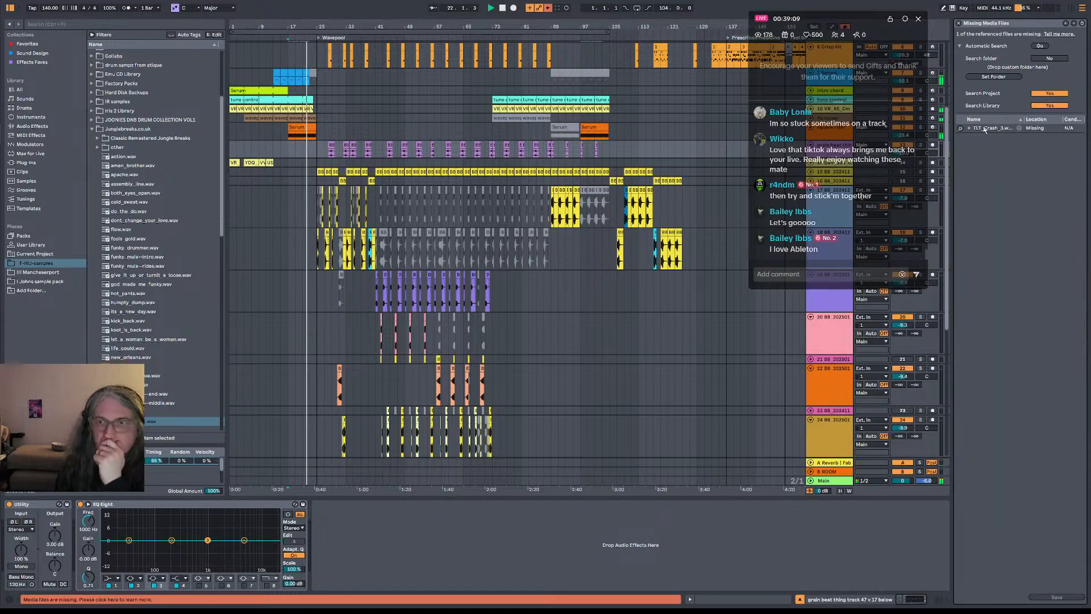
Relink the missing TLT_Crash_3.wav sample to the matching library file, close the missing files list and stop playback
left_click(960, 129)
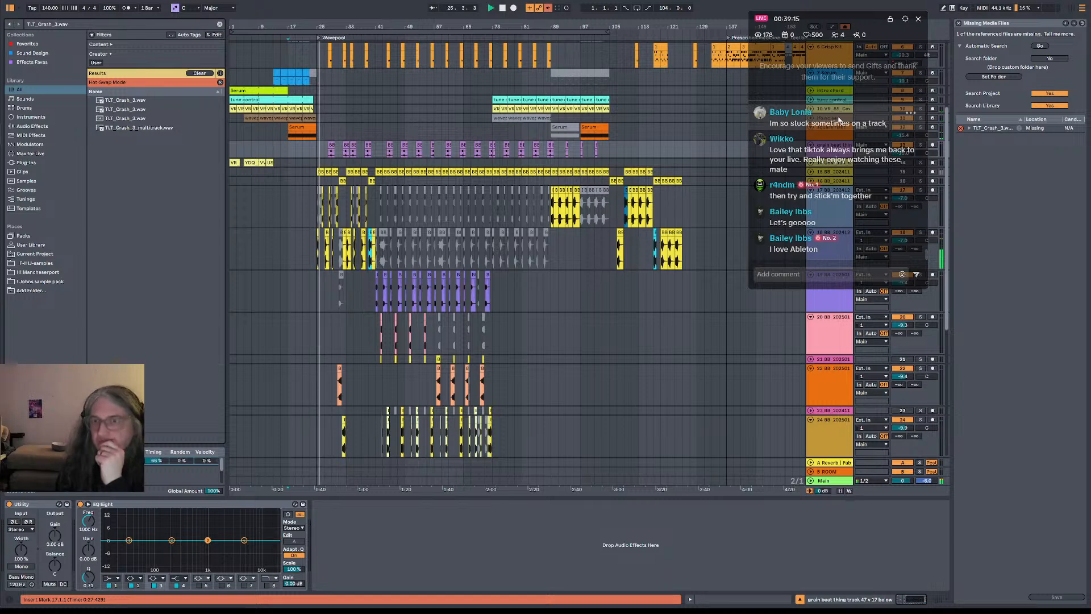
double_click(131, 100)
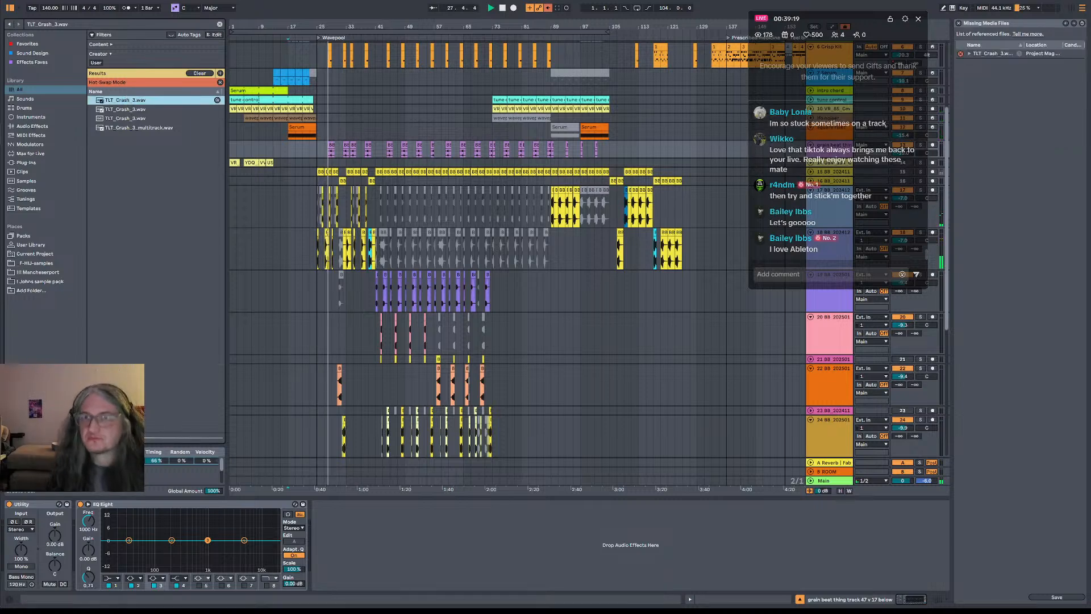
left_click(959, 24)
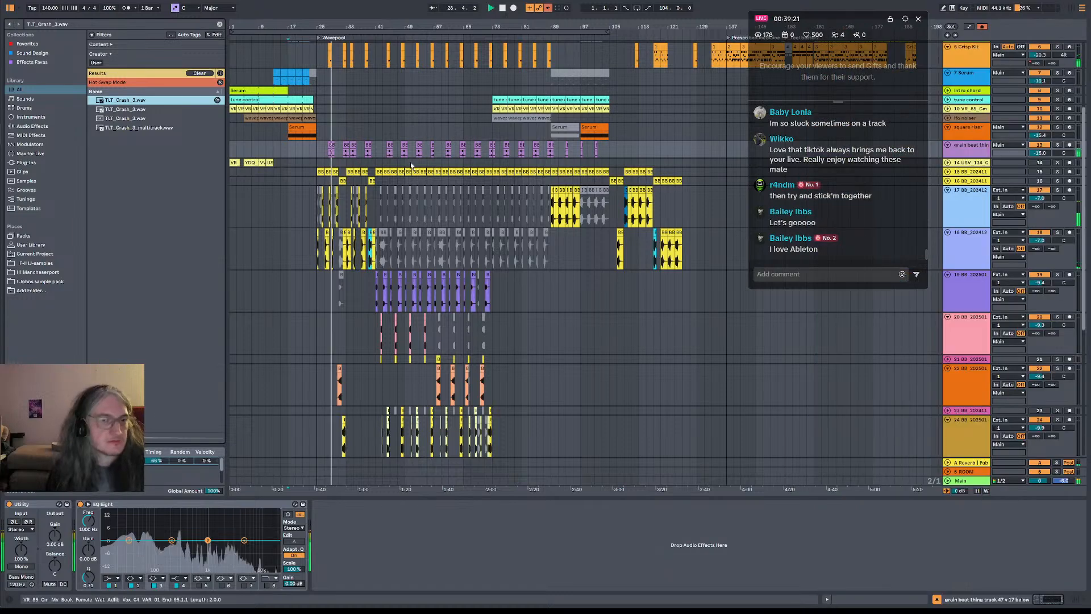
left_click(503, 9)
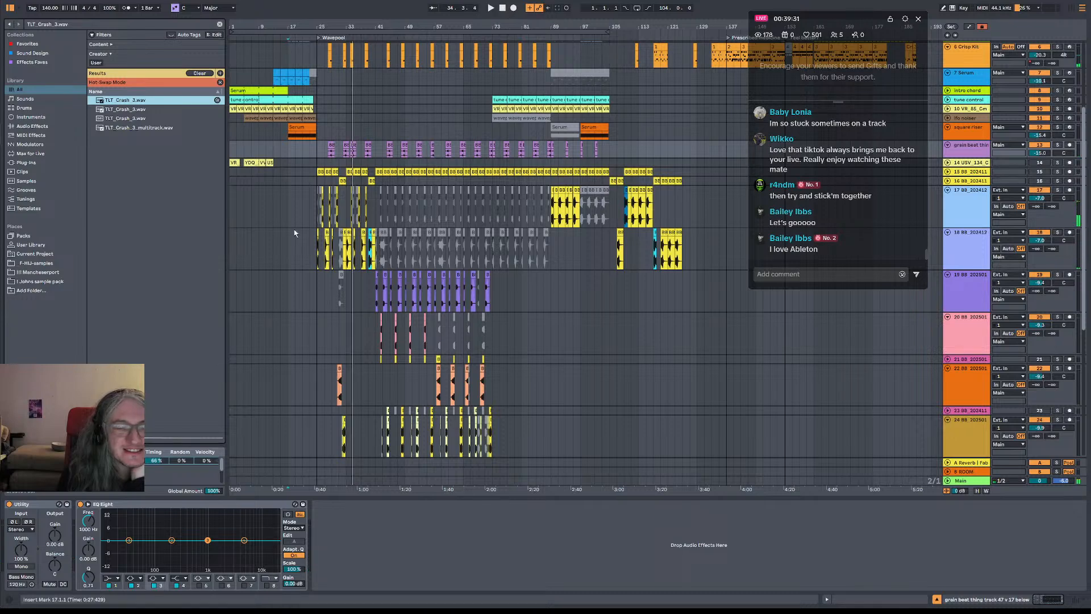
Examine the arrangement around the Wavepool marker at bar 25, including the clips on the grain beat track
left_click_drag(328, 26, 379, 26)
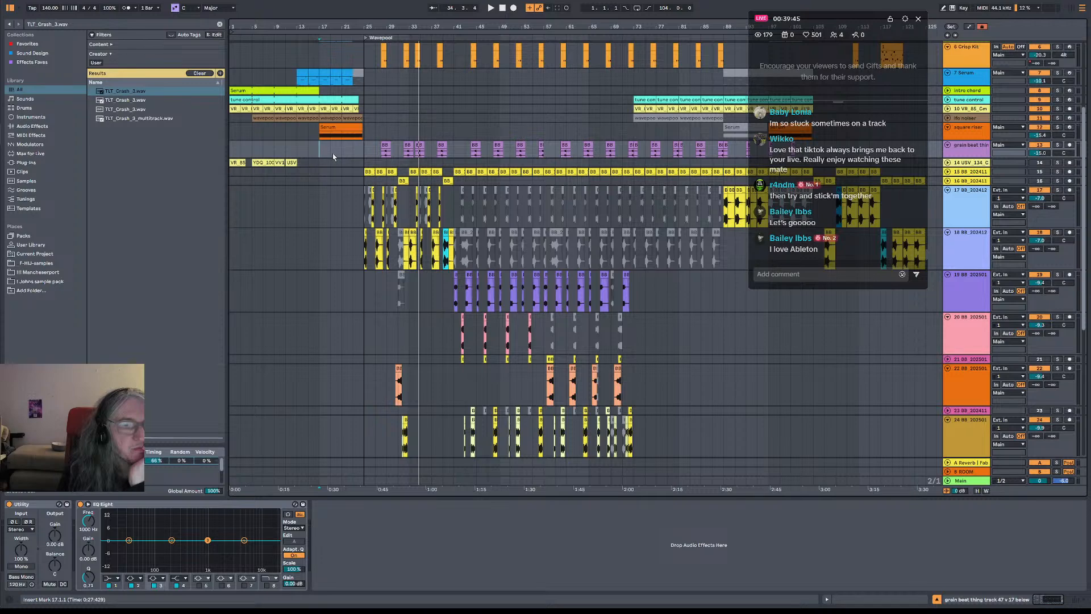
left_click(364, 153)
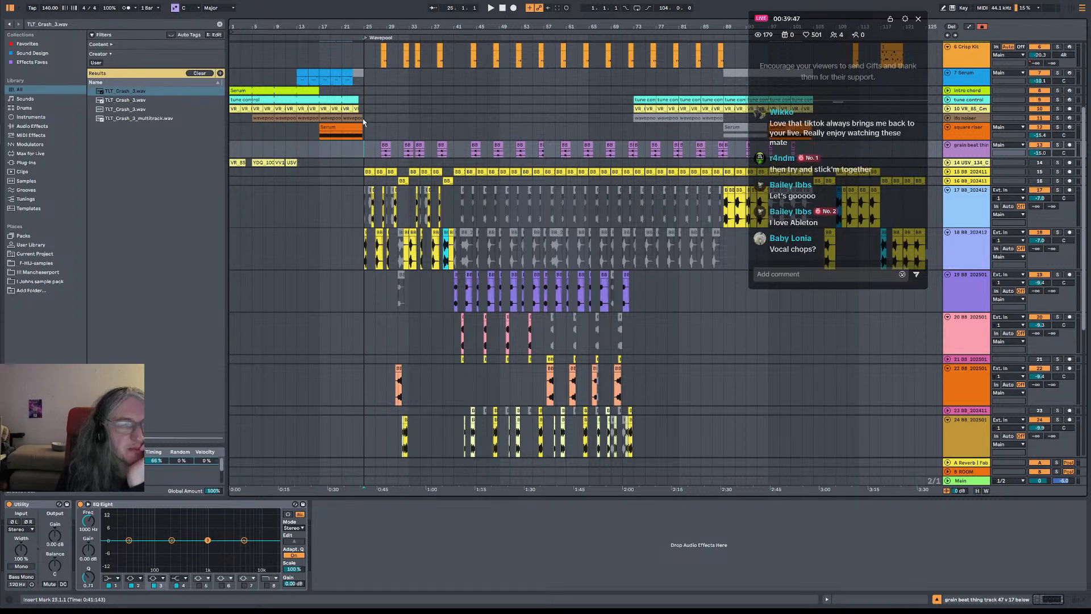
mouse_move(374, 26)
left_mouse_down()
mouse_move(374, 78)
mouse_move(374, 45)
left_mouse_up()
left_click(429, 152, "shift")
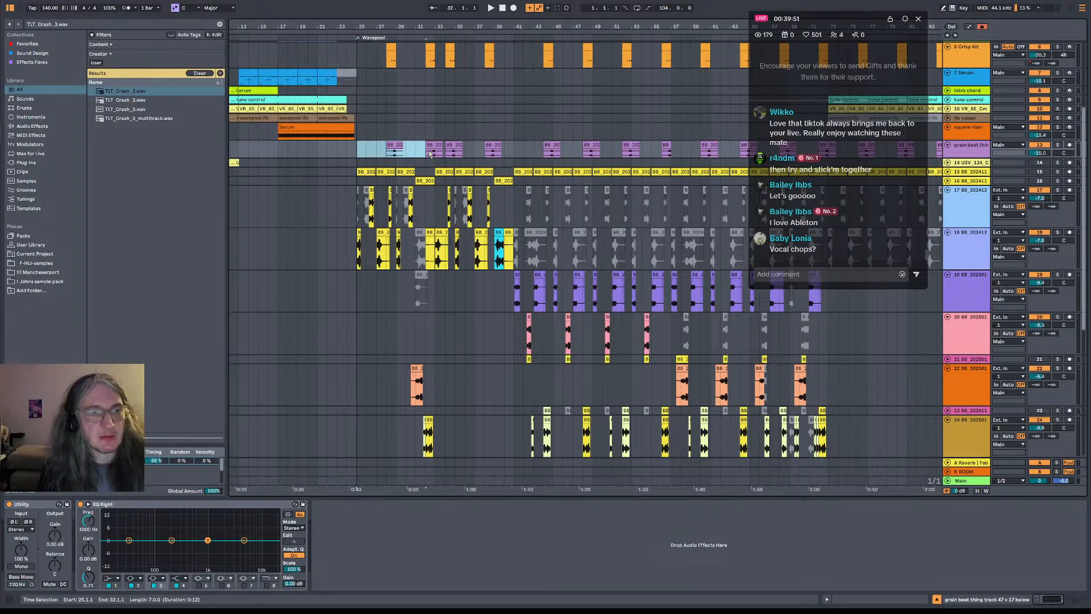
left_click(492, 146)
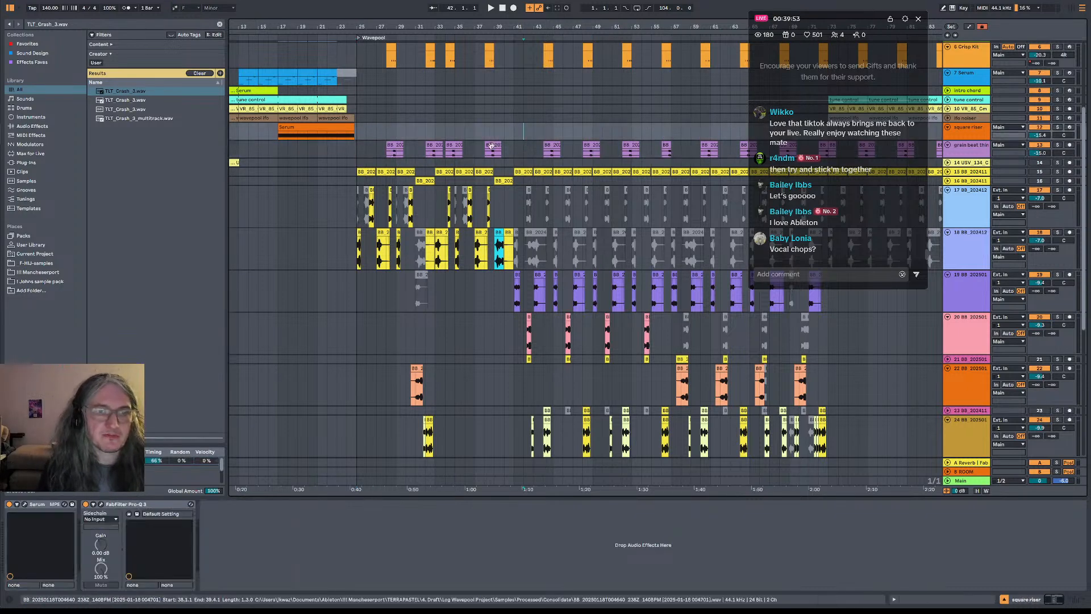
left_click(478, 150)
left_click_drag(526, 28, 393, 9)
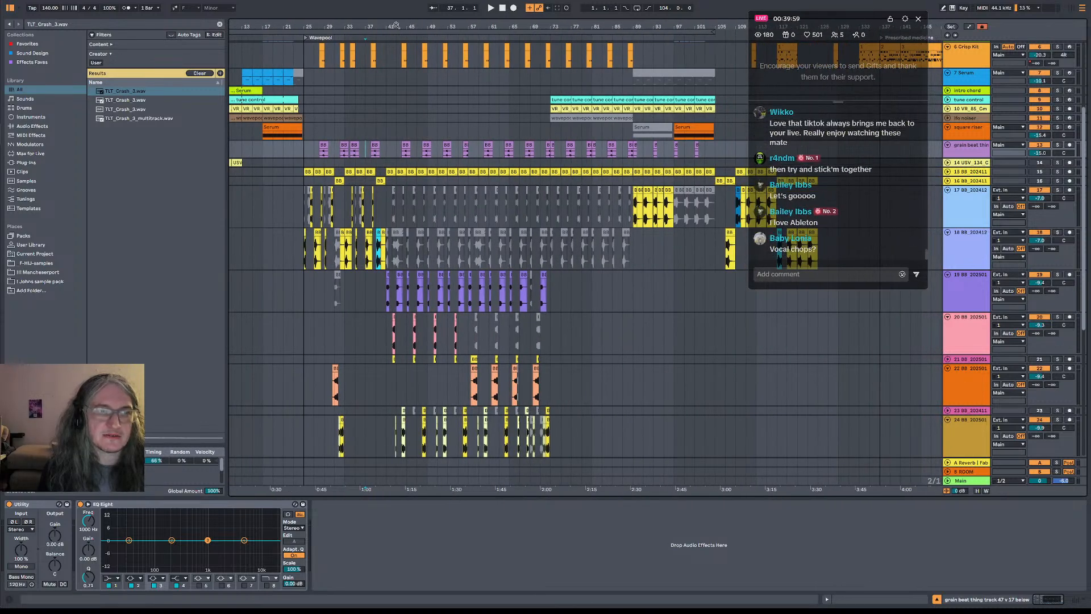
left_click_drag(397, 25, 413, 22)
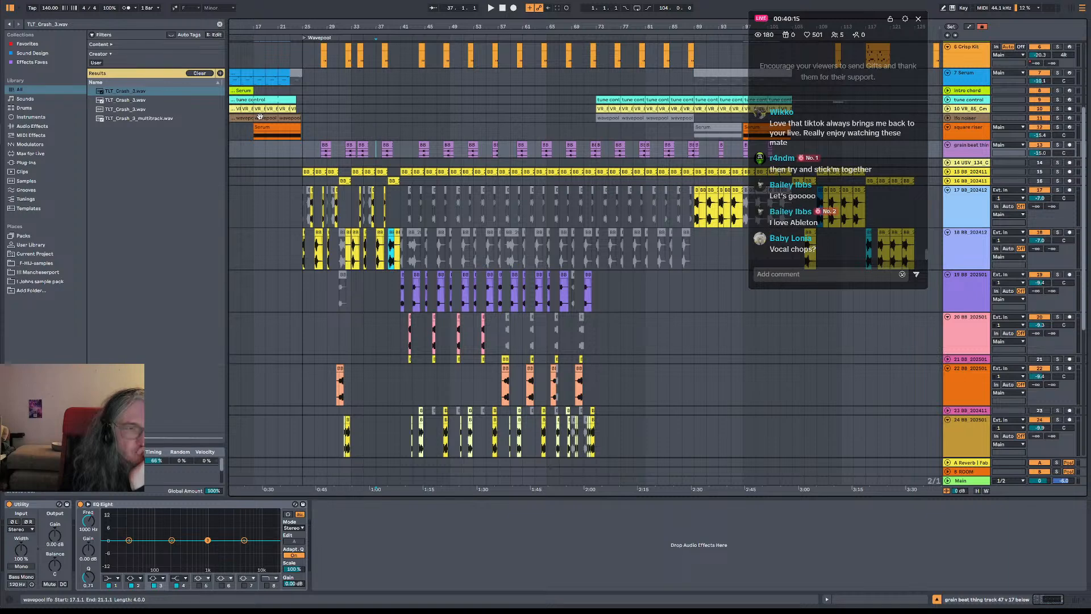
left_click_drag(260, 28, 347, 35)
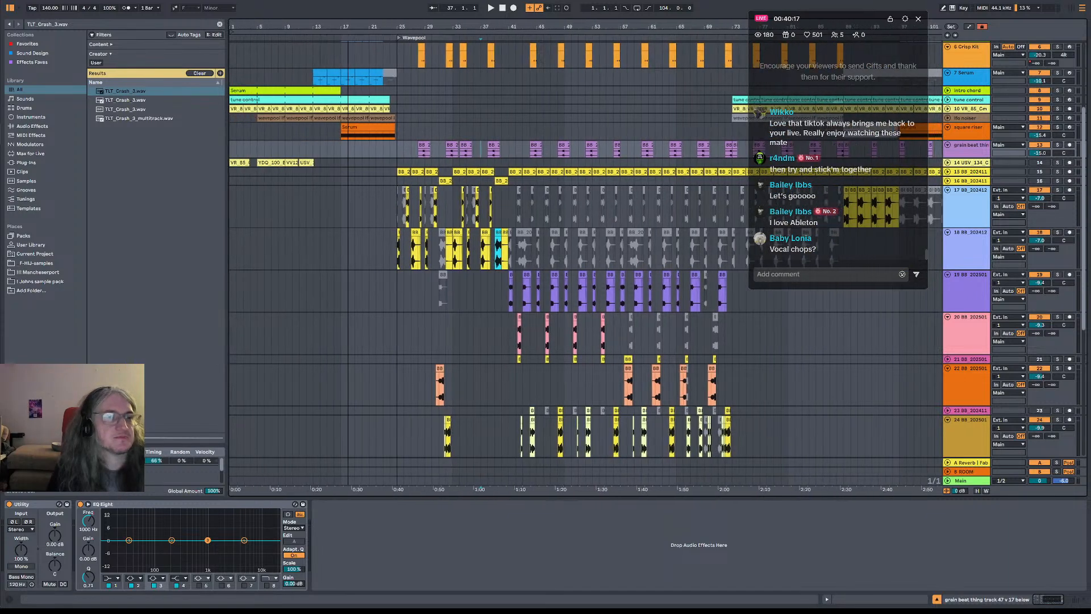
Play from bar 17 with the VR_85_Gm vocal track soloed and open Rolling Sampler on the Main track
left_click(340, 134)
key("space")
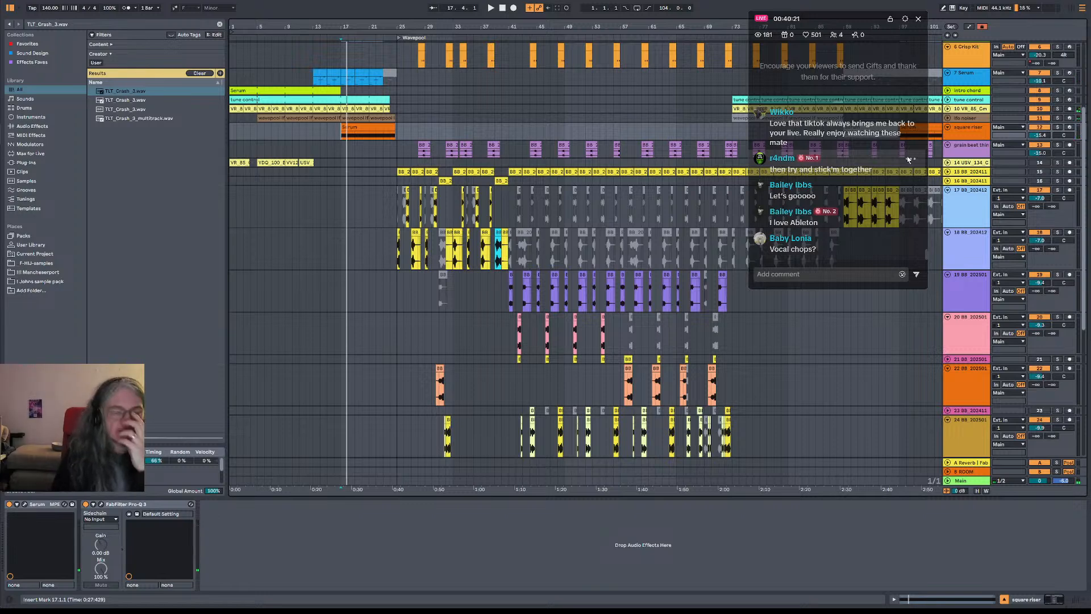
left_click(1056, 110)
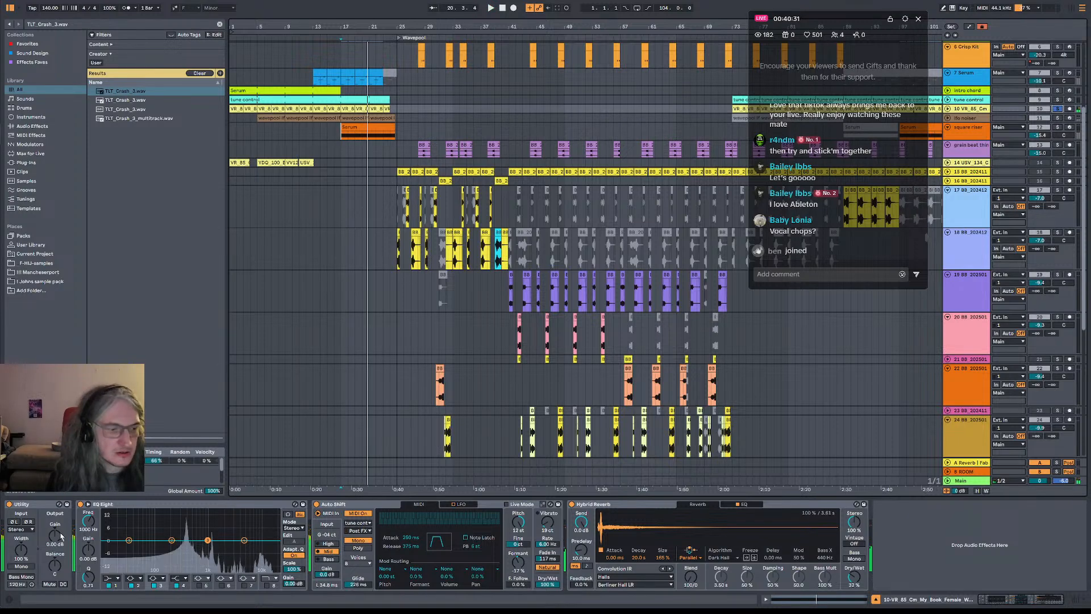
left_click(964, 482)
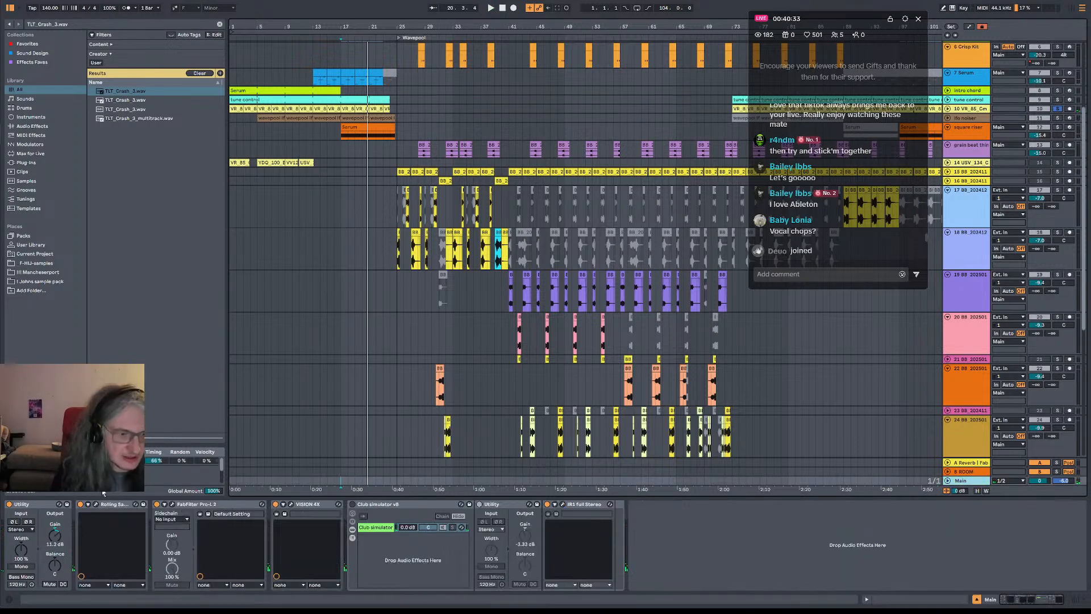
left_click(89, 504)
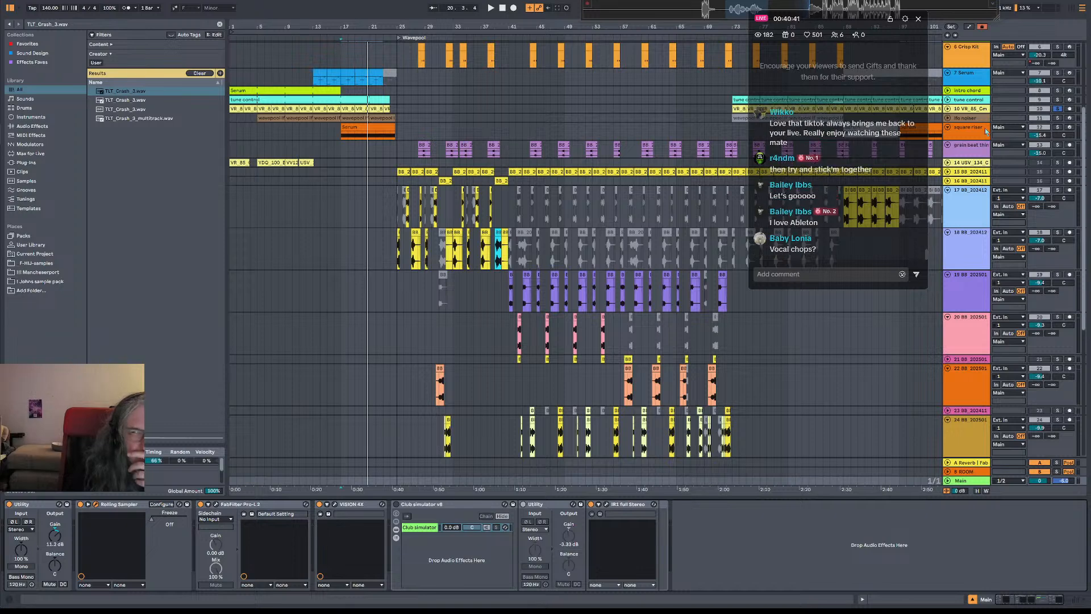
Insert an audio track below the VR_85_Gm vocal track and place the Rolling Sampler recording on it at bar 25
left_click(972, 112)
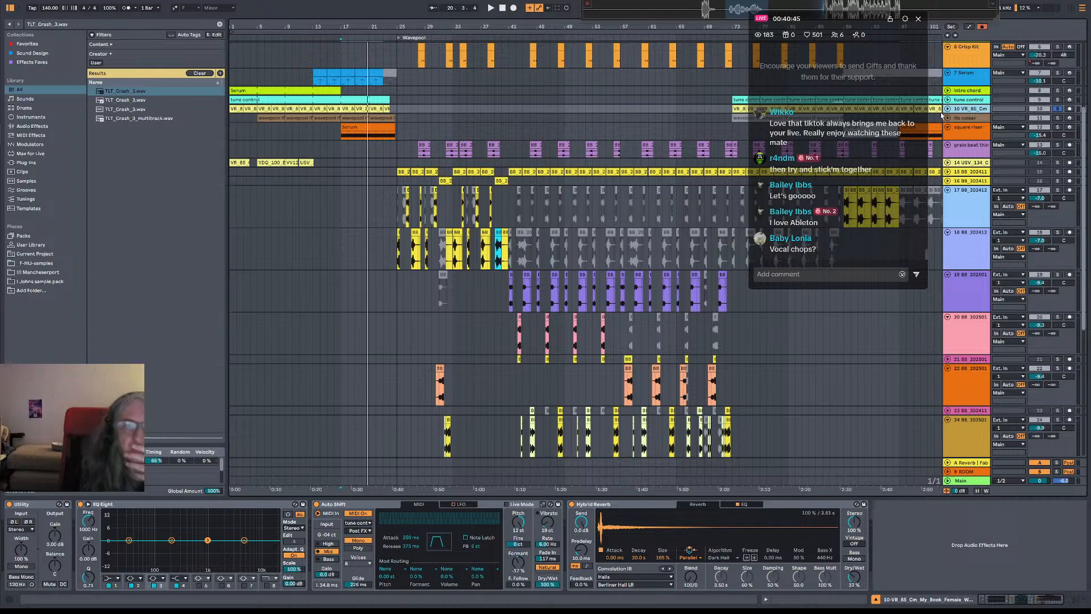
key("ctrl+t")
left_click_drag(736, 15, 400, 147)
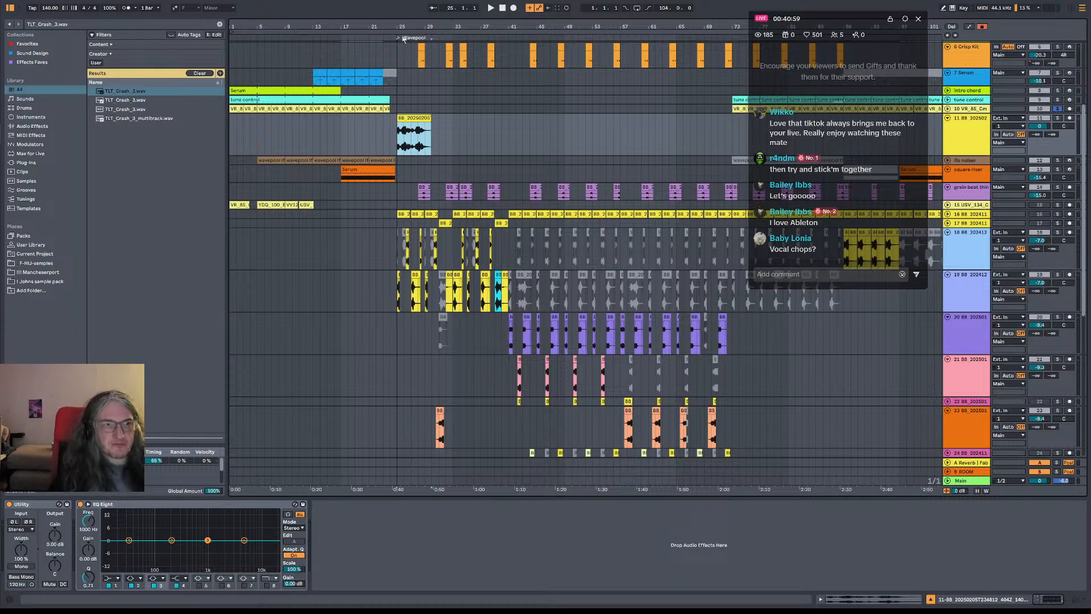
Open the waveform and clip settings of the vocal recording placed at bar 25
left_click_drag(408, 25, 408, 86)
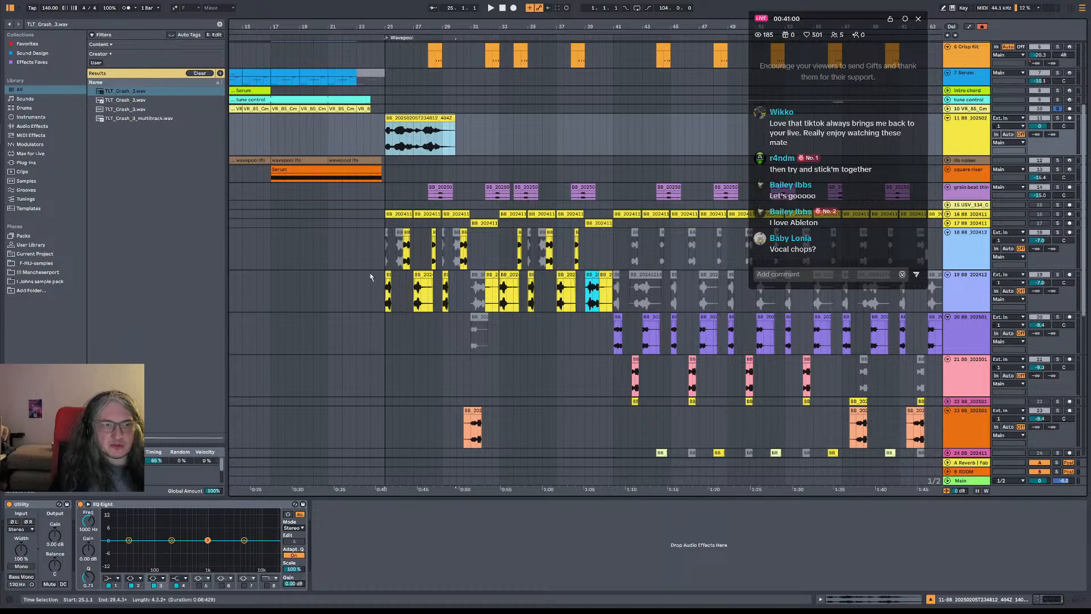
double_click(423, 116)
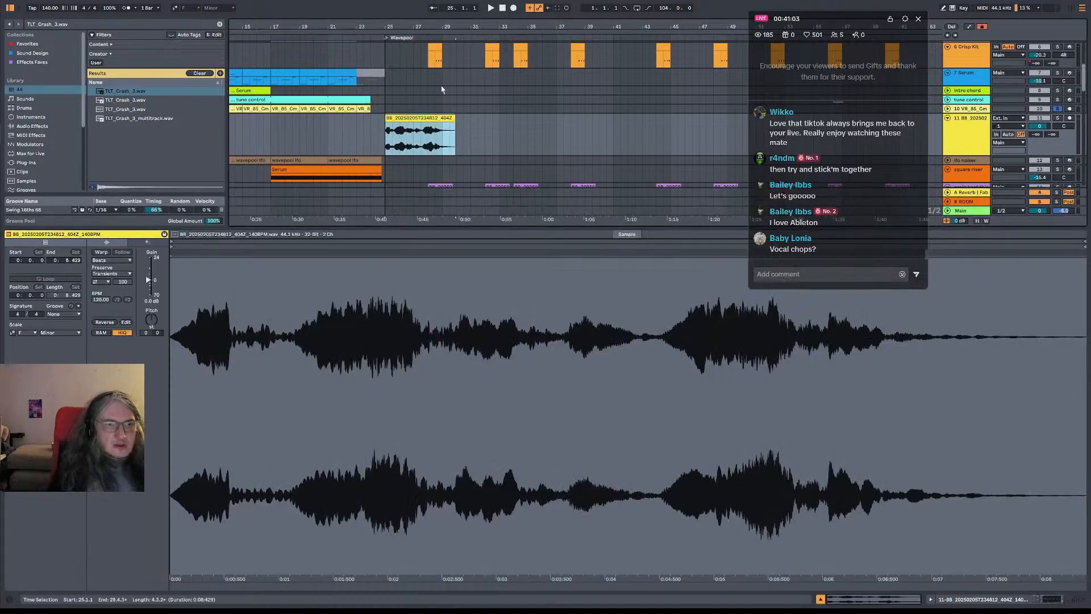
left_click_drag(408, 22, 409, 57)
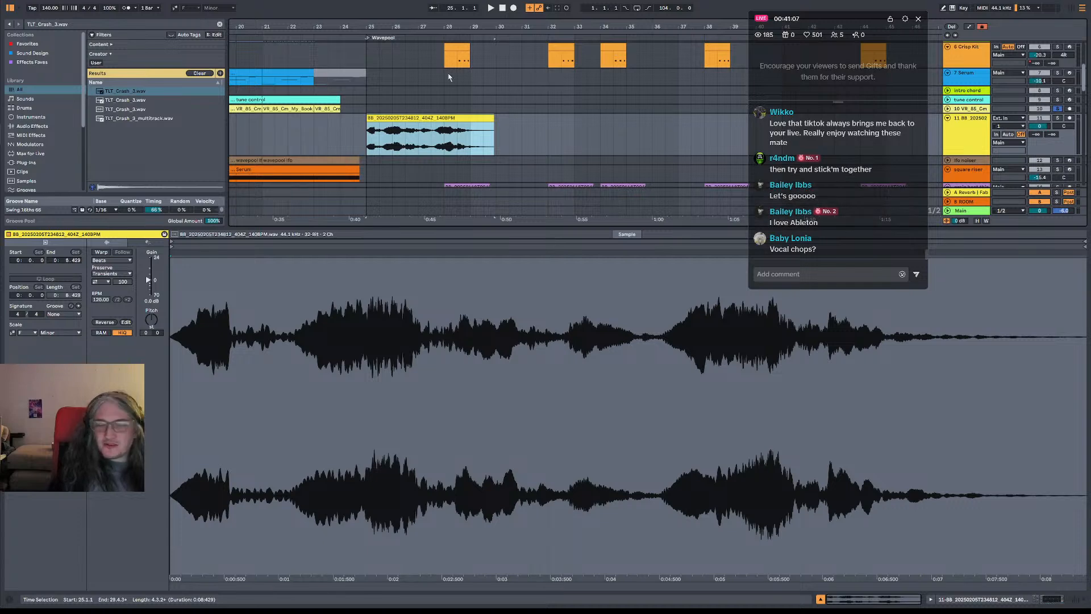
left_click_drag(429, 27, 432, 40)
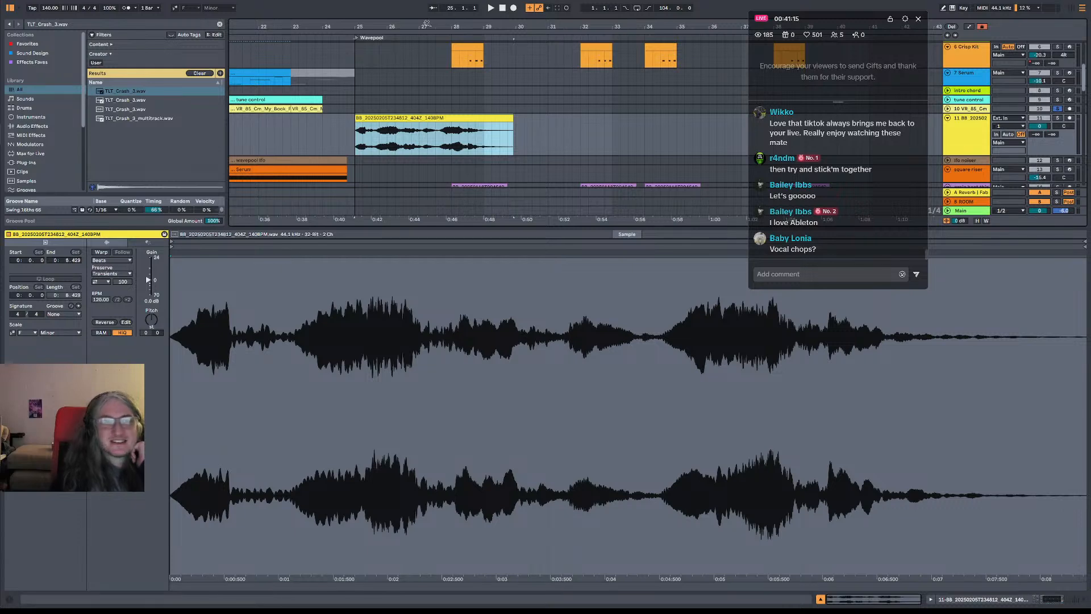
Move the vocal recording to bar 31, unsolo the VR_85_Gm vocal track and play the drop from bar 25
mouse_move(413, 28)
left_mouse_down()
mouse_move(401, 21)
mouse_move(414, 7)
left_mouse_up()
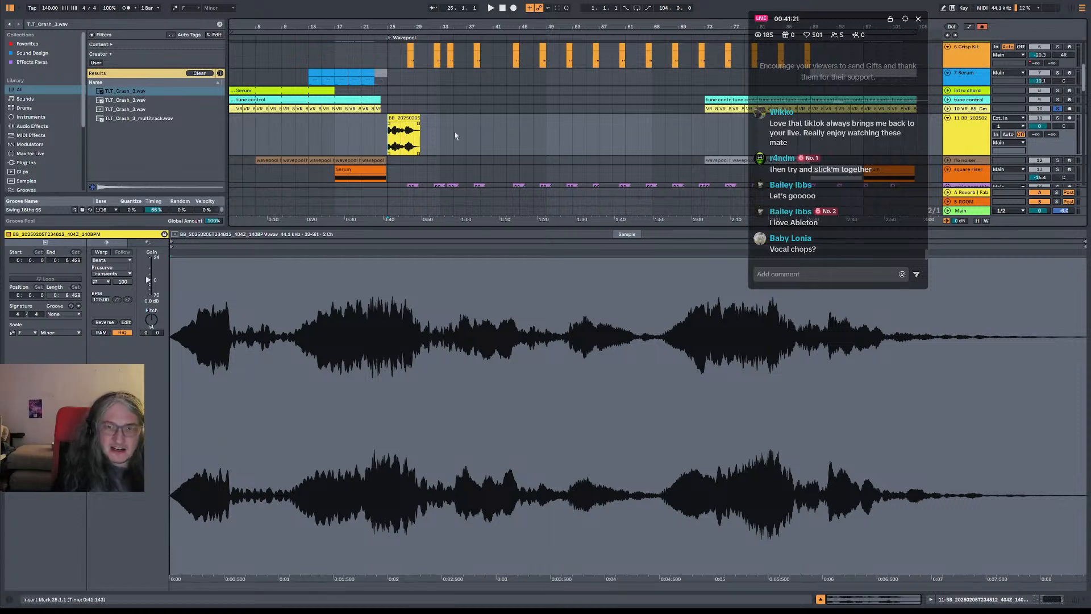
mouse_move(553, 24)
left_mouse_down()
mouse_move(548, 45)
mouse_move(545, 36)
left_mouse_up()
left_click_drag(351, 131, 401, 131)
left_click(338, 145)
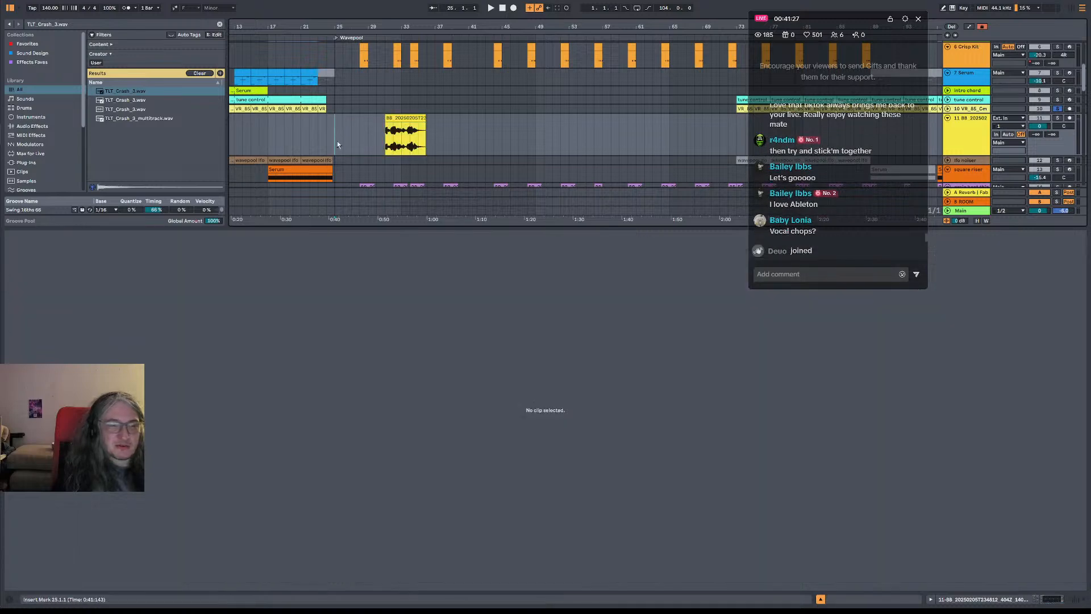
mouse_move(419, 25)
left_mouse_down()
mouse_move(454, 26)
mouse_move(502, 52)
mouse_move(439, 23)
left_mouse_up()
key("space")
key("space")
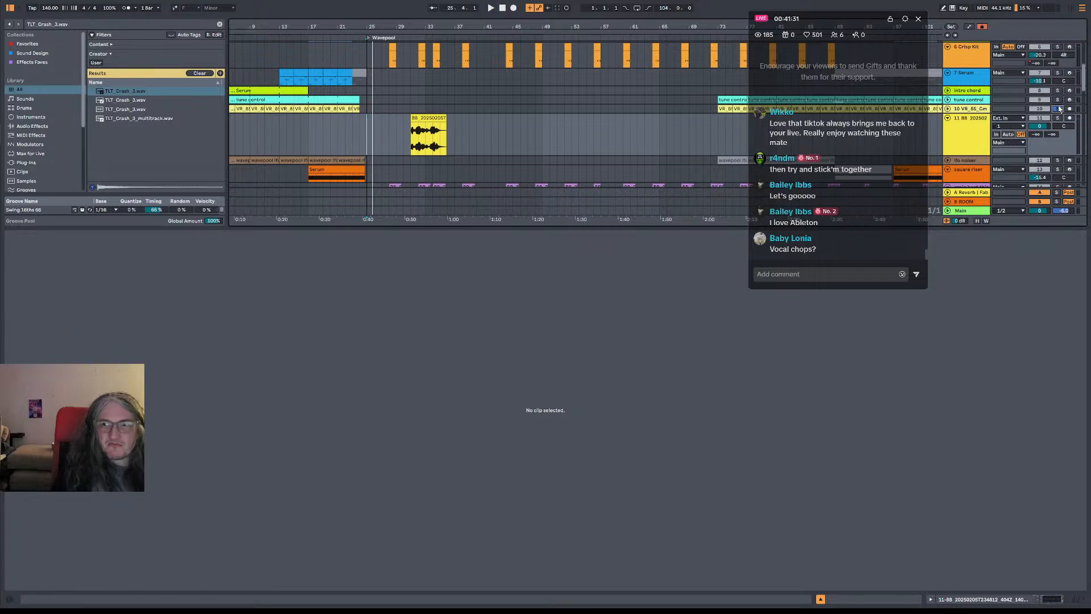
key("space")
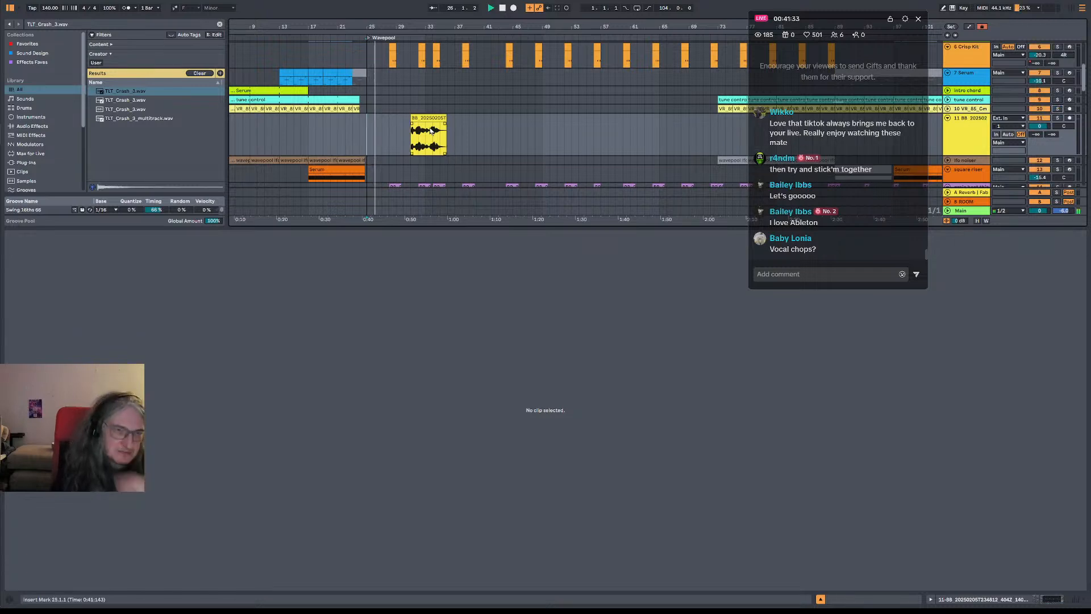
key("space")
Copy a one-beat chop from the start of the vocal recording to beat 25.4 and play it from bar 25
left_click_drag(425, 26, 497, 73)
left_click(500, 139)
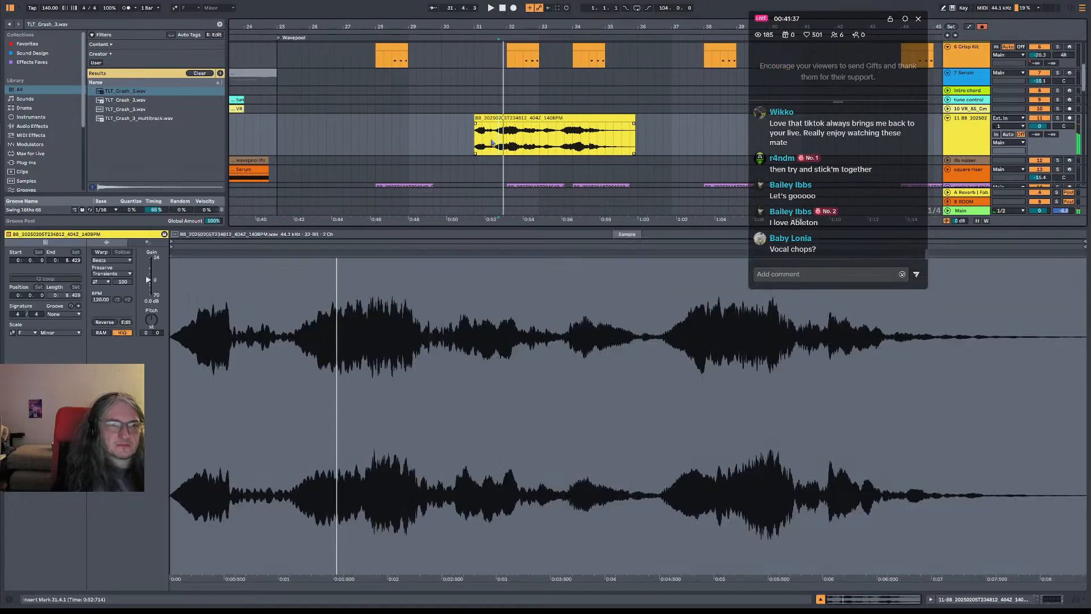
left_click(479, 141)
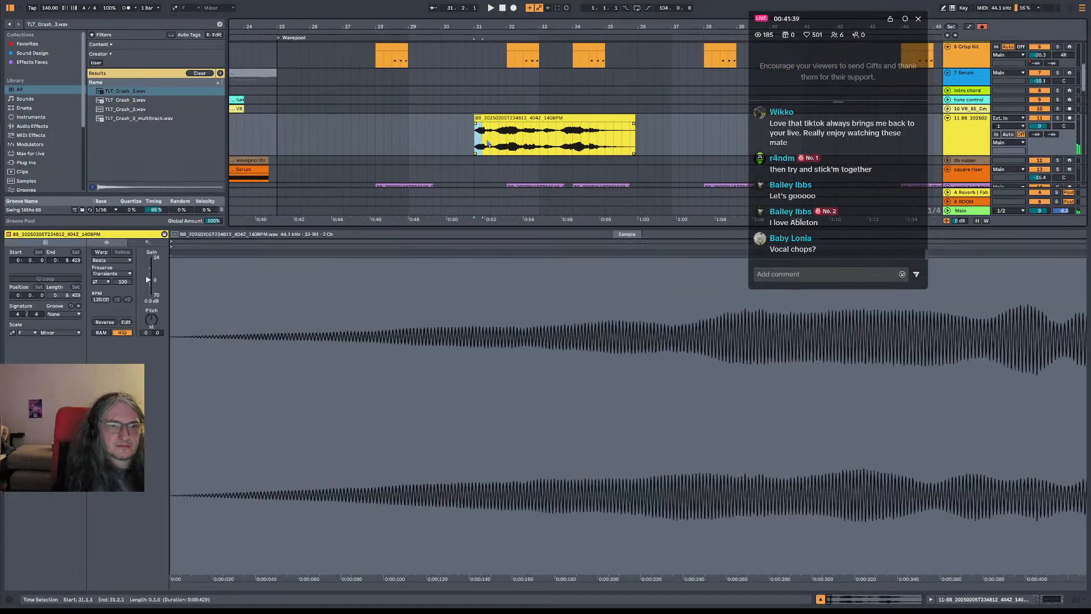
mouse_move(483, 141)
left_mouse_down()
mouse_move(313, 134)
mouse_move(305, 118)
left_mouse_up()
left_click(277, 134)
key("space")
left_click_drag(305, 27, 299, 57)
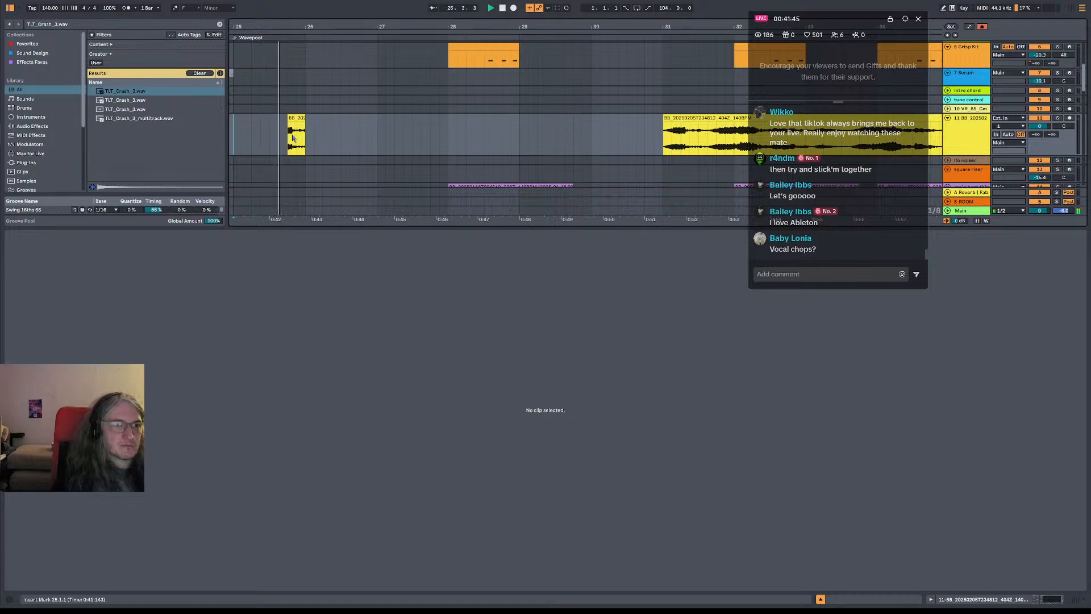
key("space")
Duplicate the one-beat chop to beats 27.4 and 29.4 and play the pattern from bar 25
mouse_move(298, 119)
left_mouse_down()
mouse_move(308, 118)
mouse_move(288, 123)
mouse_move(582, 128)
left_mouse_up()
key("space")
key("space")
key("space")
left_click(235, 130)
key("space")
key("space")
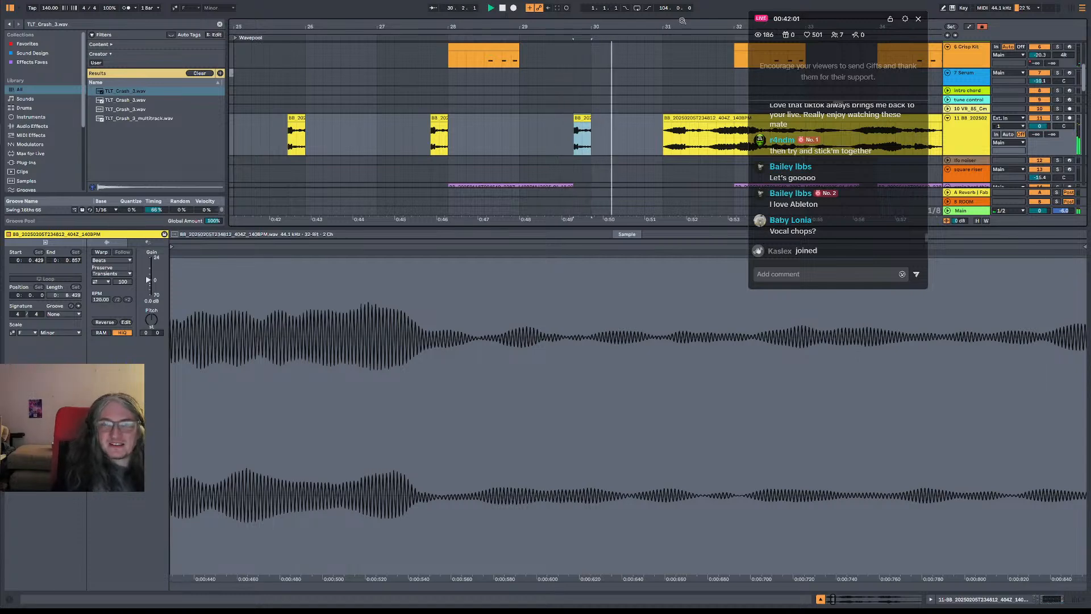
key("space")
Move the one-beat section of the vocal recording at 32.1 to beat 25.3 and play from bar 25
left_click_drag(682, 22, 583, 10)
left_click(608, 147)
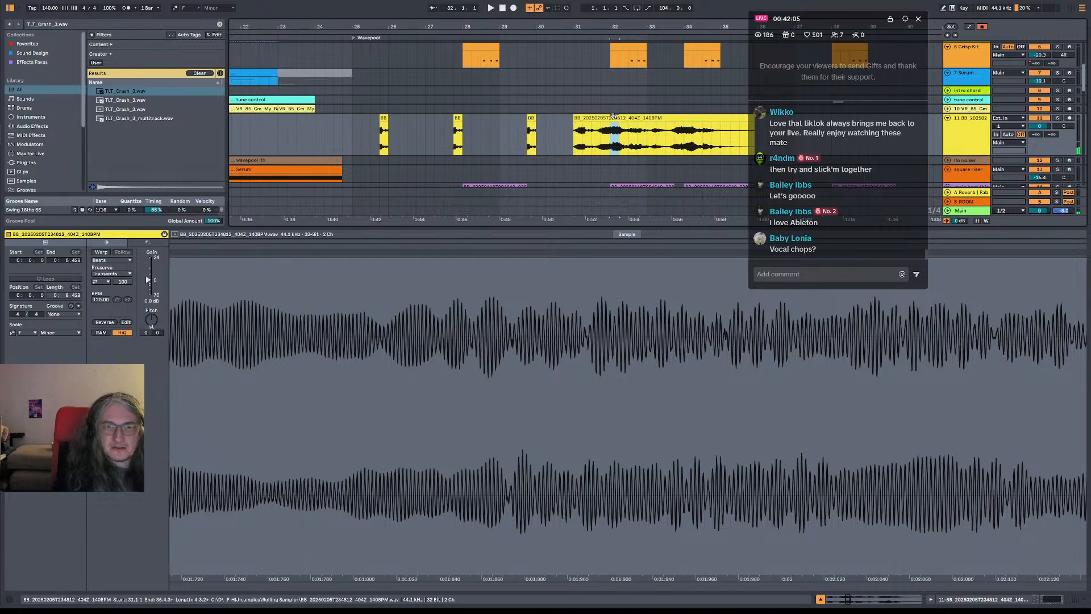
left_click(379, 128)
left_click_drag(380, 129, 371, 130)
left_click(350, 134)
key("space")
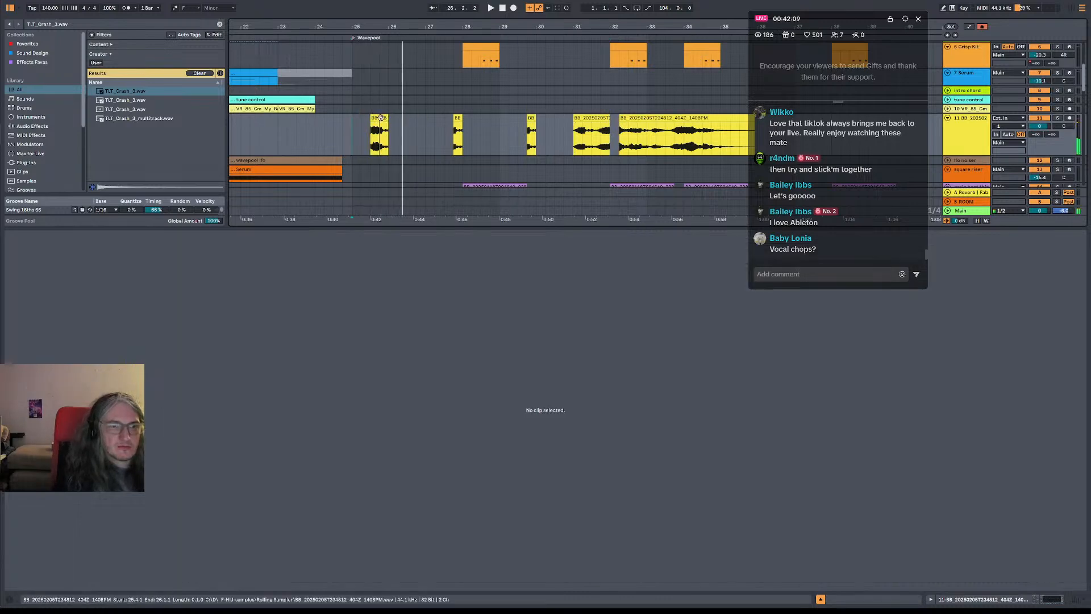
Deactivate the original chop at beat 25.4 and play from bar 25
left_click(383, 118)
left_click(352, 136)
key("space")
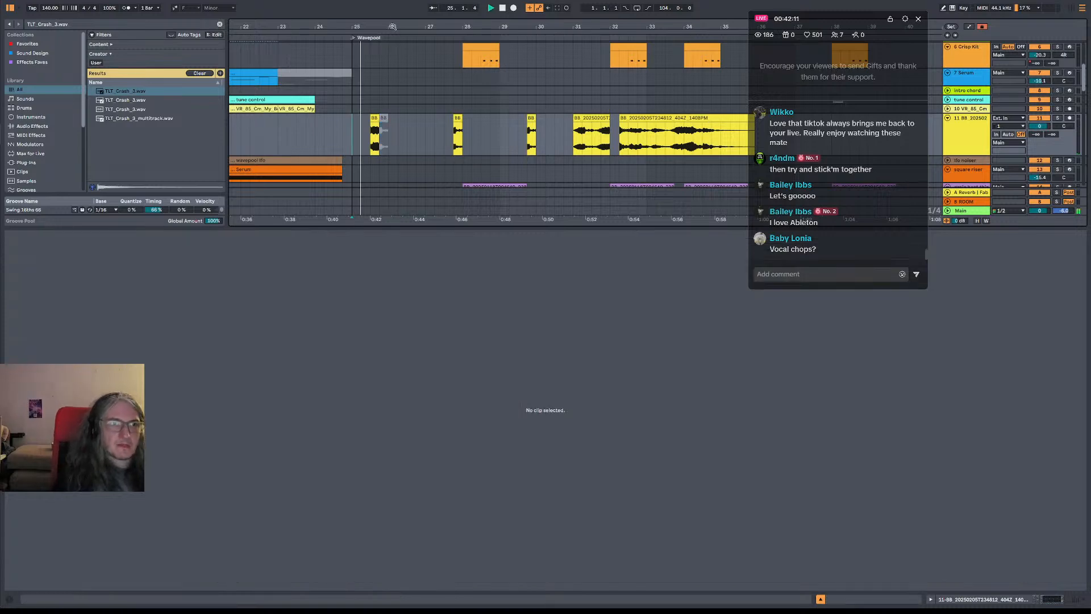
scroll(390, 134, "up", 3)
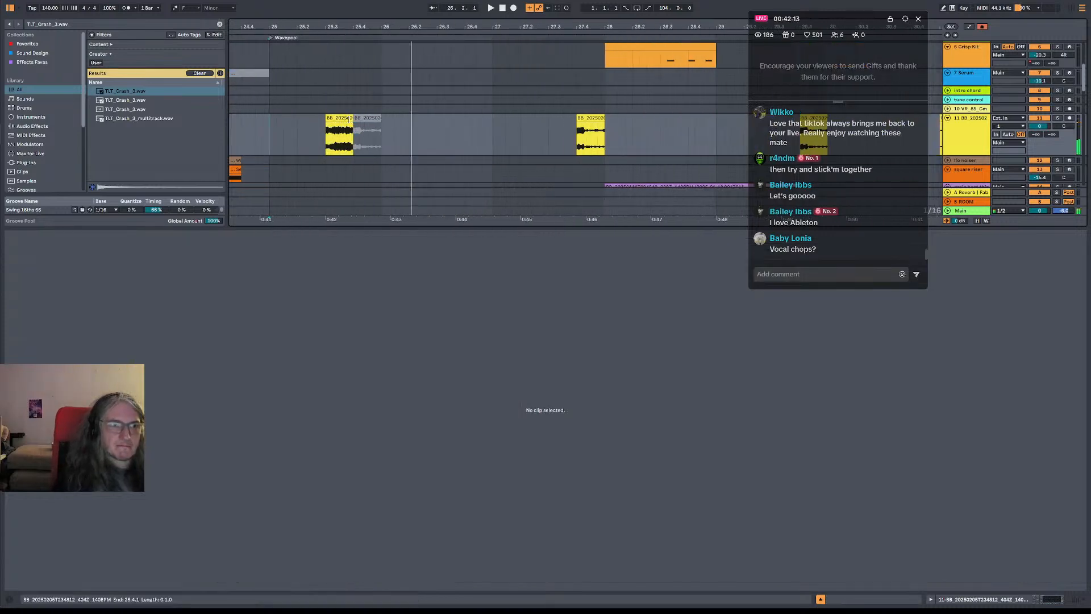
key("space")
Try the chop from beat 25.3 at position 25.3.3 and listen to it
left_click_drag(344, 119, 358, 119)
left_click(281, 130)
key("space")
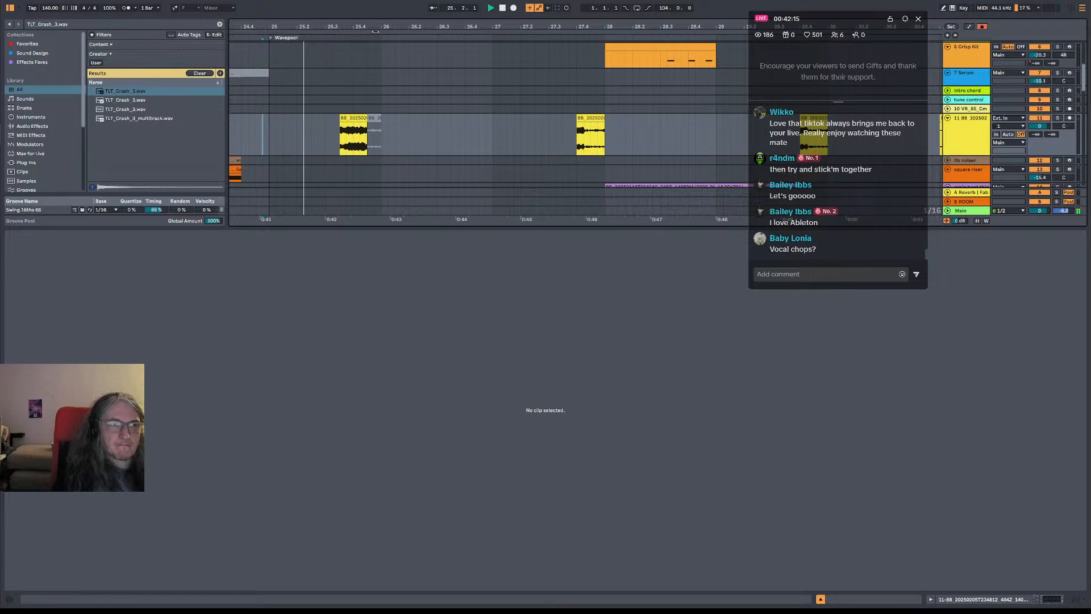
scroll(349, 146, "up", 2)
left_click(358, 128)
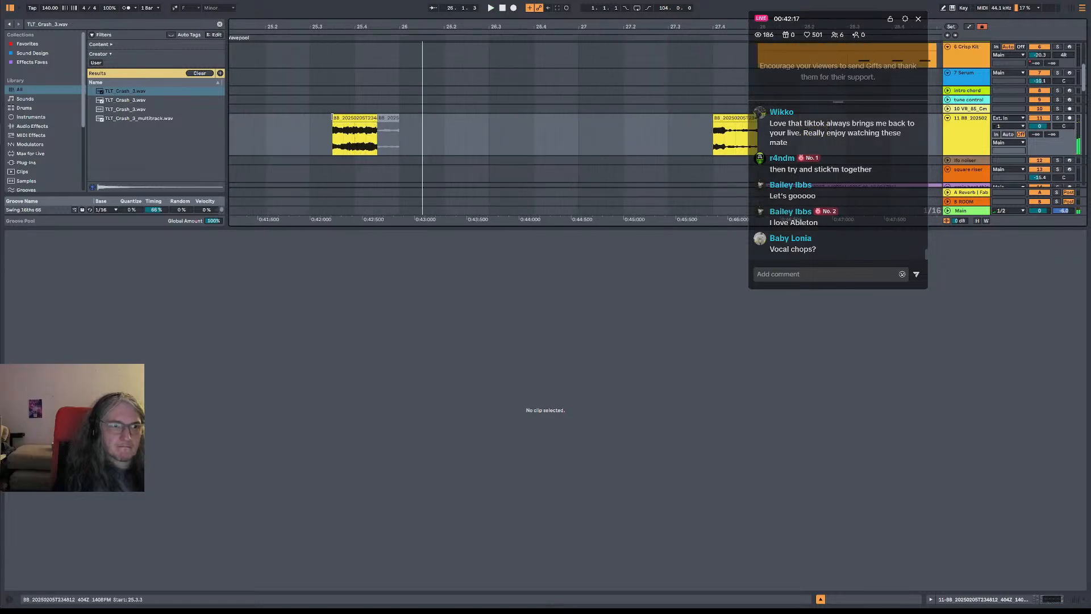
Move the chop to start at 25.3.2 and split it at 25.3.3
left_click_drag(336, 115, 324, 116)
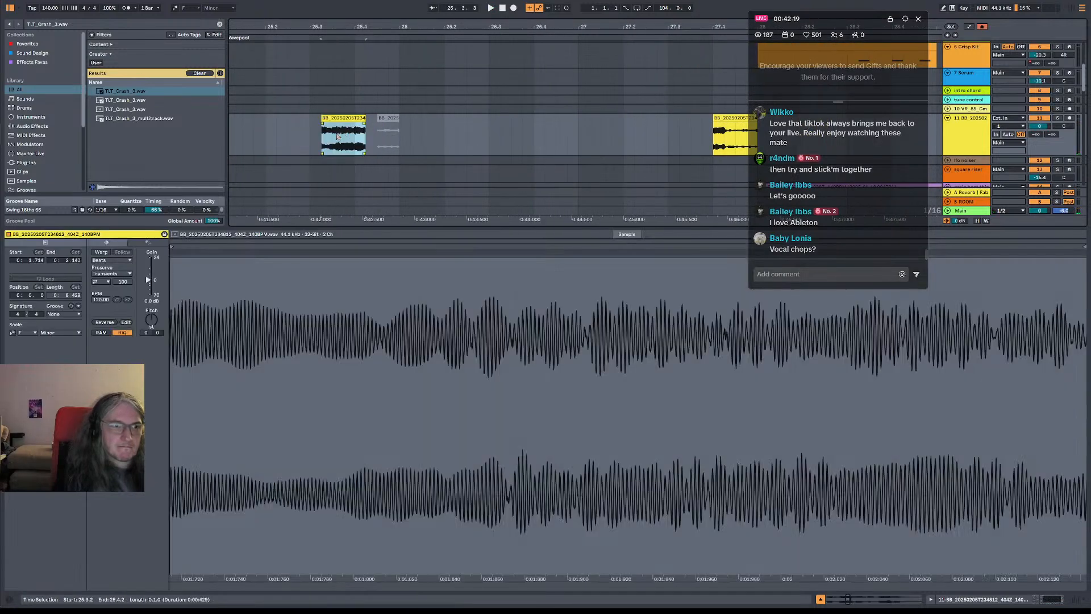
left_click(334, 136)
key("ctrl+e")
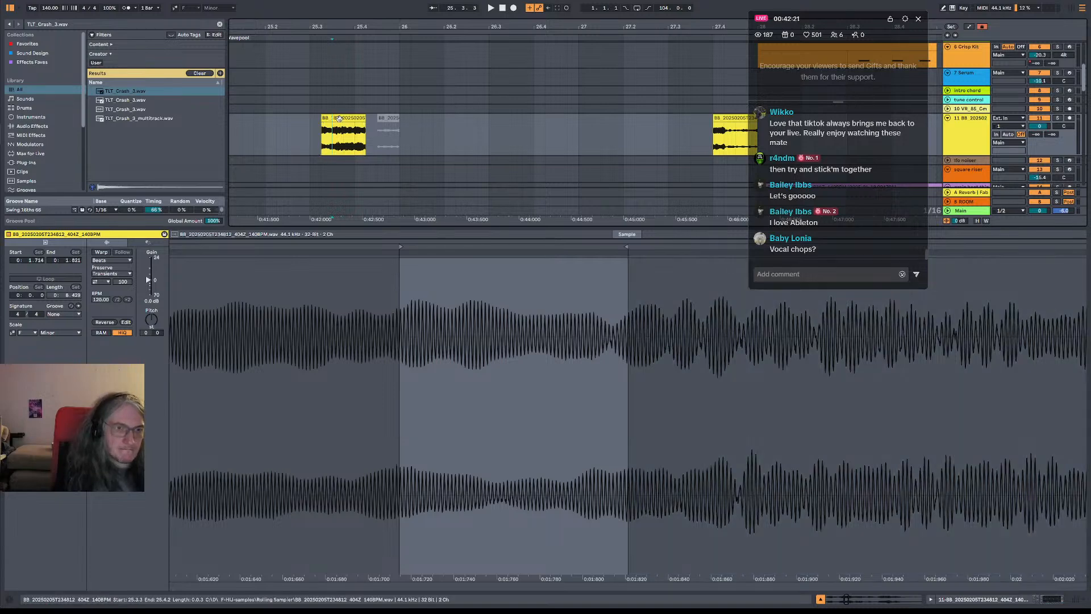
Move the longer part of the split chop to beat 25.4 and play from bar 25
left_click_drag(341, 118, 364, 118)
left_click(266, 119)
left_click_drag(293, 118, 327, 120)
left_click(256, 132)
key("space")
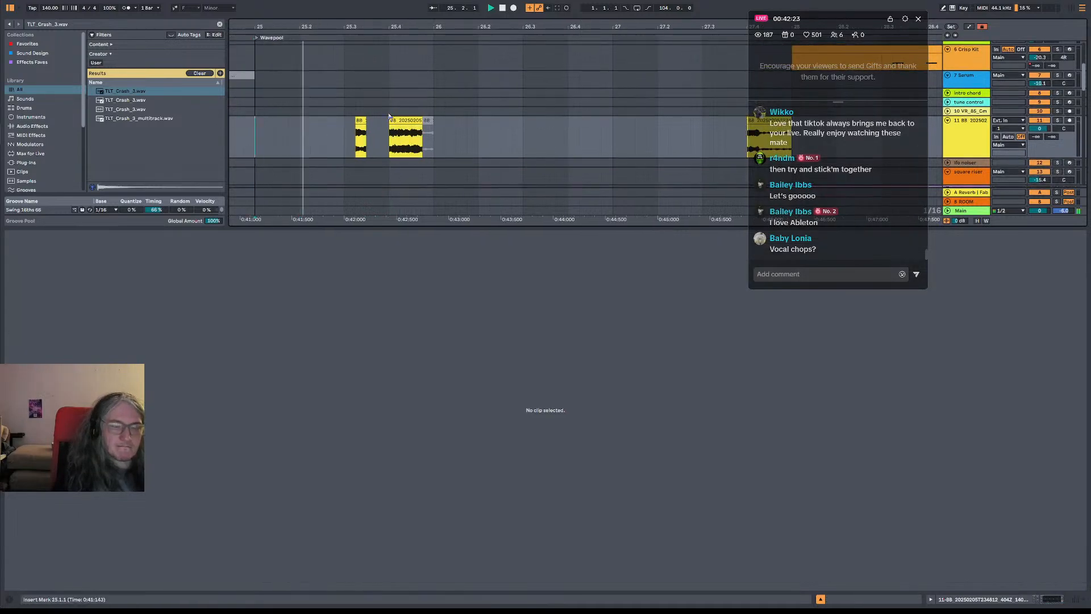
key("space")
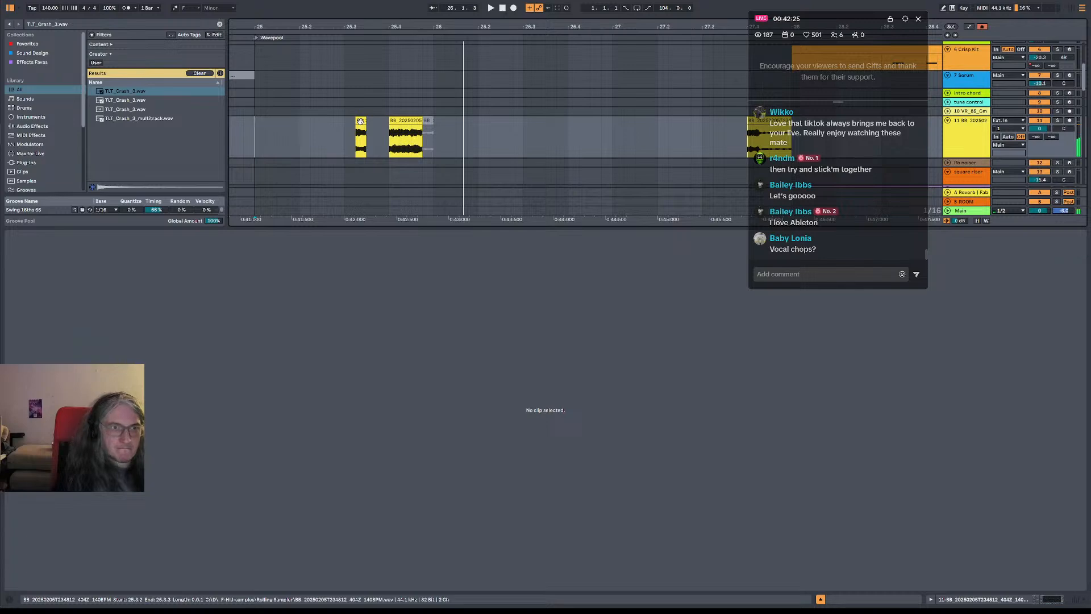
Move the short part of the split chop to 25.3.4 and extend the longer part to end at 26.1.1
left_click_drag(361, 121, 372, 121)
left_click(352, 137)
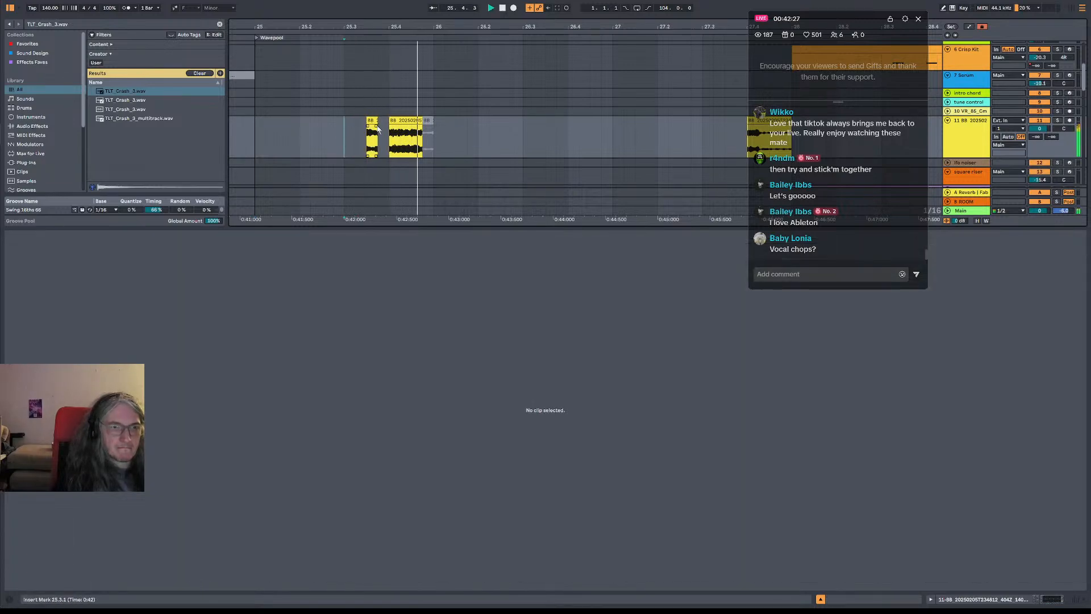
key("space")
left_click_drag(372, 120, 384, 121)
left_click(374, 135)
key("space")
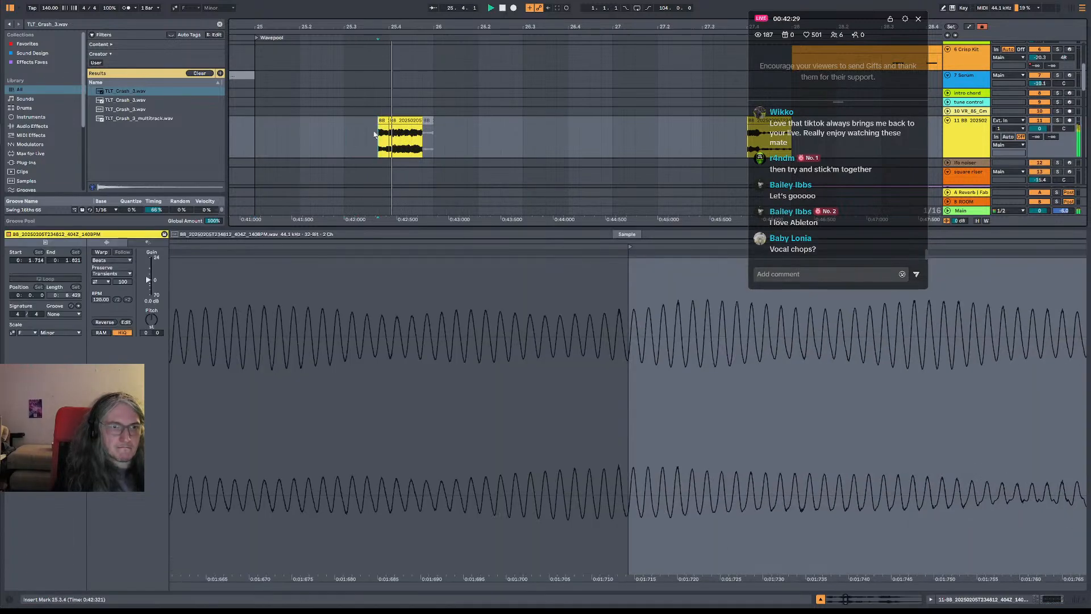
left_click(257, 134)
key("space")
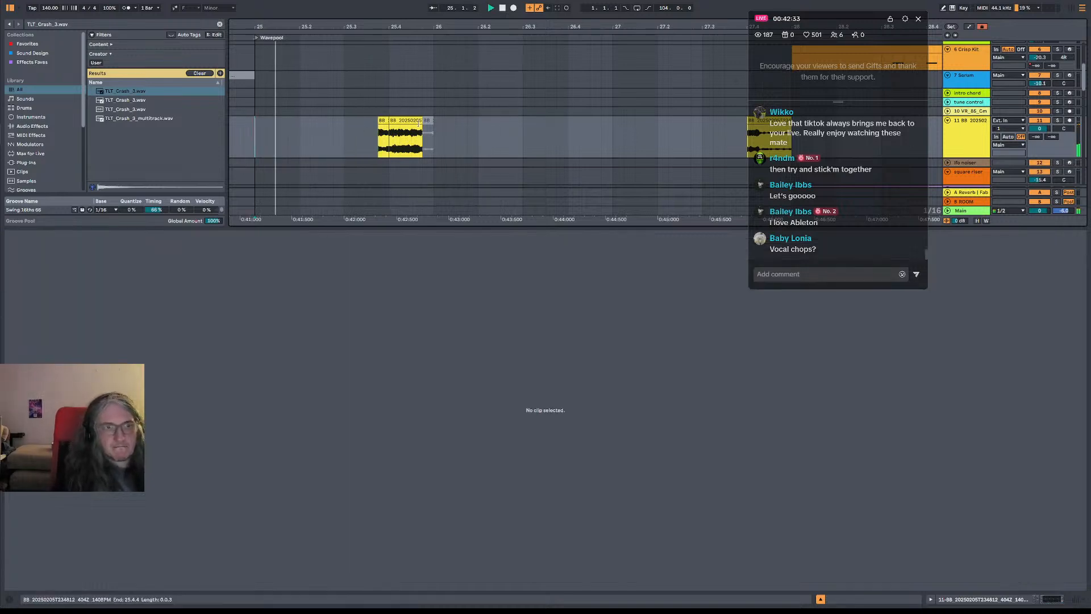
left_click(410, 122)
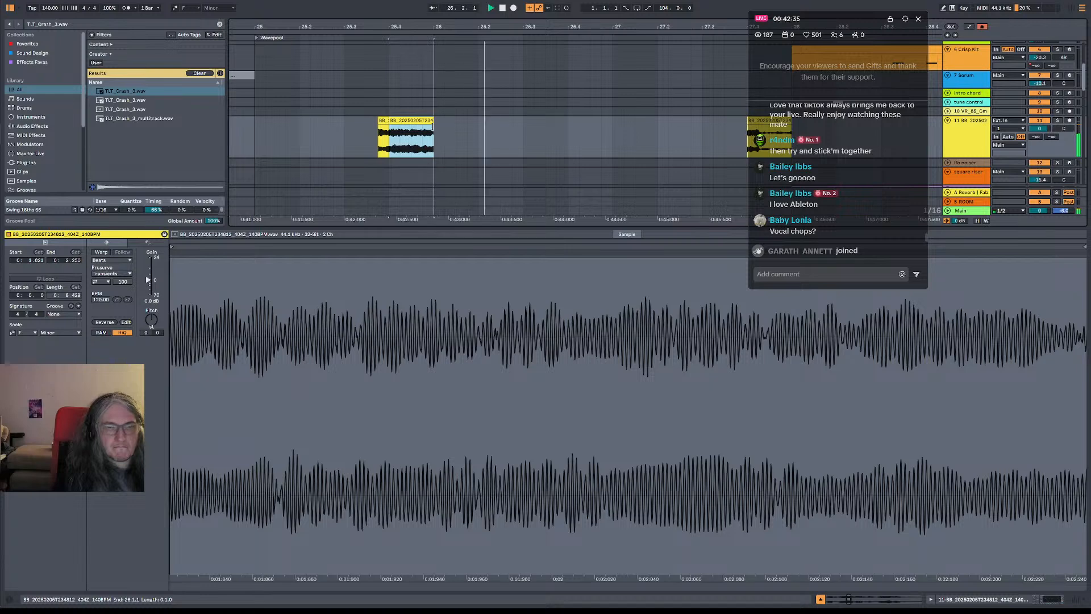
Audition the recording from 33.3, then move its one-beat section at 33.4 to beat 28.1 and play it
scroll(500, 129, "down", 8)
left_click(649, 144)
key("space")
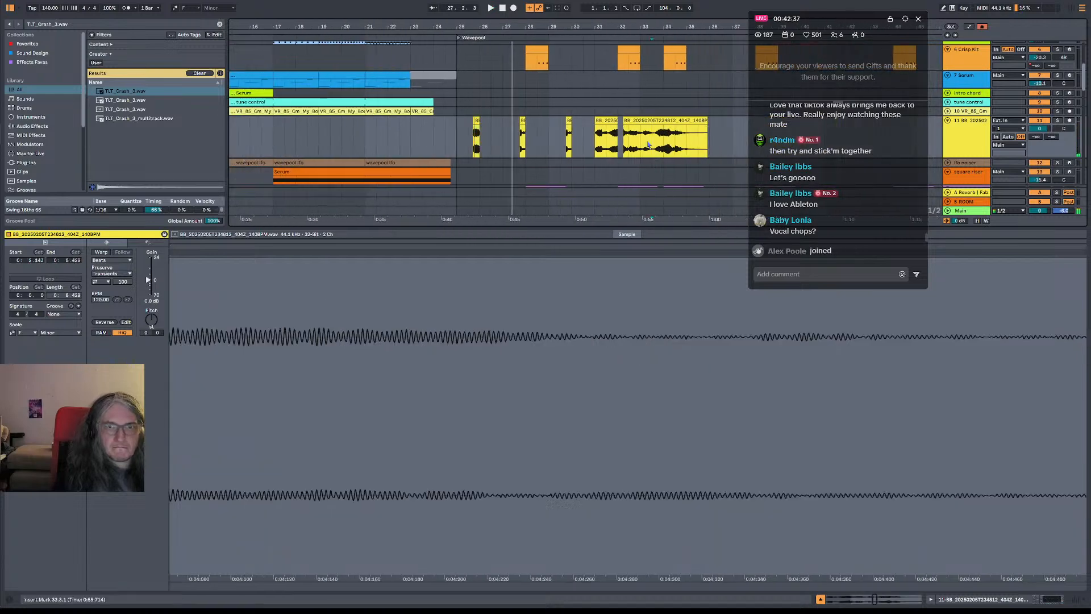
key("space")
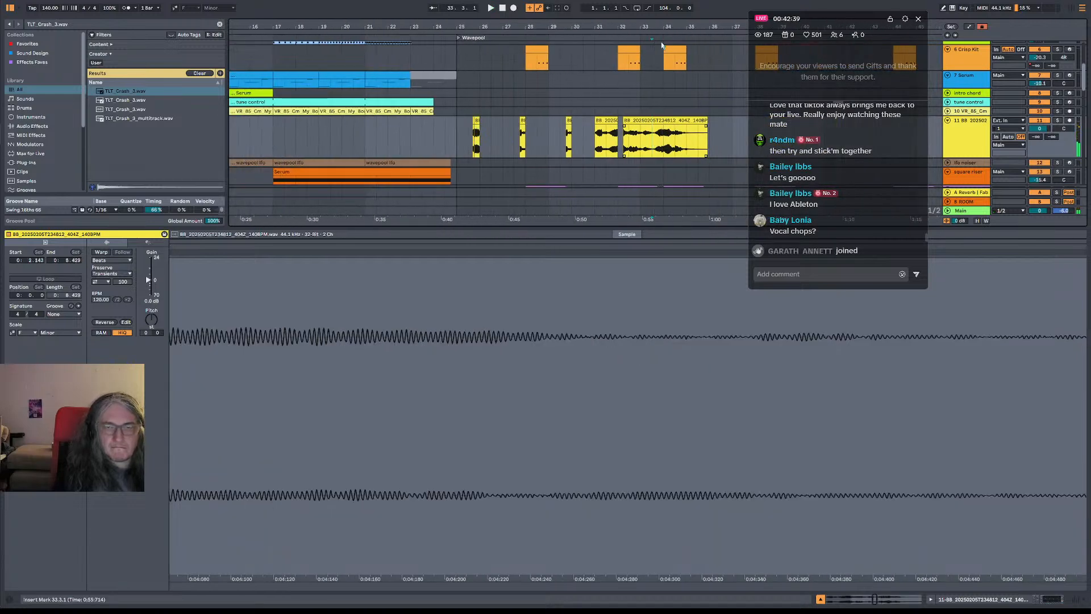
scroll(674, 133, "up", 4)
left_click(653, 140)
key("space")
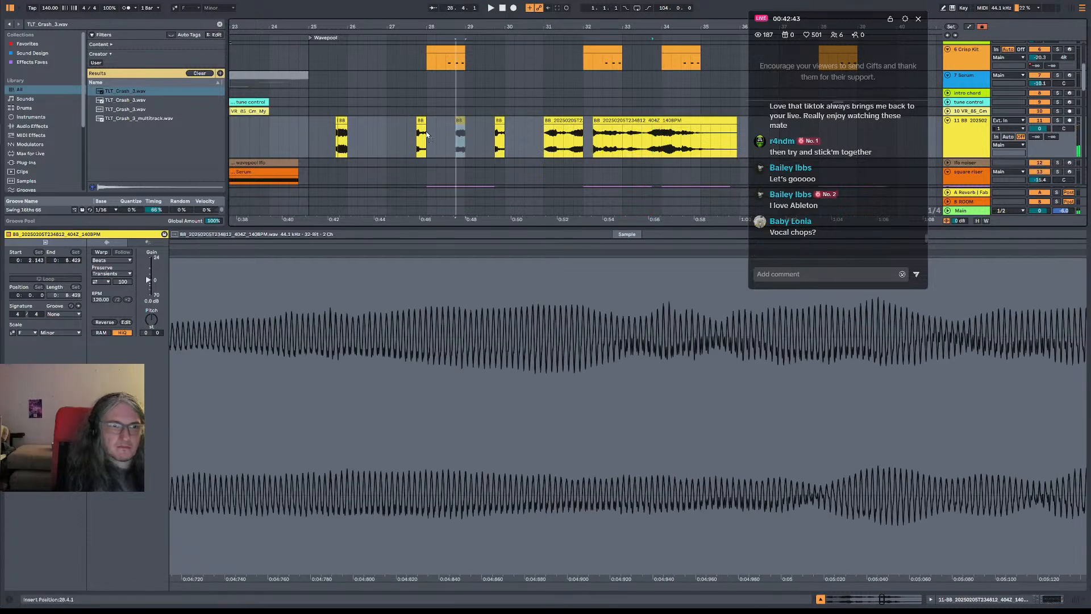
left_click(421, 134)
mouse_move(420, 134)
left_mouse_down()
mouse_move(440, 135)
mouse_move(429, 135)
left_mouse_up()
key("space")
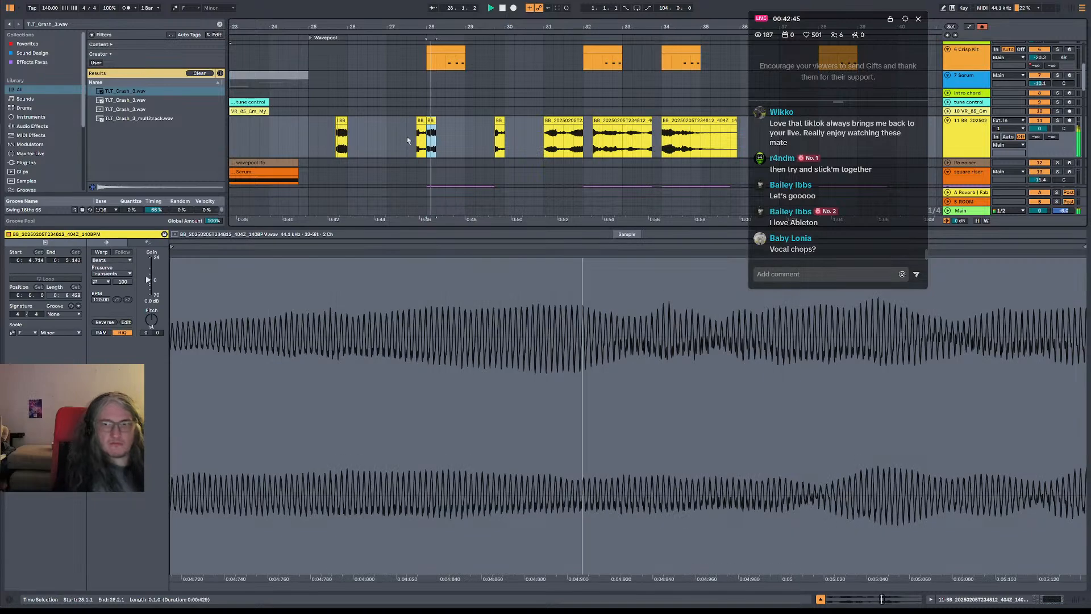
Lower the vocal chop track's volume to -17.2 dB while playing from bar 25
left_click(322, 137)
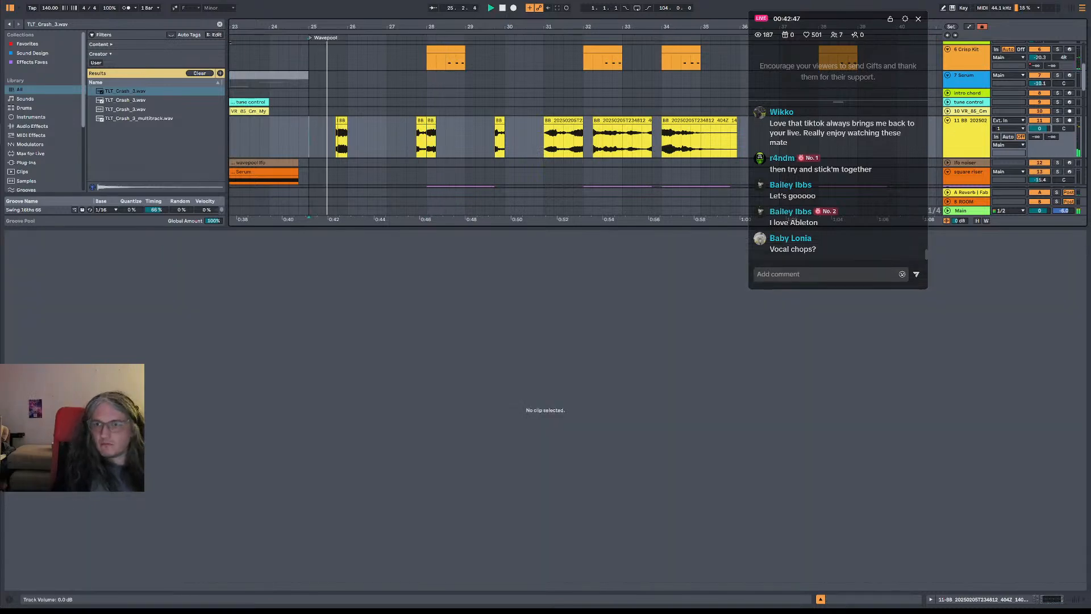
key("space")
key("space")
mouse_move(1039, 129)
left_mouse_down()
mouse_move(1039, 142)
mouse_move(1038, 126)
left_mouse_up()
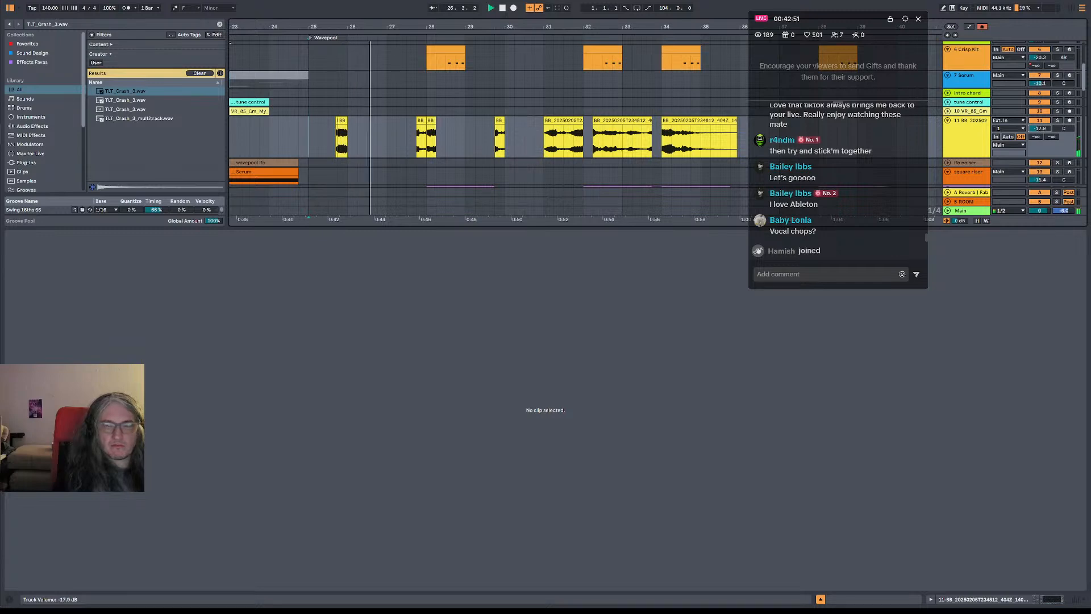
key("space")
Relocate the chop at beat 28.1 to beat 28.4 and play from 28.3
left_click(431, 120)
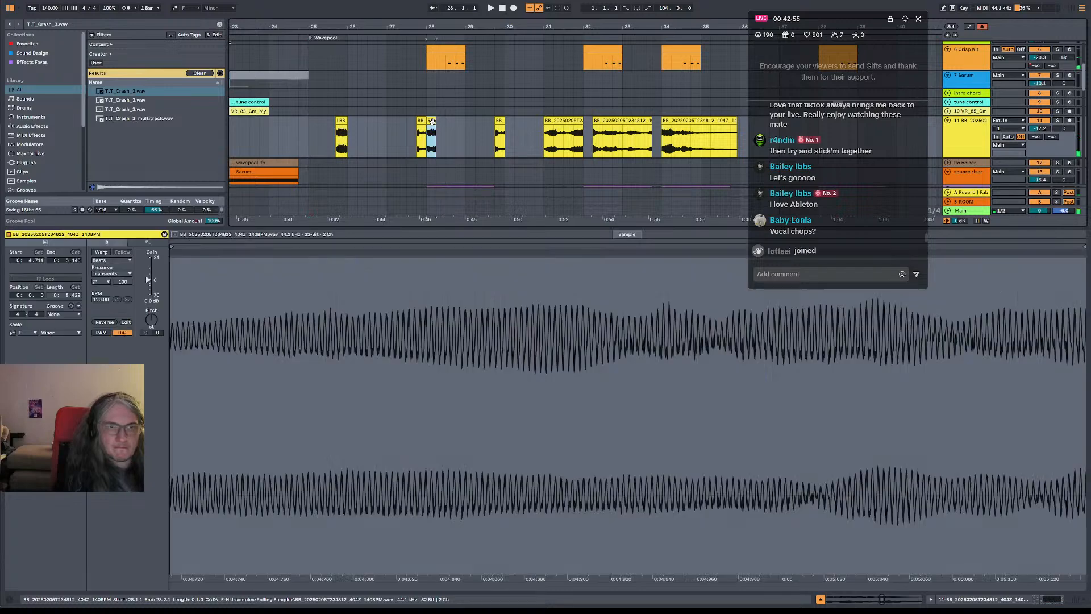
key("ctrl+c")
left_click(454, 125)
key("ctrl+v")
key("space")
left_click_drag(455, 123, 463, 120)
left_click(448, 127)
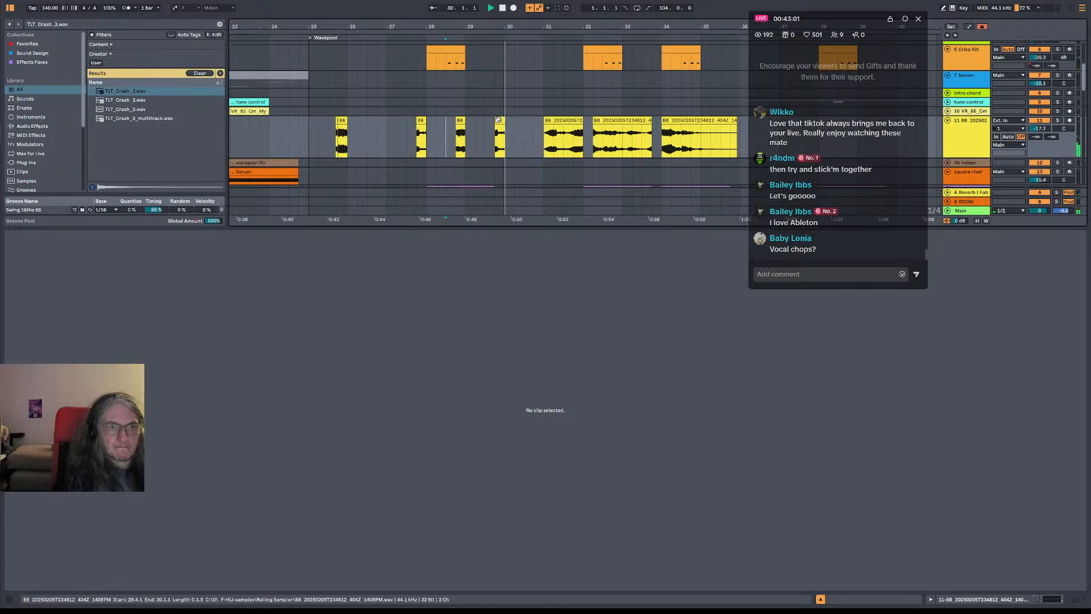
Copy the one-beat section of the recording at 34.3 to beat 30.4 and play the chops from 24.4
left_click(554, 139)
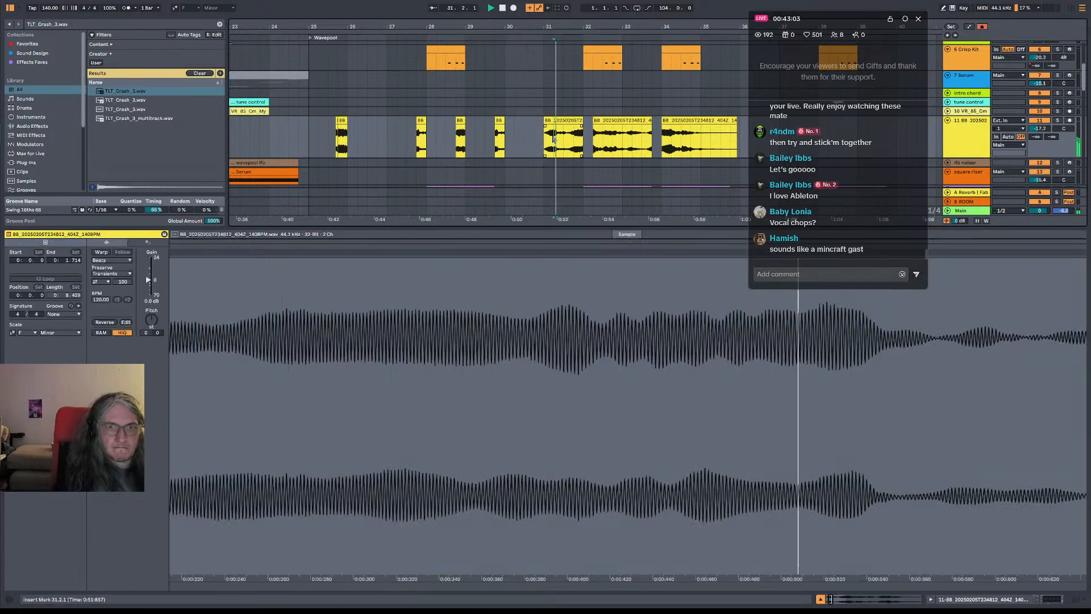
left_click(682, 141)
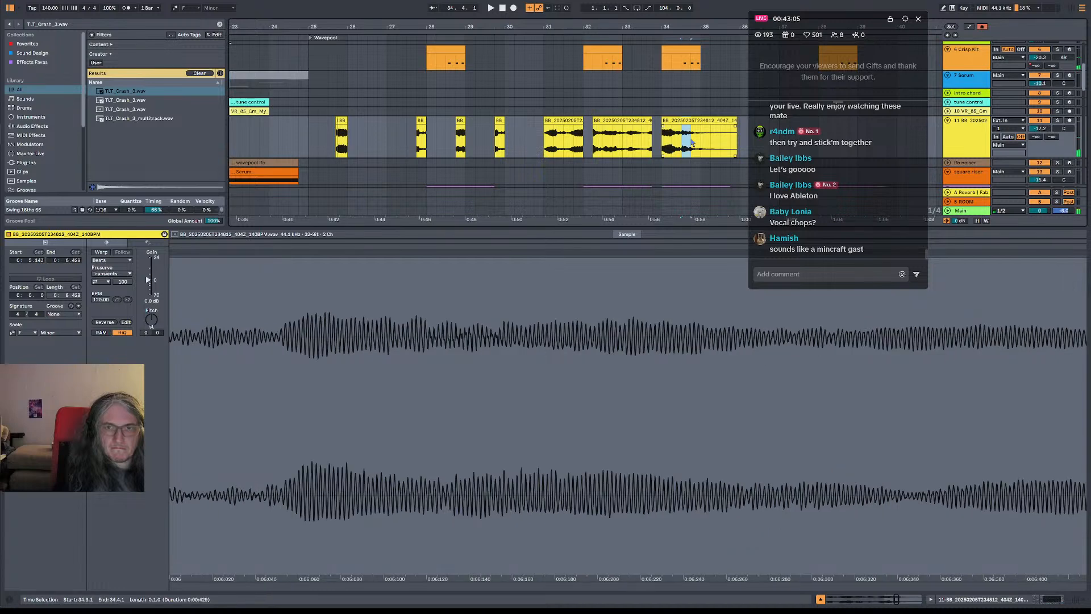
left_click(537, 128)
left_click(537, 127)
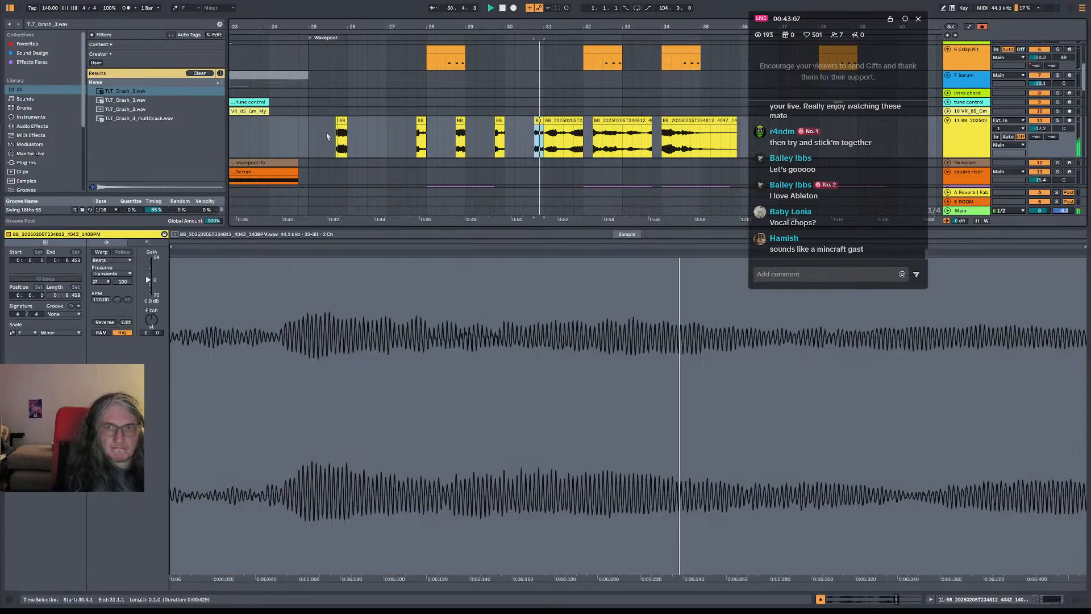
left_click(295, 138)
key("space")
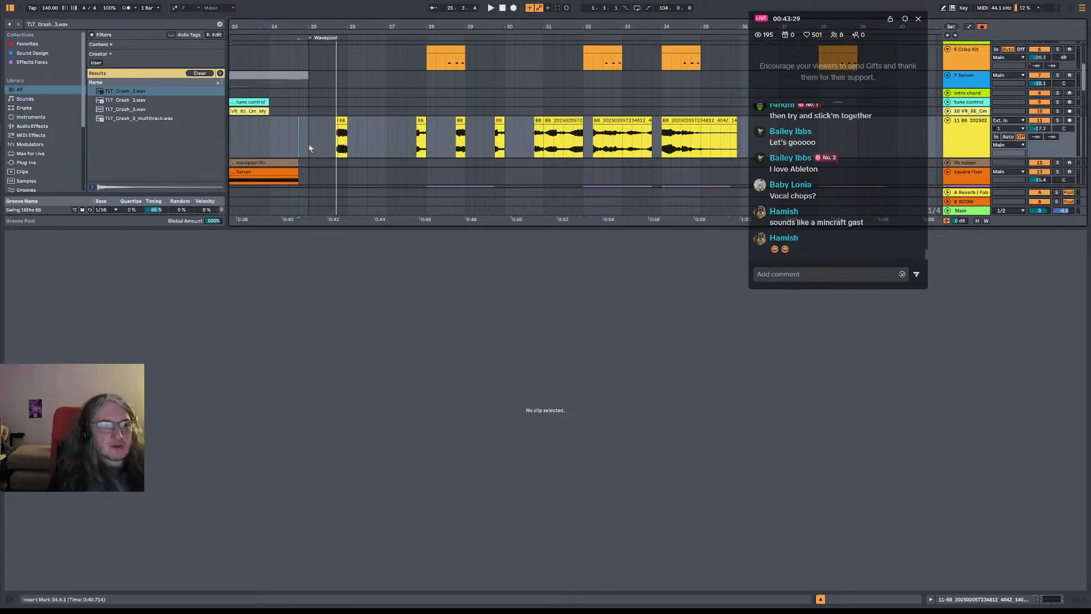
key("space")
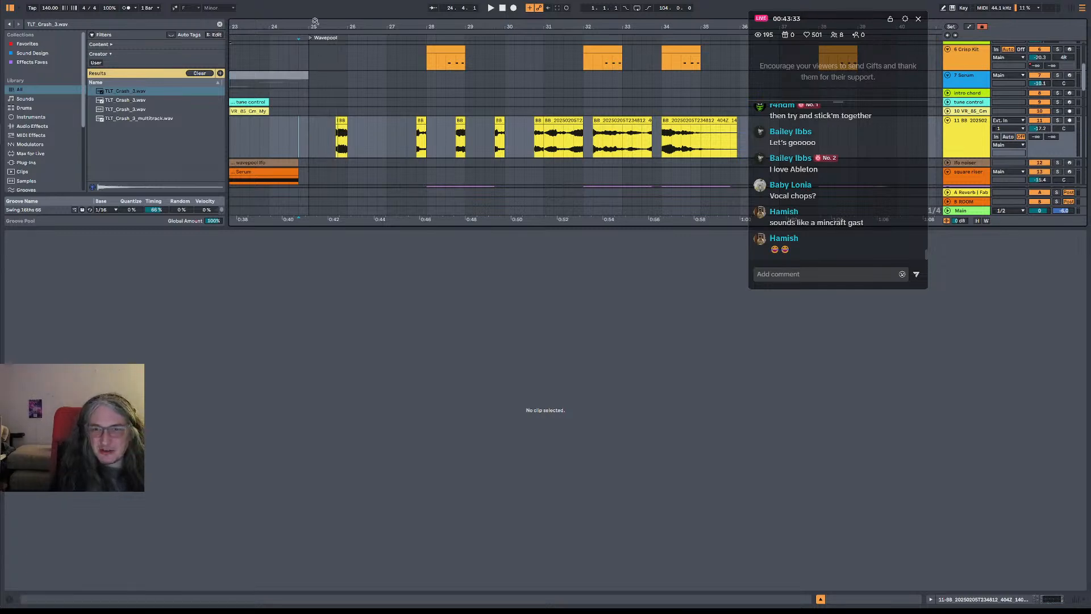
Play the vocal chops from bar 25, try an extra one-beat chop at beat 28.2, and play it from 27.3
scroll(276, 94, "right", 3)
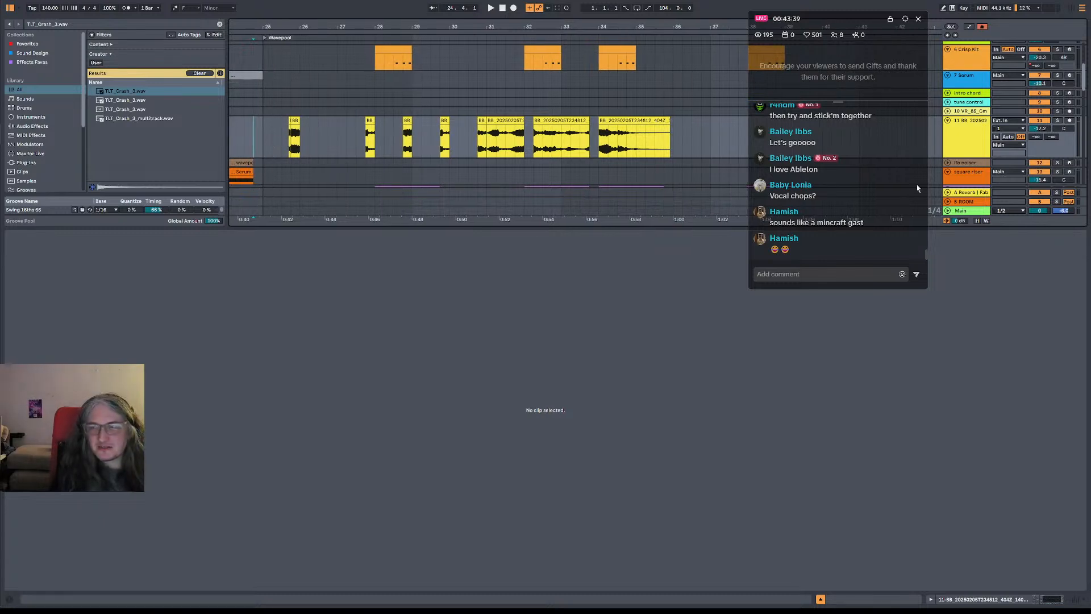
left_click(262, 139)
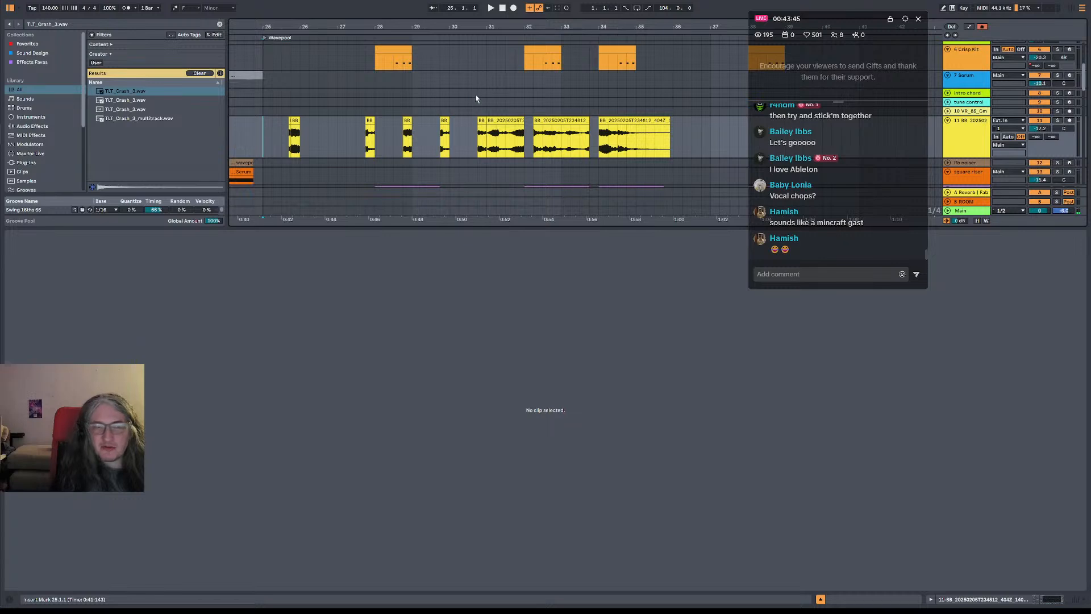
key("space")
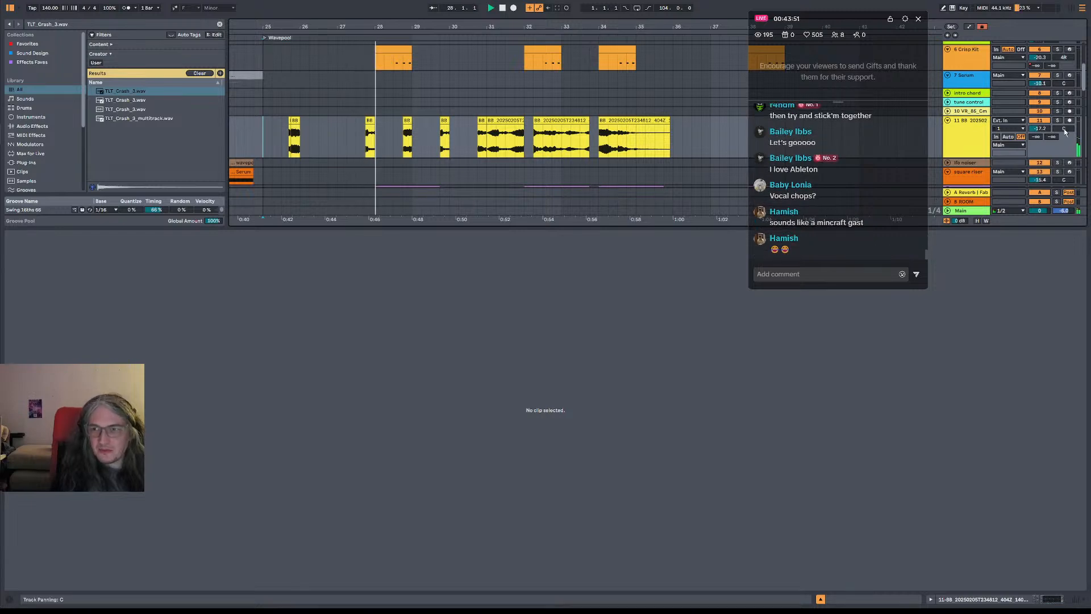
left_click(388, 122)
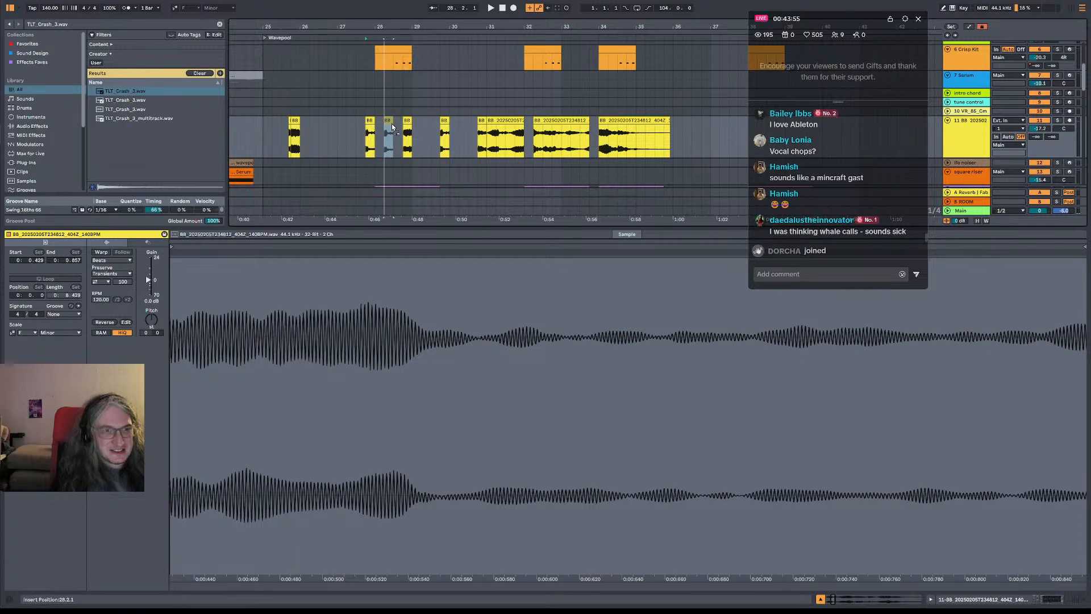
left_click(359, 146)
key("space")
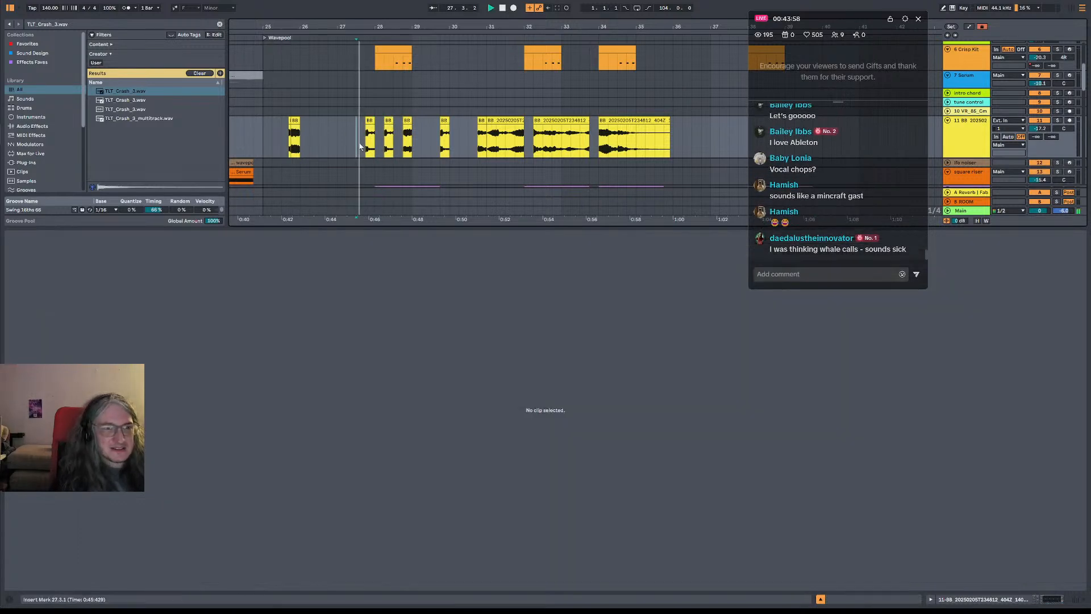
Extend the chop at 27.4 to end at 28.3, relocate the chop at 28.4 to 29.3, and play from bar 29
left_click(390, 121)
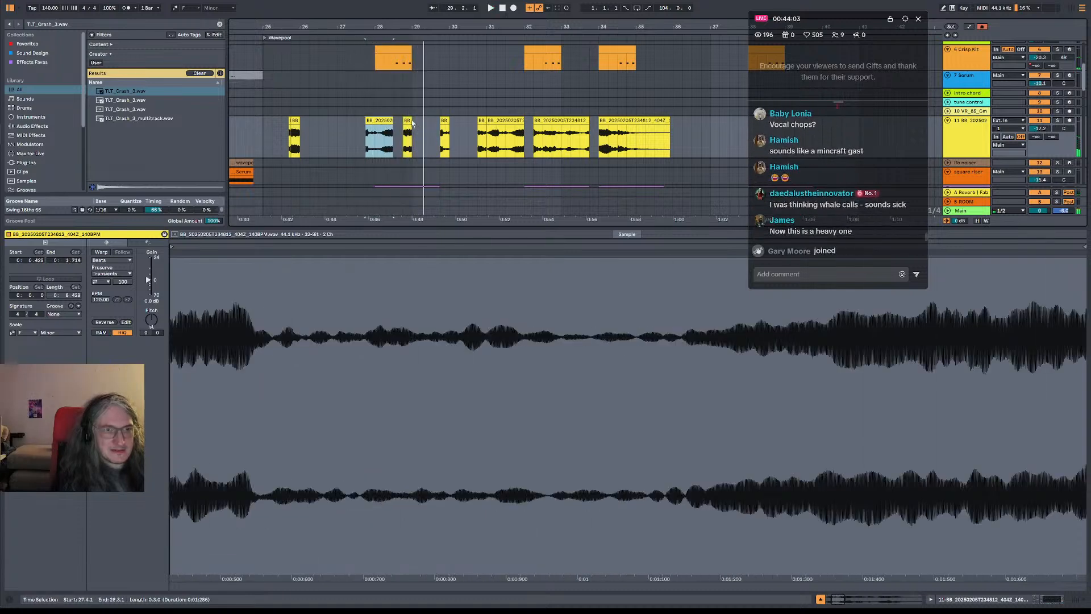
left_click_drag(407, 121, 435, 120)
left_click(414, 134)
key("space")
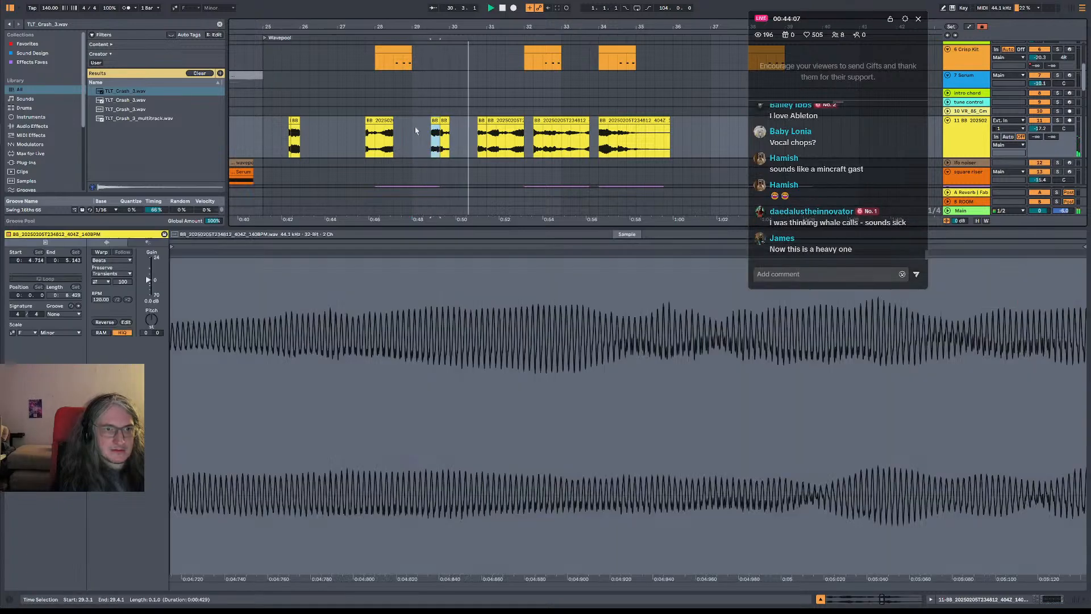
left_click(413, 132)
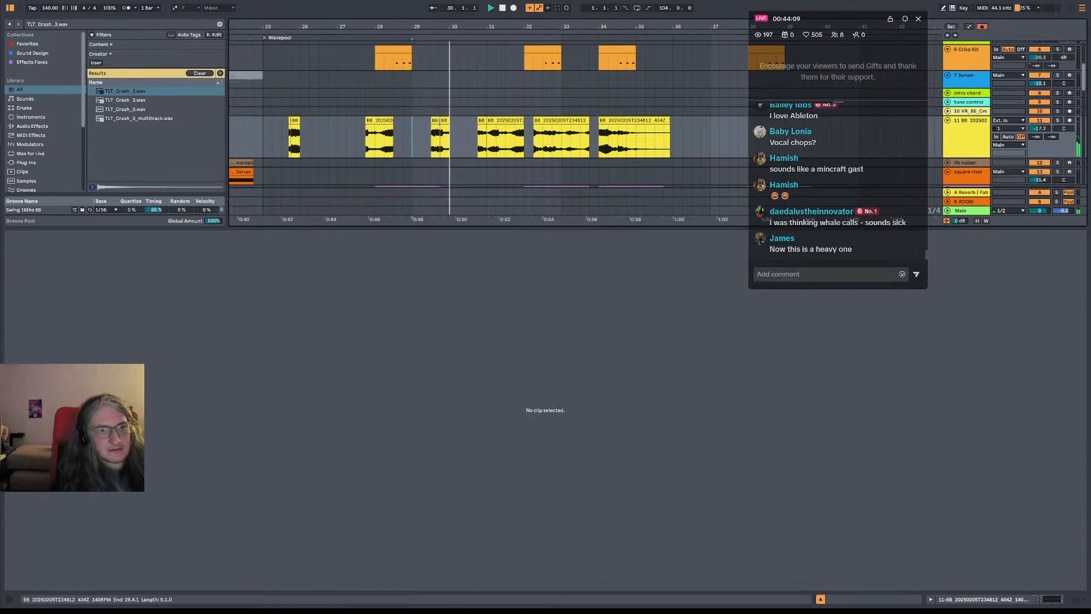
Play from bar 25, then move the section of the recording at 32.2 to 32.1, shorten it to one bar, and play it
left_click(262, 136)
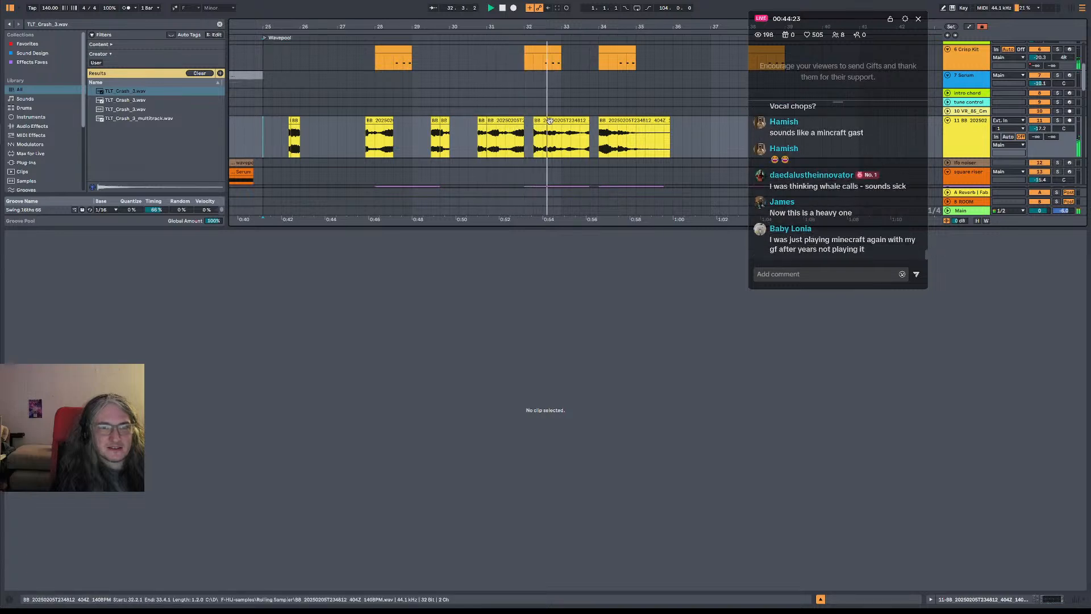
left_click(572, 126)
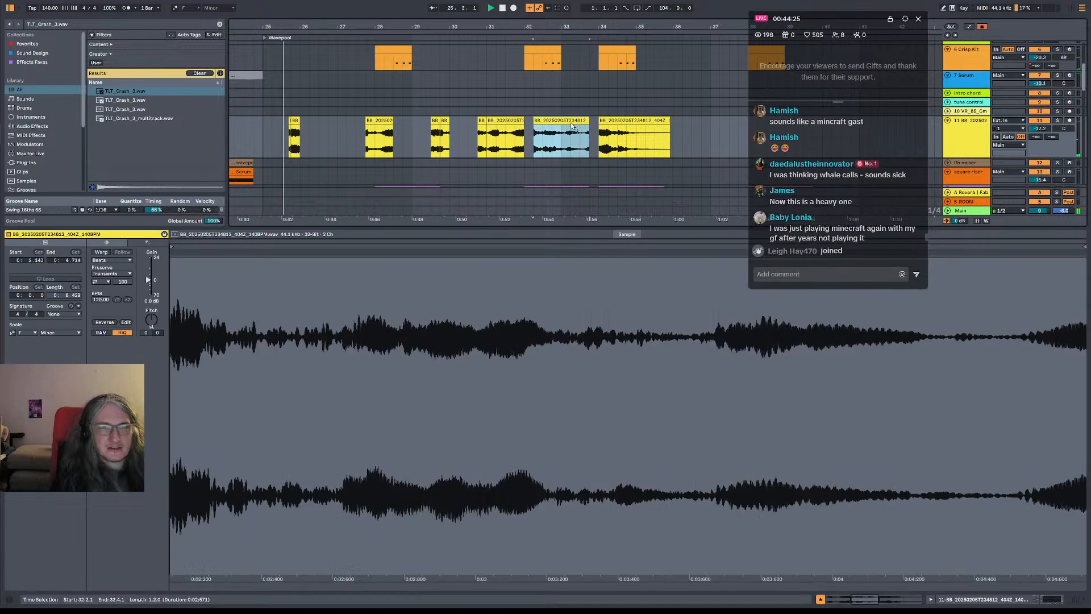
key("space")
left_click_drag(571, 123, 561, 121)
left_click(516, 136)
key("space")
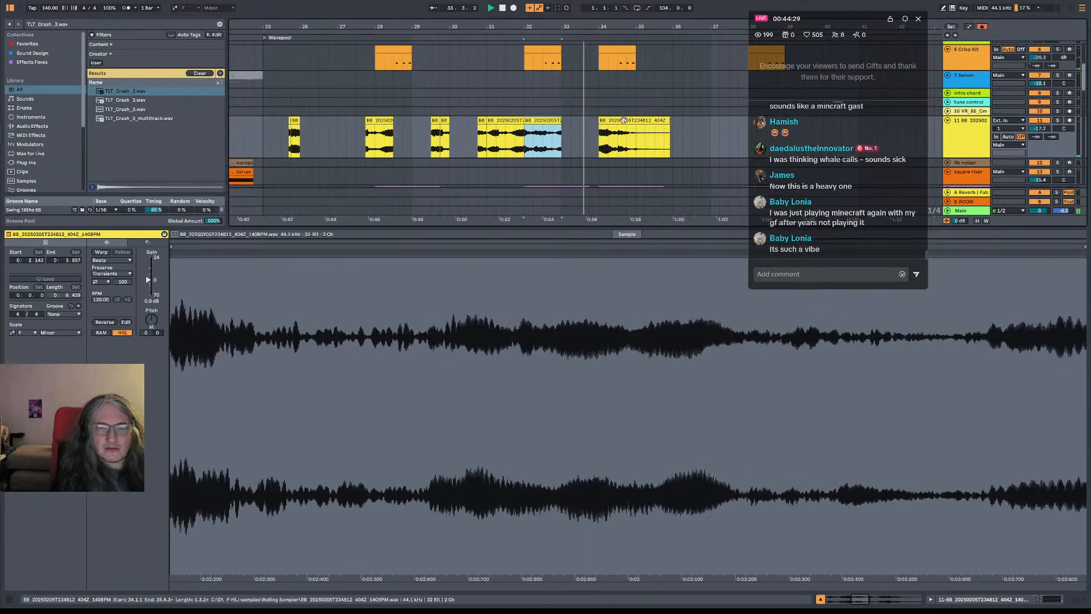
Deactivate the last section of the recording at 34.1 and return the playback start to bar 25
left_click(623, 120)
key("0")
key("space")
left_click(261, 137)
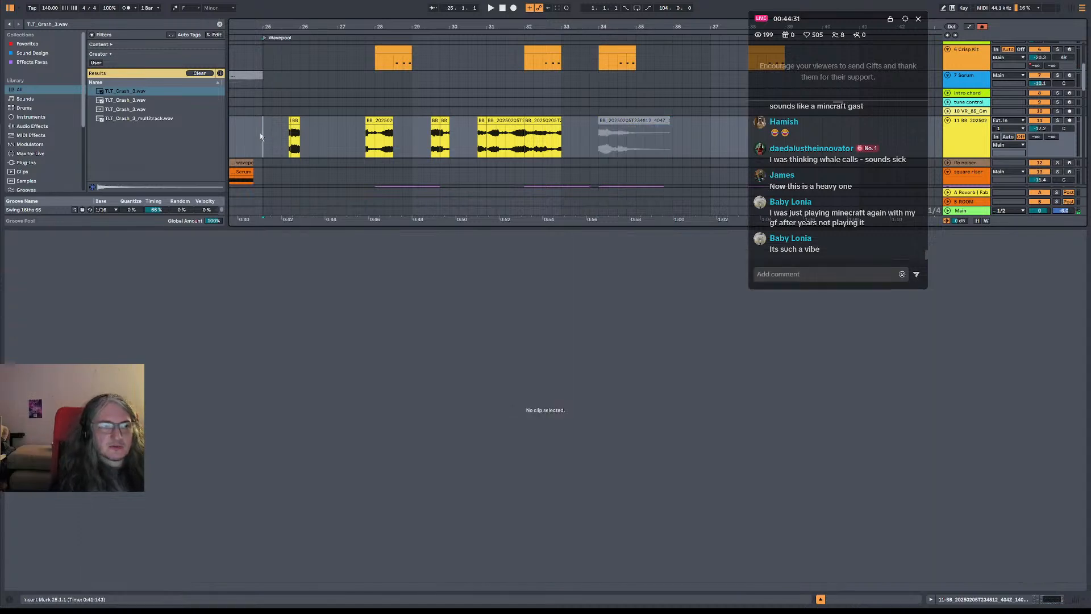
Play the edited chop pattern from beat 24.4 and from bar 25 to judge how it sits in the drop
key("Left")
scroll(855, 206, "up", 3)
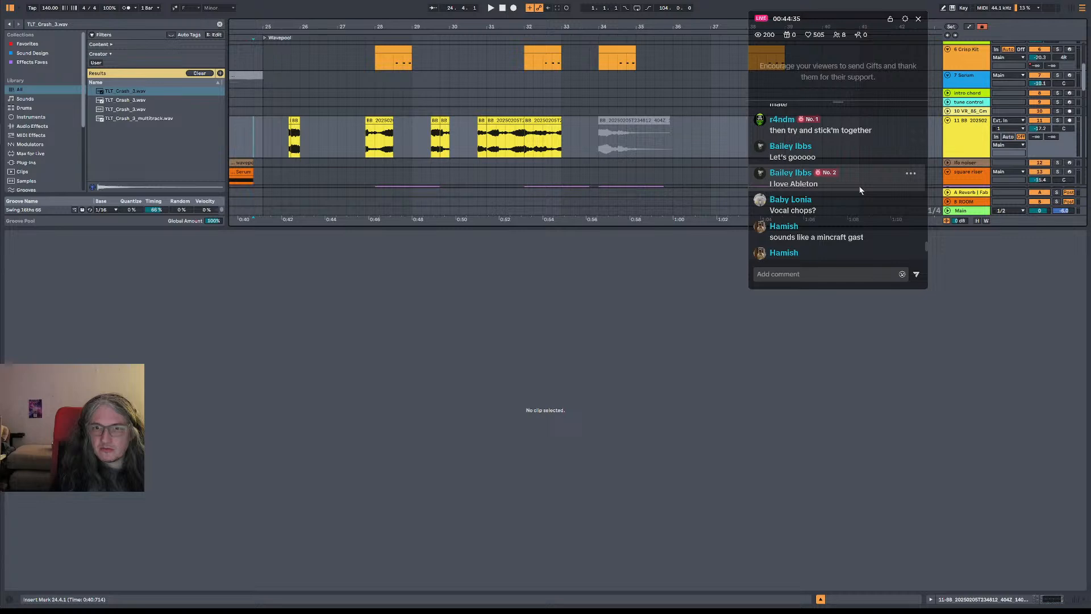
scroll(860, 191, "down", 3)
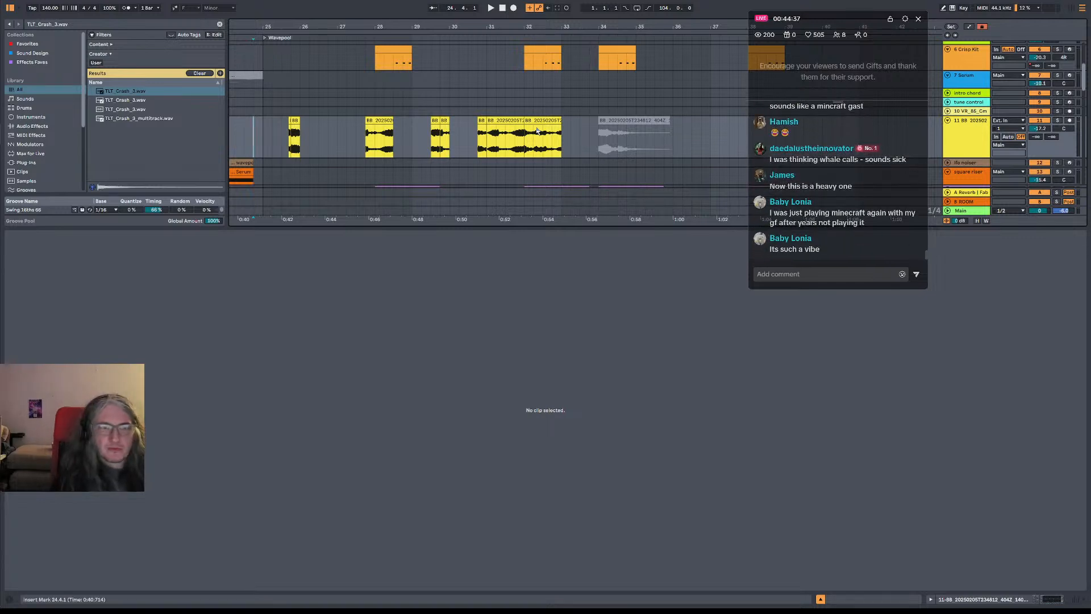
key("space")
scroll(826, 164, "up", 2)
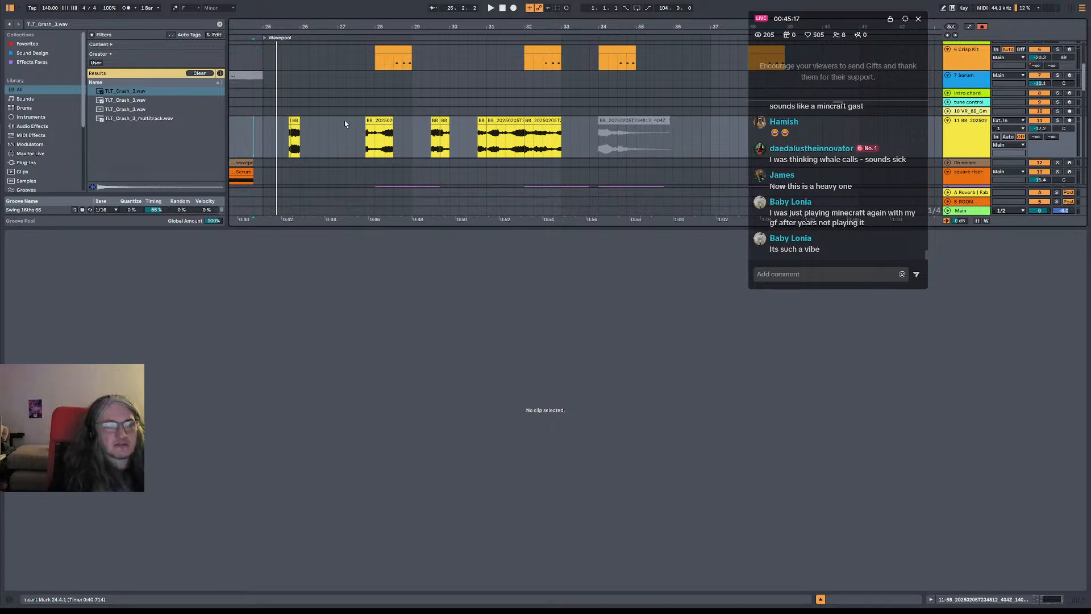
left_click(263, 141)
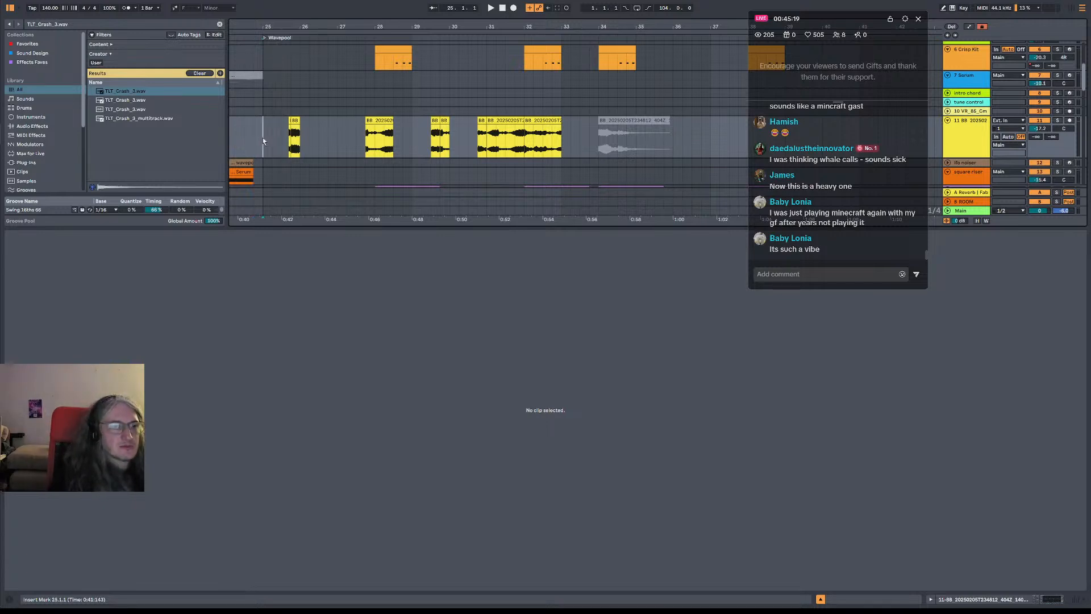
left_click(263, 141)
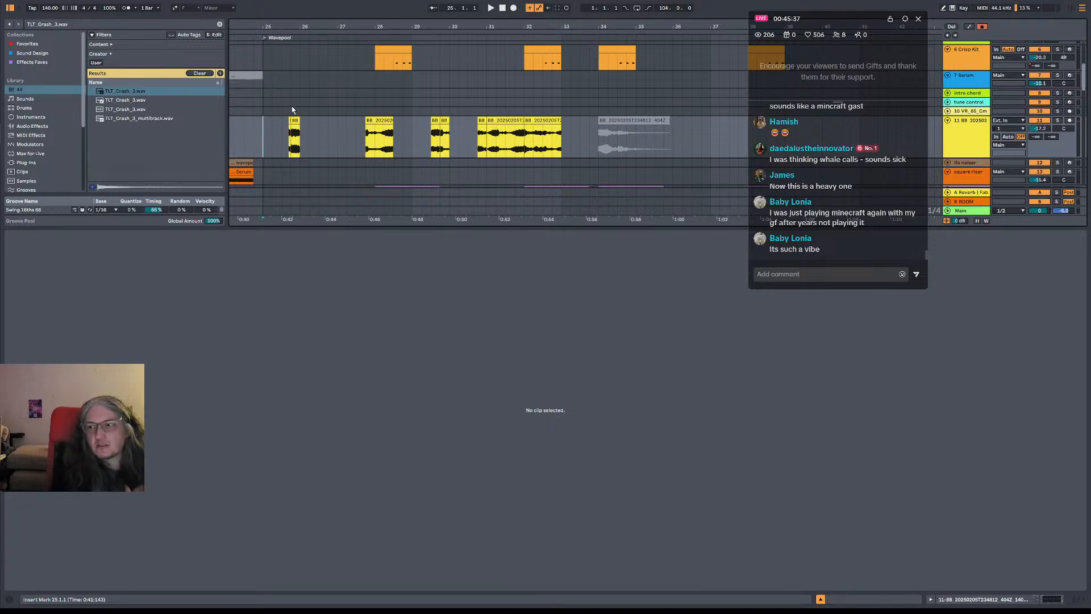
key("space")
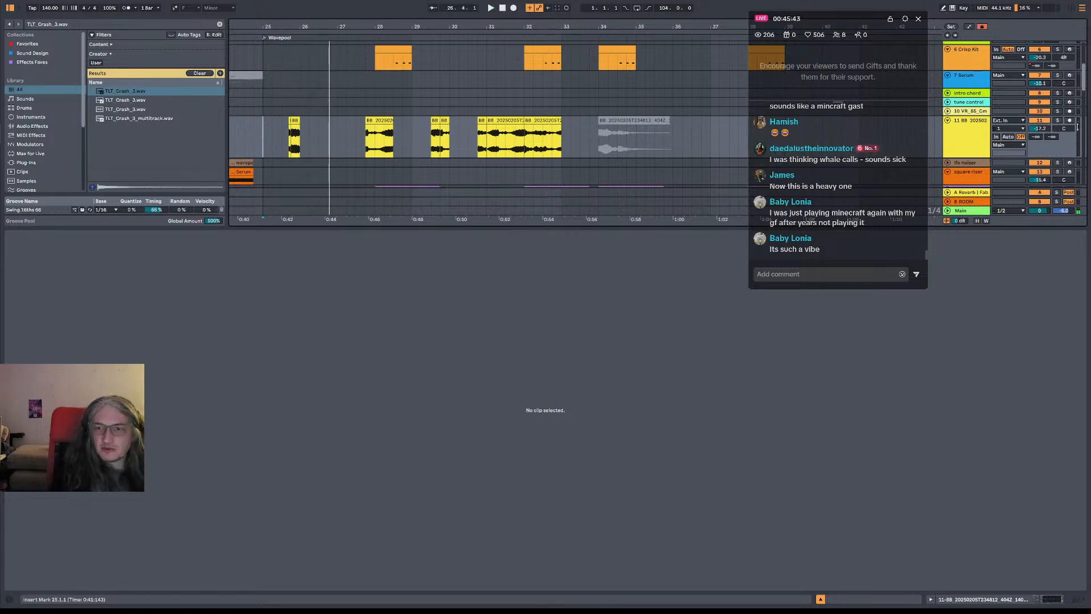
scroll(891, 117, "down", 1)
left_click(987, 108)
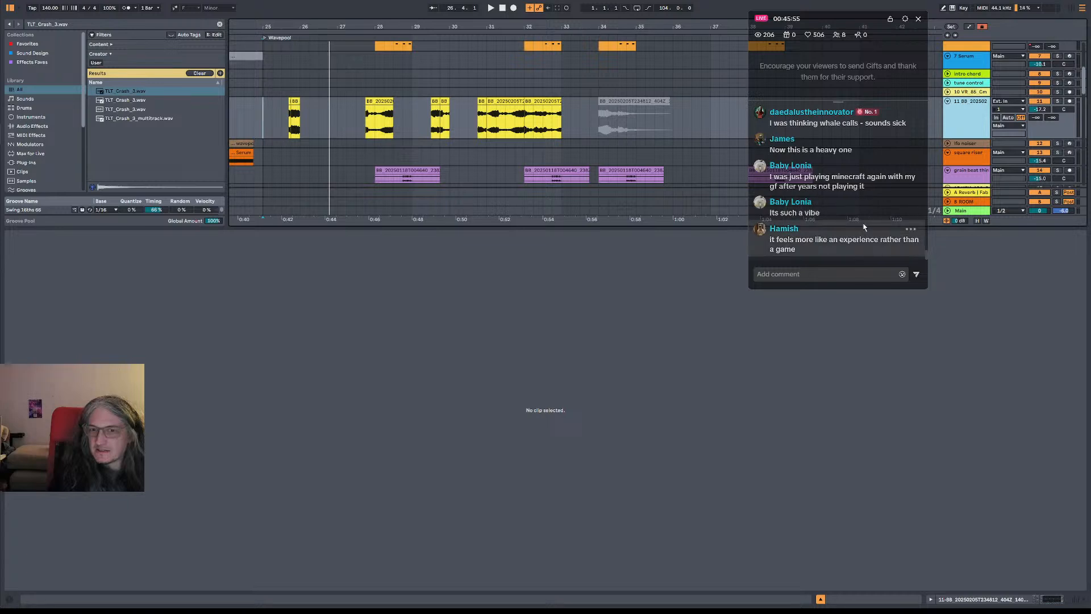
left_click(255, 132)
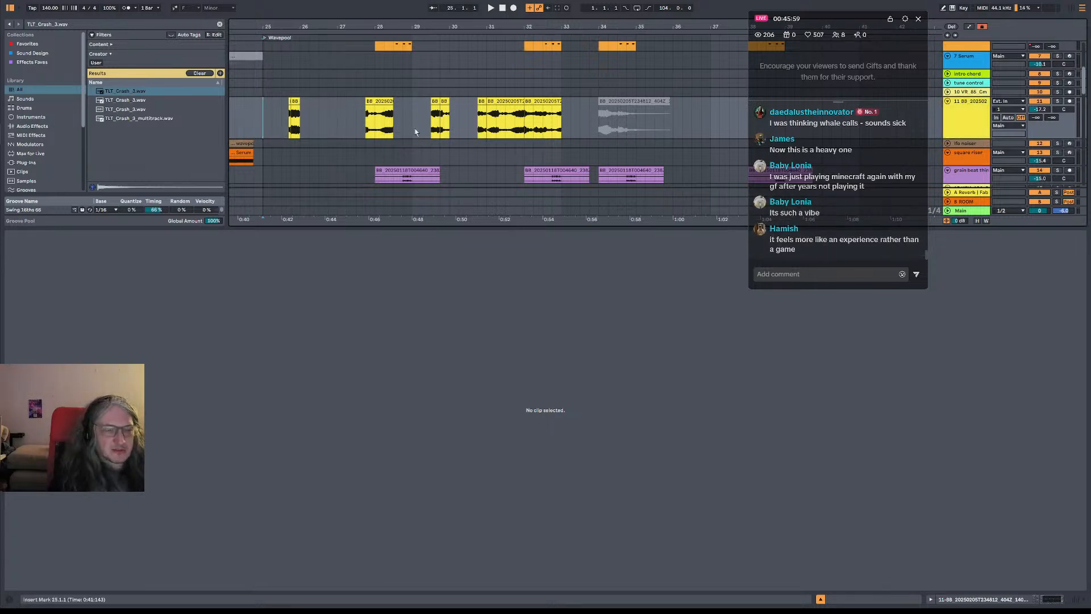
key("space")
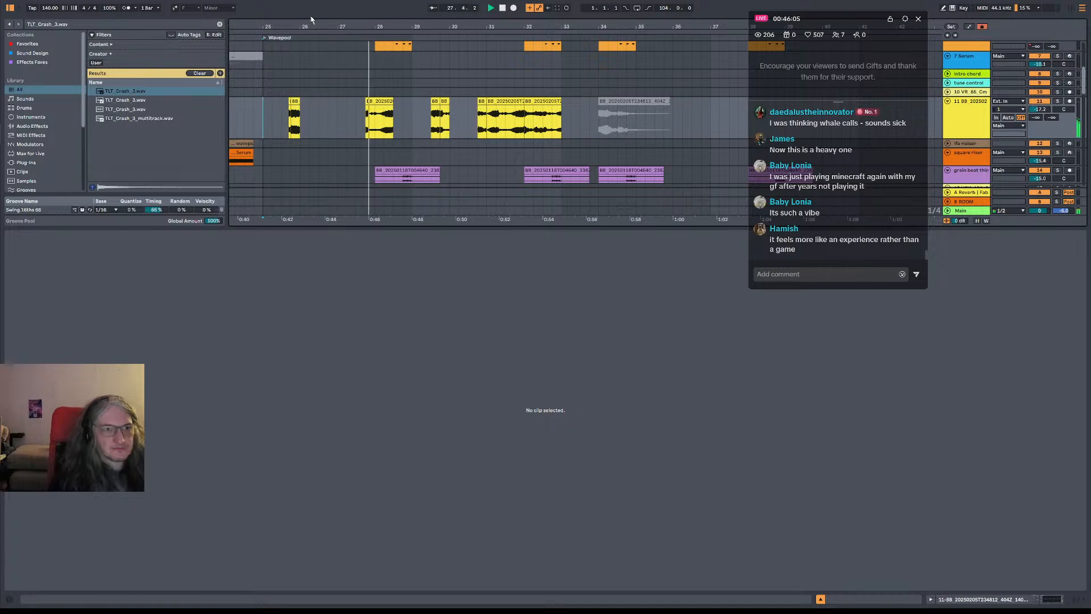
key("space")
Open the vocal chop track's device chain and fold the track in the arrangement
left_click_drag(312, 21, 362, 12)
key("ctrl+a")
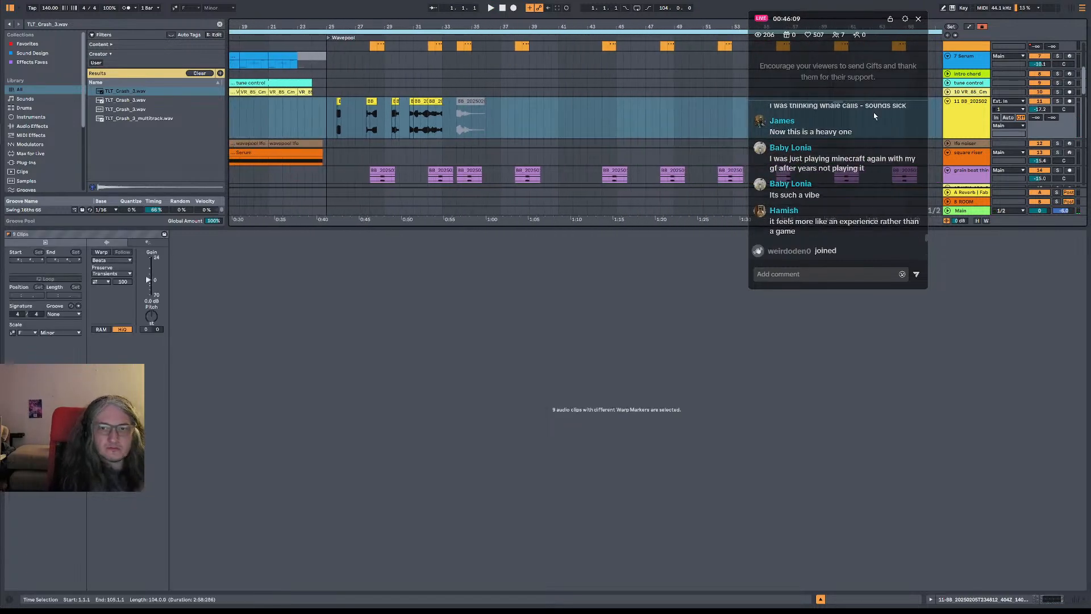
left_click(948, 101)
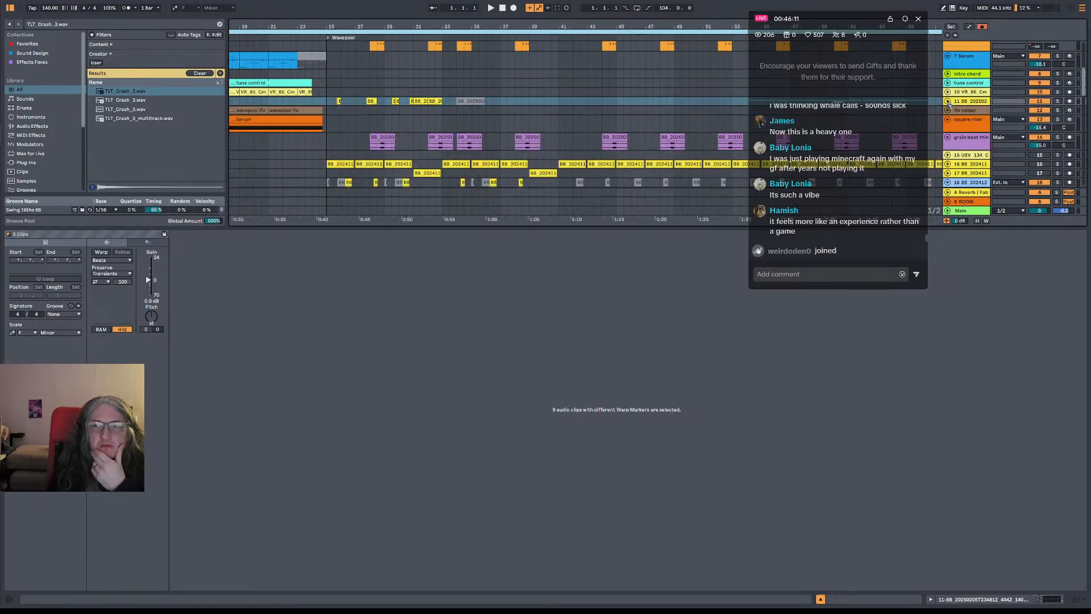
left_click(947, 101)
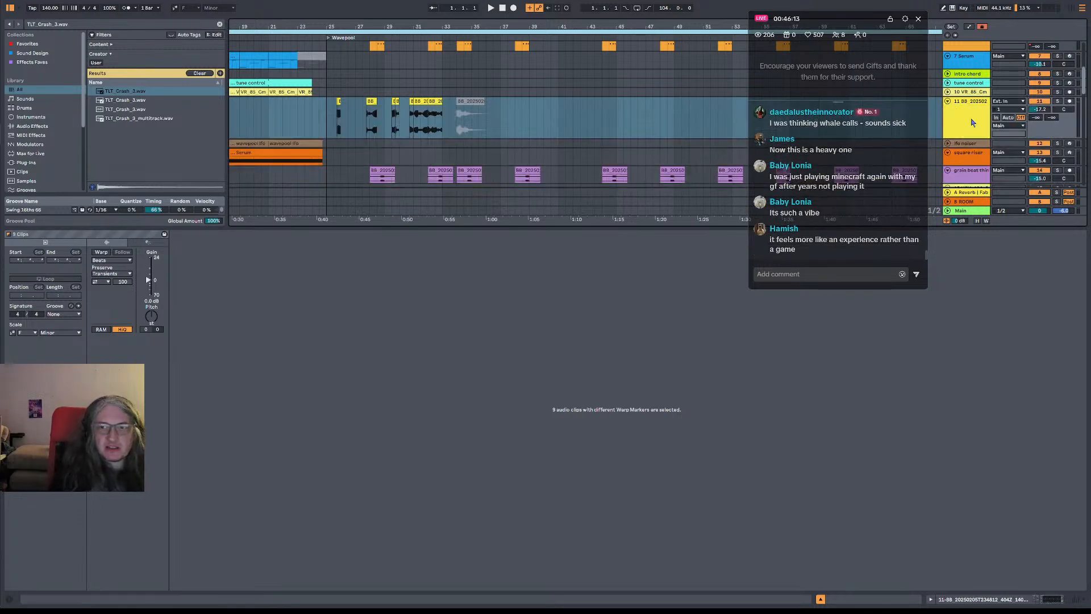
left_click(971, 123)
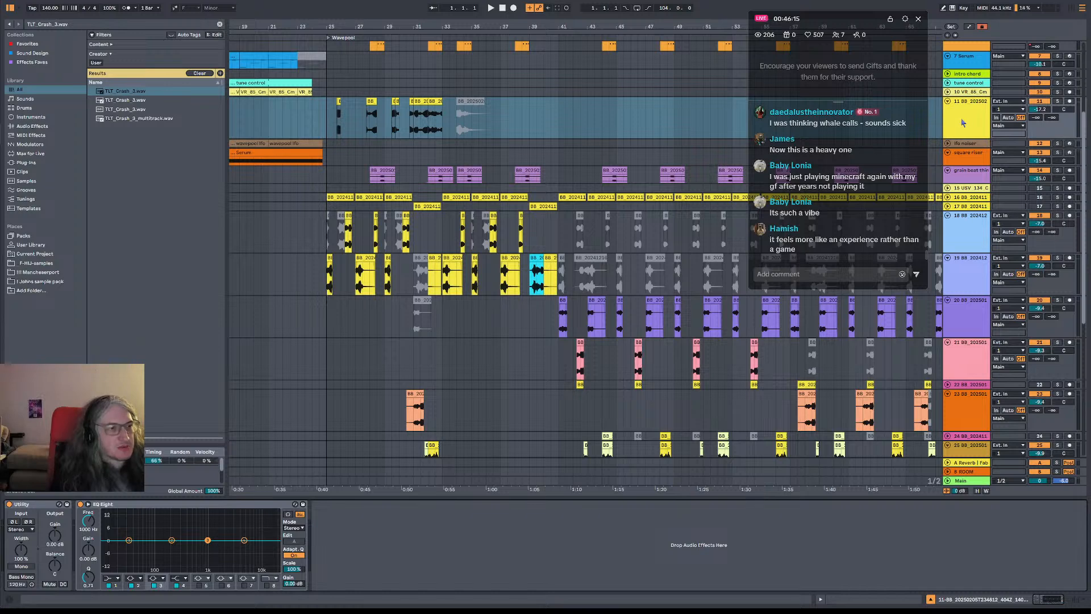
left_click_drag(368, 29, 433, 55)
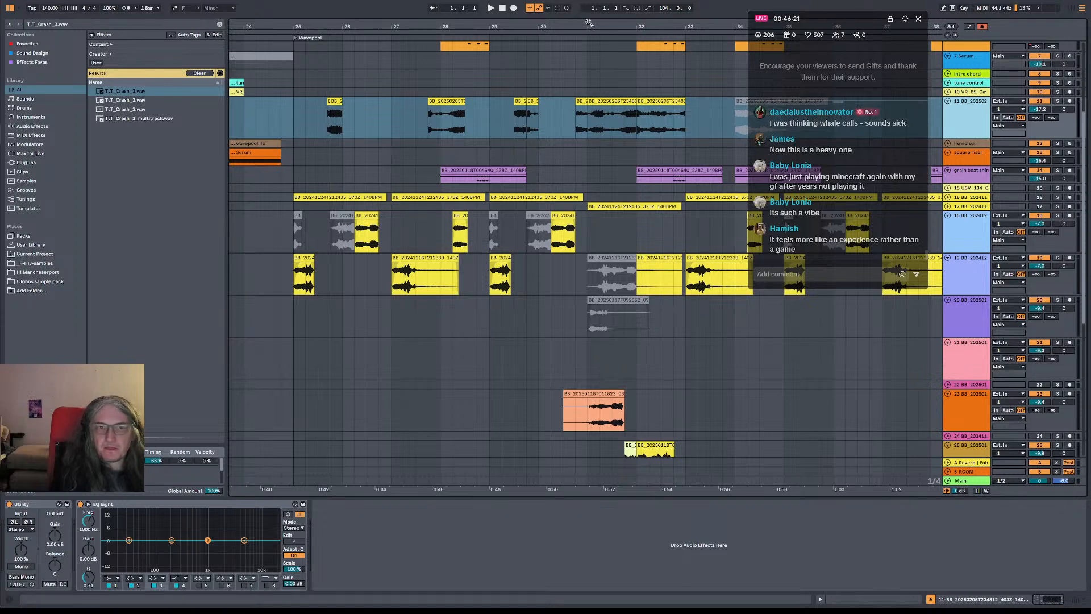
left_click_drag(588, 22, 402, 4)
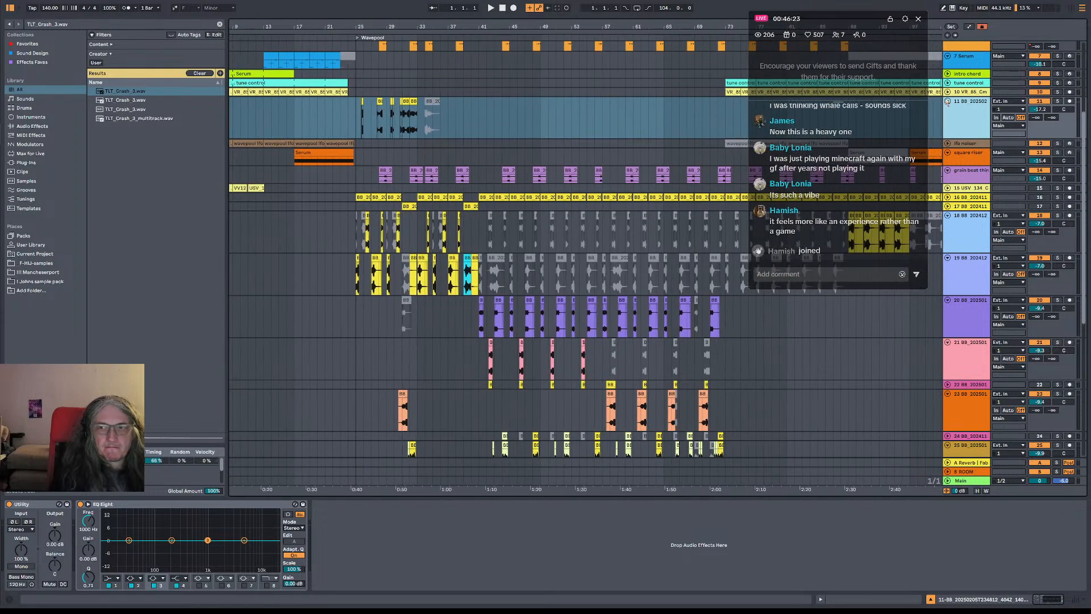
left_click(947, 103)
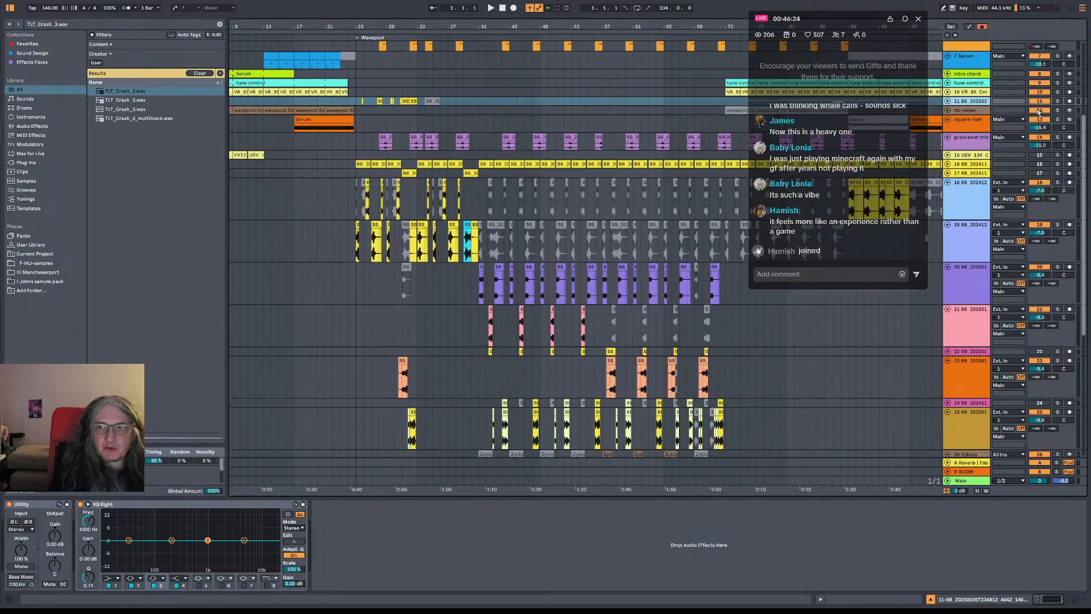
Play the drop from bar 33 and examine how the arrangement continues across the lower tracks past bar 41
left_click(349, 105)
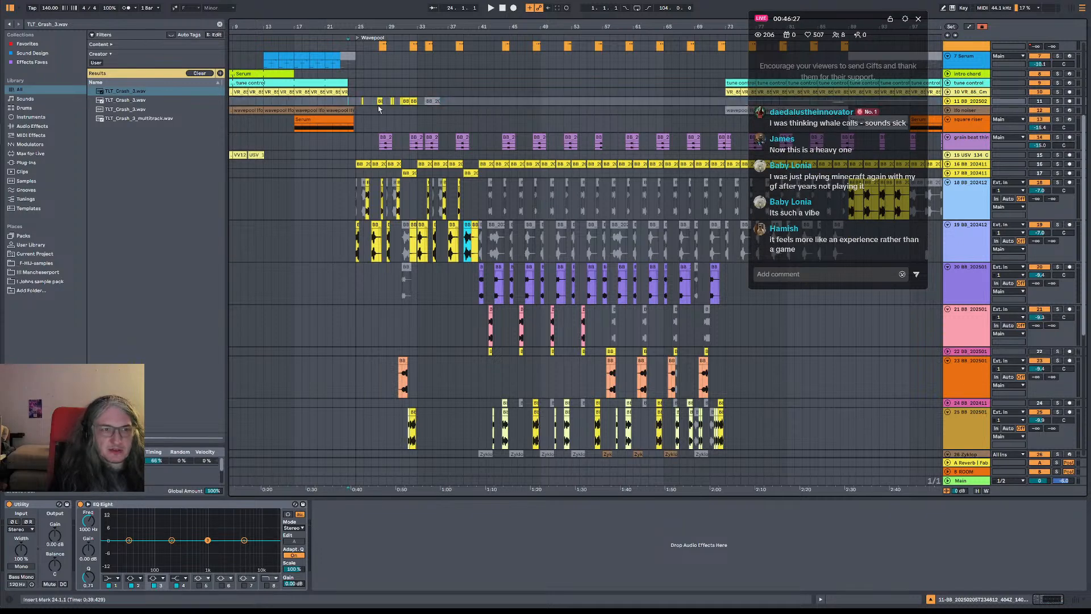
left_click(357, 104)
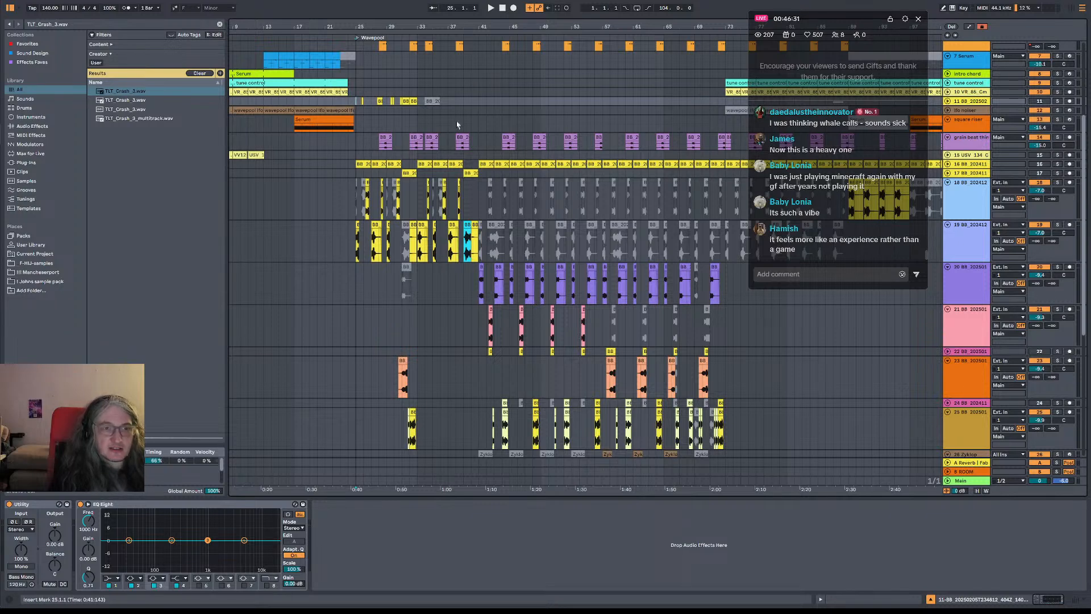
left_click(420, 95)
key("space")
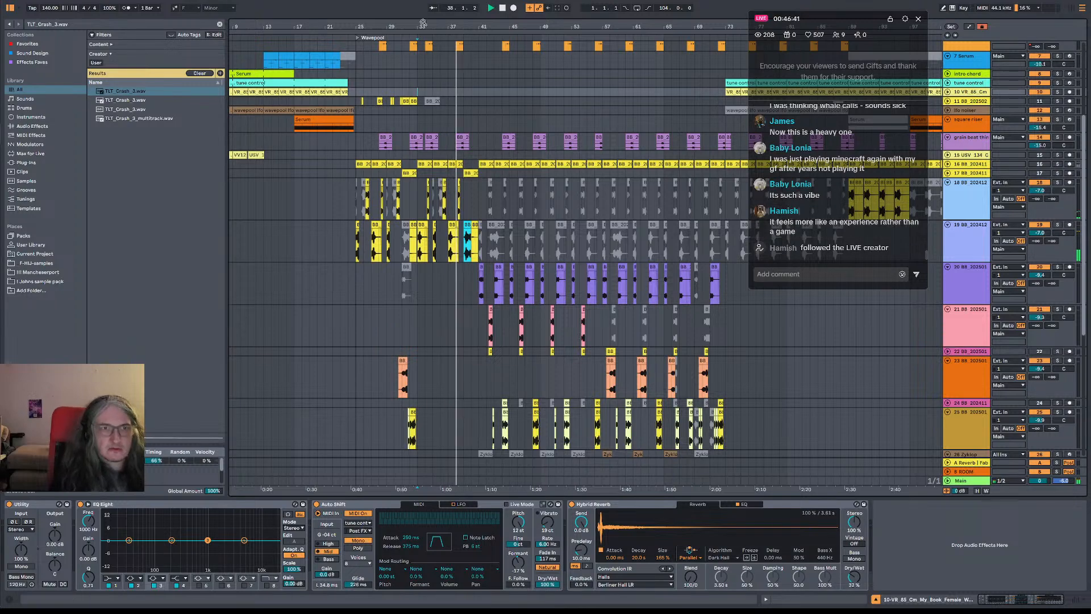
left_click_drag(477, 26, 476, 57)
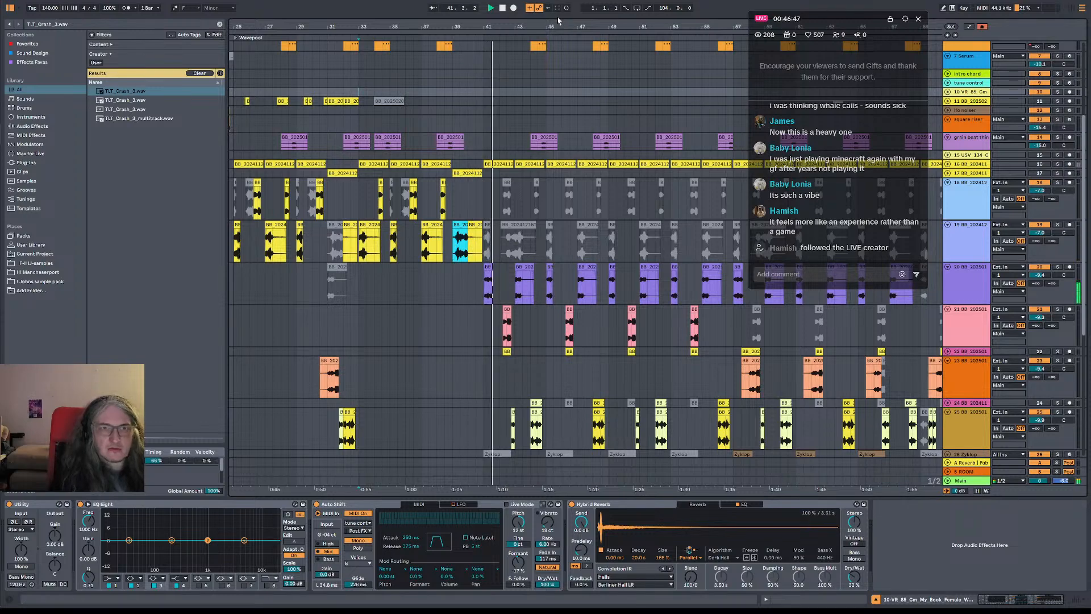
left_click_drag(549, 22, 472, 1)
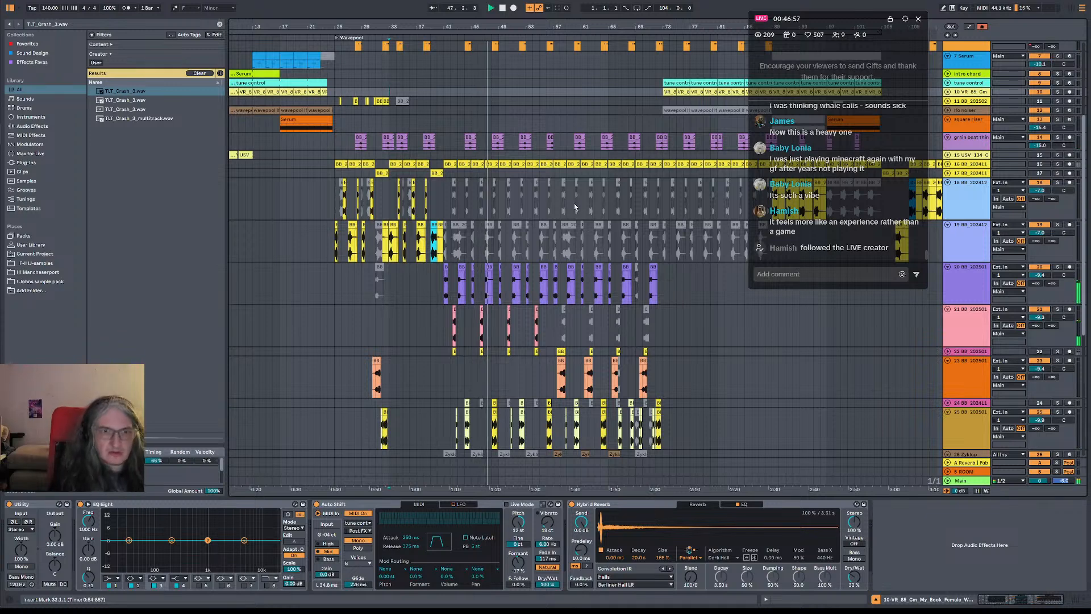
scroll(528, 311, "down", 5)
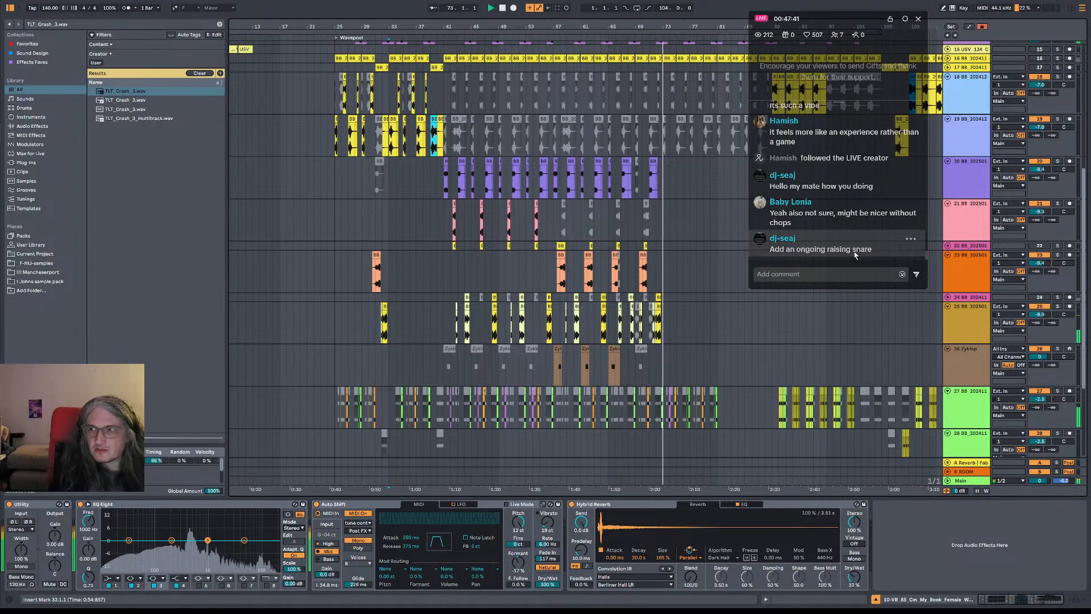
scroll(577, 98, "right", 5)
scroll(577, 98, "down", 2)
scroll(577, 98, "up", 10)
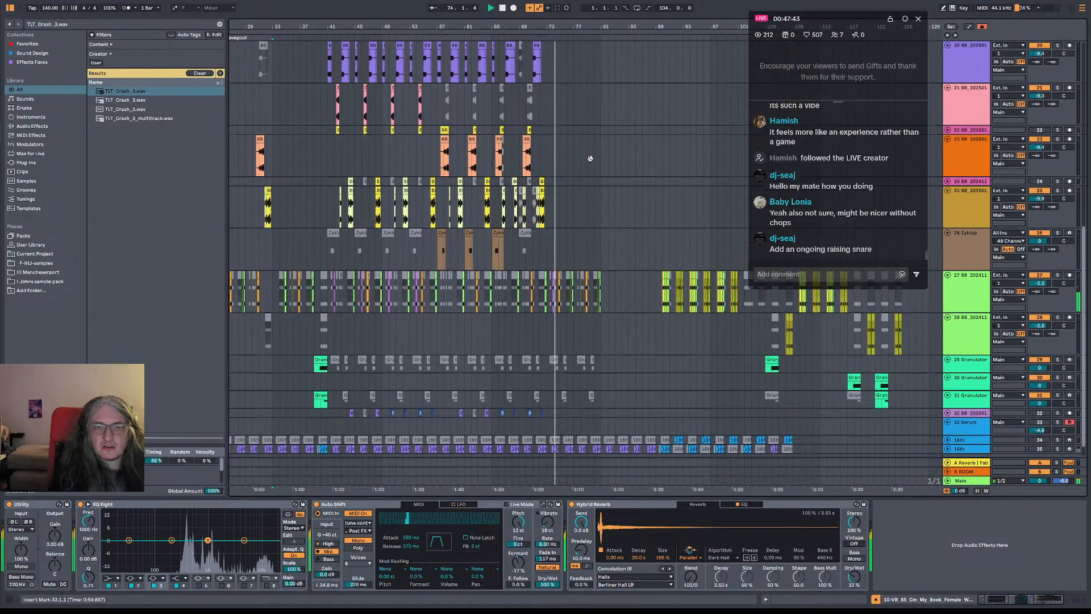
Play the arrangement from bar 89 and examine the drum, vocal and chop tracks around that section
scroll(613, 146, "up", 3)
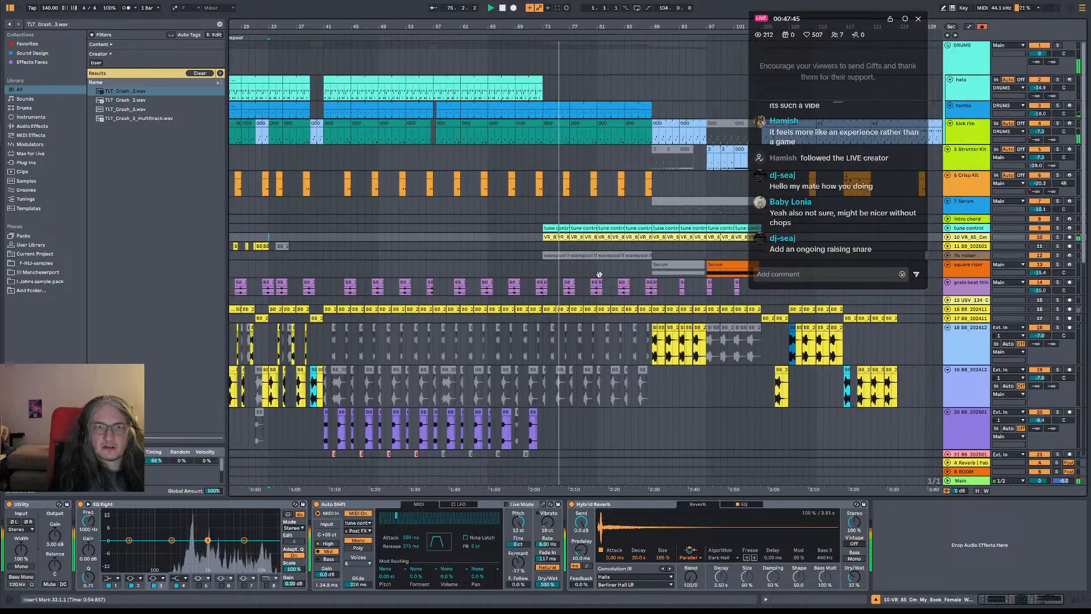
scroll(504, 223, "right", 5)
scroll(505, 223, "left", 3)
scroll(539, 238, "down", 10)
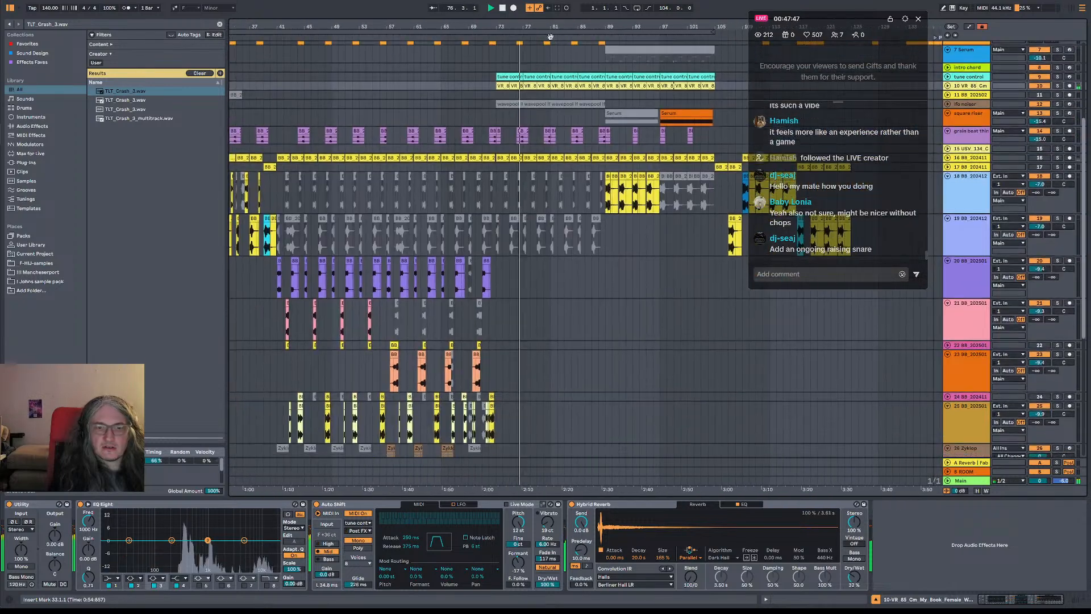
left_click(600, 268)
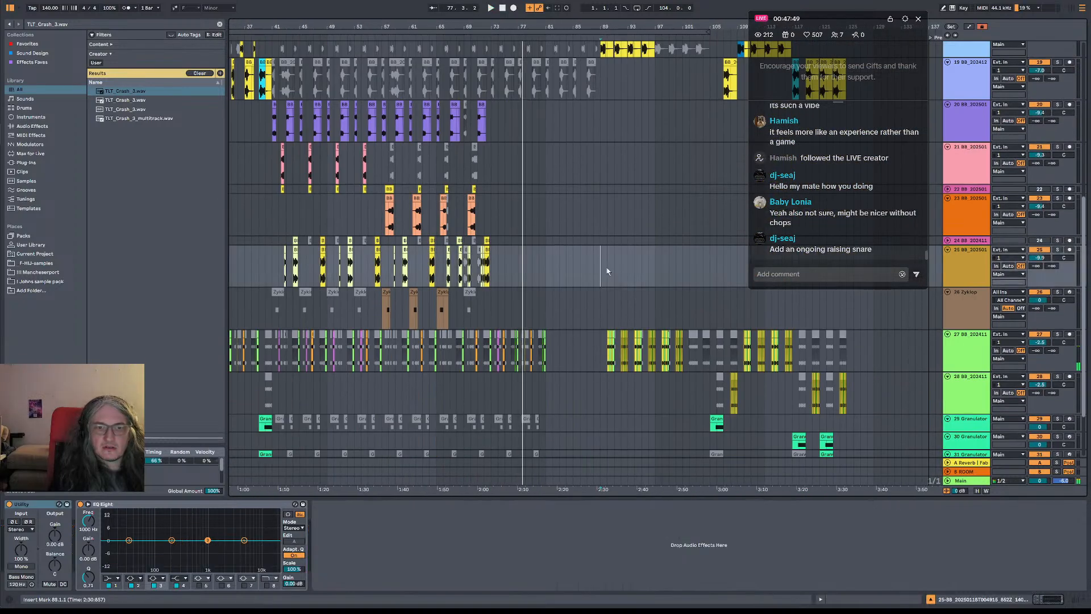
scroll(608, 168, "up", 10)
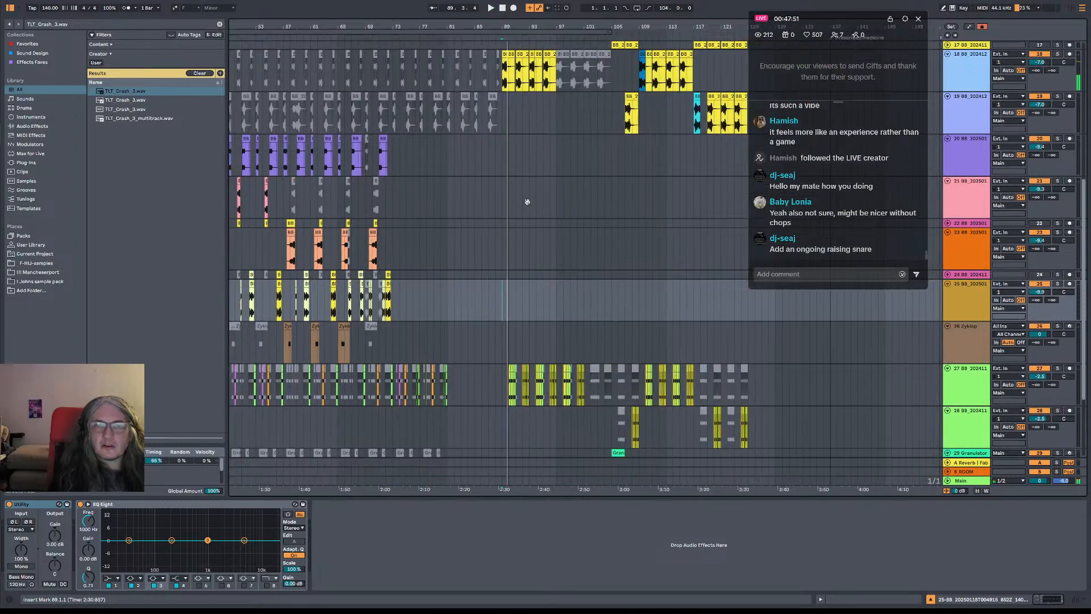
scroll(575, 109, "right", 3)
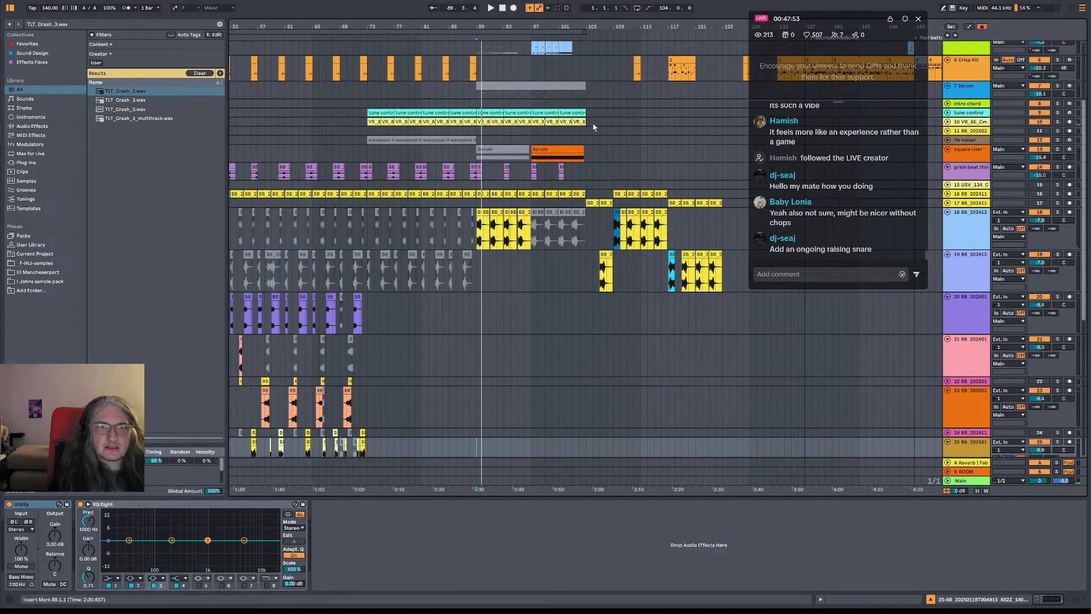
Deactivate the tune control clips and the VR 85 Cm vocal clips from bar 89 onward, and play from bar 89
left_click_drag(593, 127, 489, 114)
left_click(479, 113)
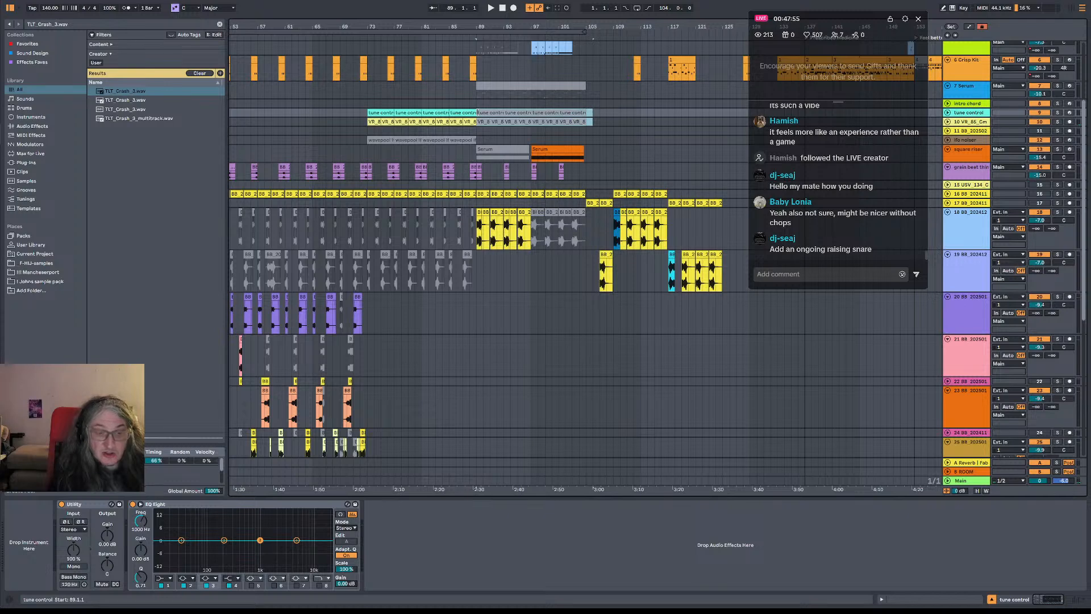
left_click(472, 271)
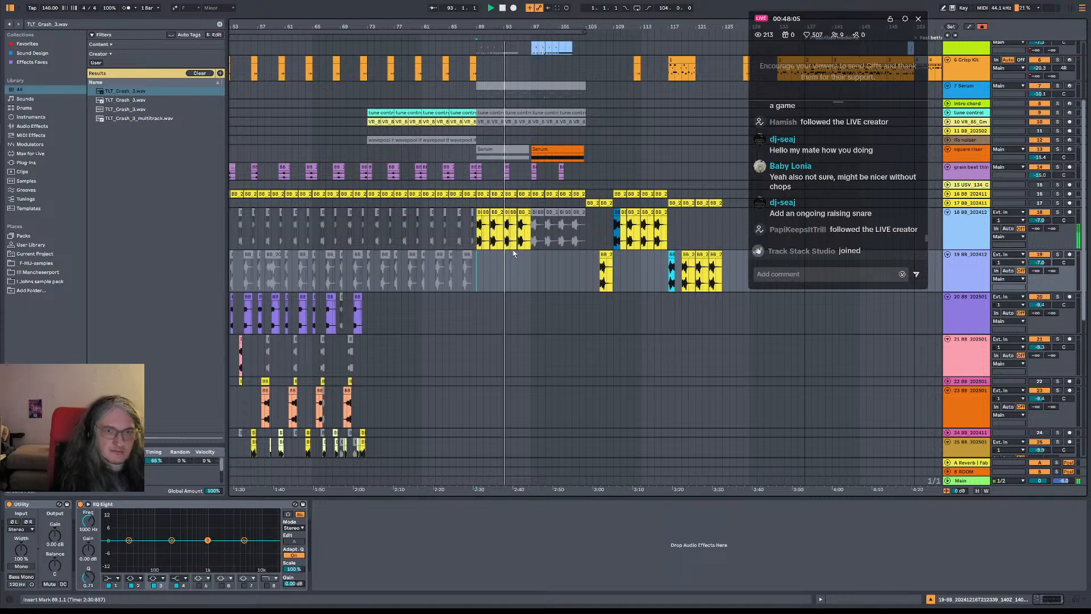
Deactivate the Serum clip from bar 97 to 104 on the square riser track and check the tracks below
left_click(572, 157)
scroll(556, 246, "down", 8)
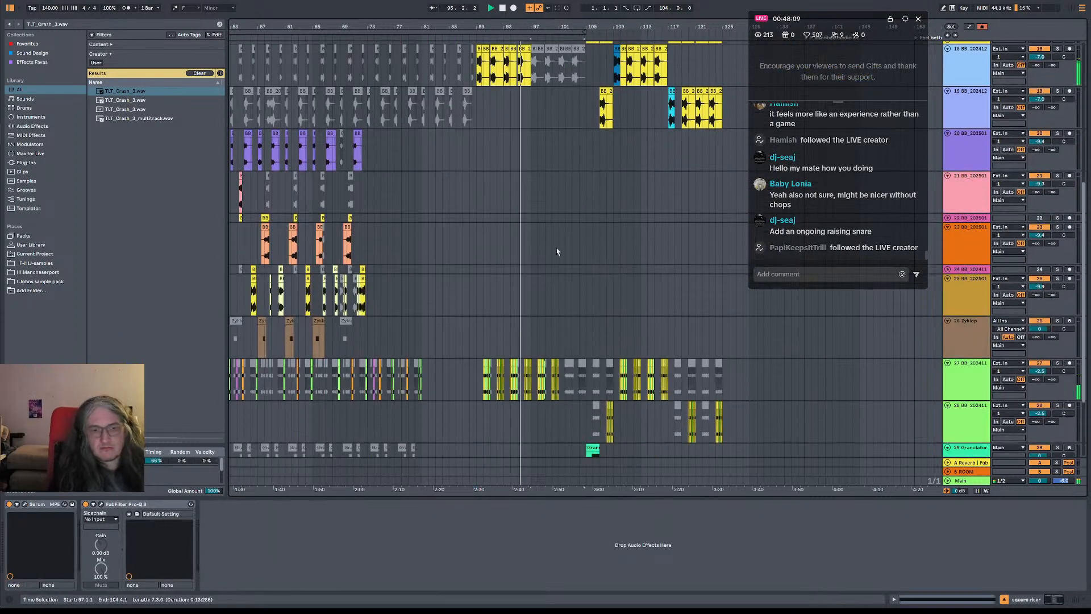
scroll(584, 189, "up", 3)
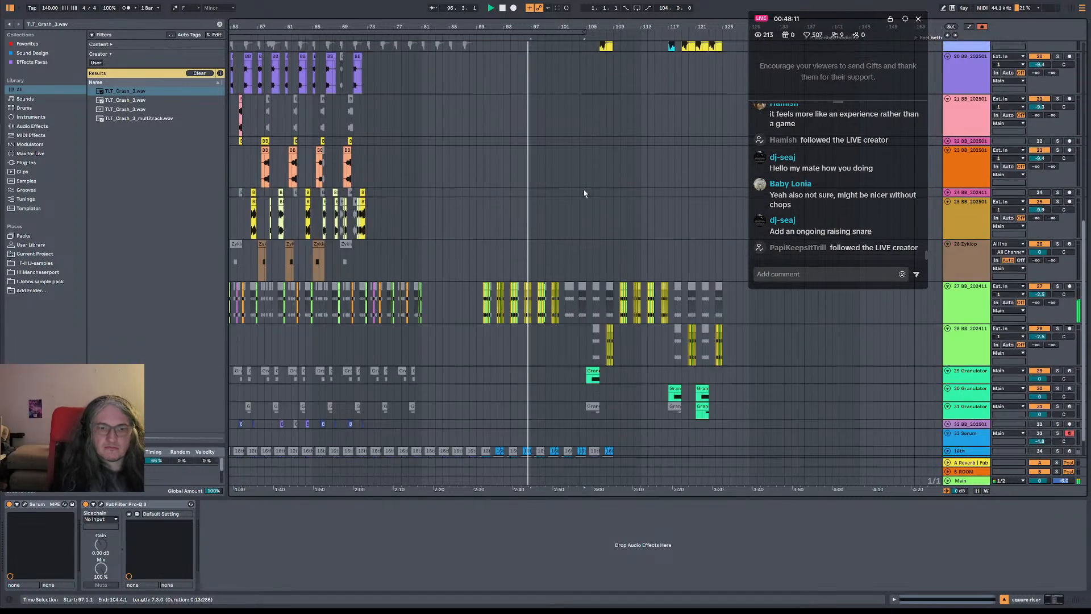
scroll(585, 186, "up", 10)
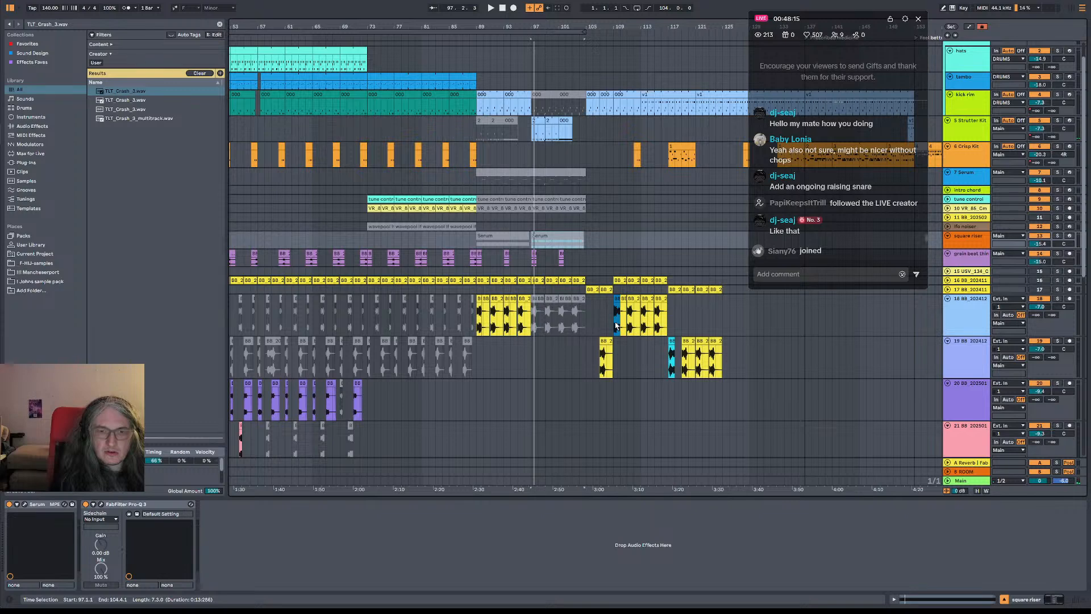
Audition the chop section from bars 109, 105, 113 and 117
left_click(615, 325)
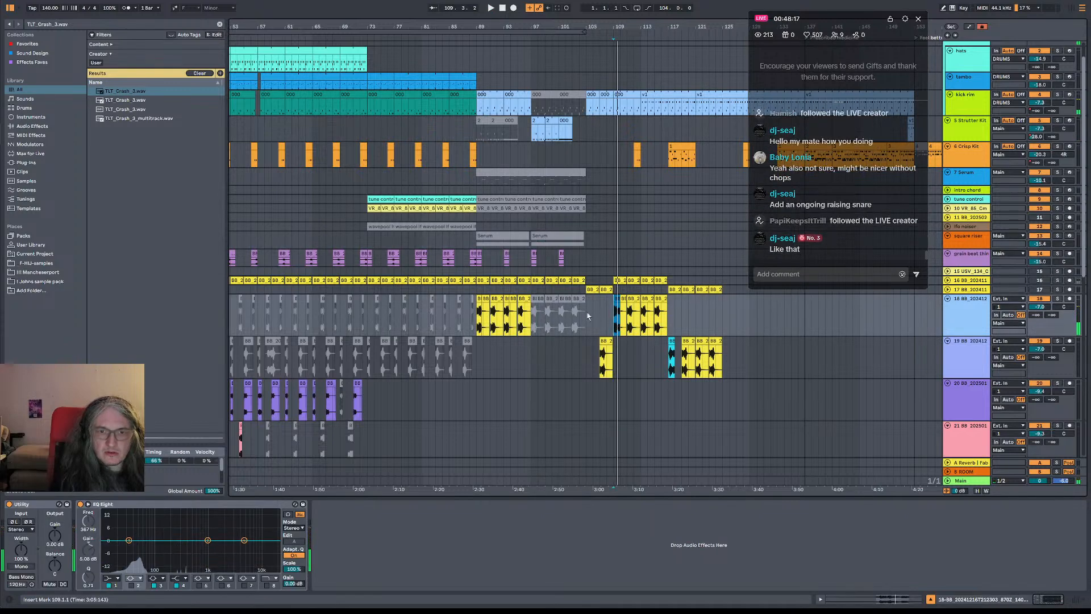
left_click(588, 316)
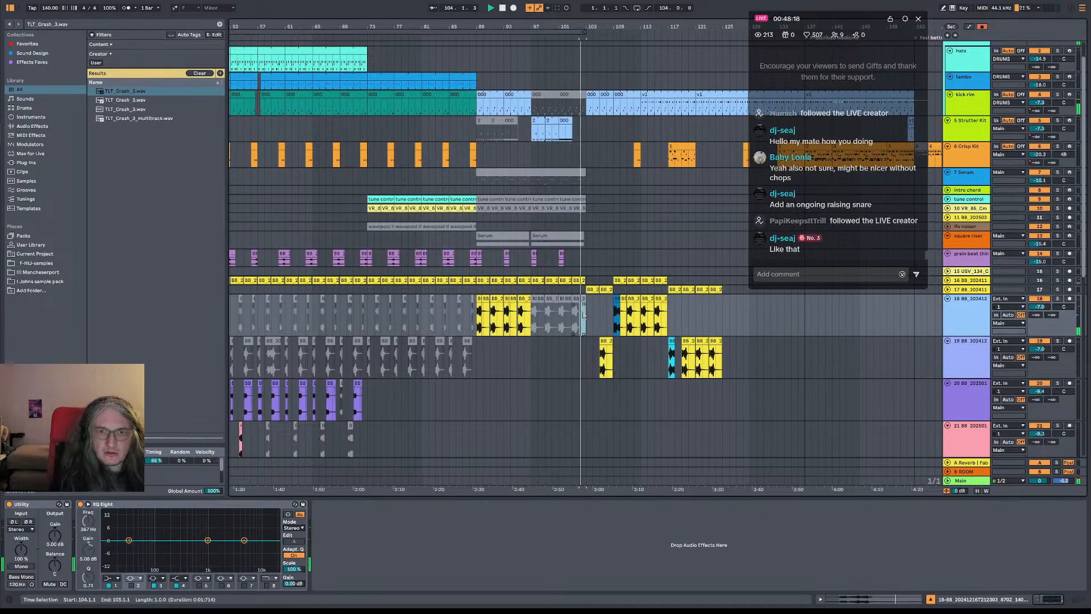
left_click(644, 321)
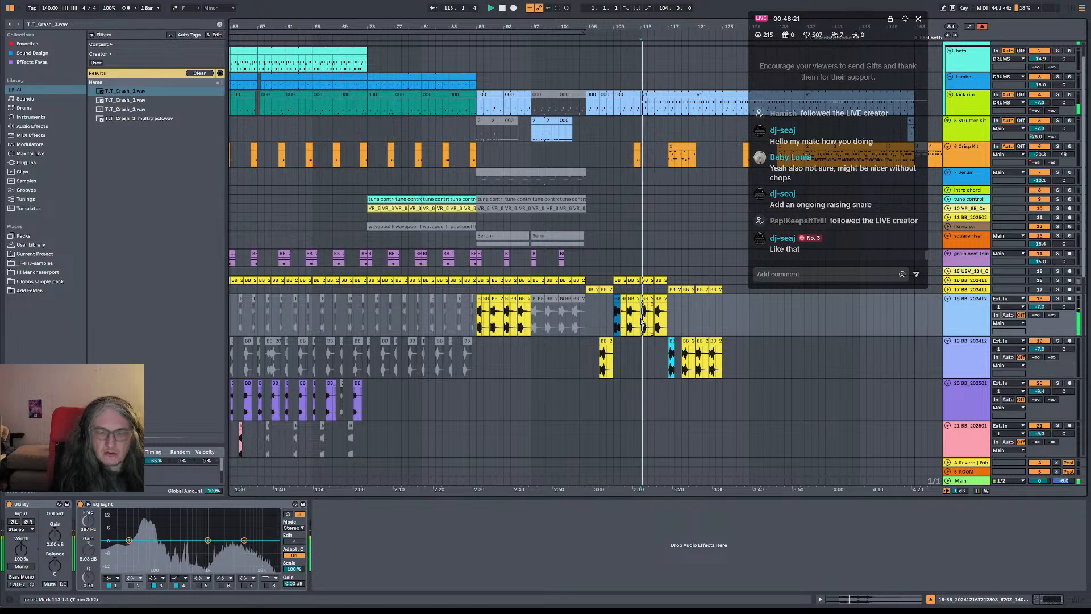
left_click(672, 325)
key("space")
key("space")
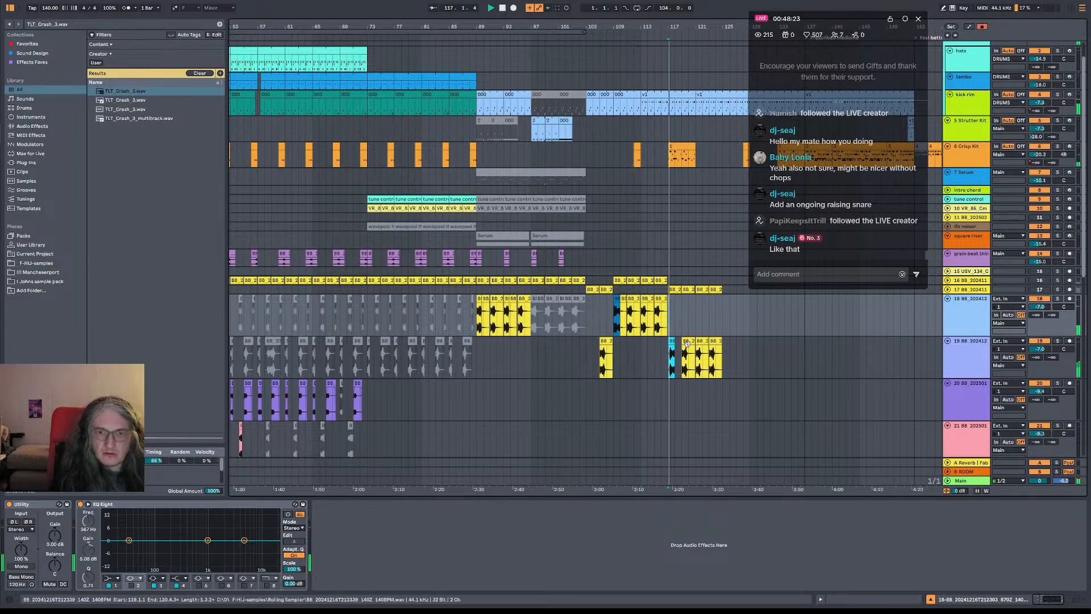
Try a copy of the track 19 clip from bar 119 at bar 117 and play it
left_click_drag(688, 342, 674, 342)
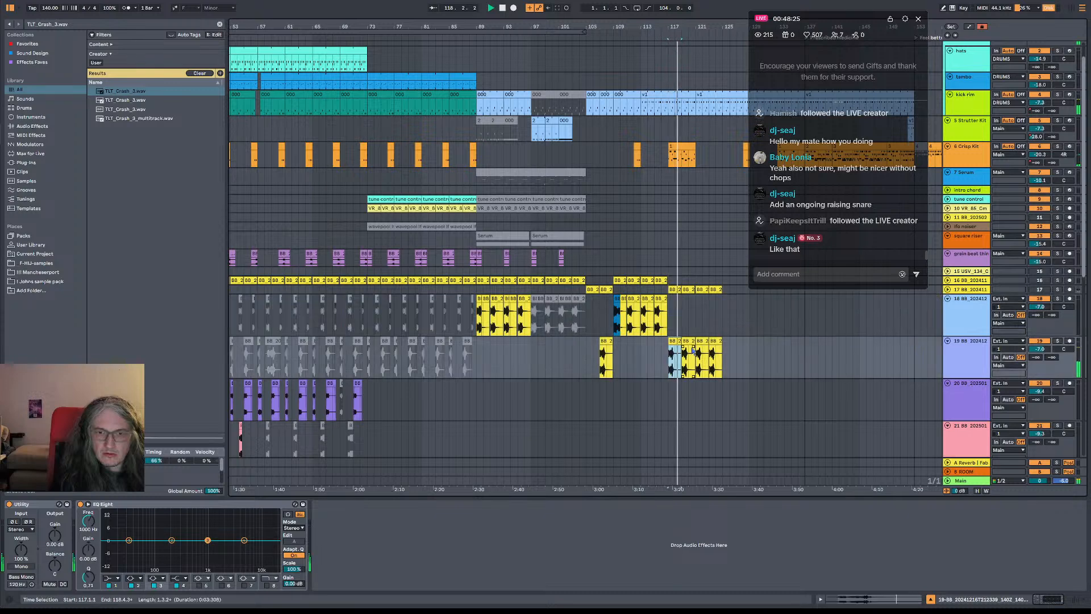
key("space")
key("space")
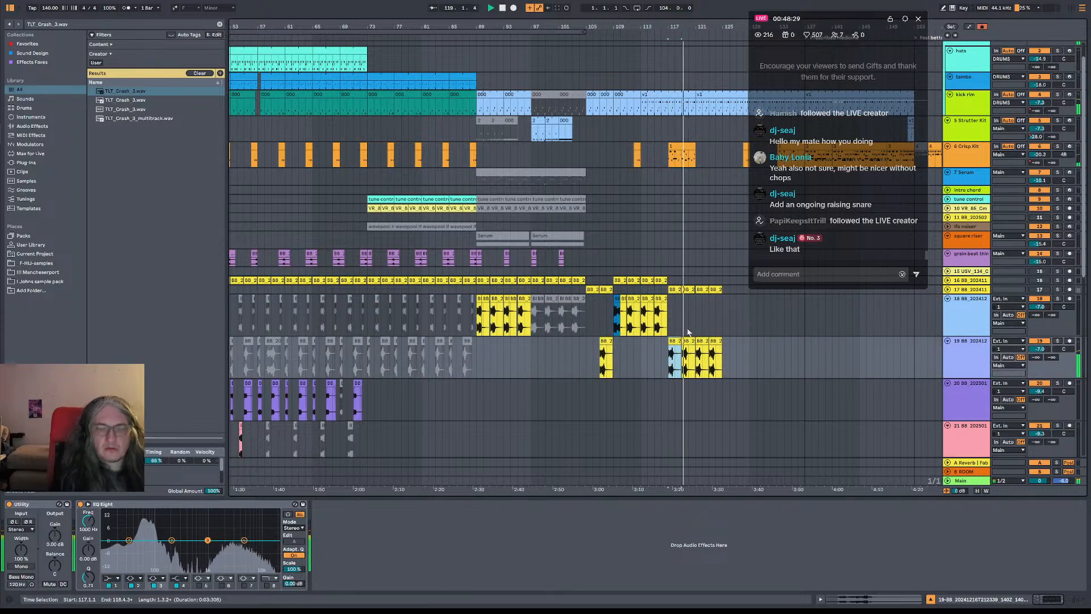
Examine the arrangement on the lower and earlier tracks, and play the drop from bar 25 with the chops enlarged
scroll(706, 329, "down", 5)
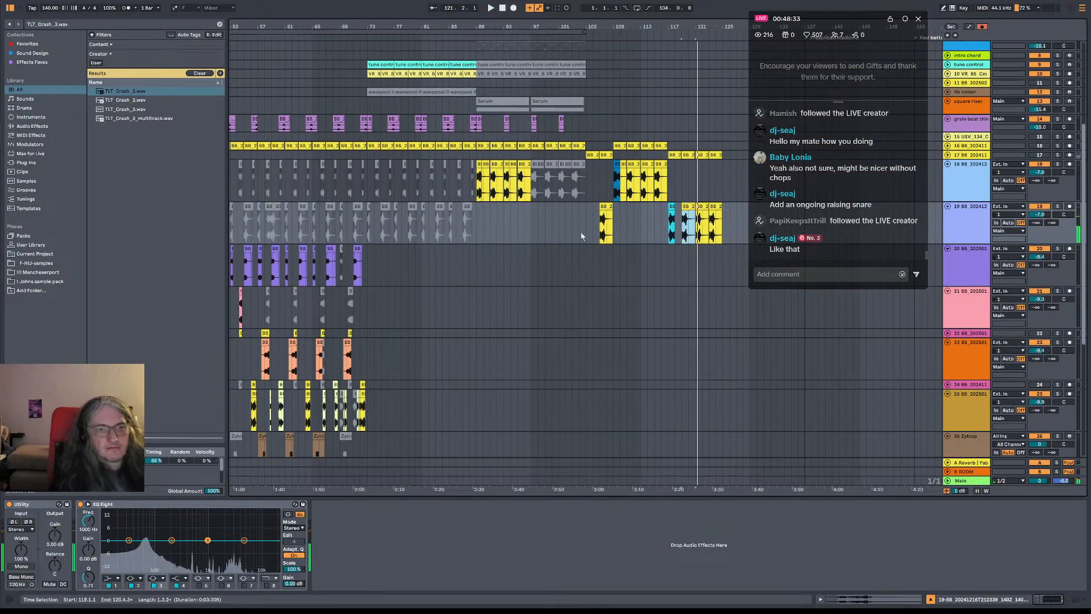
scroll(581, 230, "down", 7)
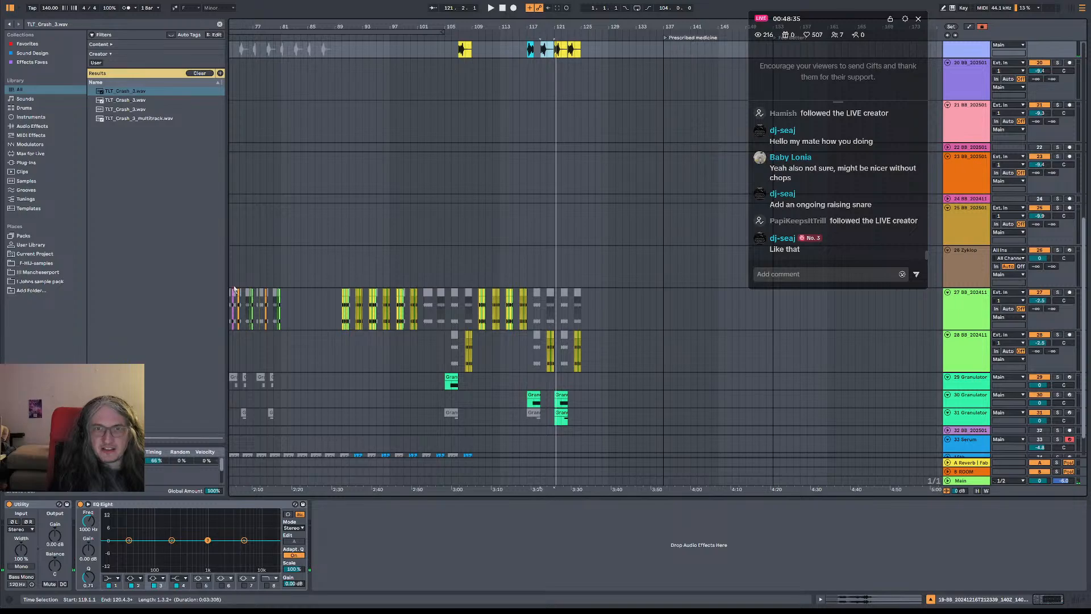
scroll(585, 215, "up", 8)
scroll(585, 216, "left", 10)
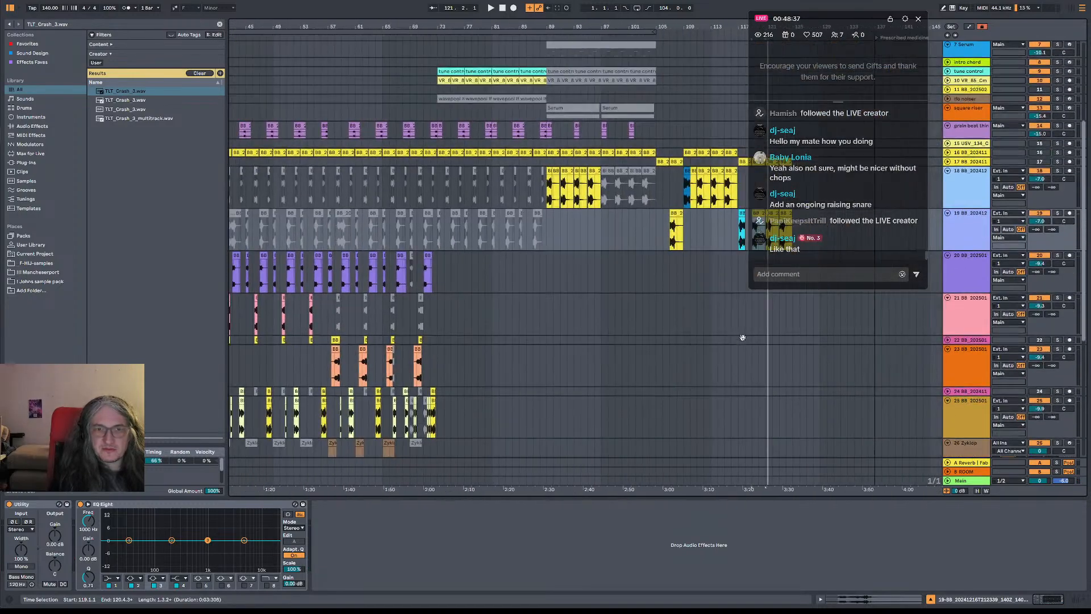
scroll(564, 227, "right", 5)
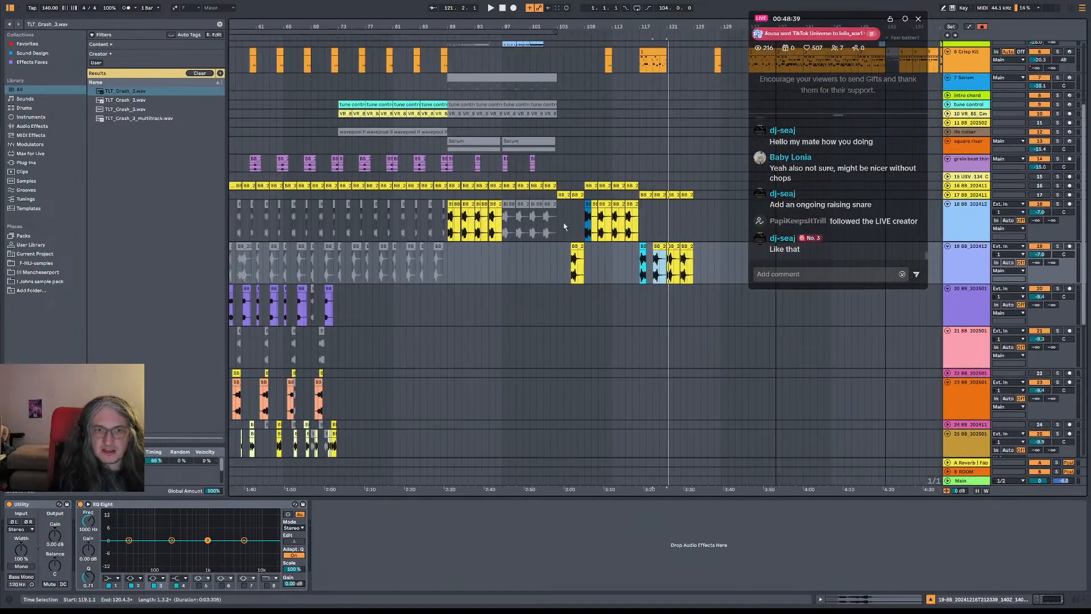
scroll(470, 259, "left", 8)
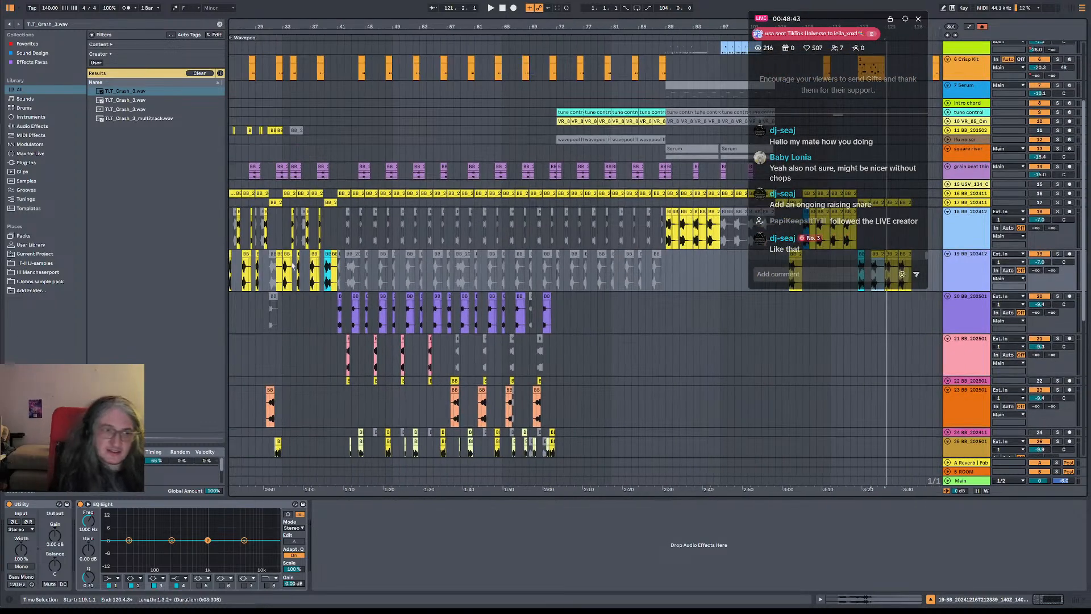
scroll(293, 265, "left", 6)
left_click(373, 223)
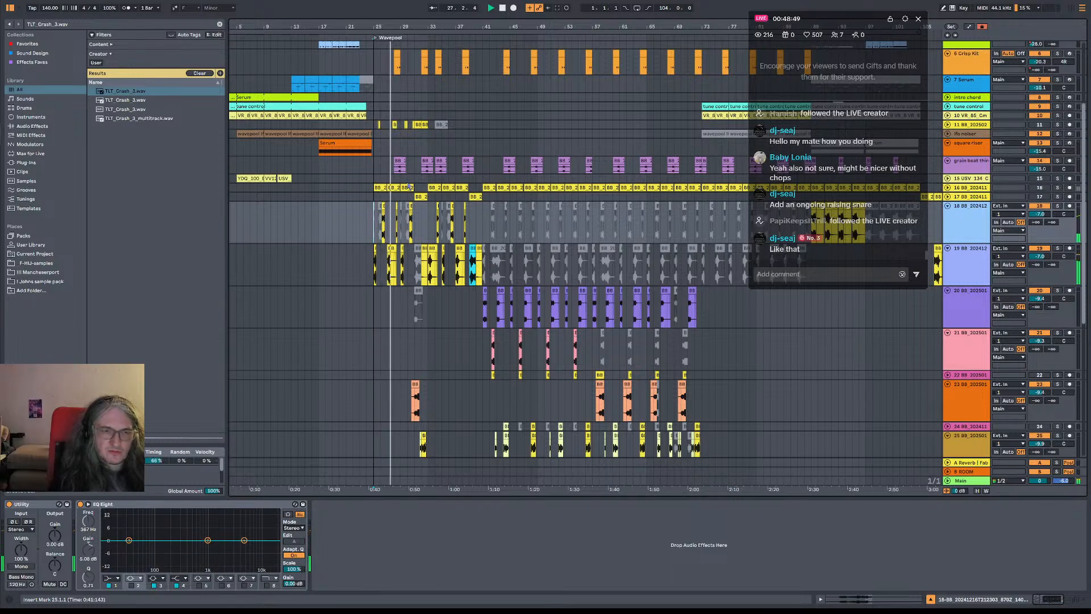
scroll(421, 19, "up", 5)
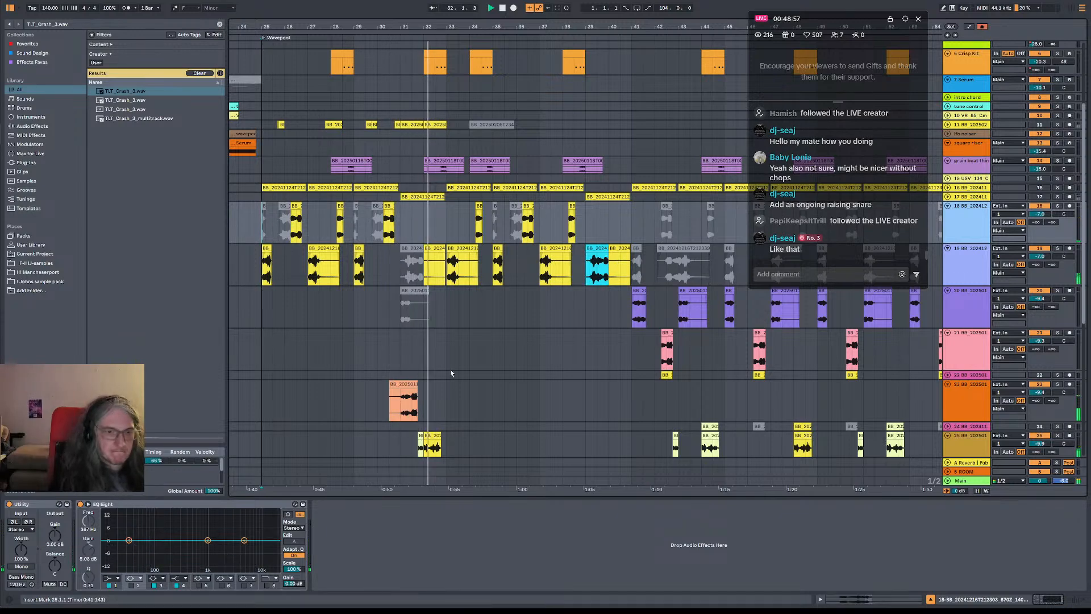
Play from bar 31 and activate the muted clip at bar 31 on track 19
left_click(401, 365)
scroll(565, 299, "down", 3)
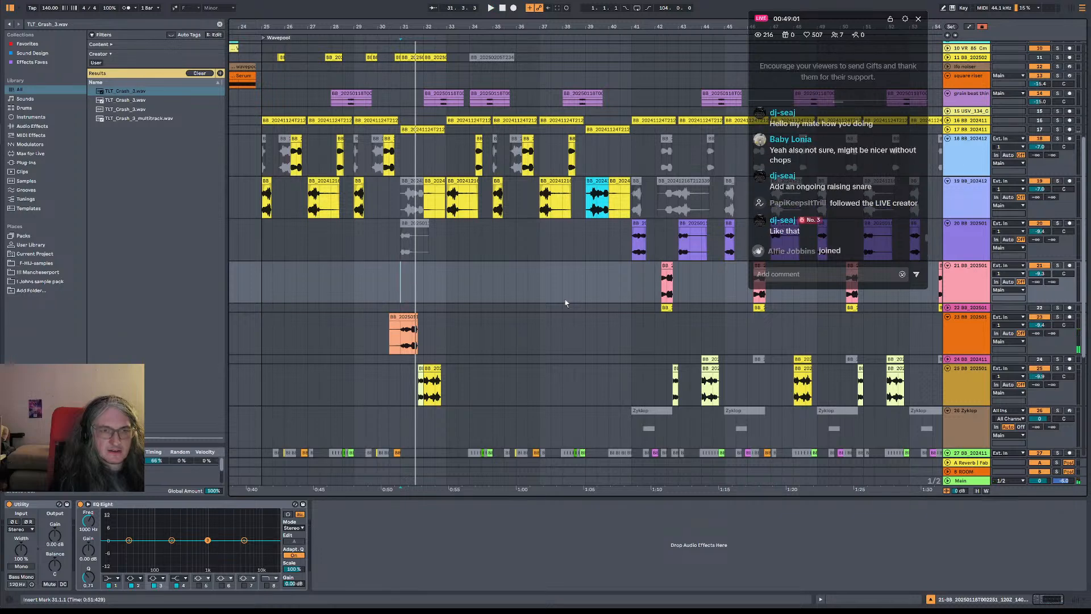
left_click(413, 196)
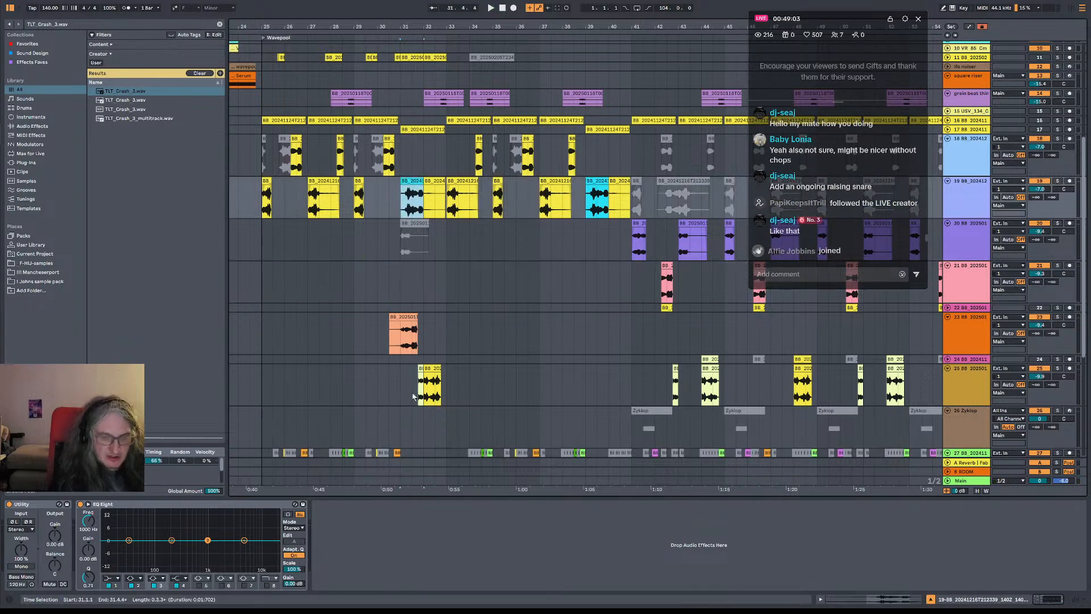
Deactivate the clip at 30.3 on track 23, toggle track 17's activator and play the passage
left_click(403, 324)
key("space")
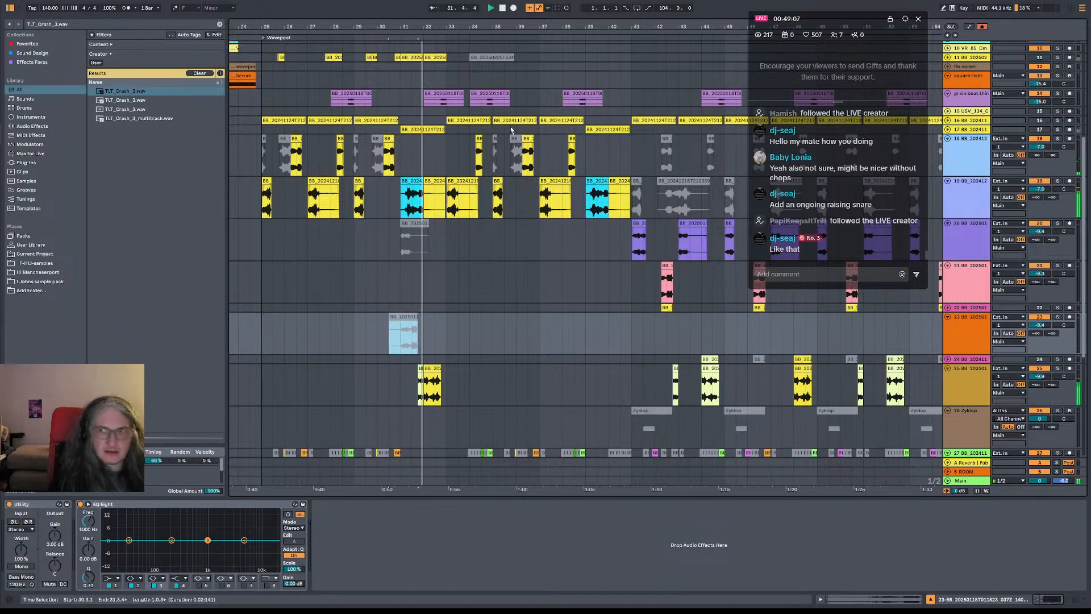
left_click(1043, 131)
key("space")
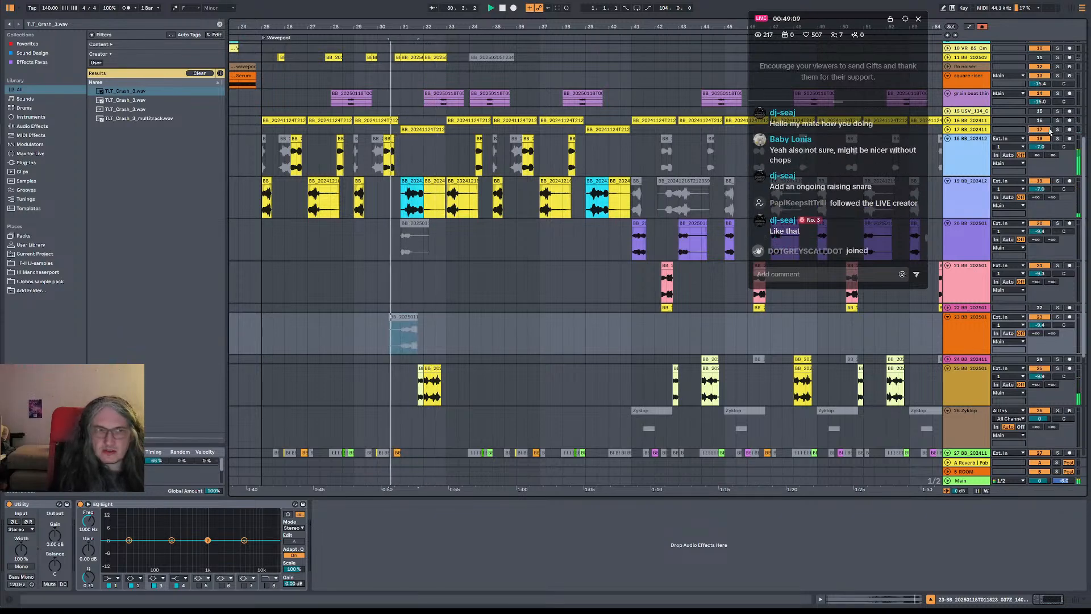
Deactivate the clip at bar 31 on track 19 and play from bar 31, checking track 11 soloed
left_click(414, 181)
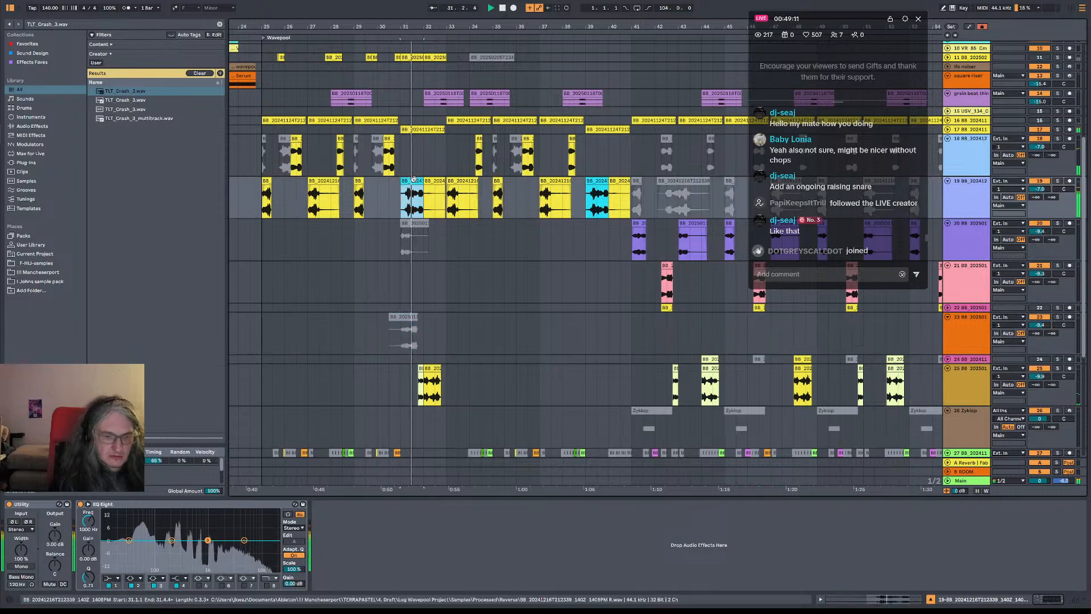
left_click(402, 119)
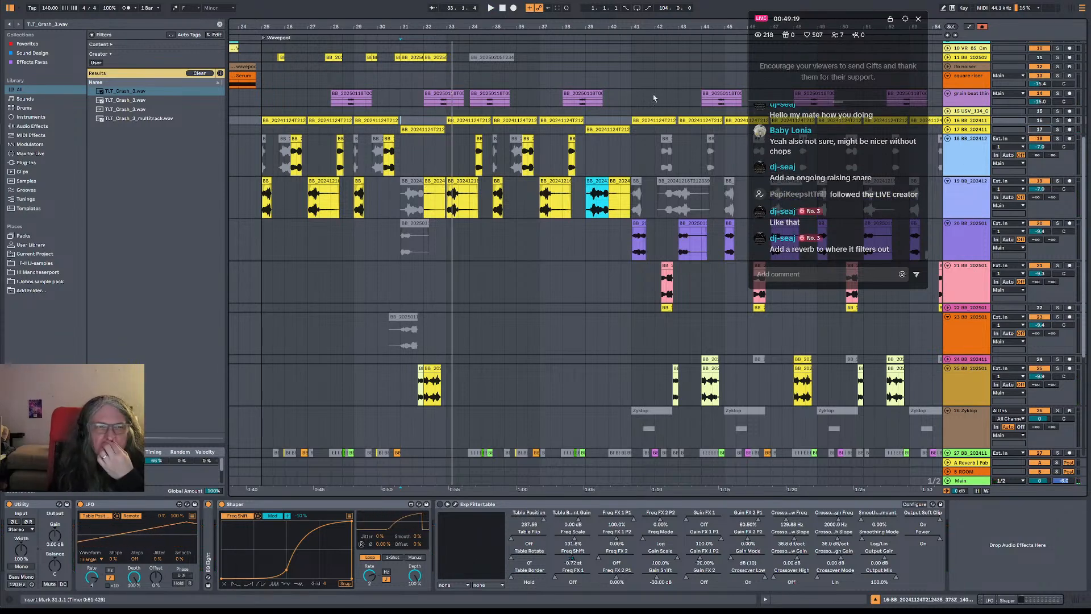
left_click(1060, 59)
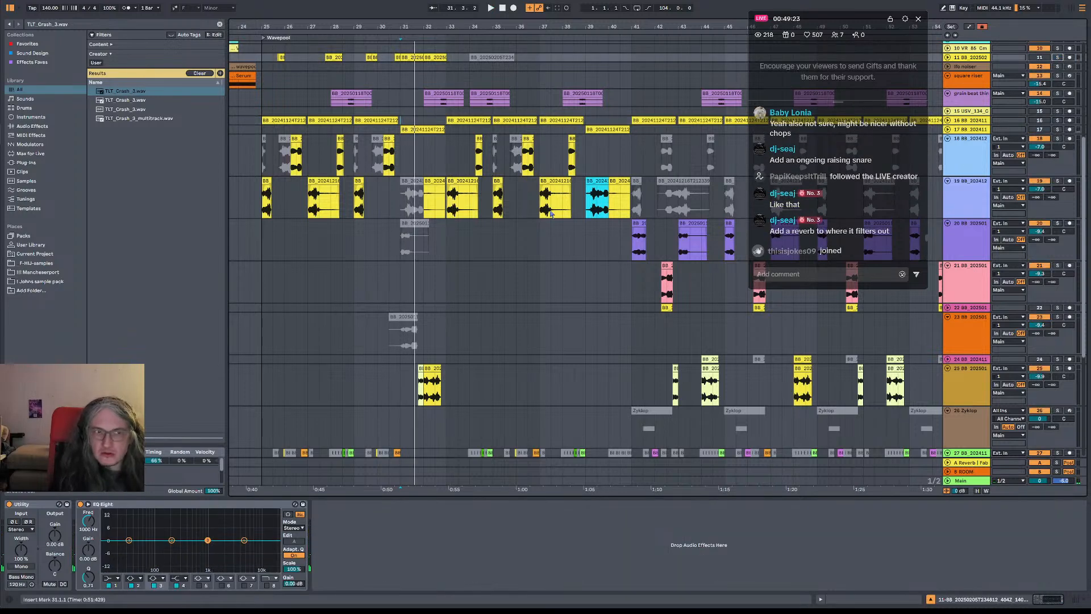
Try the clip at bar 31 on track 20 by activating it, arming the track and playing, and deactivate the clip again
left_click(413, 221)
key("0")
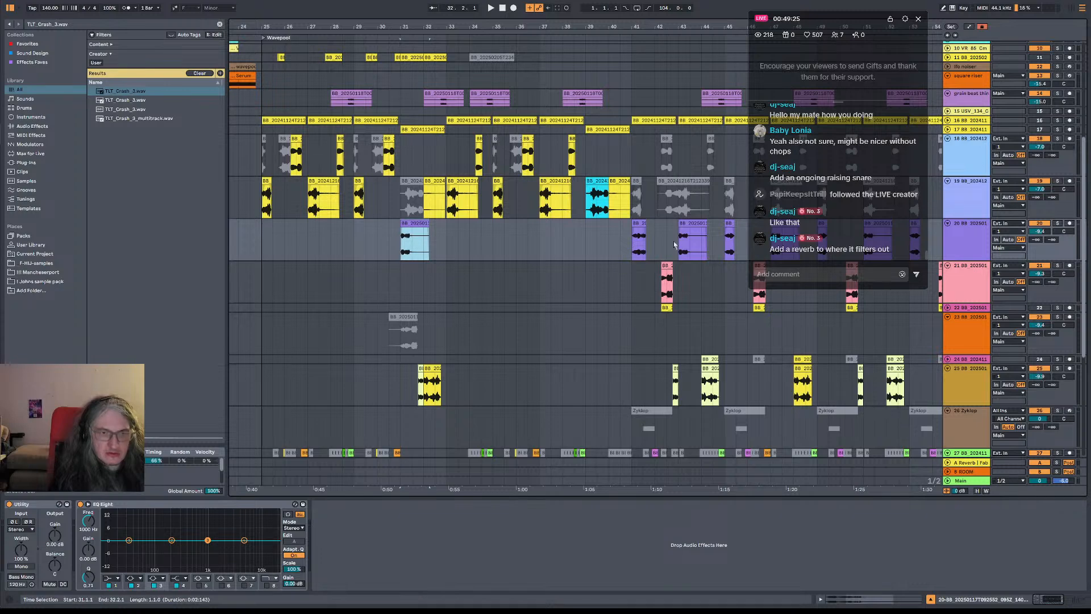
key("space")
left_click(1066, 224)
left_click(414, 224)
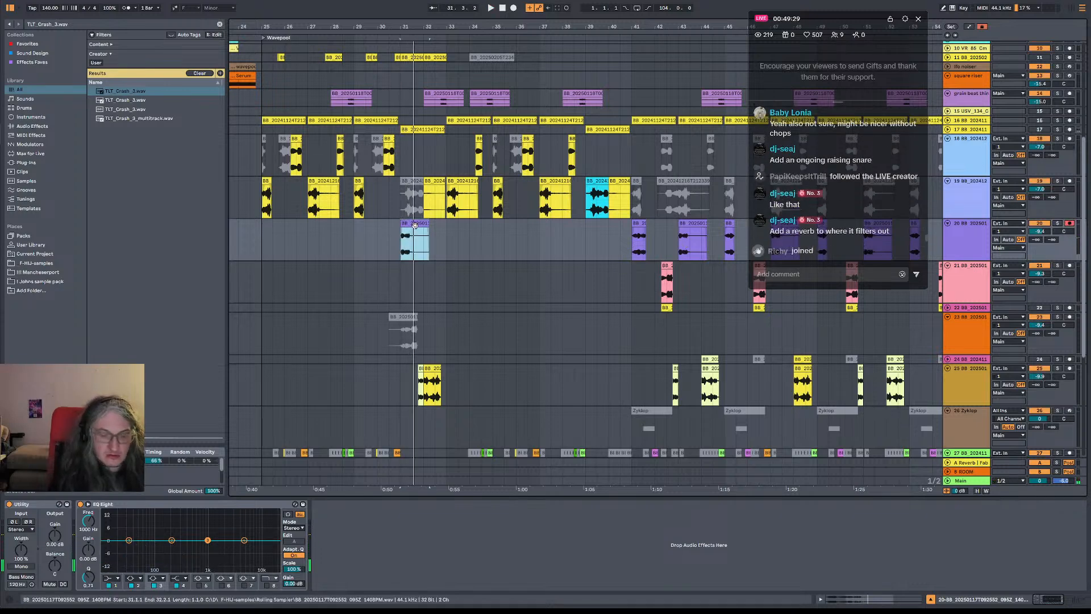
key("0")
Reactivate the clip at 30.3 on track 23 and play the passage from there and from bar 31
left_click(403, 318)
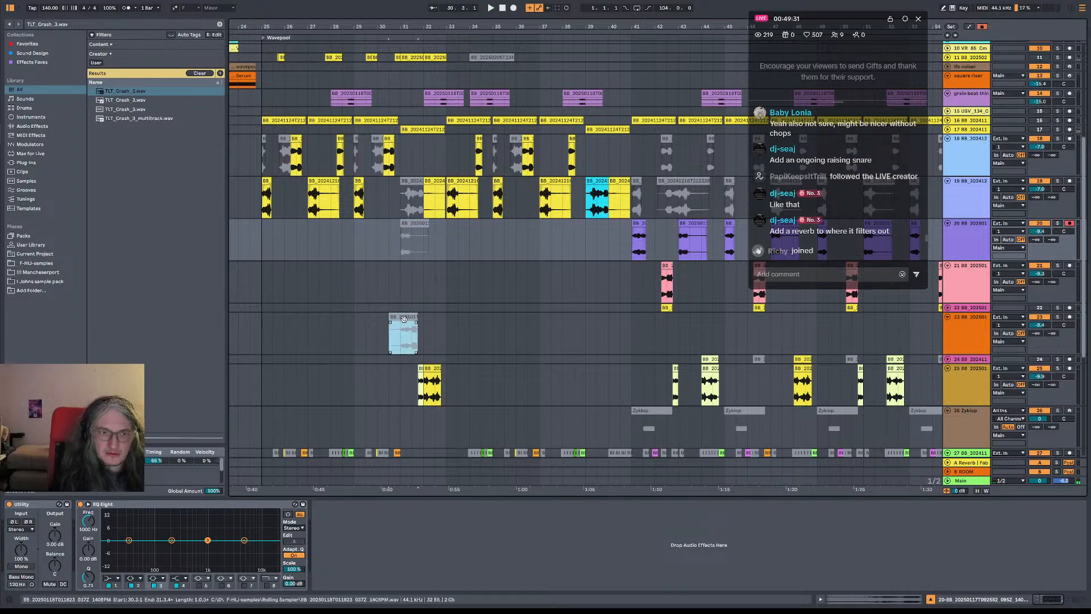
key("0")
key("space")
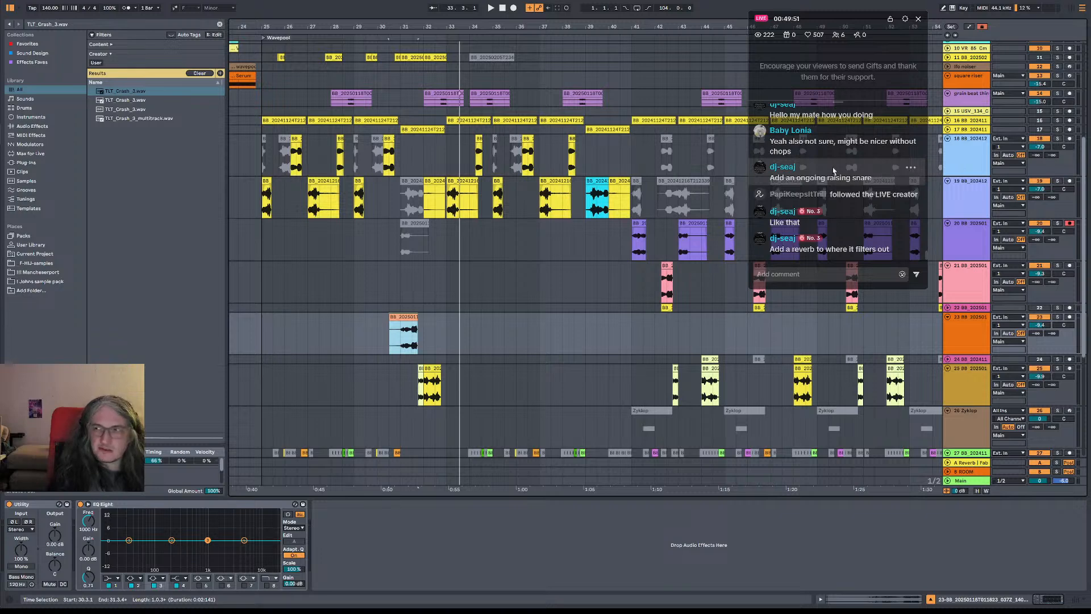
left_click(401, 340)
key("space")
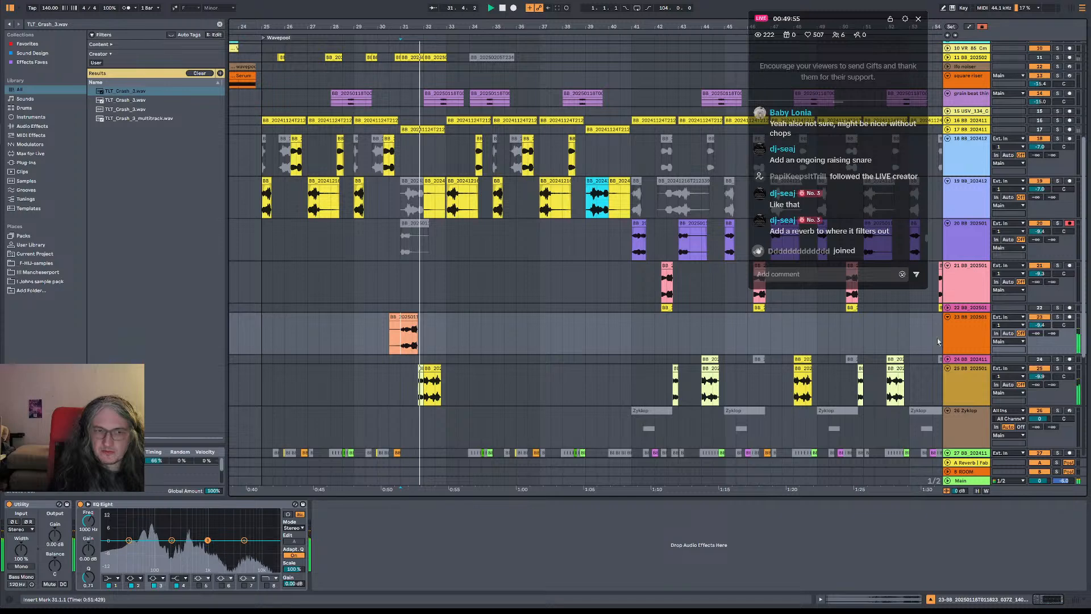
Clear the browser search in the Favorites collection and load ValhallaRoom onto track 25
left_click(966, 387)
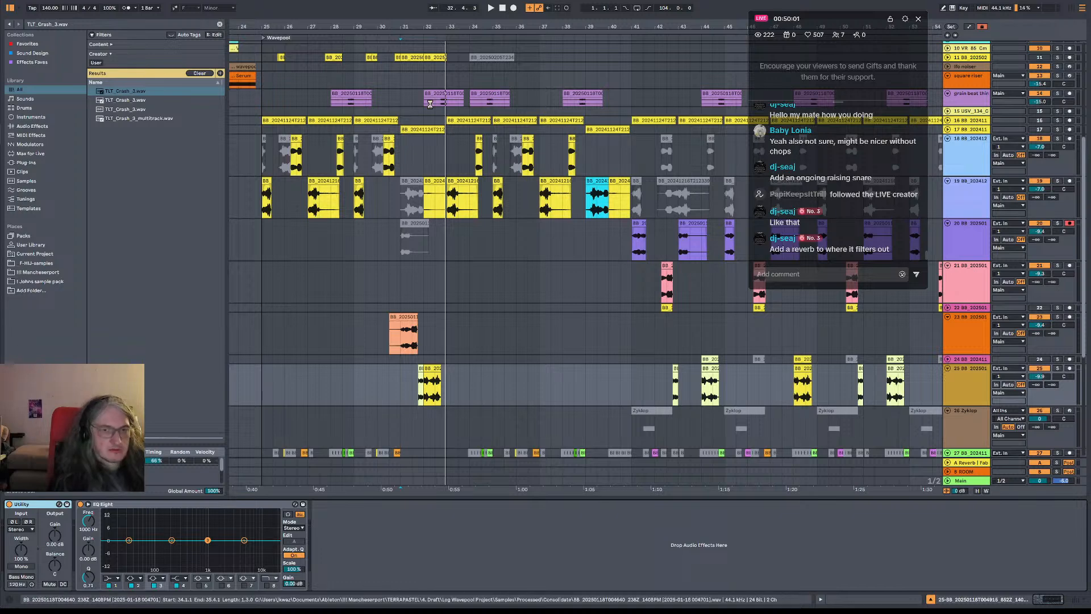
key("ctrl+shift+s")
key("Return")
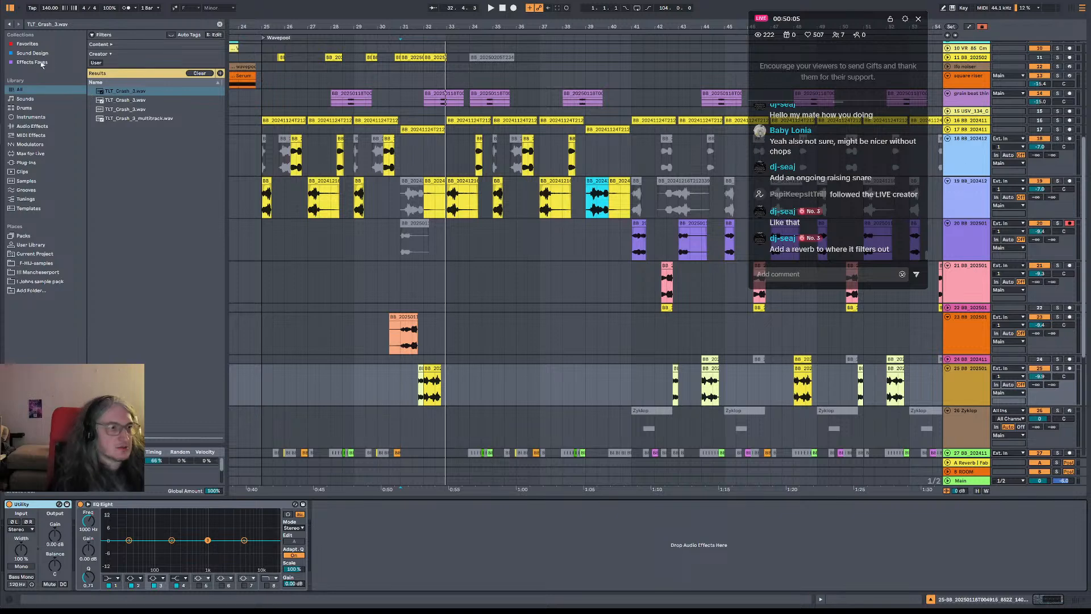
left_click(34, 44)
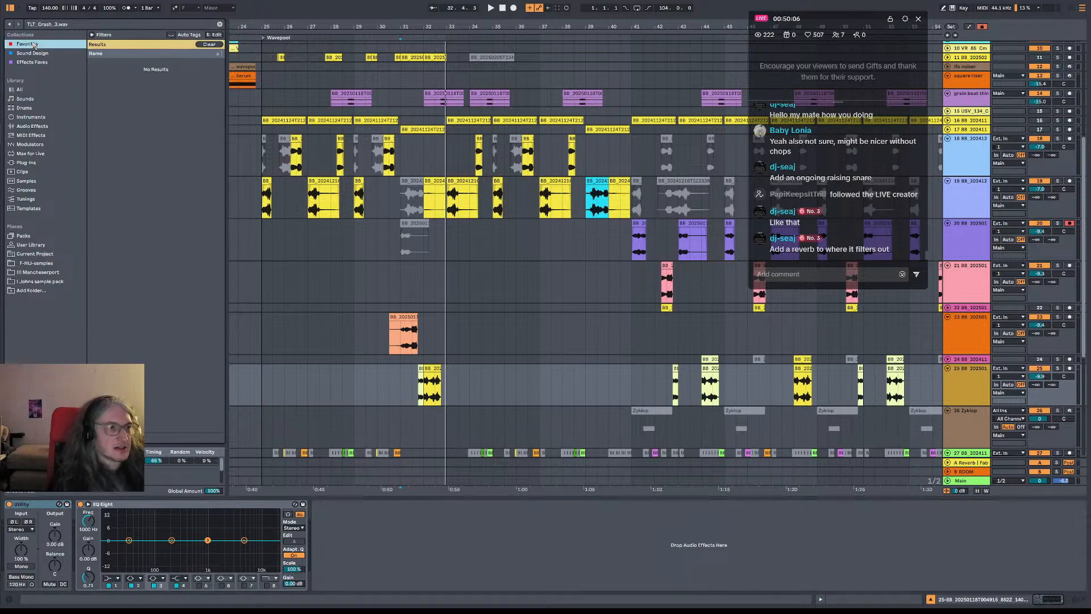
left_click(220, 26)
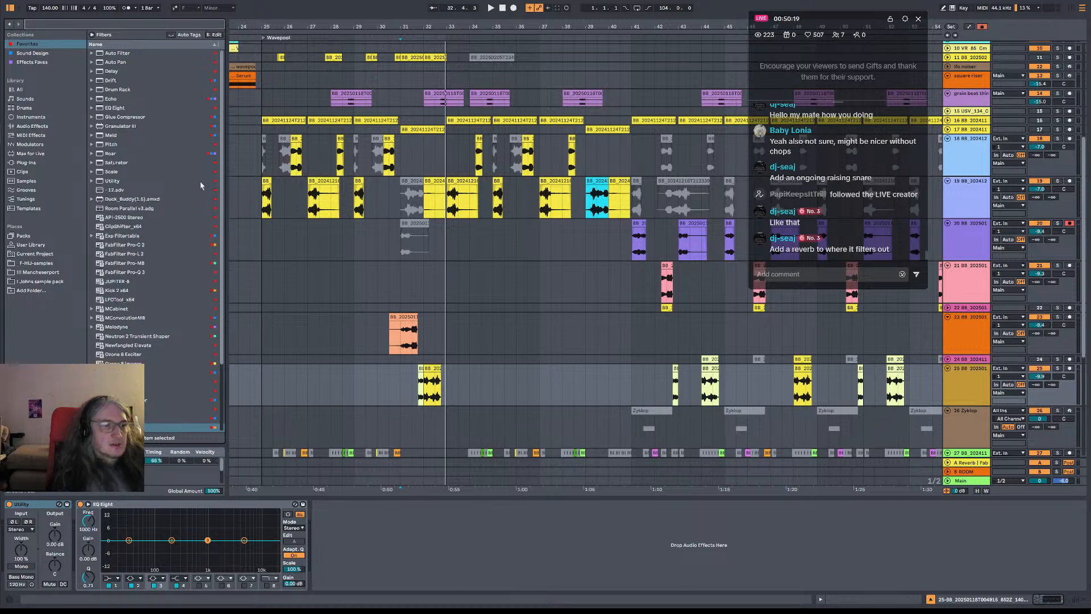
scroll(152, 390, "down", 3)
left_click(148, 391)
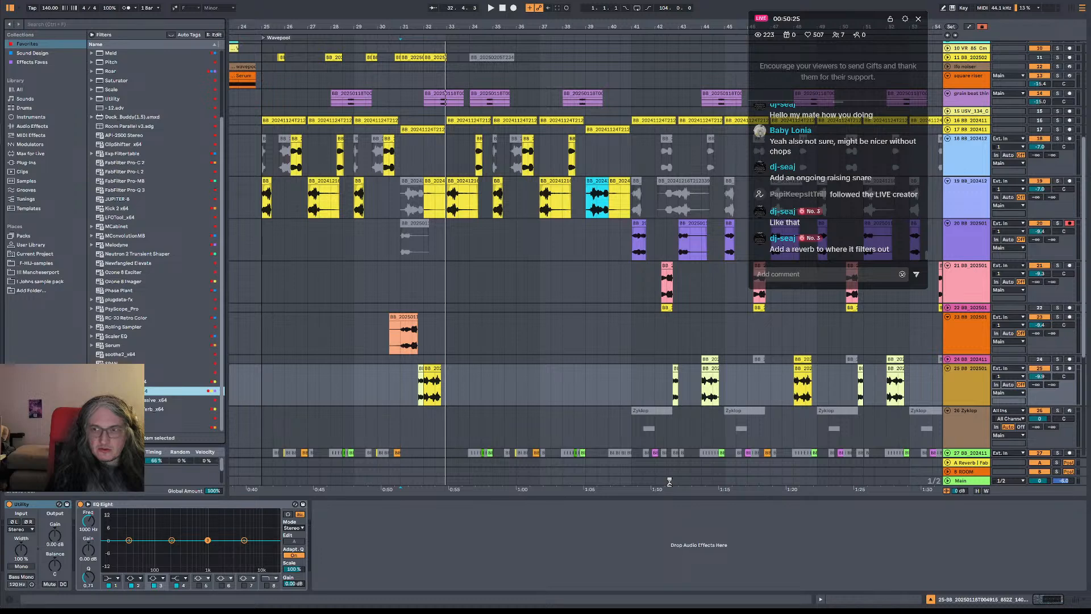
Set ValhallaRoom's mix to 0% and decay to 8.80 s while playing from bar 31, close its window and switch the device off
left_click_drag(415, 378, 428, 309)
key("space")
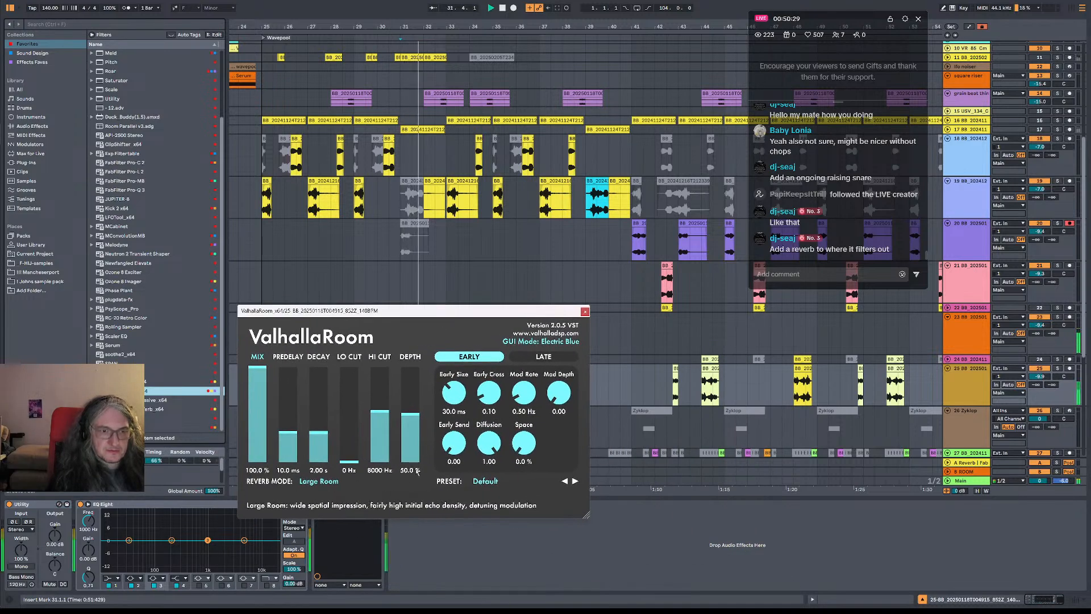
left_click_drag(254, 433, 255, 472)
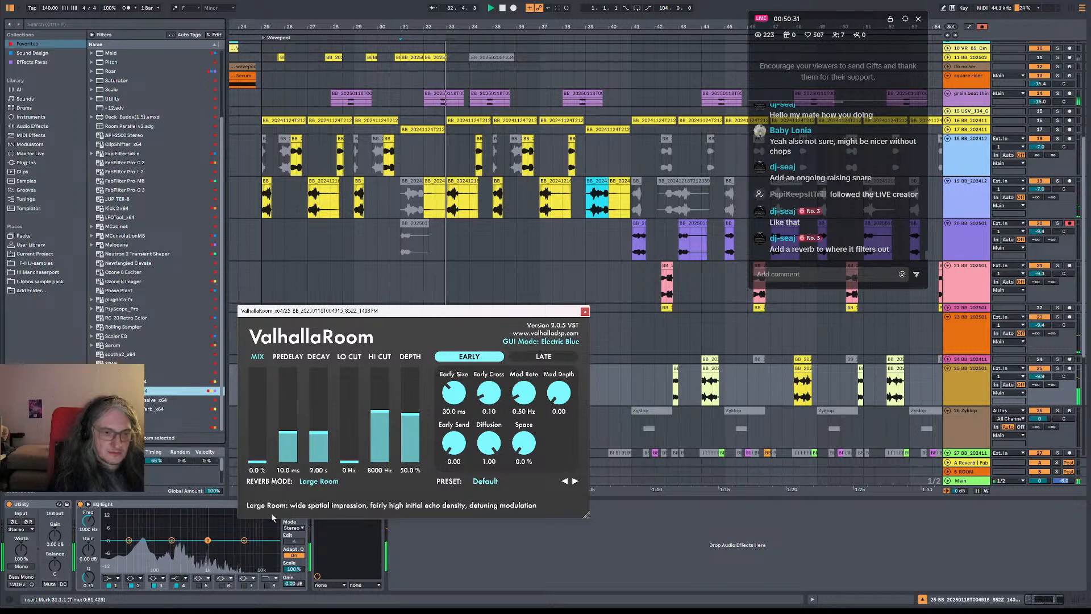
left_click_drag(321, 434, 324, 419)
left_click_drag(257, 463, 240, 607)
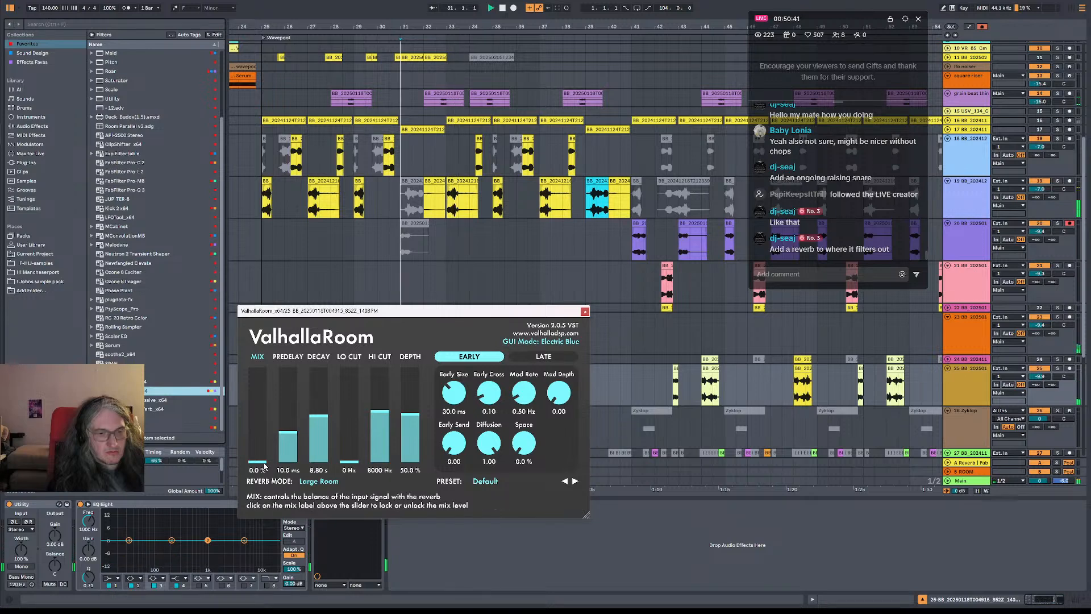
left_click_drag(259, 461, 284, 481)
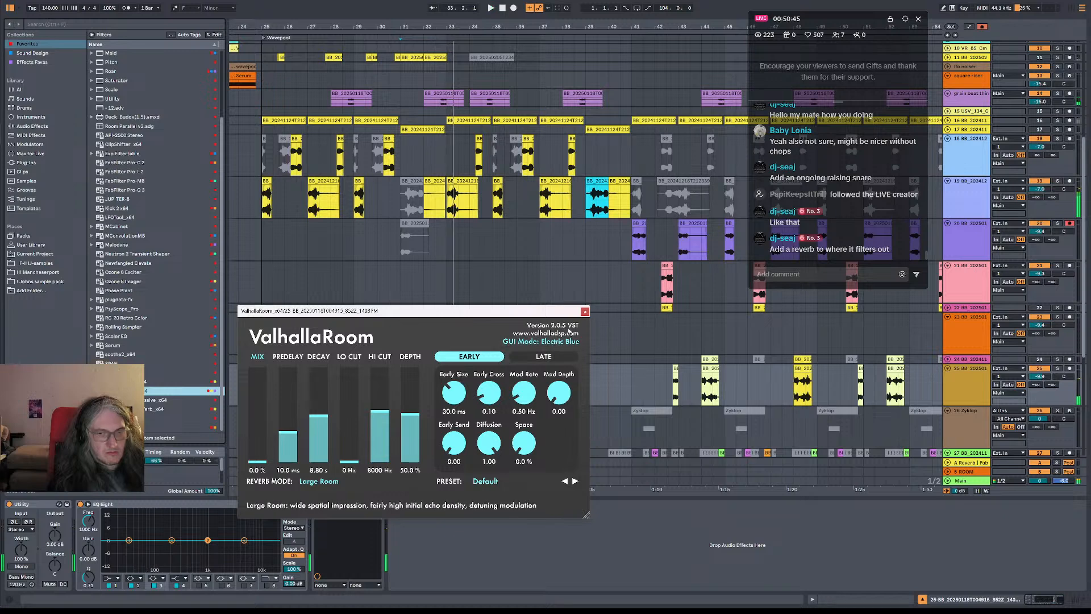
left_click(585, 311)
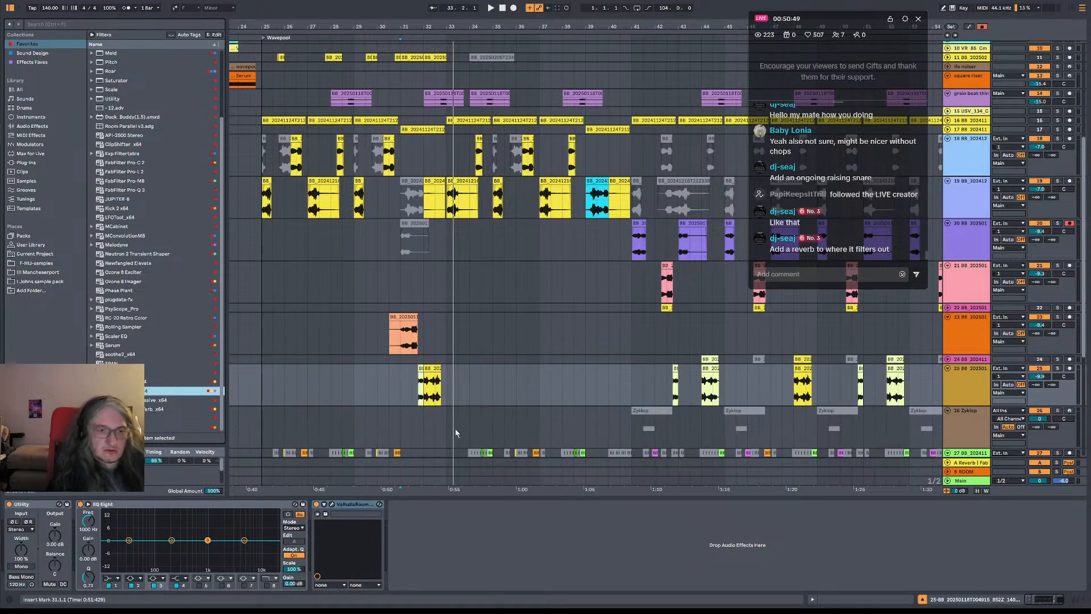
left_click(319, 509)
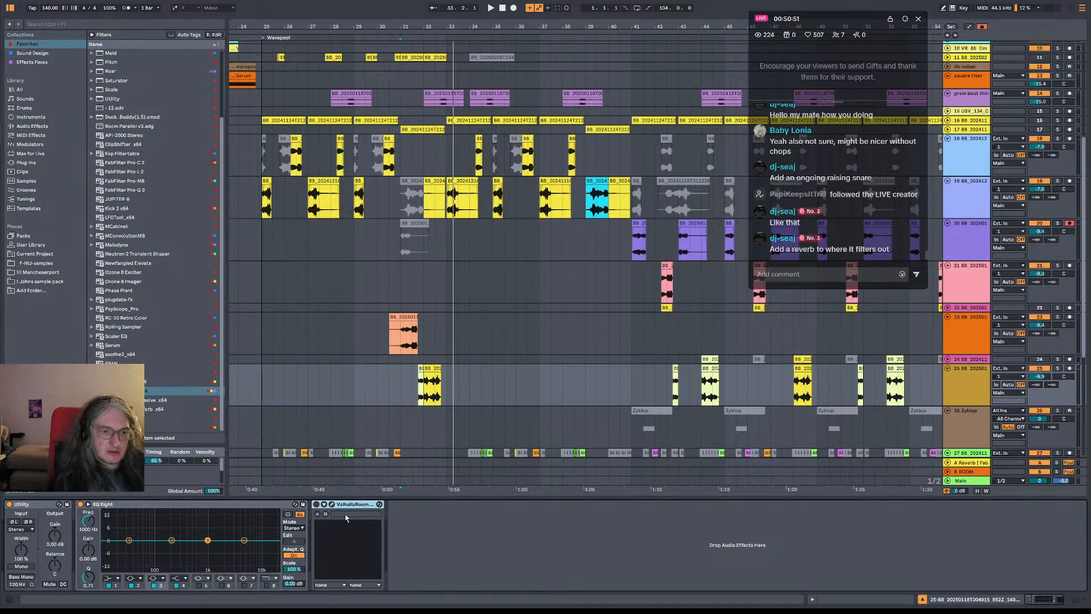
Play the drop from about bar 26 into bar 31 and place the insert marker at bar 31 on the Crisp Kit track
scroll(454, 285, "up", 5)
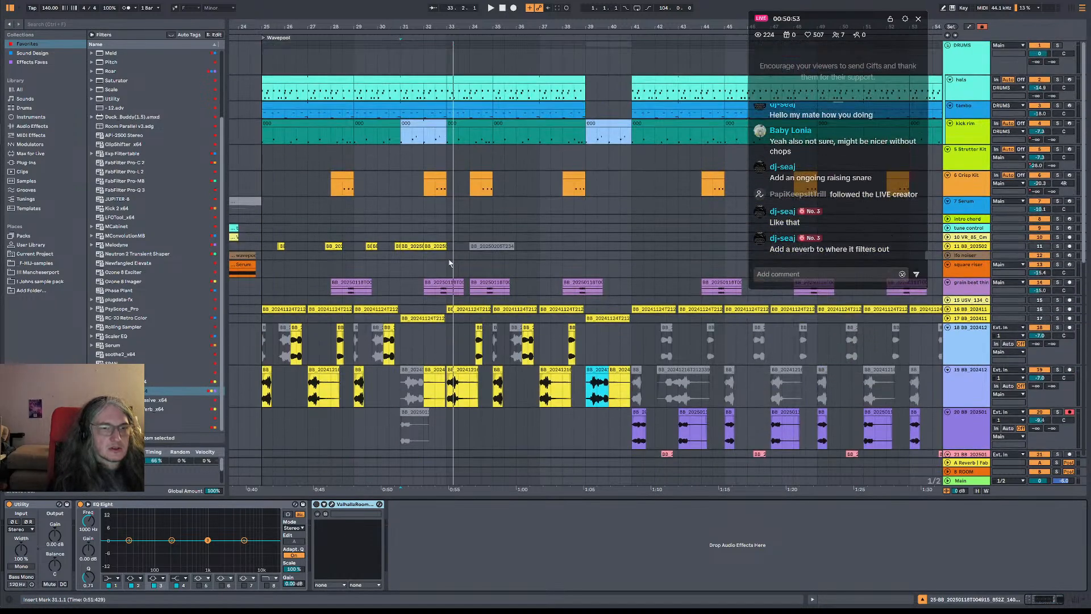
scroll(414, 222, "up", 3)
left_click_drag(429, 212, 628, 209)
right_click(459, 51)
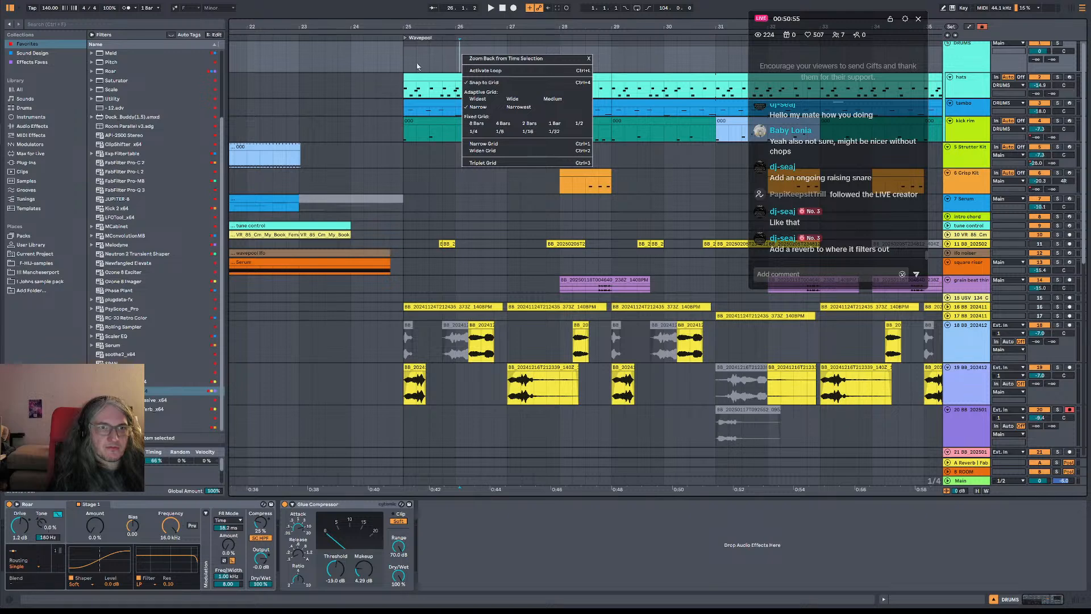
left_click(429, 27)
key("space")
left_click_drag(490, 25, 446, 6)
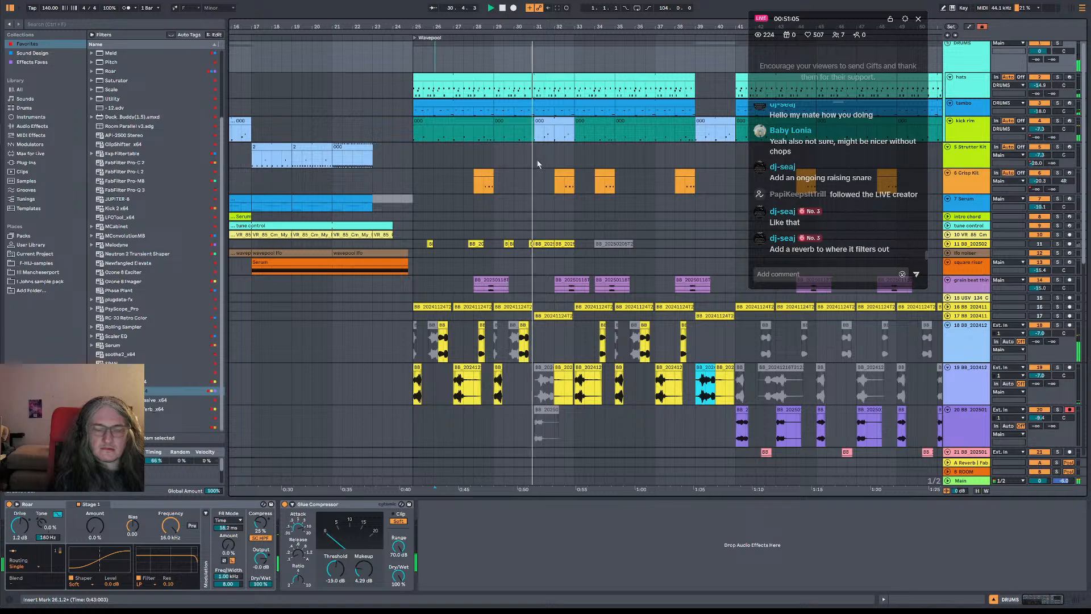
key("space")
left_click_drag(543, 27, 535, 186)
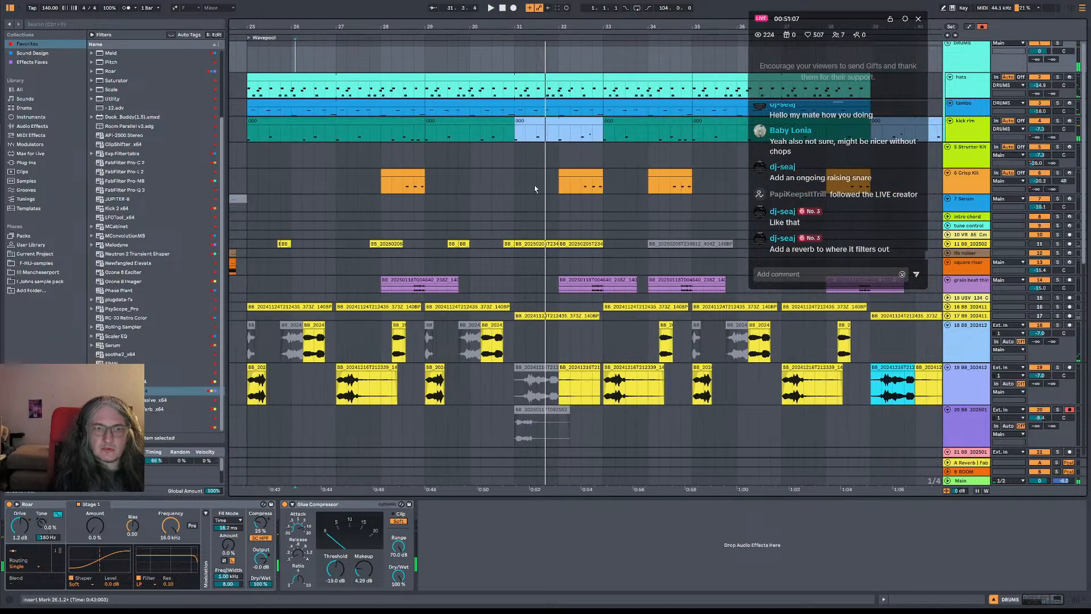
left_click(514, 182)
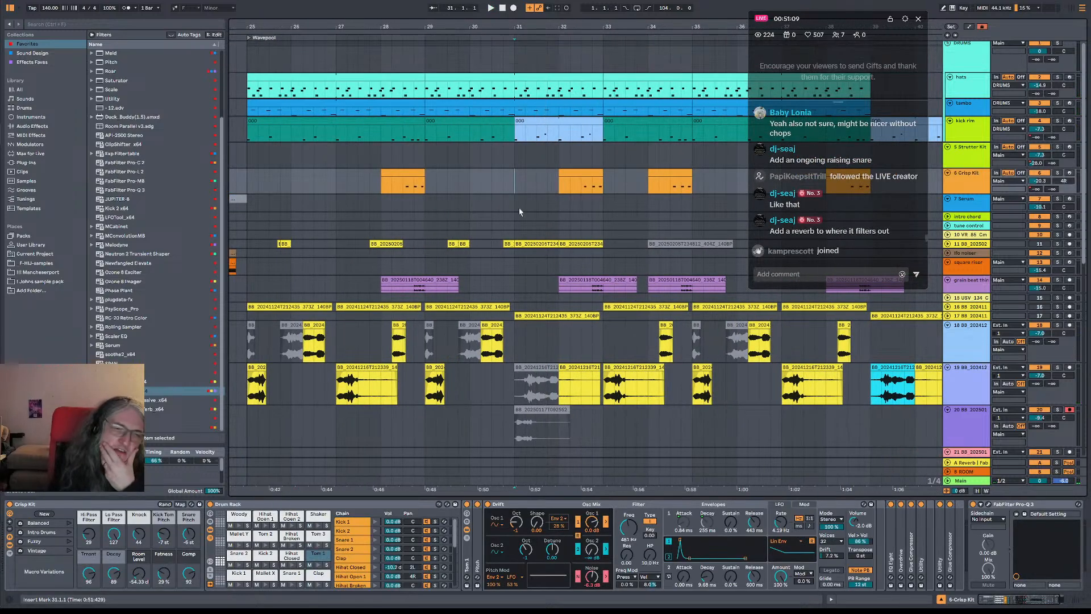
Deactivate the clip at 30.3 on track 23 and copy the first half bar of track 19's bar 27 clip to bar 31
scroll(516, 219, "down", 3)
scroll(432, 284, "down", 1)
scroll(431, 284, "left", 2)
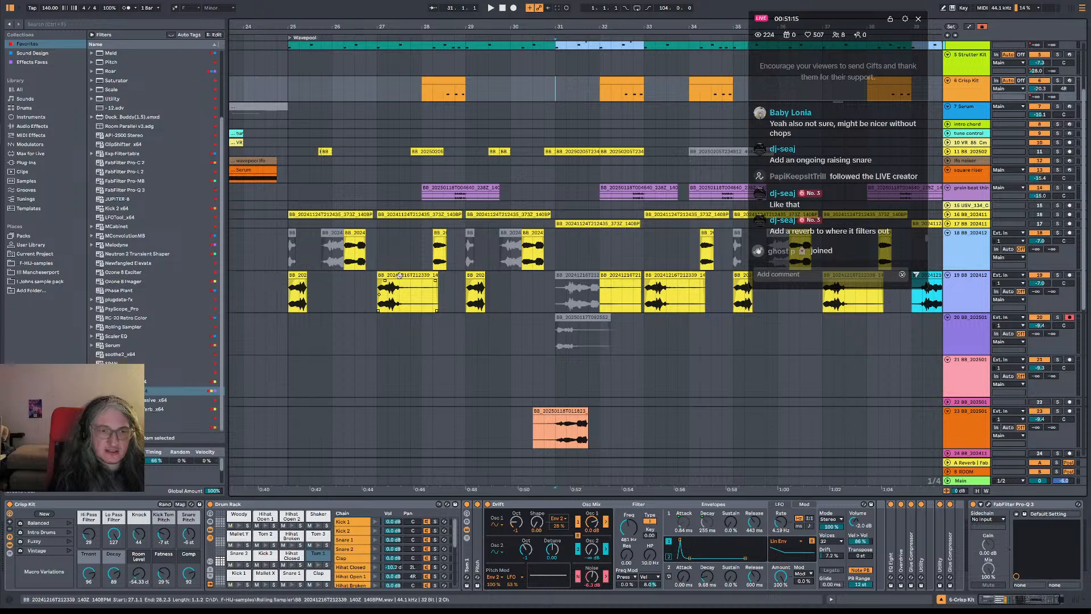
scroll(568, 317, "down", 4)
left_click(568, 316)
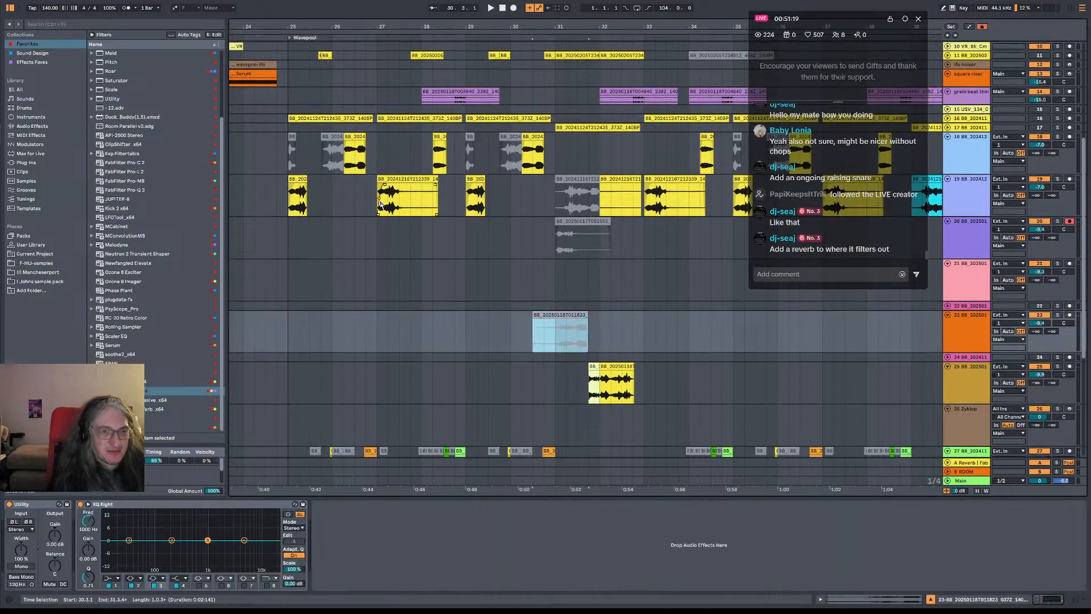
left_click_drag(377, 192, 564, 186)
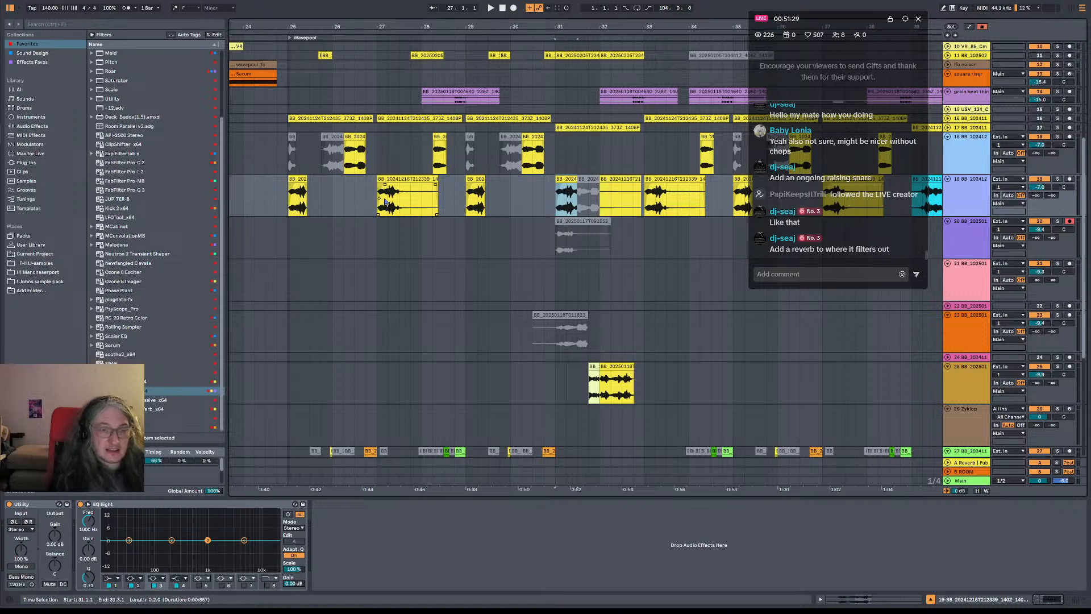
left_click_drag(592, 28, 587, 12)
key("space")
Replace the chop at bar 31 on track 19 with a copy of the bar 29 clip and play from bar 25
left_click_drag(480, 191, 565, 181)
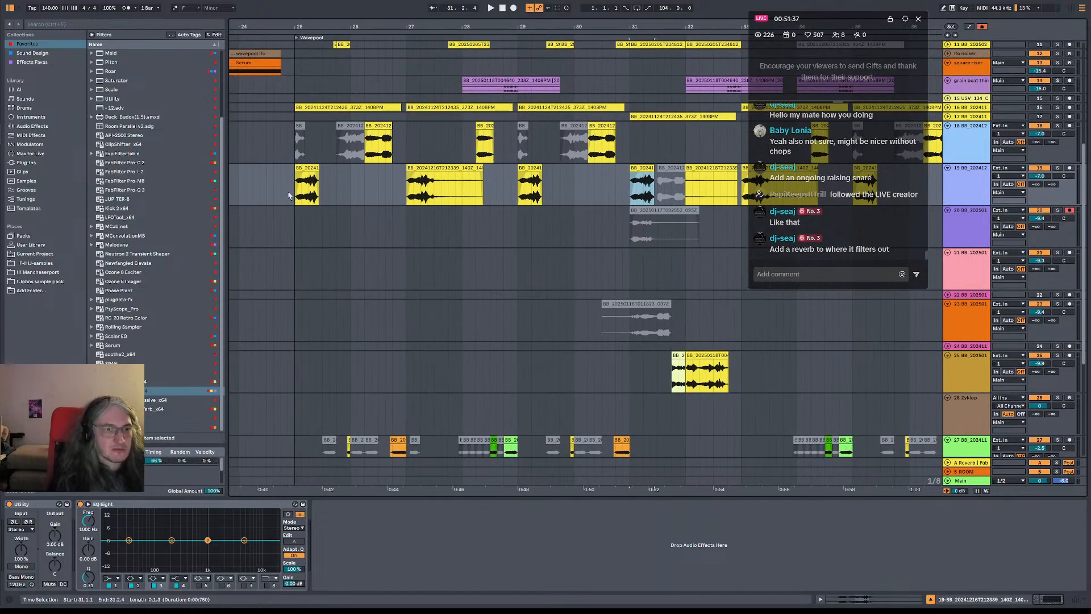
left_click(288, 194)
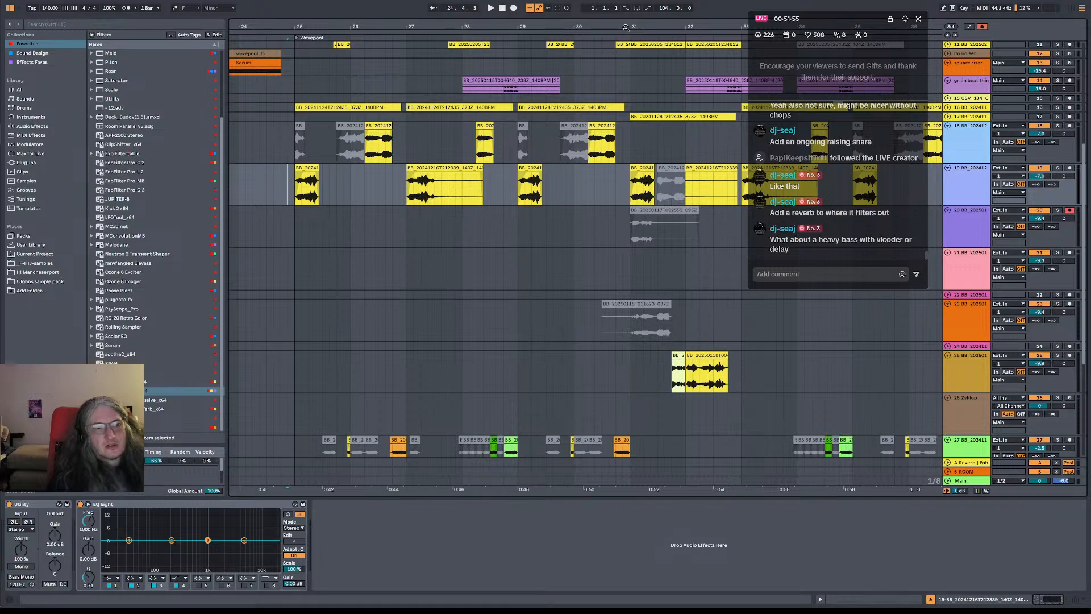
left_click_drag(624, 28, 538, 36)
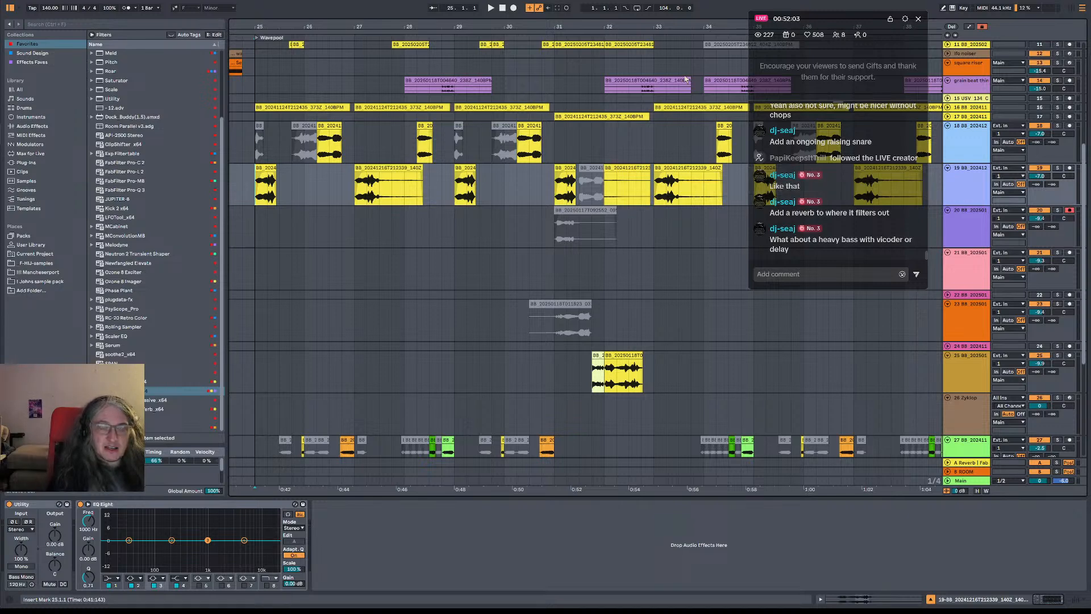
left_click_drag(582, 25, 570, 27)
key("space")
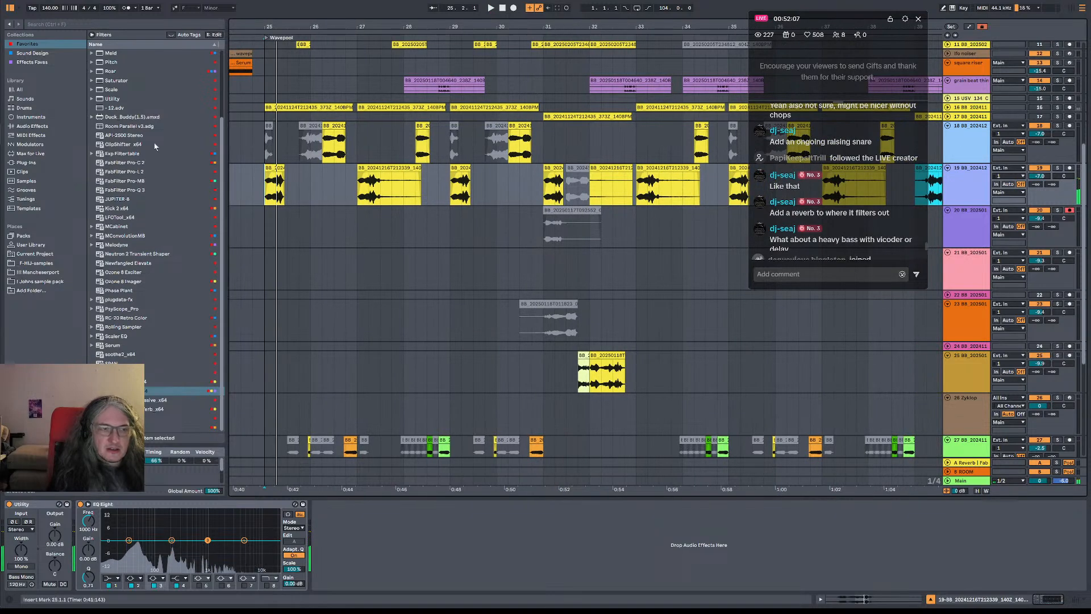
left_click(254, 187)
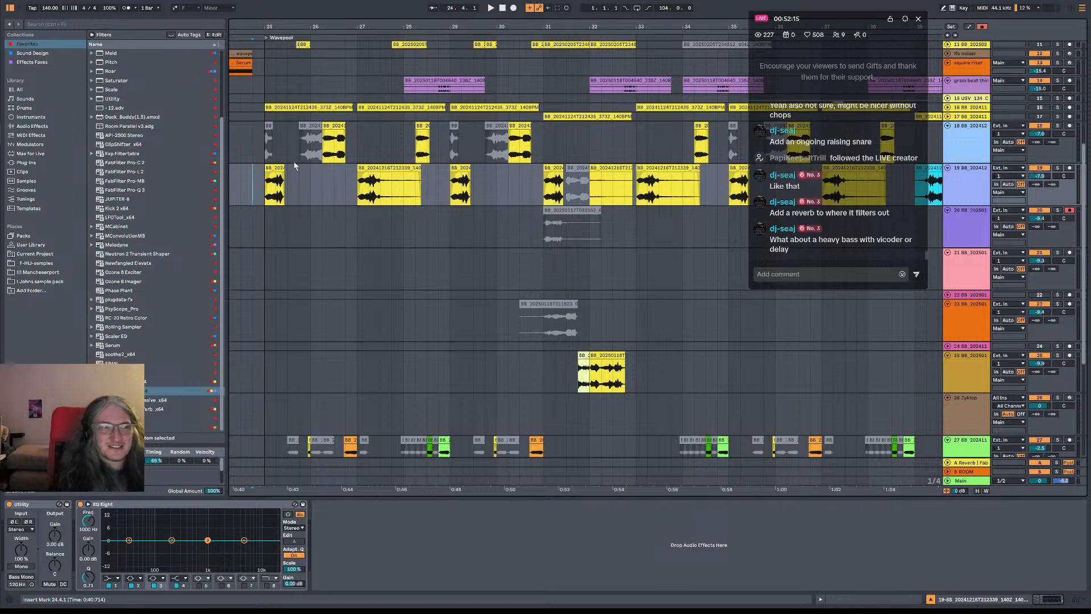
Play the chop pattern from bar 25 and from 30.3 through bar 33
left_click_drag(315, 26, 401, 7)
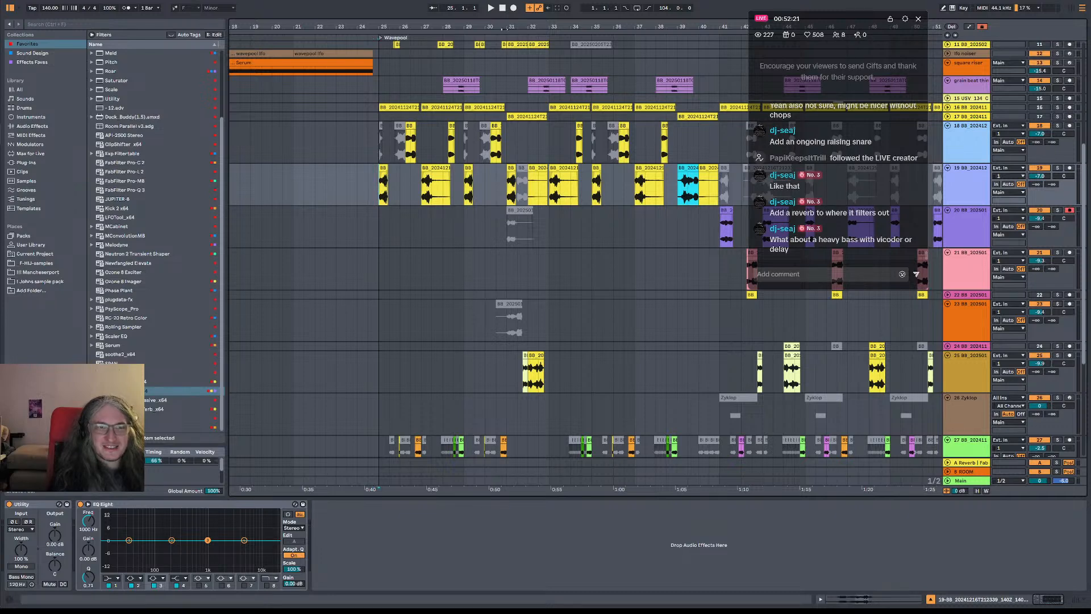
key("space")
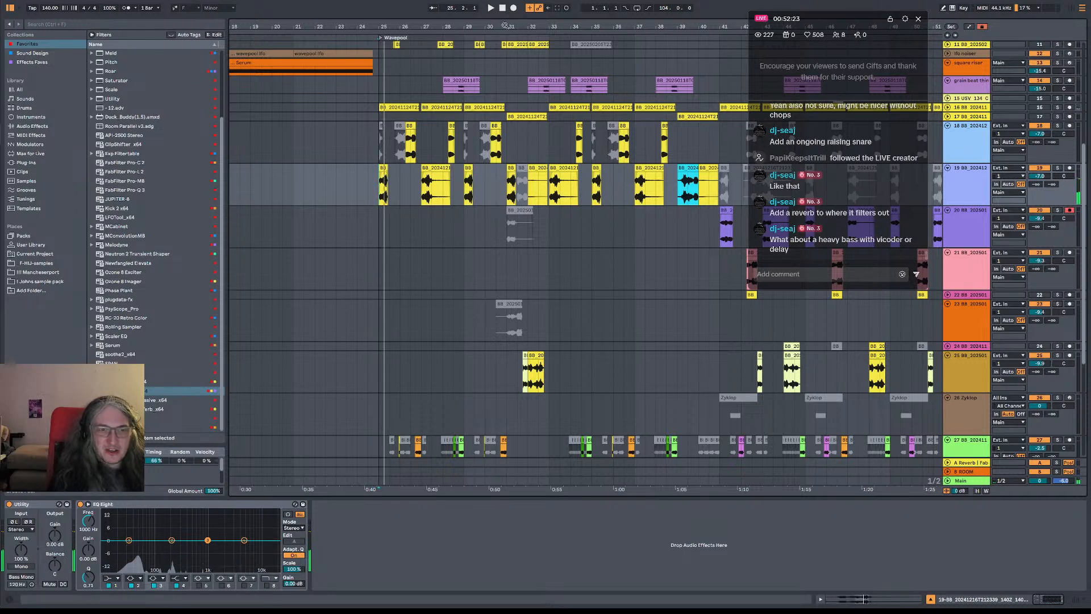
key("space")
left_click(496, 189)
key("space")
key("space")
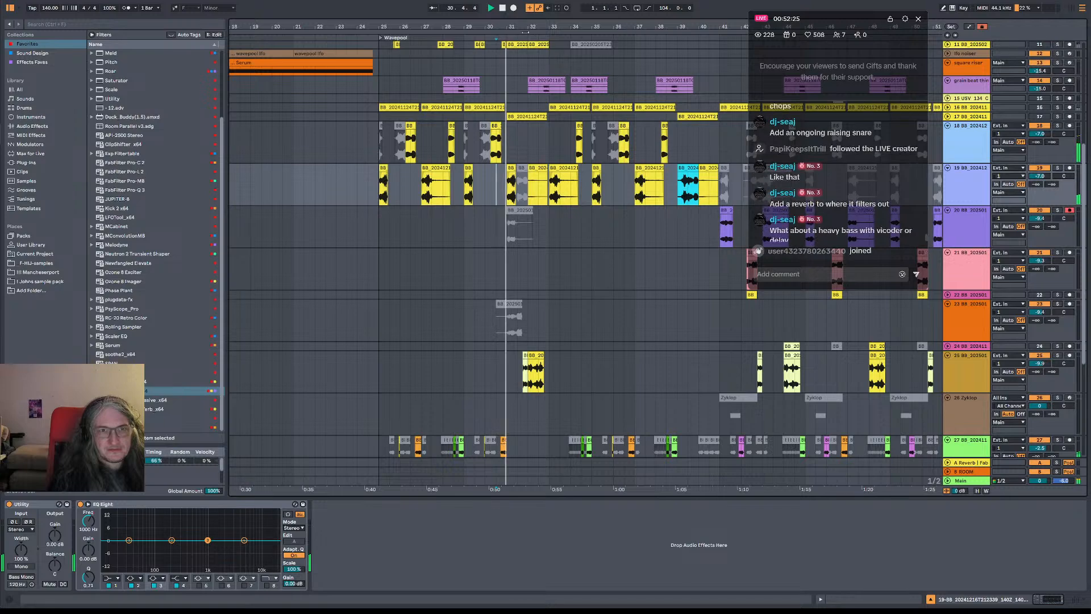
mouse_move(521, 23)
left_mouse_down()
mouse_move(519, 89)
mouse_move(508, 39)
left_mouse_up()
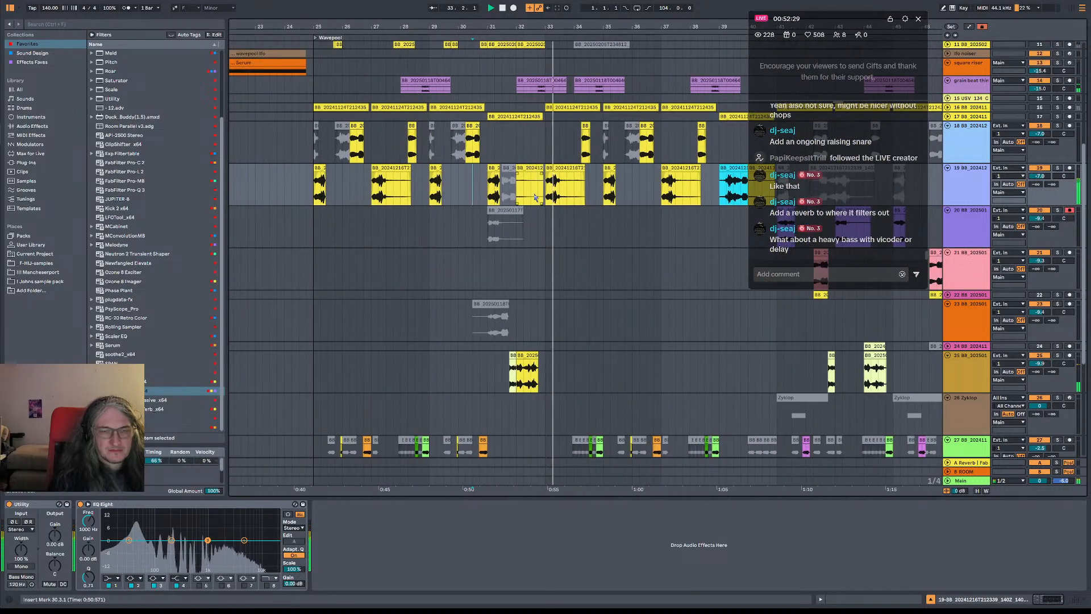
Undo the copied chops at bar 31 on track 19 and the deactivation of track 23's clip at 30.3
key("ctrl+z")
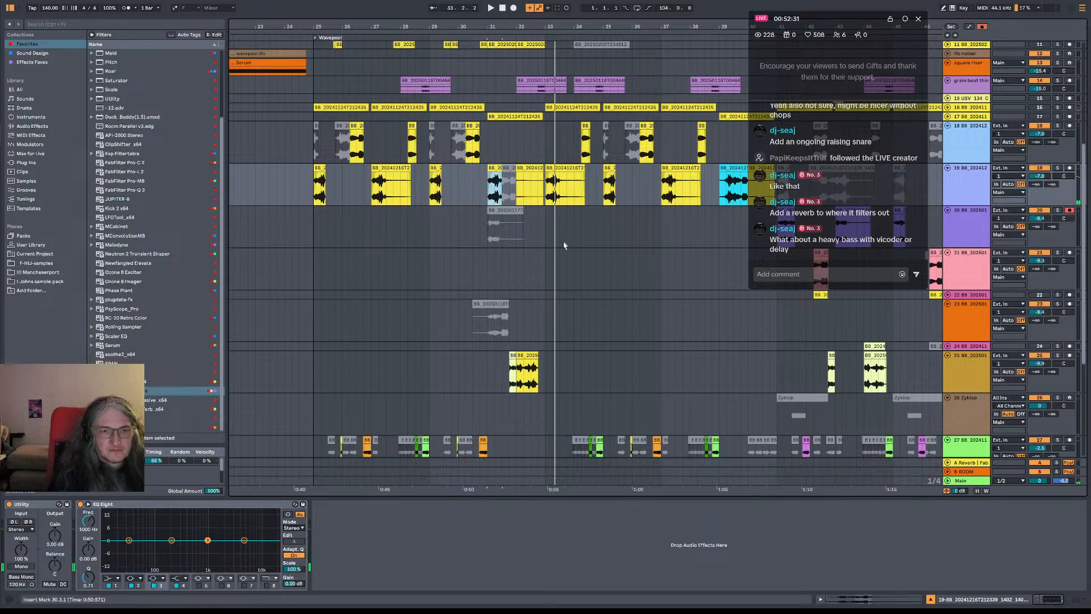
key("ctrl+z")
key("ctrl+z")
key("space")
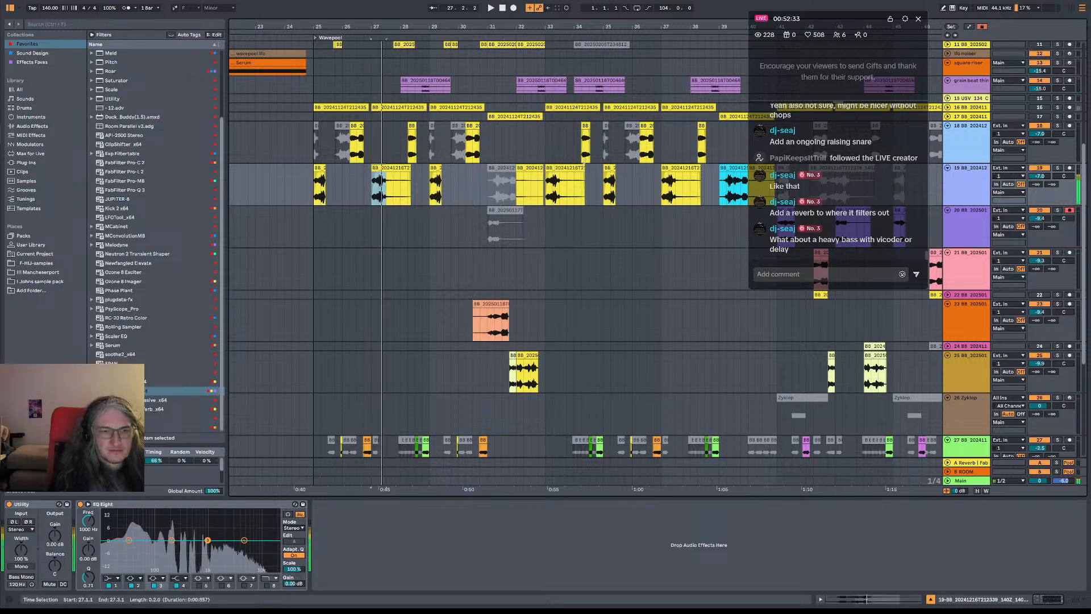
Deactivate the clips between bars 29 and 34 on tracks 23 and 25
scroll(530, 267, "down", 2)
scroll(523, 267, "up", 2)
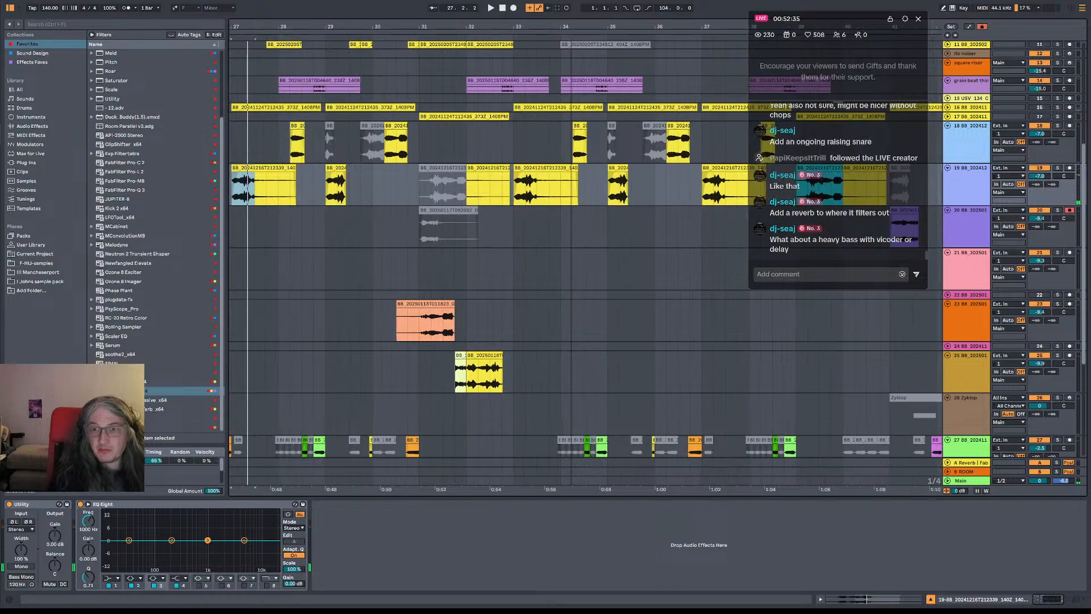
scroll(520, 266, "down", 3)
scroll(520, 266, "up", 1)
scroll(546, 266, "up", 1)
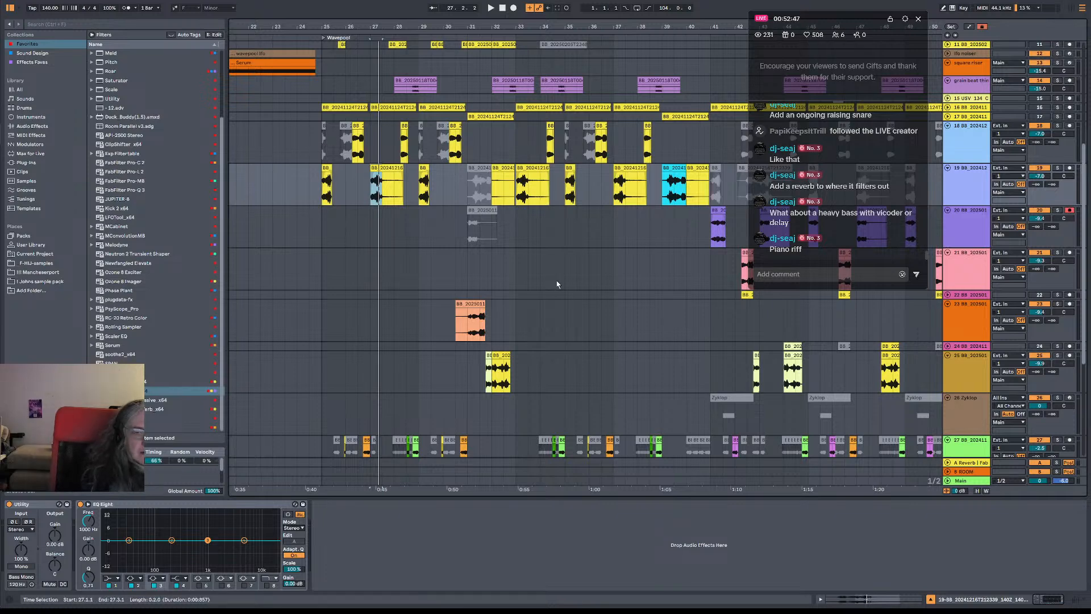
left_click_drag(457, 324, 532, 392)
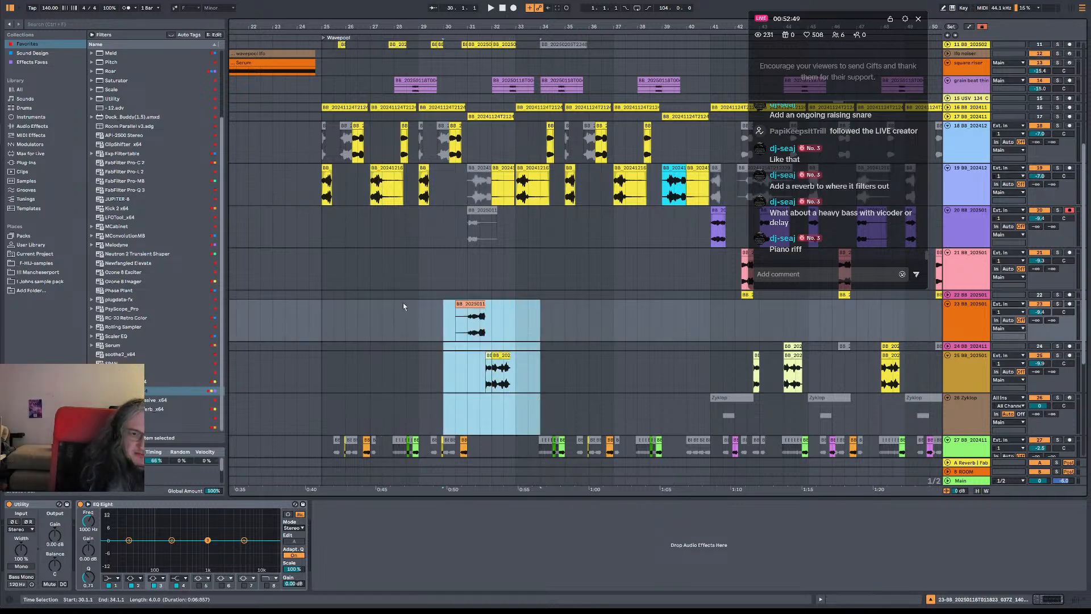
left_click_drag(408, 304, 537, 368)
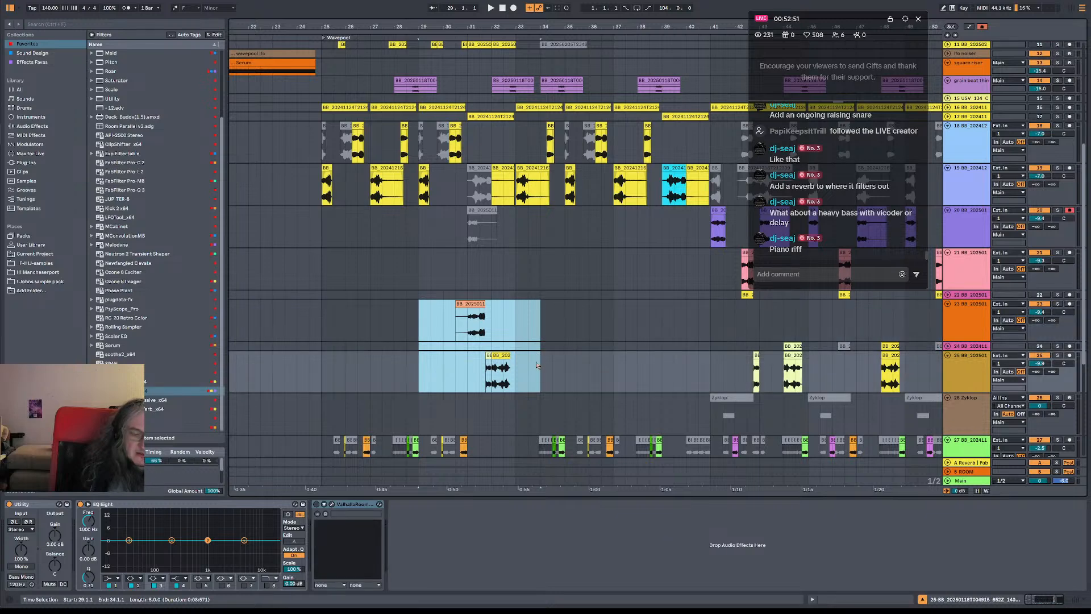
key("0")
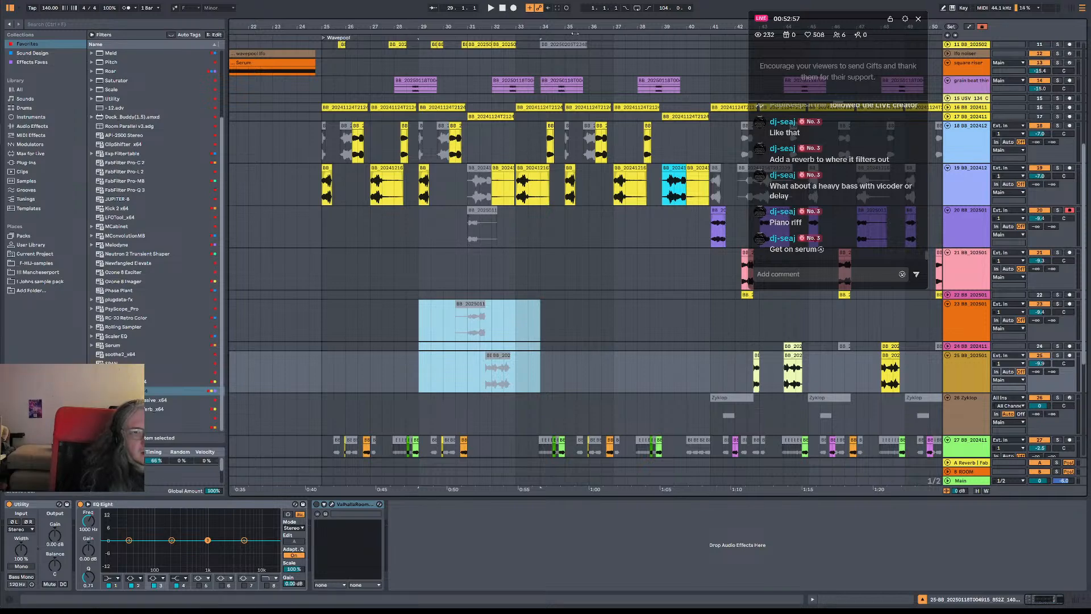
Look through the later arrangement for alternative chop sections and play from bar 89
left_click_drag(570, 27, 364, 7)
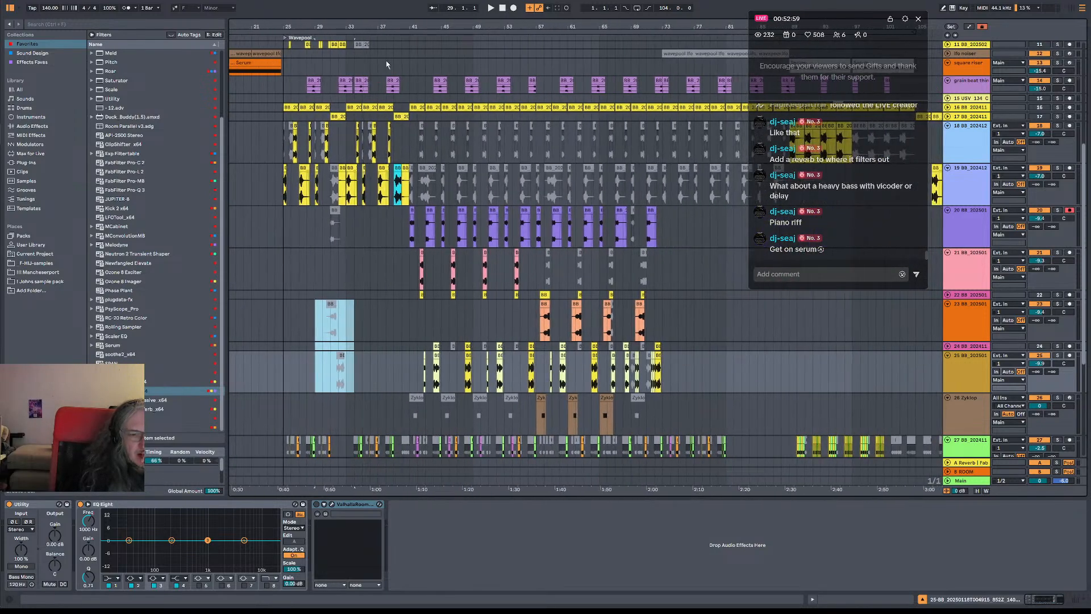
scroll(487, 291, "down", 2)
scroll(488, 292, "down", 2)
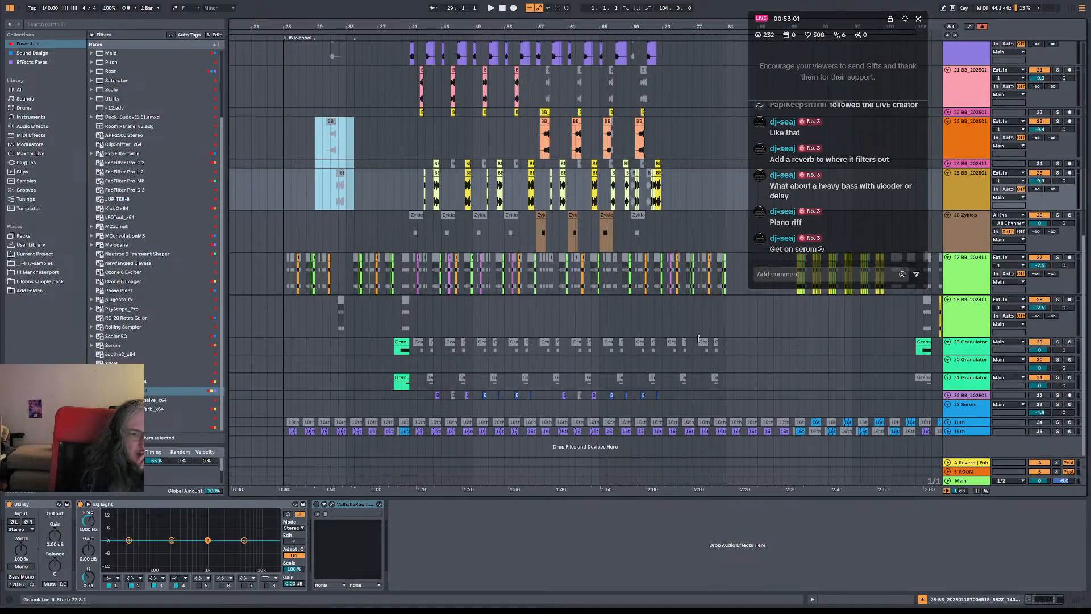
scroll(386, 374, "right", 5)
scroll(494, 185, "up", 3)
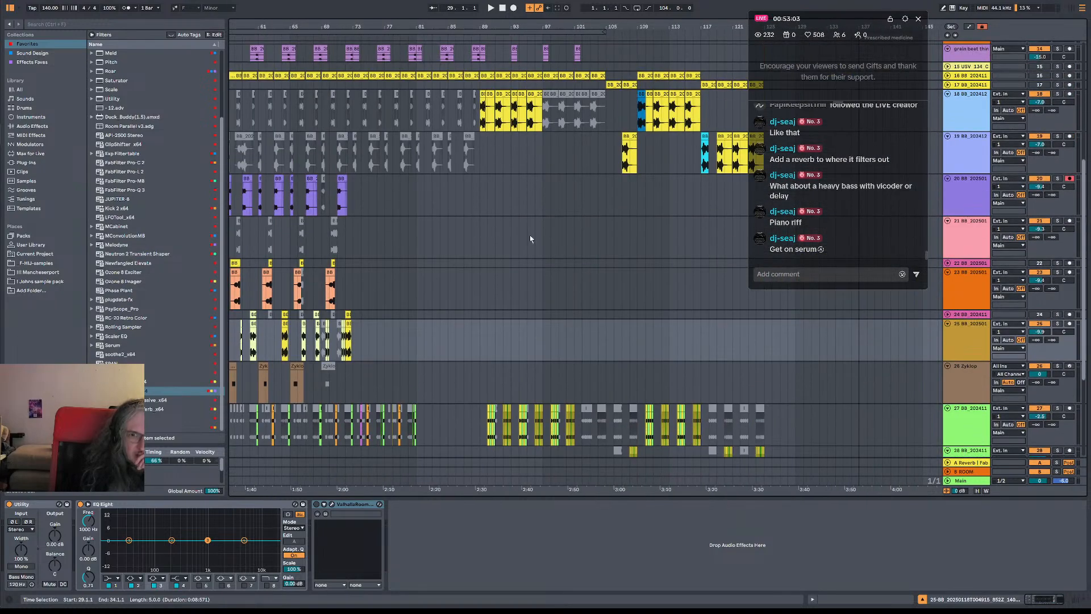
scroll(625, 262, "down", 2)
scroll(648, 239, "left", 5)
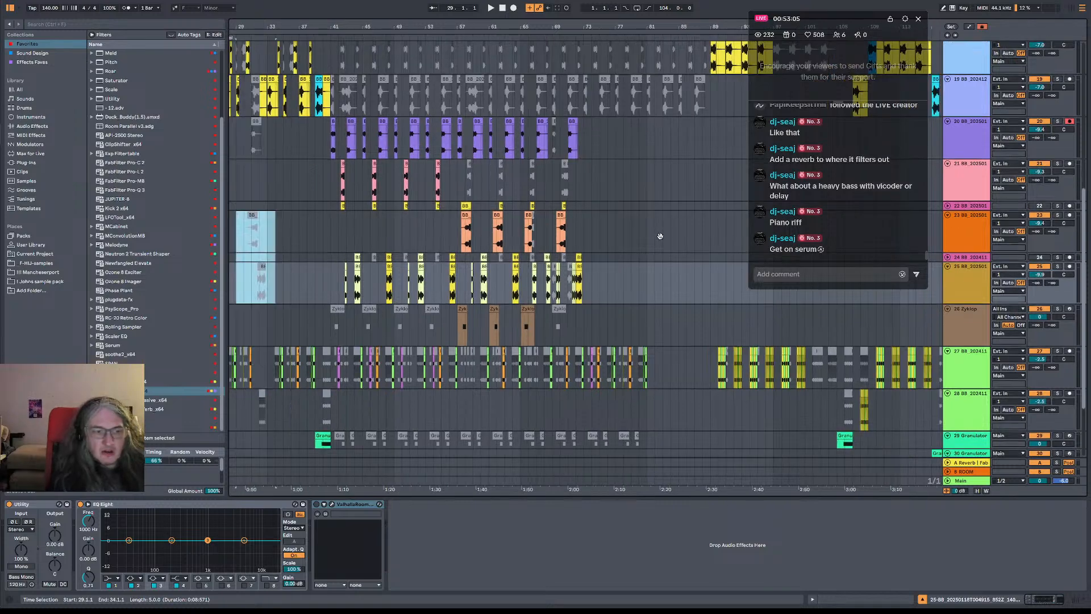
scroll(485, 235, "right", 3)
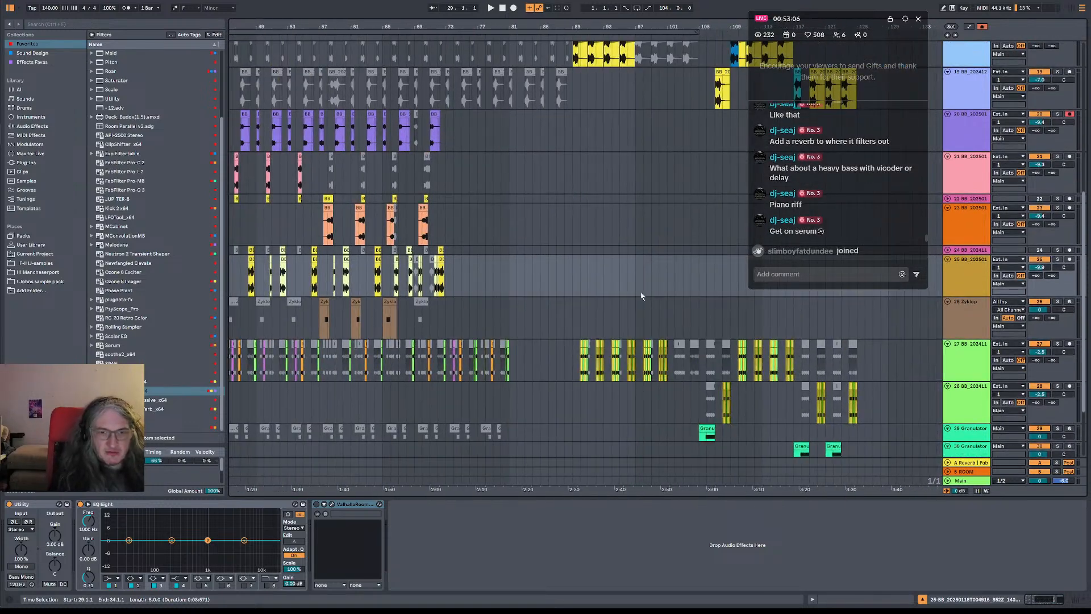
left_click(583, 50)
key("space")
scroll(588, 105, "up", 1)
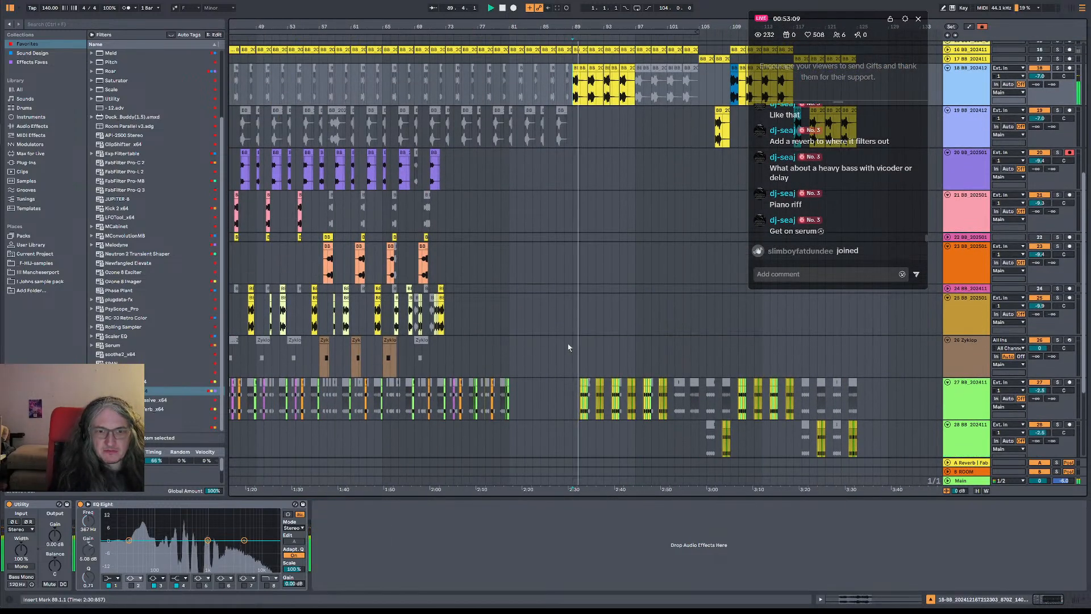
Copy the clips of bars 91 to 93 on tracks 18 to 27 and paste them at bar 31
left_click(589, 90)
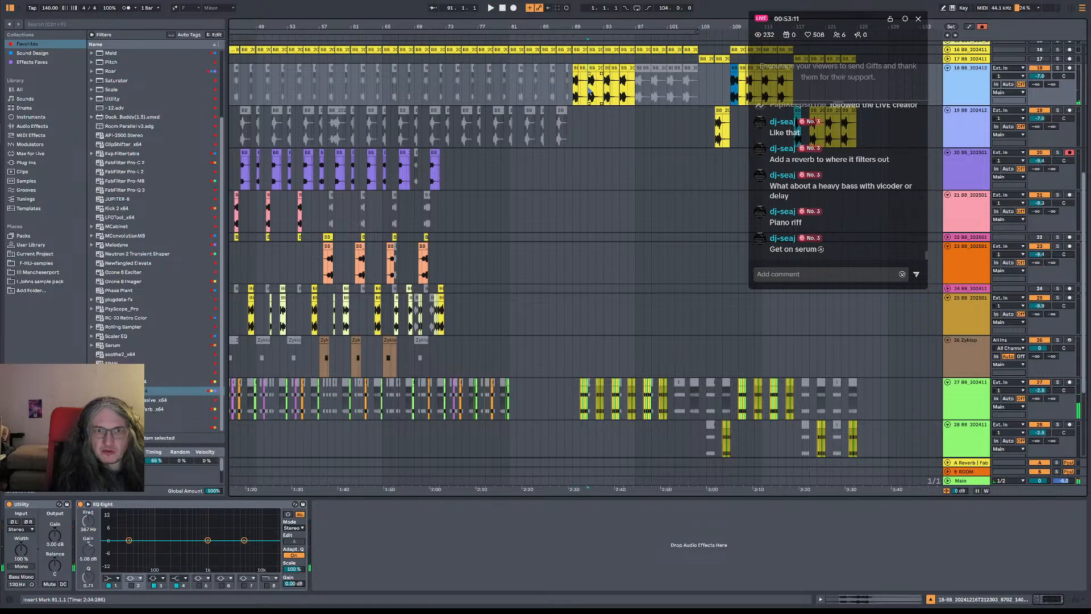
left_click_drag(589, 90, 603, 400)
key("space")
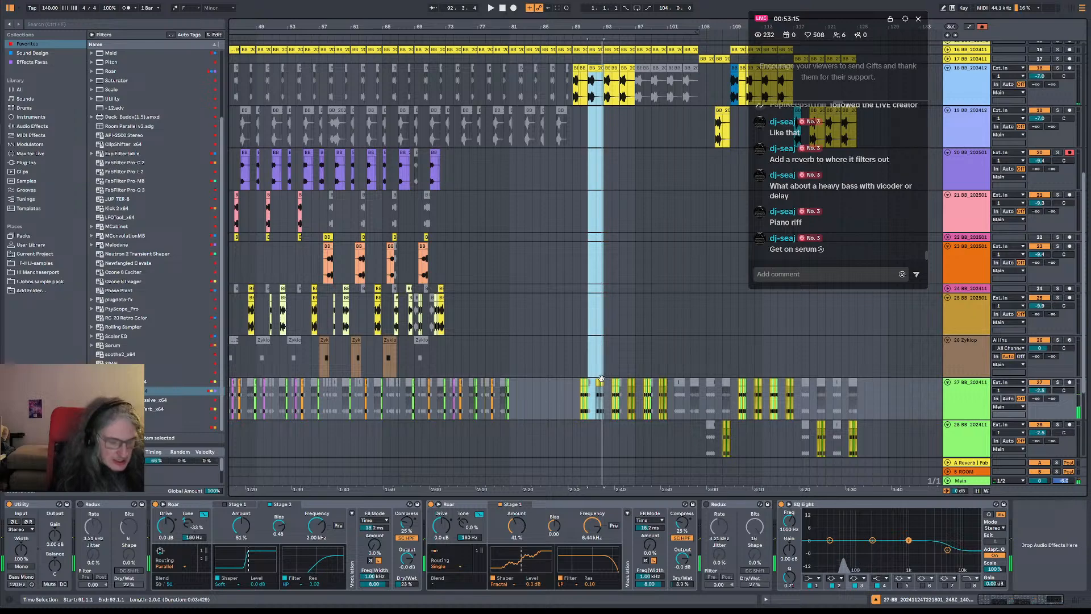
scroll(504, 219, "left", 10)
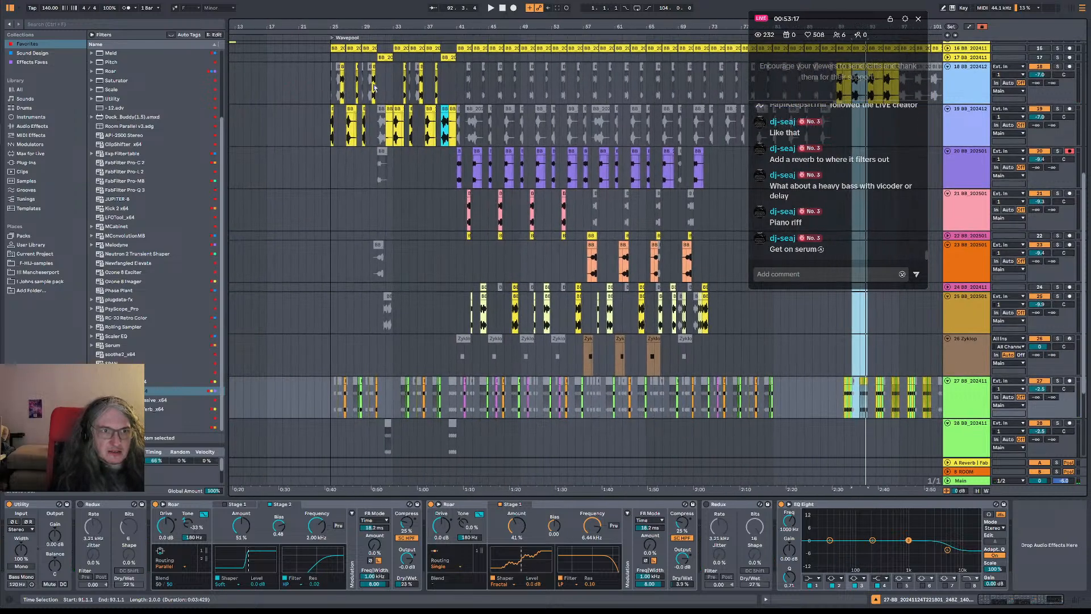
left_click(385, 89)
key("ctrl+v")
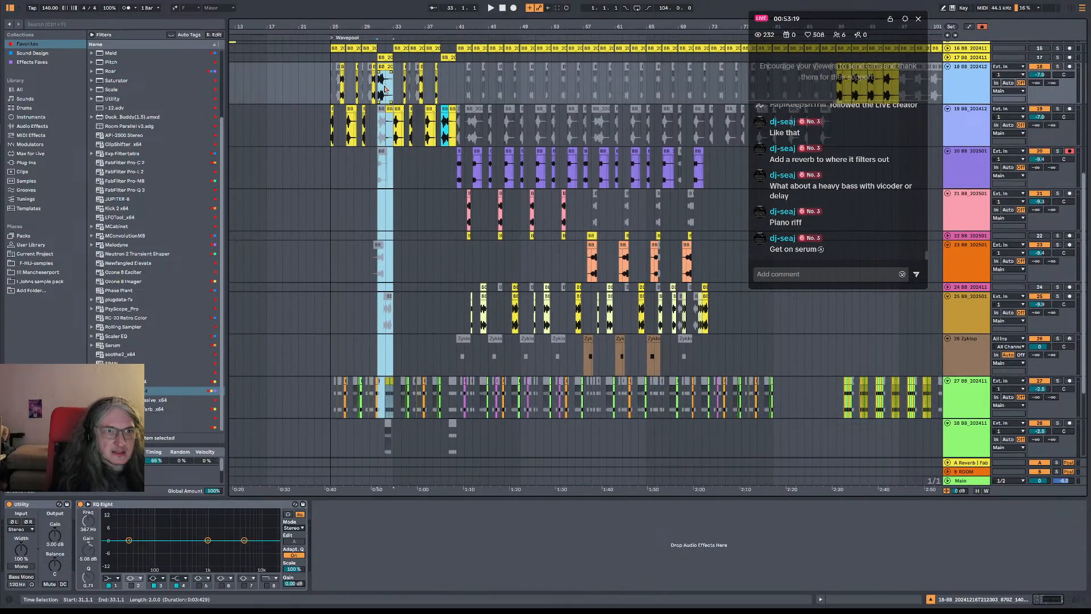
Play the arrangement from bar 30 to hear the section pasted at bar 31
left_click(370, 107)
key("space")
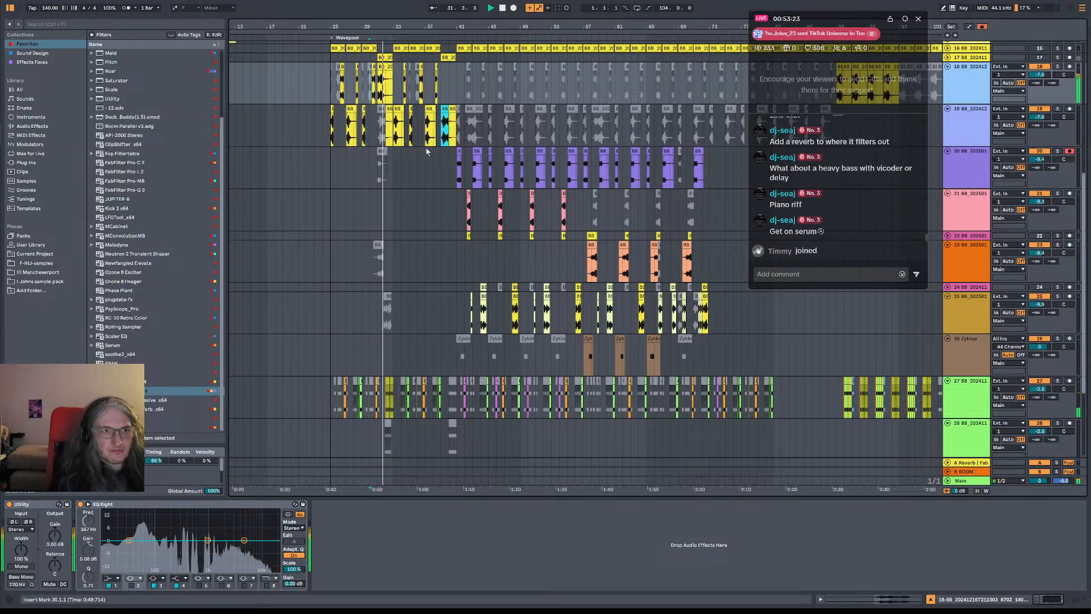
scroll(421, 114, "up", 1)
scroll(420, 116, "up", 4)
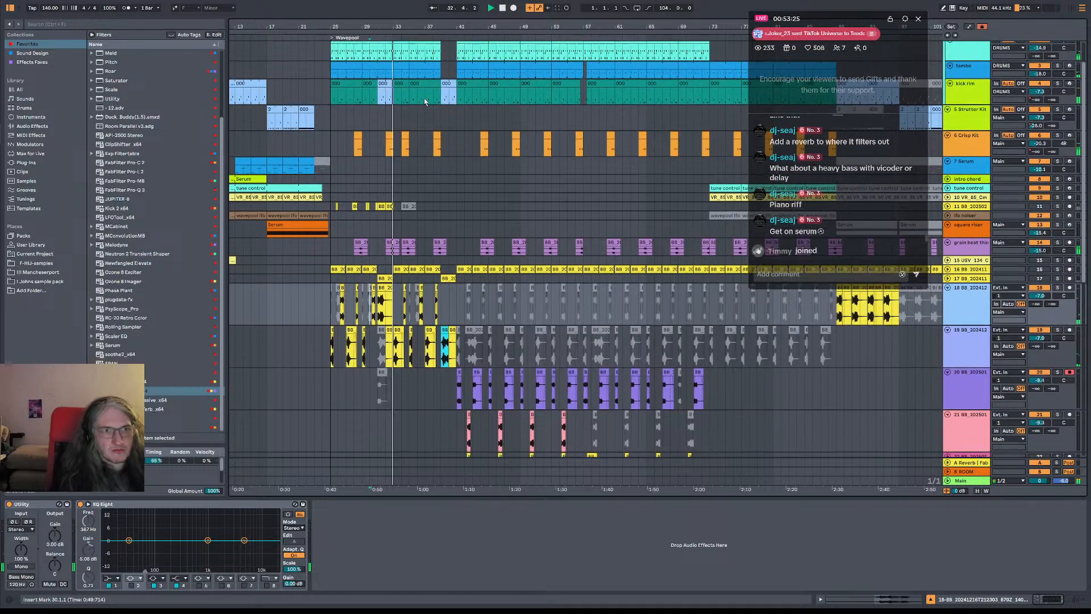
key("space")
Clear the hats between bars 31 and 33 and play the passage from bar 29
left_click_drag(391, 27, 391, 100)
left_click(267, 99)
key("space")
left_click_drag(267, 99, 334, 83)
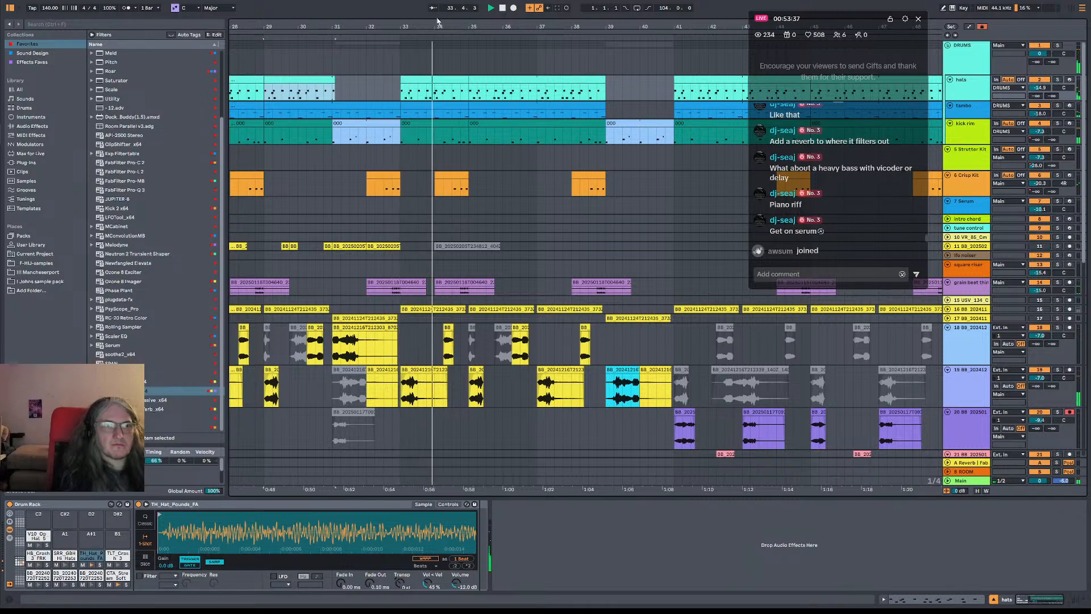
Listen on through bar 47 while examining the drum, chop and Granulator tracks
left_click_drag(440, 24, 443, 4)
scroll(482, 229, "down", 2)
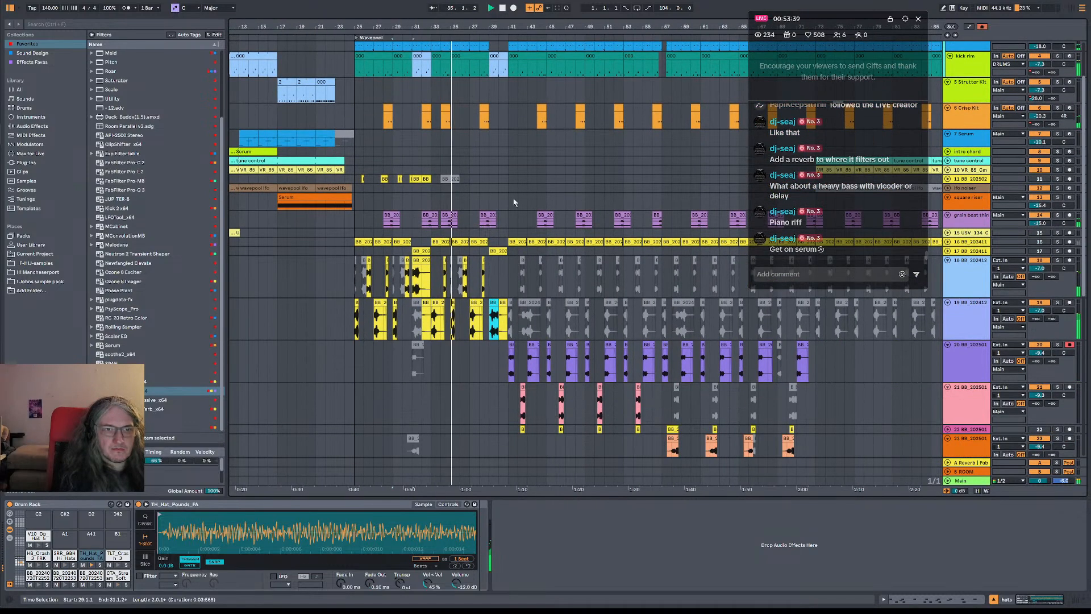
left_click_drag(544, 185, 485, 251)
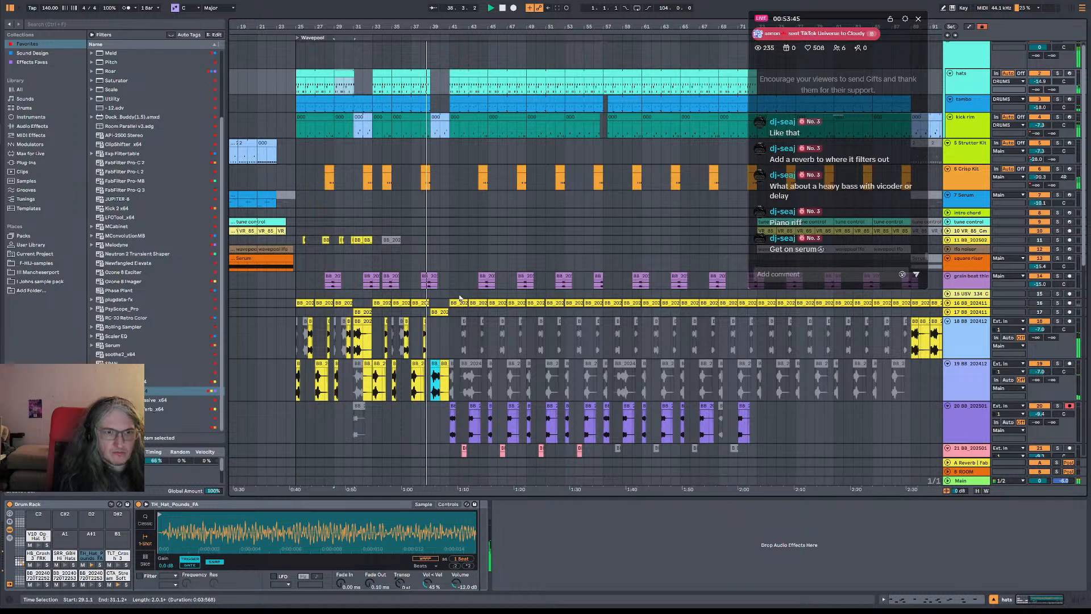
scroll(449, 310, "down", 2)
scroll(458, 305, "down", 2)
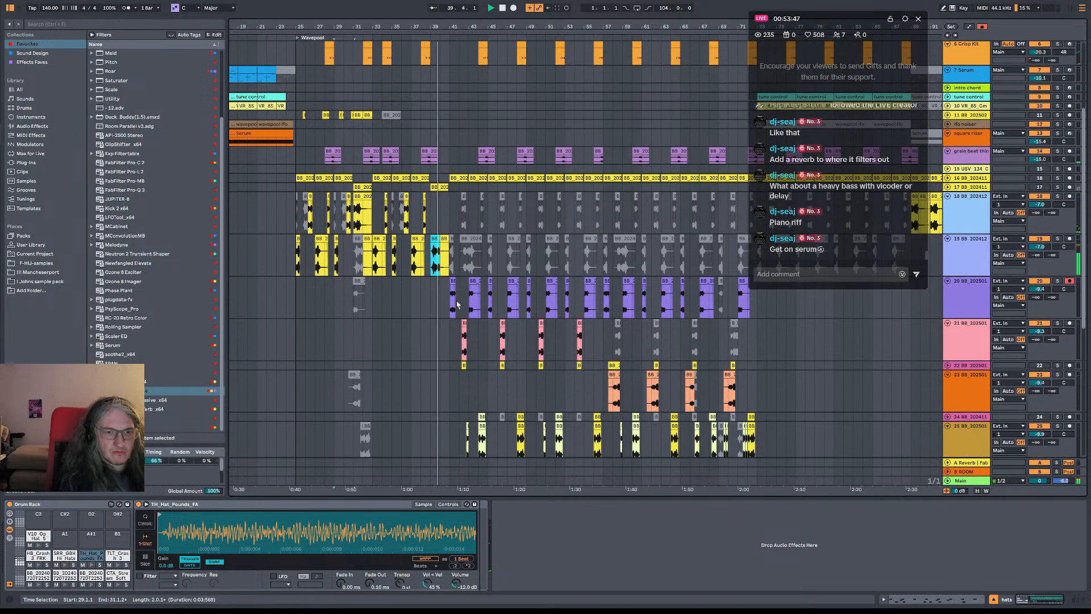
scroll(450, 262, "down", 2)
scroll(451, 262, "down", 2)
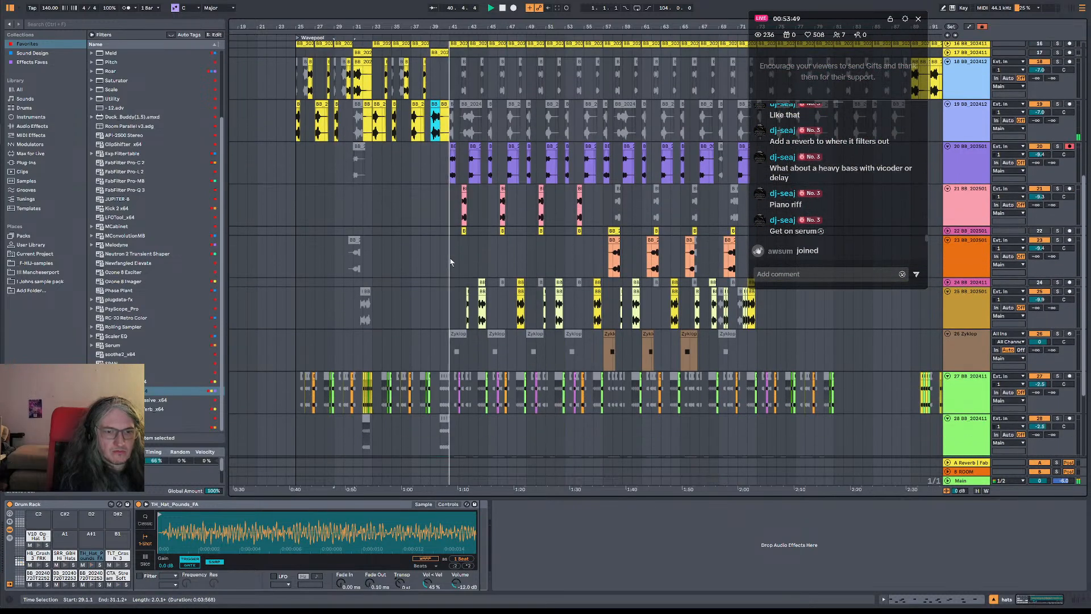
scroll(450, 262, "down", 2)
scroll(455, 262, "right", 2)
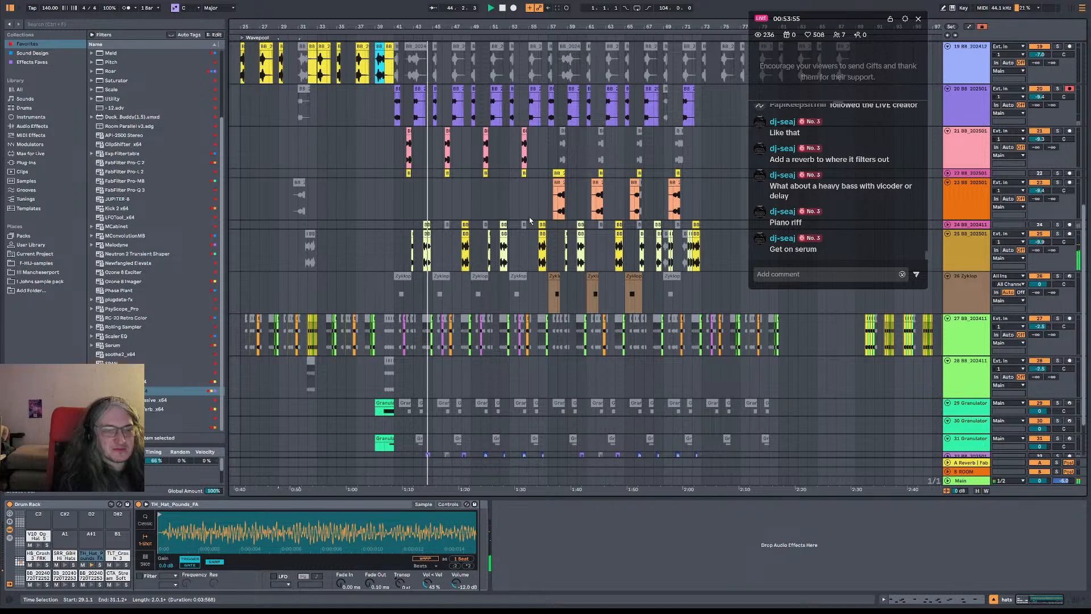
left_click(974, 98)
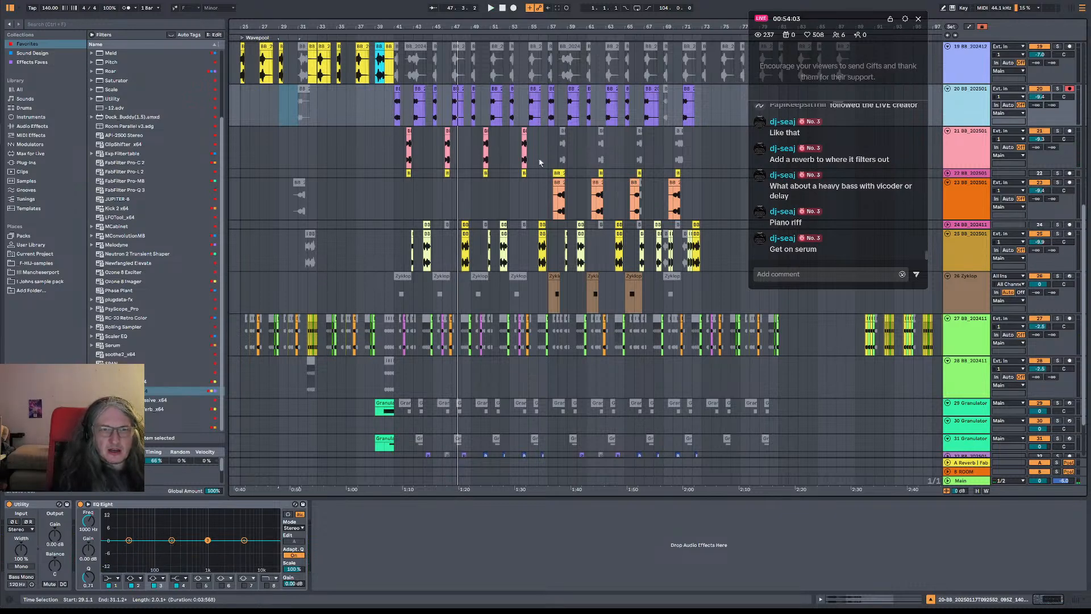
Play the arrangement from bar 48 to bar 54 while examining the drum and chop tracks
left_click(472, 138)
left_click(462, 135)
key("space")
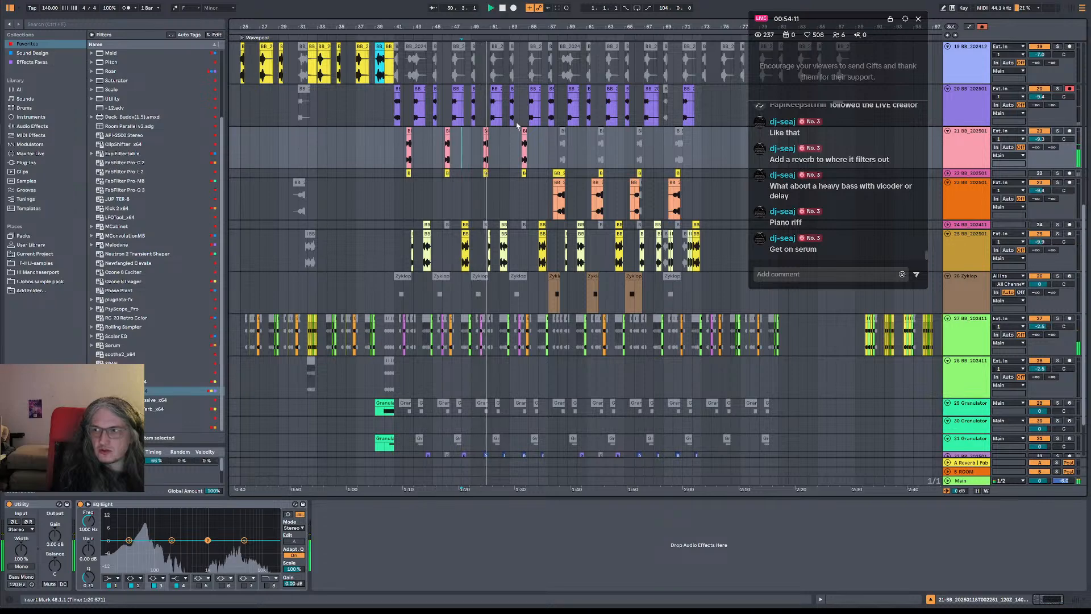
scroll(998, 135, "up", 6)
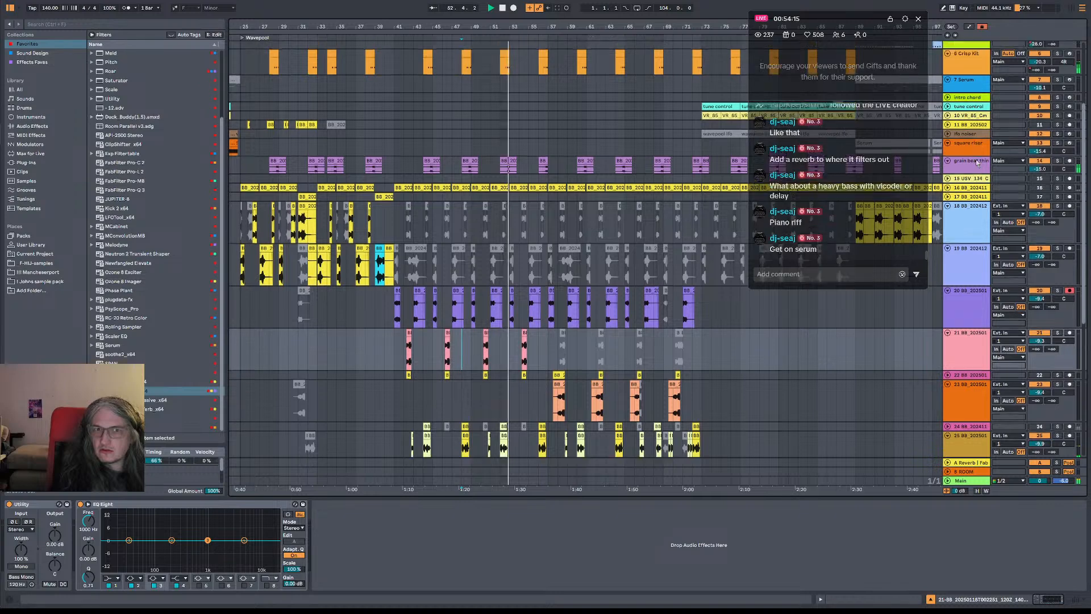
scroll(978, 163, "up", 3)
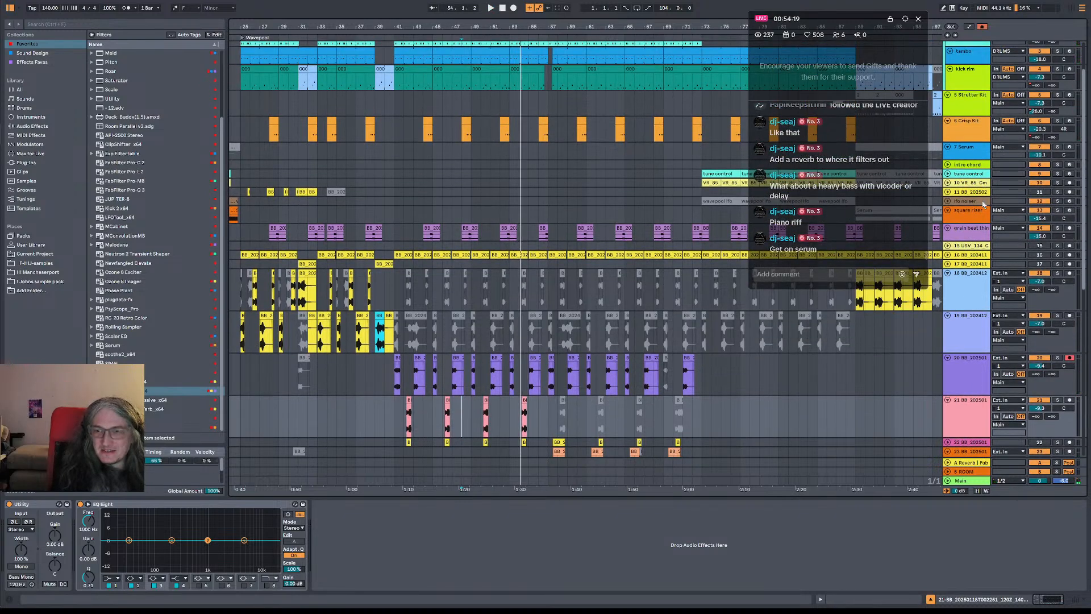
Check the devices on the Crisp Kit and Serum tracks and play the intro from bar 13
left_click(982, 136)
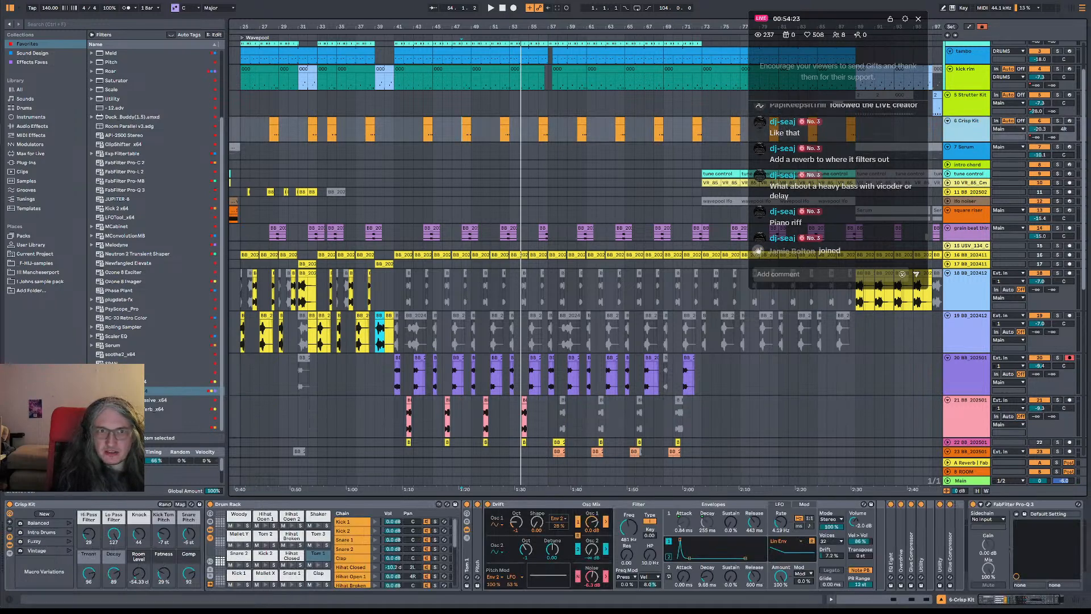
scroll(439, 143, "down", 4)
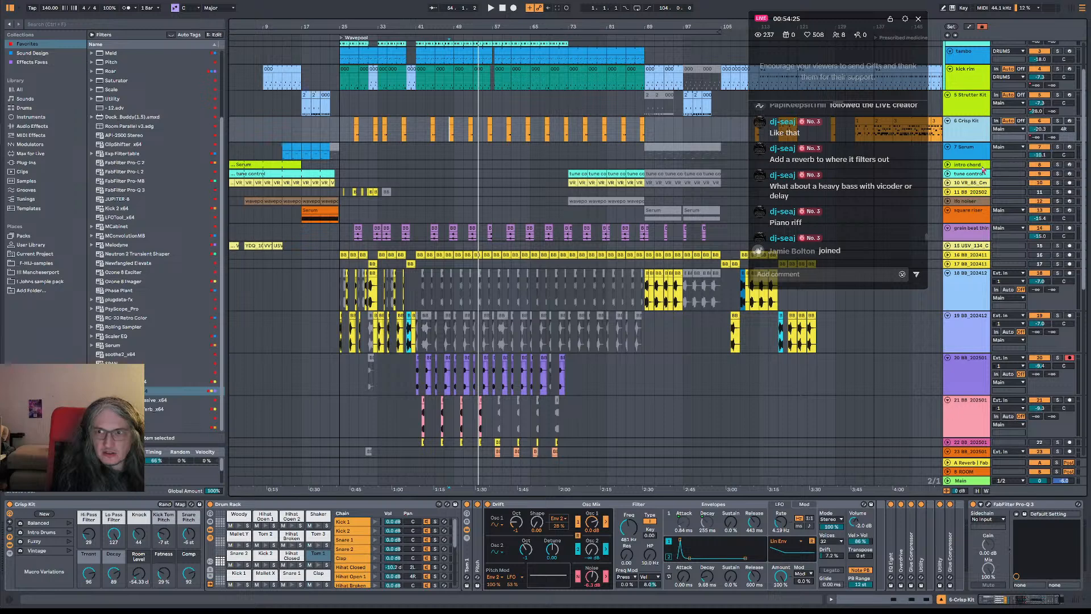
left_click(982, 166)
left_click(247, 152)
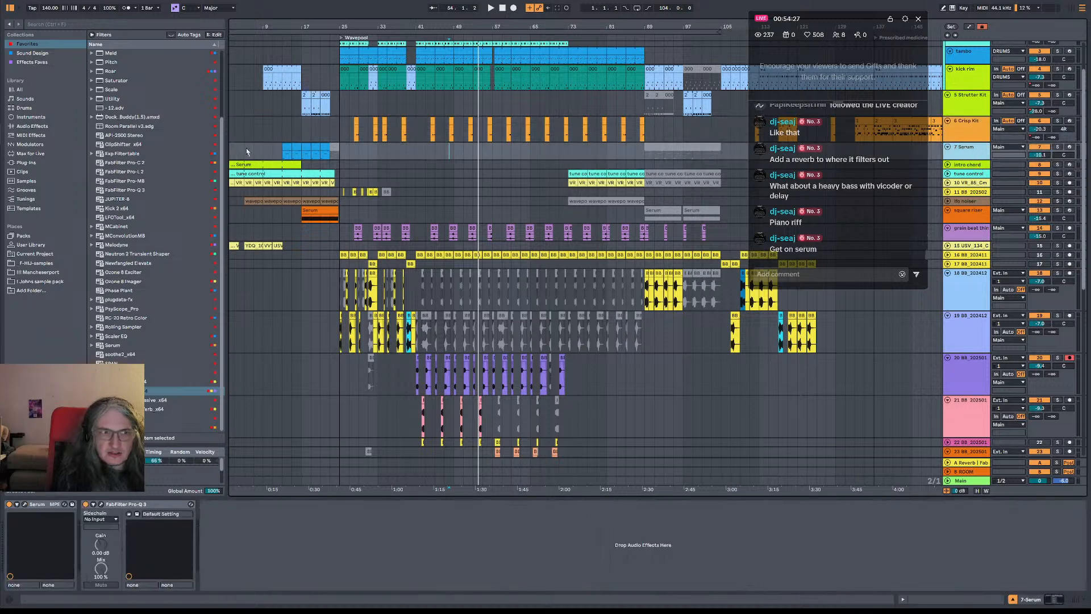
key("space")
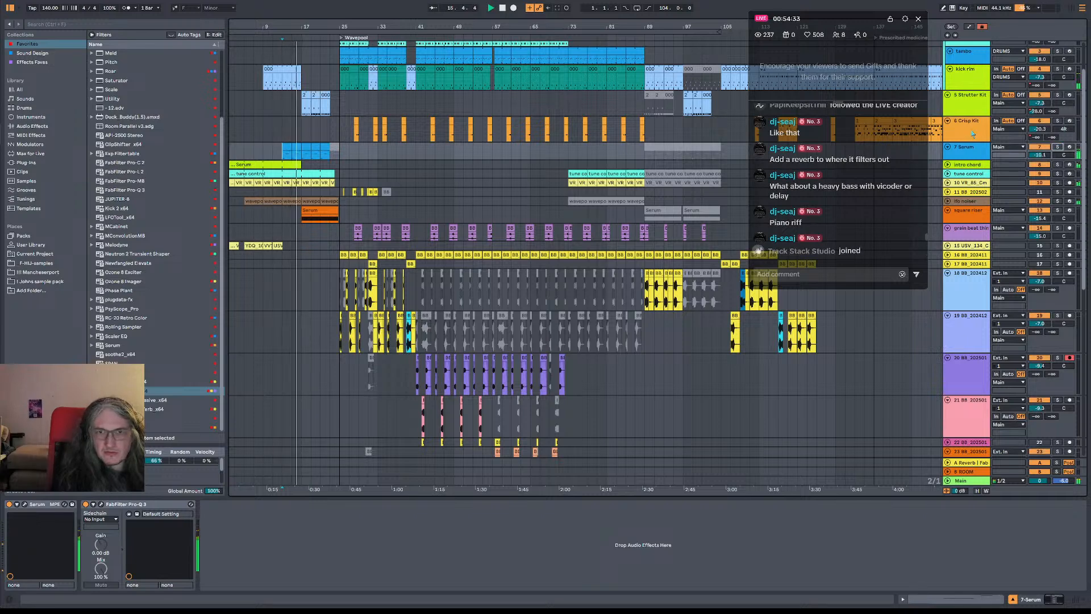
Insert a new MIDI track directly below the Strutter Kit track
left_click(973, 109)
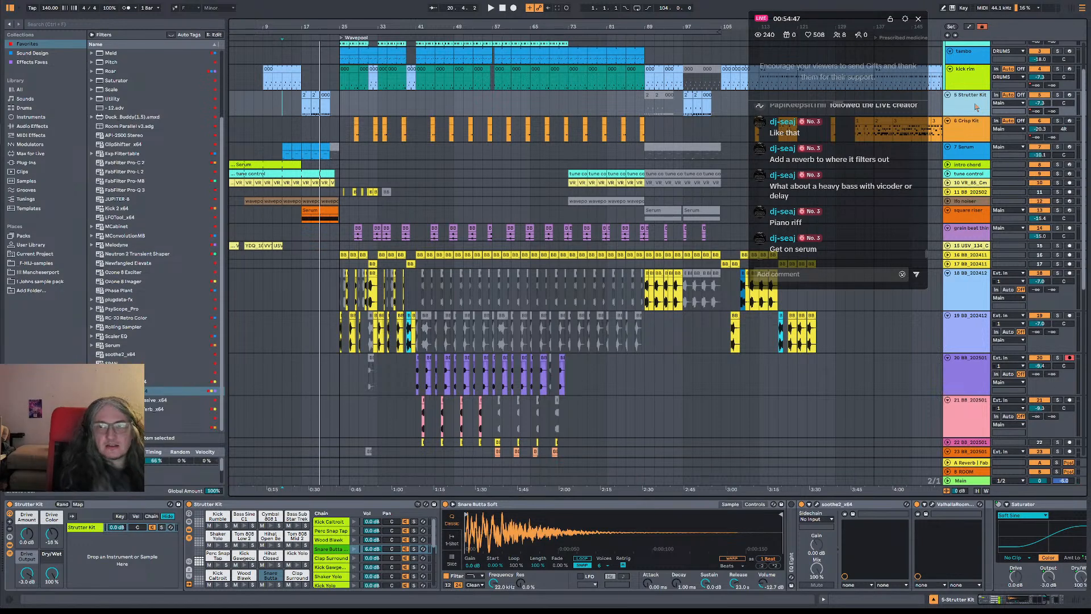
key("ctrl+shift+t")
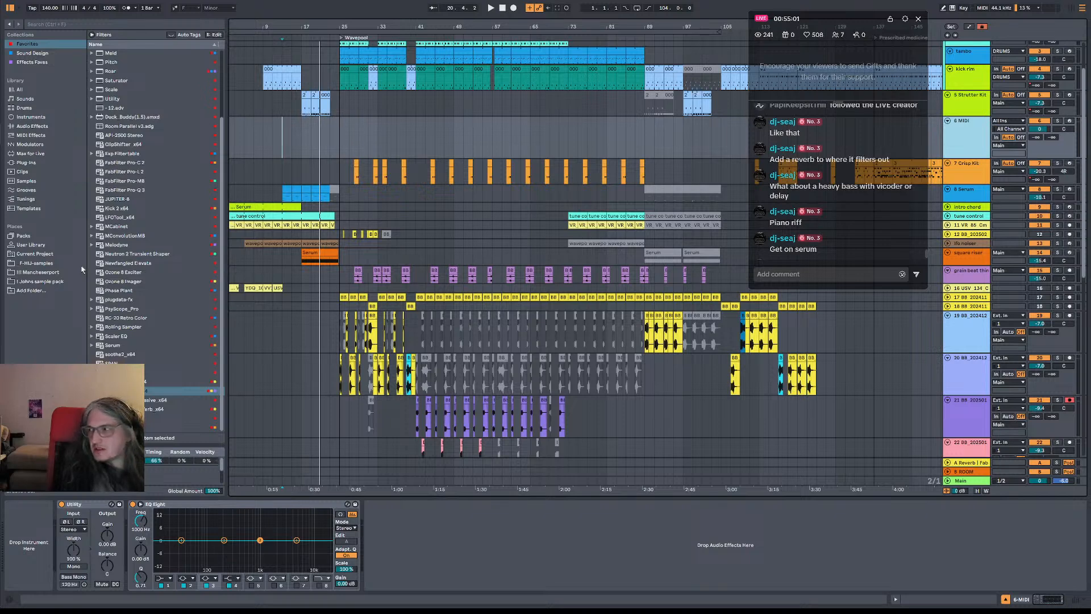
scroll(884, 187, "up", 1)
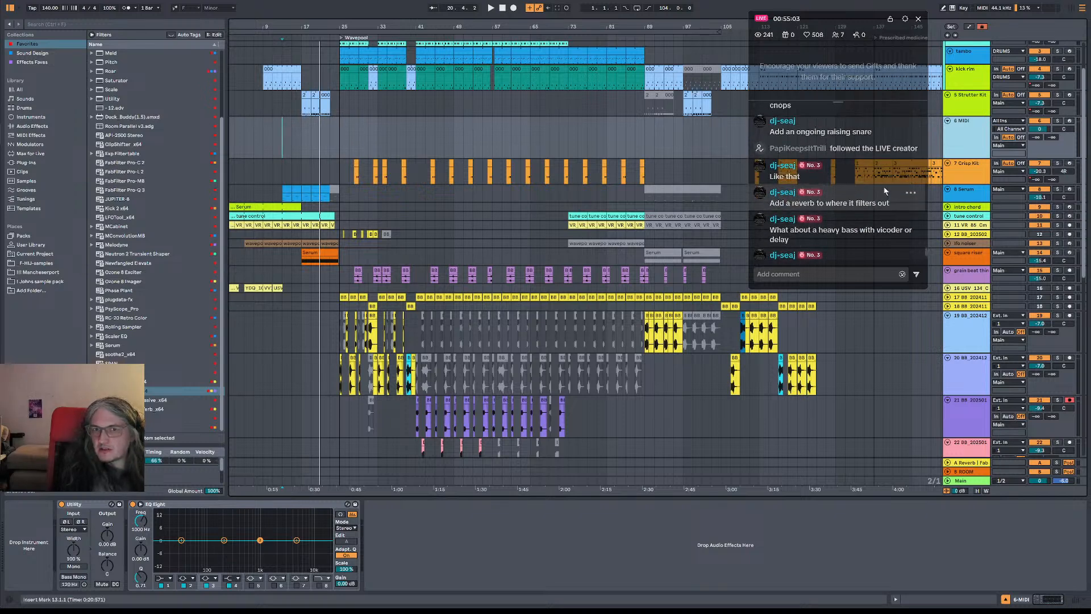
scroll(877, 181, "down", 2)
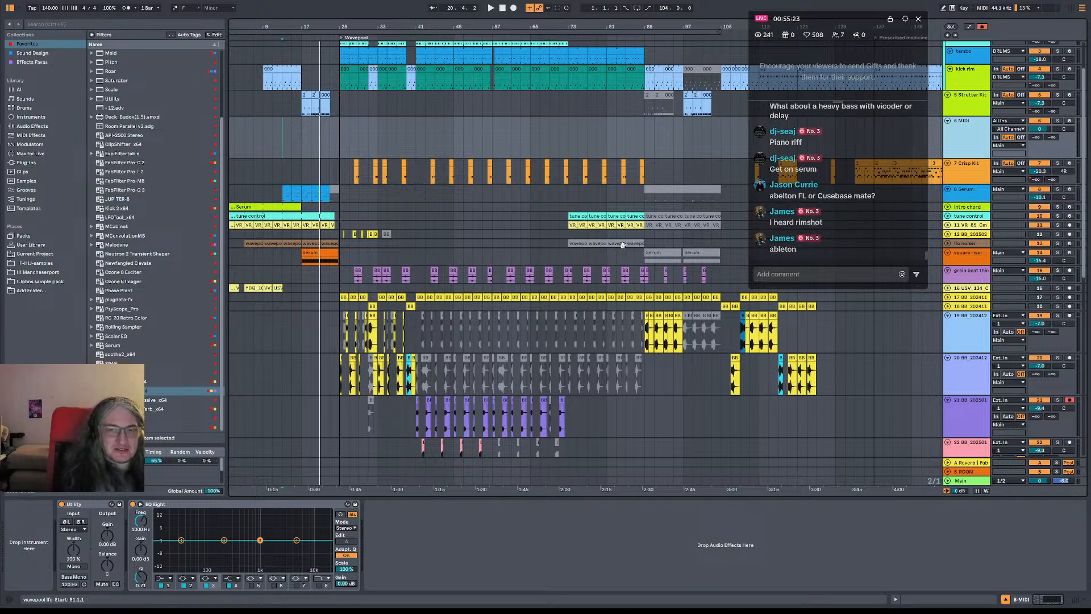
scroll(805, 210, "up", 1)
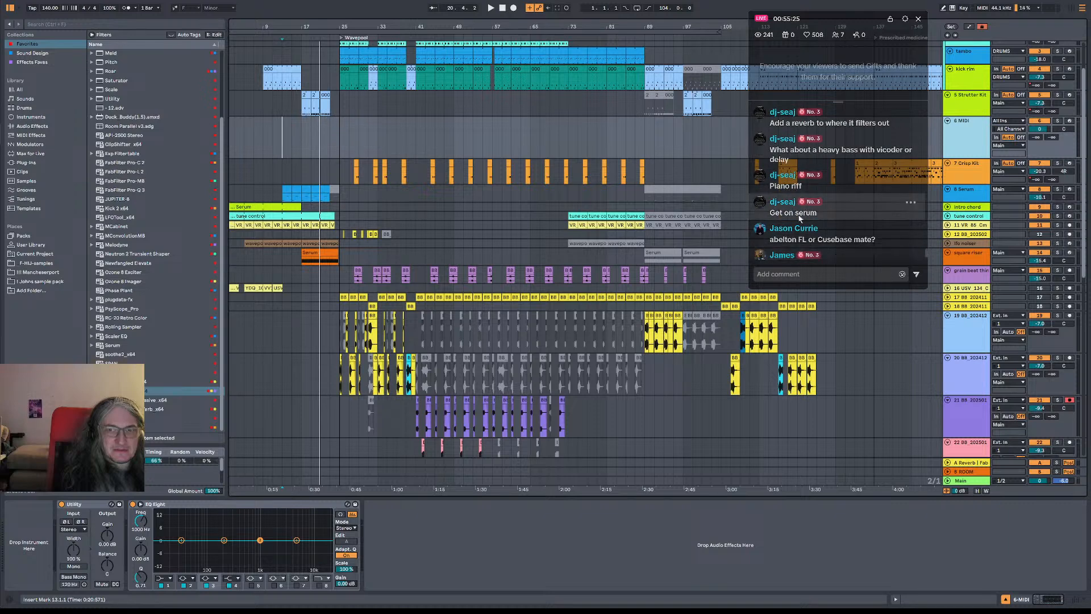
scroll(809, 222, "down", 1)
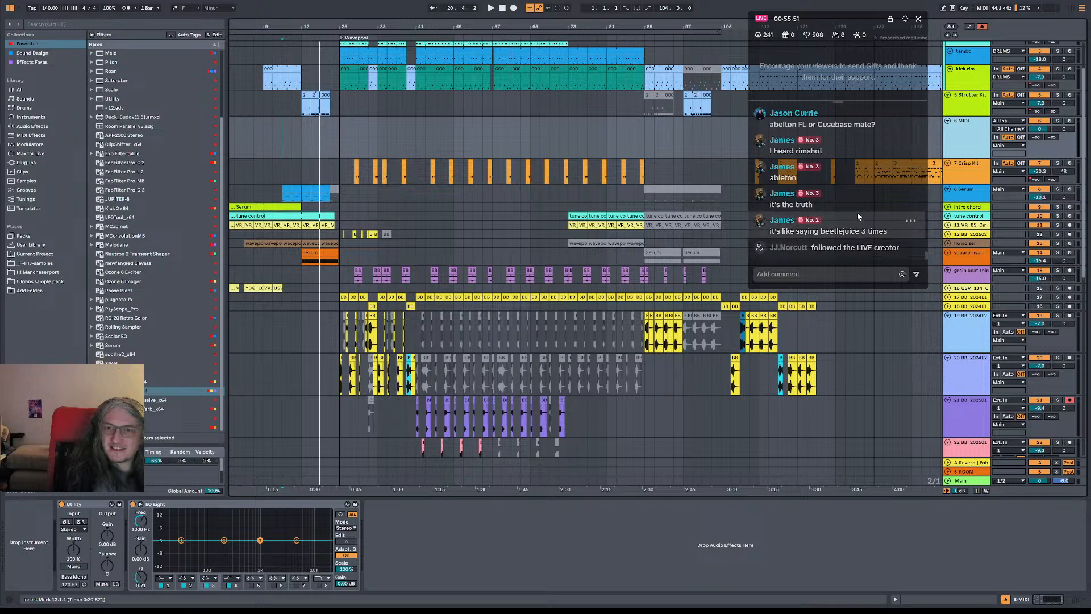
scroll(847, 205, "up", 1)
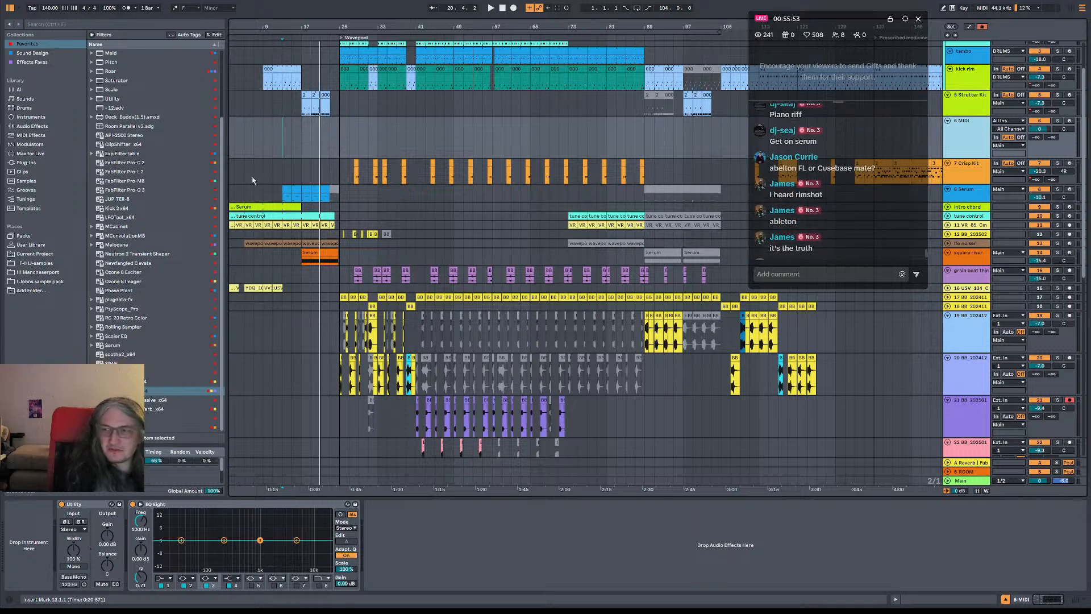
scroll(308, 204, "up", 2)
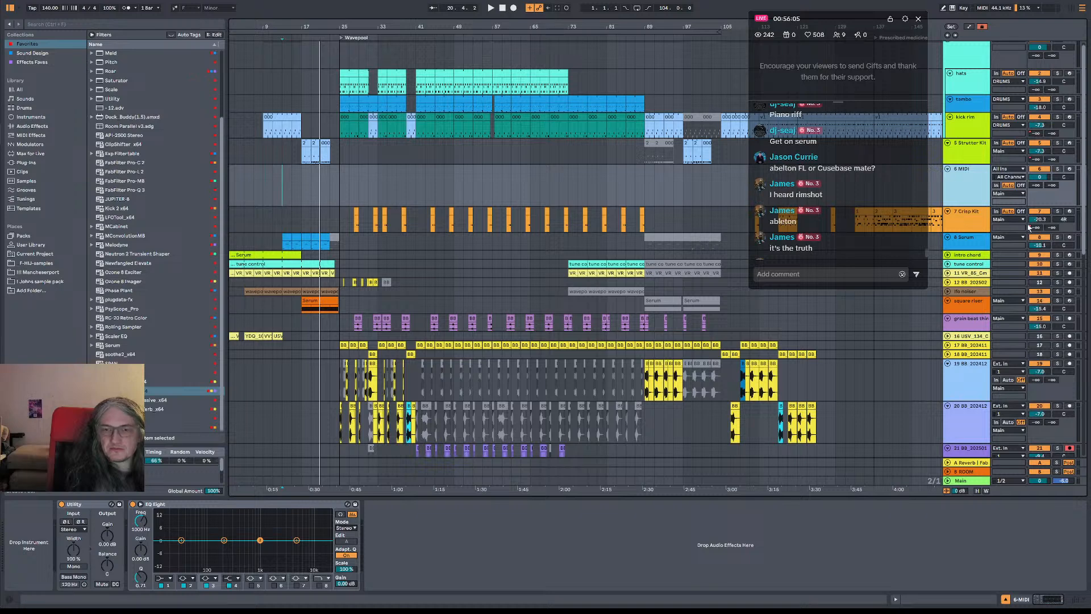
scroll(587, 112, "down", 3)
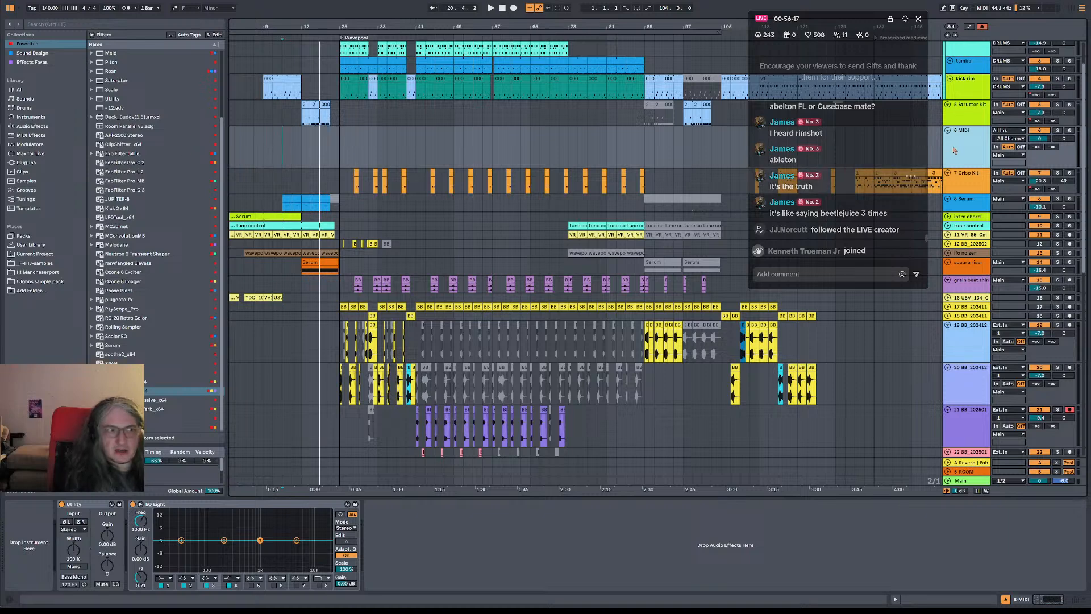
Load Serum onto the new MIDI track and choose the user drum preset "Snare like WA for G v2"
left_click(124, 344)
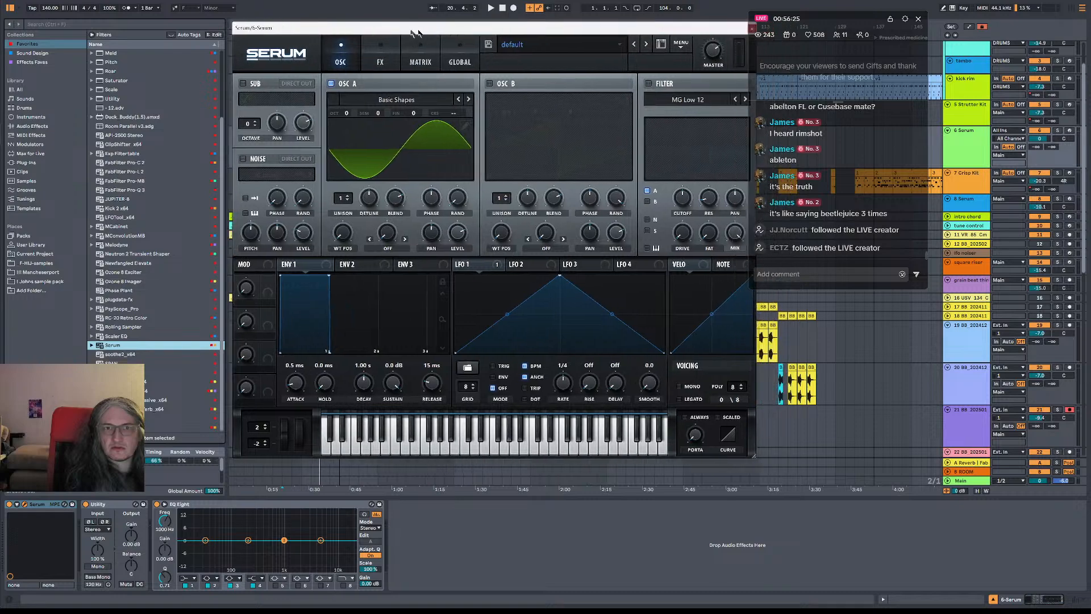
left_click(524, 45)
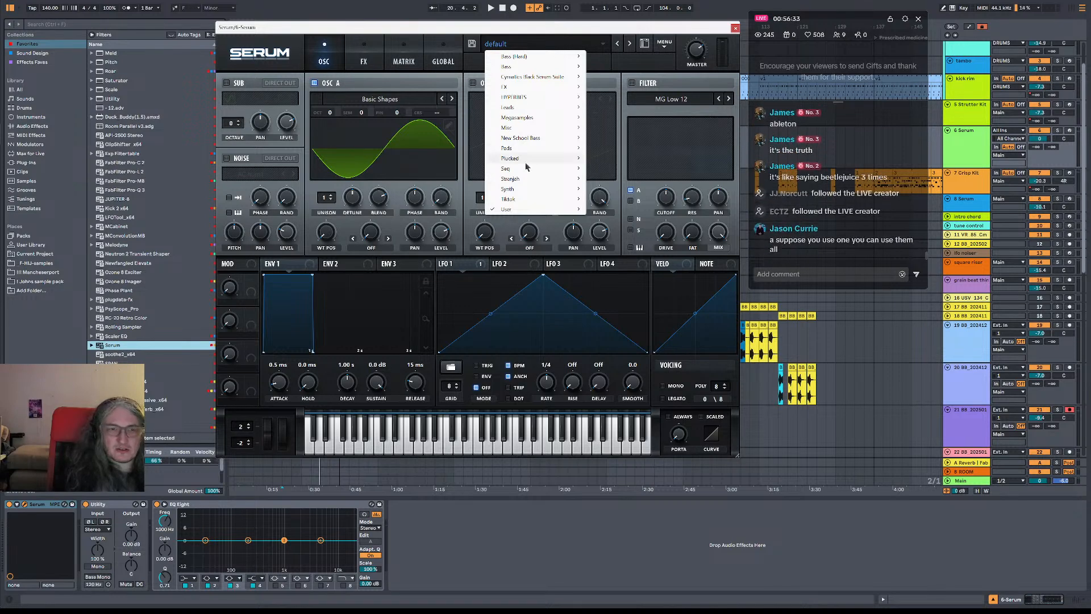
left_click(589, 44)
left_click(579, 42)
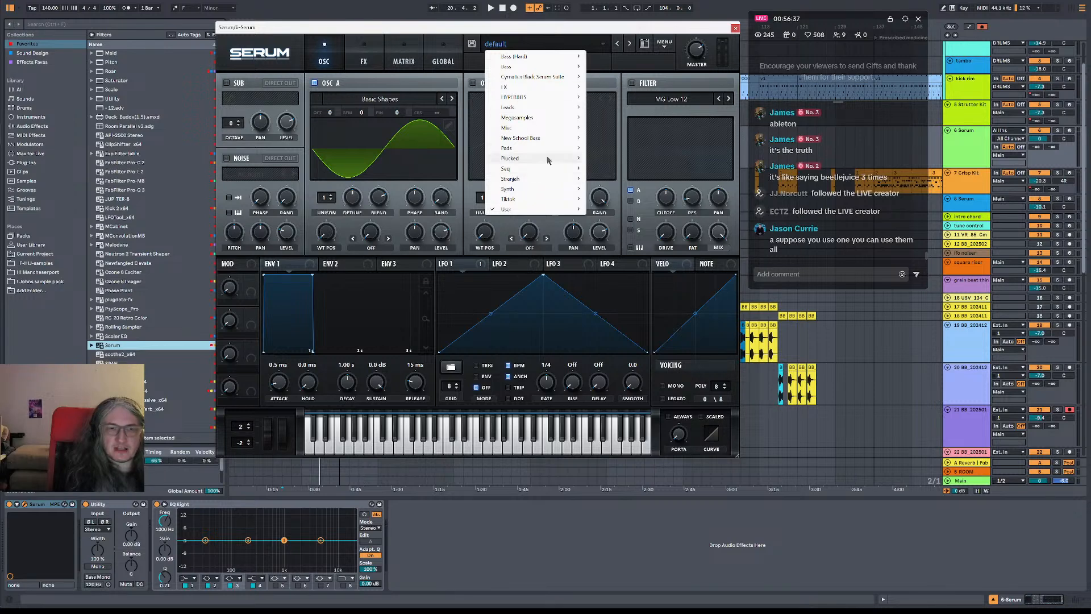
mouse_move(568, 134)
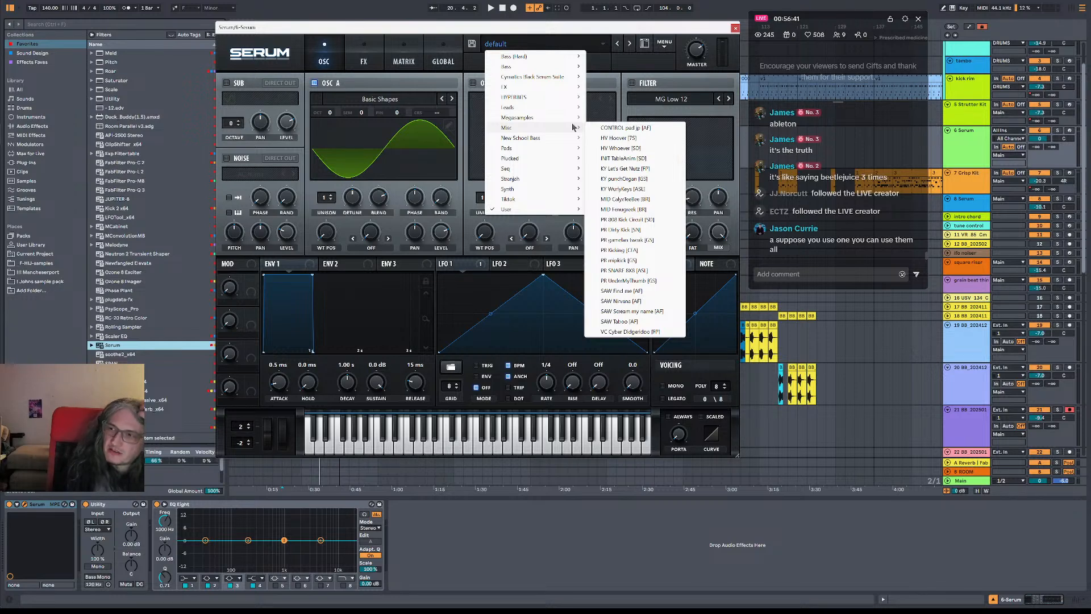
mouse_move(575, 108)
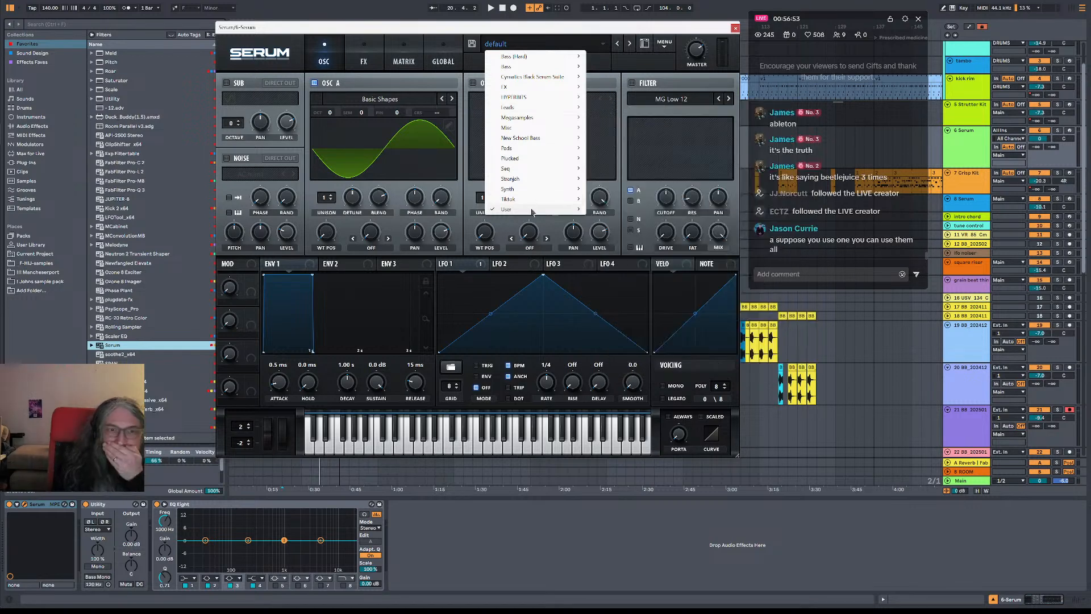
mouse_move(545, 208)
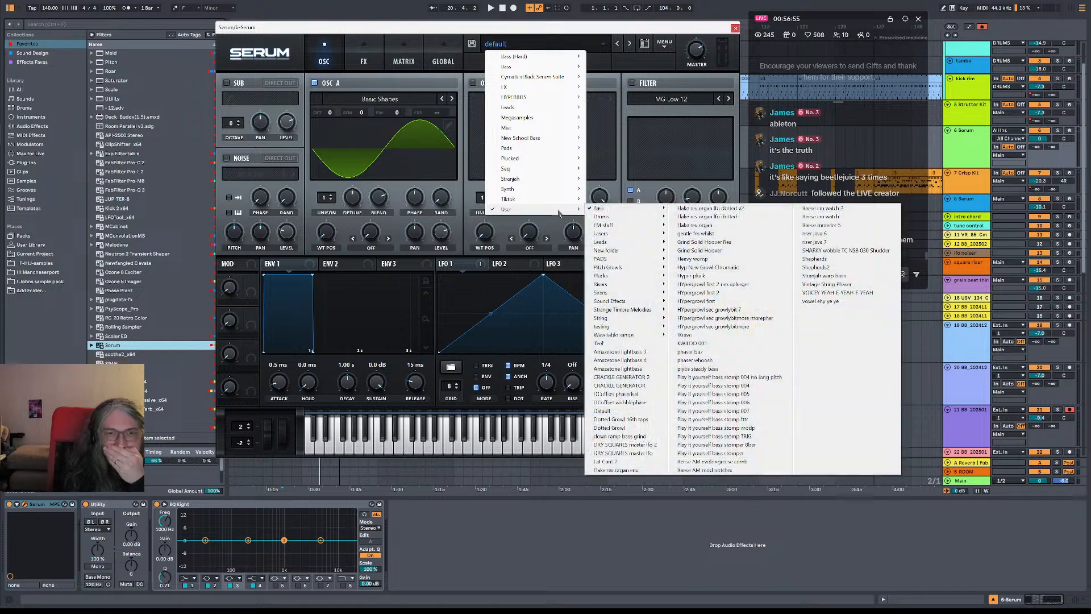
mouse_move(651, 220)
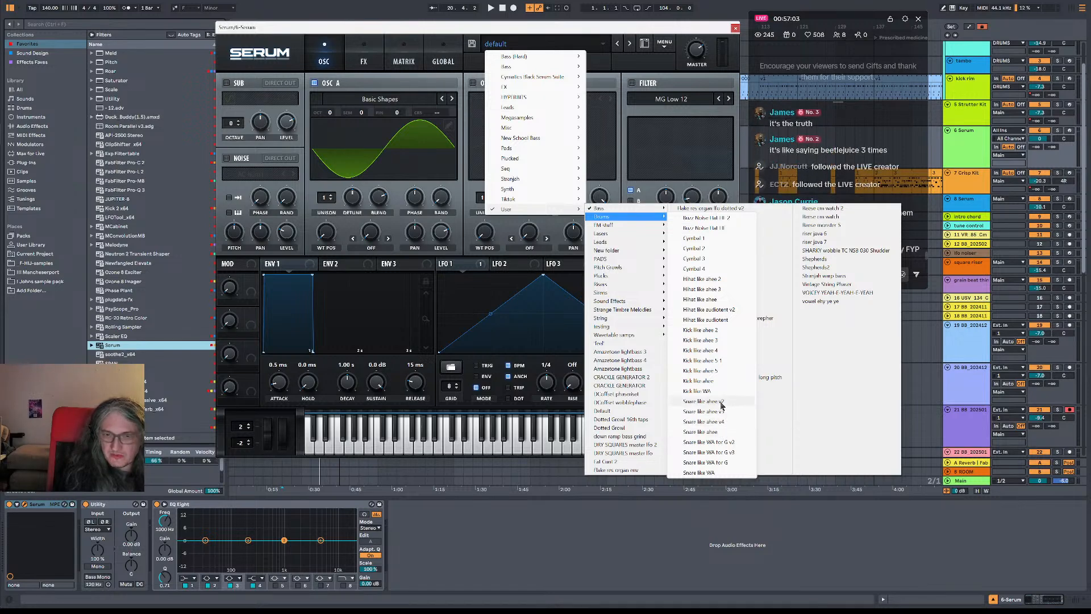
left_click(726, 443)
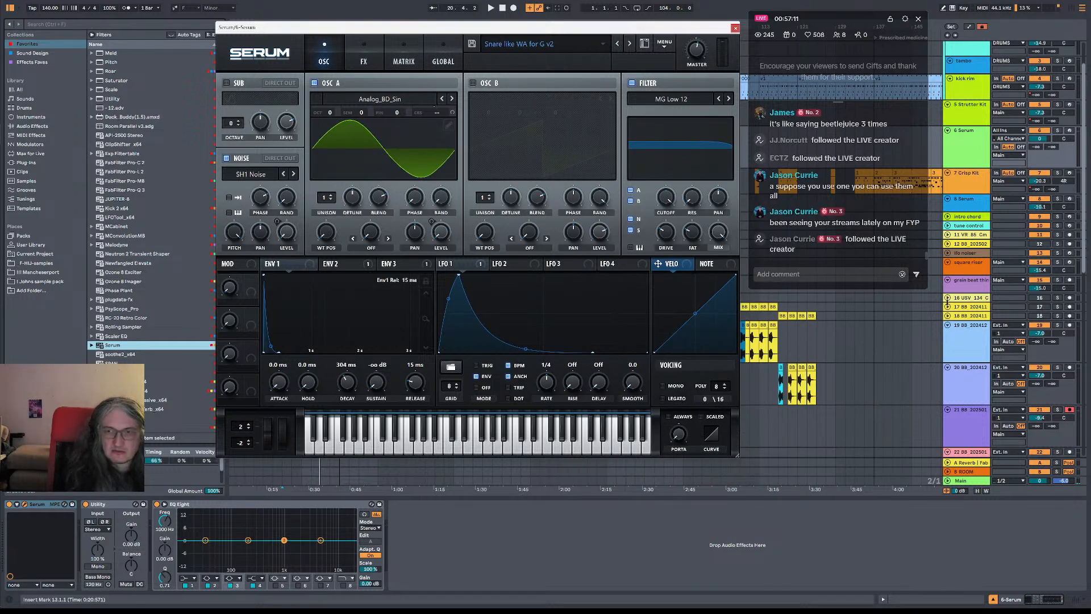
Arm the new Serum track and audition the snare with the noise oscillator switched off and back on
left_click(1069, 130)
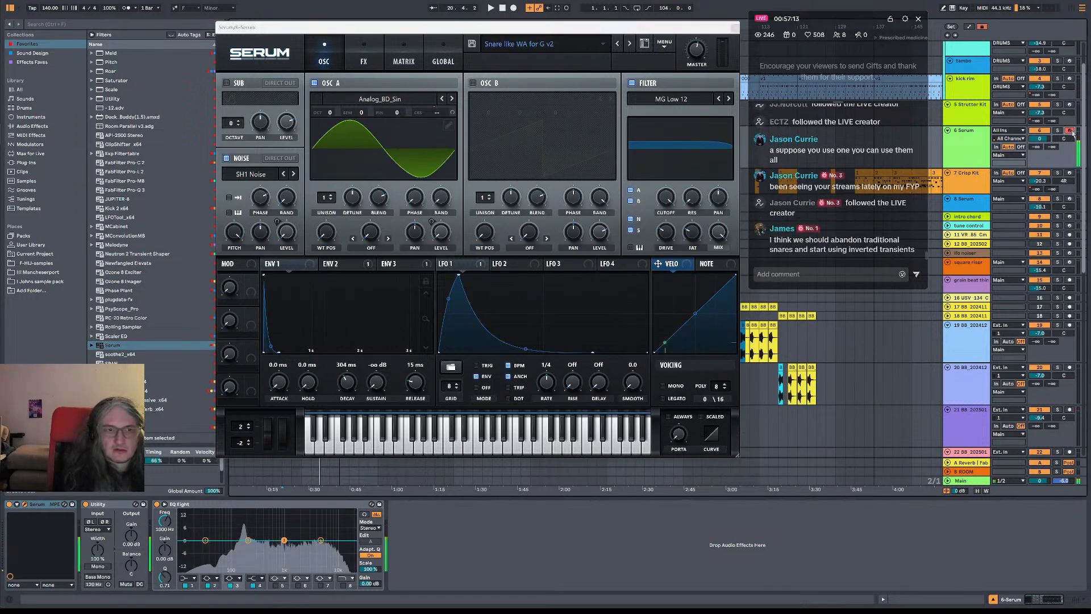
left_click(226, 160)
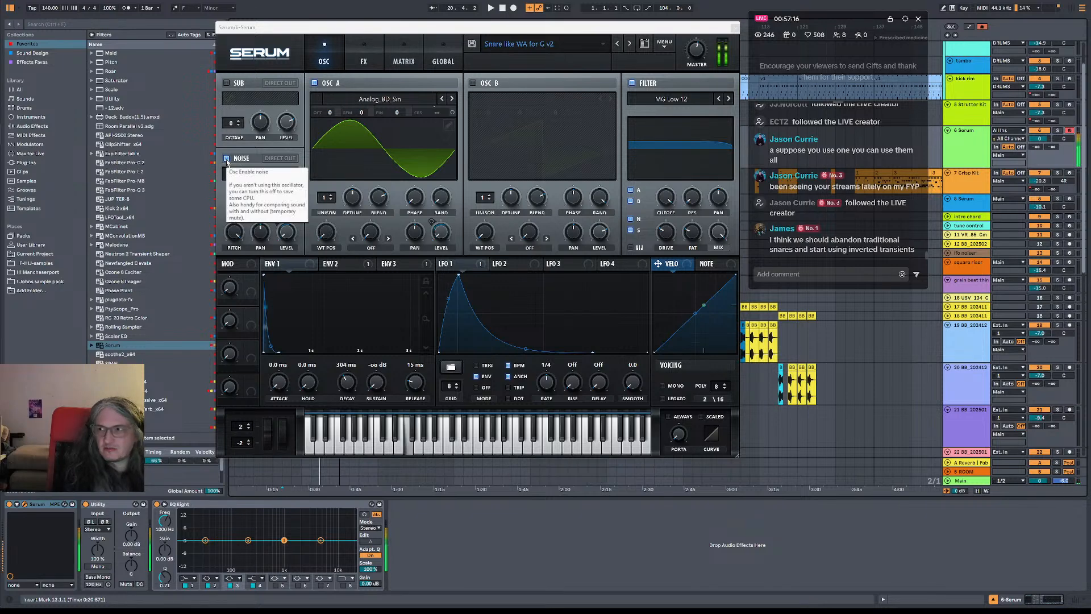
left_click(226, 159)
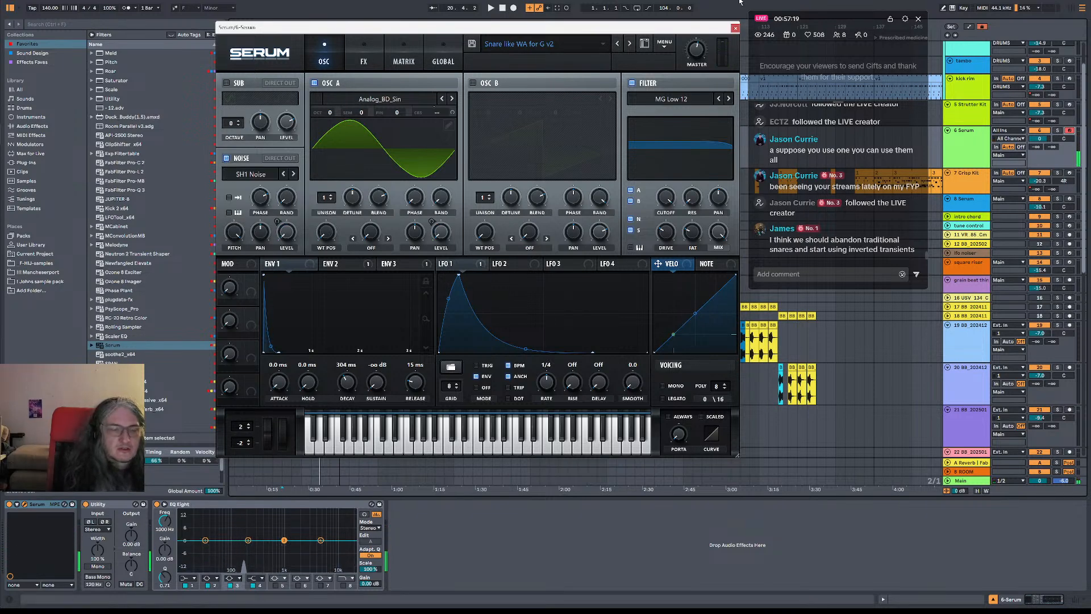
Move the Serum window clear of the upper tracks and lower the snare track's volume to about -30 dB
left_click_drag(712, 28, 777, 332)
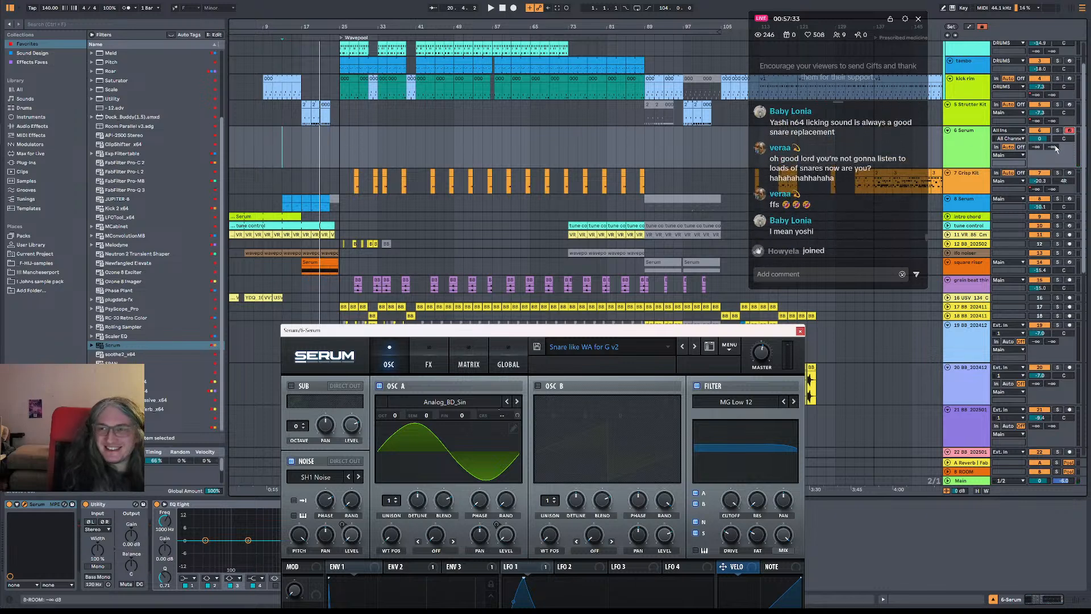
left_click_drag(1045, 144, 1045, 205)
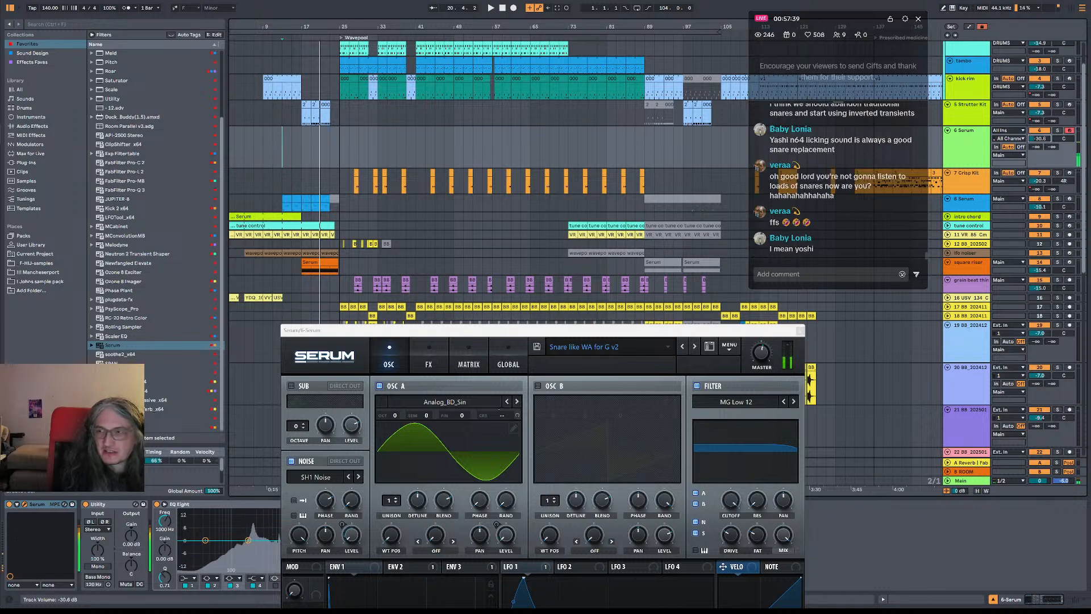
left_click_drag(642, 330, 623, 293)
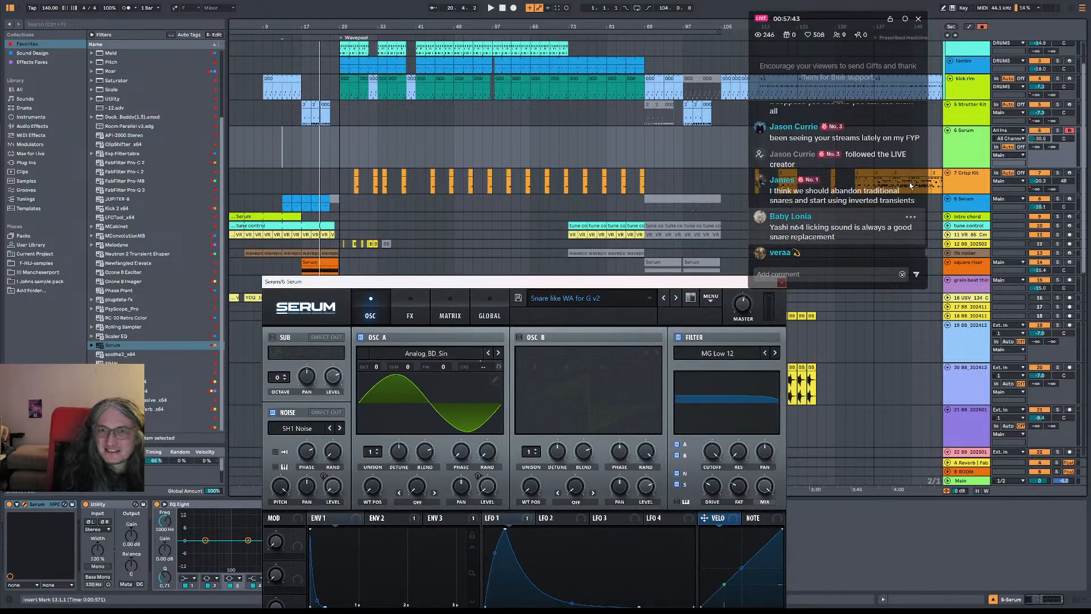
scroll(889, 207, "up", 3)
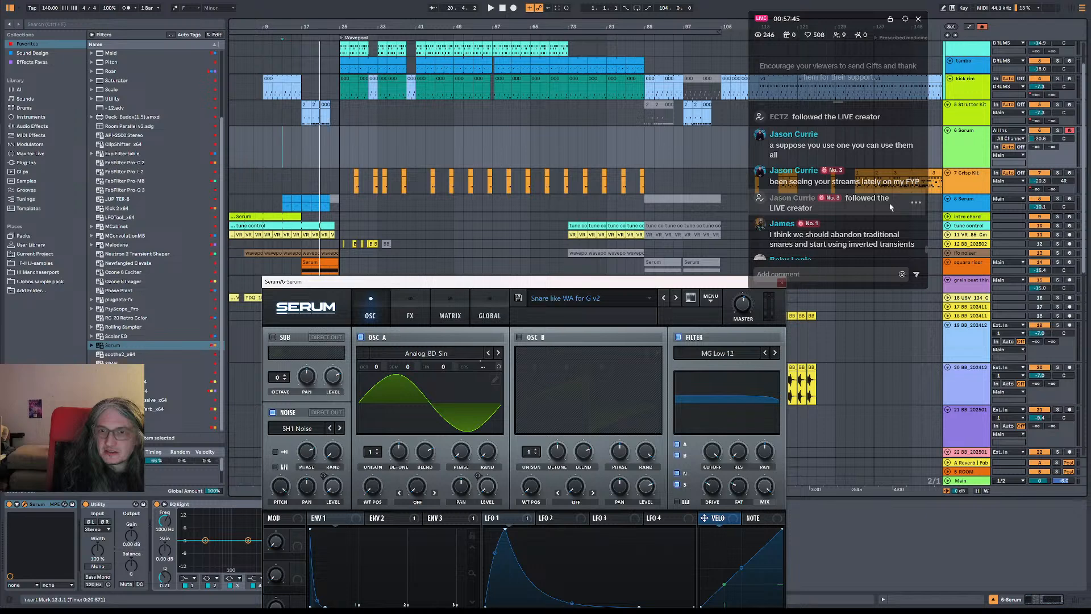
scroll(888, 203, "up", 2)
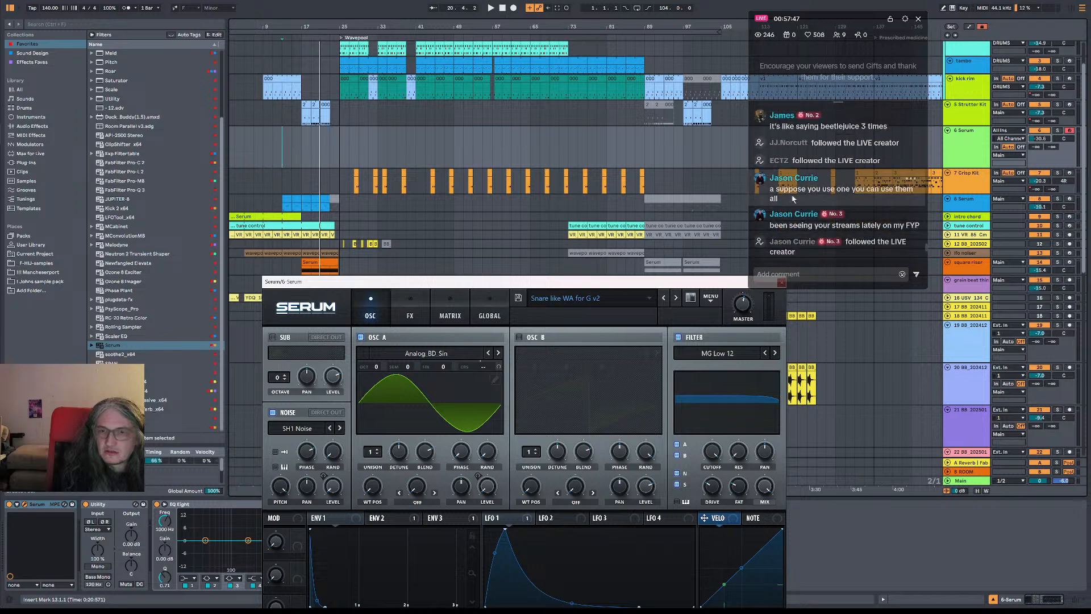
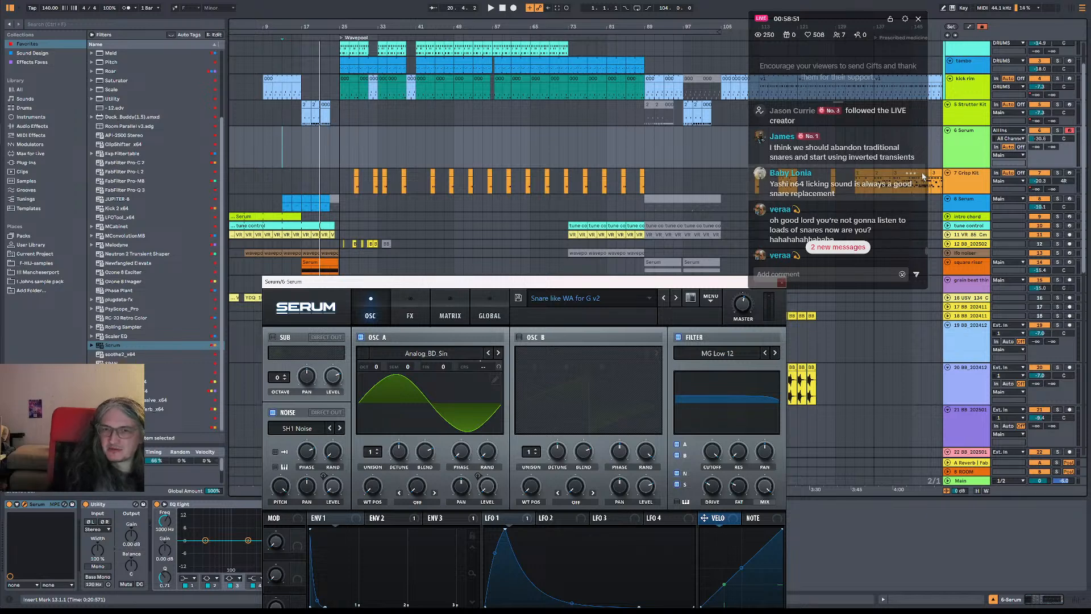
Play the arrangement, move the Serum window up and left, and raise the Serum snare track's volume to about -26 dB
scroll(877, 190, "down", 2)
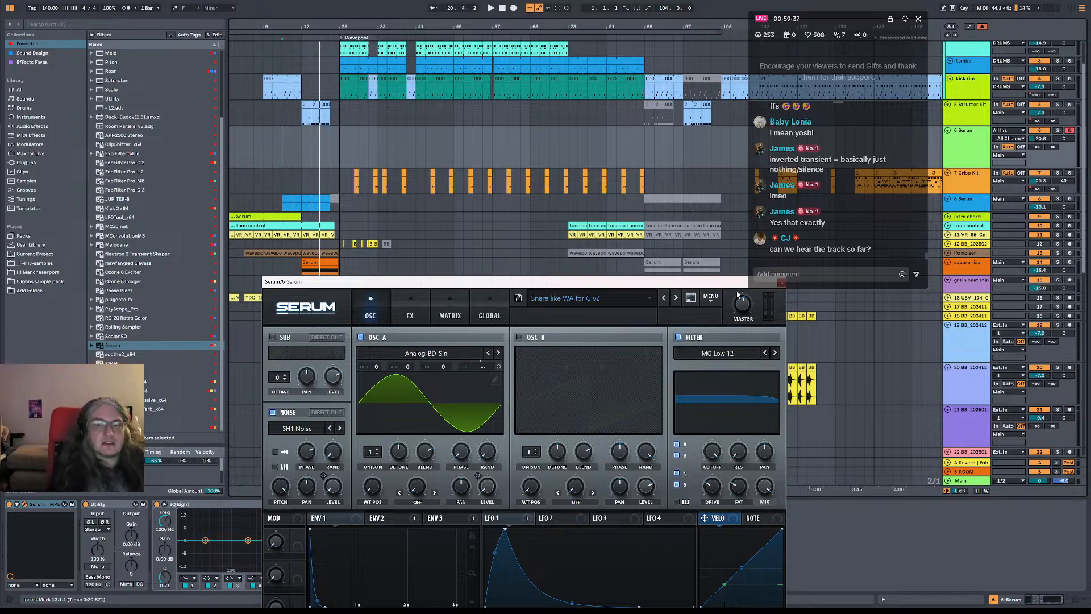
key("space")
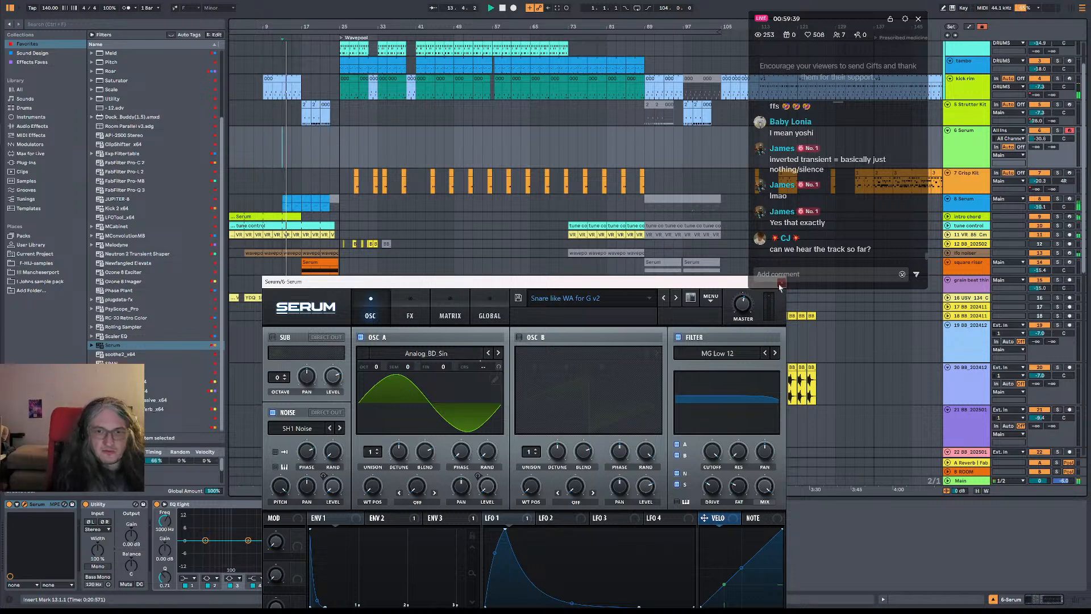
left_click_drag(627, 284, 546, 240)
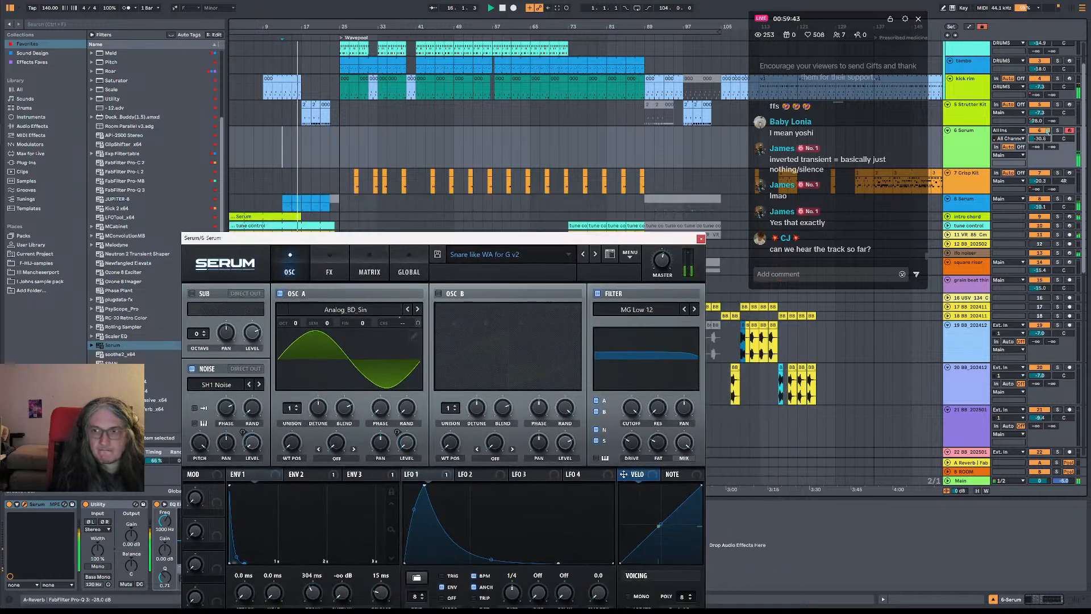
left_click_drag(1040, 138, 1040, 130)
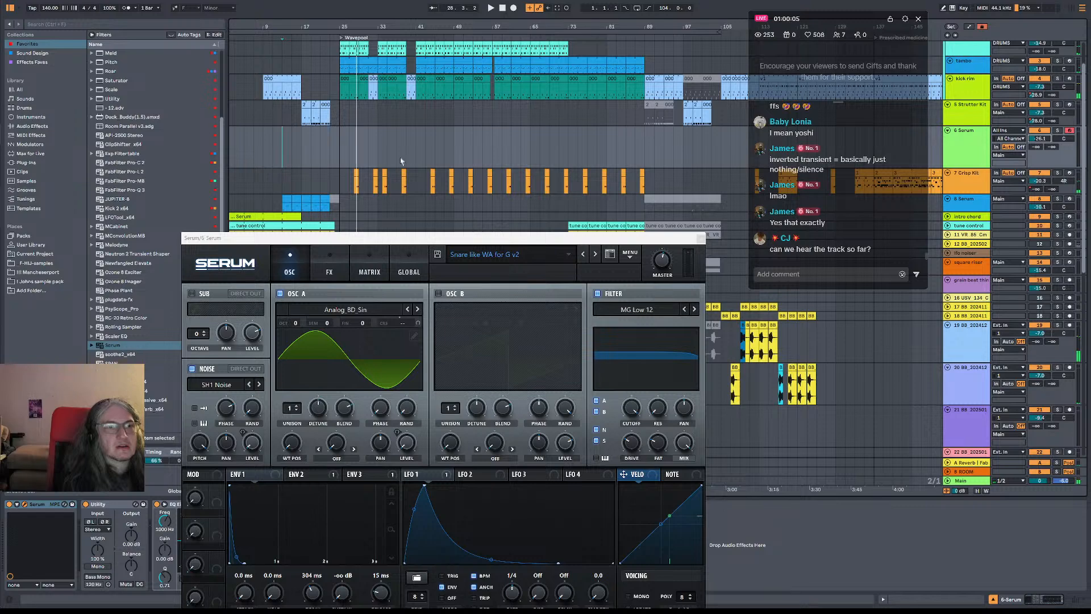
Play the arrangement from the start of the Wavepool section at bar 25
scroll(355, 90, "up", 2)
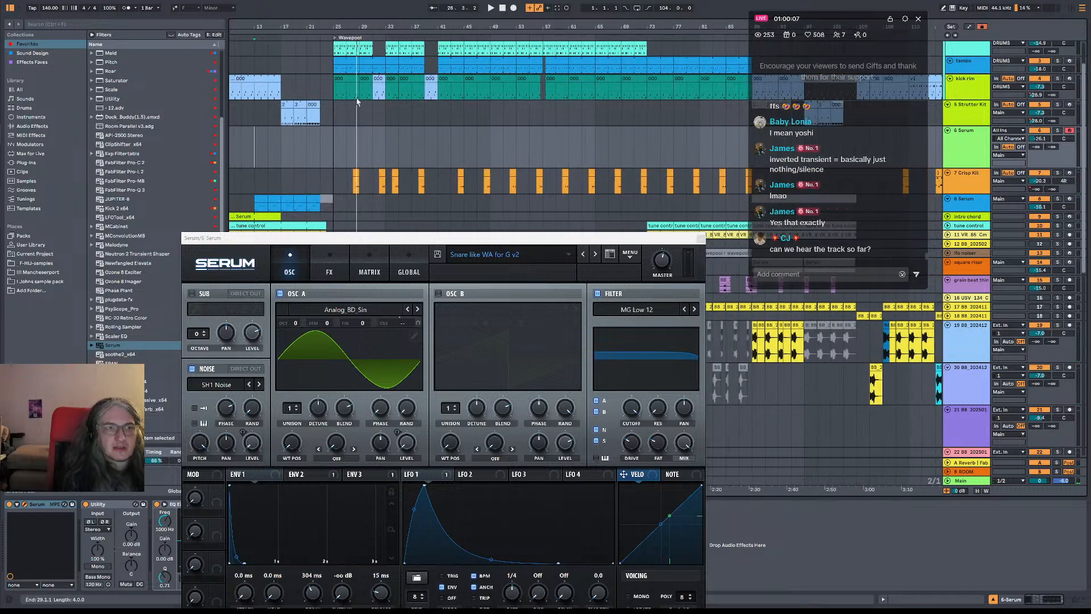
scroll(340, 91, "up", 2)
left_click(337, 94)
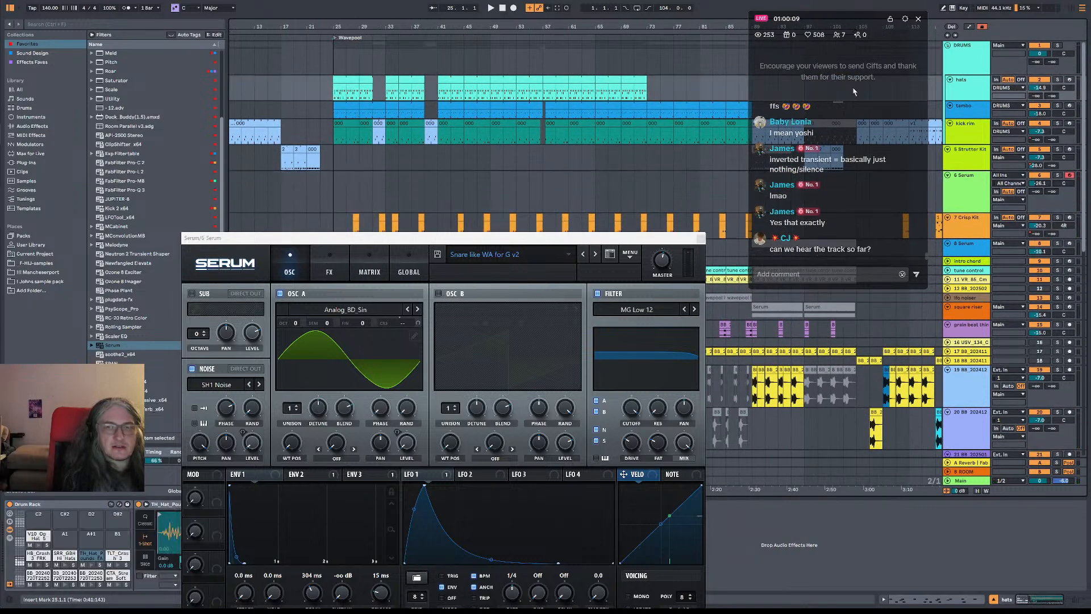
left_click(1059, 80)
key("space")
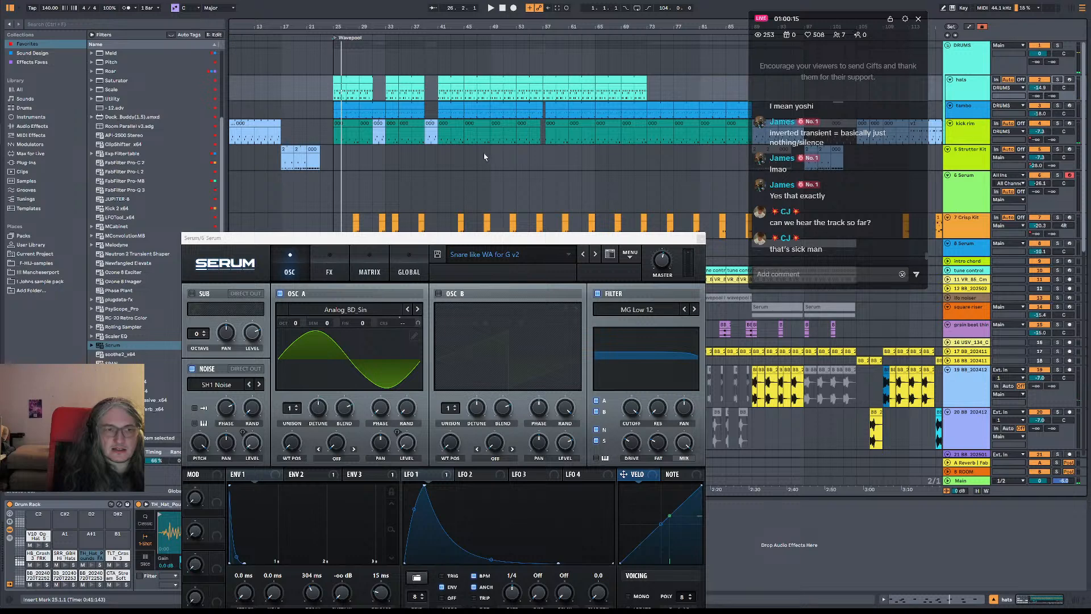
Reduce the Serum snare track's height, place the insert mark at bar 25 and move the Serum window down off the upper tracks
scroll(485, 157, "down", 1)
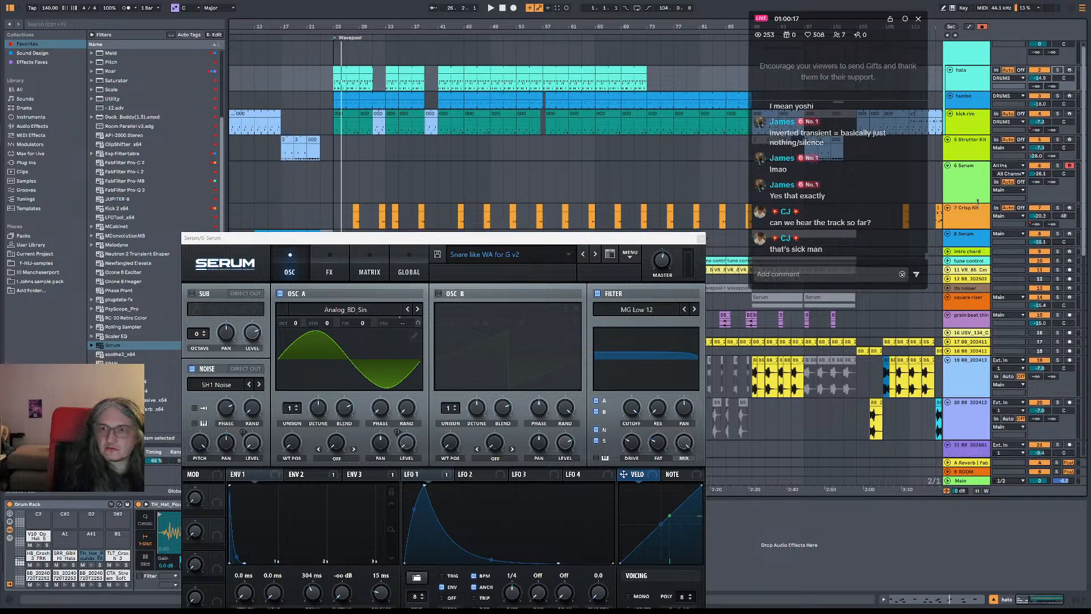
left_click_drag(978, 200, 977, 192)
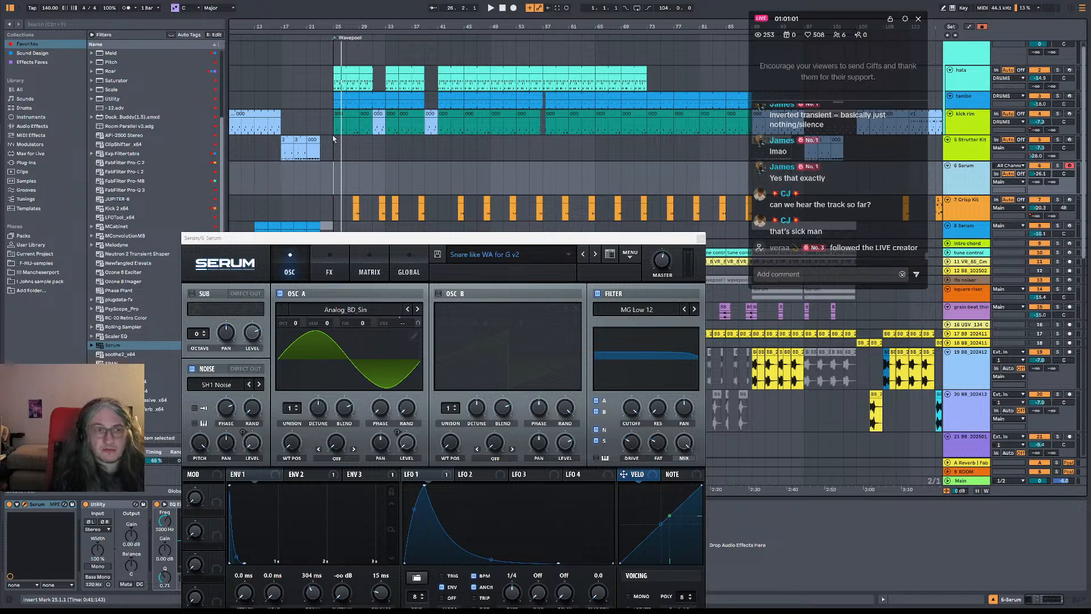
left_click(335, 185)
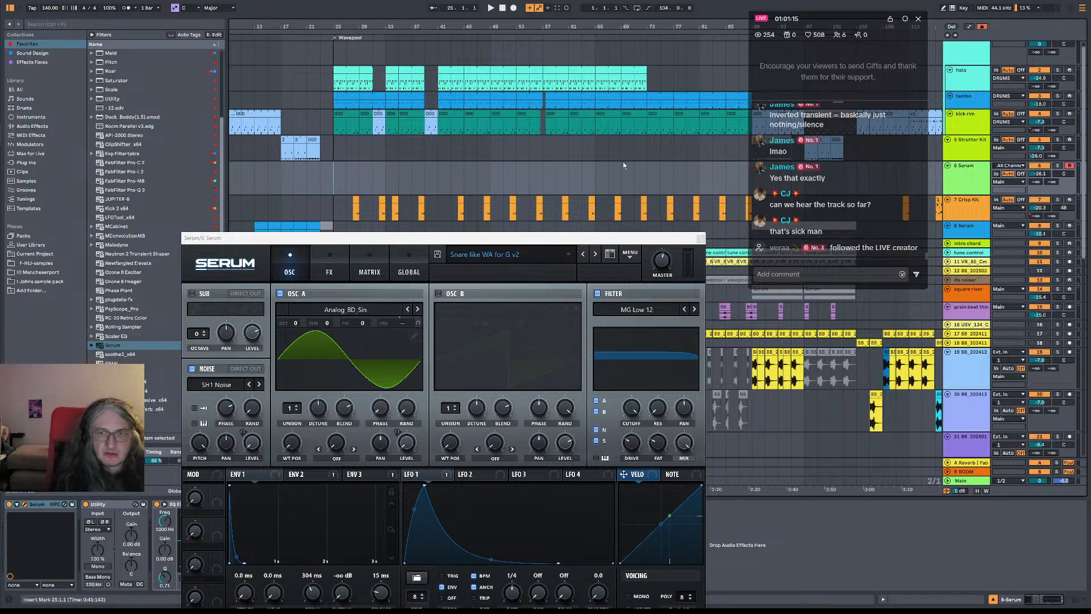
left_click_drag(623, 242, 665, 438)
Create an empty eight-bar MIDI clip on the Serum snare track from bar 49 to bar 57
scroll(683, 179, "down", 5)
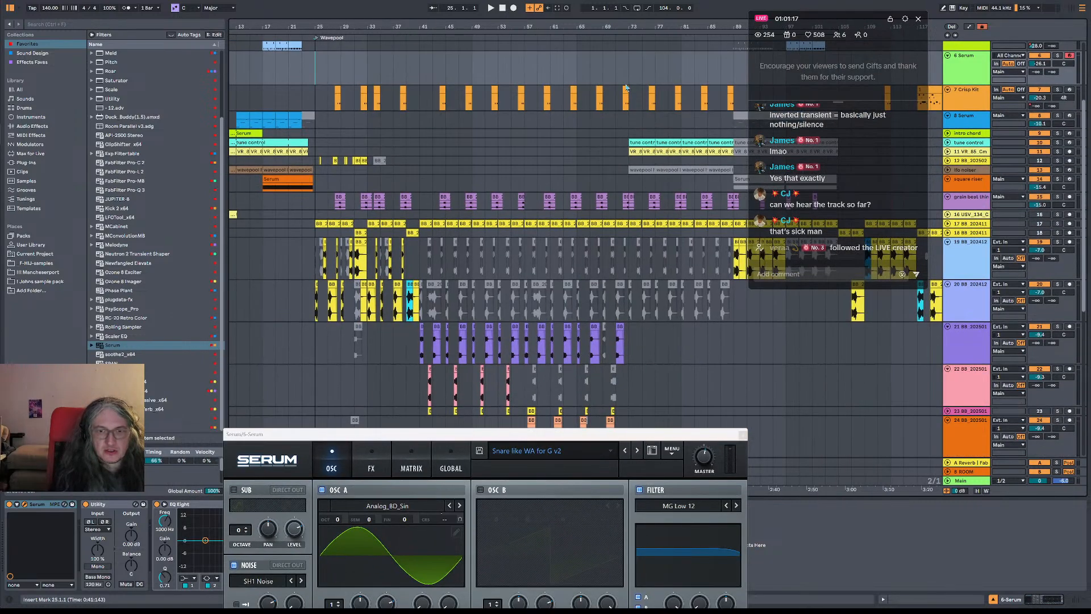
scroll(578, 154, "right", 6)
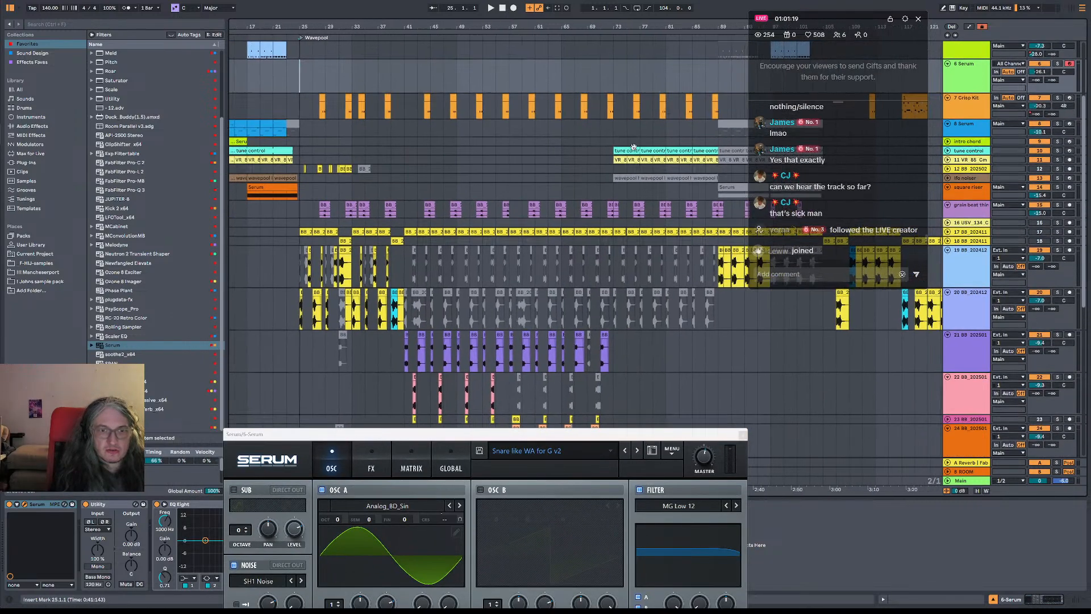
left_click_drag(578, 154, 653, 36)
left_click_drag(558, 108, 574, 237)
scroll(574, 237, "up", 3)
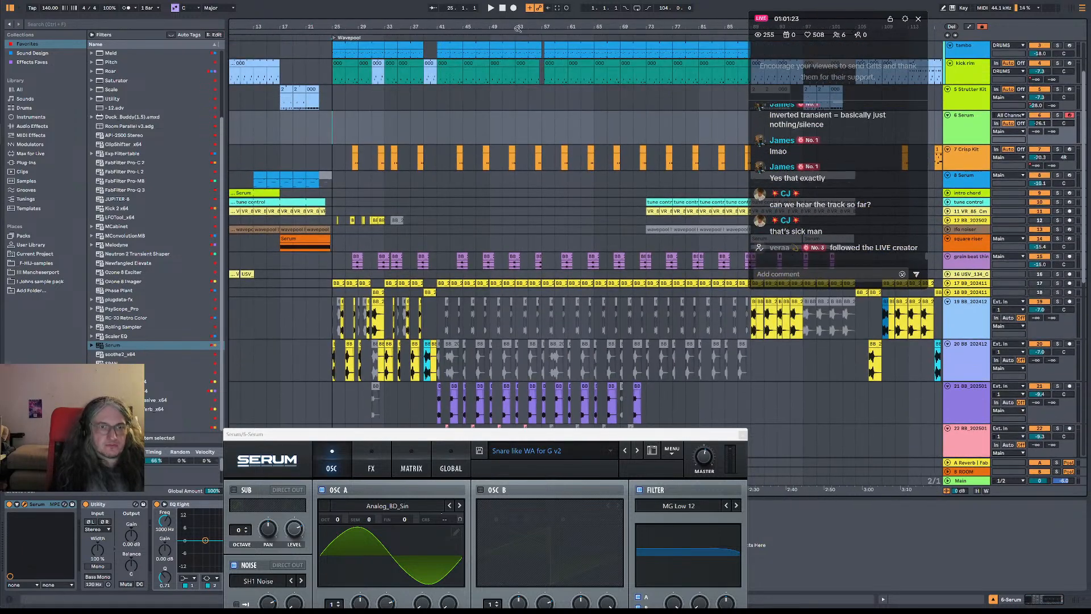
scroll(588, 224, "up", 3)
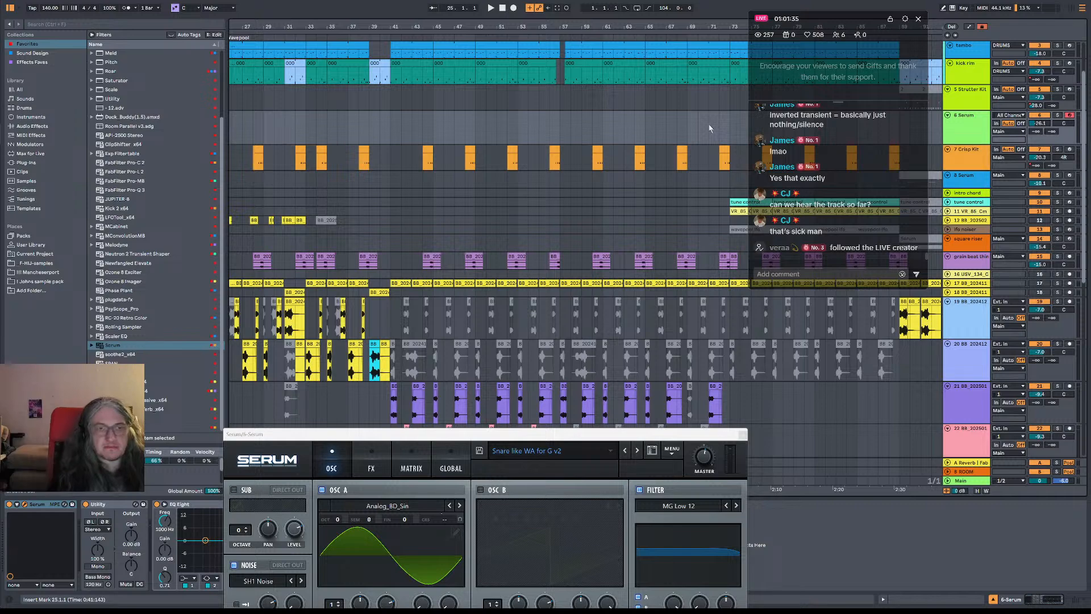
left_click_drag(475, 123, 560, 139)
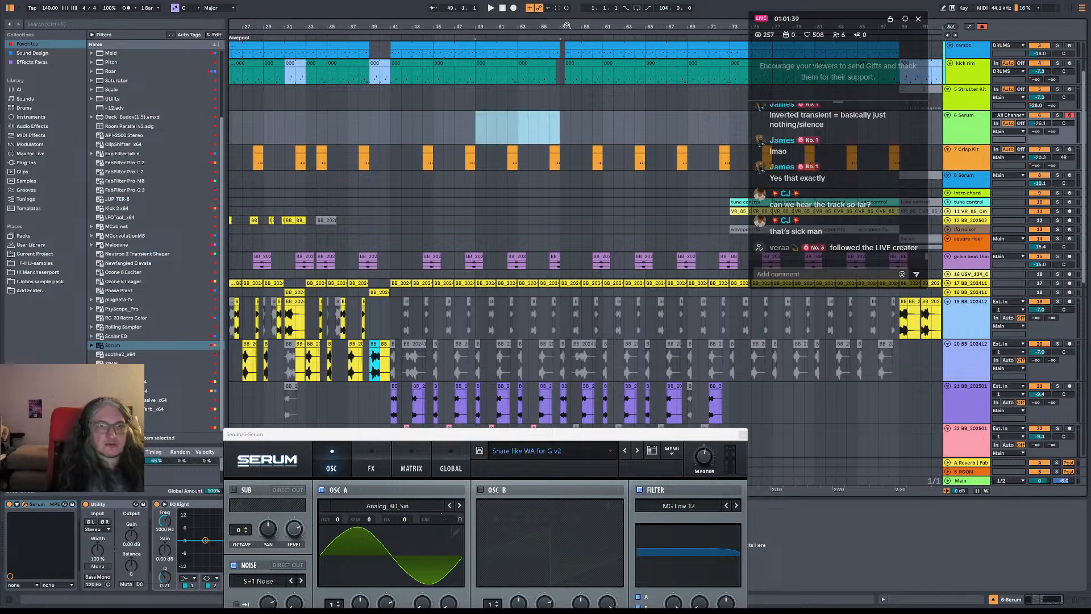
left_click_drag(567, 24, 556, 42)
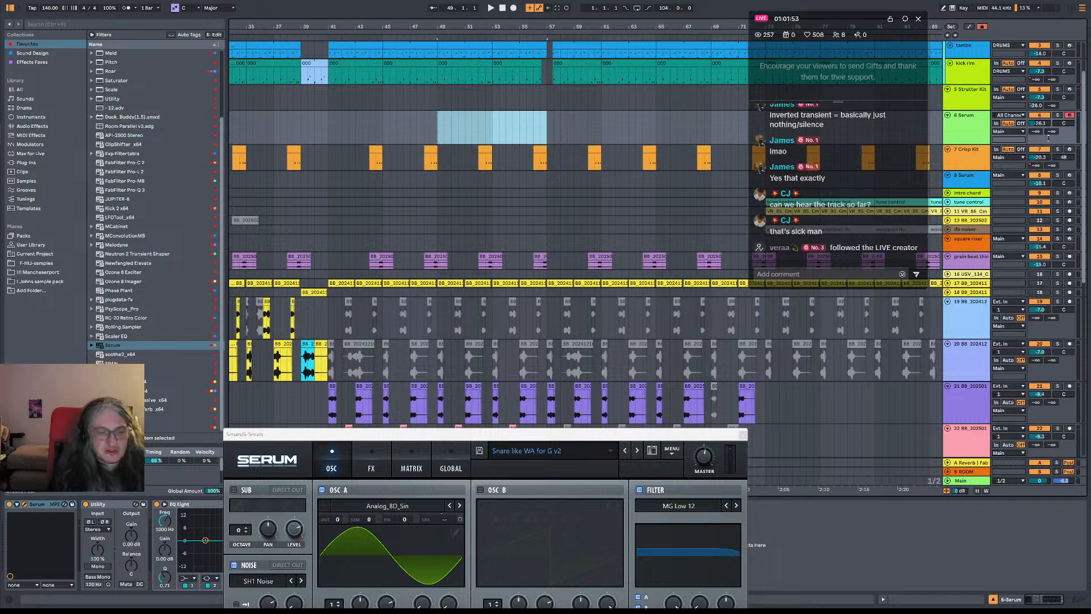
left_click(438, 130)
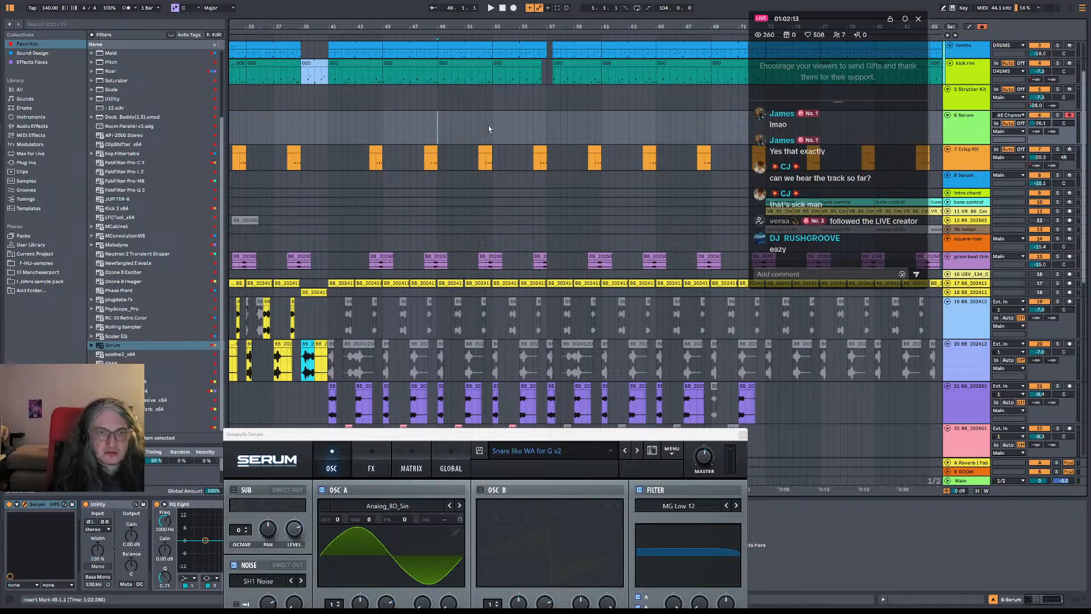
double_click(441, 117)
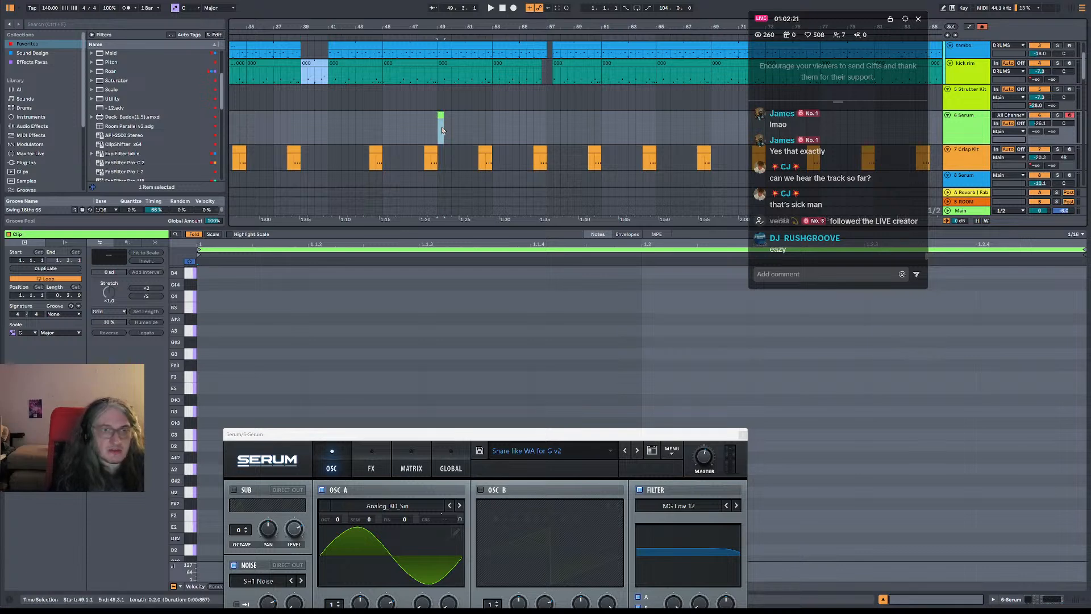
left_click_drag(441, 131, 518, 132)
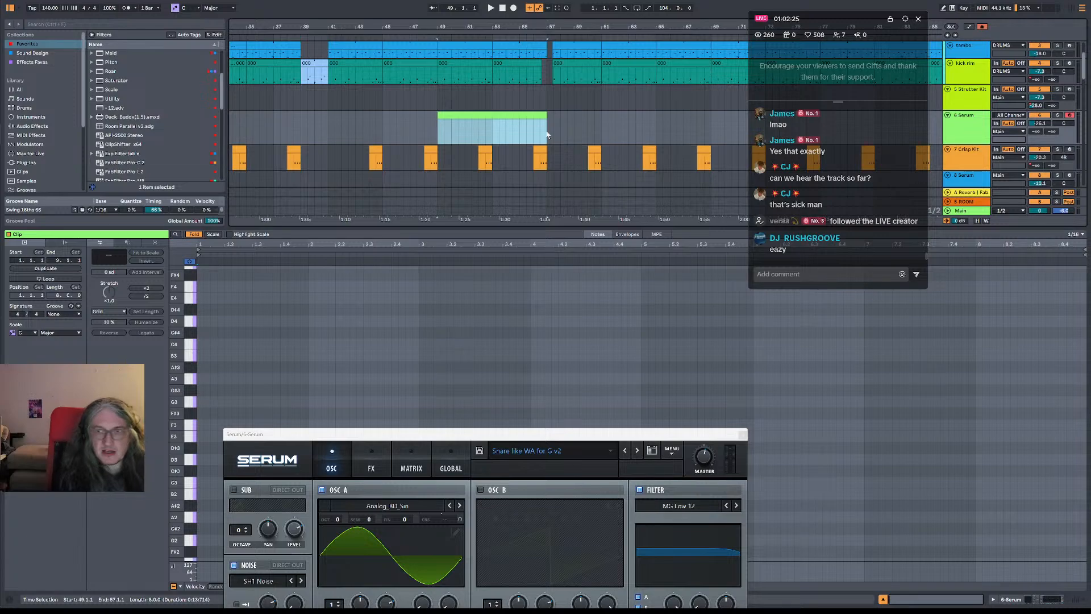
Open the new snare clip for note editing and move the Serum window away from the note grid
left_click(987, 132)
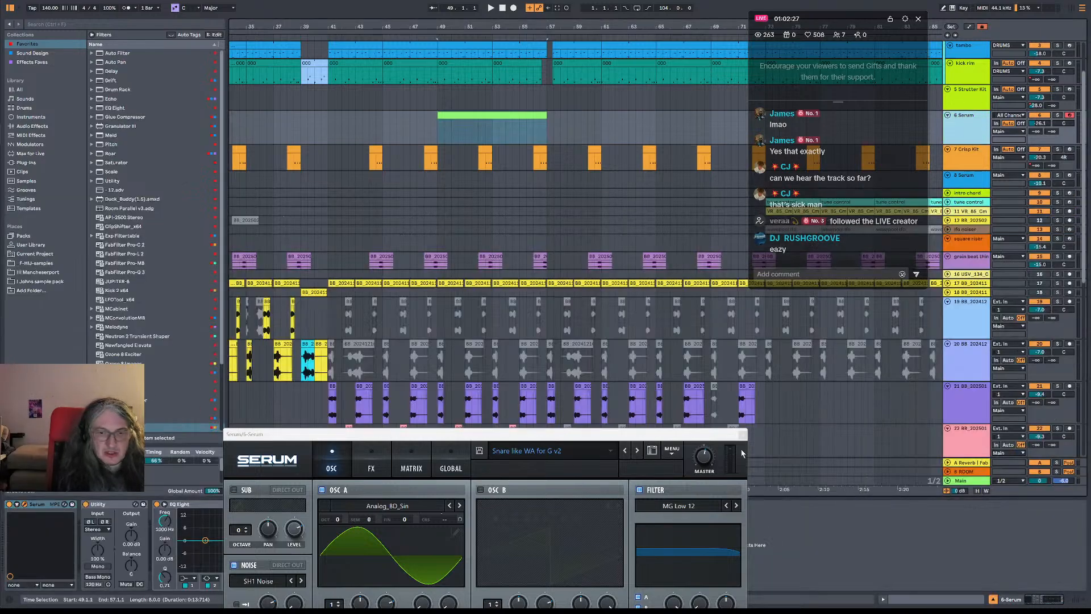
left_click_drag(670, 434, 767, 223)
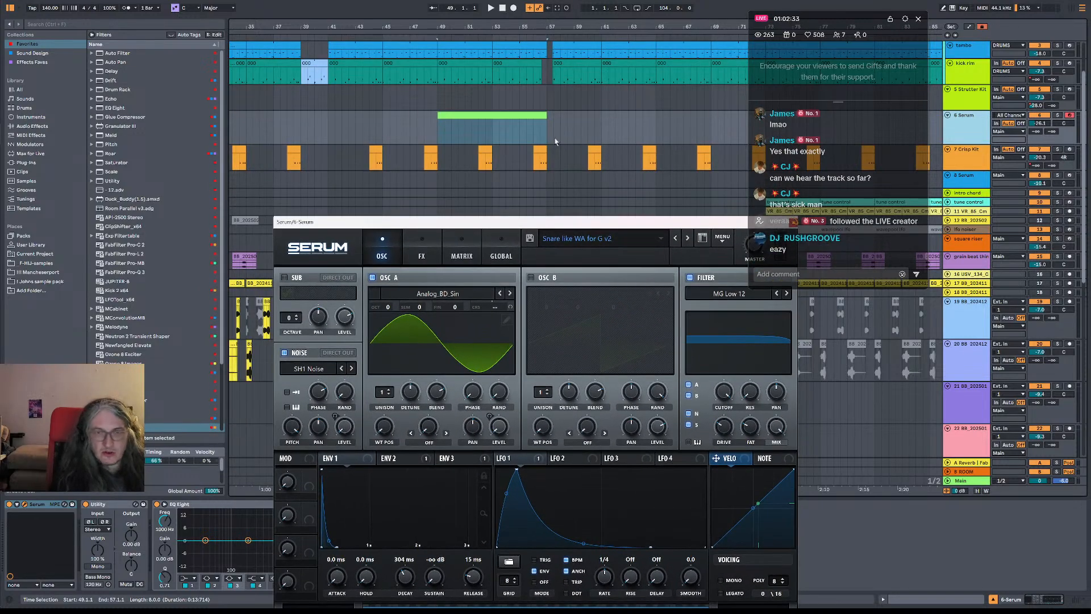
double_click(454, 115)
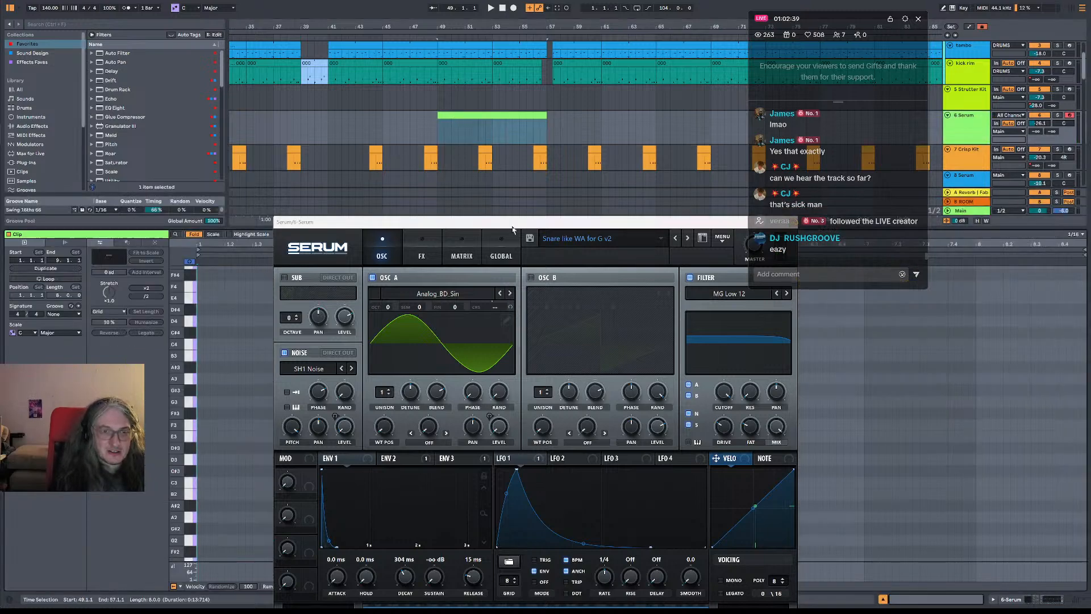
scroll(220, 508, "down", 2)
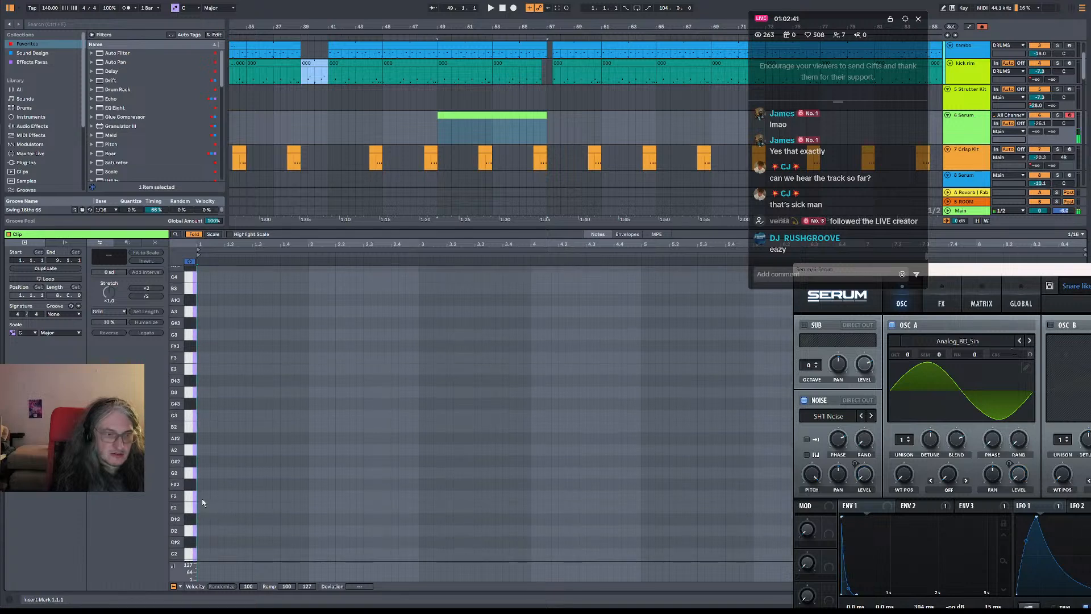
Draw a continuous run of sixteenth-note F2 hits from the clip's start to about 3.3 and play it
double_click(200, 496)
key("b")
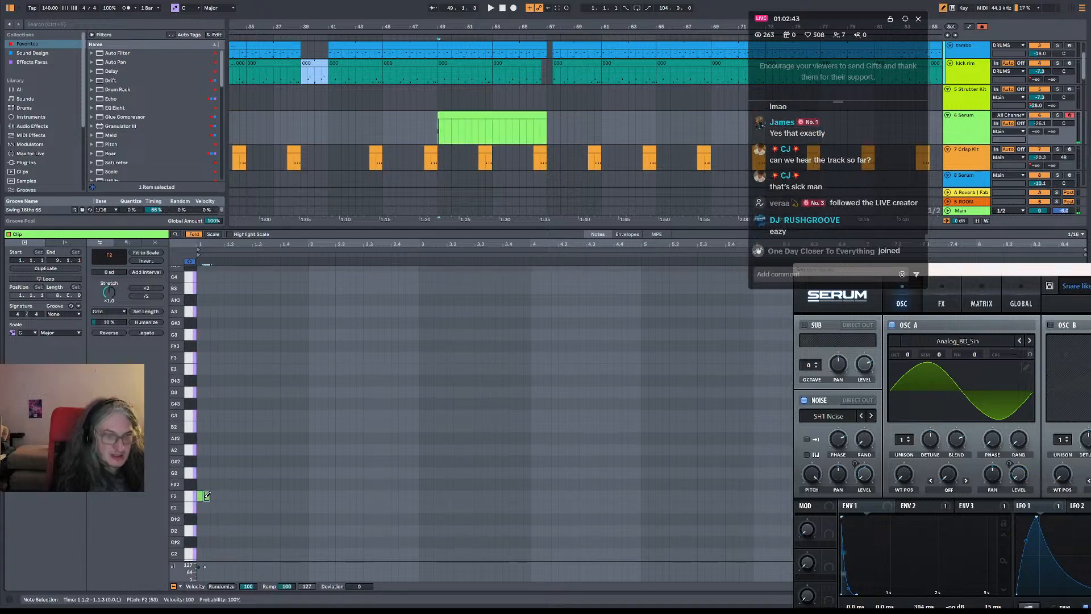
left_click_drag(206, 497, 489, 498)
key("space")
key("space")
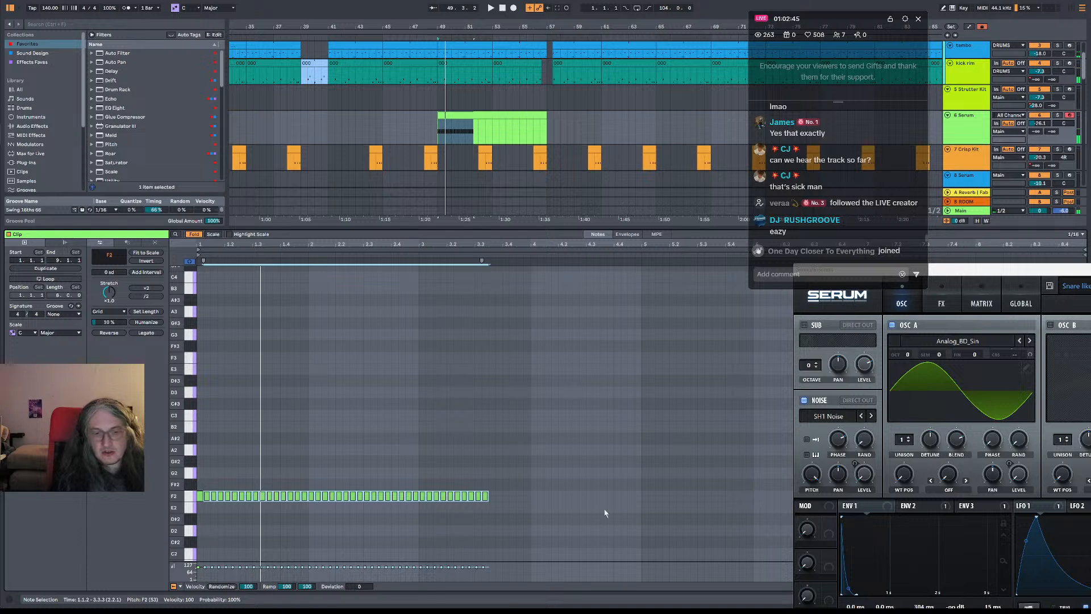
Replace the clip's first-bar sixteenth notes with eighth-note F2 hits and play the pattern
left_click(223, 539)
left_click_drag(203, 491, 249, 515)
left_click(203, 507)
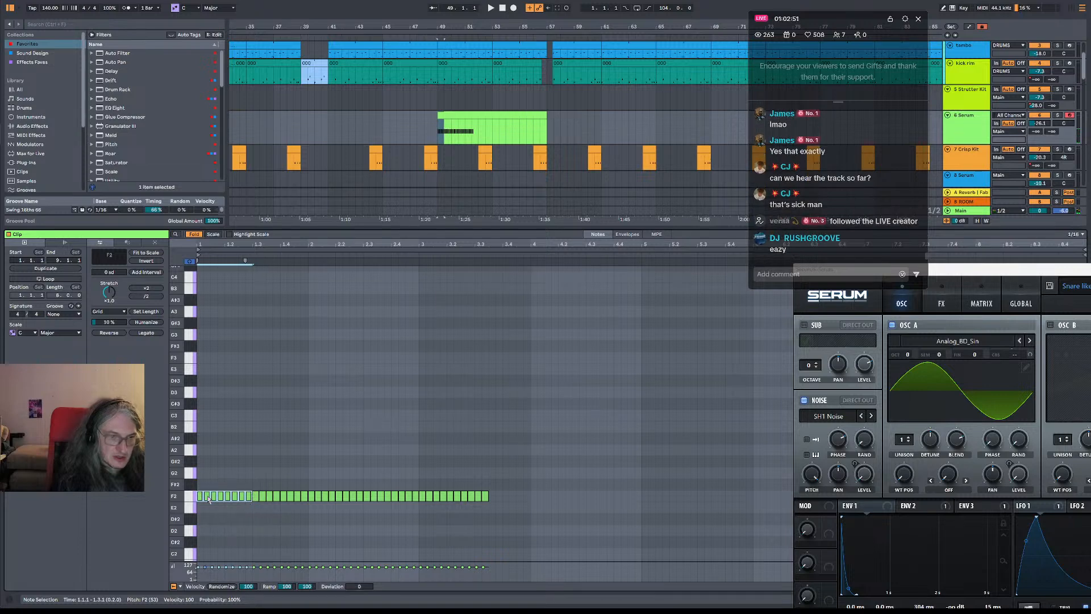
left_click(217, 511)
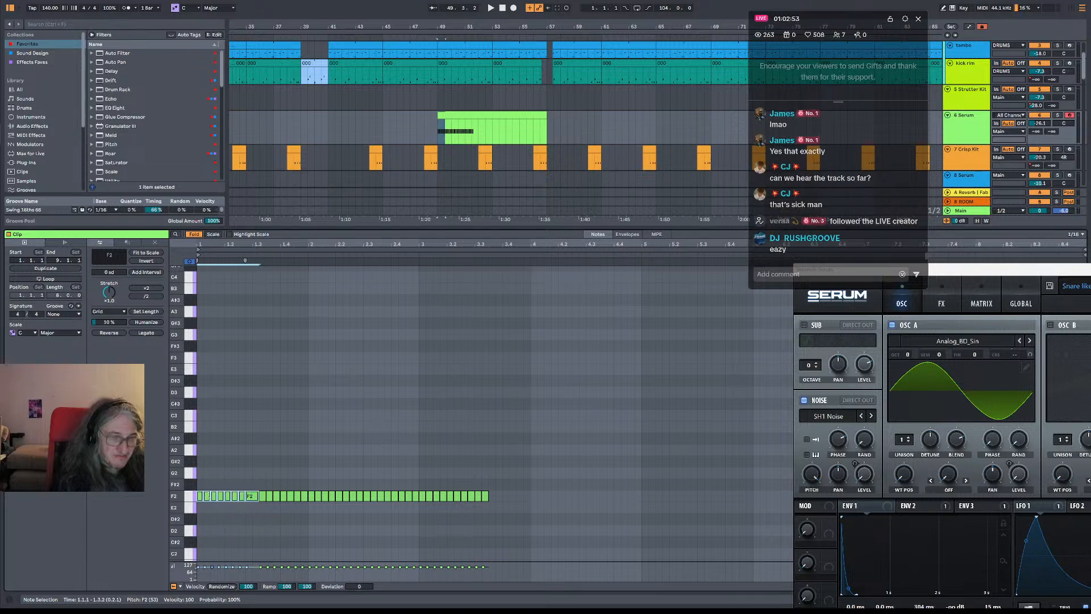
left_click(250, 497)
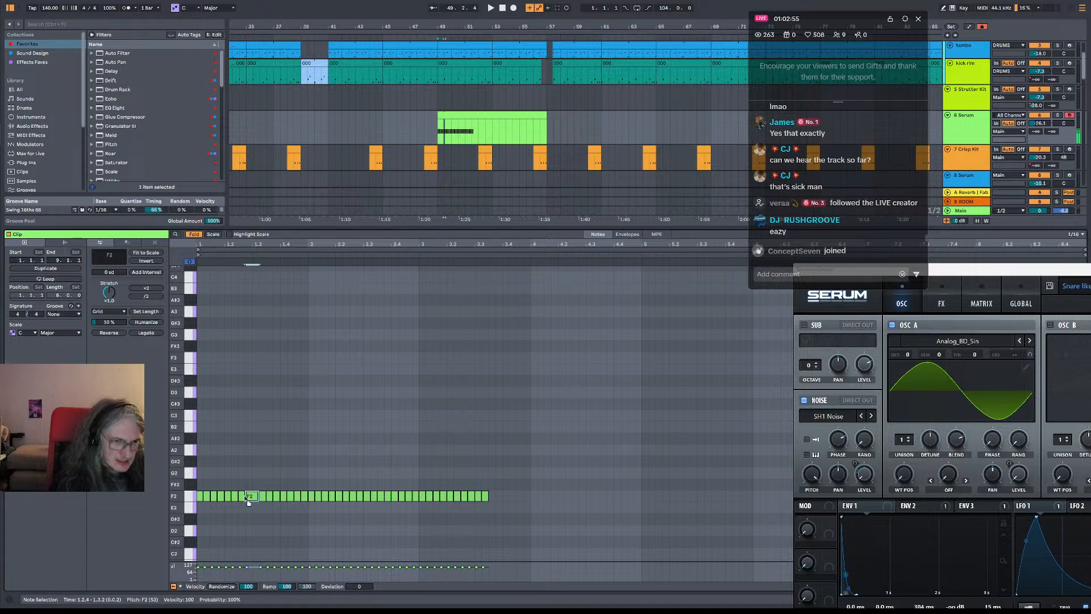
key("Delete")
key("ctrl+d")
key("ctrl+d")
key("ctrl+d")
key("ctrl+d")
key("ctrl+d")
key("ctrl+d")
key("ctrl+d")
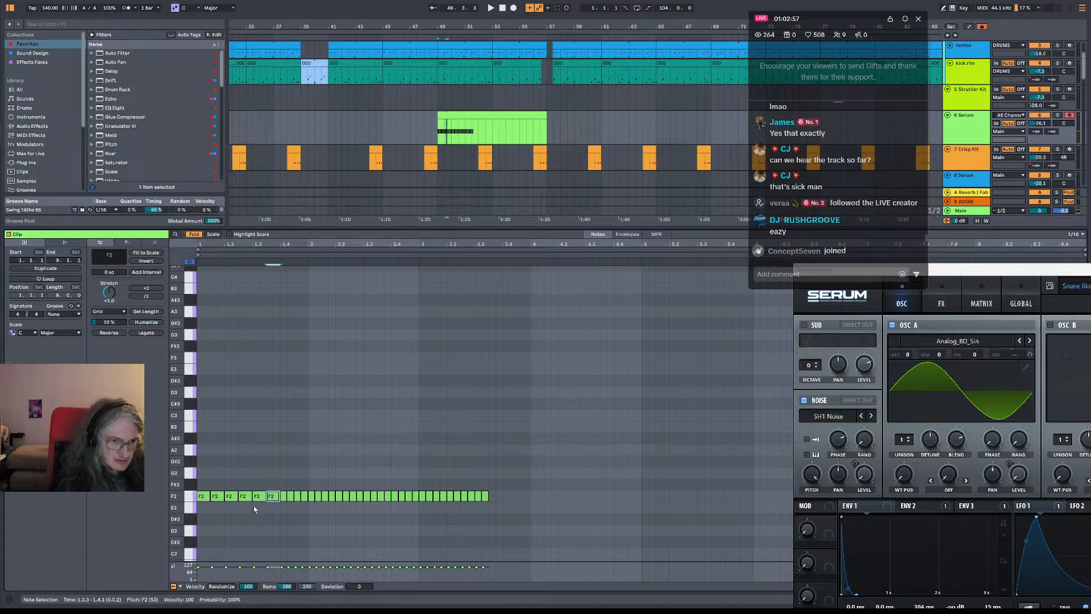
left_click(201, 484)
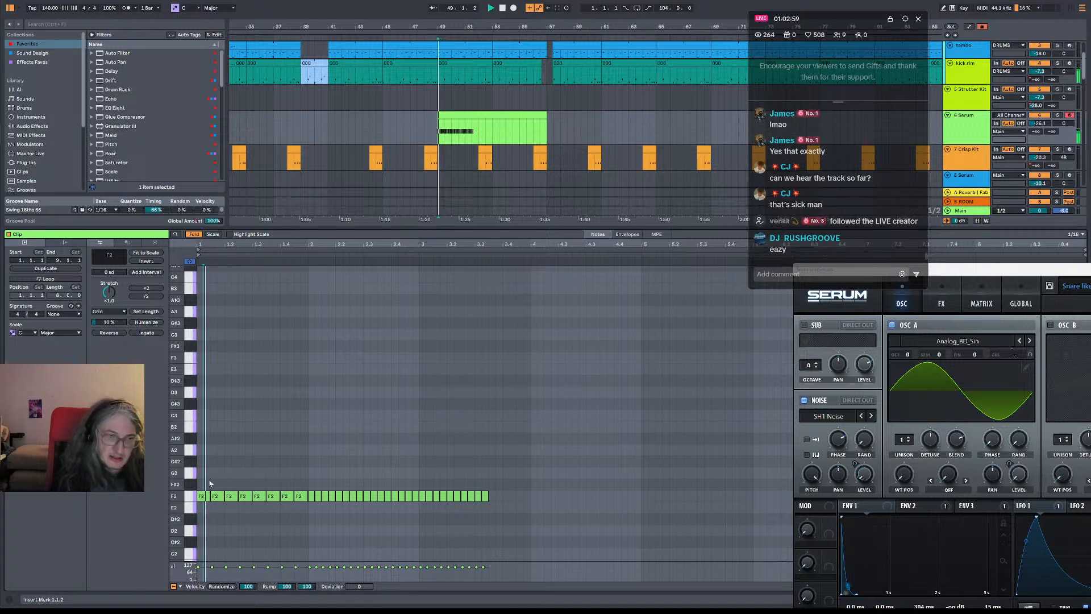
key("space")
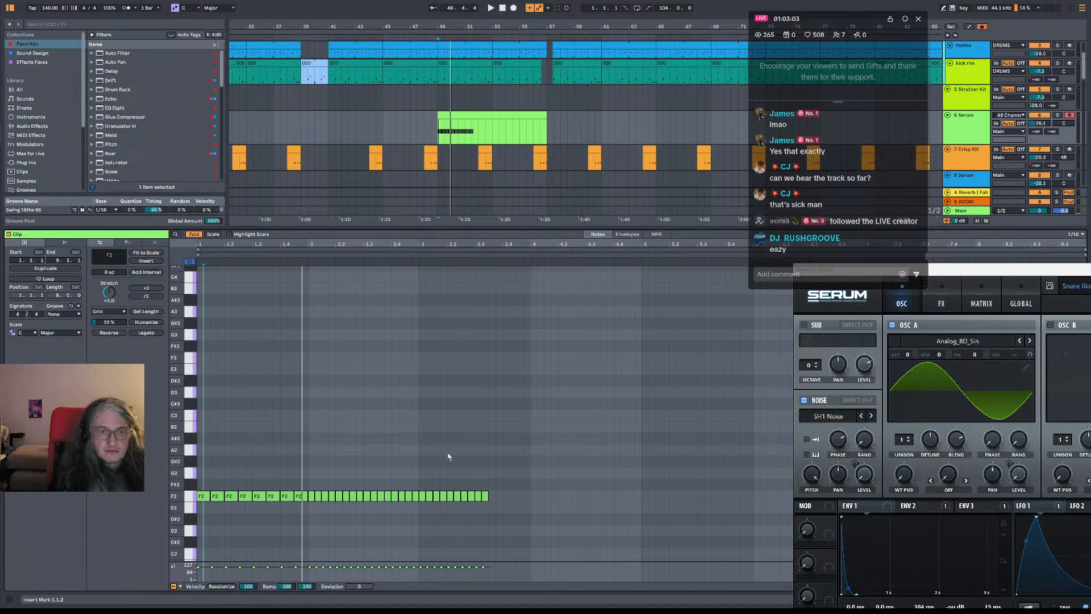
Delete every note except the first F2, loop the clip over one beat and play the repeating snare
left_click_drag(216, 480, 487, 512)
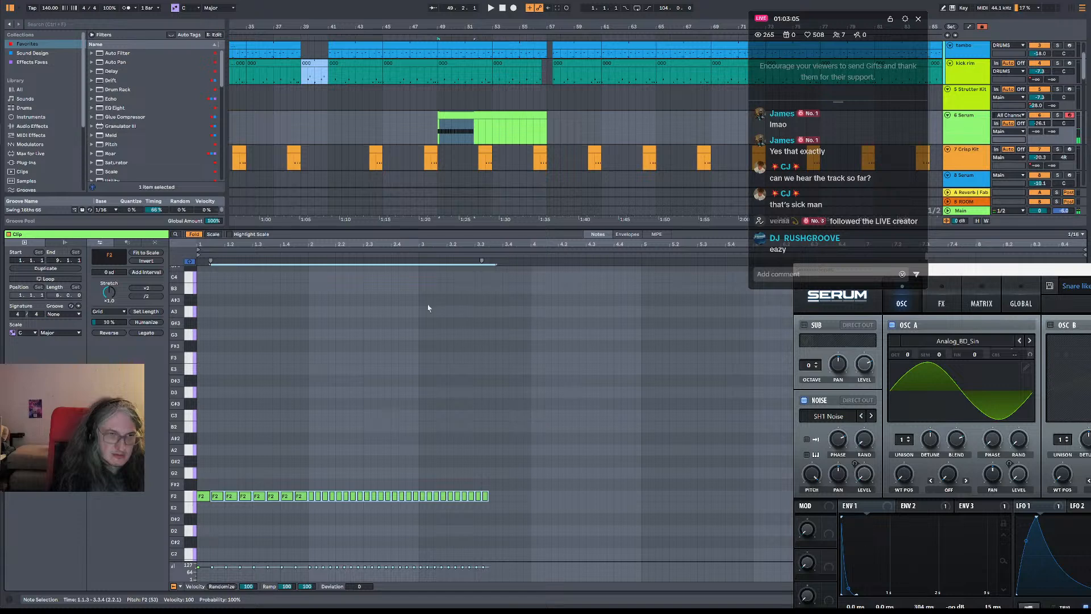
key("Delete")
left_click(319, 251)
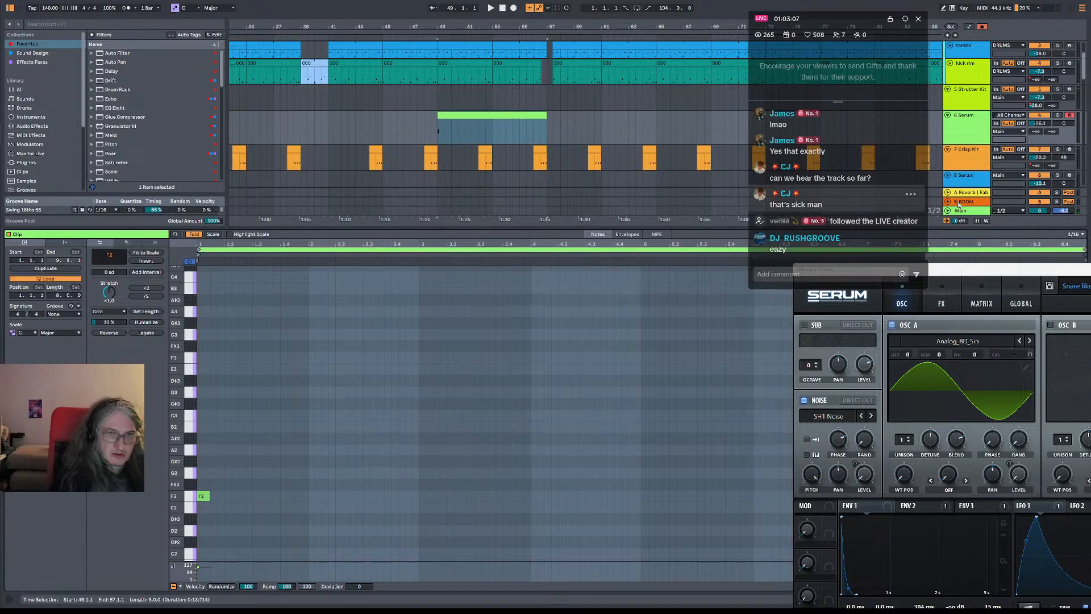
left_click_drag(1084, 250, 224, 250)
key("space")
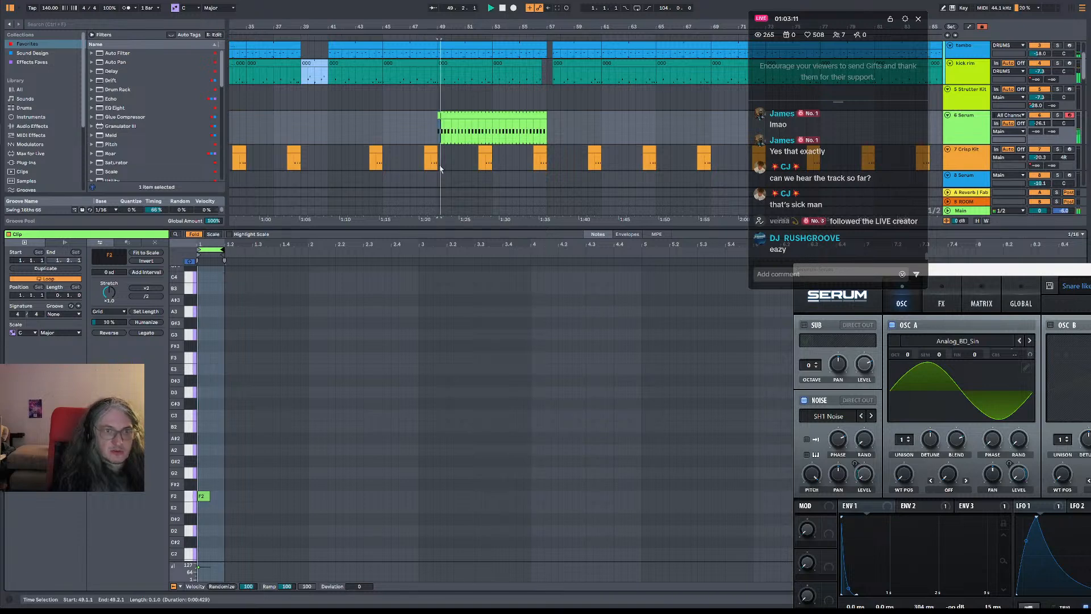
key("space")
Split the looped snare clip around the section from bar 50 to bar 51
left_click_drag(464, 31, 465, 70)
left_click_drag(432, 138, 467, 138)
key("ctrl+e")
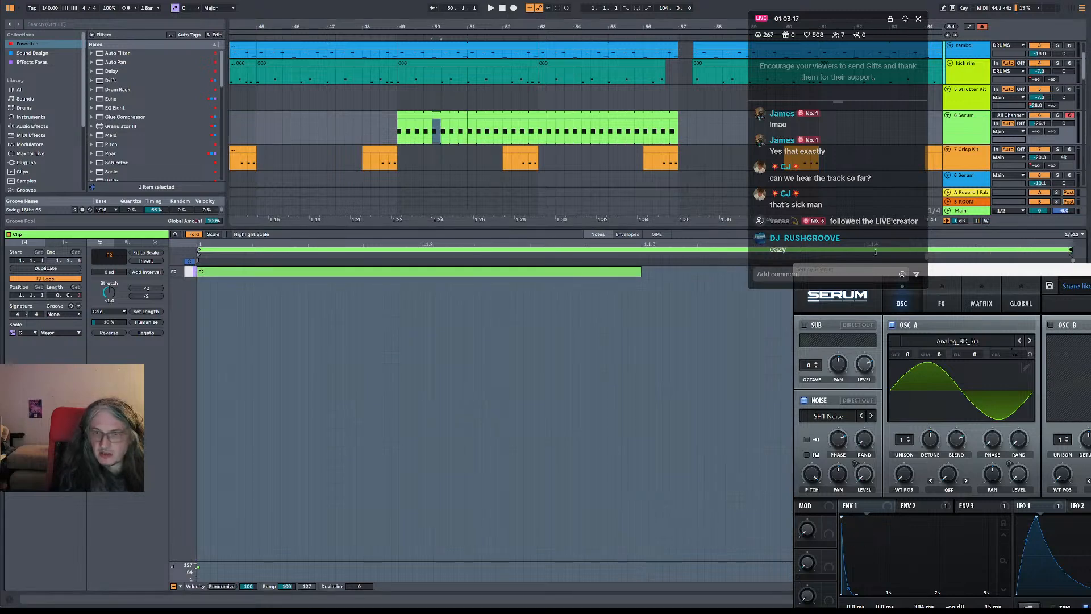
Shorten the loop of the split Serum clip at bar 50 to half a beat and play the pattern
left_click_drag(1083, 250, 635, 250)
left_click(401, 129)
key("space")
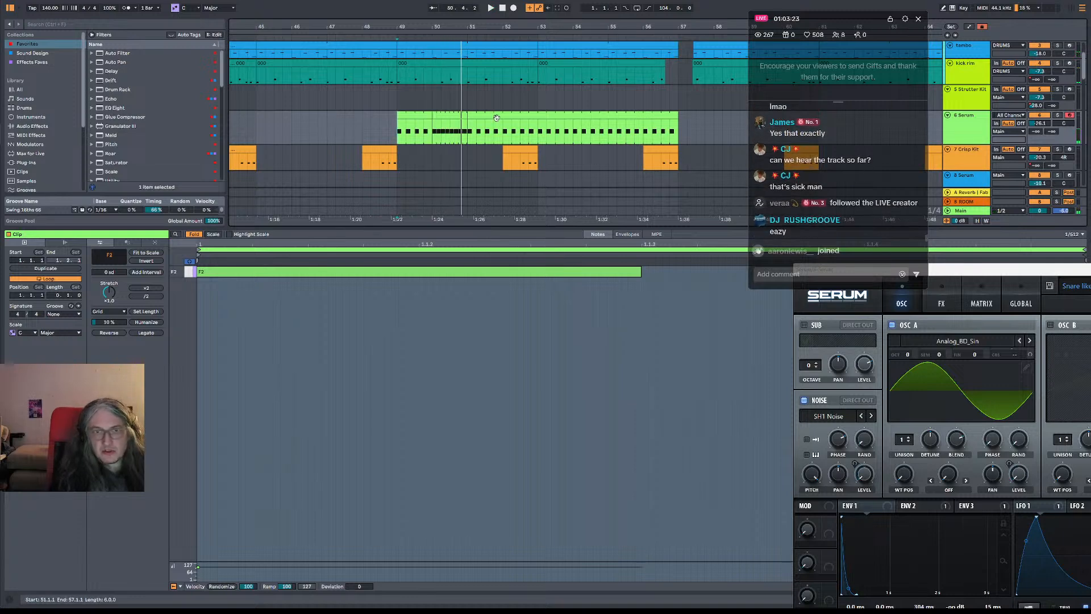
Consolidate the Serum clips from bar 49 to 57 into one clip and fill its whole length with a single sustained F2 note
left_click(416, 121)
left_click_drag(397, 132, 676, 129)
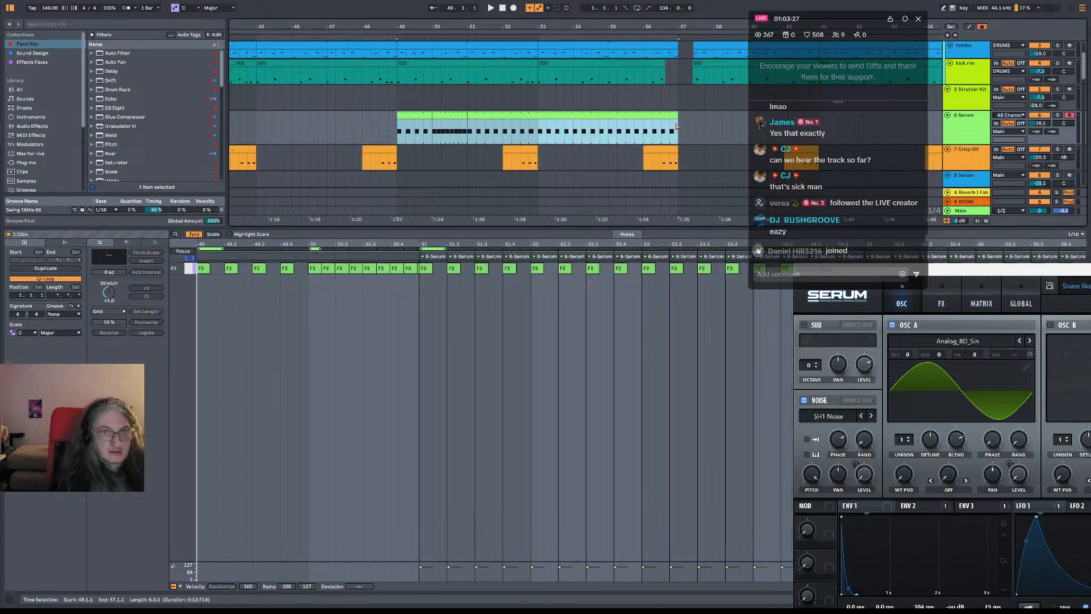
key("ctrl+j")
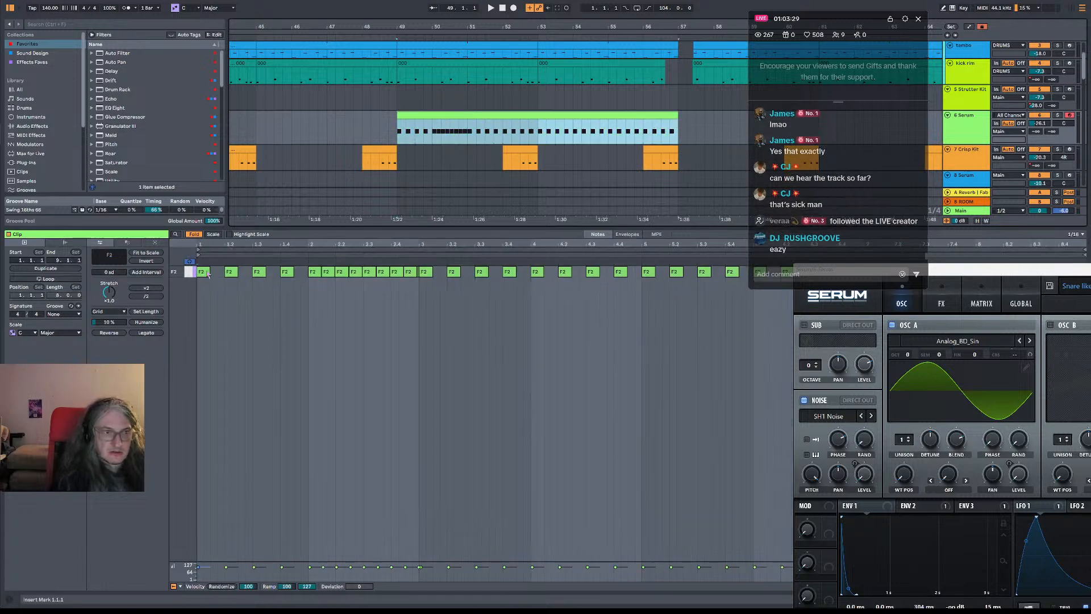
left_click_drag(209, 272, 1075, 278)
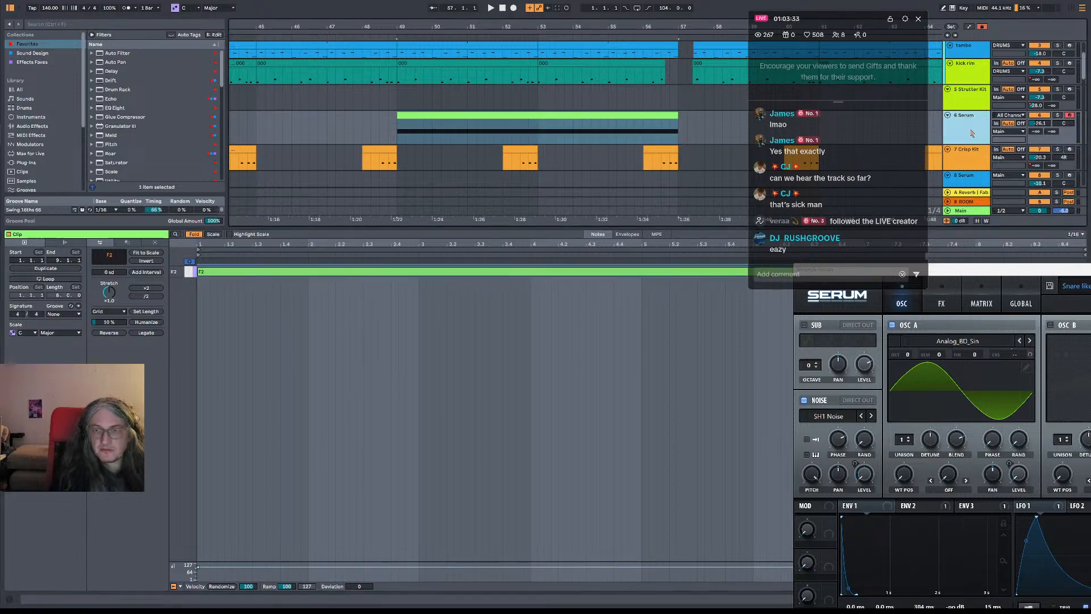
Show the Serum track's device chain, close the Serum window and add an Arpeggiator before Serum
key("shift+Tab")
left_click_drag(1047, 271, 472, 145)
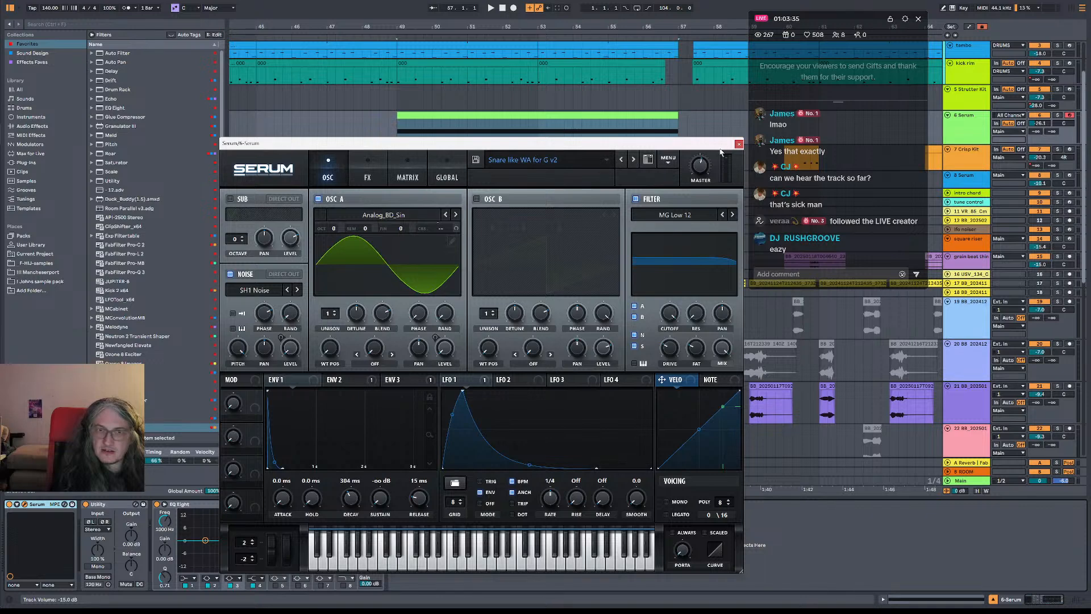
left_click(738, 144)
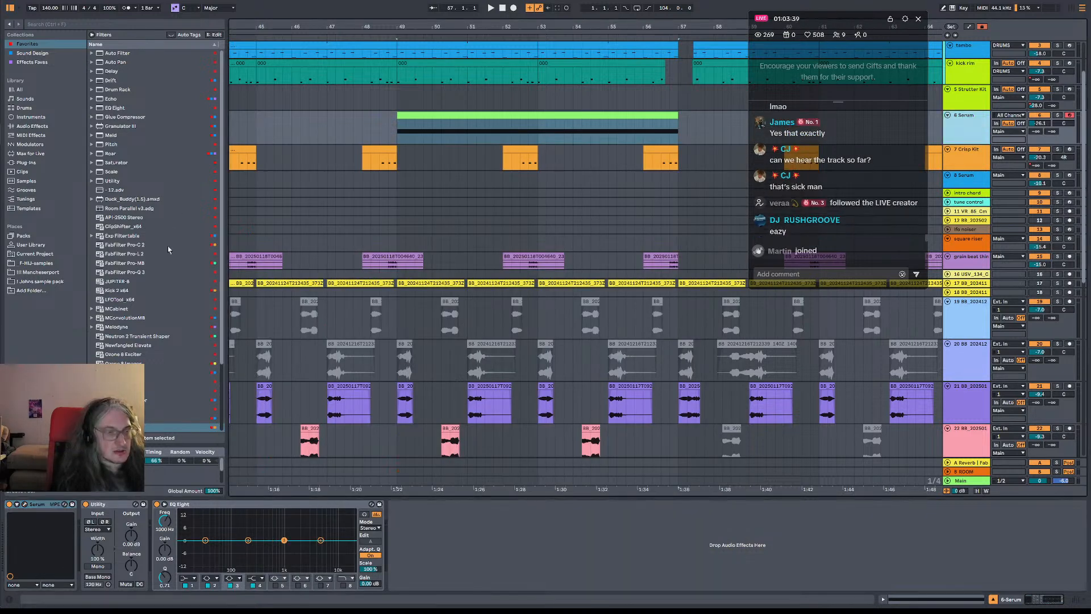
left_click(42, 135)
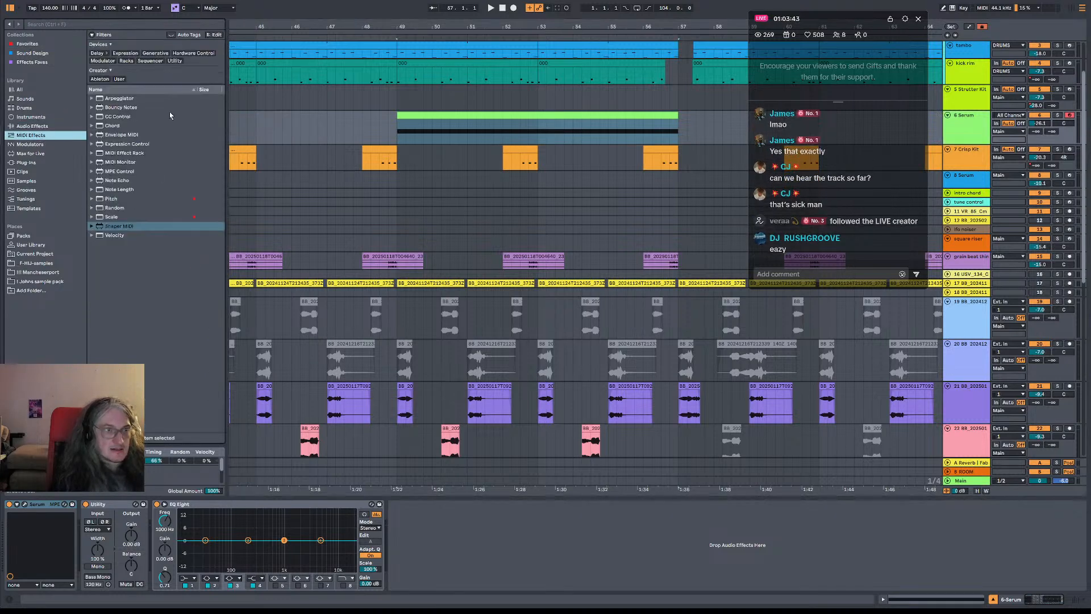
left_click(124, 99)
key("Return")
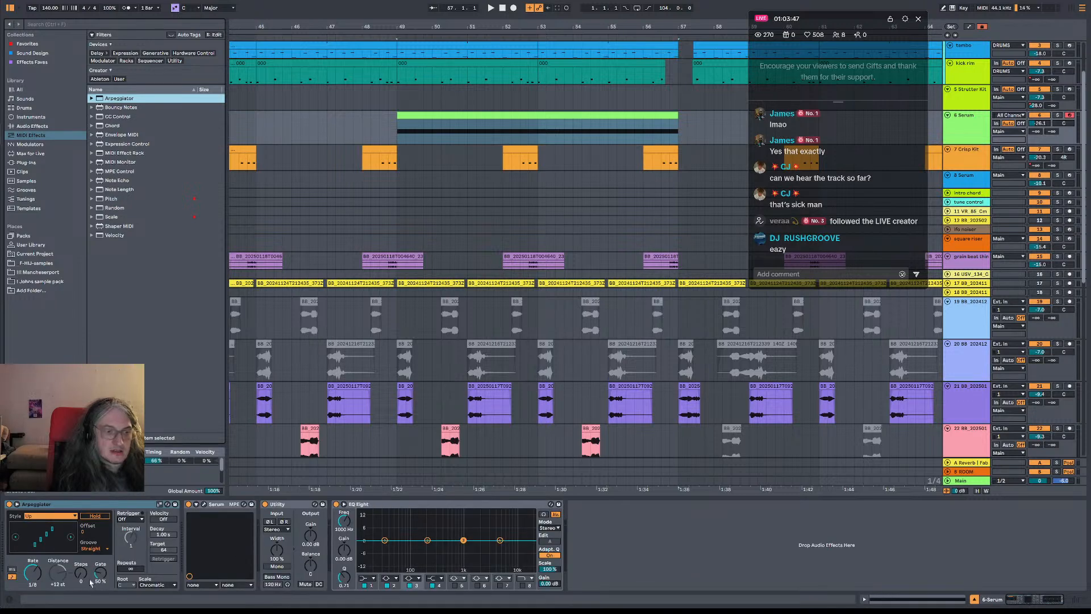
Try the Arpeggiator at rates of 1/12 and 1/16 while playing the sustained note
key("space")
mouse_move(57, 581)
left_mouse_down()
mouse_move(57, 565)
mouse_move(44, 586)
left_mouse_up()
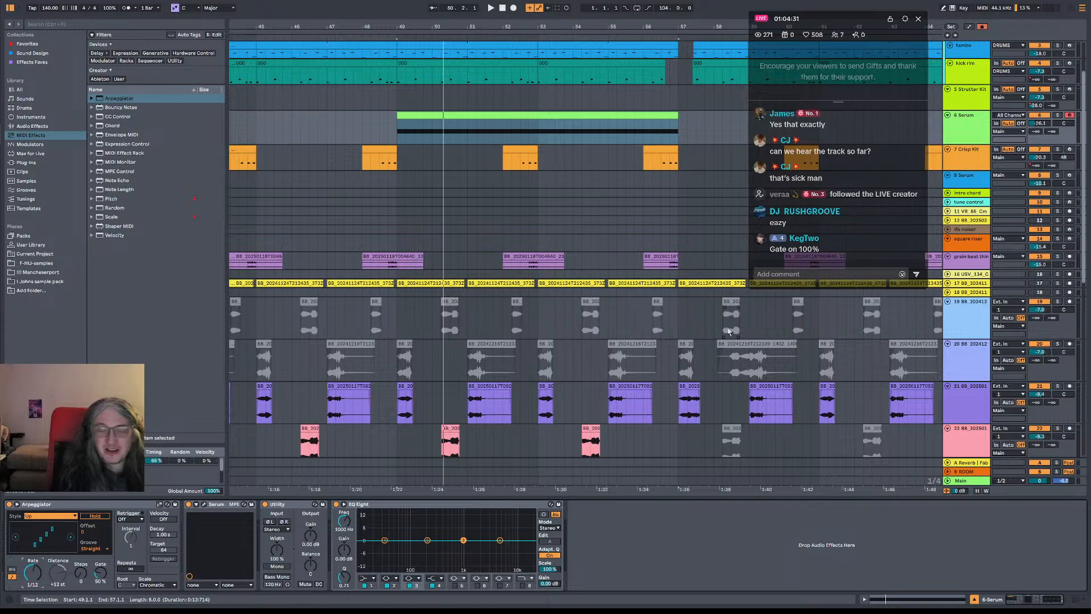
left_click(132, 510)
key("space")
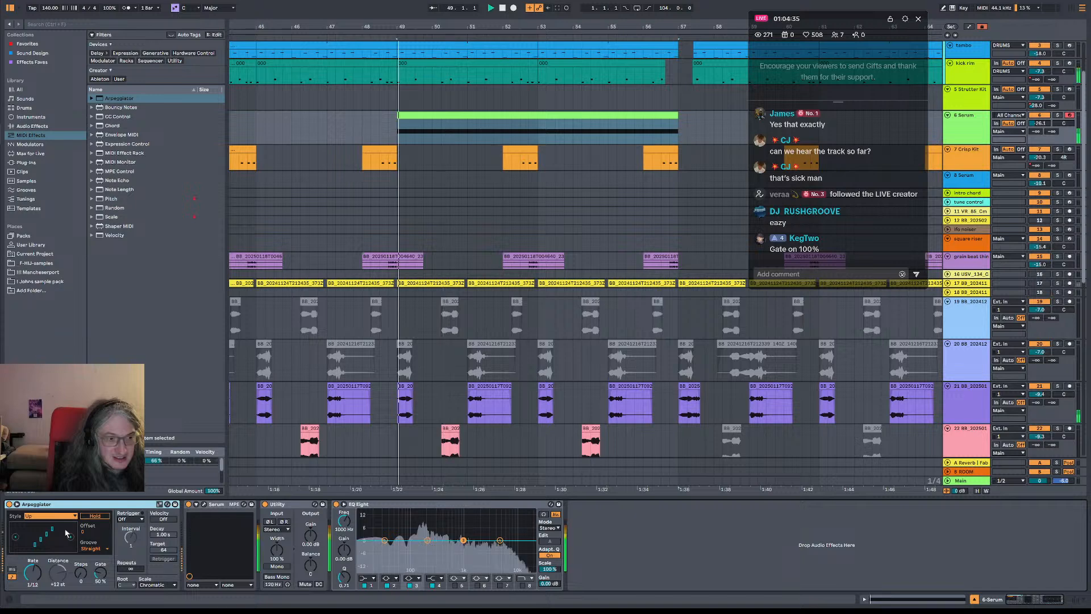
left_click_drag(37, 577, 100, 546)
key("space")
key("space")
Set the Arpeggiator's gate to 100% and its rate to 1/8 while playing the pattern
left_click(100, 573)
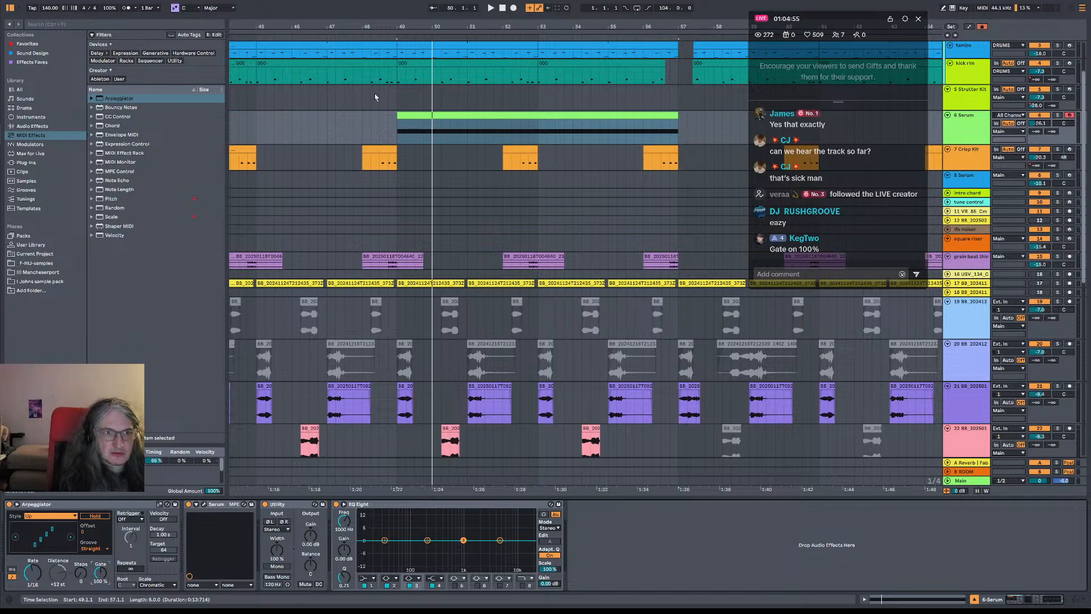
key("space")
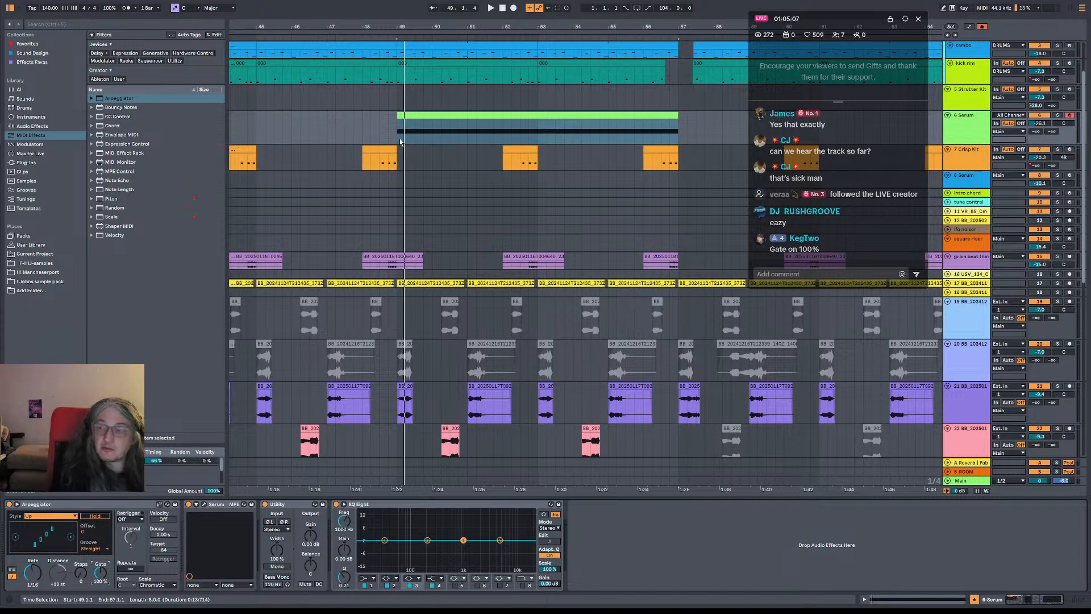
key("space")
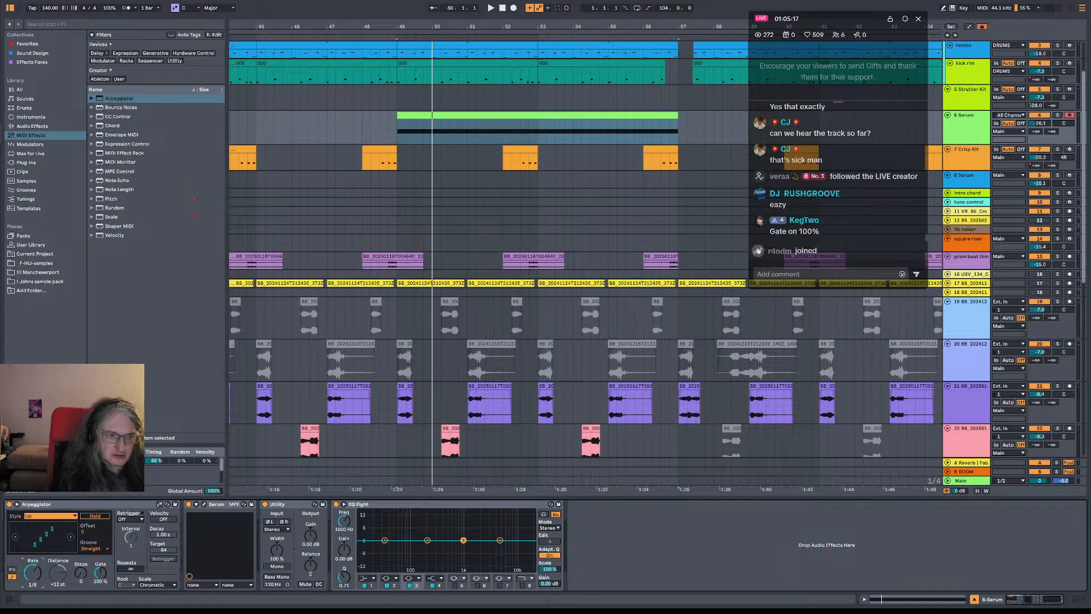
key("space")
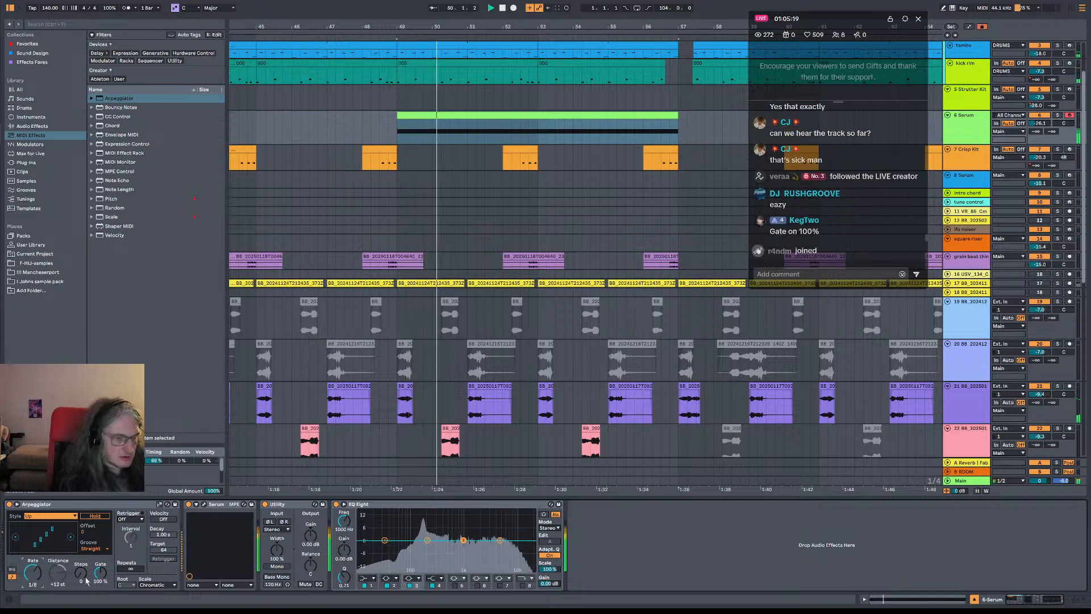
In Serum's modulation matrix, route Macro 1 to Mast.Tun with a moderate positive amount
left_click(203, 506)
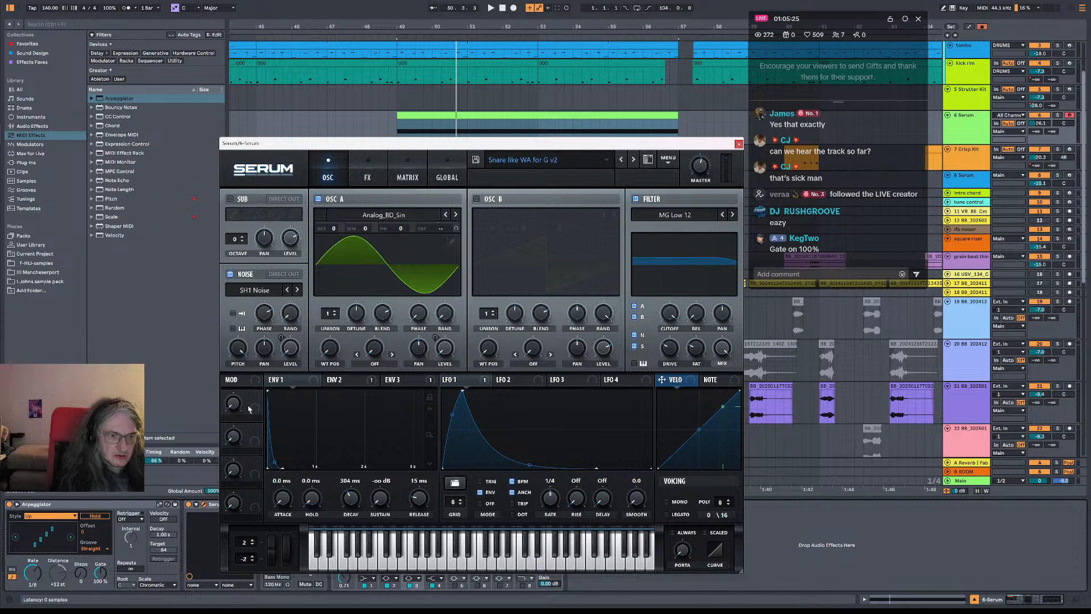
left_click(366, 179)
left_click(402, 181)
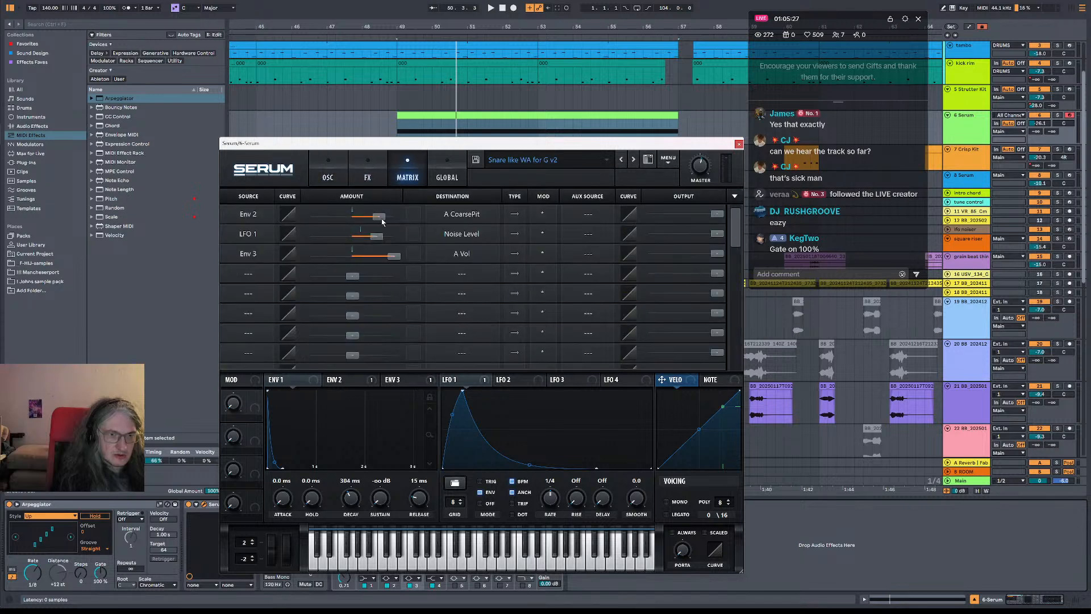
left_click(256, 276)
left_click(257, 277)
left_click(257, 277)
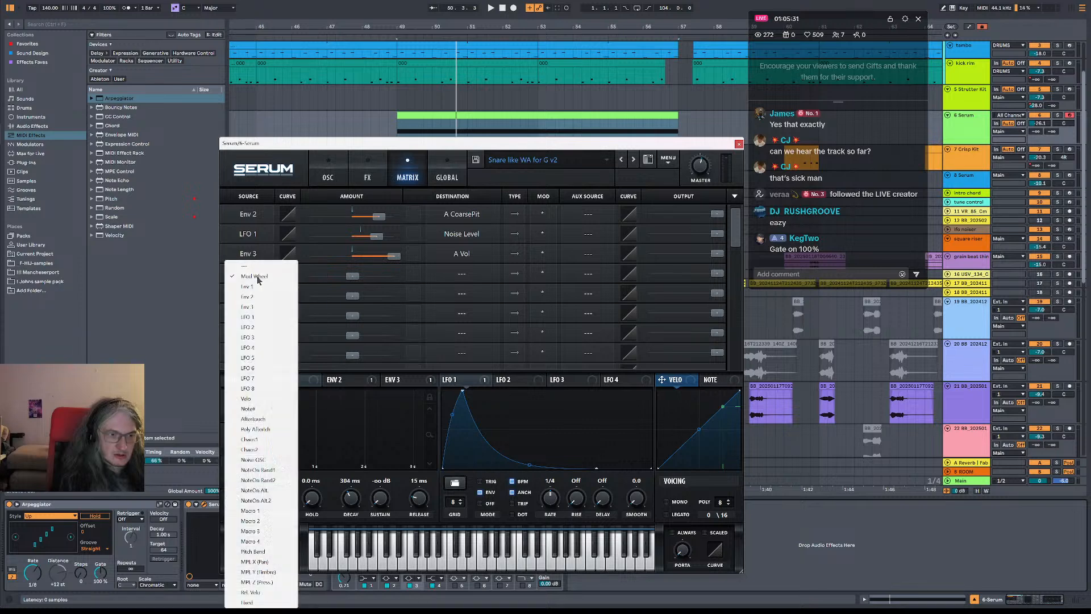
left_click(466, 294)
left_click(253, 275)
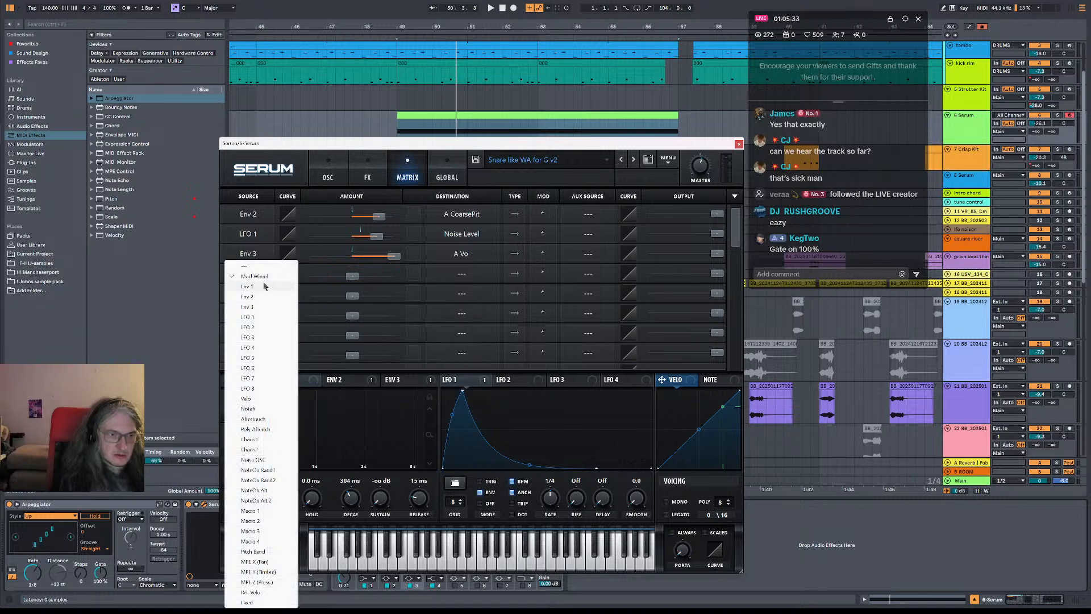
left_click(250, 510)
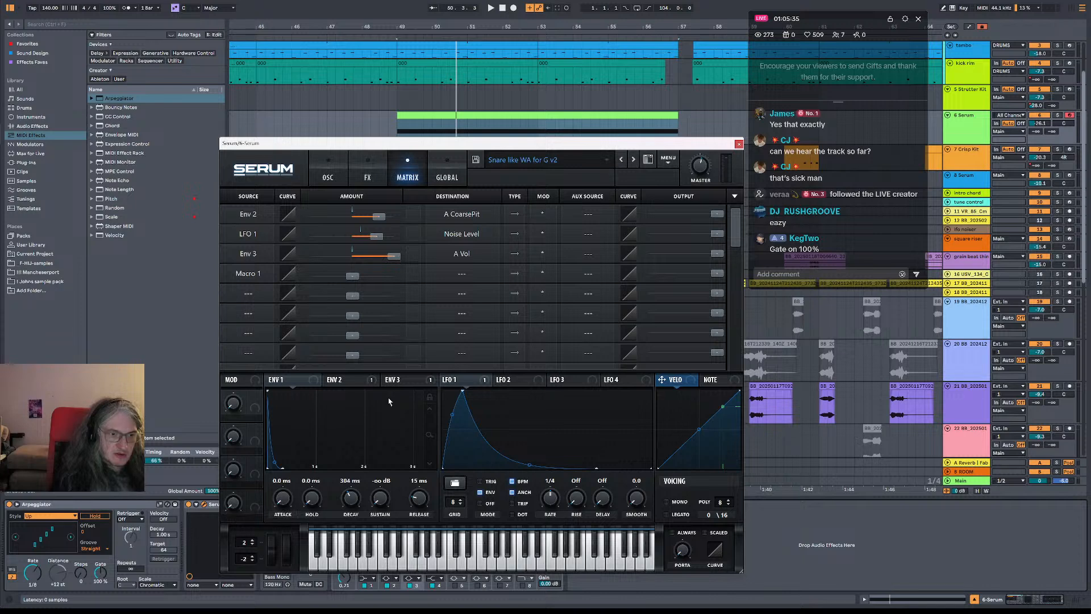
left_click(487, 273)
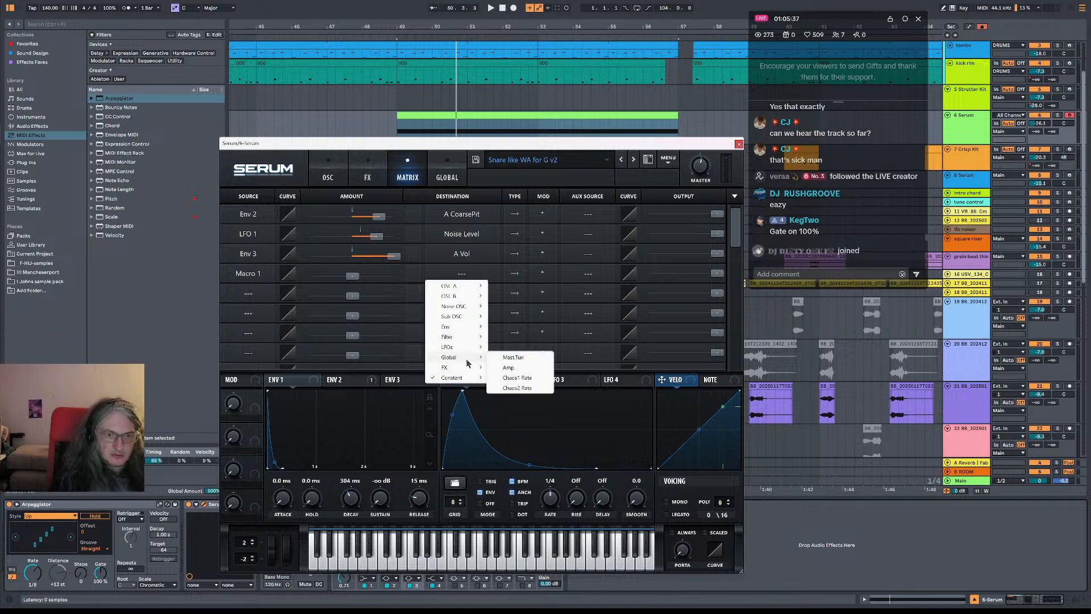
left_click(511, 364)
left_click_drag(352, 275, 340, 337)
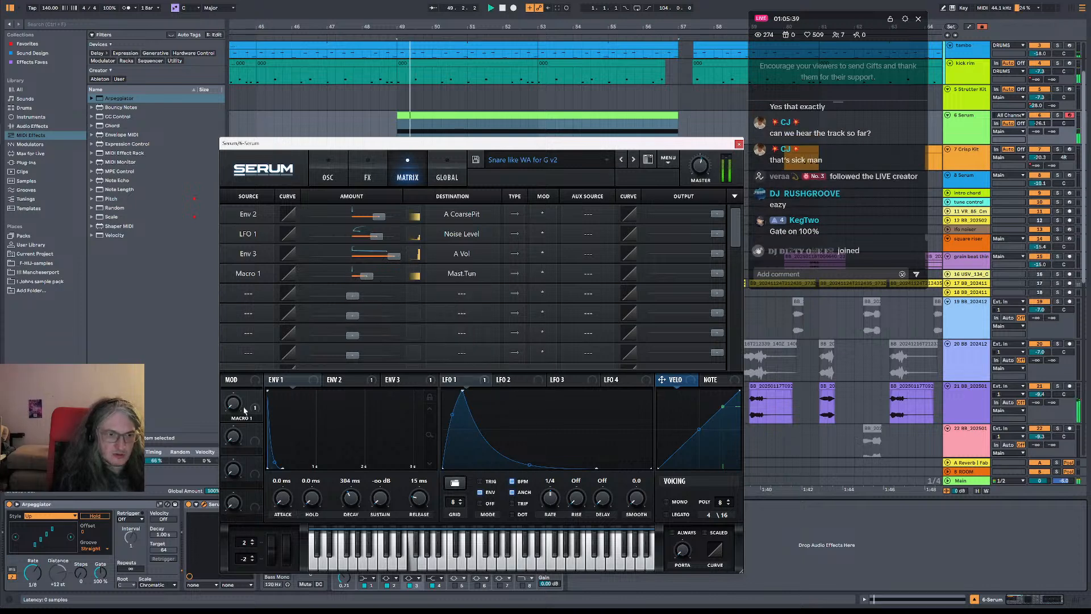
Sweep Macro 1 during playback, slightly reduce its Mast.Tun modulation amount and return the macro to its minimum
mouse_move(237, 403)
left_click_drag(237, 402, 239, 399)
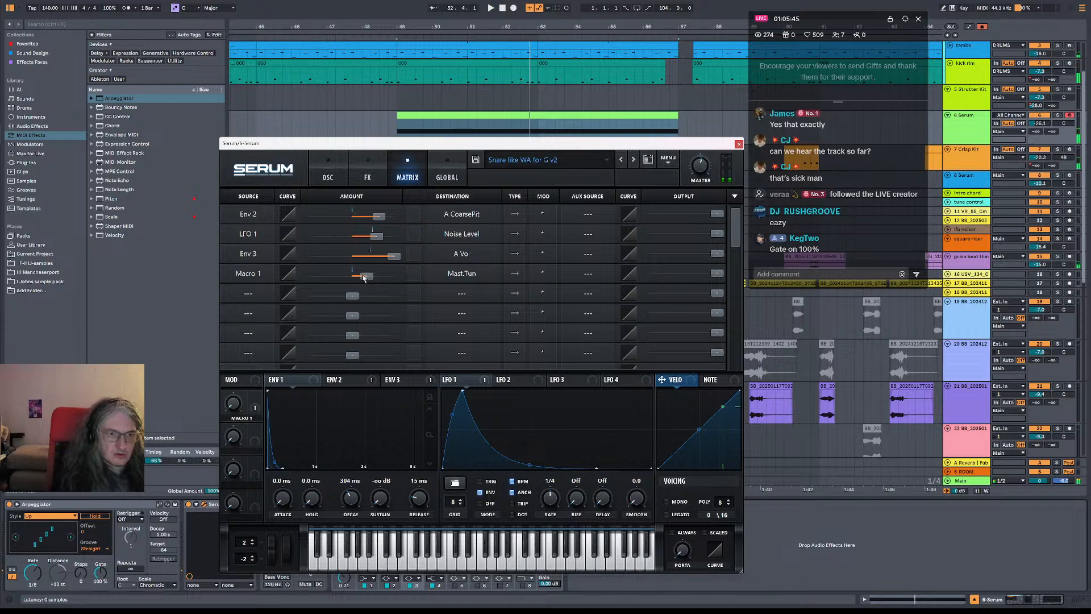
left_click_drag(233, 409, 252, 319)
left_click_drag(362, 277, 362, 279)
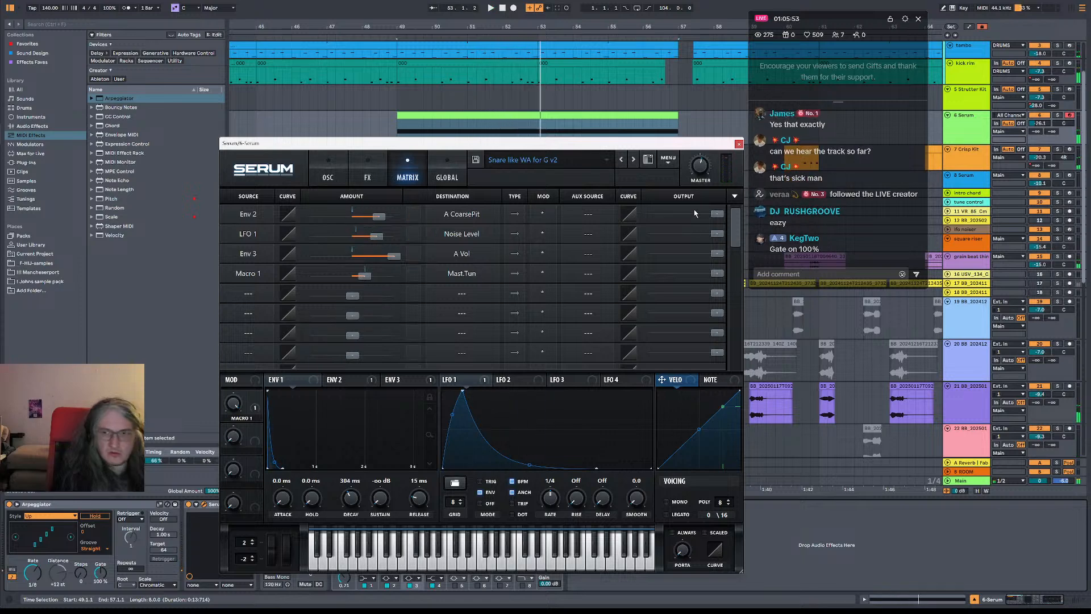
left_click_drag(227, 408, 225, 503)
Rename Macro 1 as "m pitch" and sweep it upward while the snare pattern plays
double_click(241, 418)
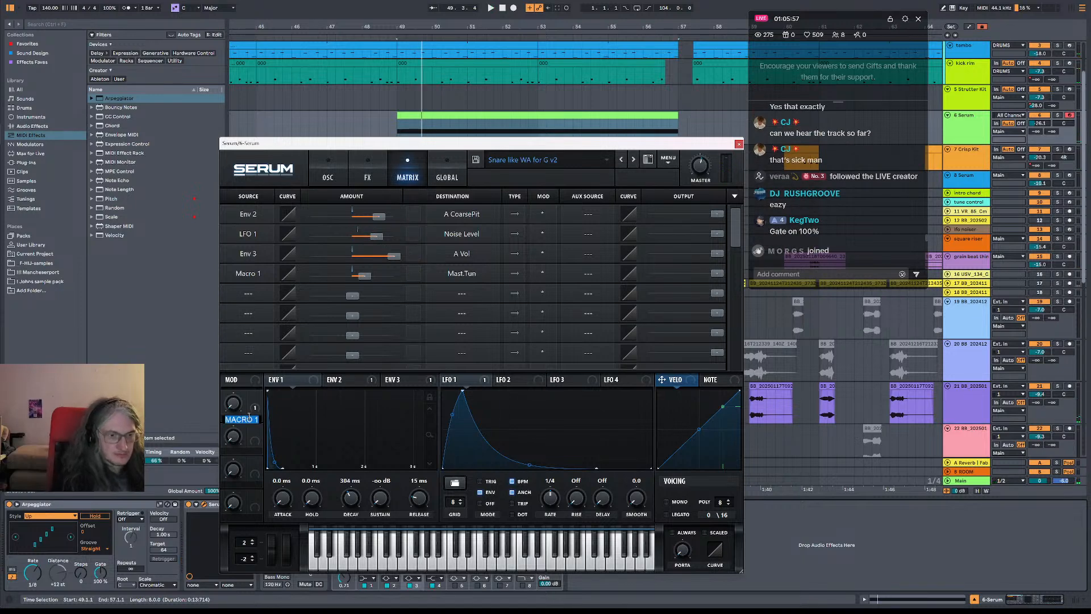
type("m pitch")
key("Return")
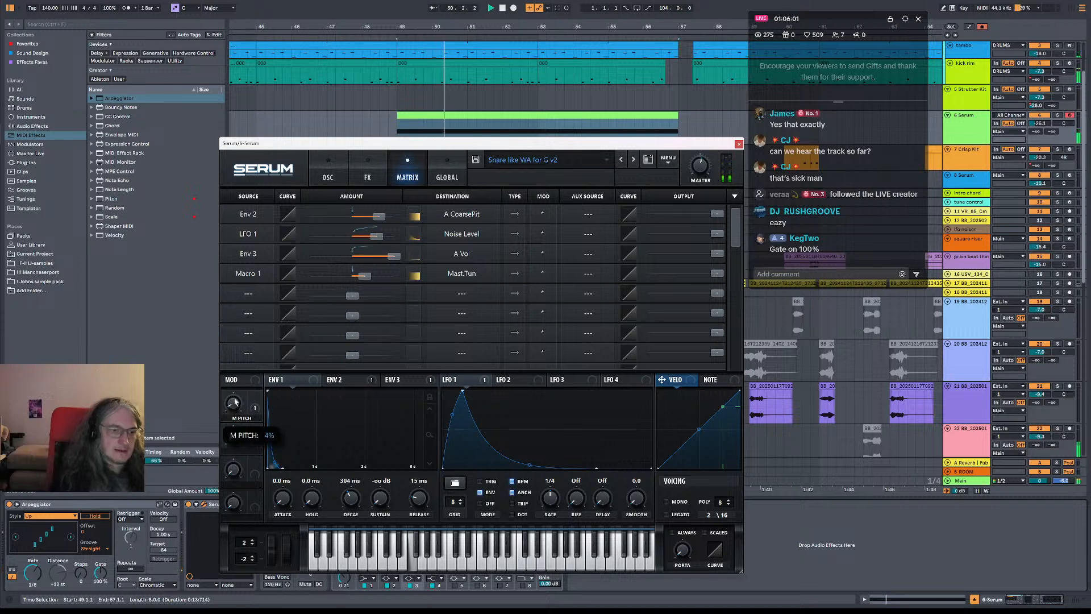
left_click_drag(233, 408, 252, 354)
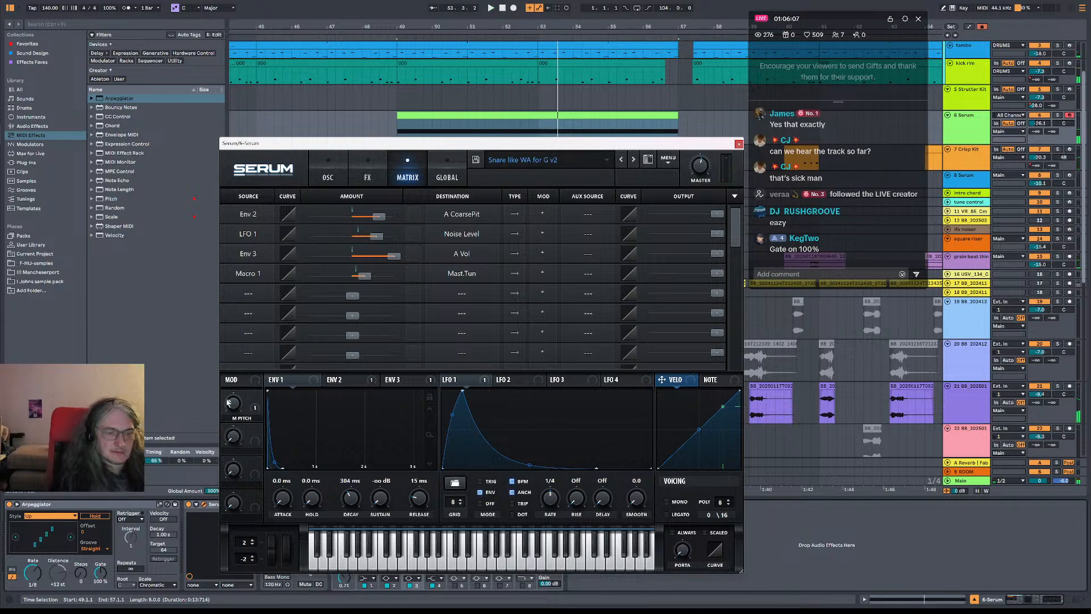
Close the Serum window, unfold the Serum device's parameter area and select the snare clip at bar 49
right_click(241, 412)
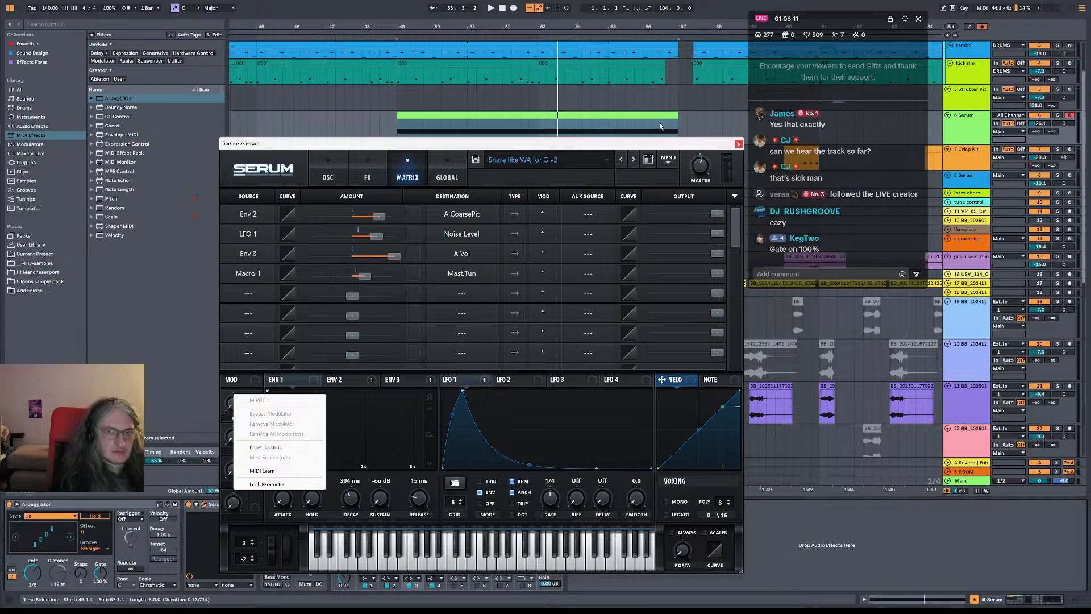
left_click(498, 143)
left_click(738, 144)
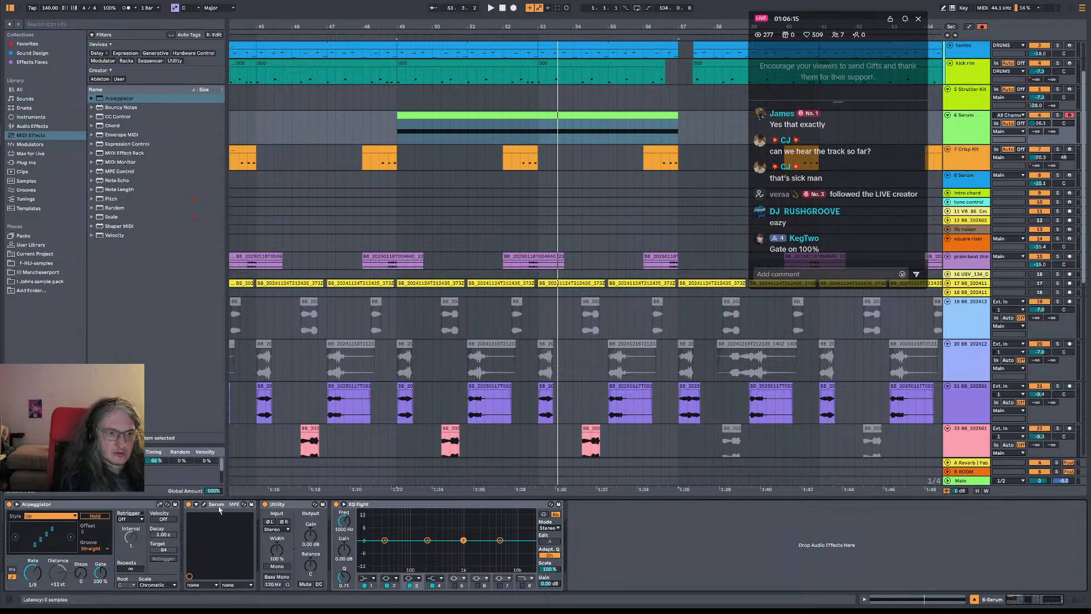
left_click(196, 505)
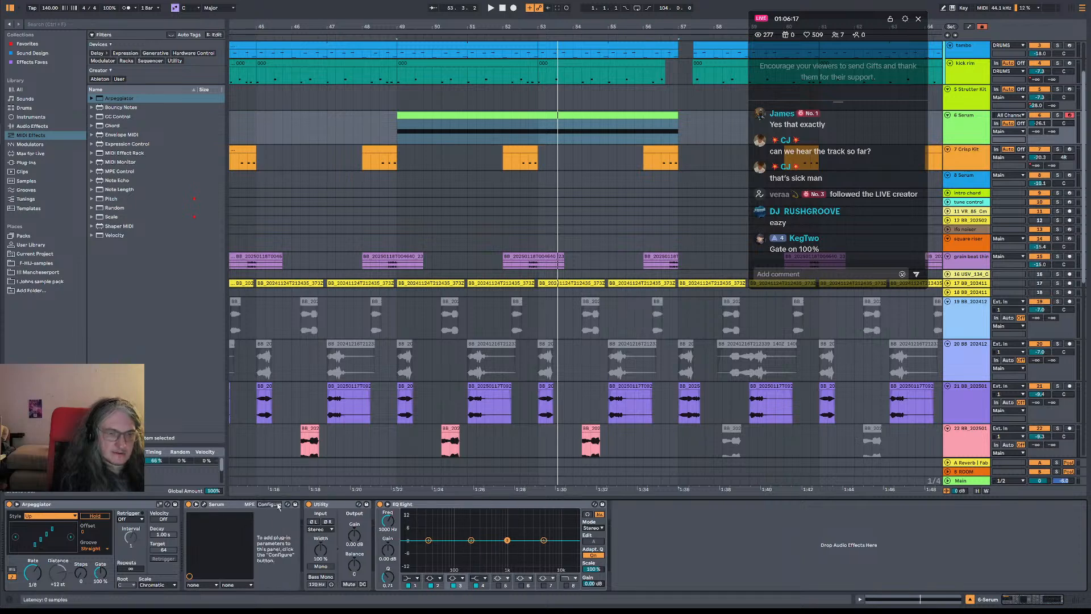
right_click(971, 130)
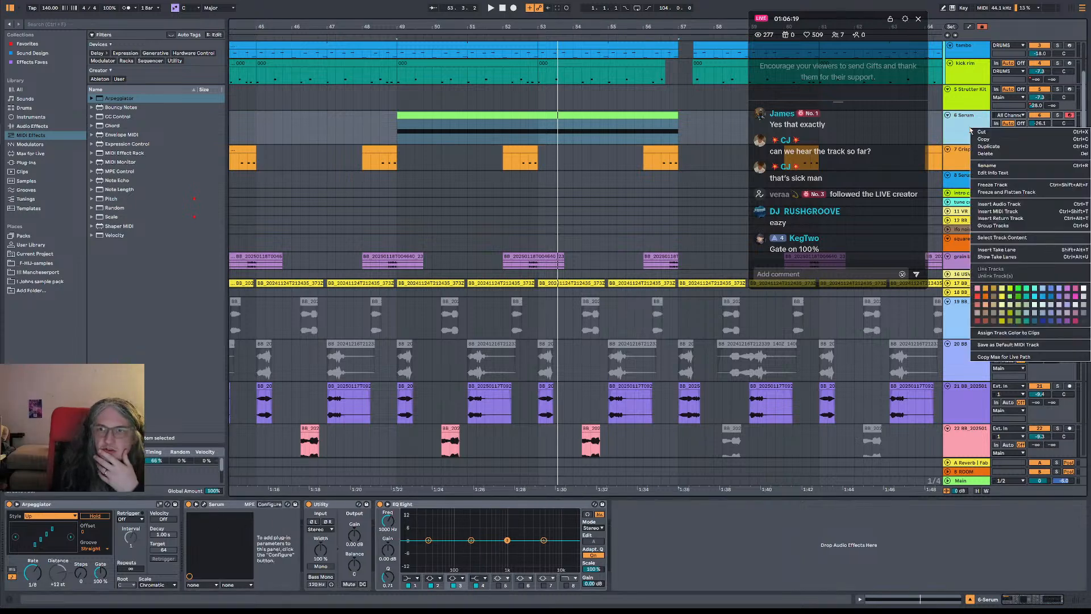
key("Escape")
left_click(459, 114)
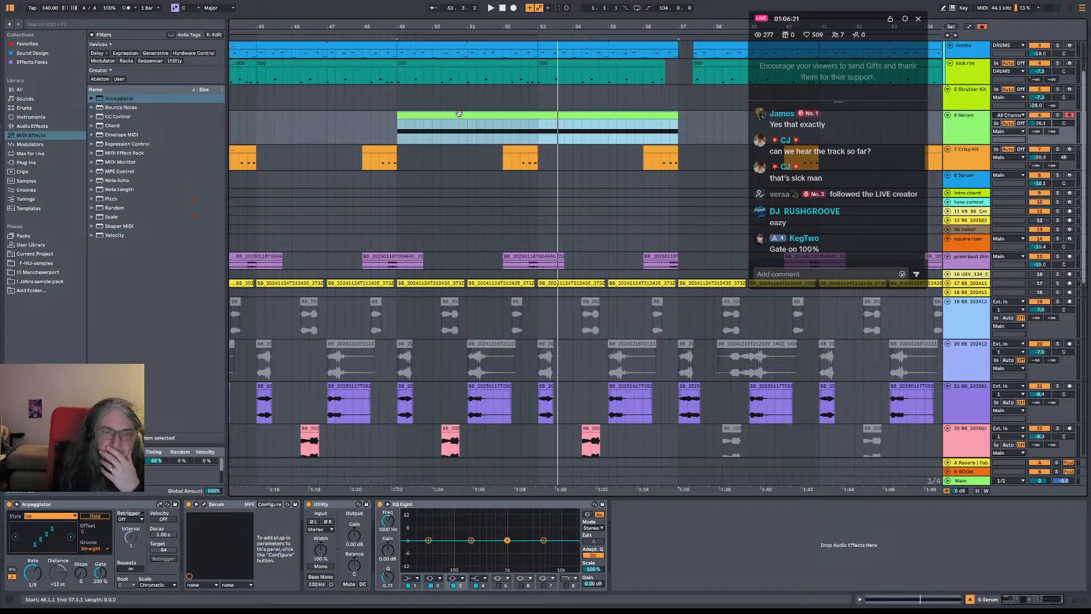
Reopen Serum, assign LFO 2 to OSC A's coarse pitch and reshape the LFO into a rising ramp during playback
left_click(204, 504)
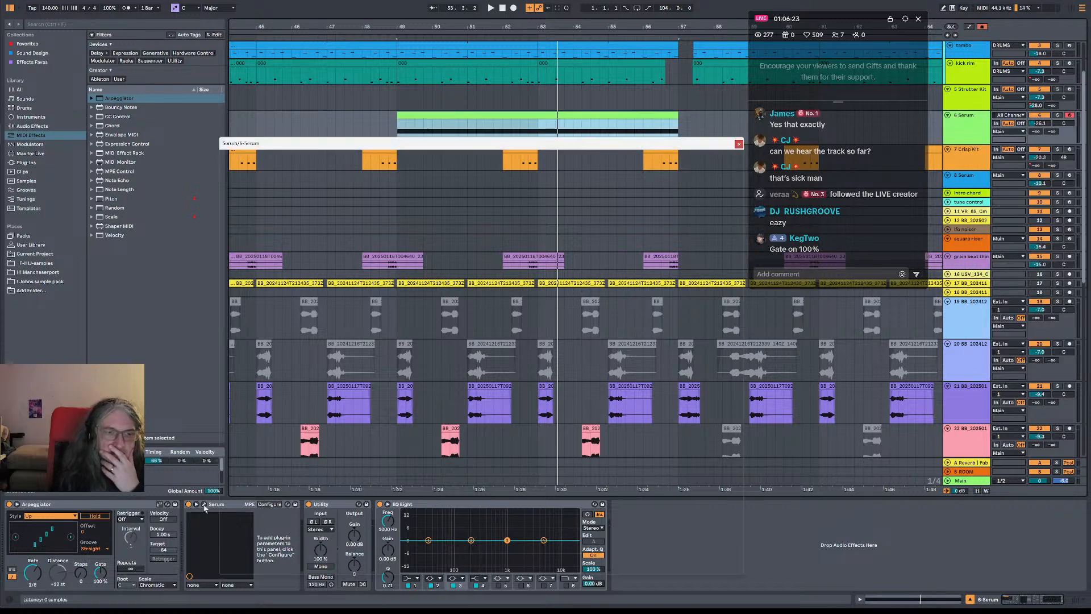
left_click(540, 378)
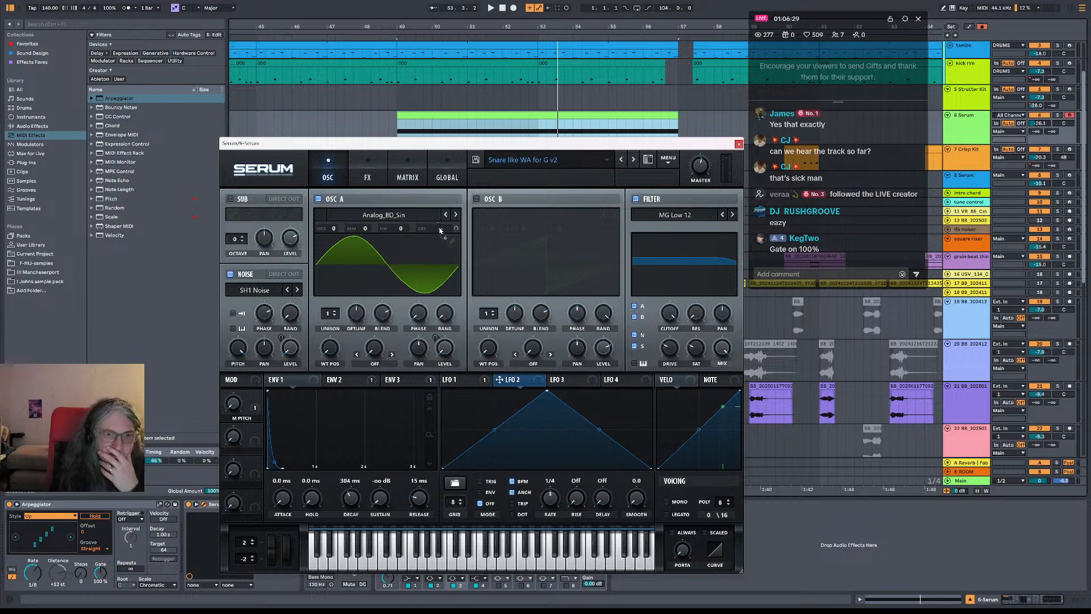
key("space")
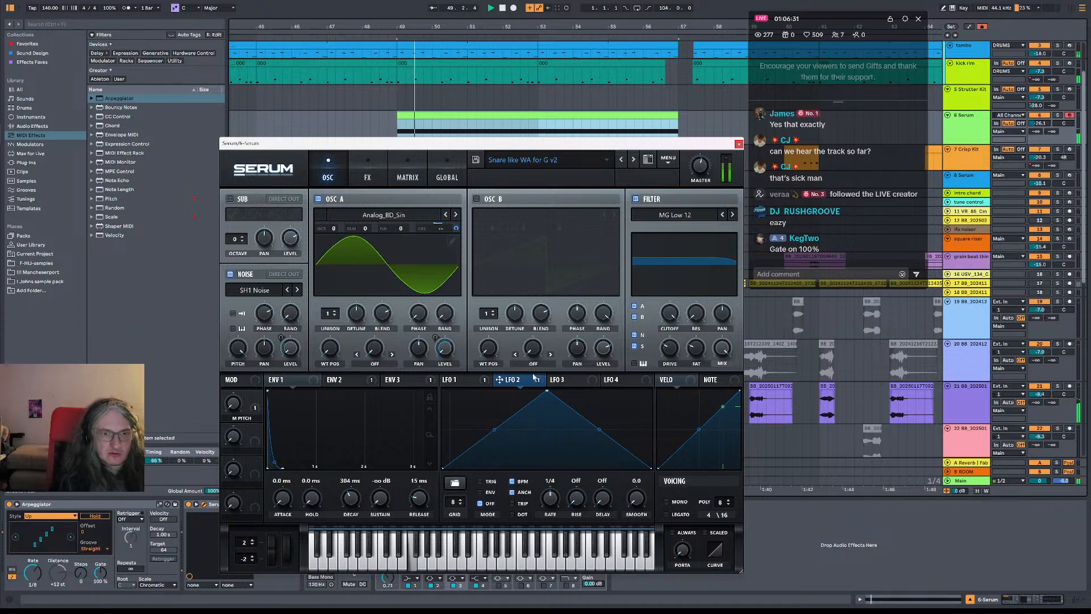
left_click_drag(547, 391, 651, 391)
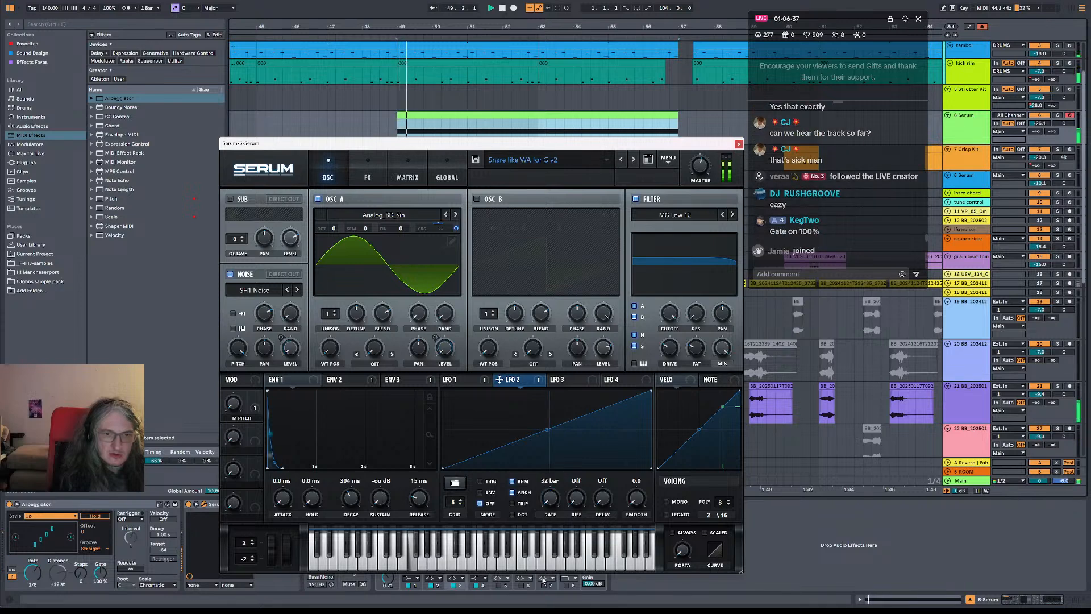
Set LFO 2's rate to 16 bar, review Serum's modulation matrix during playback and close the plug-in window
left_click_drag(553, 496, 551, 493)
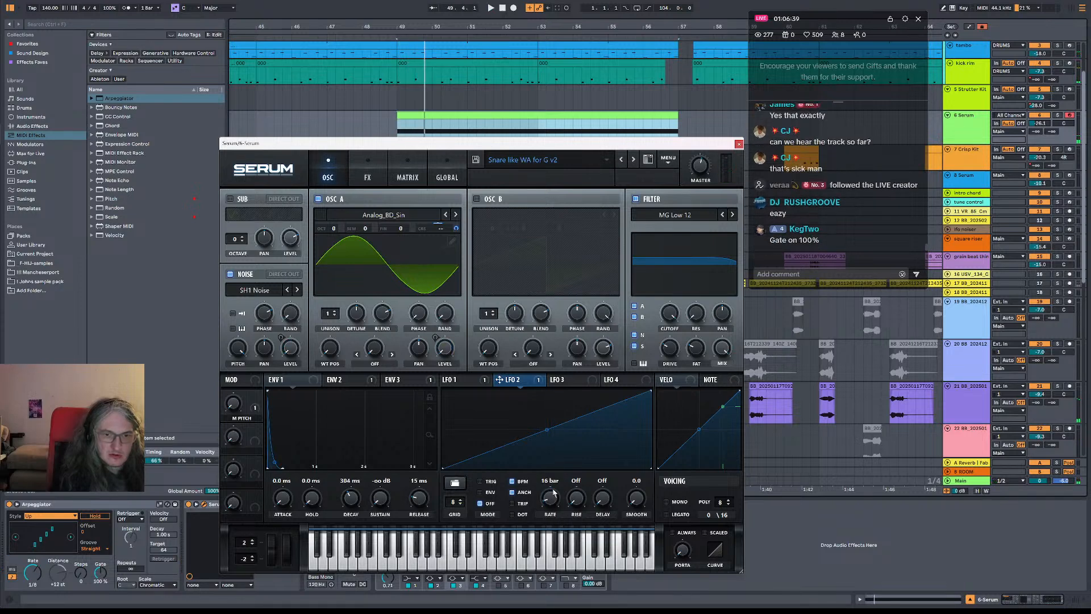
key("space")
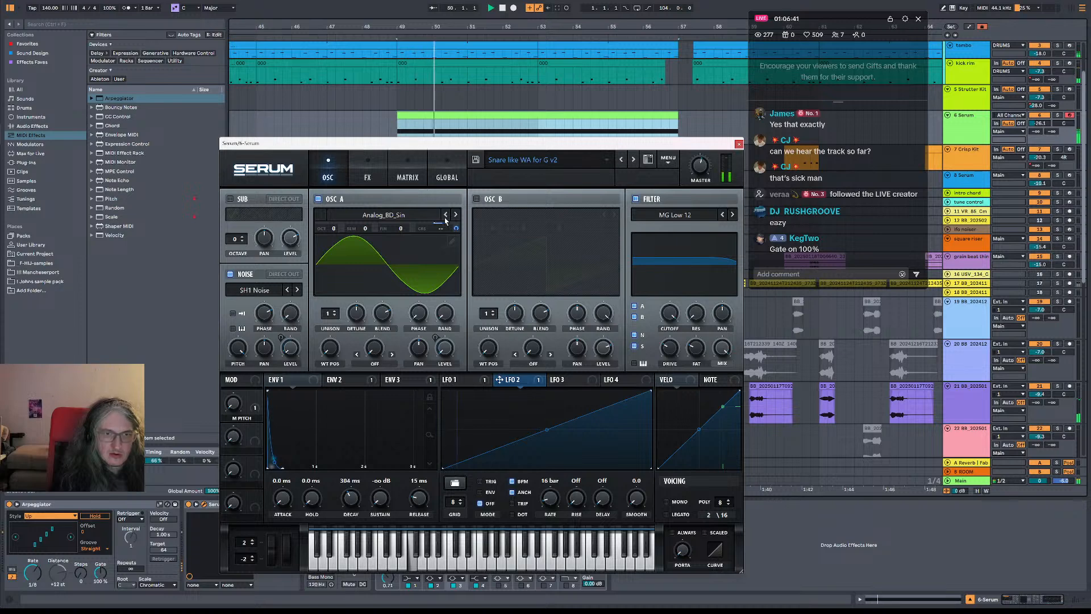
left_click(368, 174)
left_click(406, 174)
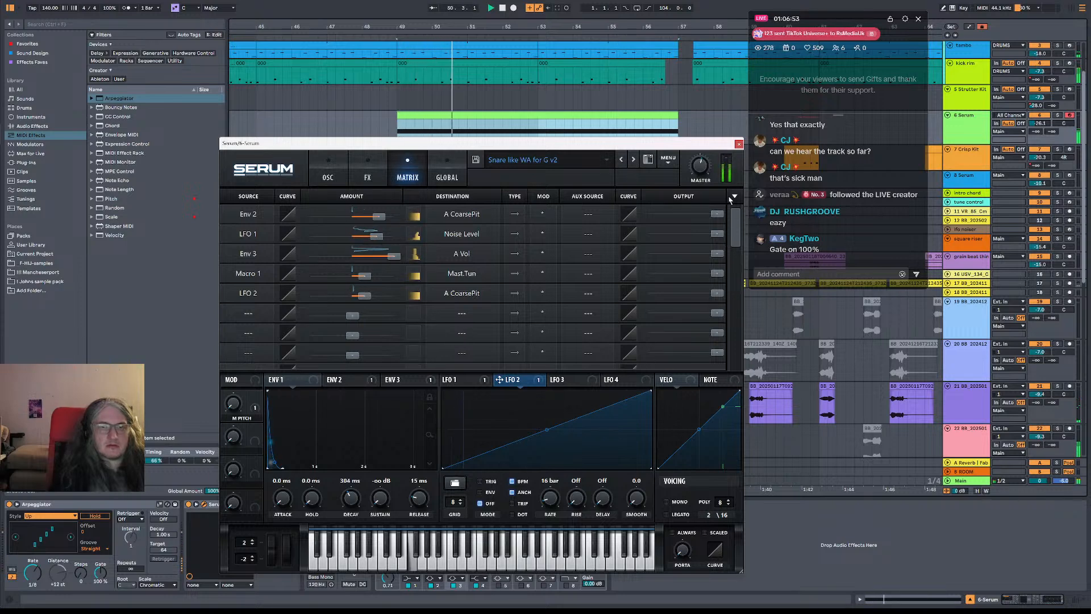
left_click(738, 144)
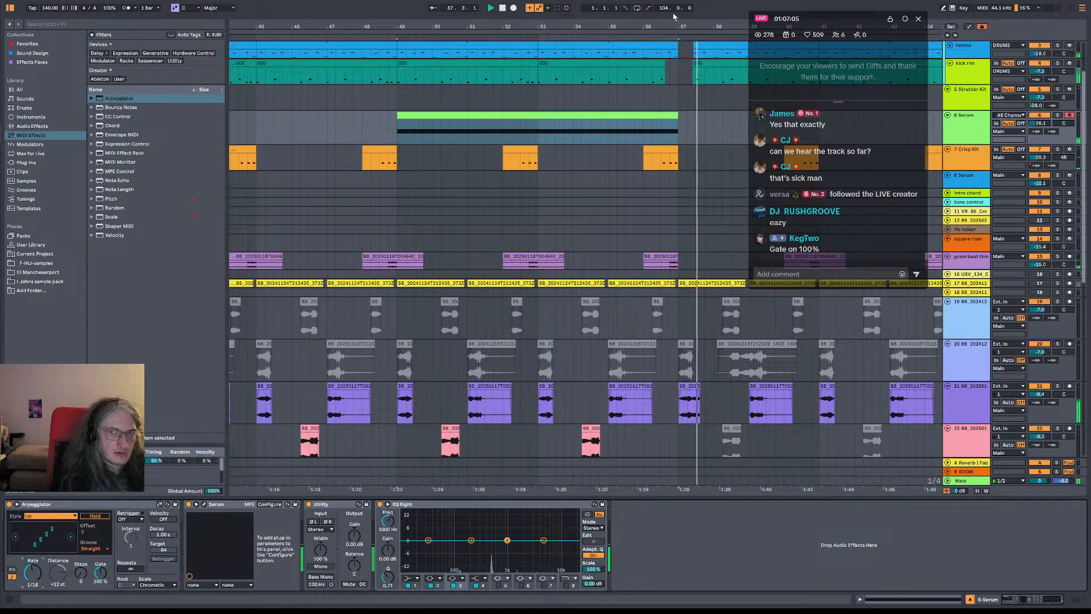
Set playback to start at bar 49, listen briefly, and show the automation for the Arpeggiator's synced rate
left_click_drag(468, 26, 437, 9)
left_click_drag(522, 26, 509, 16)
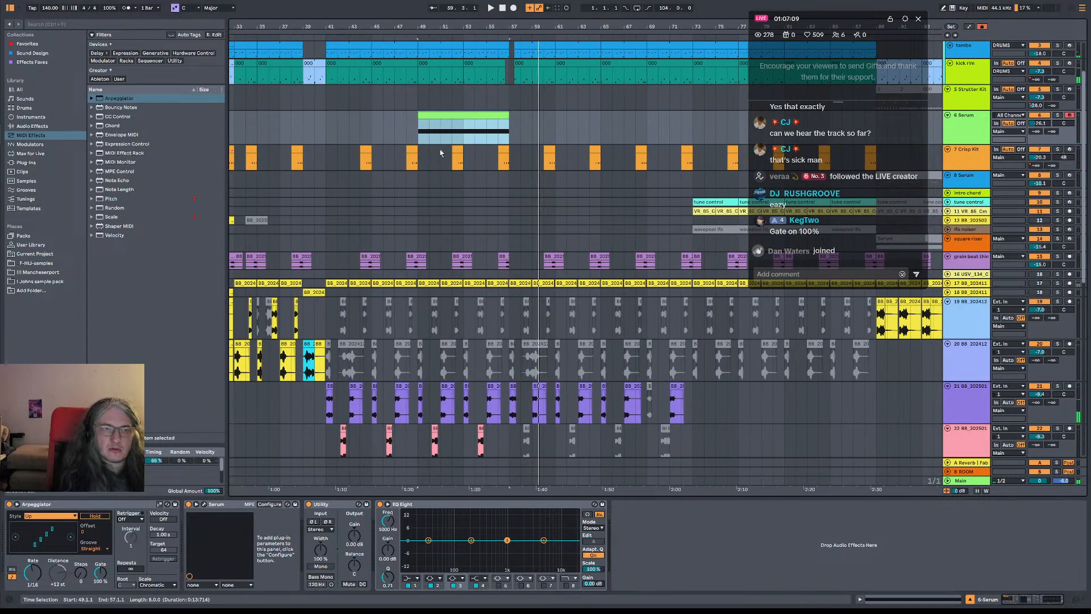
scroll(440, 154, "up", 2)
left_click(420, 170)
key("space")
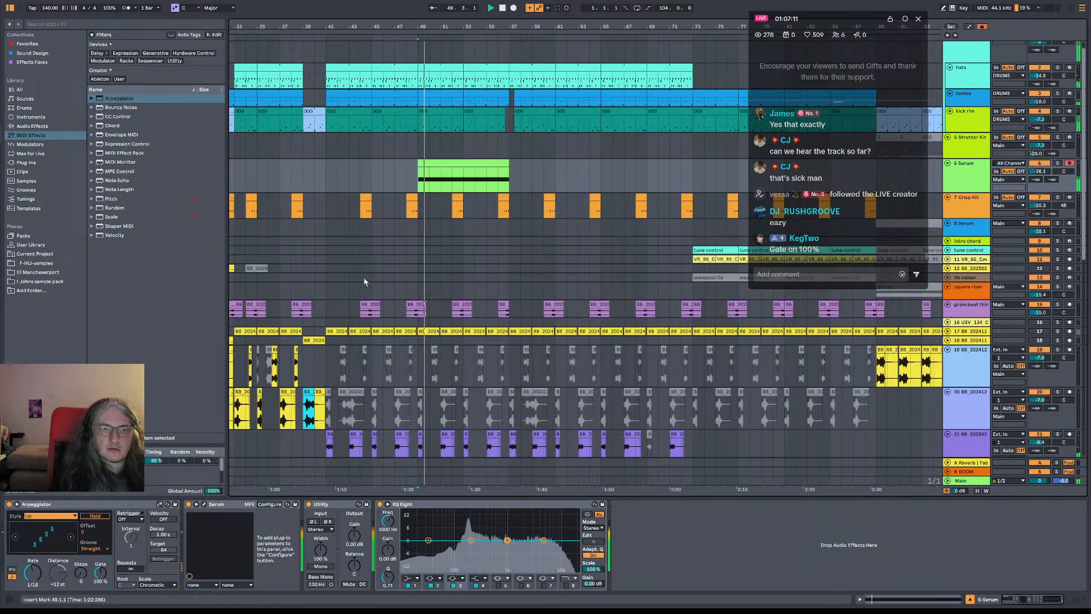
right_click(34, 579)
left_click(76, 501)
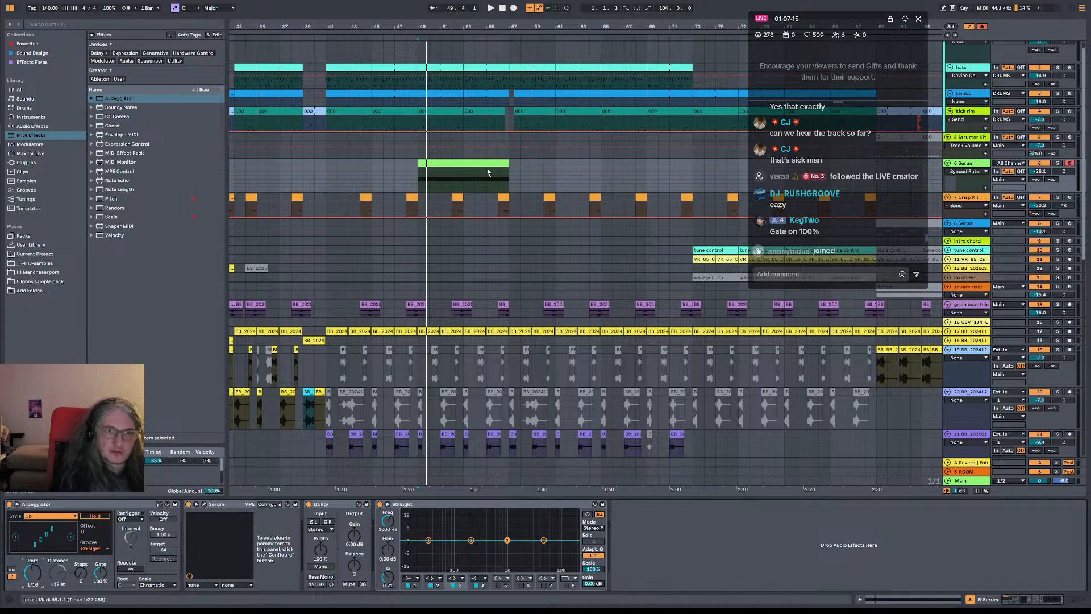
Enlarge the Serum track and automate the Arpeggiator's rate to step from 1/8 to 1/16 at bar 53
right_click(977, 187)
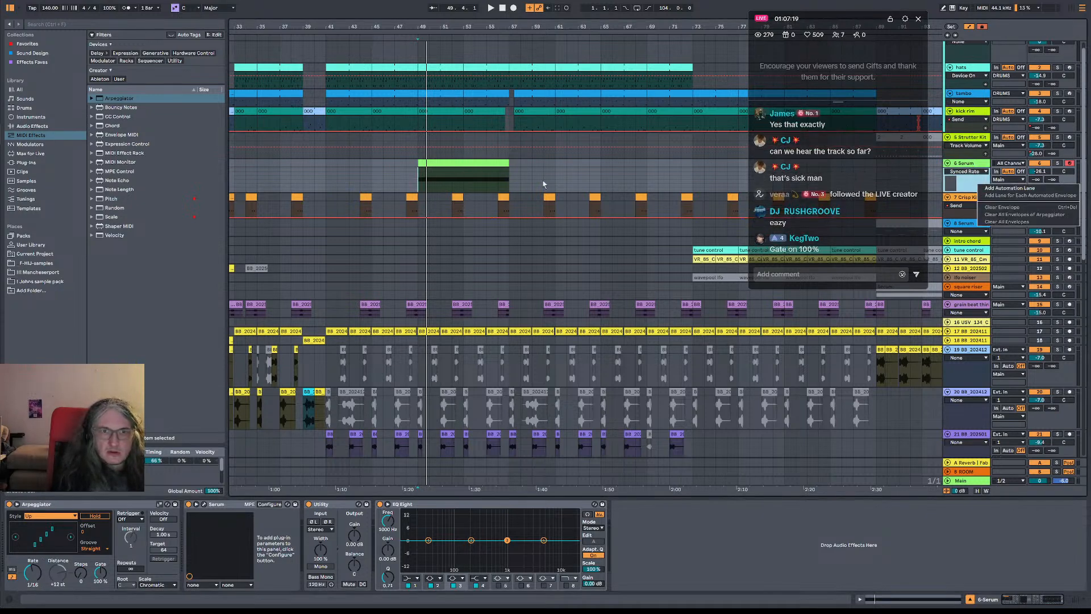
left_click(966, 187)
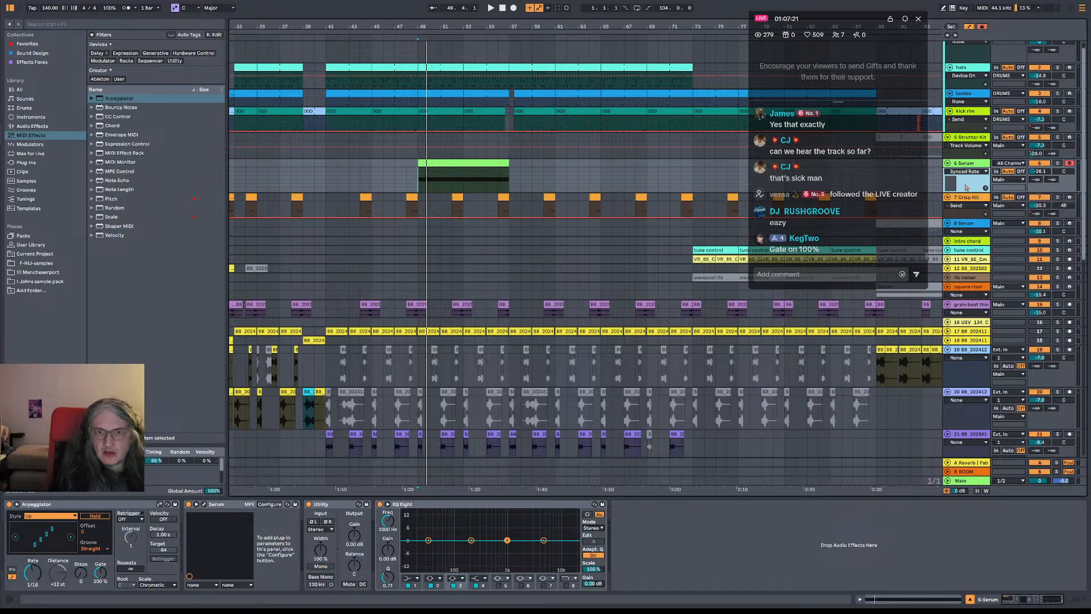
left_click_drag(968, 191, 968, 208)
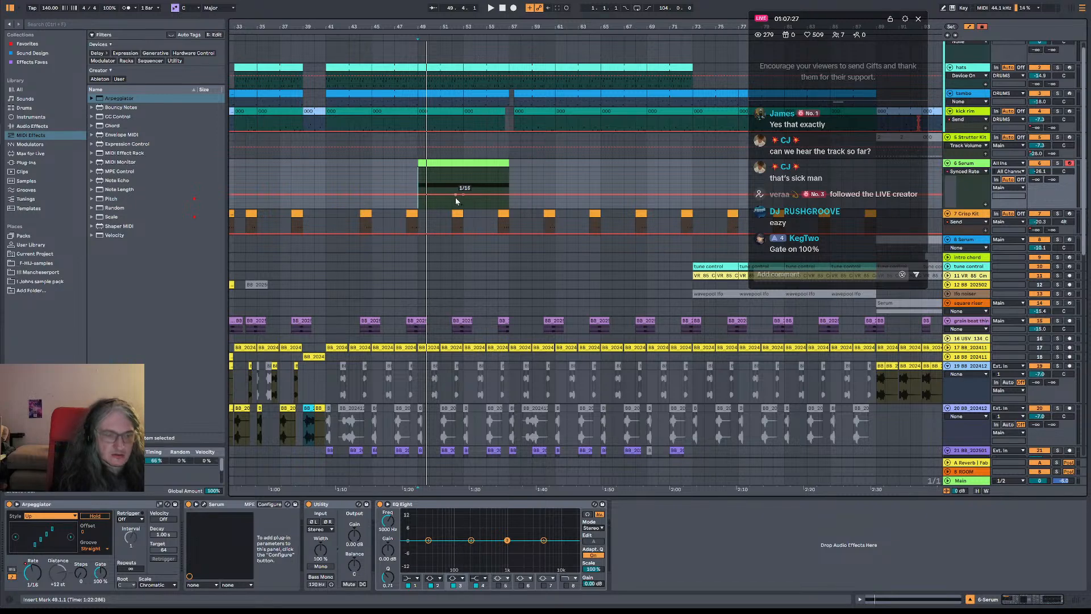
left_click_drag(455, 194, 463, 202)
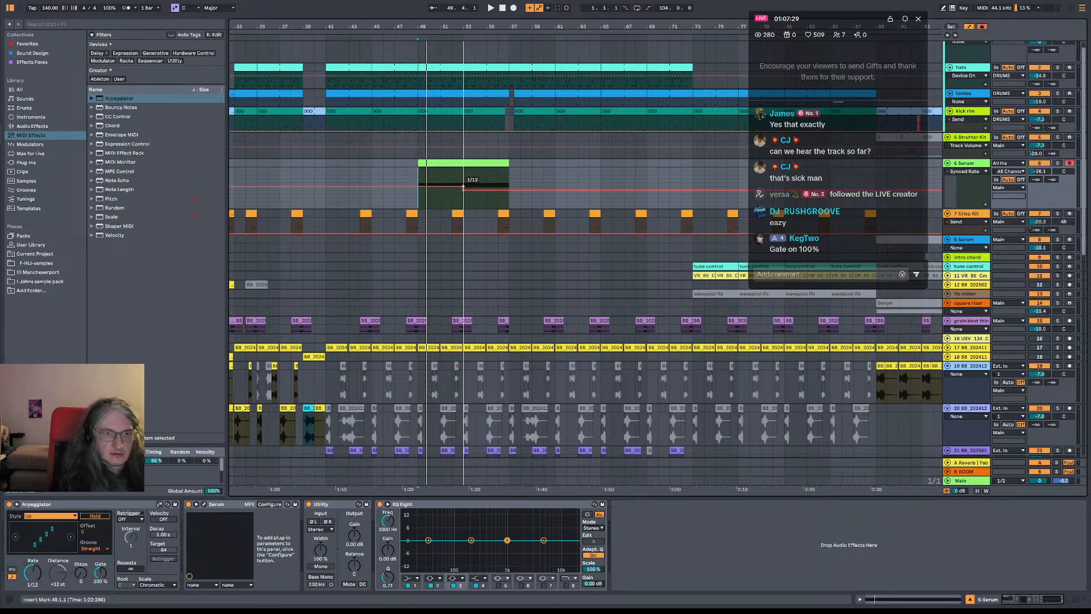
Lower the Serum snare track's volume to -39.0 dB during playback, check its Serum window and hide the arrangement's automation
key("space")
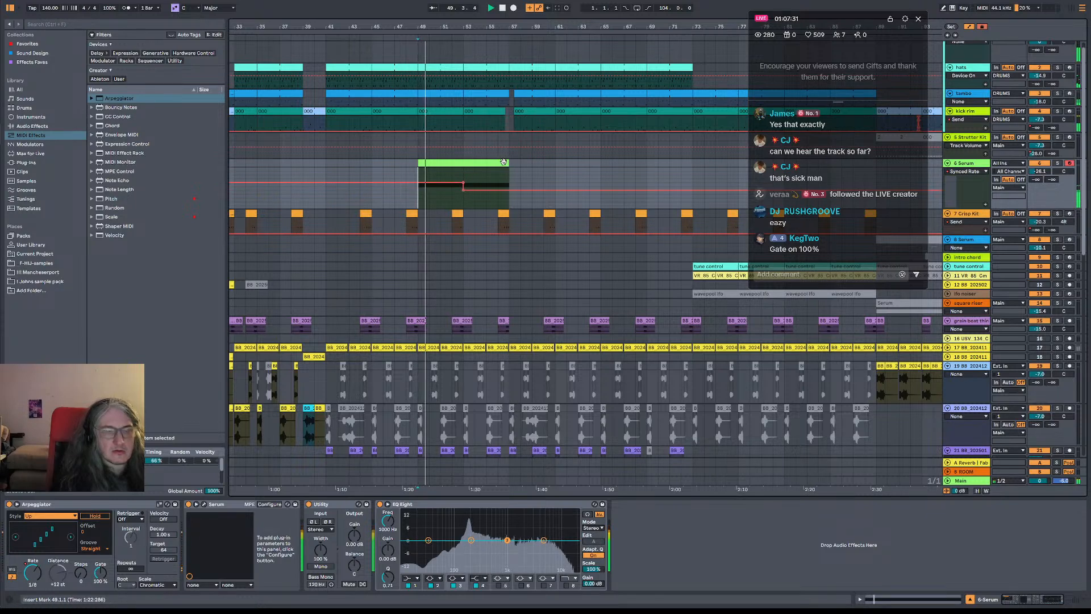
left_click_drag(1043, 171, 1045, 173)
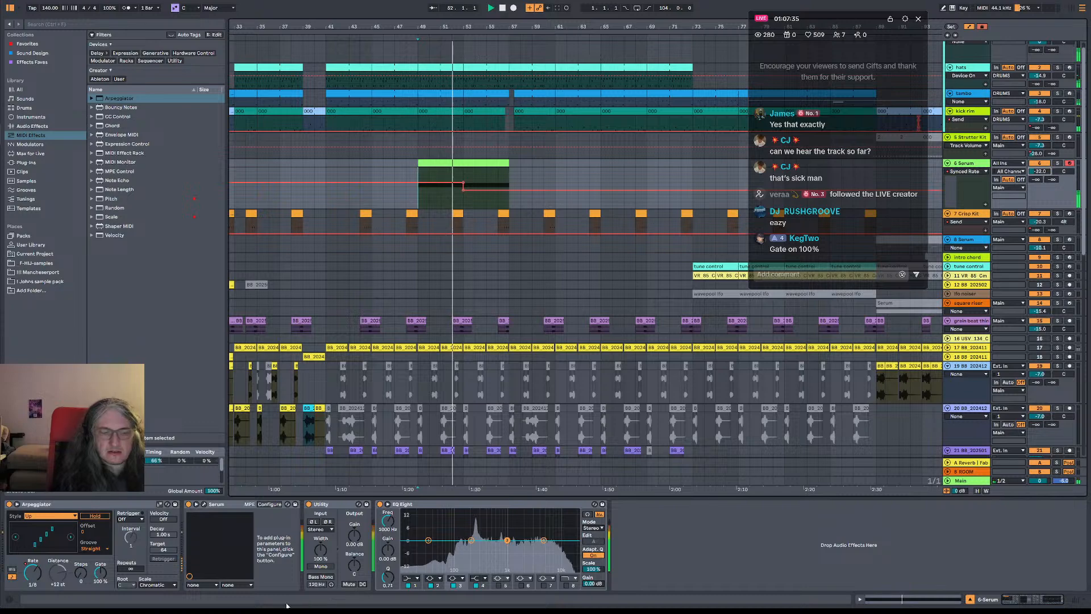
left_click(203, 504)
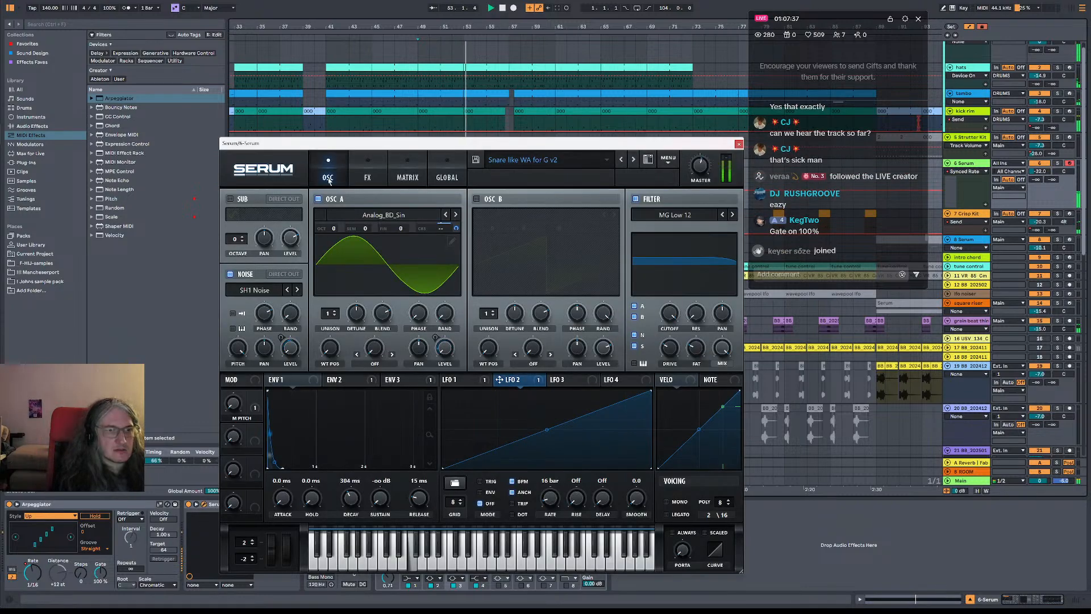
left_click(737, 143)
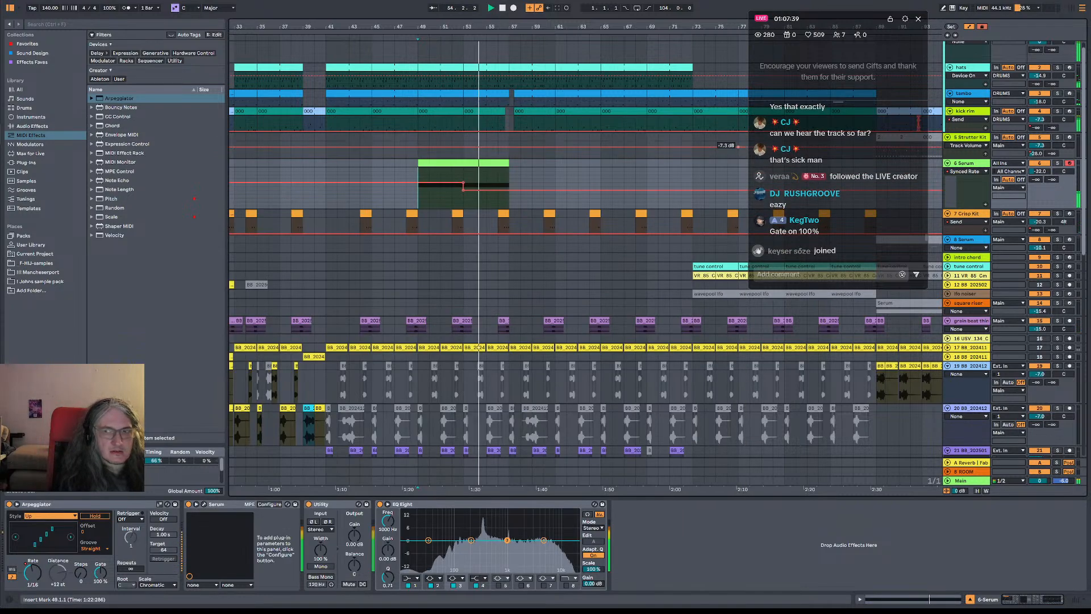
left_click_drag(1039, 171, 1039, 186)
key("space")
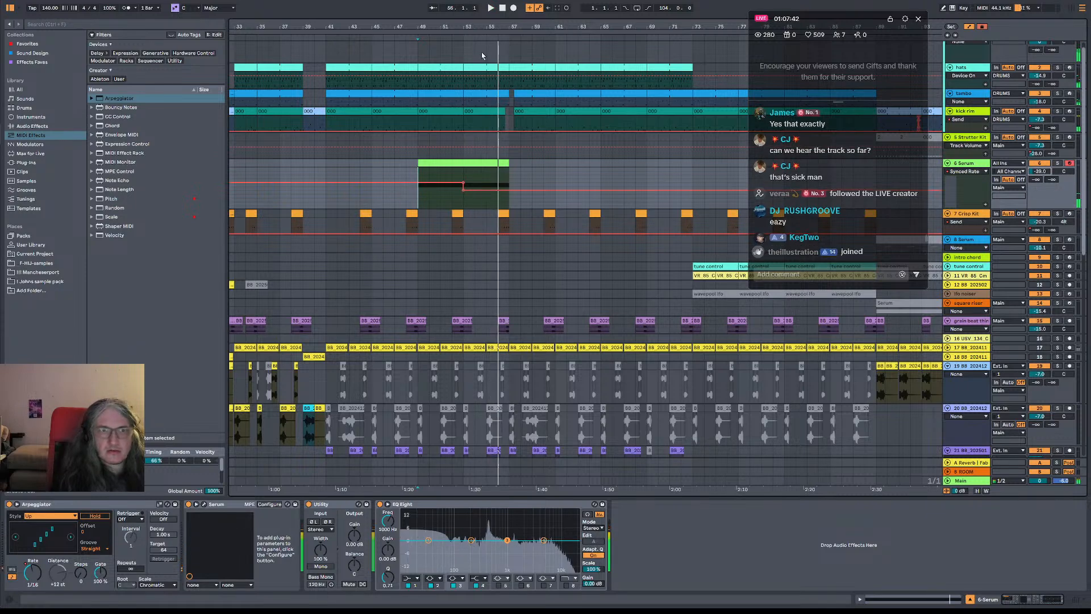
left_click(974, 27)
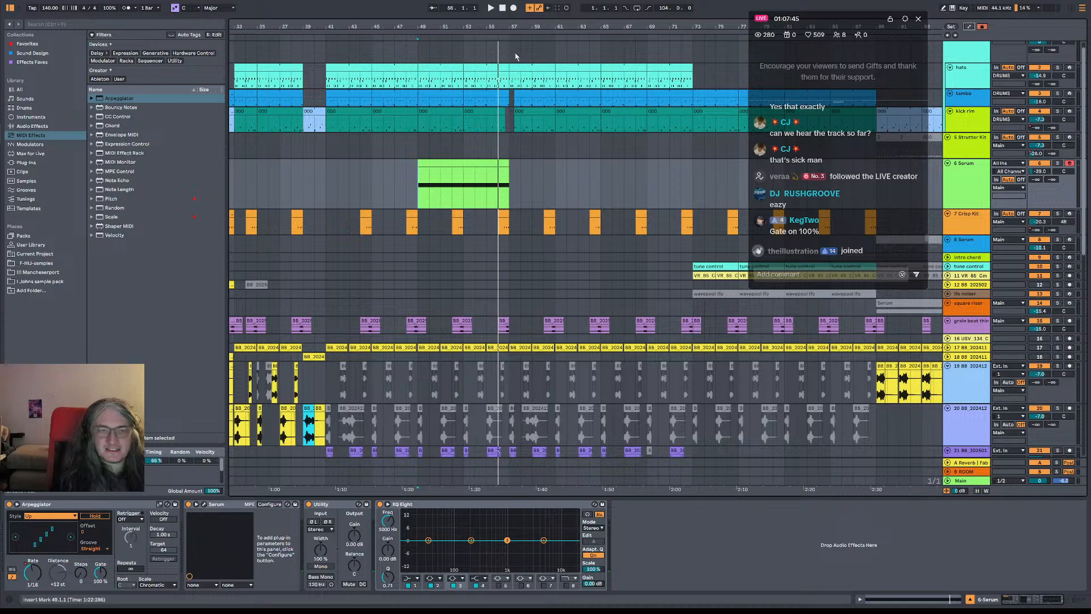
Copy the square riser track's Serum clip to bar 49 and play it with the snare roll
left_click_drag(515, 26, 436, 26)
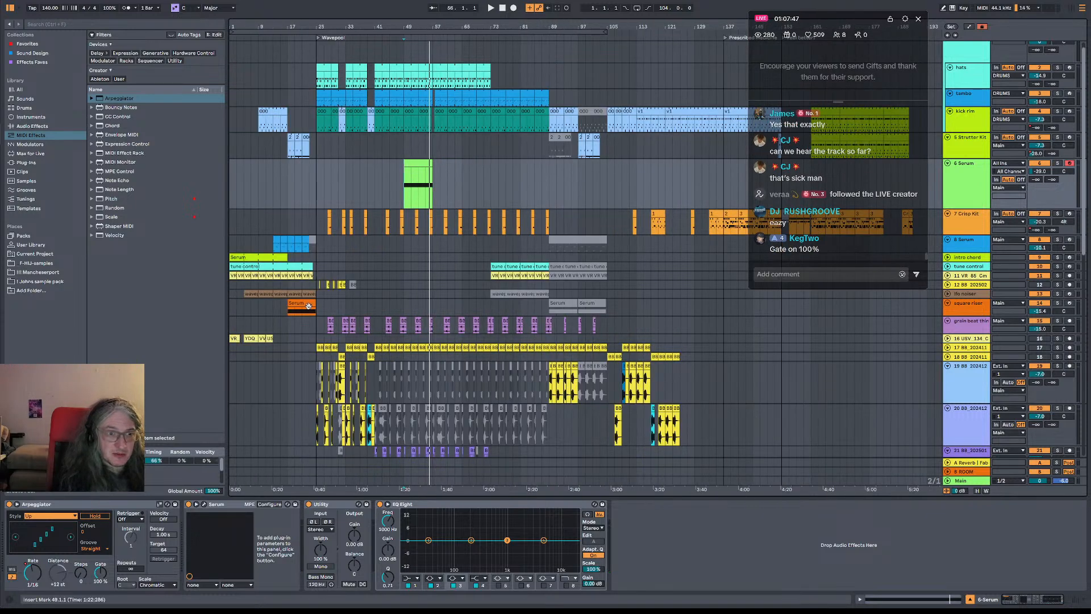
left_click_drag(457, 309, 425, 311)
key("space")
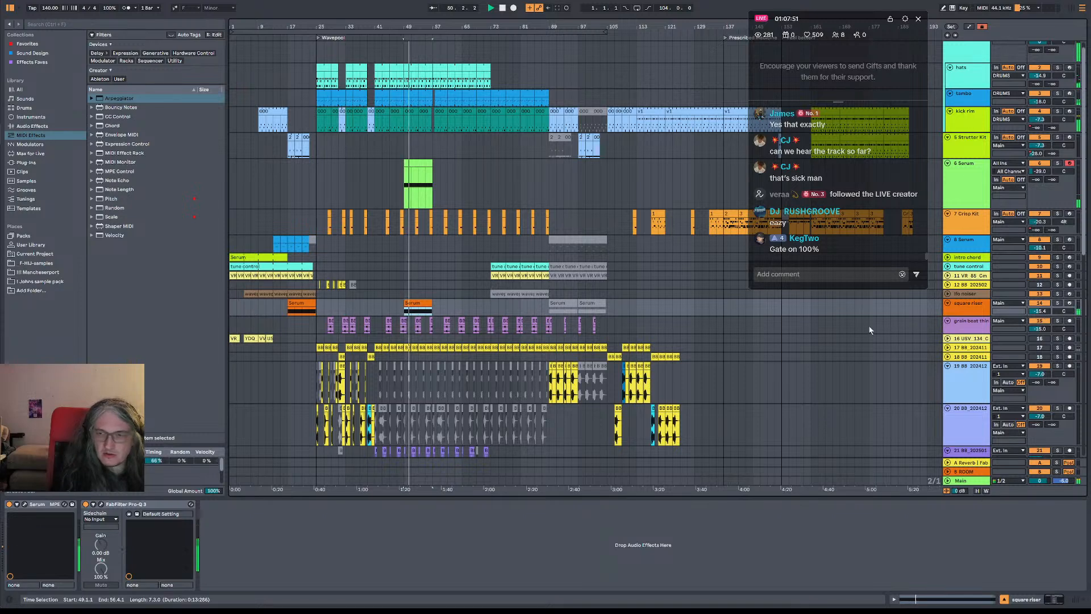
Duplicate the square riser track and keep only the bar 49 clip active on the copy, deactivating that clip on the original
scroll(479, 253, "down", 3)
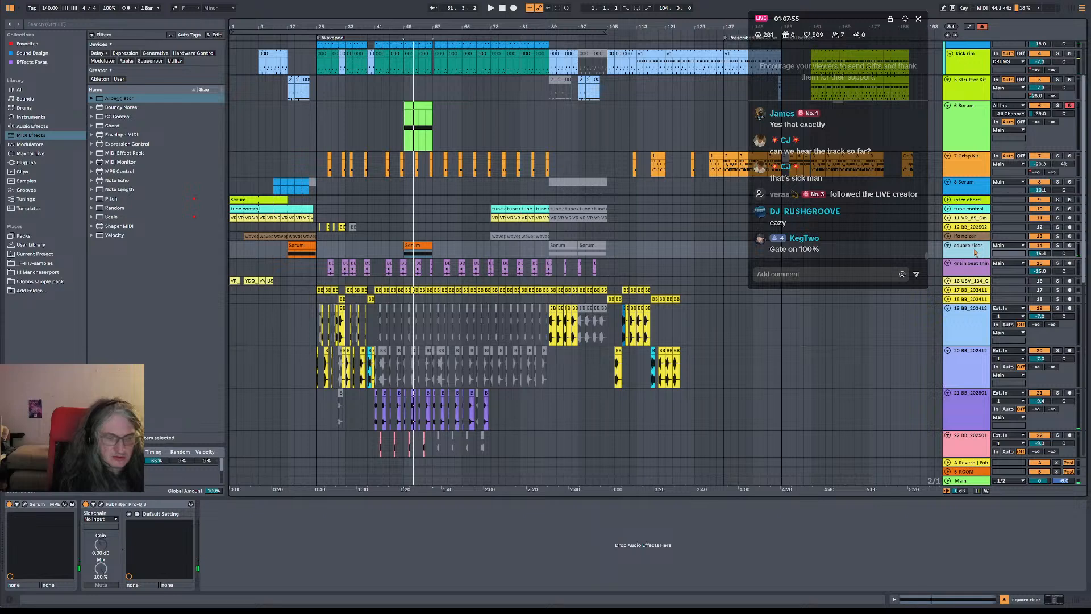
key("ctrl+d")
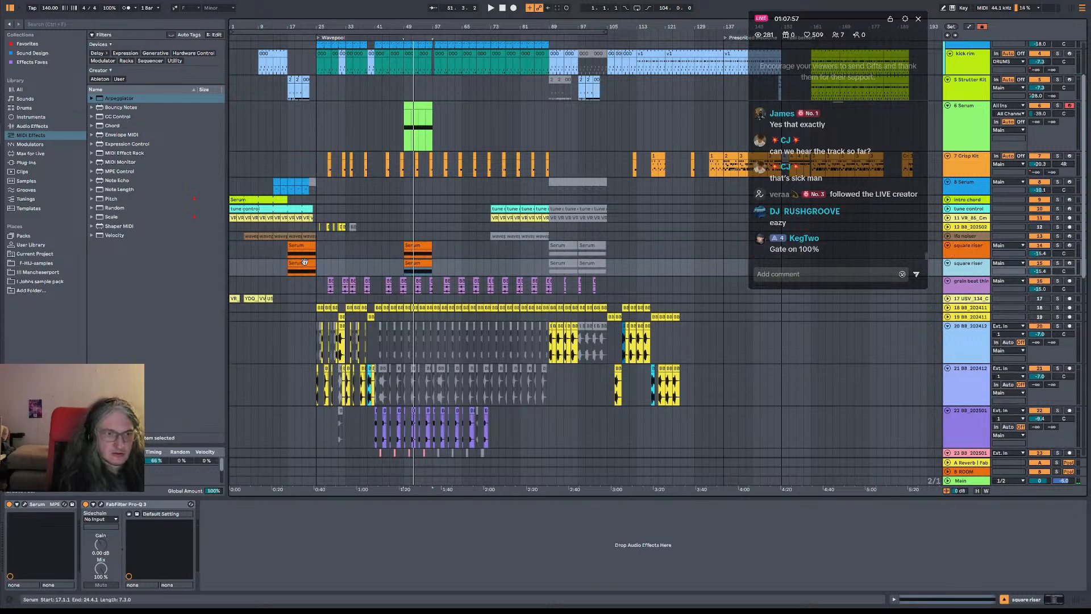
left_click(418, 248)
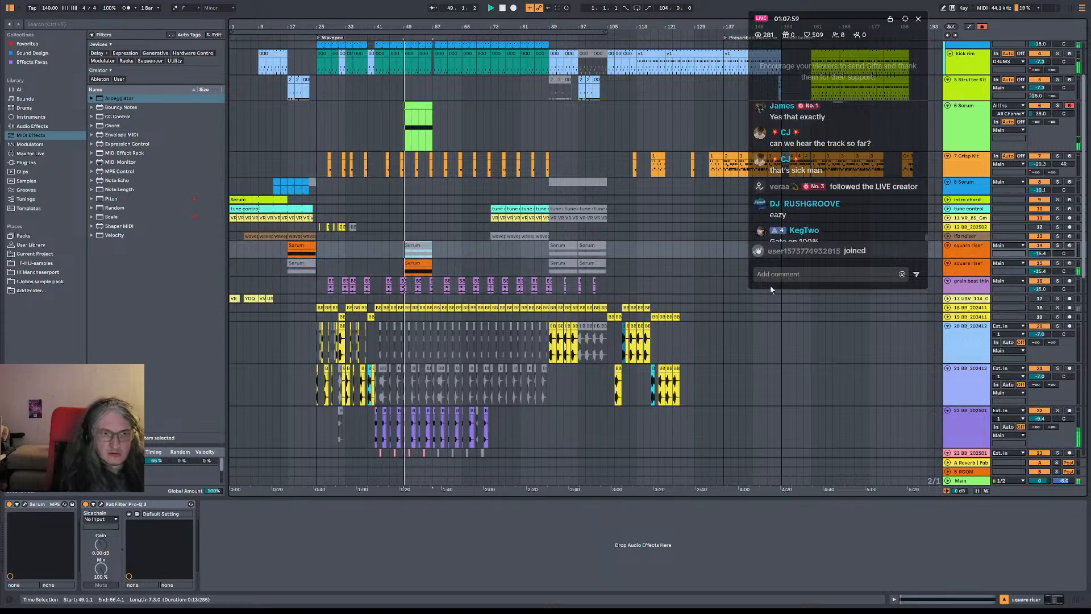
Set the duplicated square riser's volume to -21.4 dB and the Serum snare's to -37.9 dB during playback
key("space")
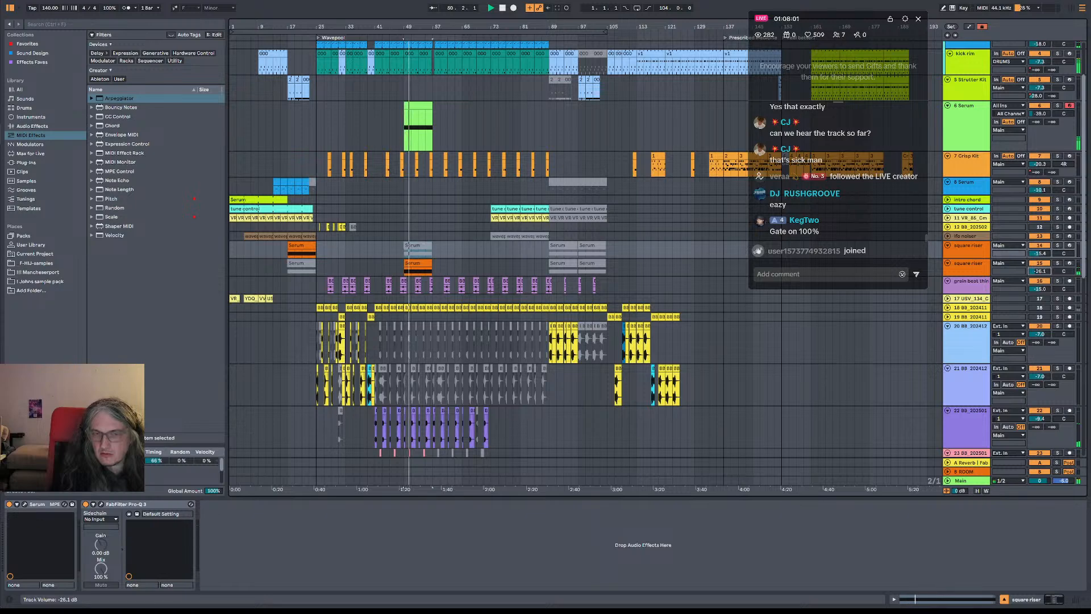
left_click_drag(1039, 271, 1039, 265)
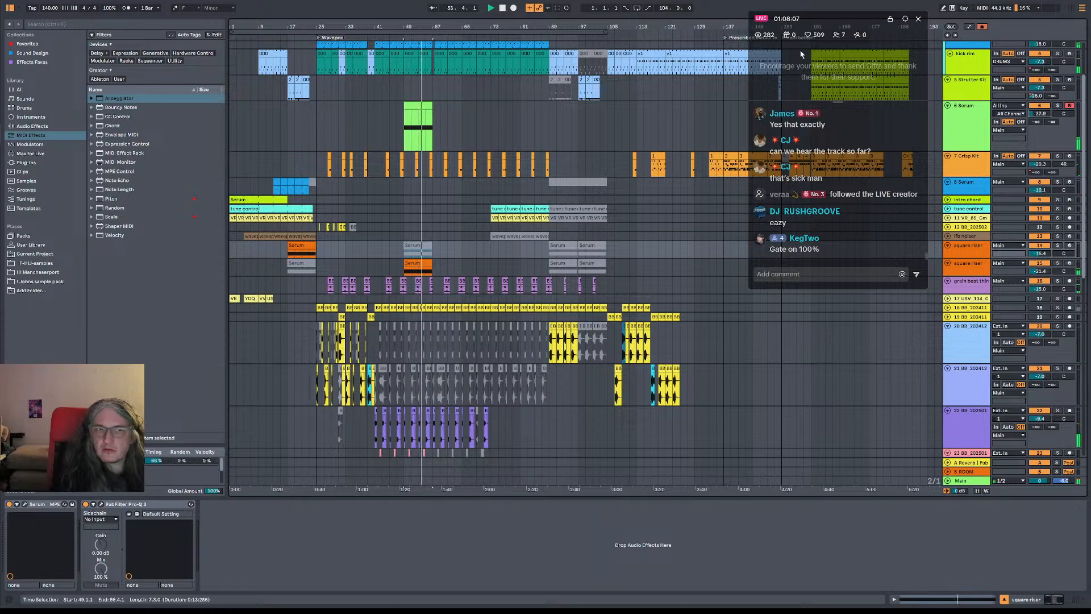
Deactivate the hats from bar 53 to bar 57
left_click_drag(419, 24, 431, 112)
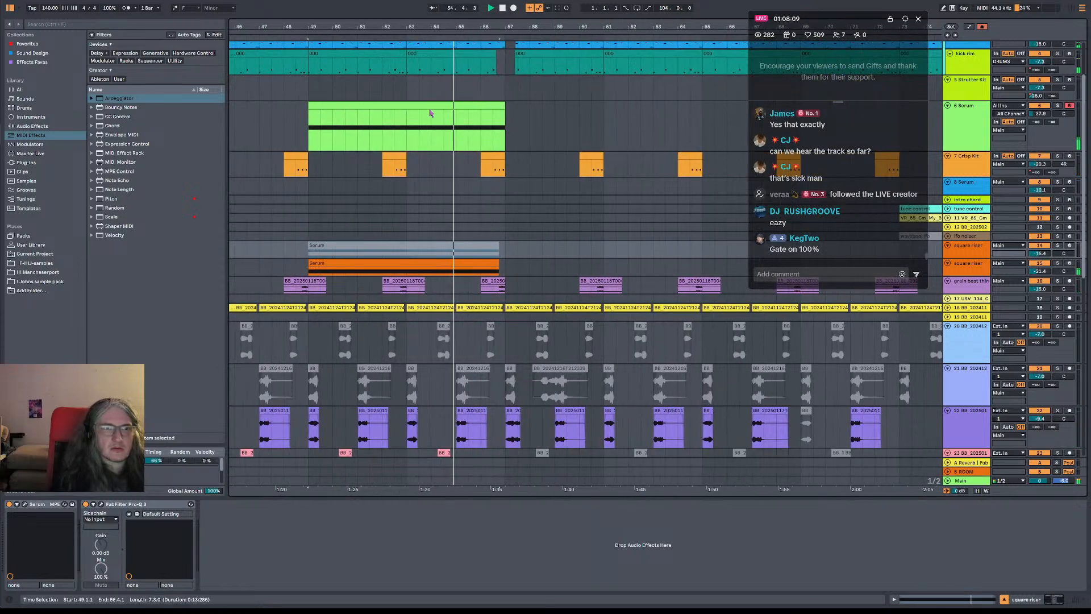
scroll(392, 116, "up", 2)
left_click(347, 91)
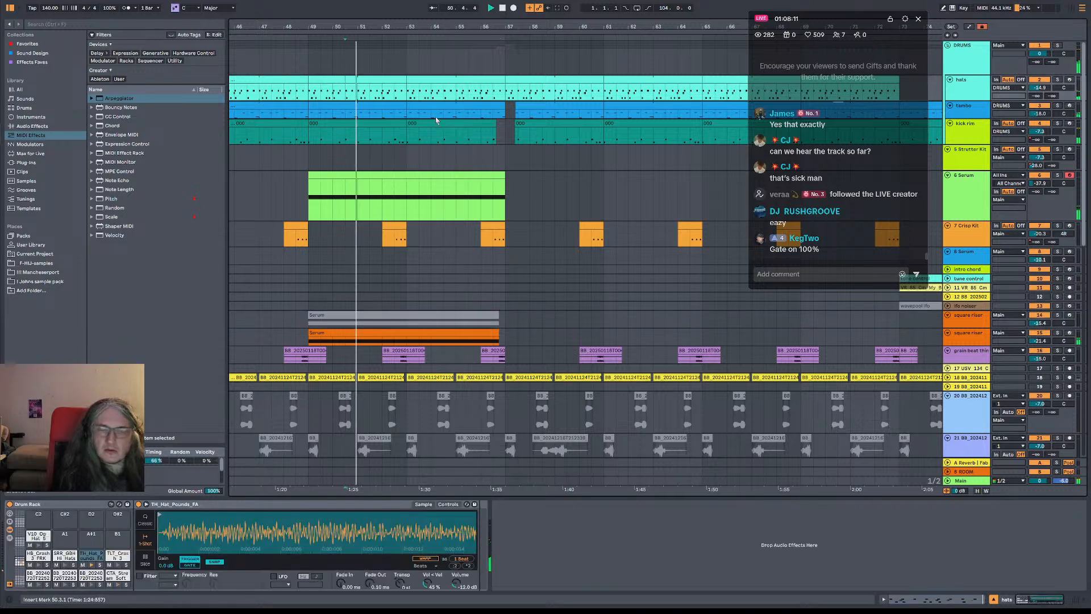
left_click_drag(408, 92, 505, 92)
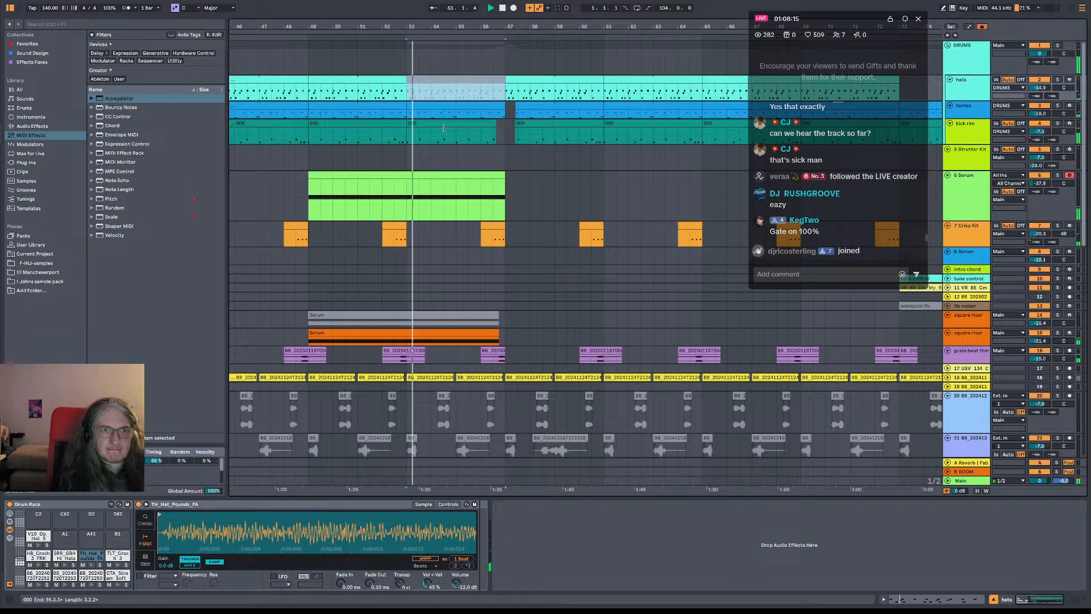
Shorten the kick rim clip to end at about bar 54 and select the tambo from bar 55 to bar 57
left_click_drag(495, 129, 436, 130)
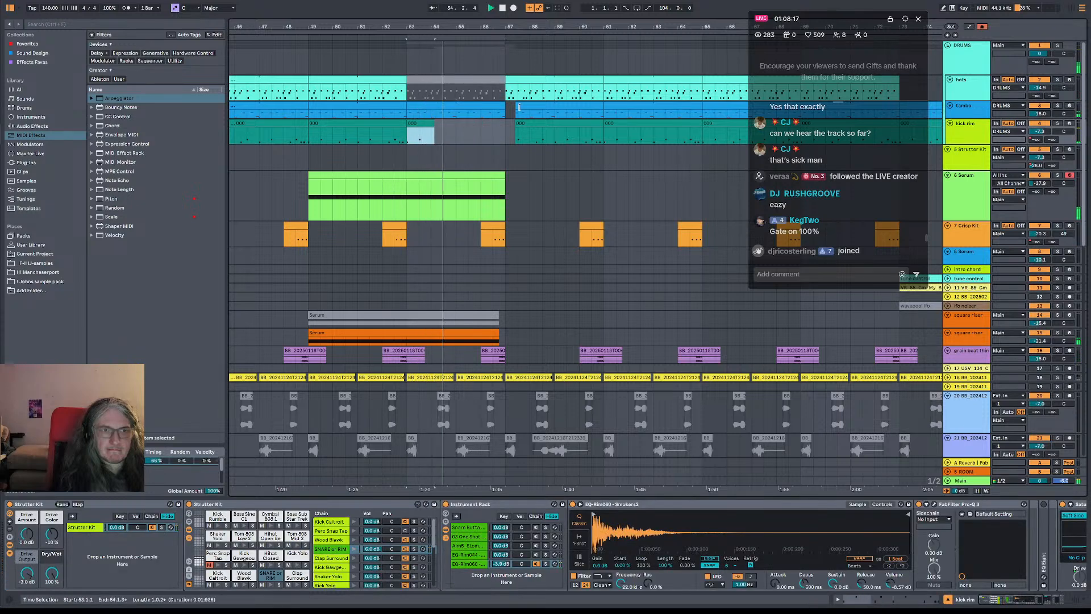
left_click_drag(506, 113, 456, 114)
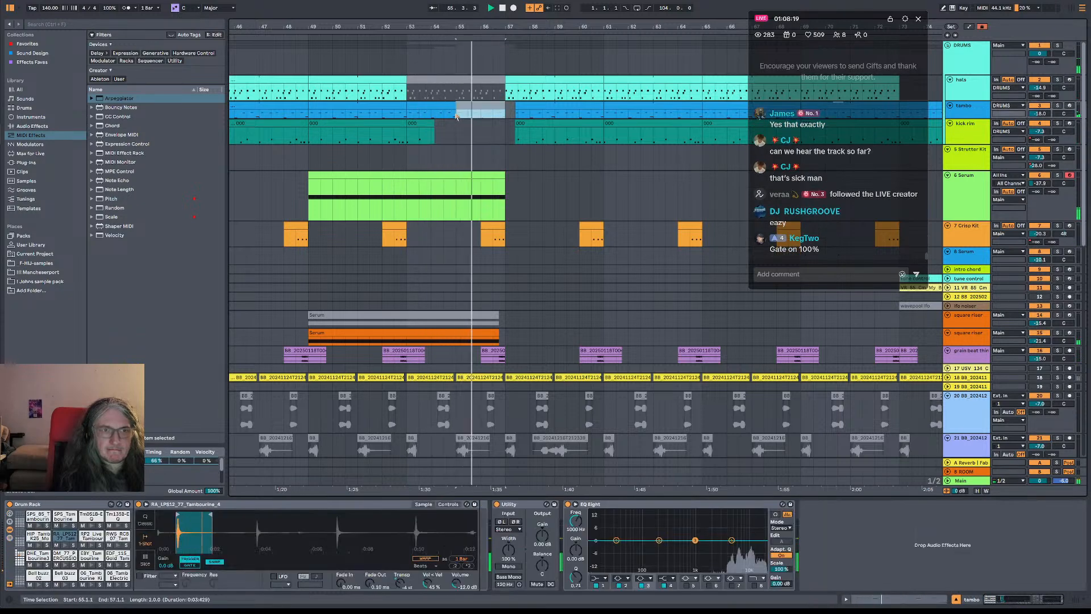
Listen through the transition at bar 57, replay it from bar 55, and play from the Wavepool locator
scroll(499, 148, "down", 5)
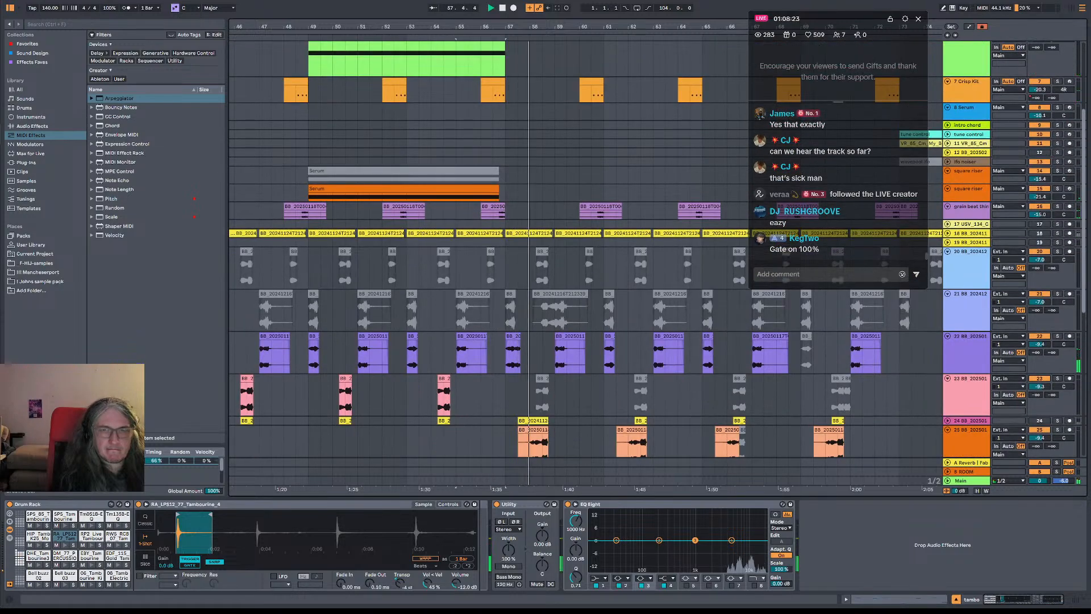
left_click_drag(651, 26, 512, 23)
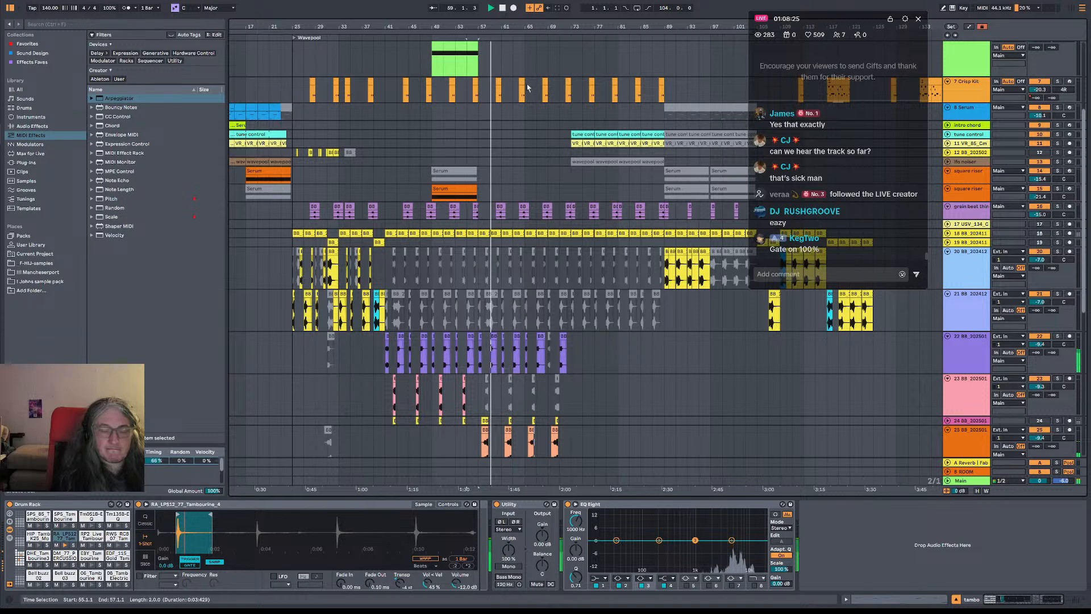
key("space")
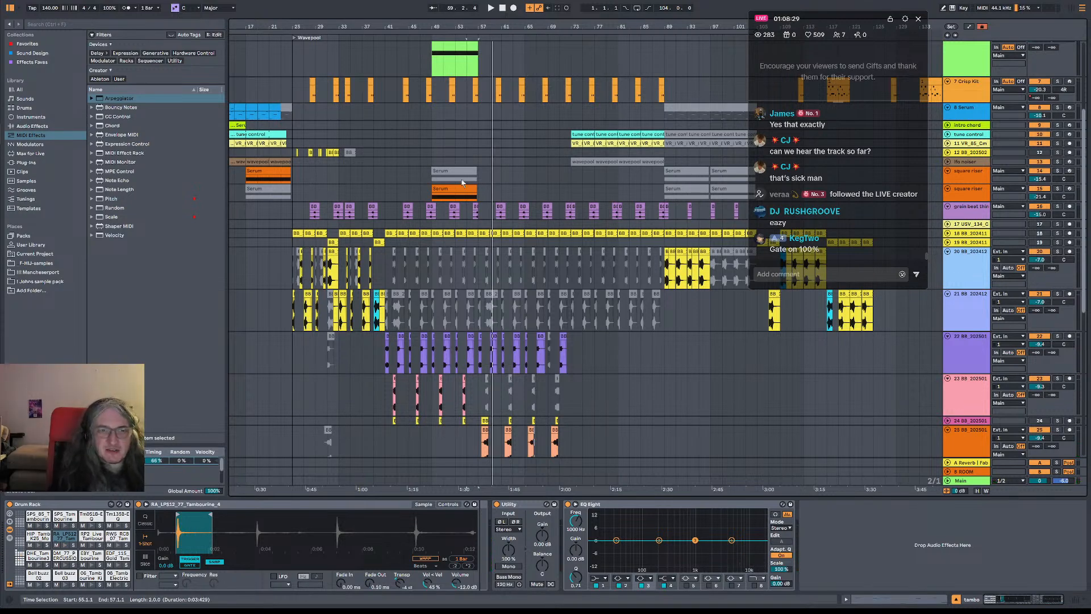
left_click(476, 164)
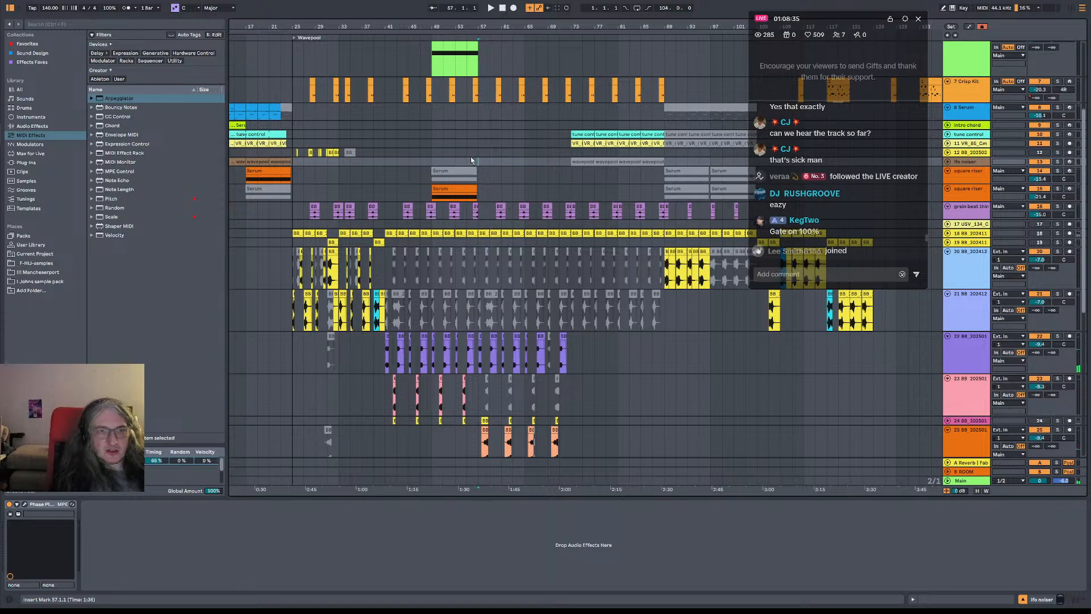
left_click(470, 156)
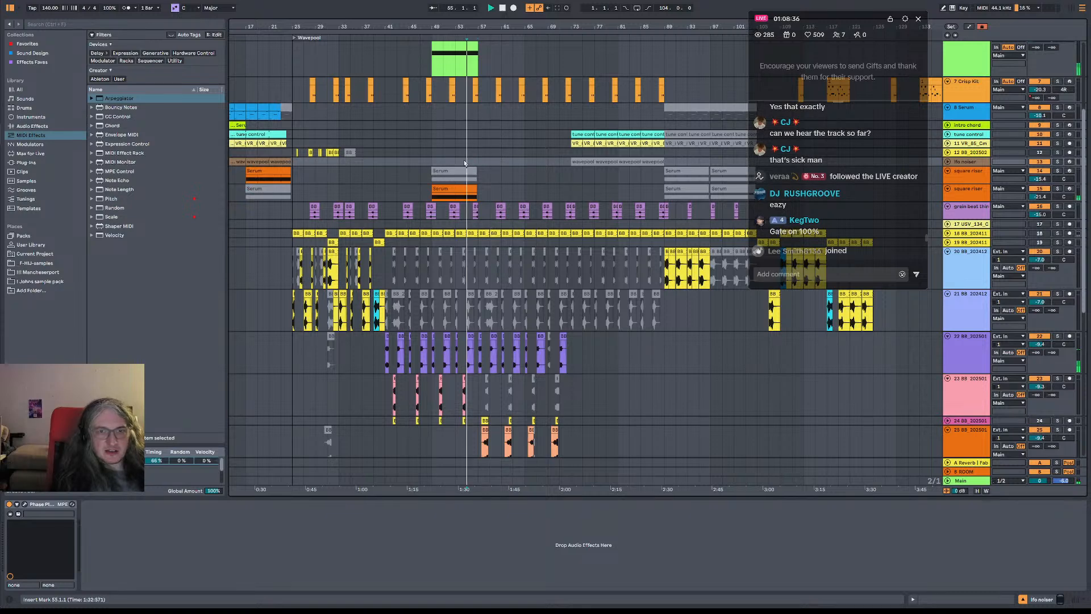
left_click(293, 39)
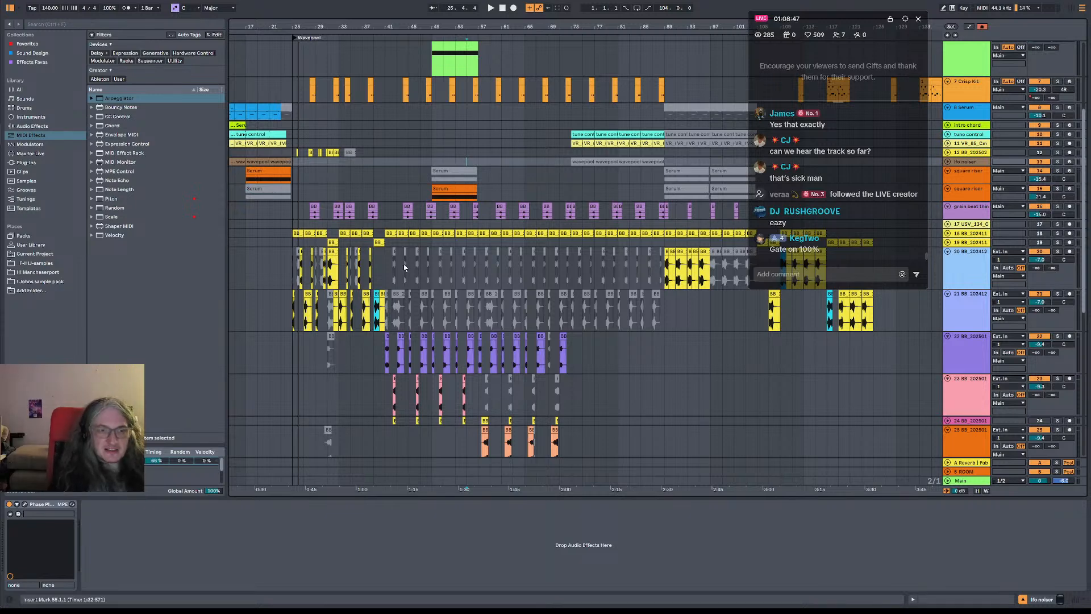
Solo track 22 and play its purple clips from bar 41
left_click_drag(385, 263, 571, 265)
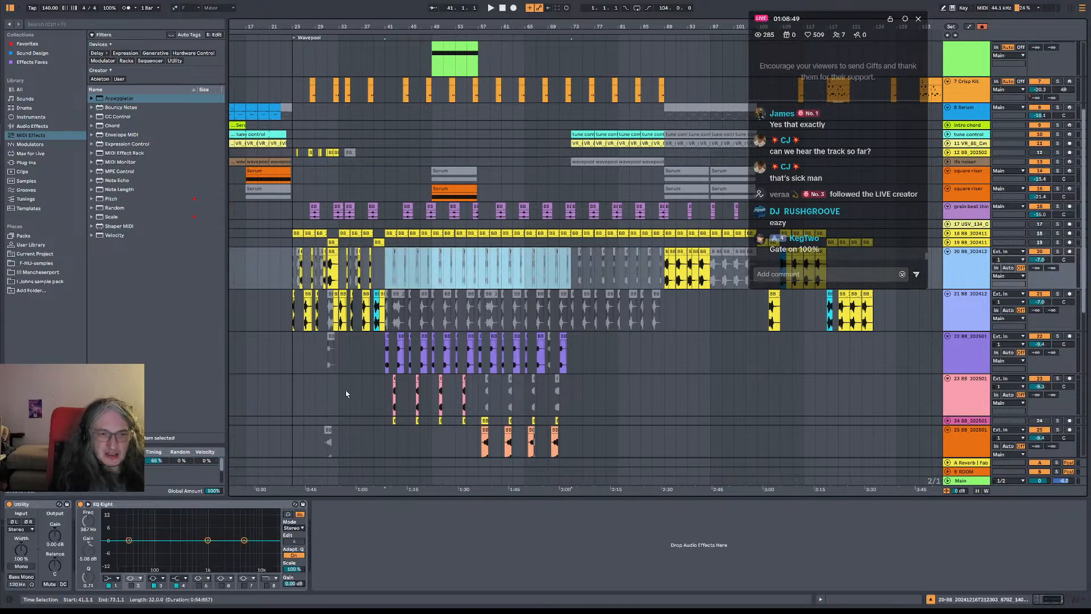
left_click(388, 360)
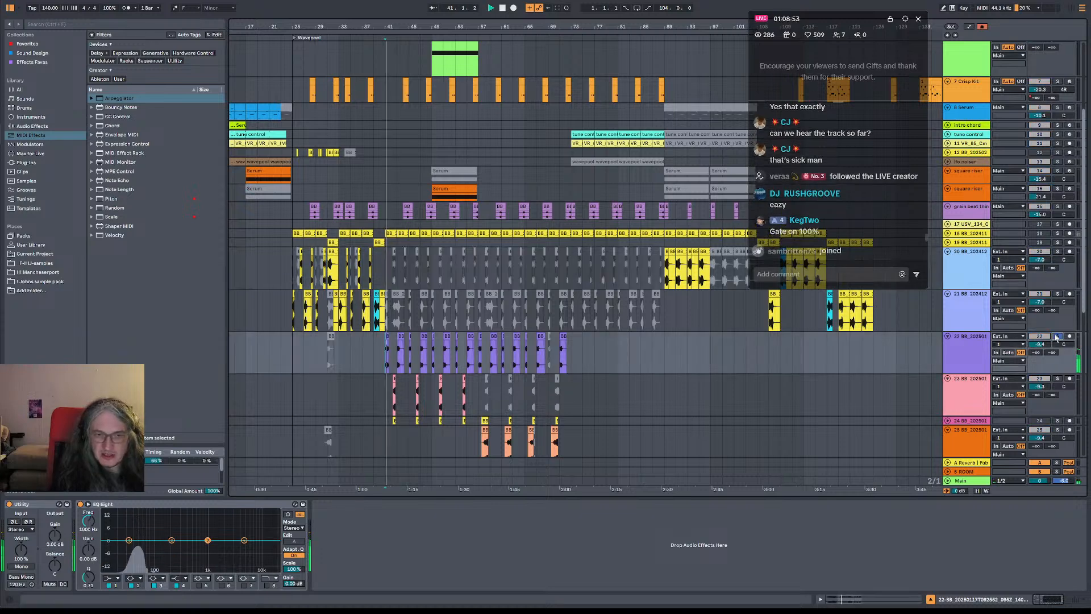
key("space")
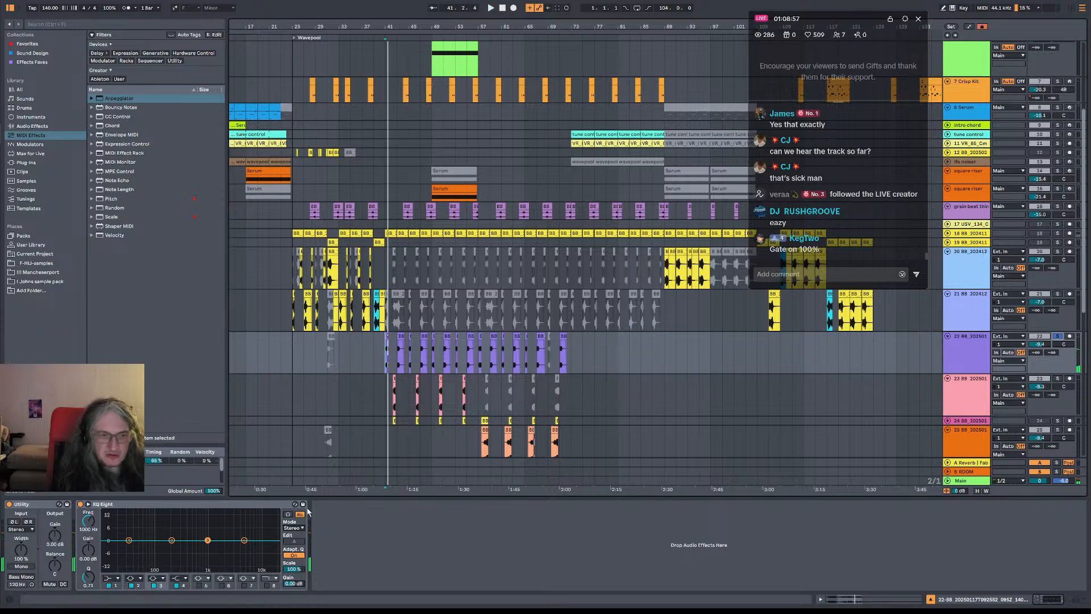
Lower the third EQ Eight band on track 22 to -0.62 dB, raise its frequency, and audition the result from bar 41
key("space")
mouse_move(207, 541)
left_mouse_down()
mouse_move(178, 511)
mouse_move(194, 540)
mouse_move(178, 511)
mouse_move(218, 511)
mouse_move(220, 533)
left_mouse_up()
key("space")
key("space")
key("space")
key("space")
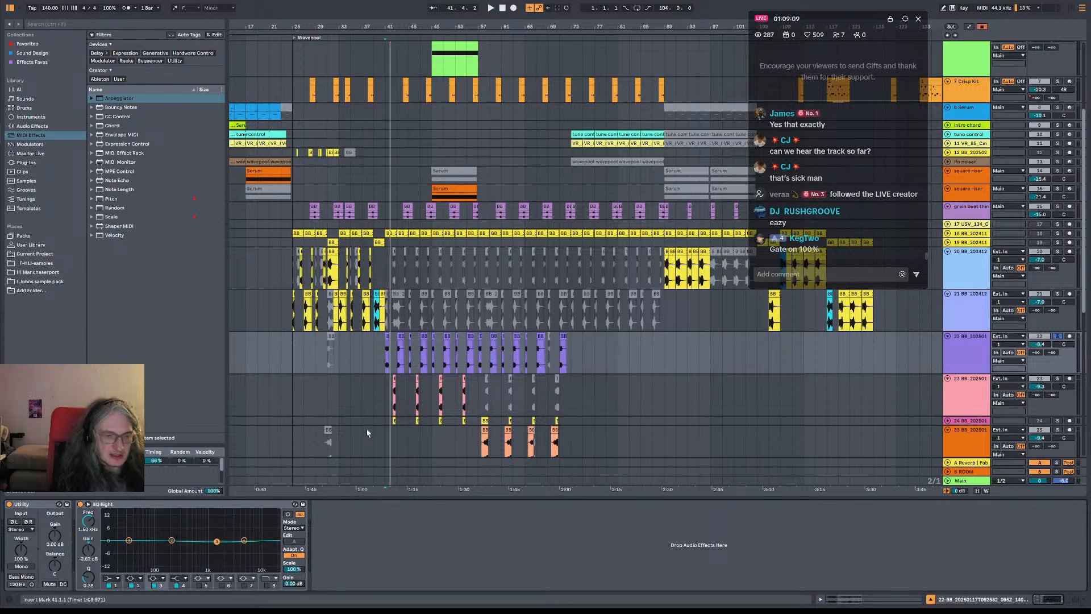
Switch to OneCommander, open the exported Log Wavepool_15.mp3 in foobar2000, listen to several later passages, and close the player
key("alt+Tab")
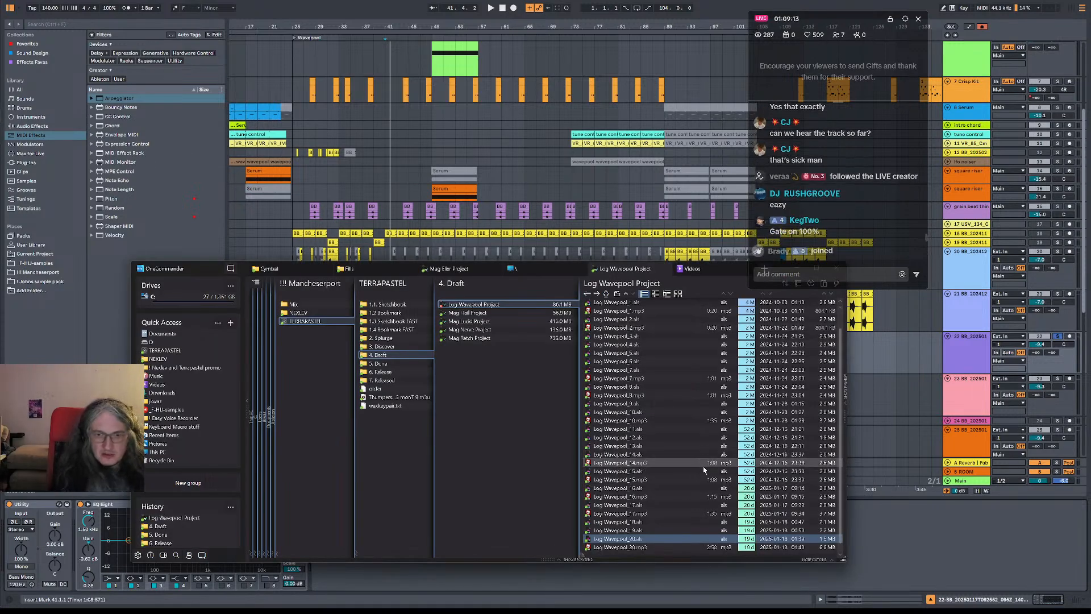
left_click(647, 481)
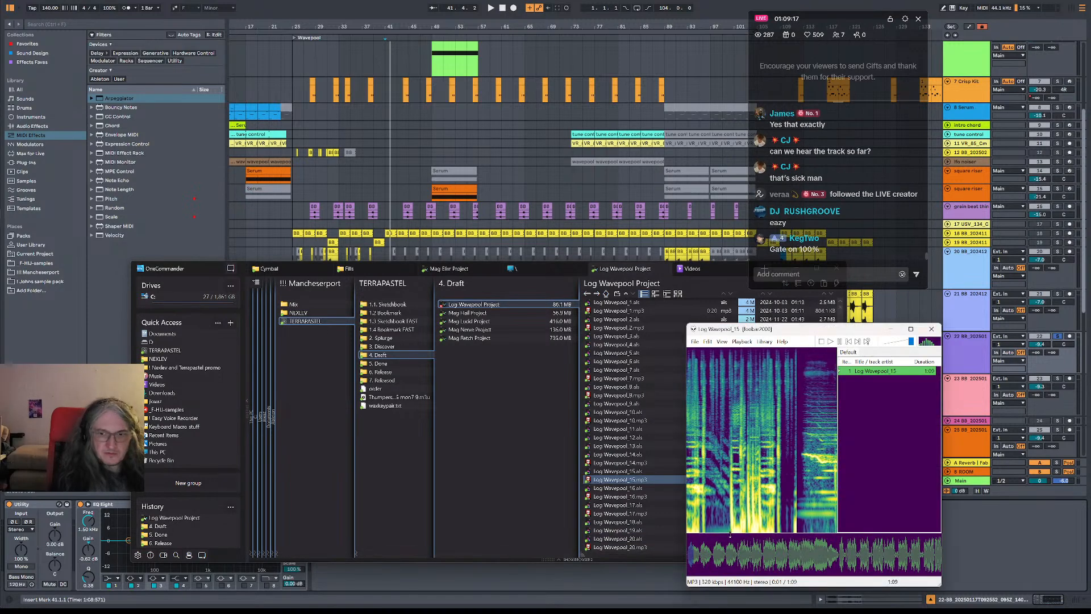
left_click(810, 550)
left_click(843, 554)
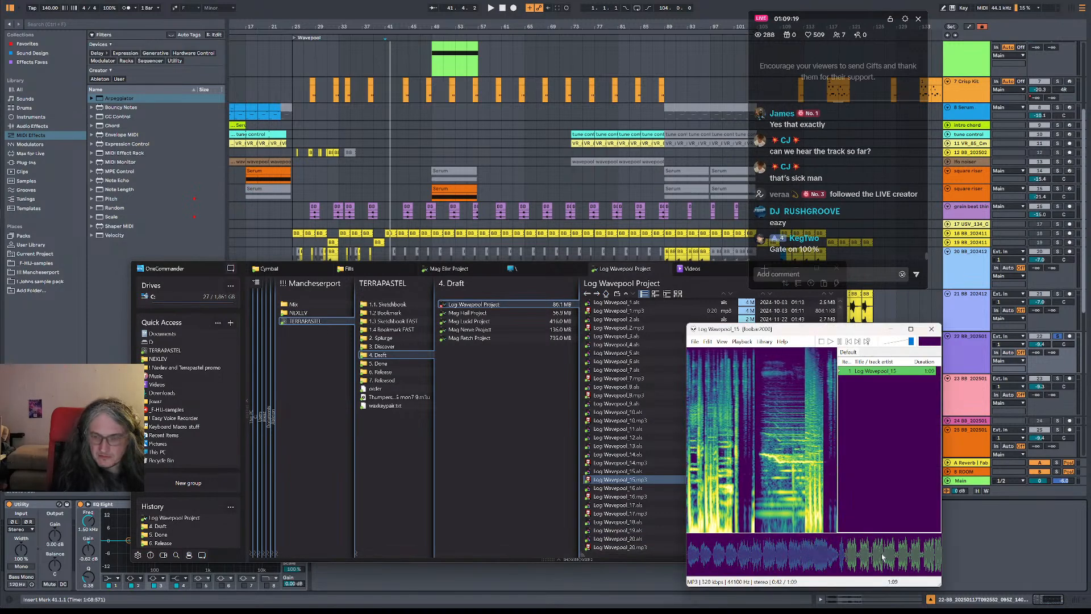
left_click(925, 556)
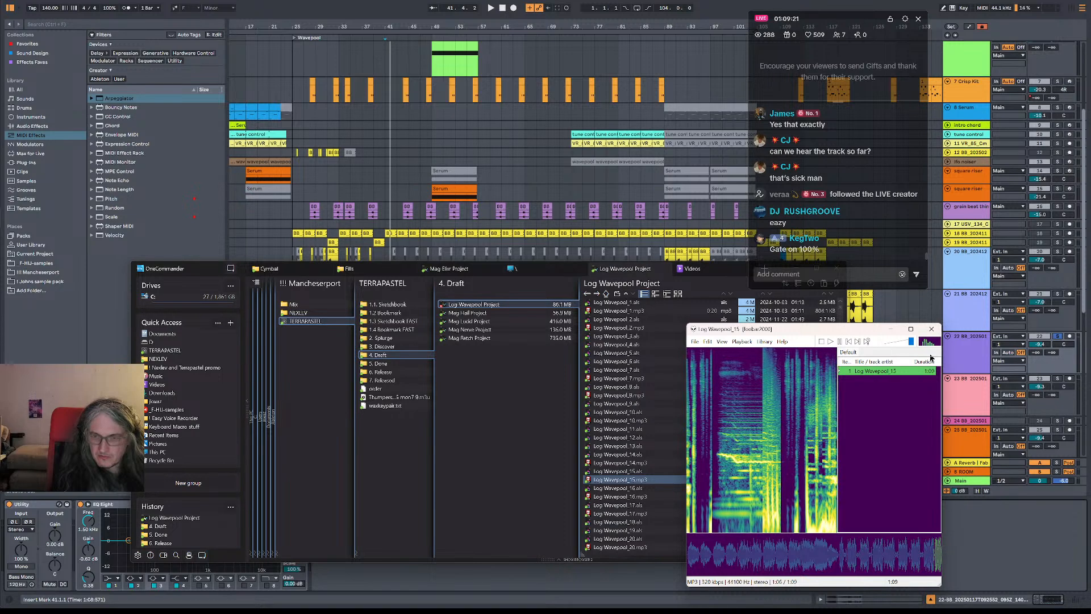
left_click(934, 330)
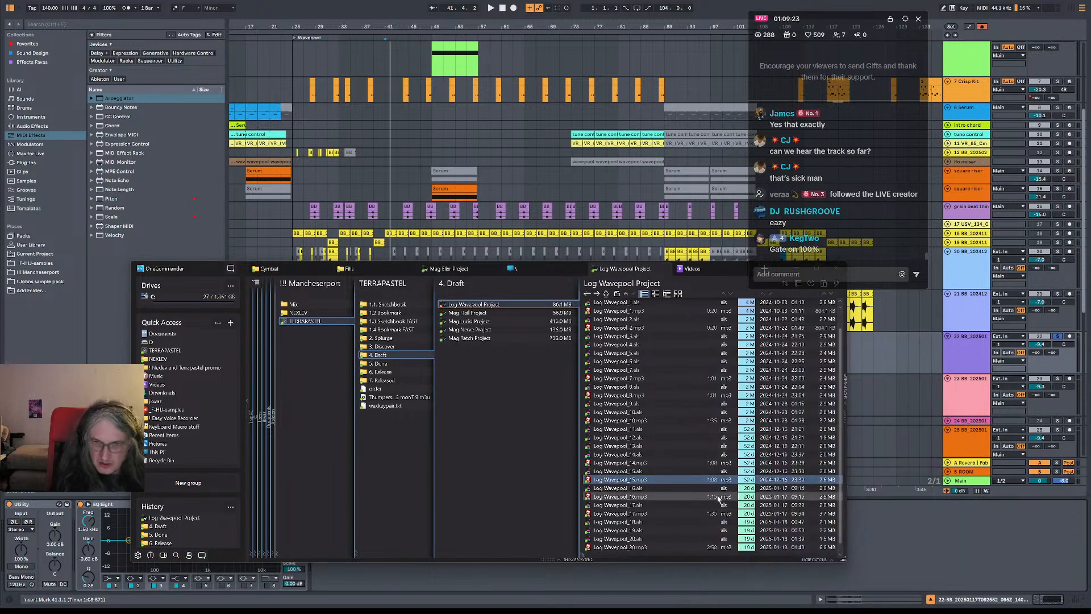
Open Log Wavepool_16.mp3 from the project folder, listen to passages in its second half, and close the player
scroll(719, 499, "down", 1)
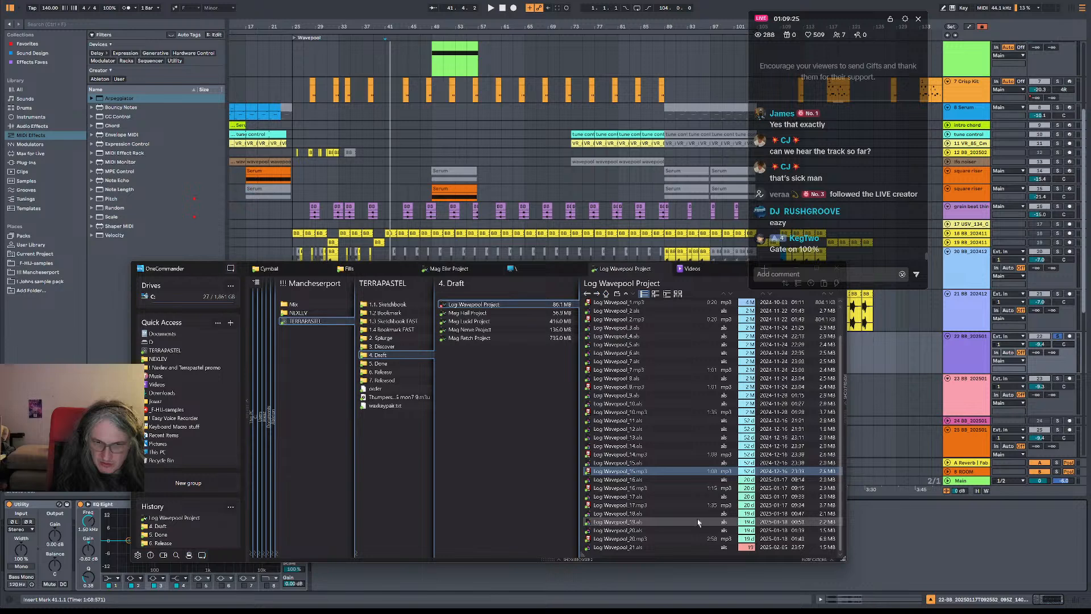
double_click(733, 487)
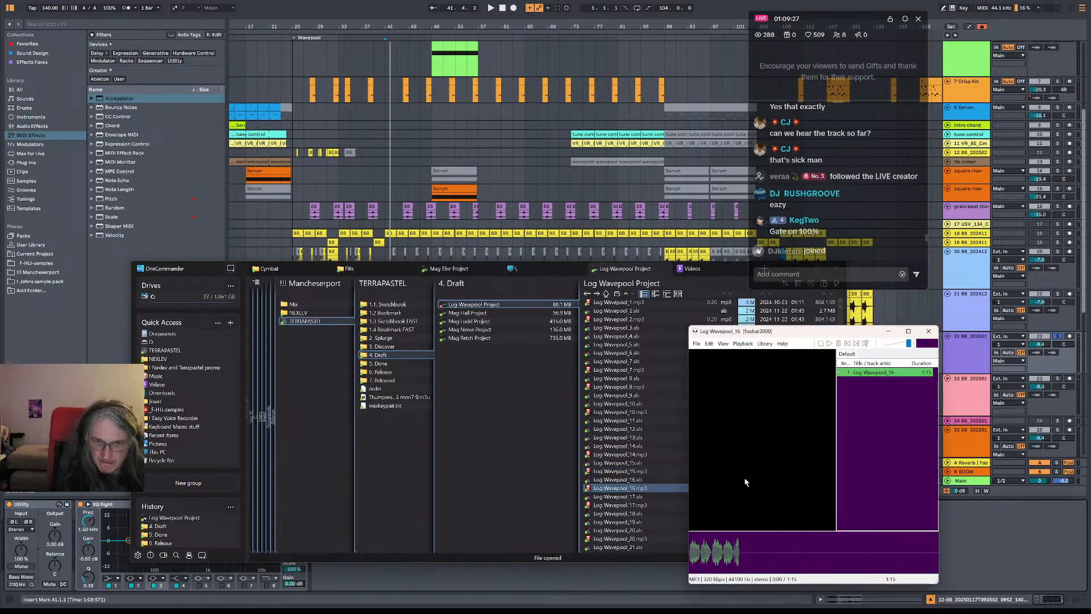
key("alt+F4")
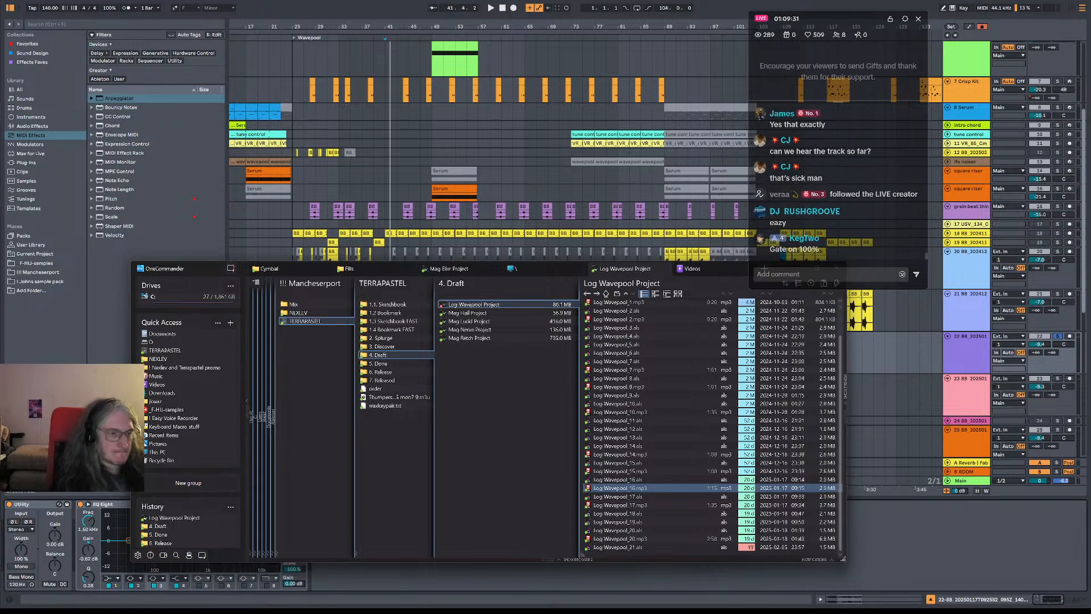
key("alt+Tab")
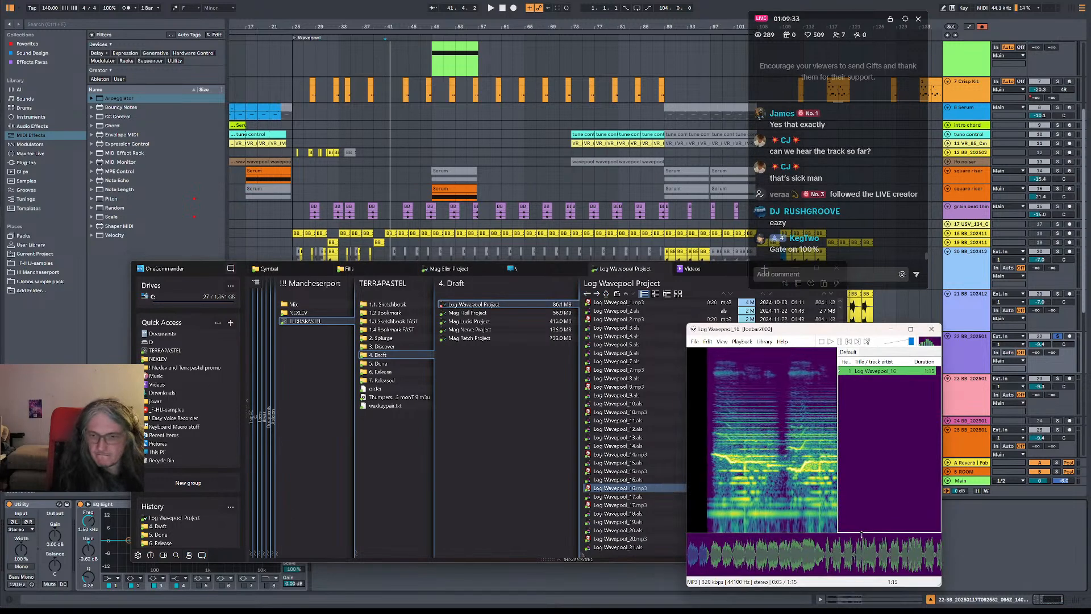
left_click(863, 557)
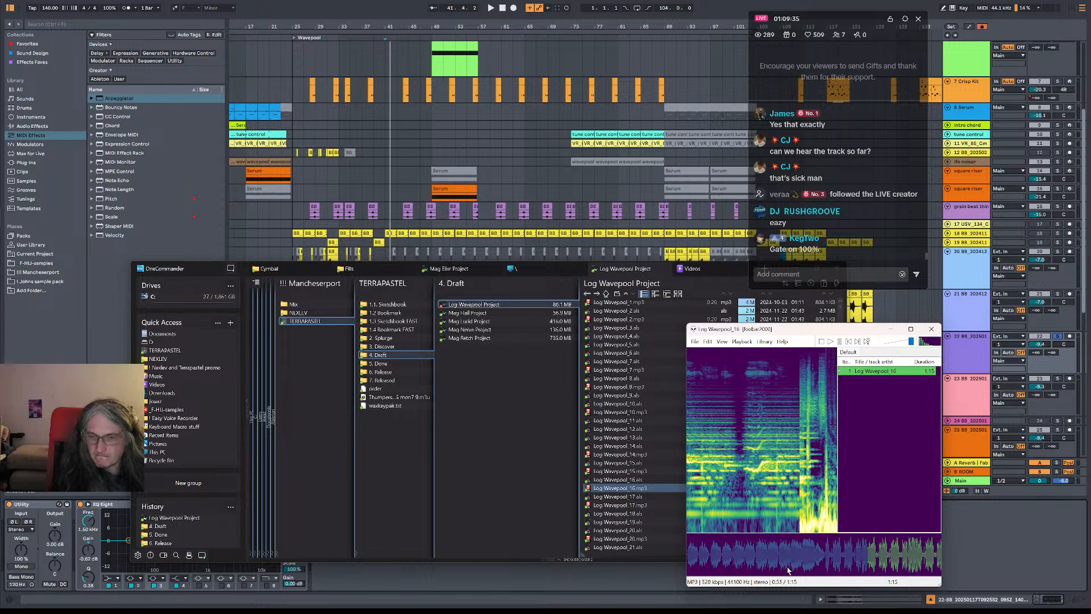
left_click(908, 556)
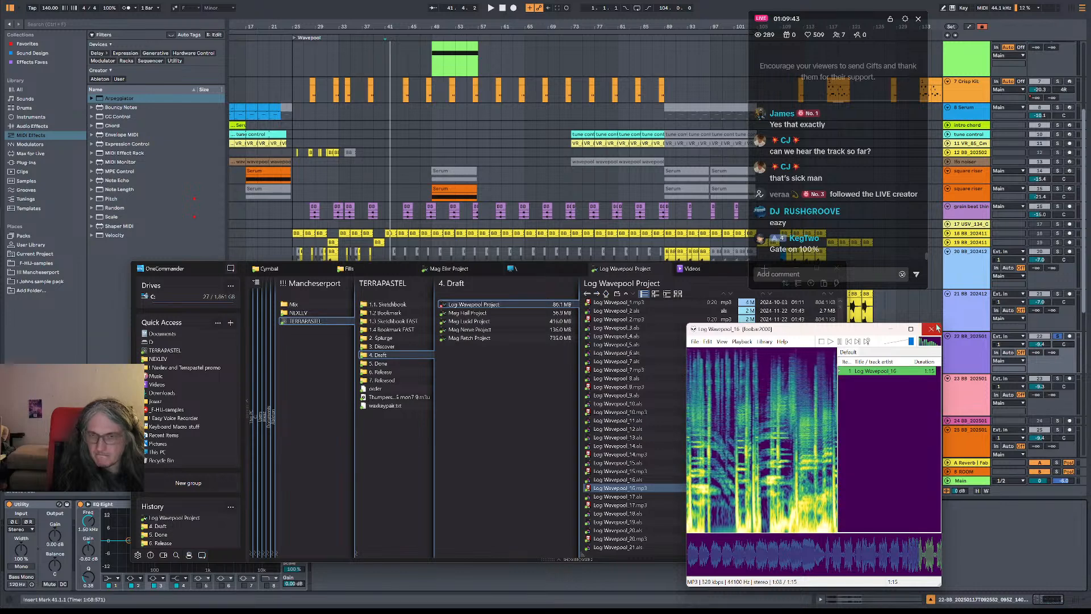
left_click(935, 328)
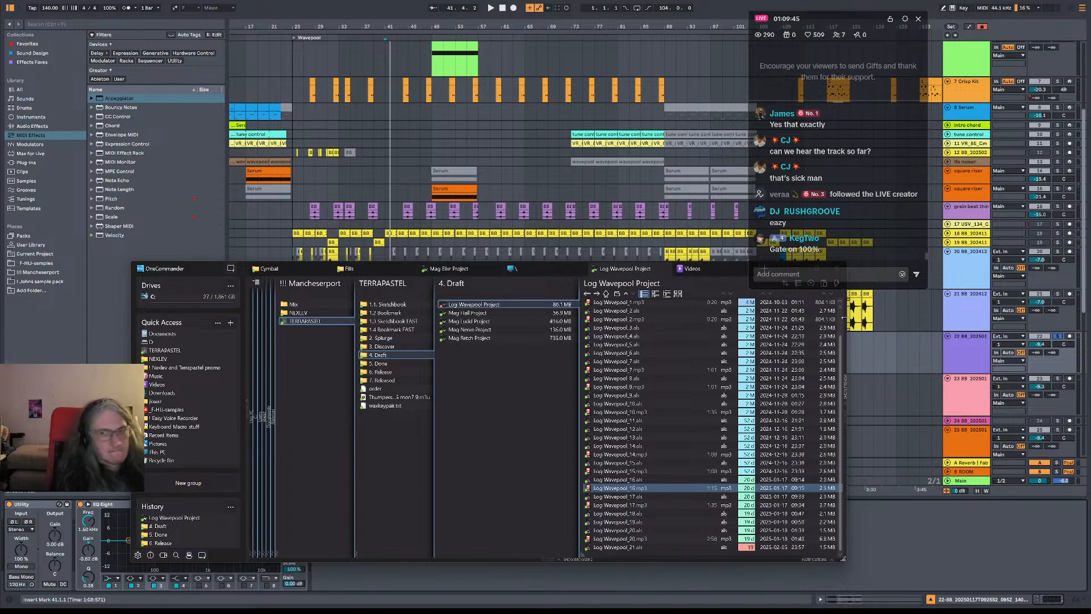
Switch back to Ableton Live and replay the soloed track 22 from bar 41
key("alt+Tab")
key("space")
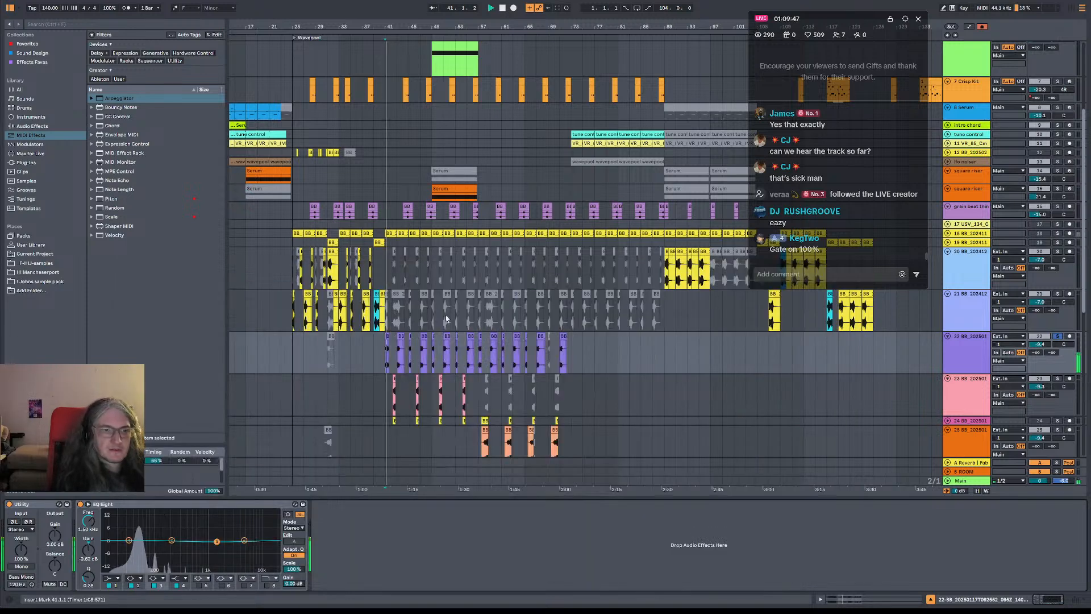
key("space")
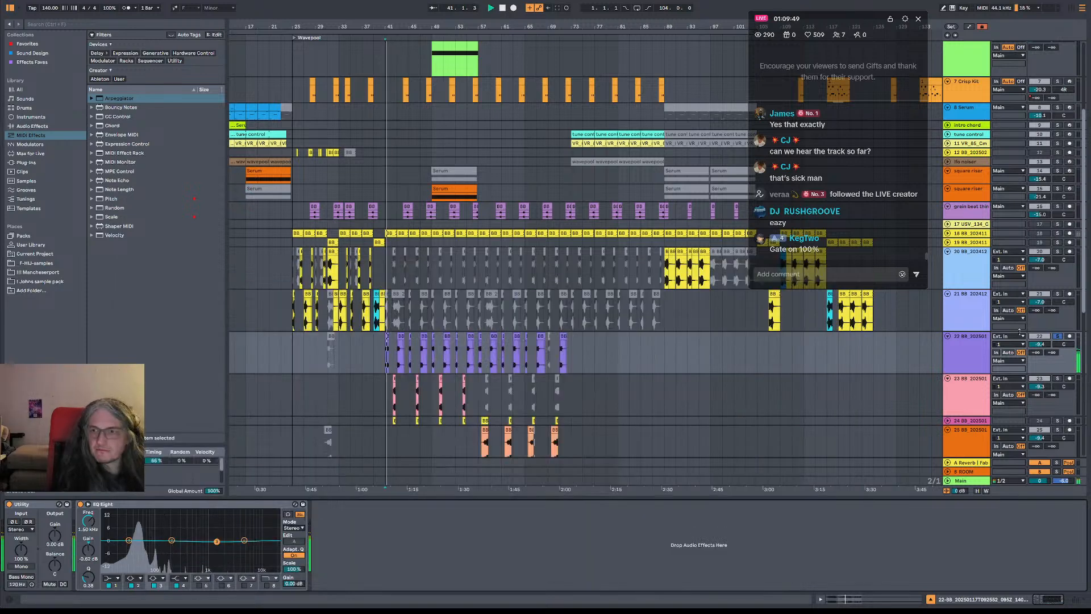
key("space")
Play the track 31 Granulator clip from bar 105
scroll(607, 295, "down", 3)
scroll(607, 296, "right", 4)
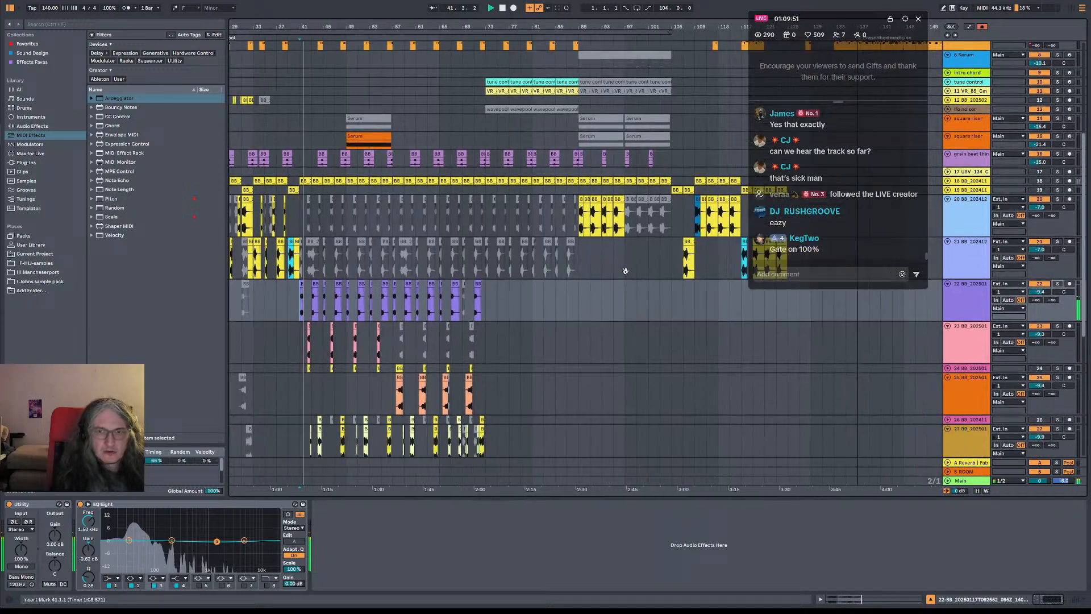
scroll(552, 307, "down", 5)
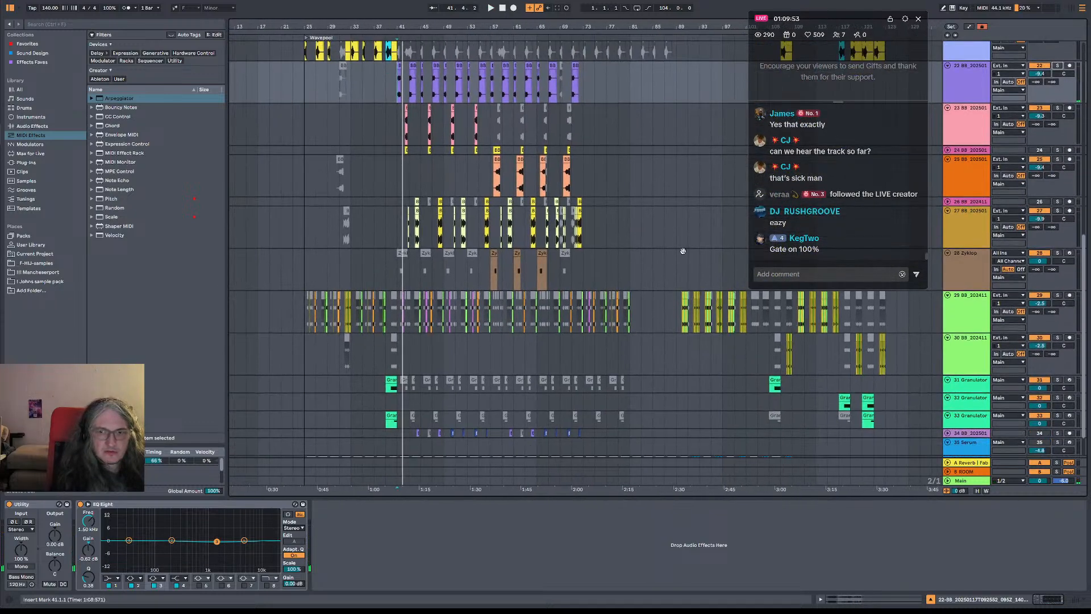
scroll(568, 296, "down", 2)
scroll(568, 295, "right", 3)
left_click(576, 343)
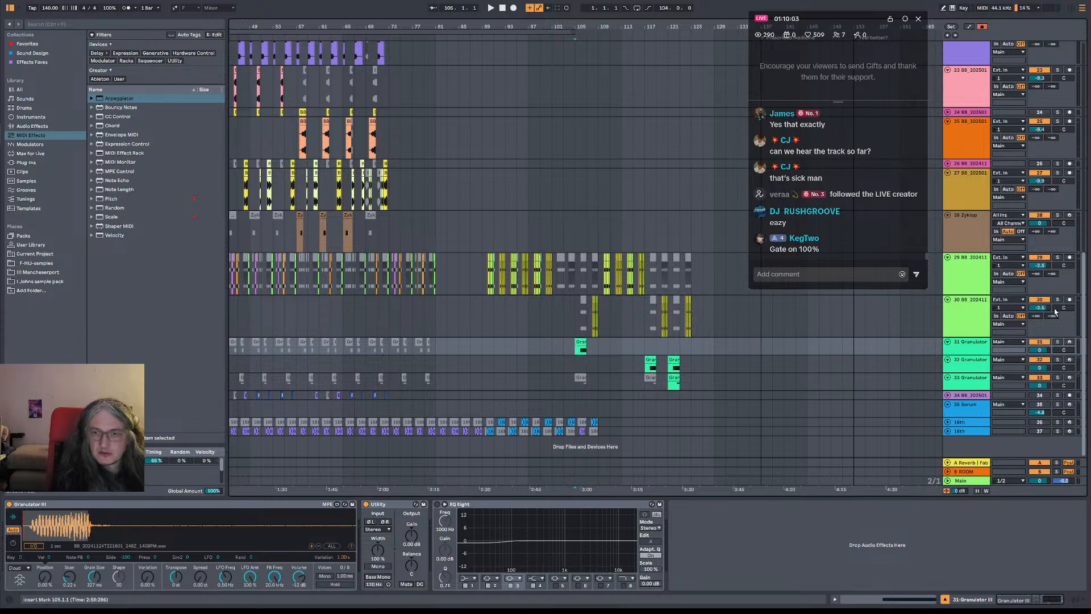
key("space")
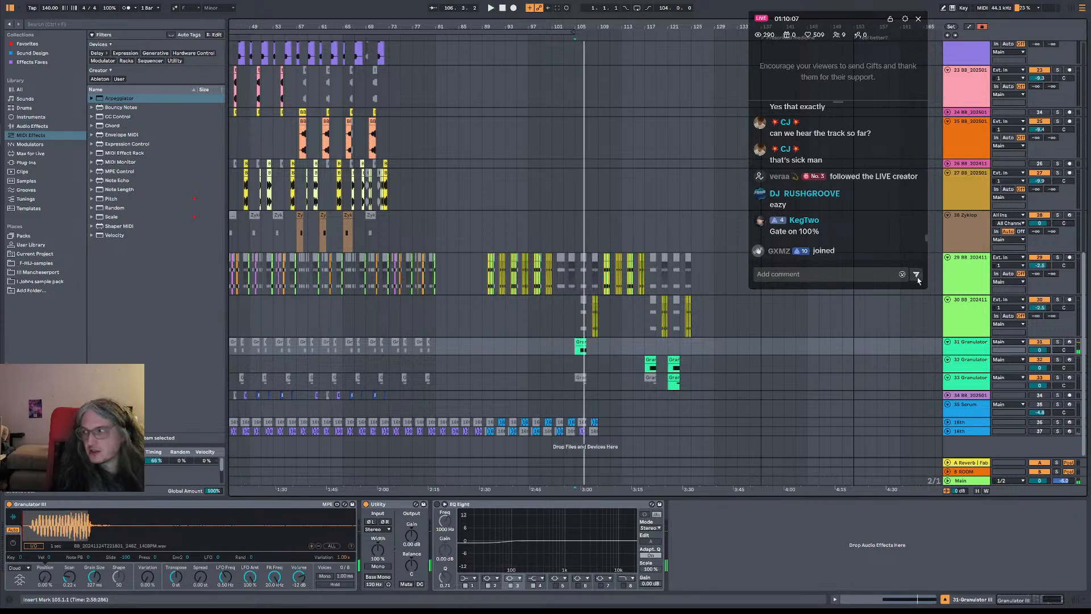
Listen to track 24 from bar 41 and look over the surrounding arrangement up to the drum tracks
scroll(657, 235, "left", 5)
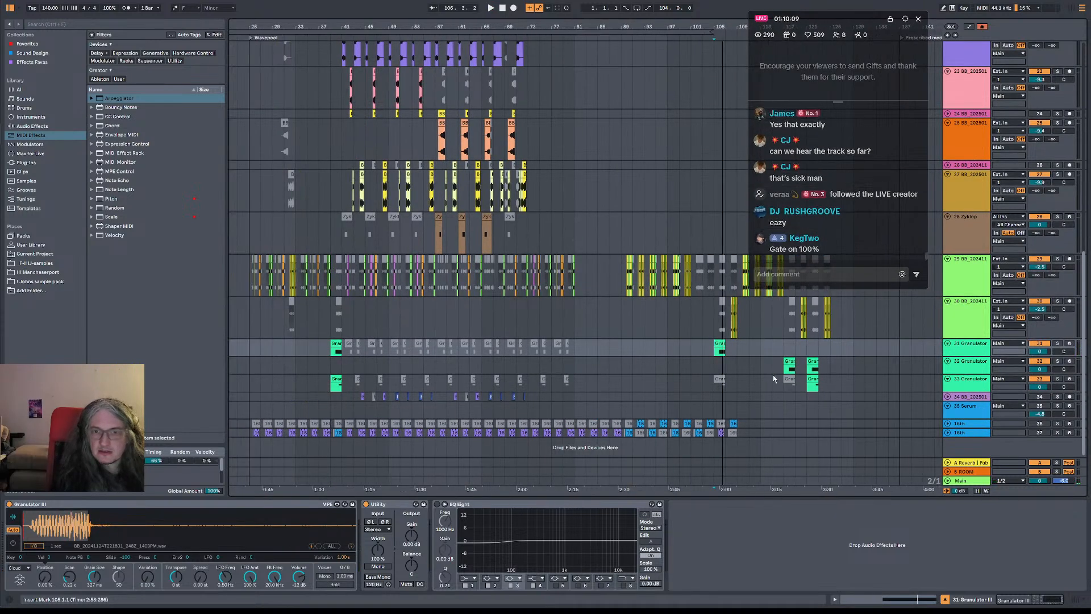
left_click(344, 116)
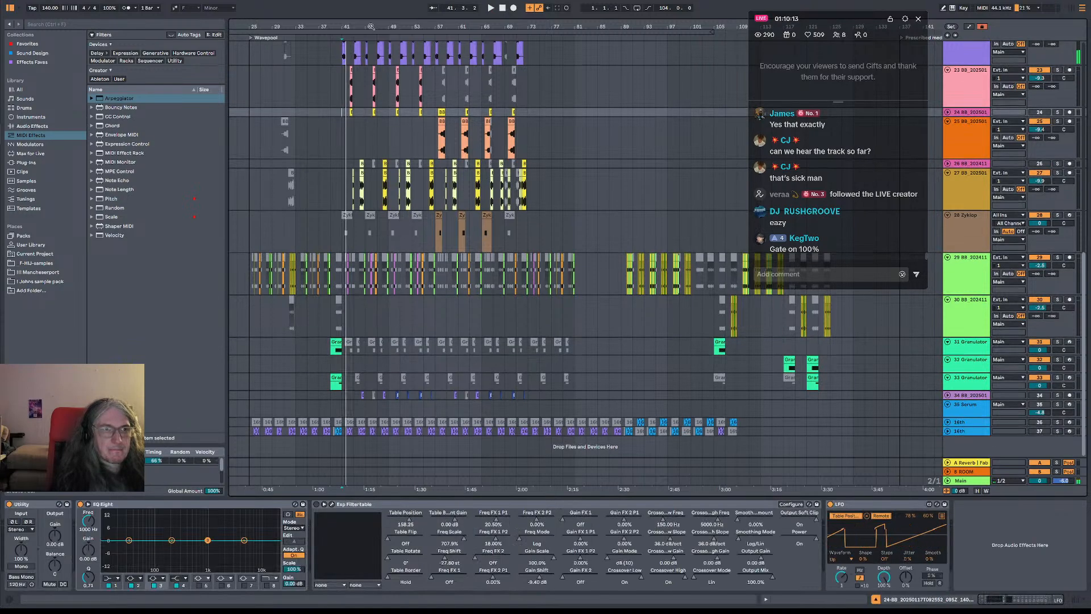
left_click_drag(369, 26, 430, 57)
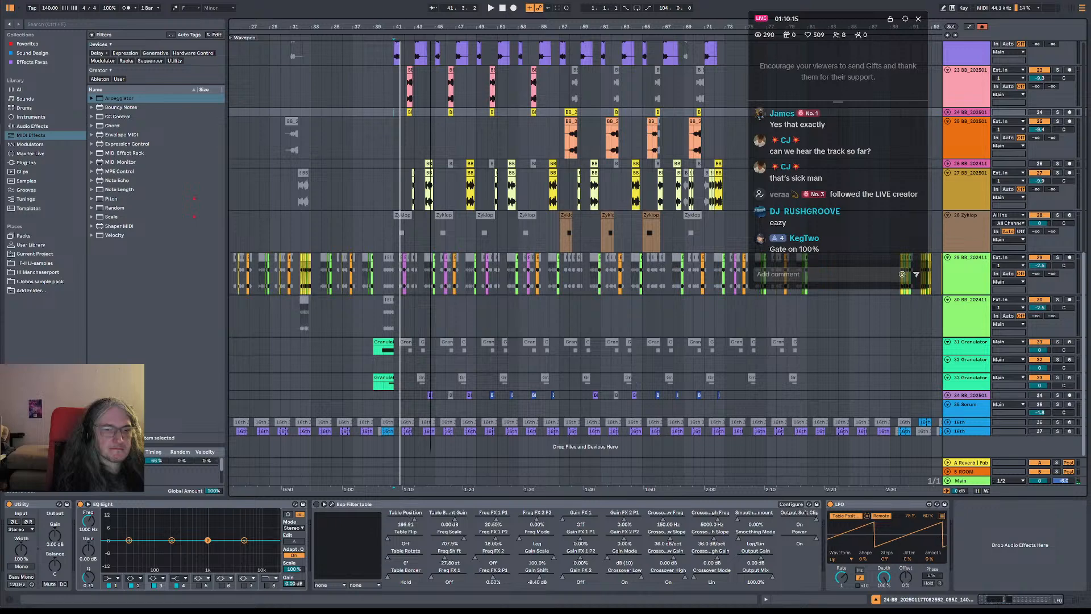
scroll(535, 328, "up", 10)
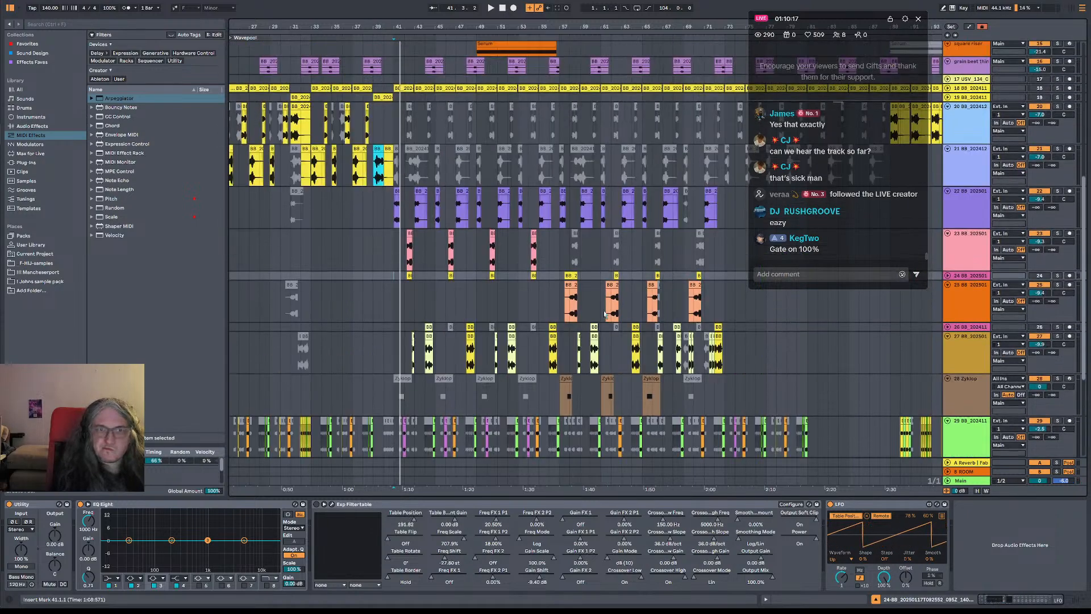
scroll(623, 250, "up", 5)
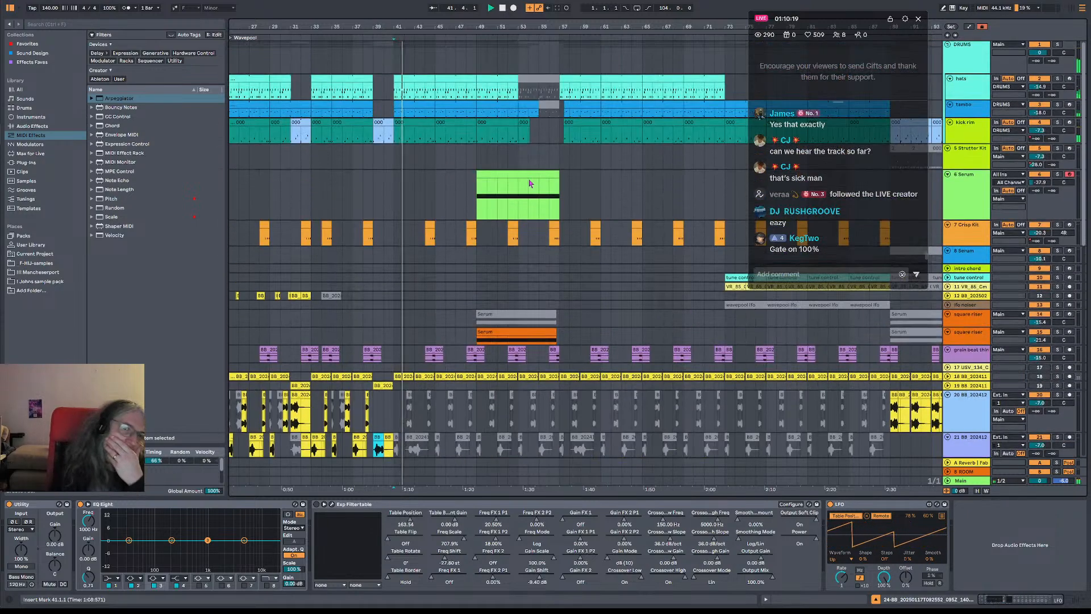
Copy the track 12 clips from bars 25 to 33 to bar 41 and play from there
left_click_drag(495, 26, 496, 4)
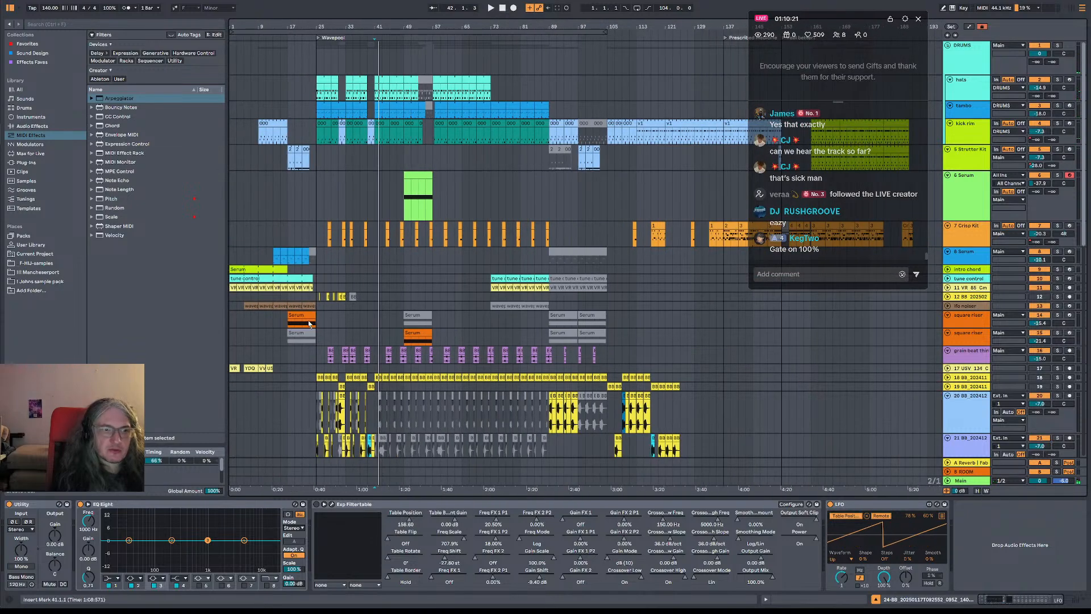
left_click_drag(319, 300, 348, 302)
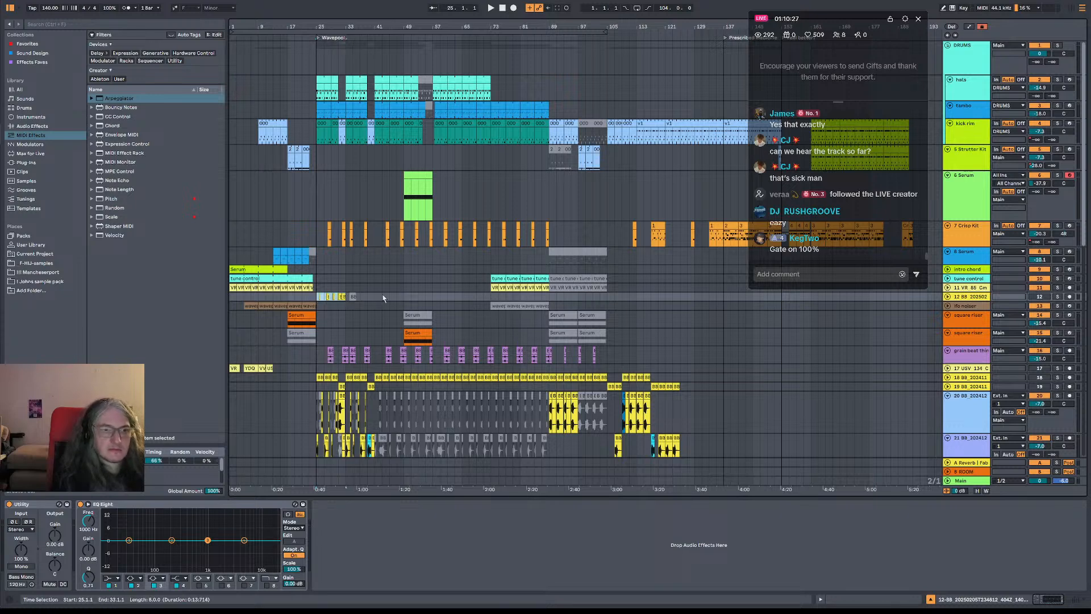
key("space")
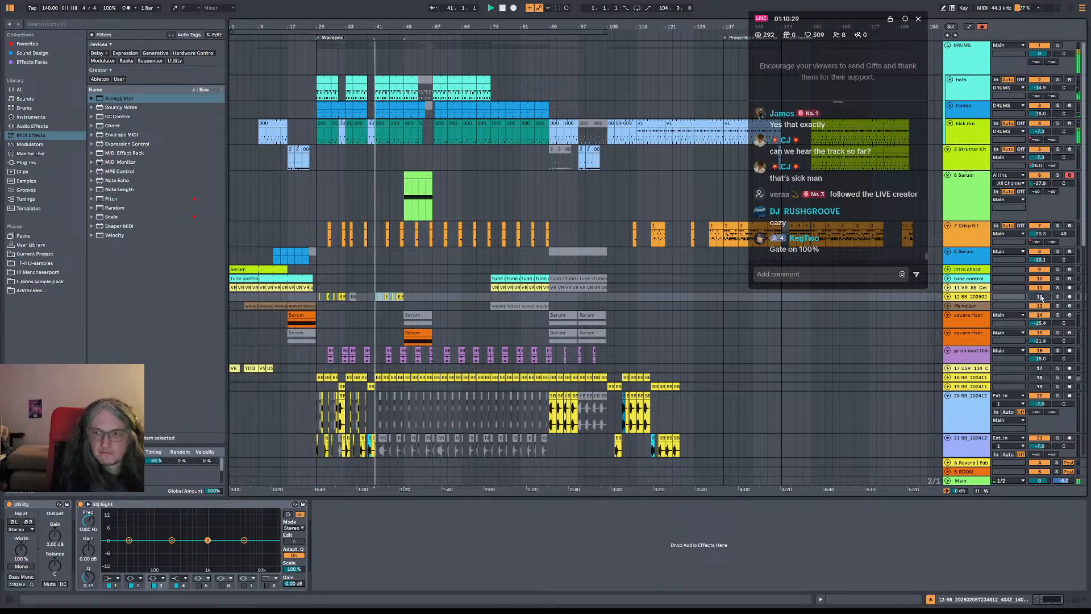
Unfold track 12, set its volume to -24.8 dB during playback, and shorten its last copied clip to end at about 48.3.4
left_click(948, 297)
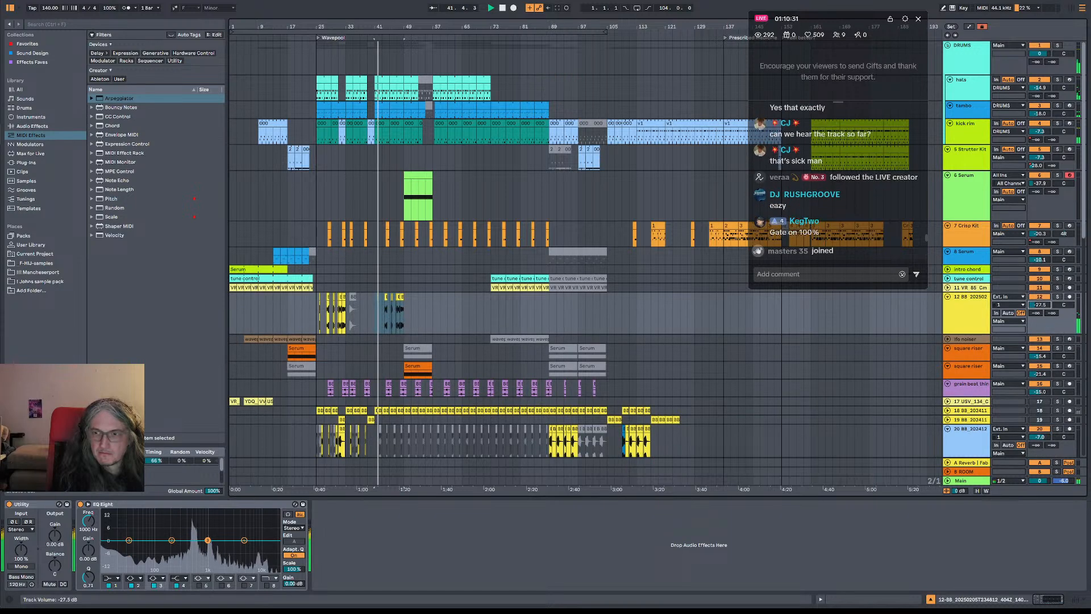
left_click_drag(1039, 304, 1039, 314)
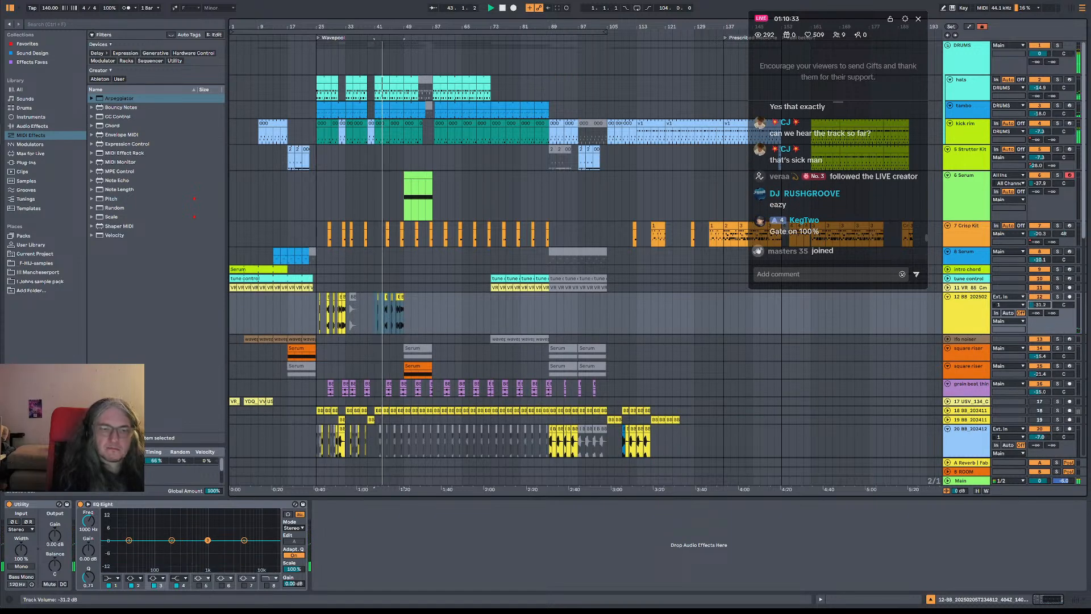
key("x")
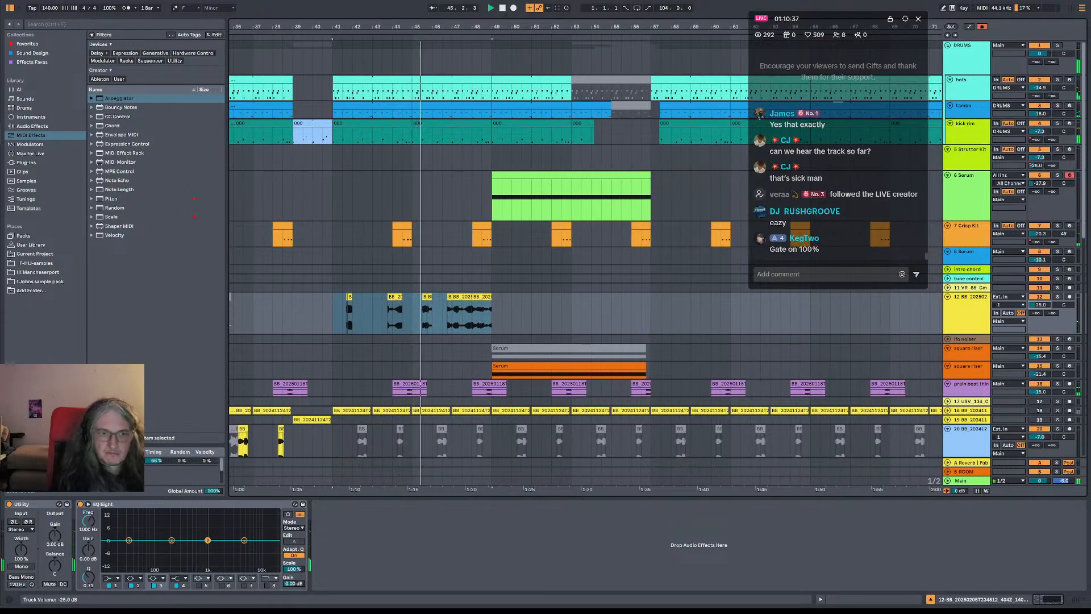
left_click_drag(1039, 305, 1039, 301)
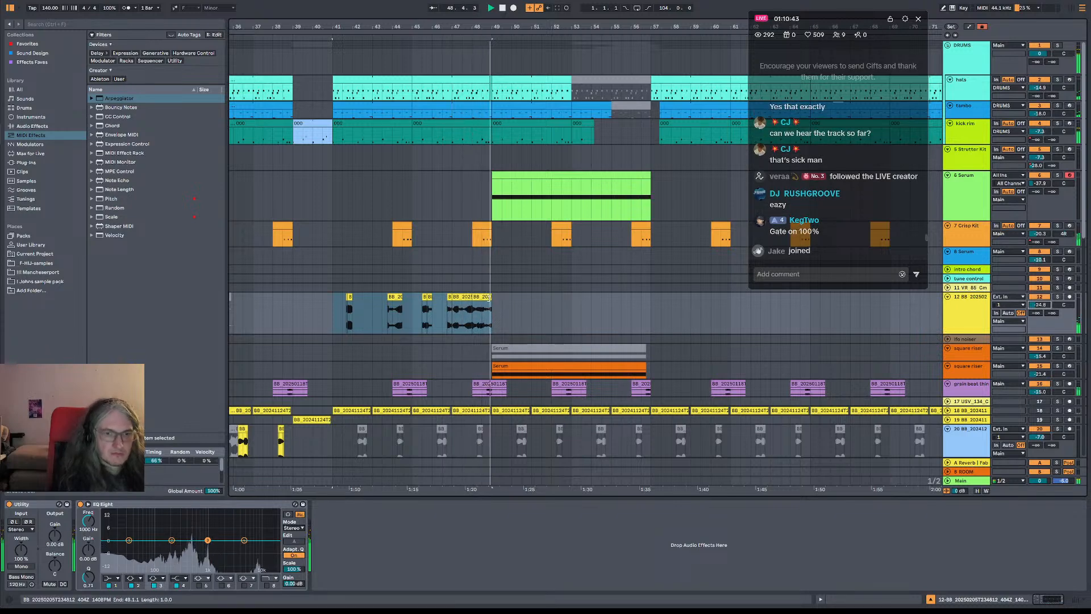
left_click_drag(489, 296, 486, 297)
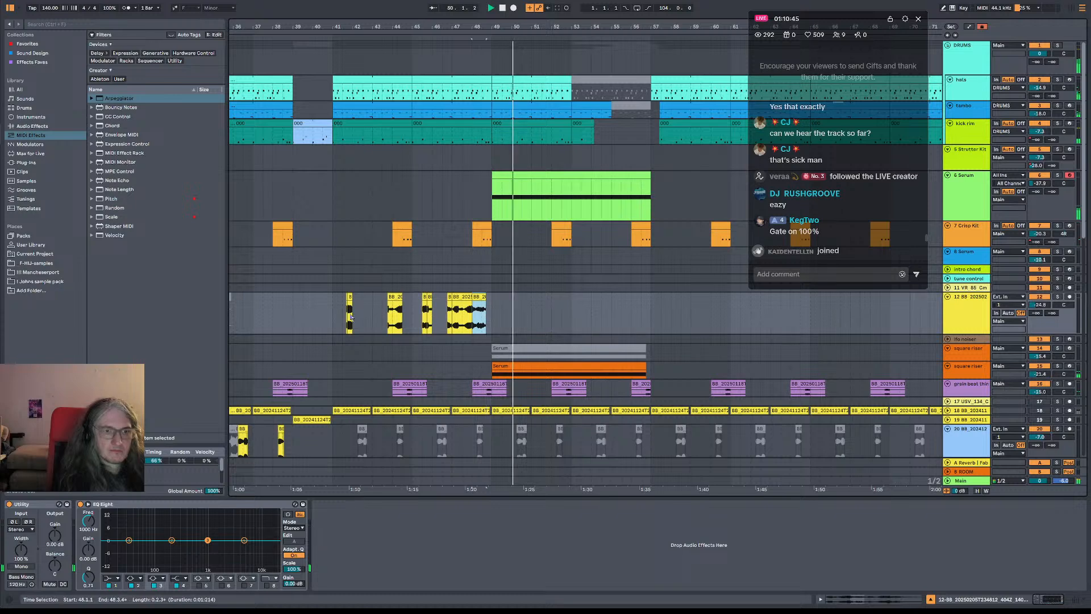
Duplicate the track 12 clips between bars 41 and 49 to bar 49 and play from bar 41
left_click_drag(332, 318, 493, 318)
key("ctrl+d")
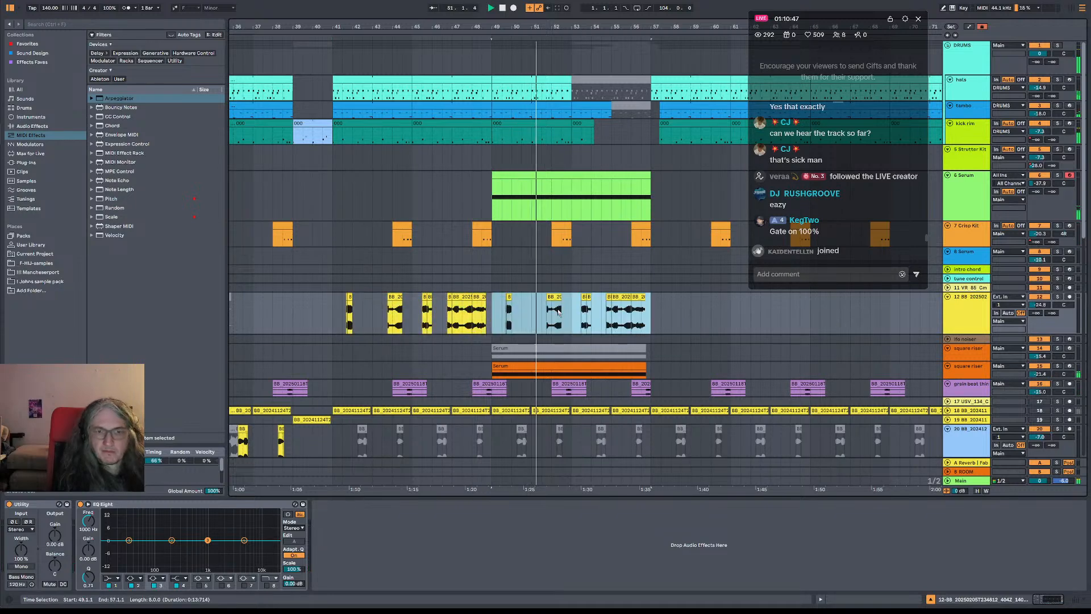
left_click(329, 323)
key("space")
key("space")
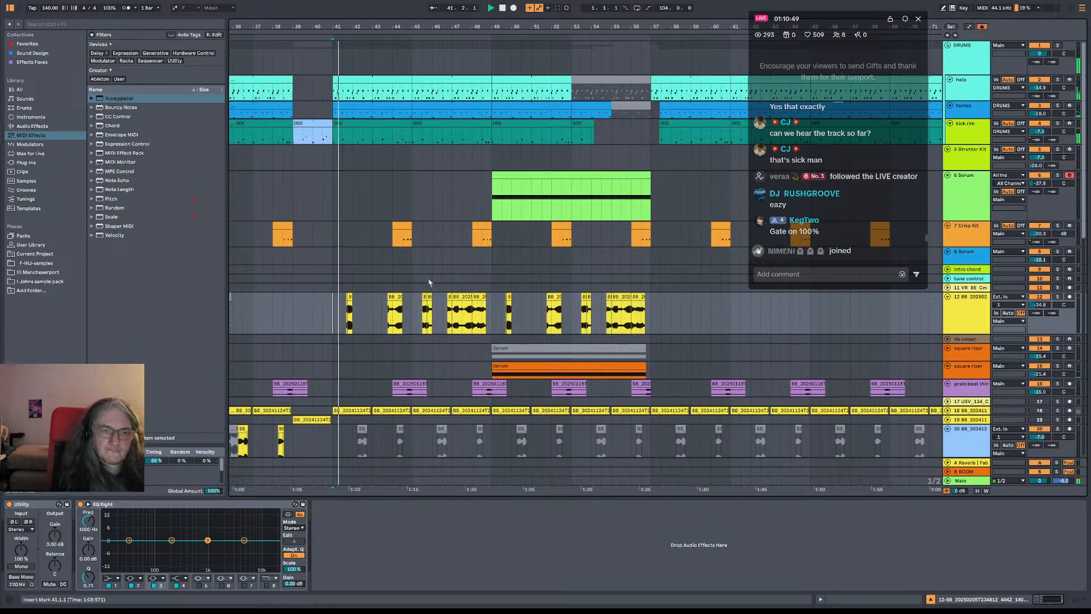
left_click(365, 317, "shift")
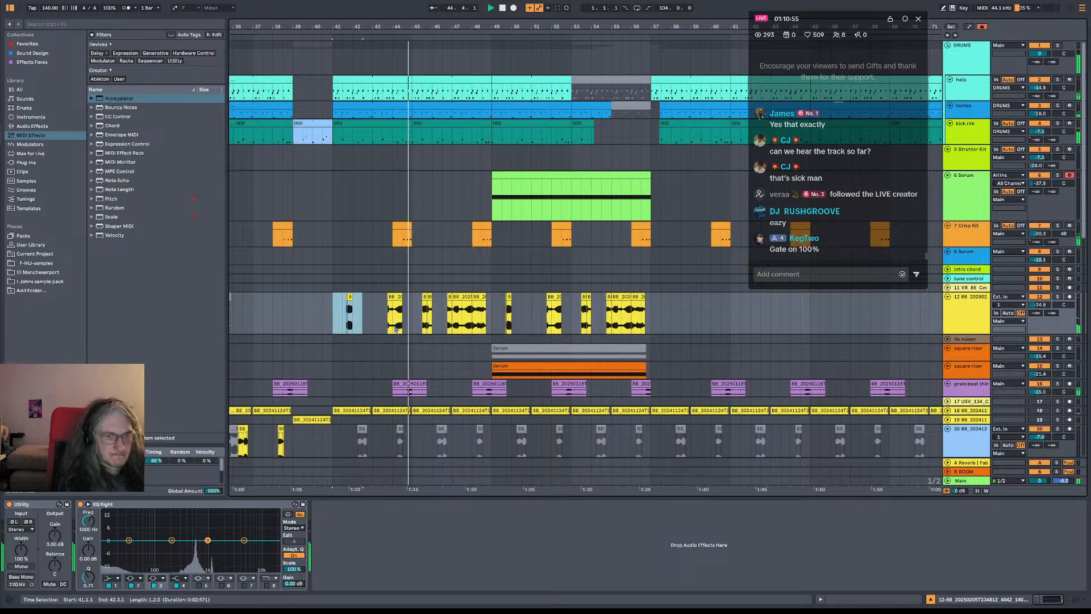
key("space")
On track 12, duplicate the slice from 44.2.1 to 44.3.1 directly after itself and deactivate the clip from 45.3.1 to 45.4.1
scroll(407, 310, "up", 6)
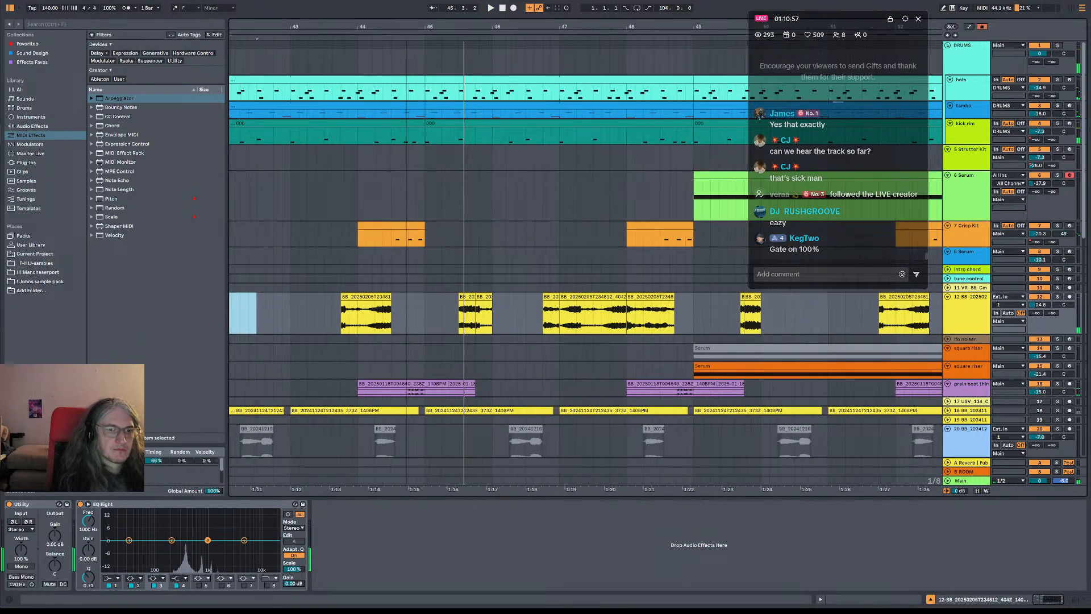
left_click(329, 330)
key("space")
left_click_drag(369, 326, 388, 324)
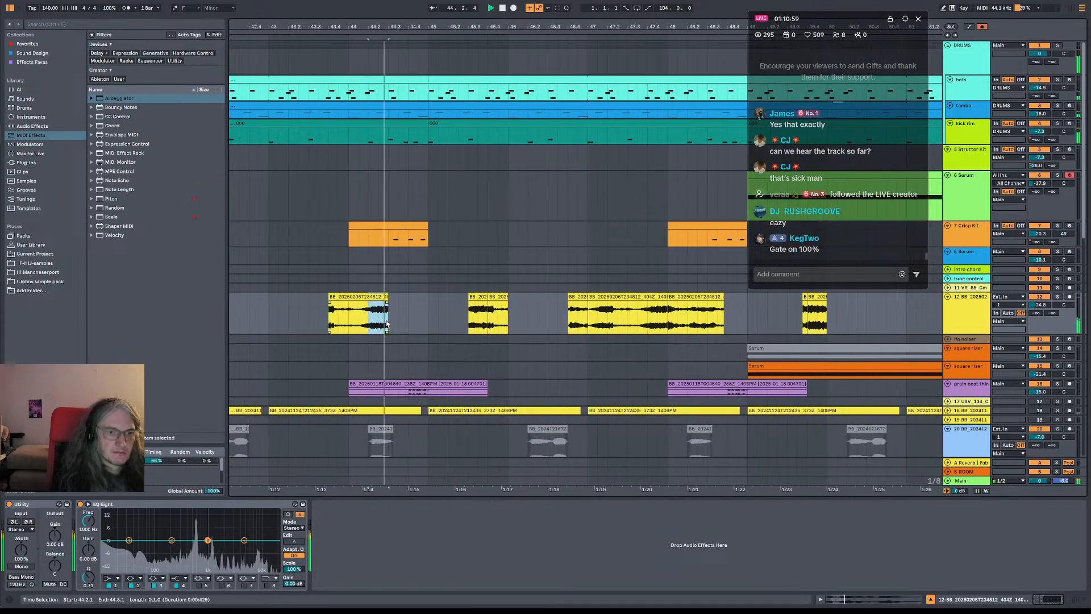
key("ctrl+d")
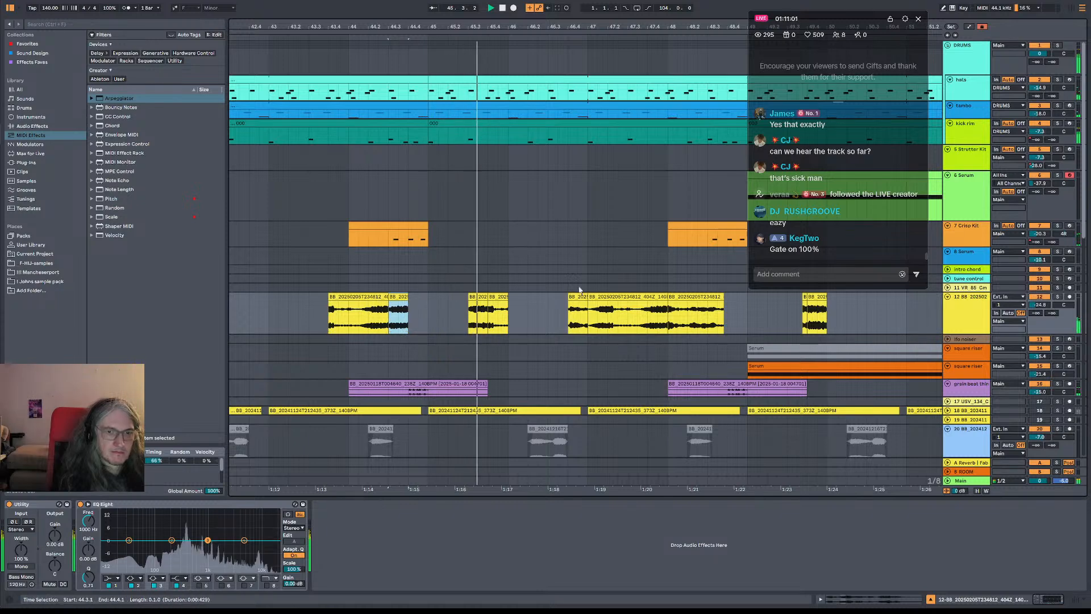
left_click_drag(487, 325, 469, 324)
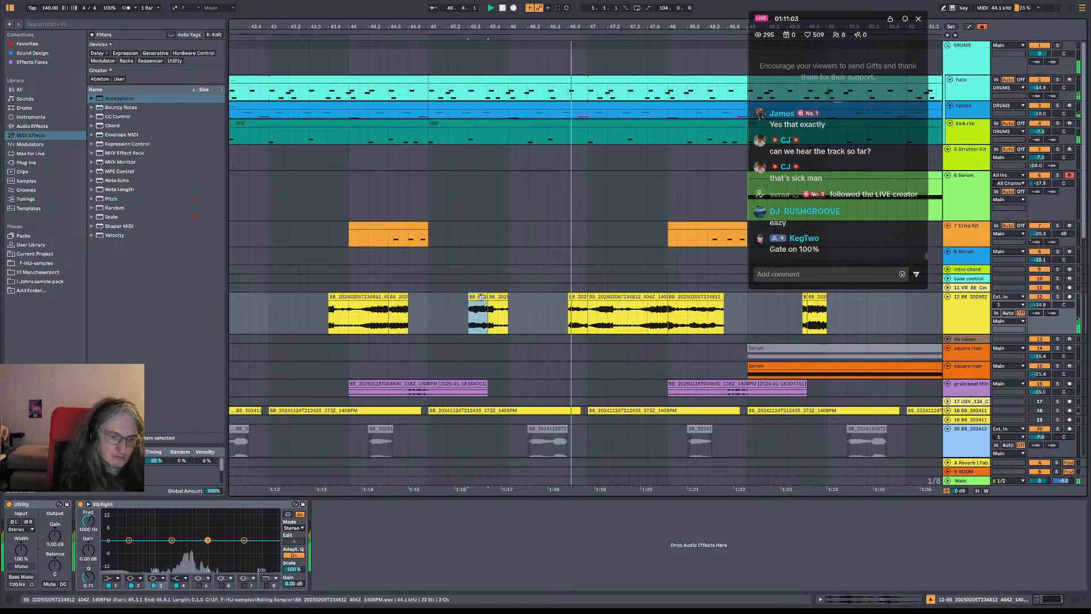
left_click(442, 314)
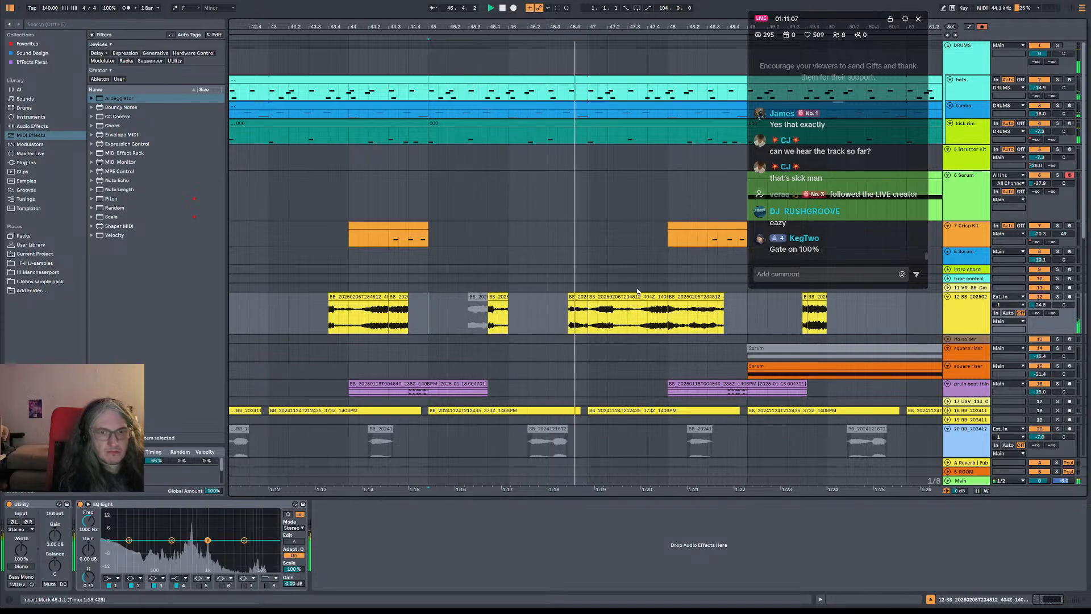
Delete the track 12 copies in bars 49 to 57 and replace them with a duplicate of the edited bars 41 to 49
left_click_drag(626, 27, 464, 1)
left_click_drag(481, 312, 555, 311)
key("Delete")
left_click_drag(400, 312, 478, 313)
key("ctrl+d")
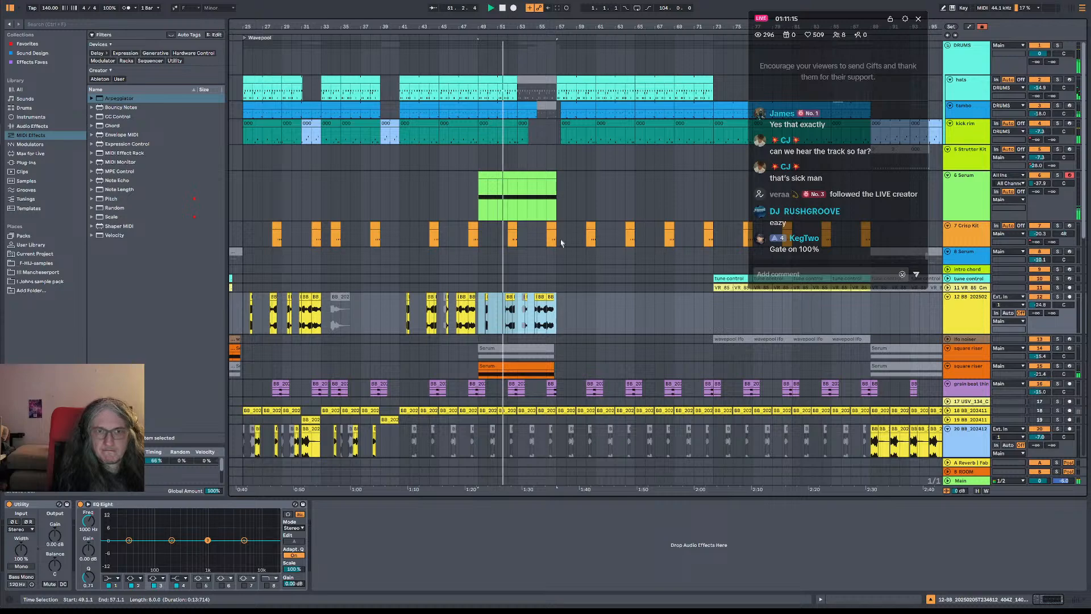
Look over the arrangement's lower tracks and play the track 20 clips from bar 89
scroll(572, 228, "down", 3)
left_click_drag(550, 25, 421, 3)
scroll(478, 234, "down", 5)
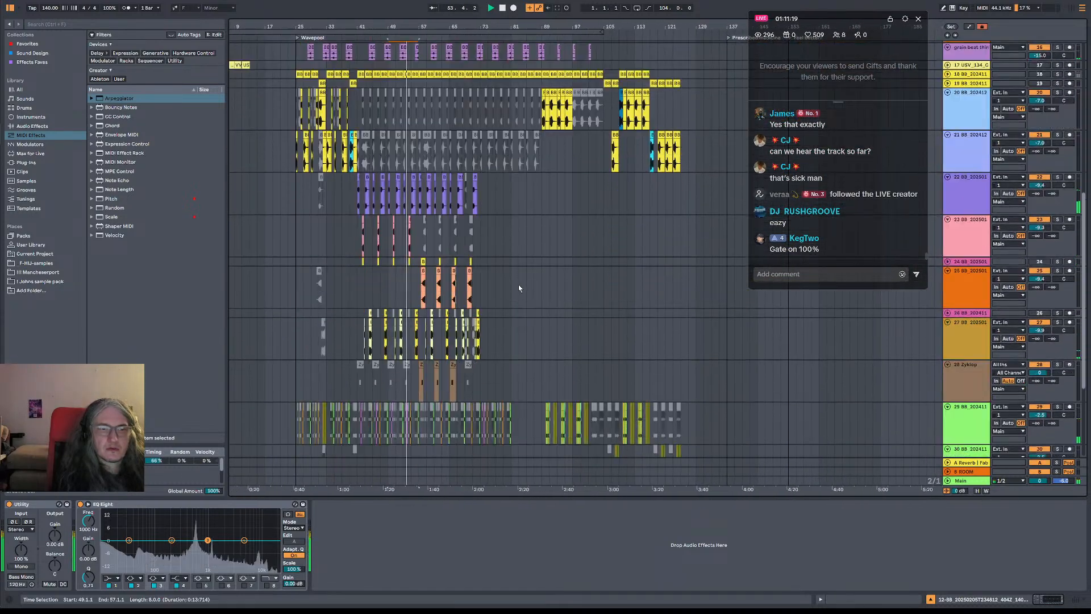
scroll(518, 288, "up", 6)
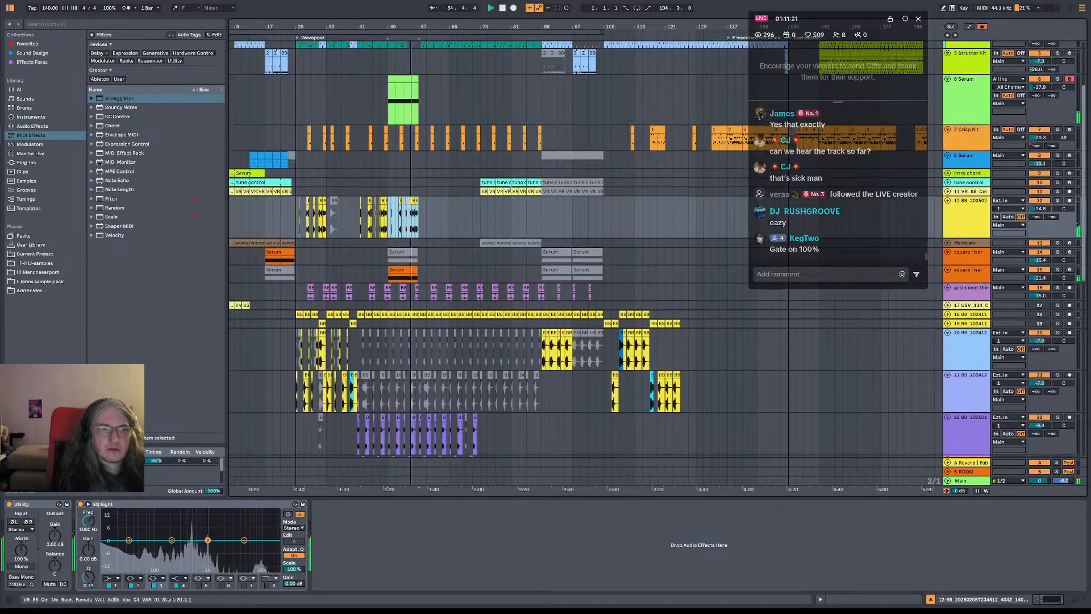
scroll(512, 193, "down", 2)
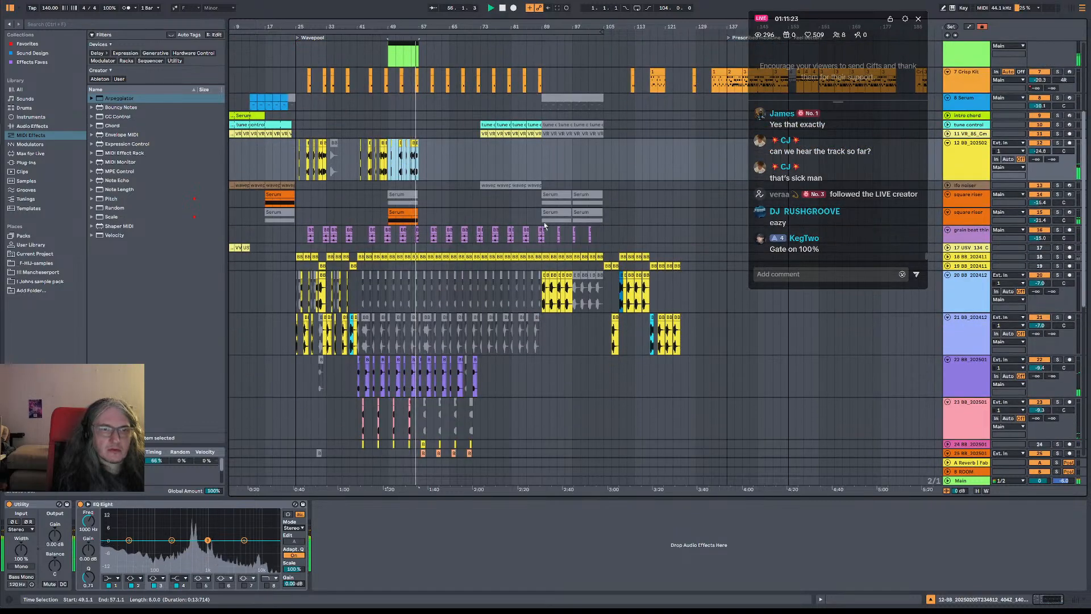
left_click(543, 302)
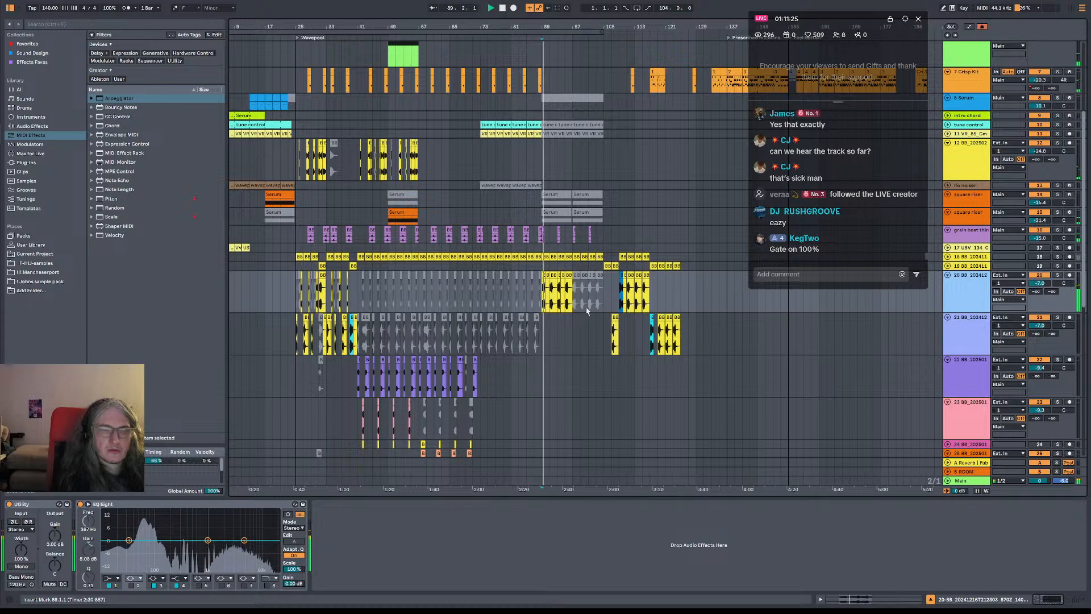
scroll(613, 322, "down", 2)
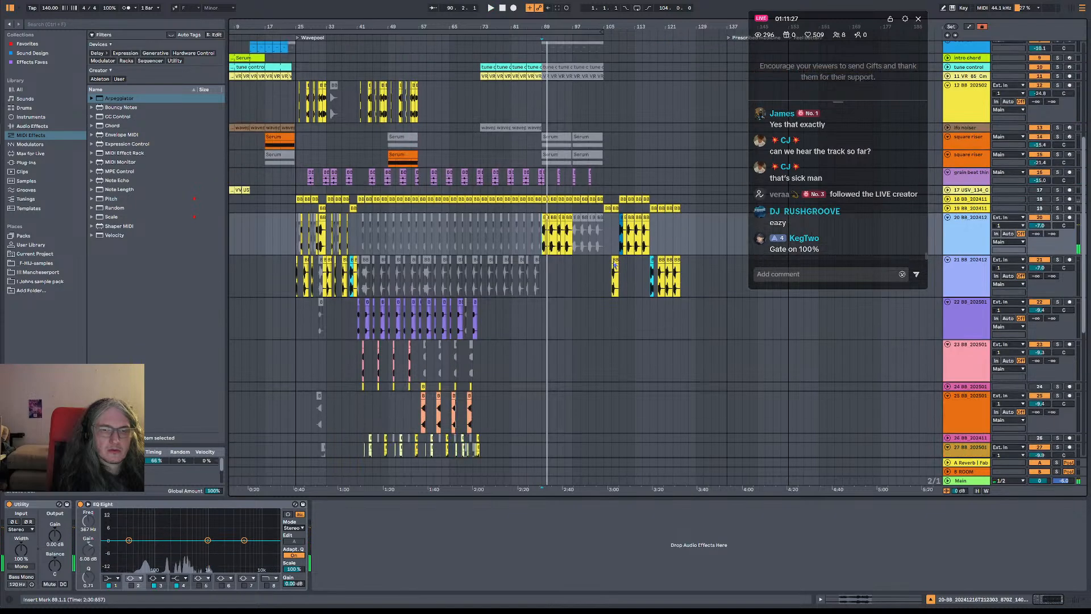
Play the track 21 clips from bar 121 and look over the tracks sounding below them
left_click(613, 287)
left_click(663, 280)
key("space")
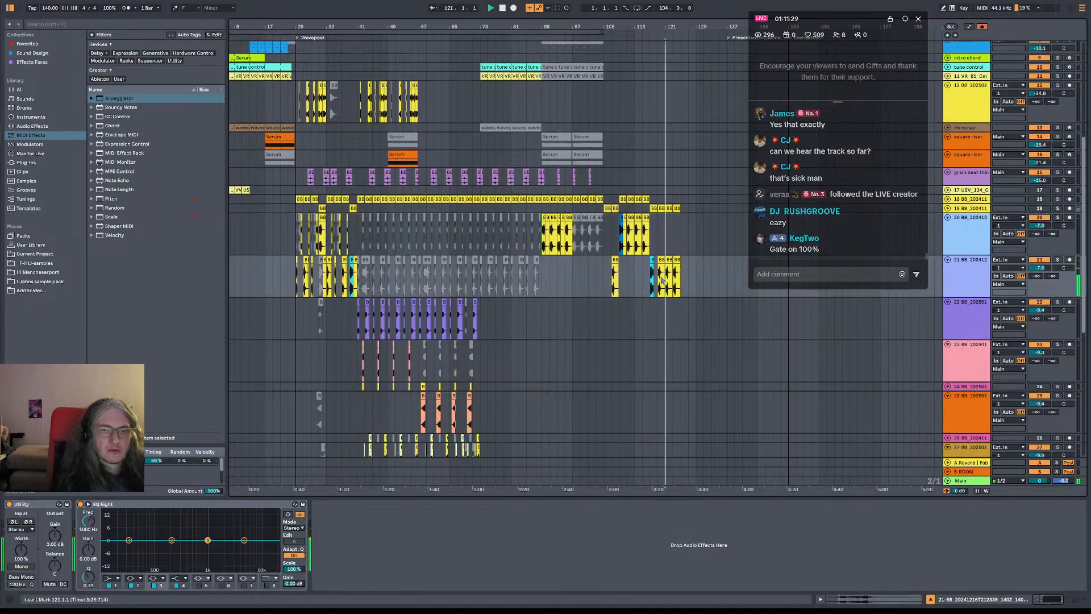
scroll(659, 324, "down", 8)
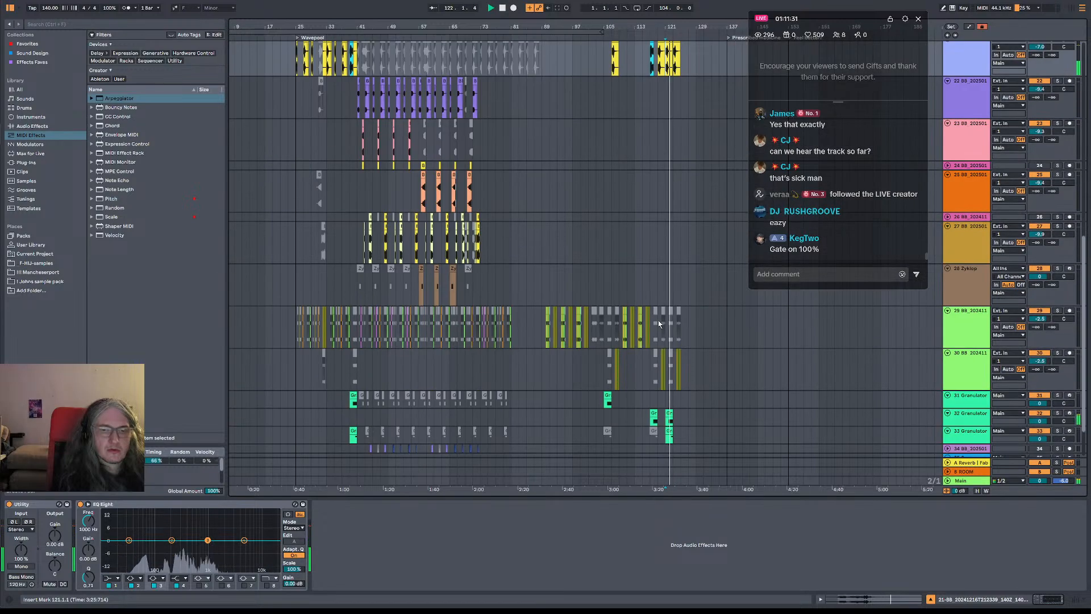
scroll(682, 239, "up", 4)
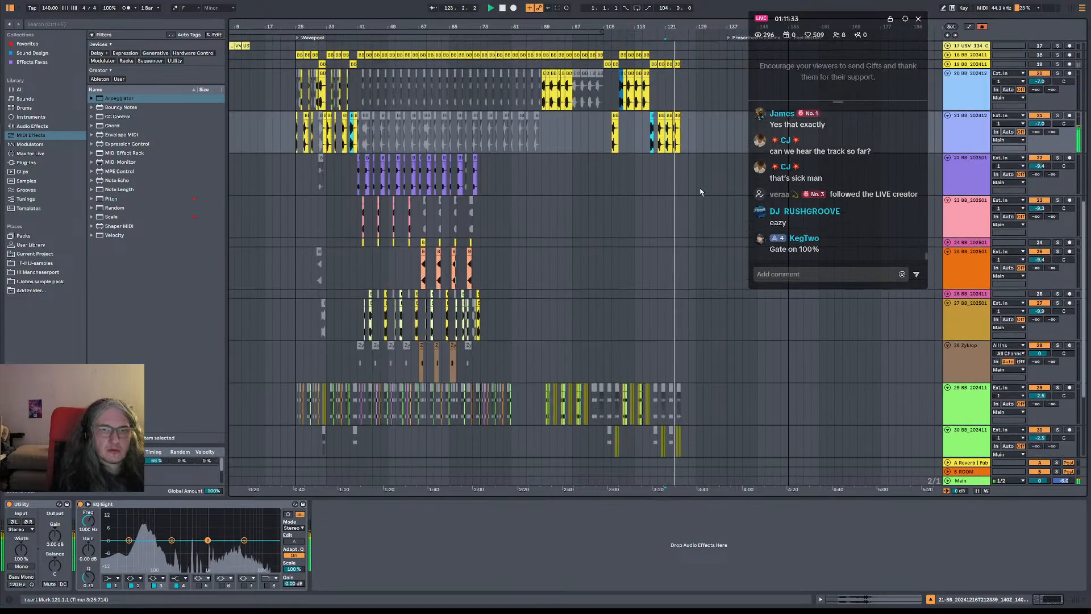
scroll(690, 207, "down", 4)
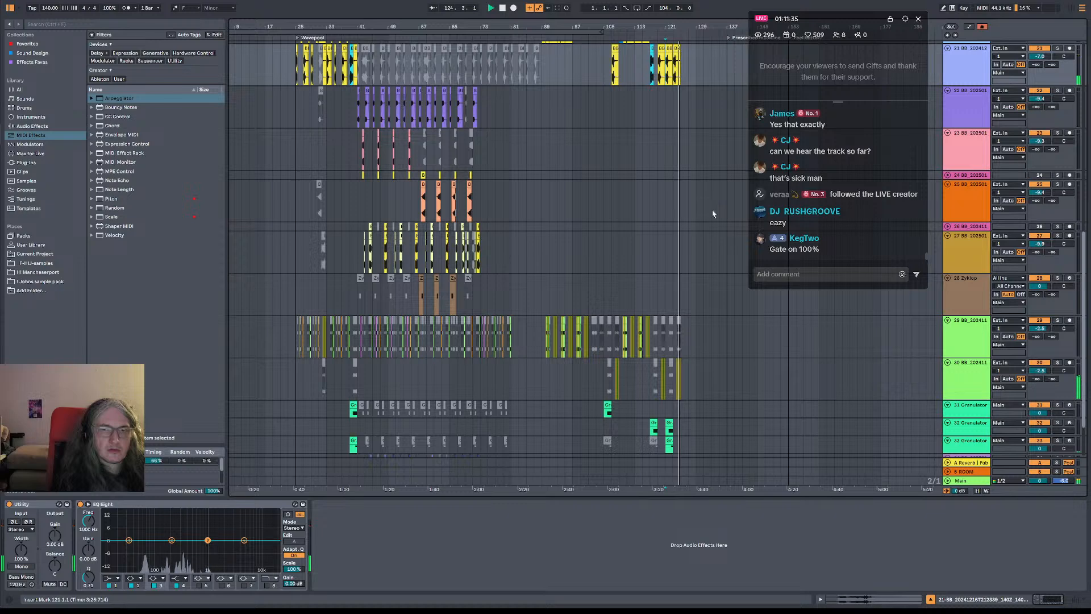
scroll(673, 223, "up", 5)
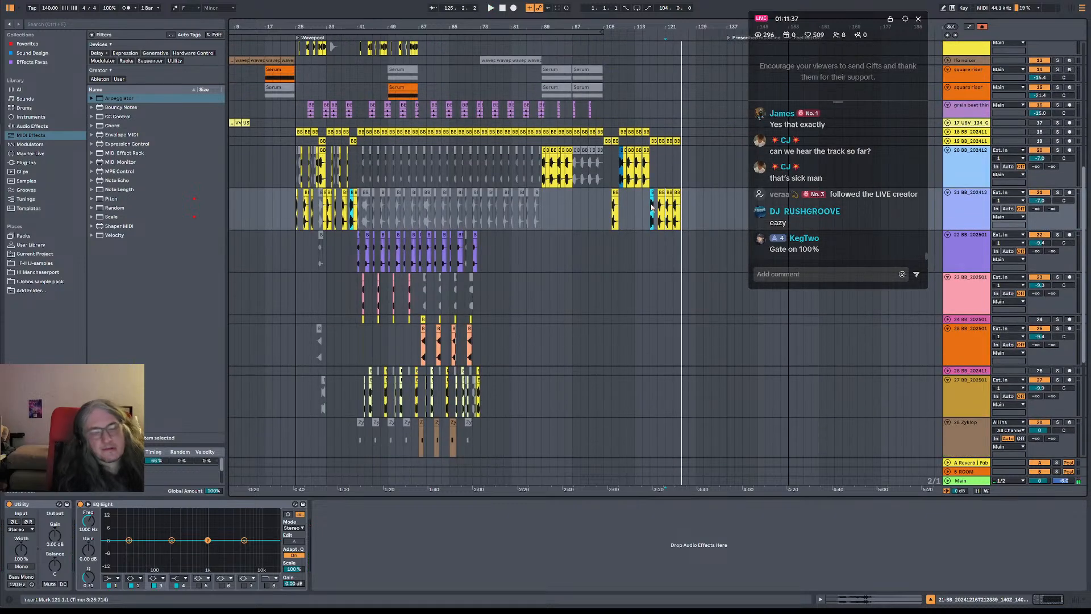
Listen to track 21 from bar 117
left_click(646, 206)
key("space")
key("space")
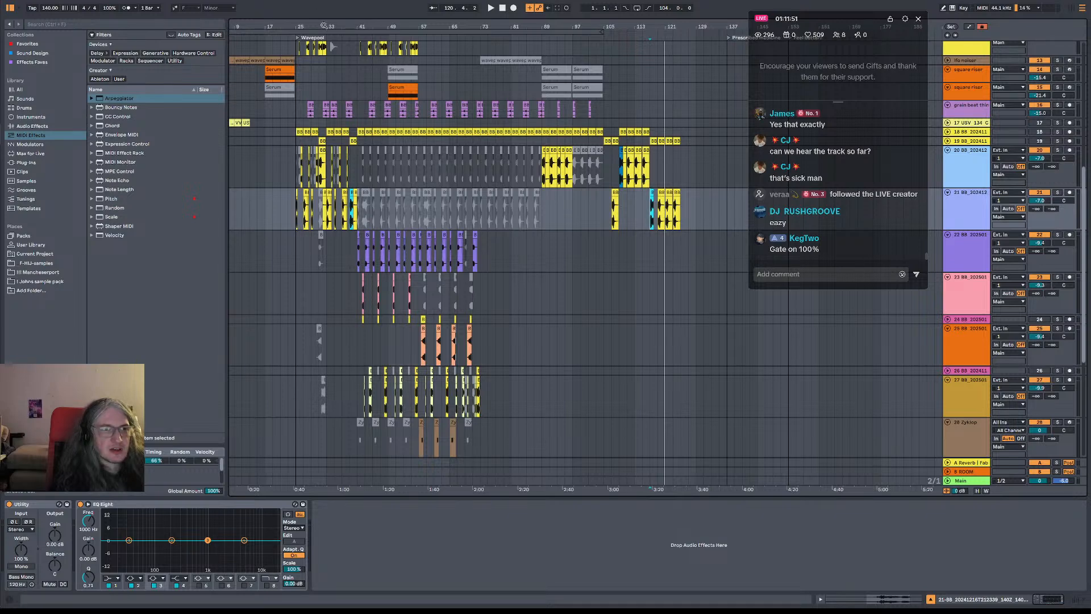
Play the section from bar 25 and solo track 21 to hear its bass clips alone
left_click_drag(324, 26, 316, 170)
left_click(339, 179)
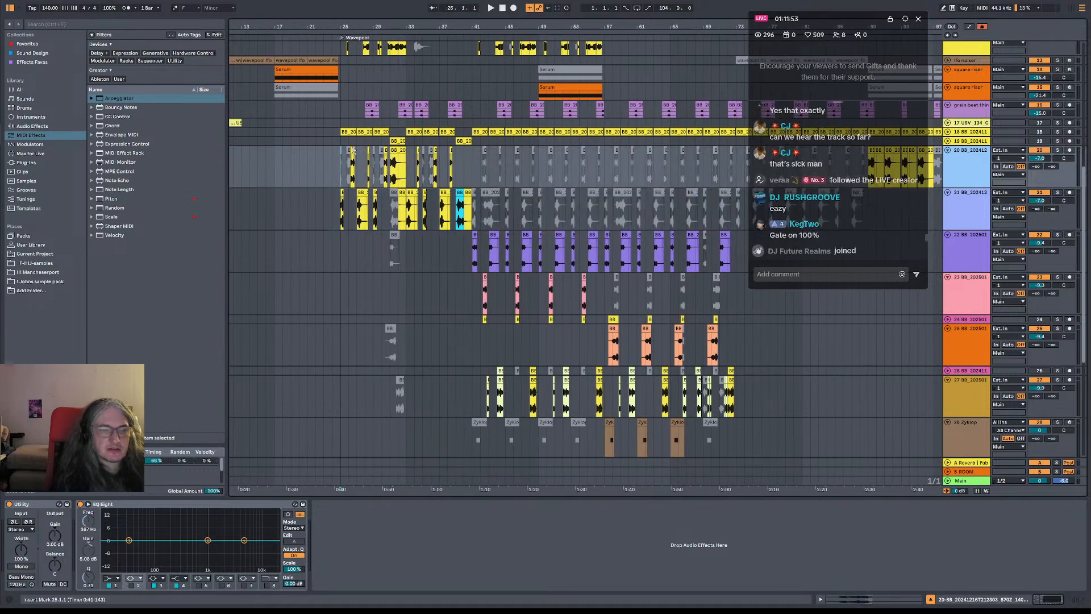
mouse_move(395, 24)
left_mouse_down()
mouse_move(393, 48)
mouse_move(368, 52)
mouse_move(346, 27)
left_mouse_up()
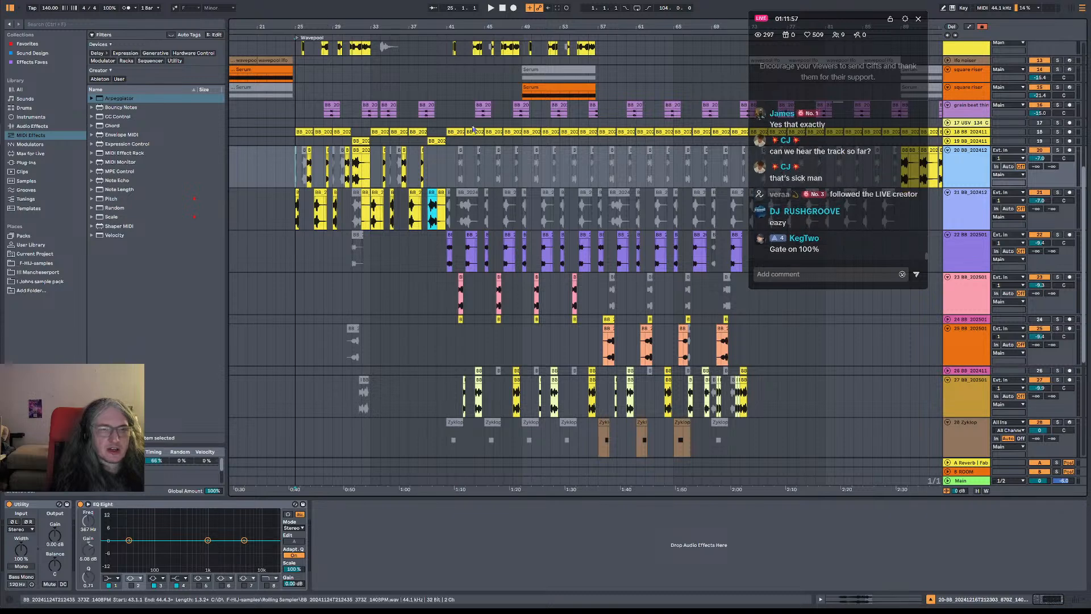
scroll(446, 114, "up", 5)
scroll(446, 113, "down", 2)
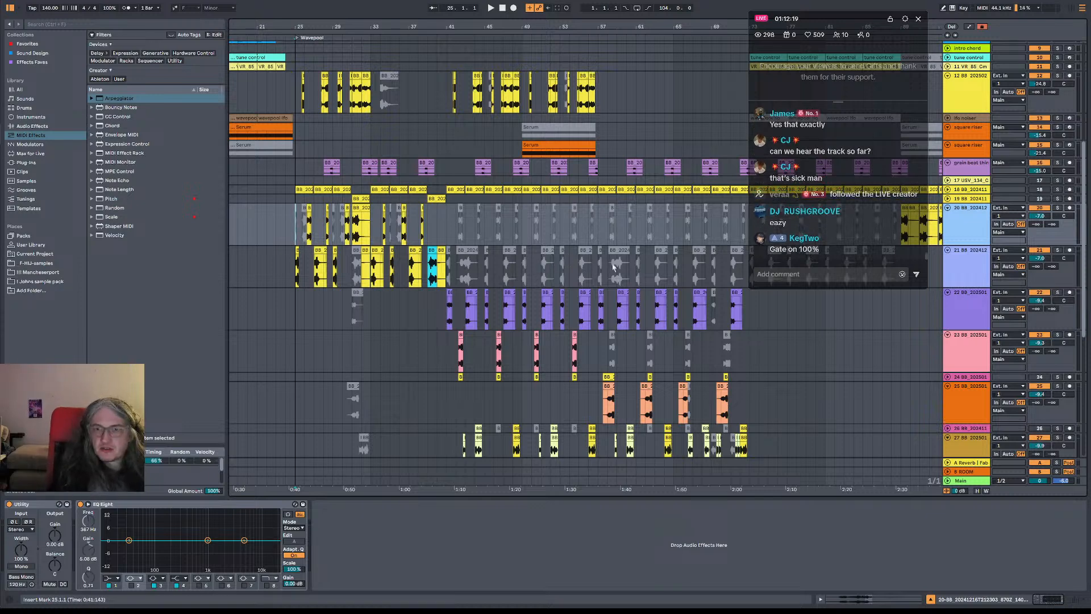
key("space")
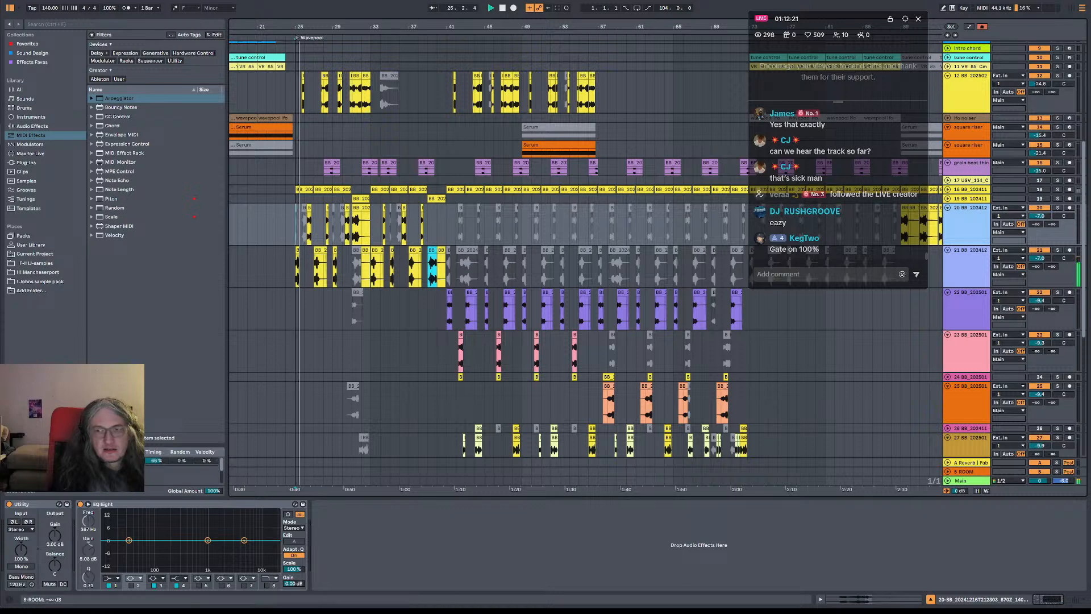
left_click(1058, 251)
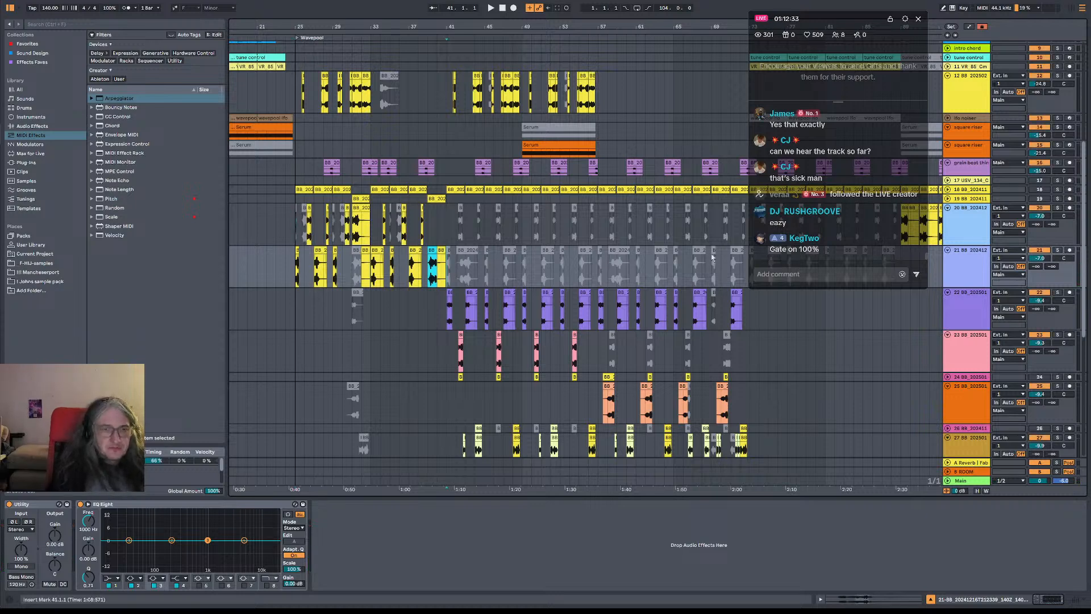
Play track 22 in solo from bar 41 and switch off band 3 of its EQ Eight
key("space")
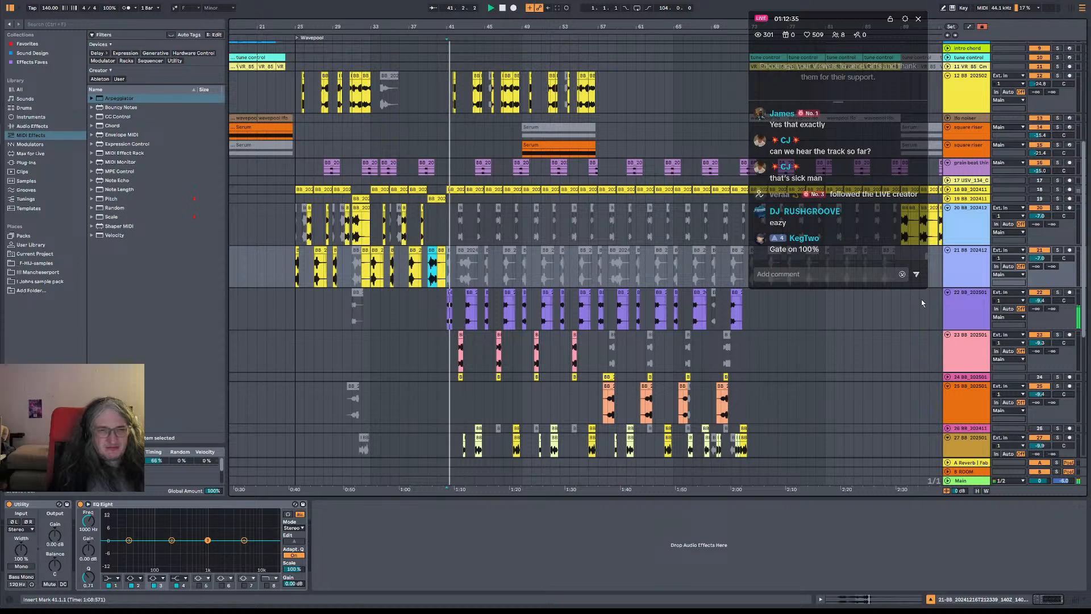
left_click(1058, 293)
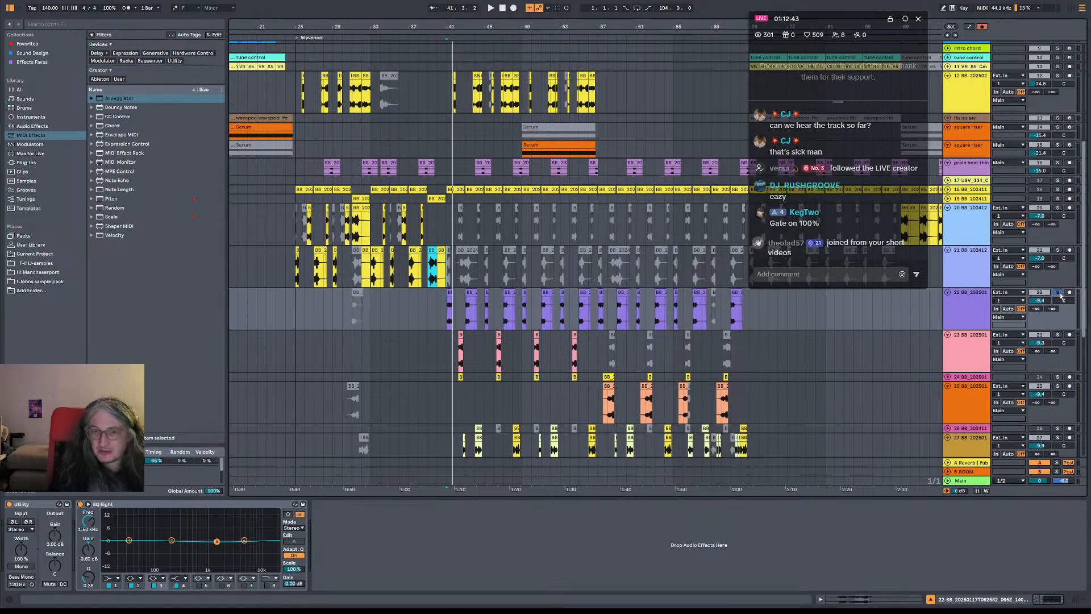
key("space")
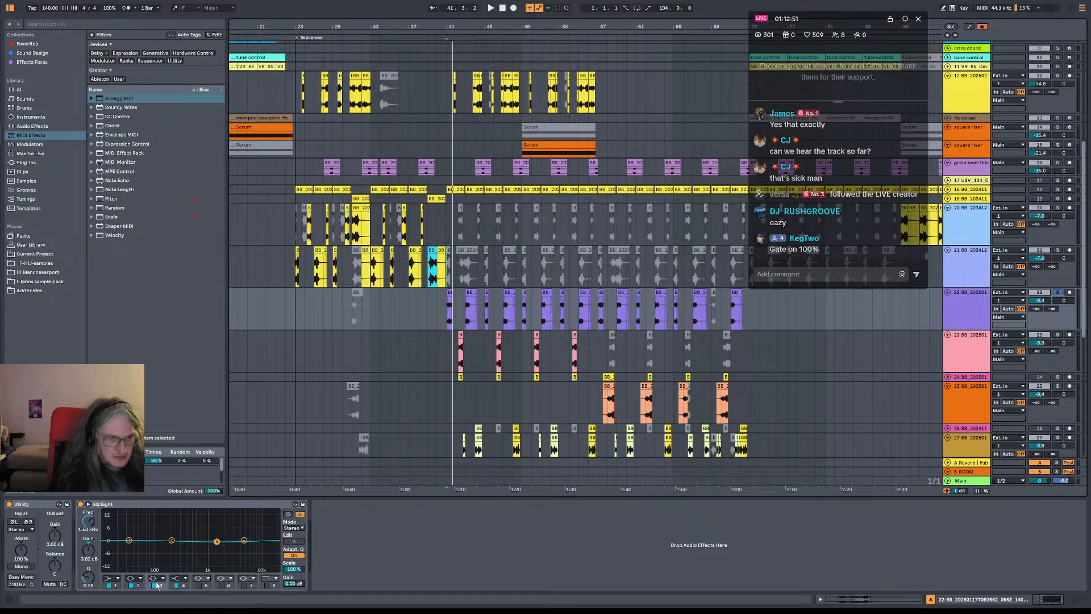
key("space")
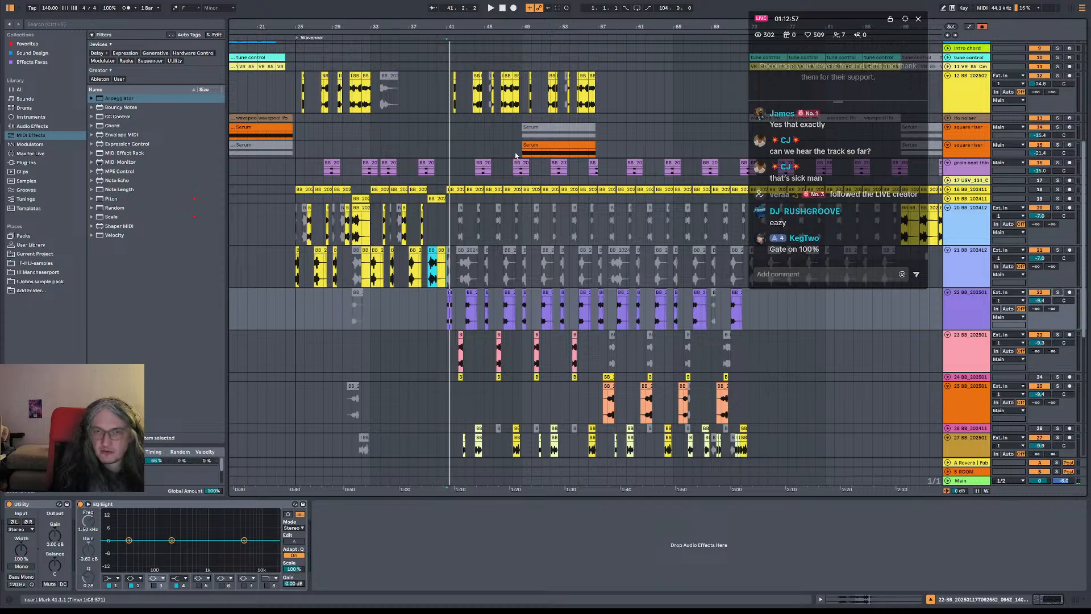
key("space")
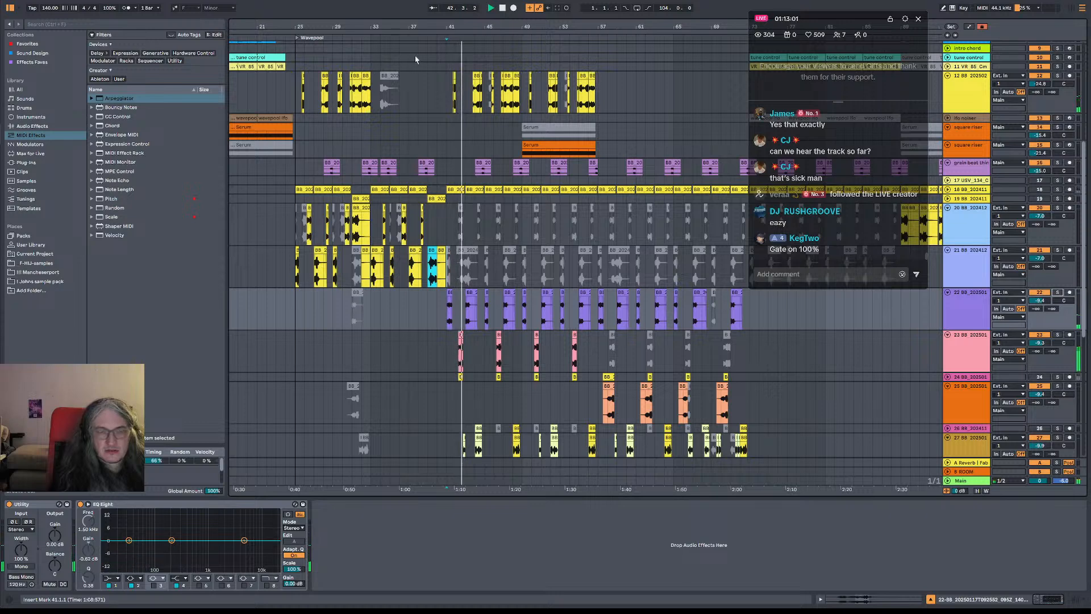
Select bars 25 to 33 on track 12 and examine the lower tracks around bars 41 to 57 during playback
left_click_drag(364, 96, 297, 94)
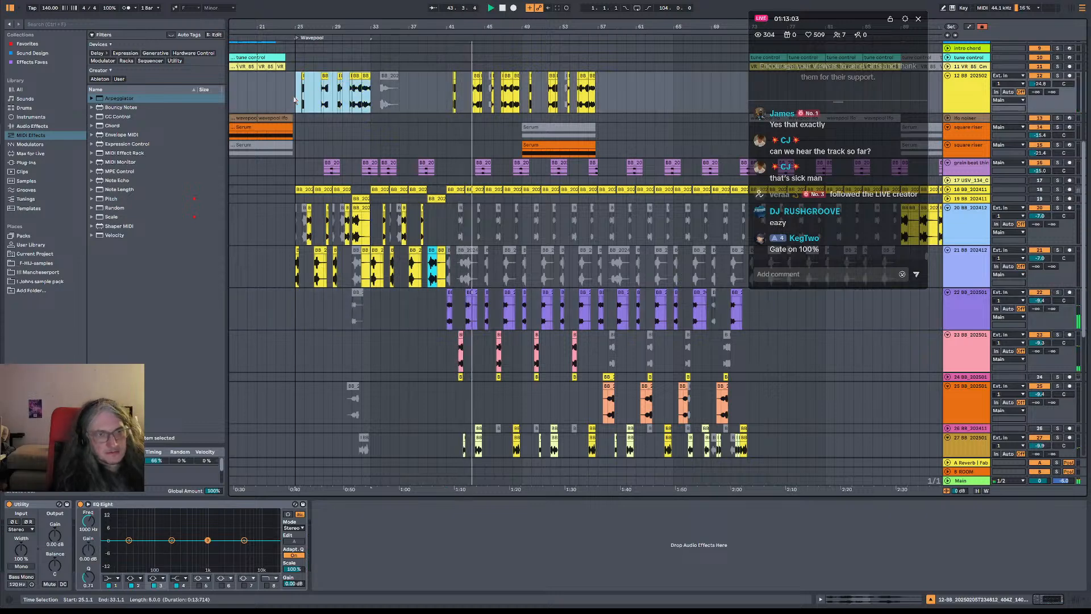
scroll(629, 125, "down", 5)
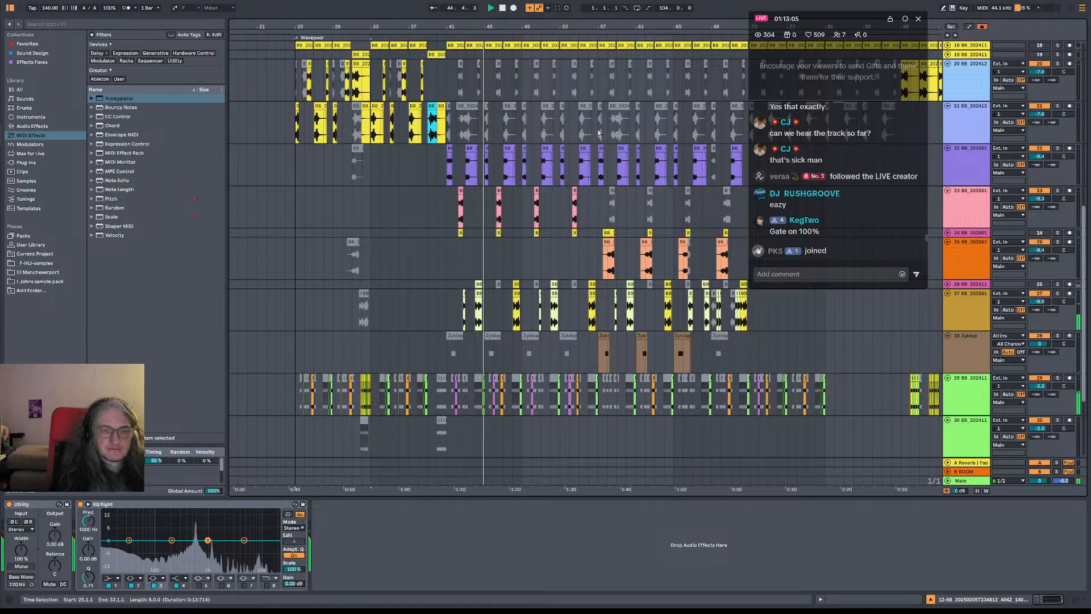
scroll(471, 161, "up", 4, "ctrl")
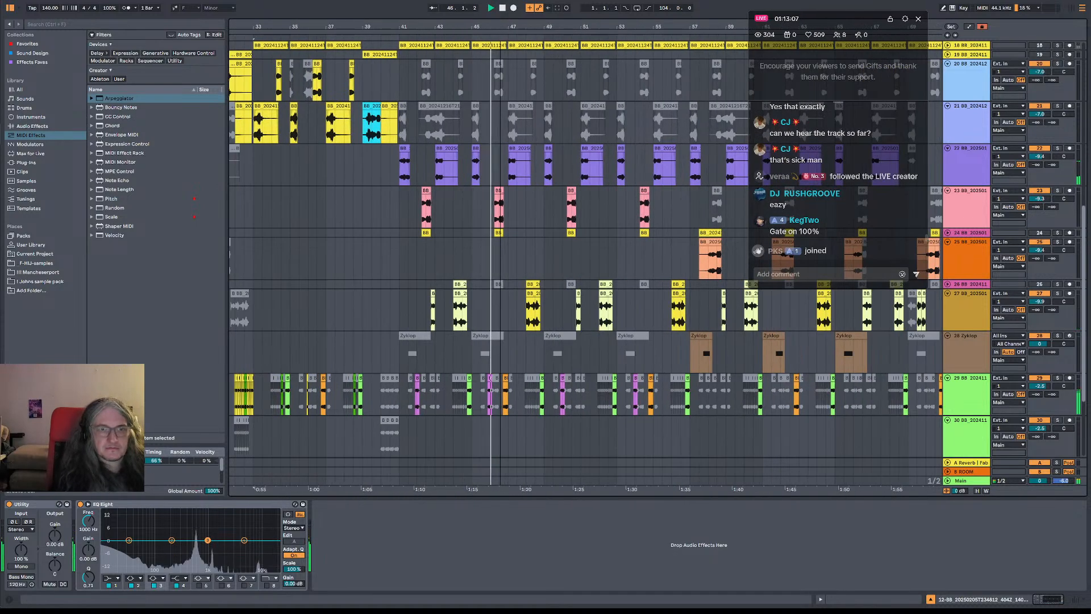
scroll(470, 161, "up", 1)
mouse_move(473, 203)
left_mouse_down("ctrl+alt")
mouse_move(595, 203)
mouse_move(471, 208)
left_mouse_up("ctrl+alt")
left_click_drag(631, 207, 524, 208, "ctrl+alt")
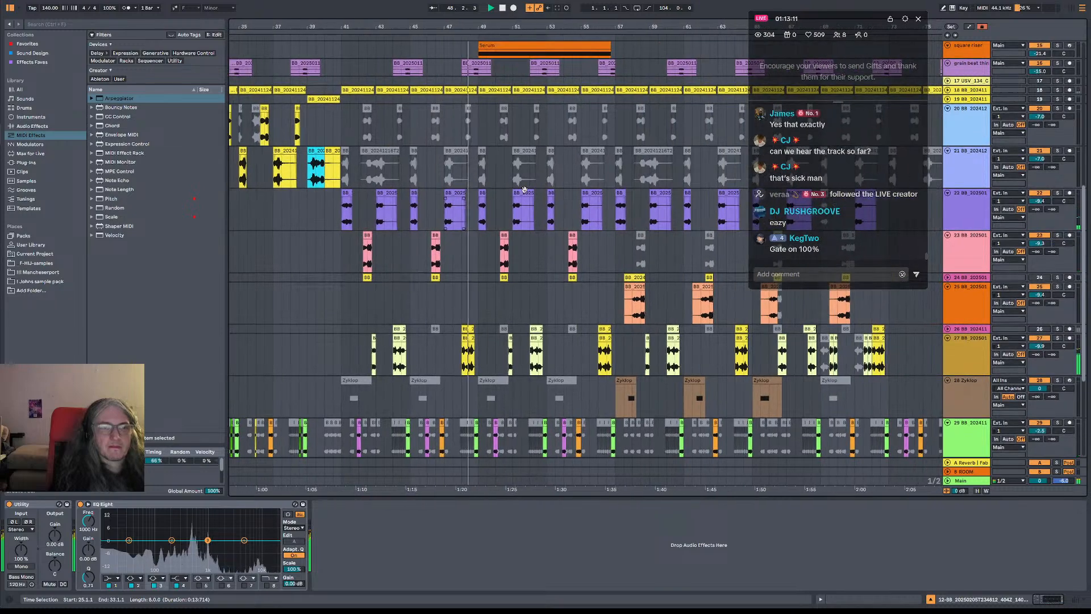
left_click(536, 208)
key("space")
scroll(477, 69, "down", 3, "ctrl")
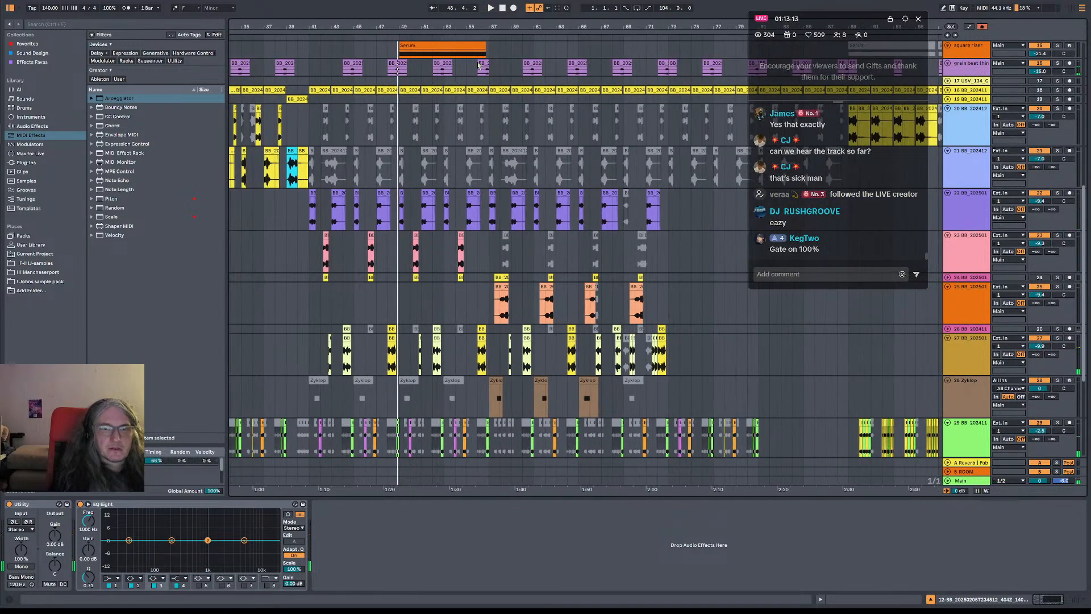
Deactivate track 22's clips in bars 40 to 57, reactivate track 21's clips in bars 41 to 57, and play from bar 41
left_click_drag(298, 217, 491, 221)
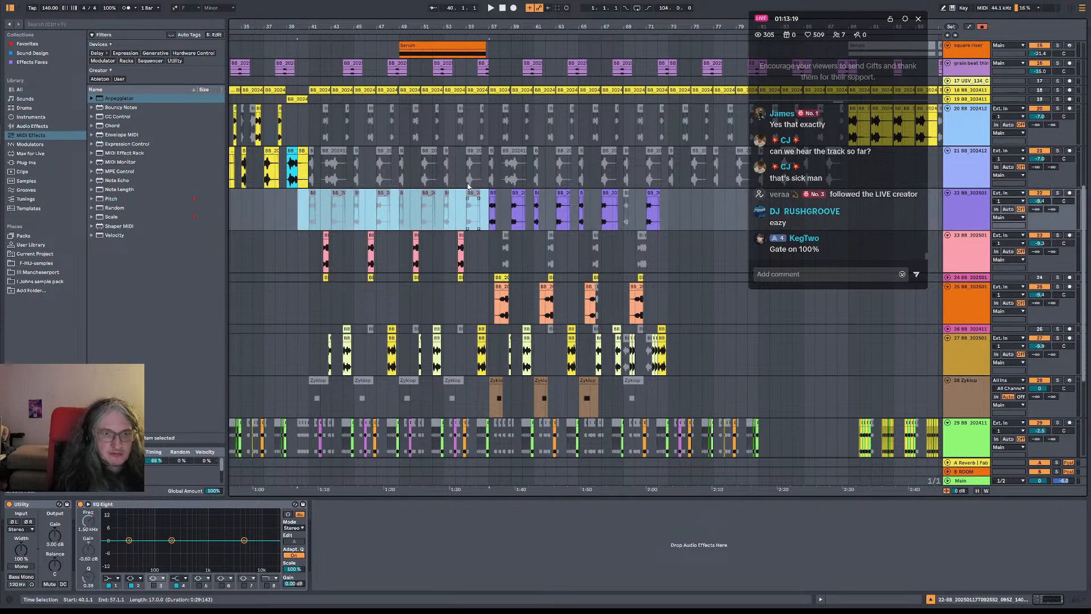
left_click_drag(490, 173, 314, 173)
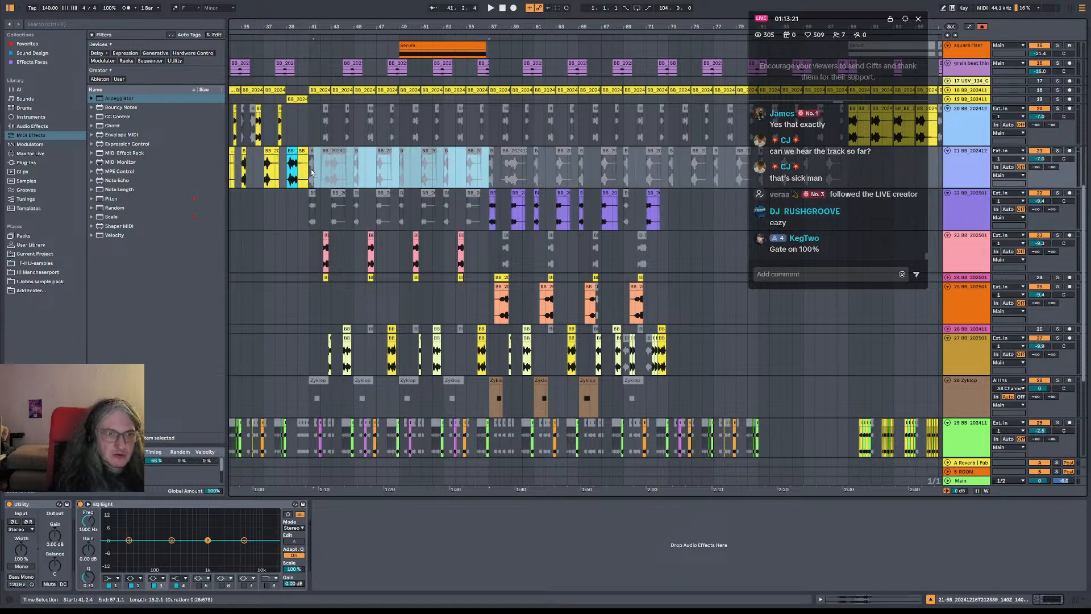
key("0")
key("space")
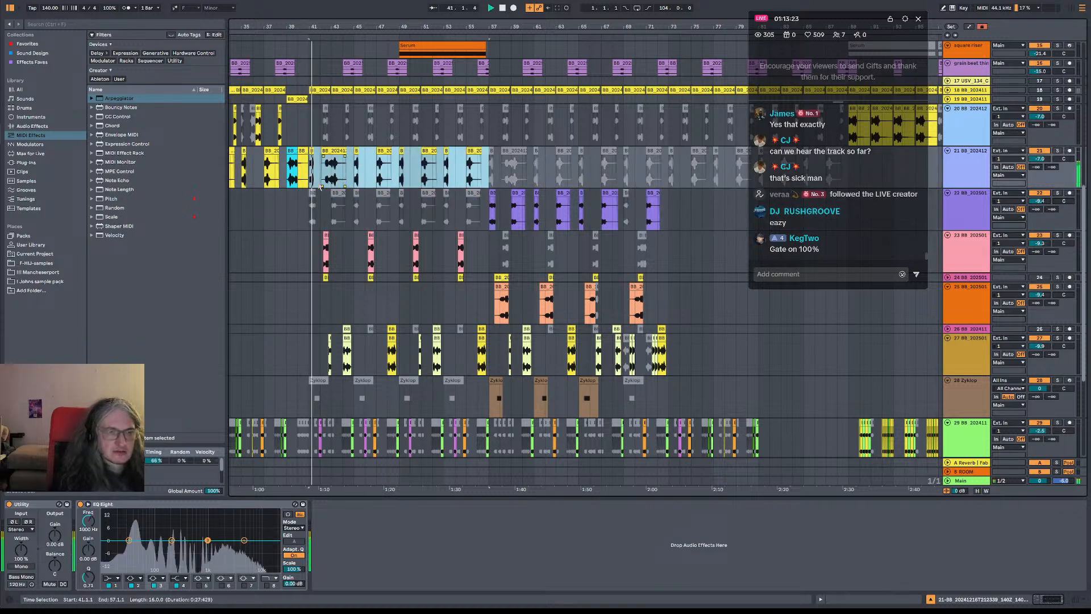
Extend the start of track 21's bass clip near bar 43 back to 43.1.1
left_click(327, 159)
left_click_drag(323, 151, 333, 152)
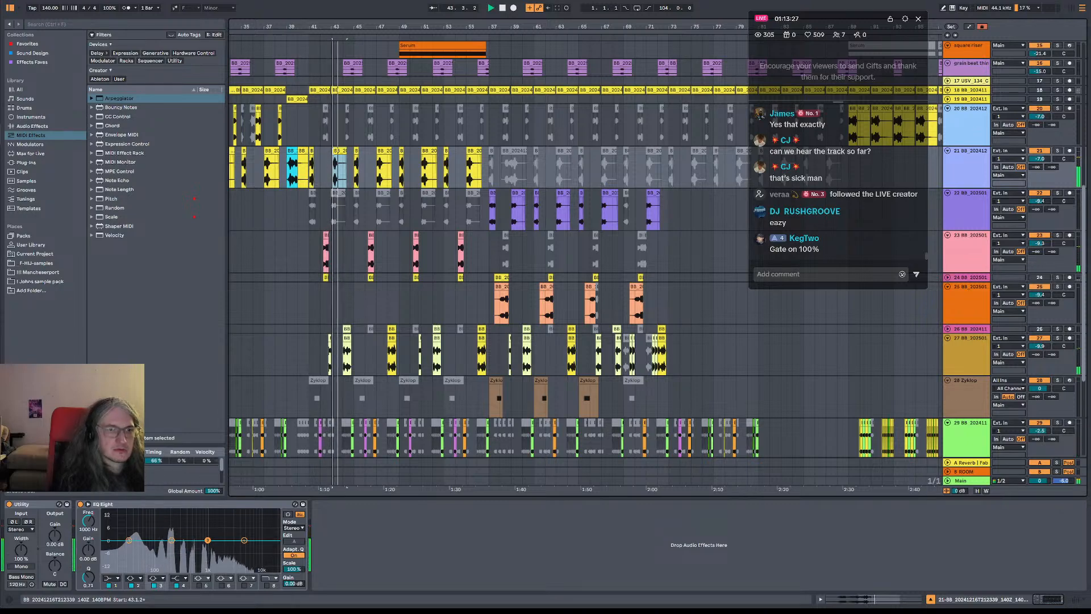
left_click_drag(338, 26, 343, 67)
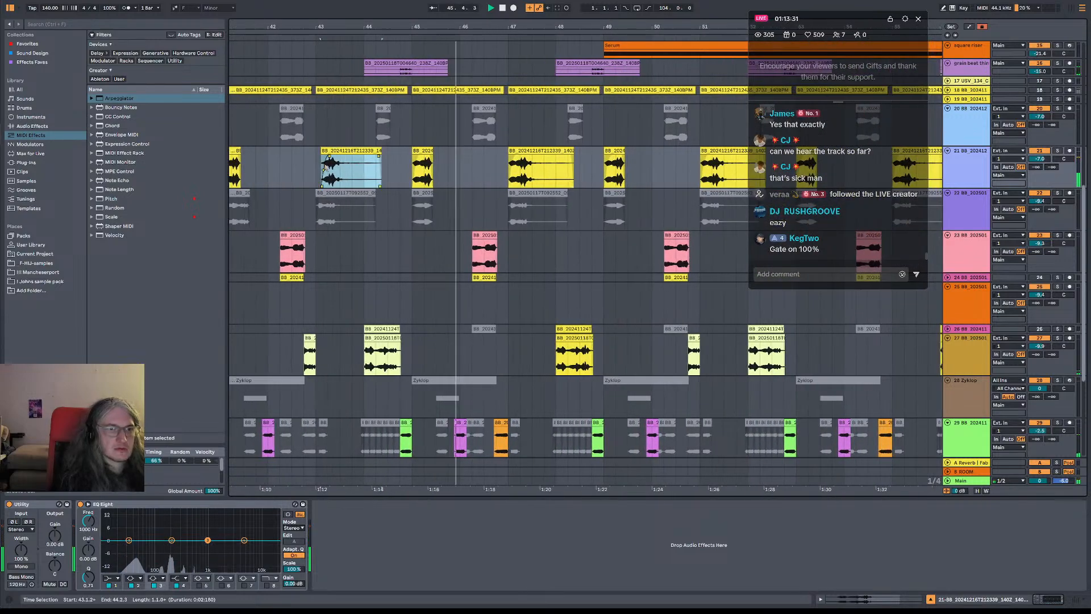
left_click_drag(321, 151, 317, 152)
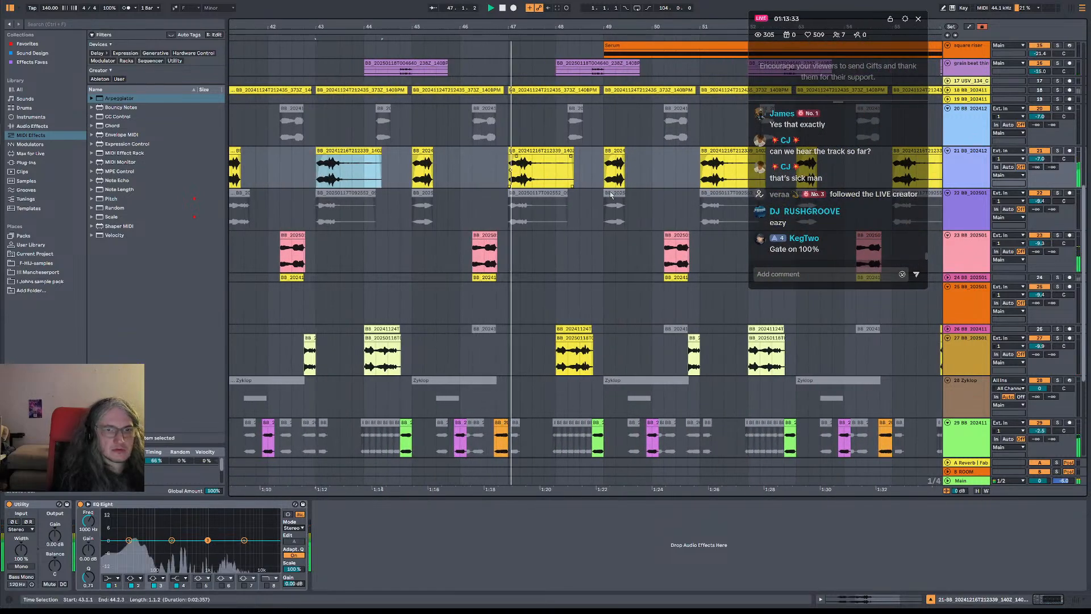
Listen on through bars 47 to 57 while examining the arrangement, and play the section from bar 25
left_click_drag(550, 31, 420, 11)
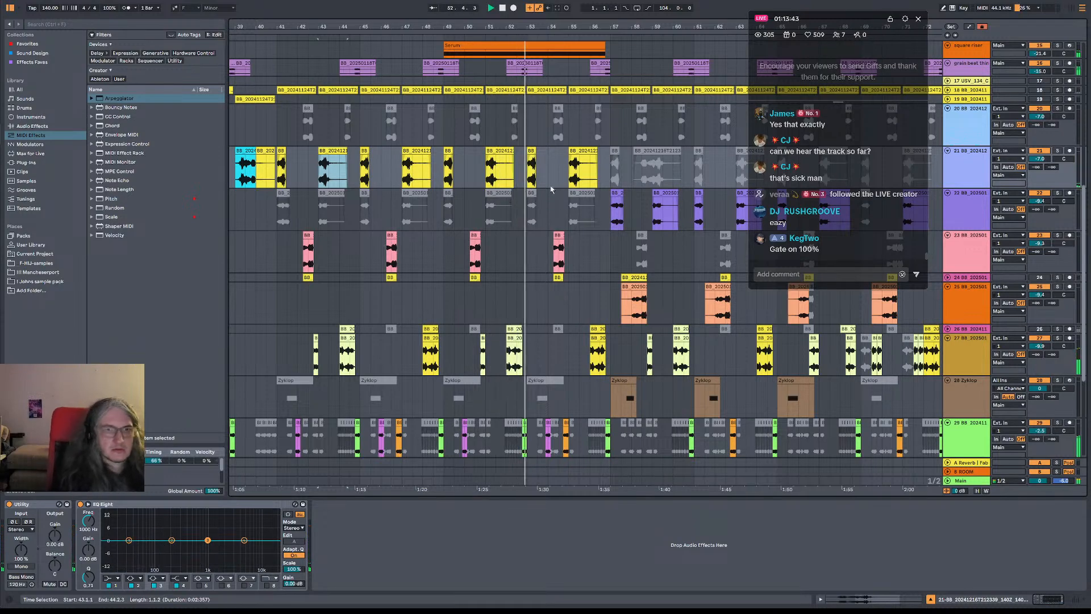
left_click_drag(581, 260, 494, 261)
left_click_drag(619, 262, 892, 344)
left_click_drag(525, 27, 525, 7)
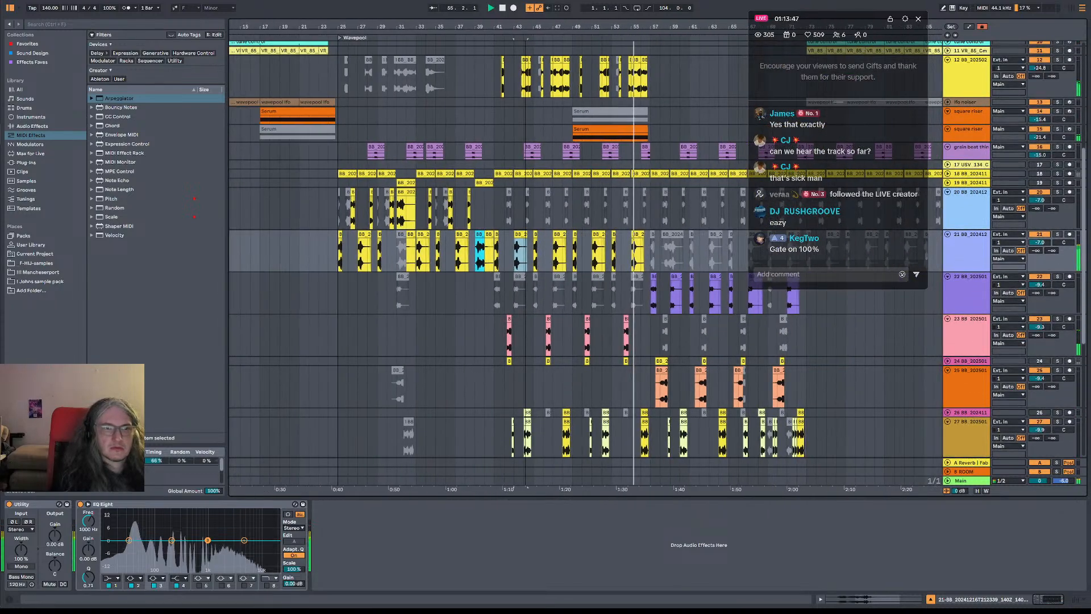
left_click(341, 138)
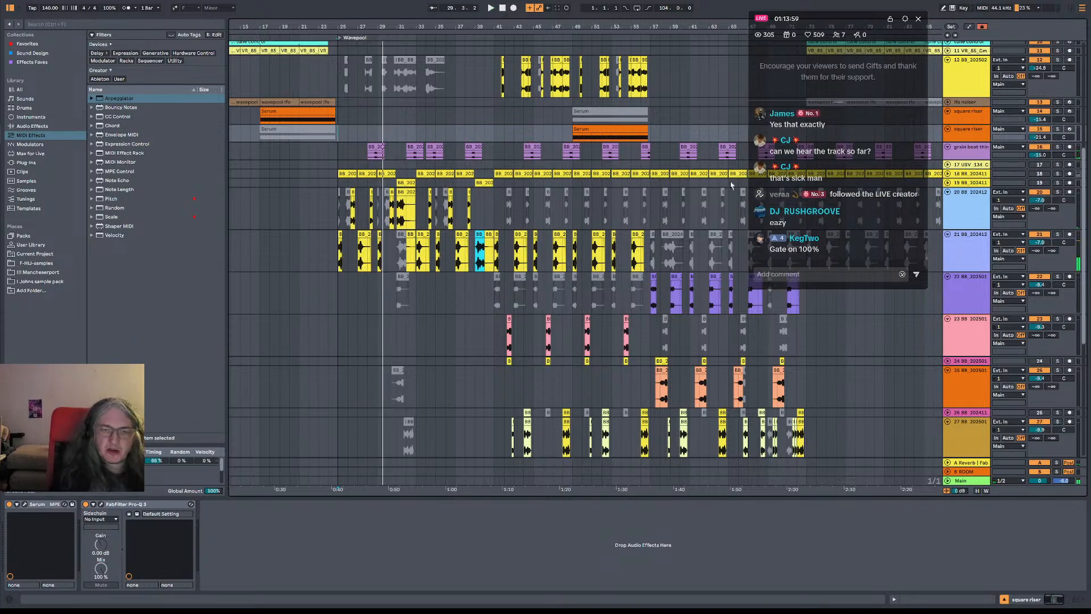
Extend the start of the kick rim clip after the drum gap back to 57.1.1 and play the transition from bar 55
left_click(651, 208)
scroll(670, 170, "up", 5)
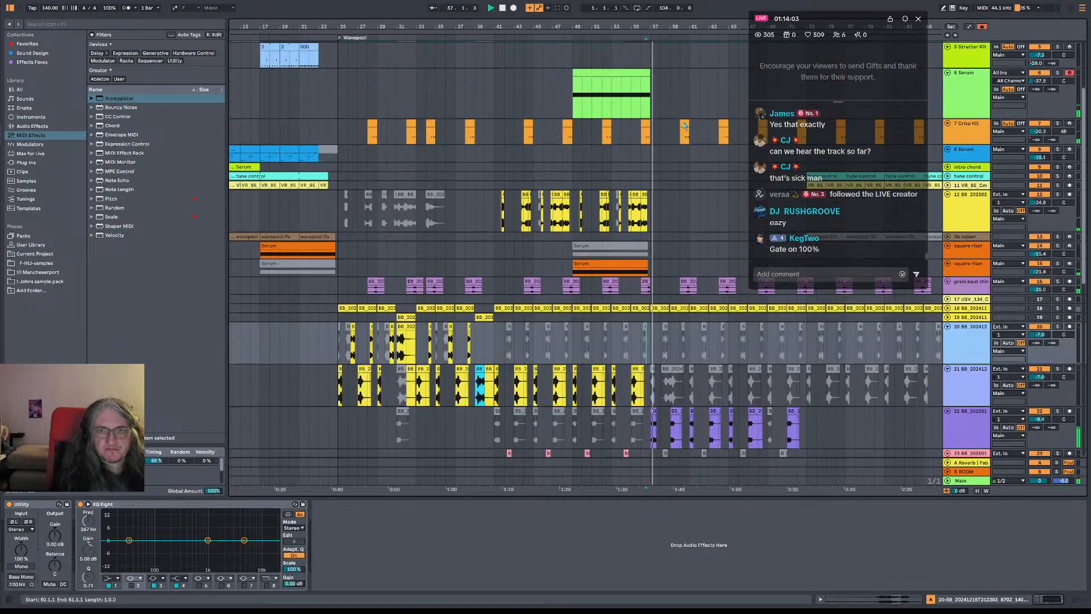
left_click_drag(684, 125, 428, 300)
key("space")
key("space")
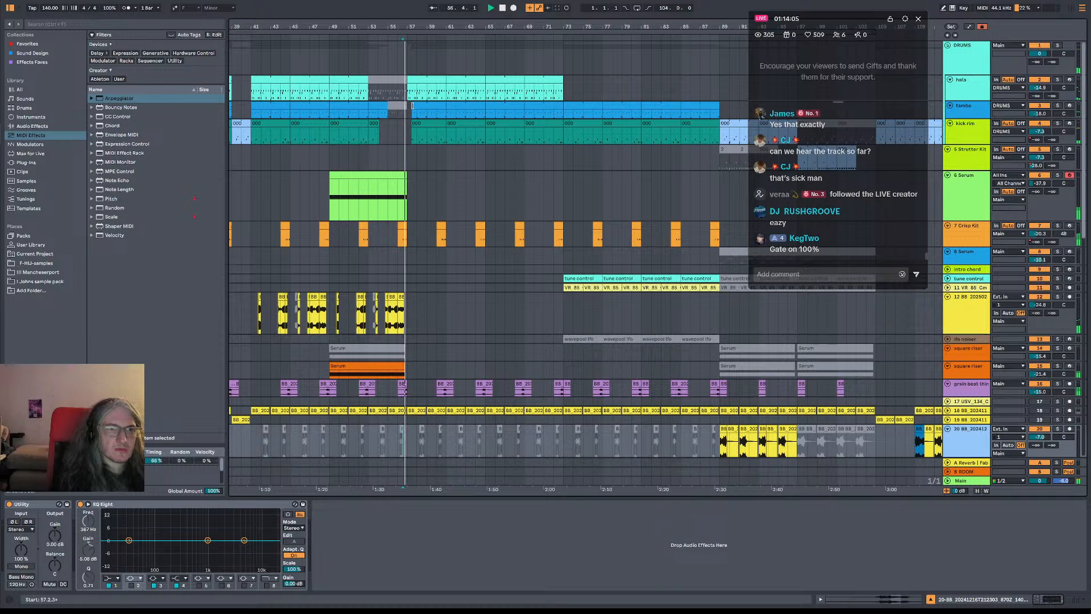
left_click_drag(412, 106, 407, 125)
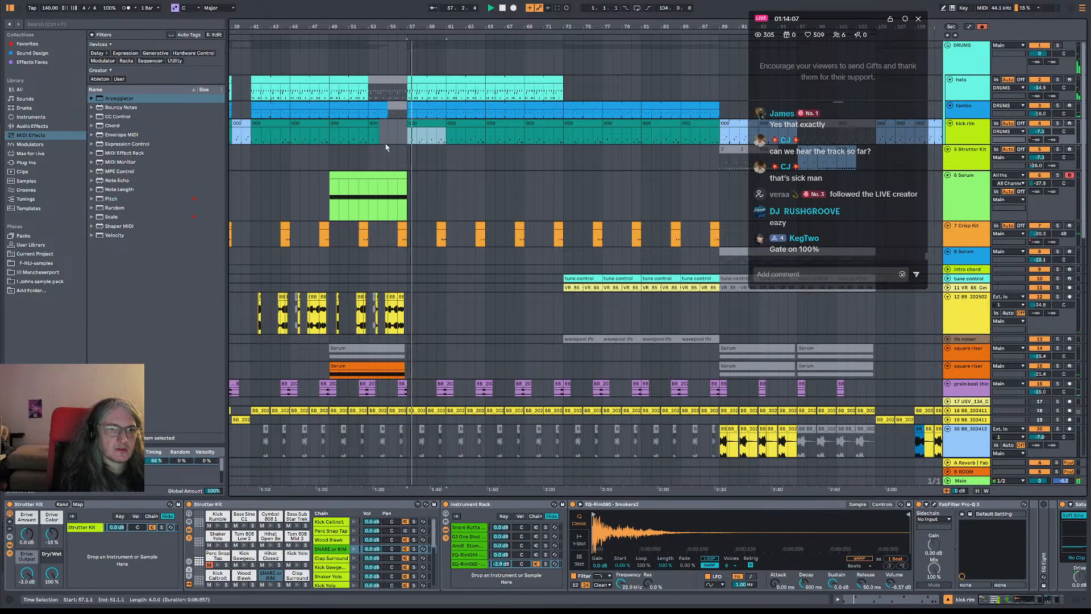
left_click(388, 146)
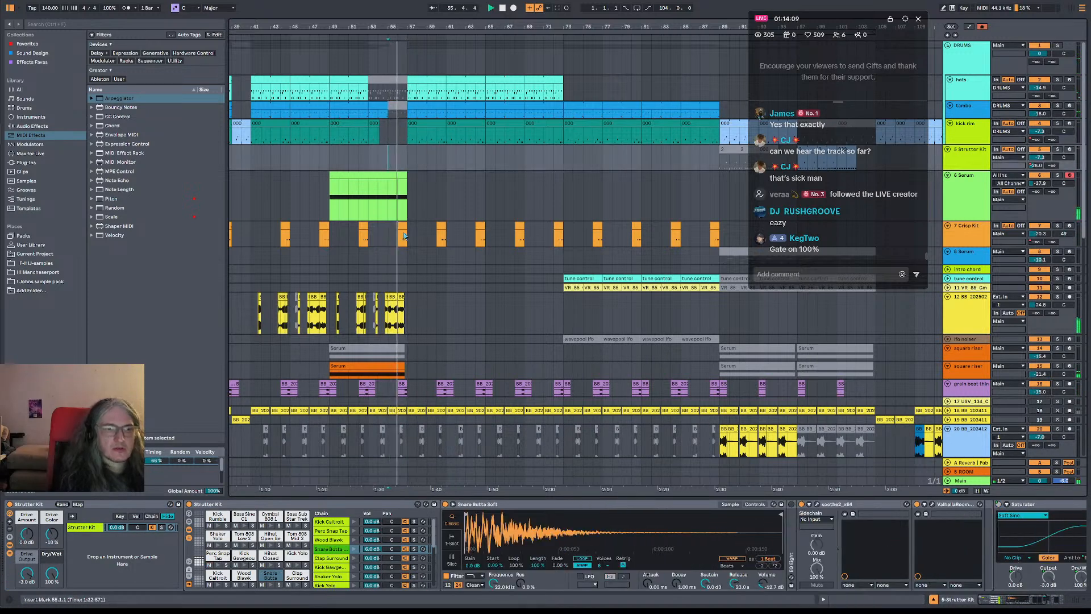
Duplicate track 12's clips from bars 41 to 57 into bars 57 to 73, and deactivate the copies in bars 57 to 65
scroll(410, 219, "down", 6)
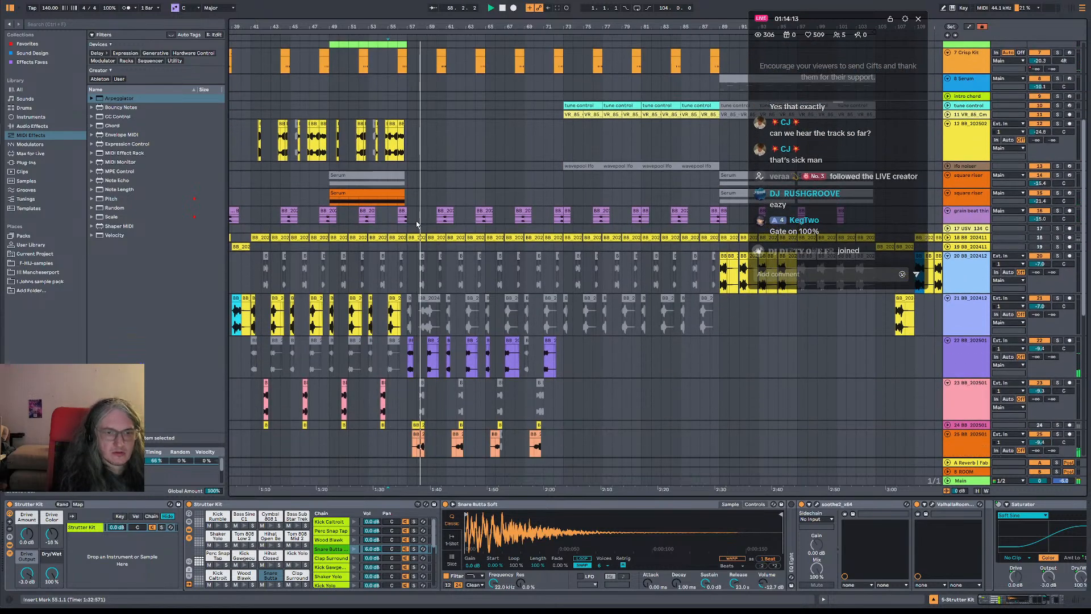
scroll(416, 224, "down", 2)
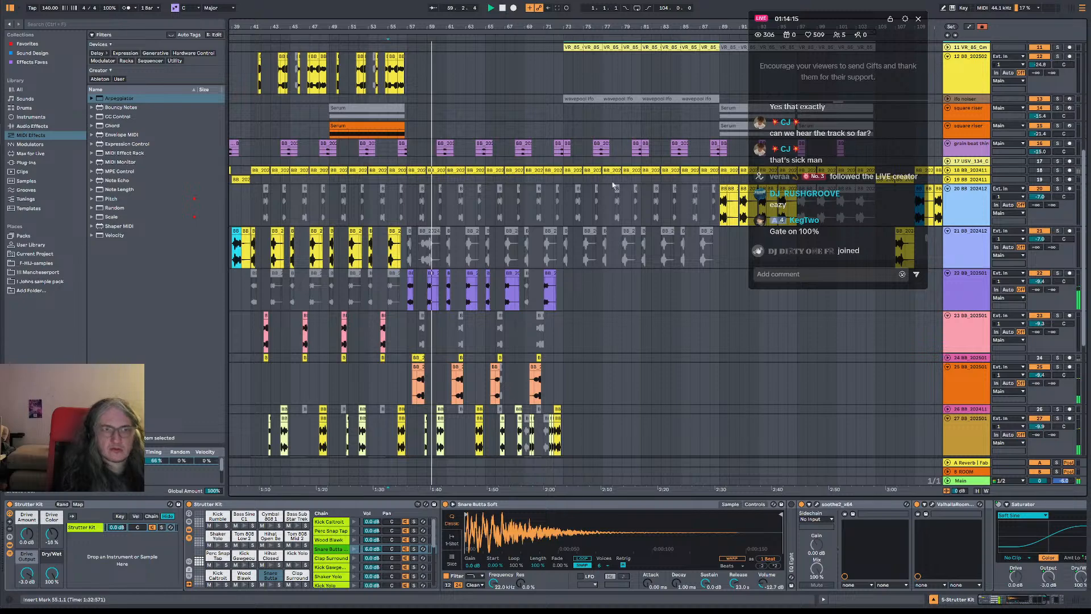
scroll(613, 186, "up", 2)
left_click_drag(459, 166, 553, 183)
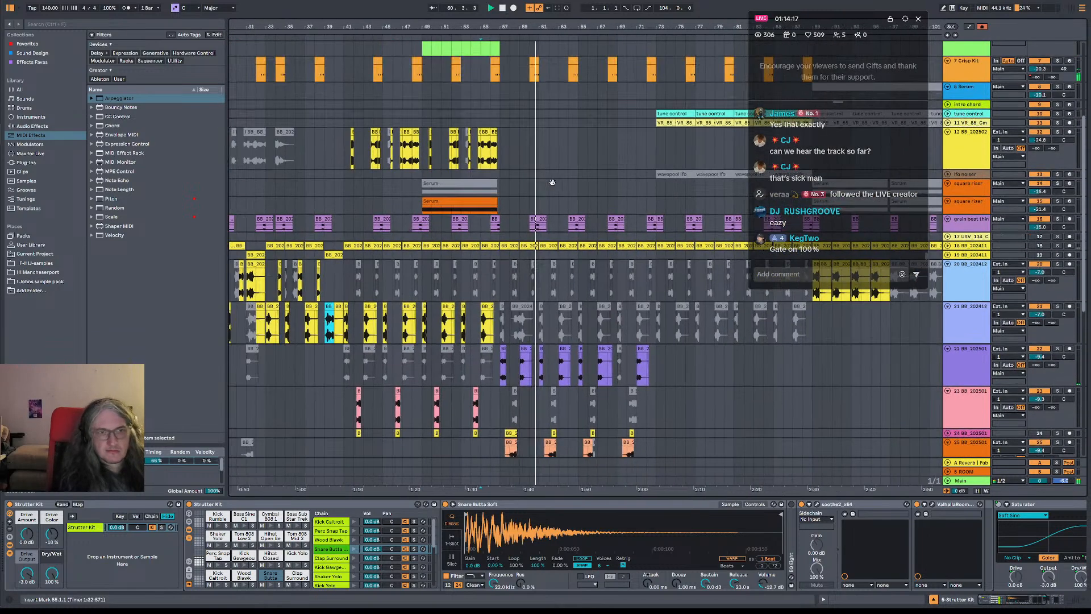
left_click(500, 145, "shift")
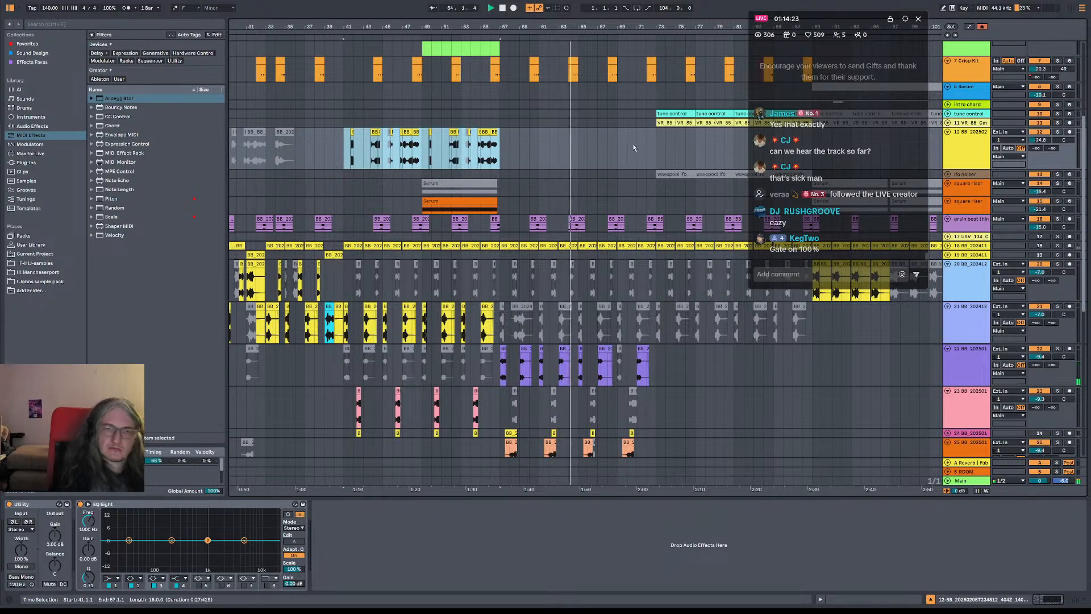
key("ctrl+d")
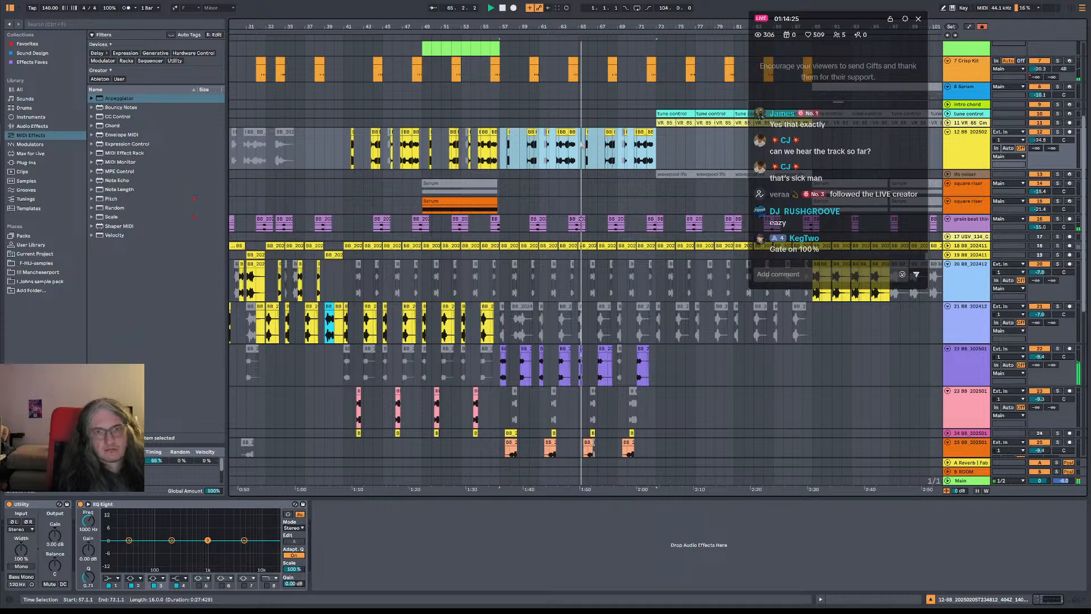
left_click_drag(582, 146, 504, 148)
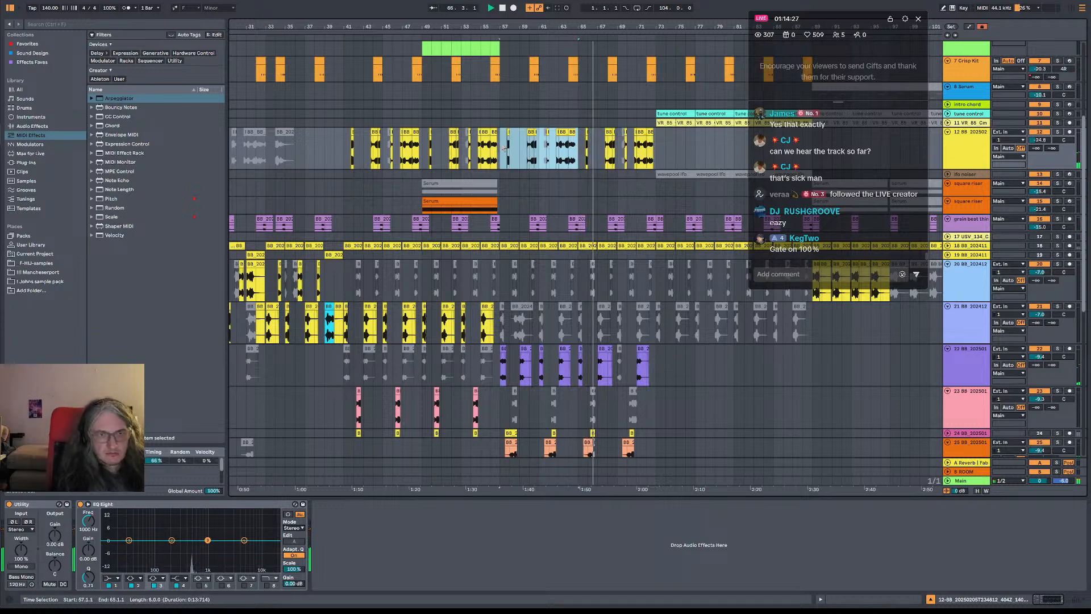
key("0")
Examine all tracks from bar 65 onward during playback, checking which parts are active or missing up to bar 89
left_click_drag(656, 143, 419, 193)
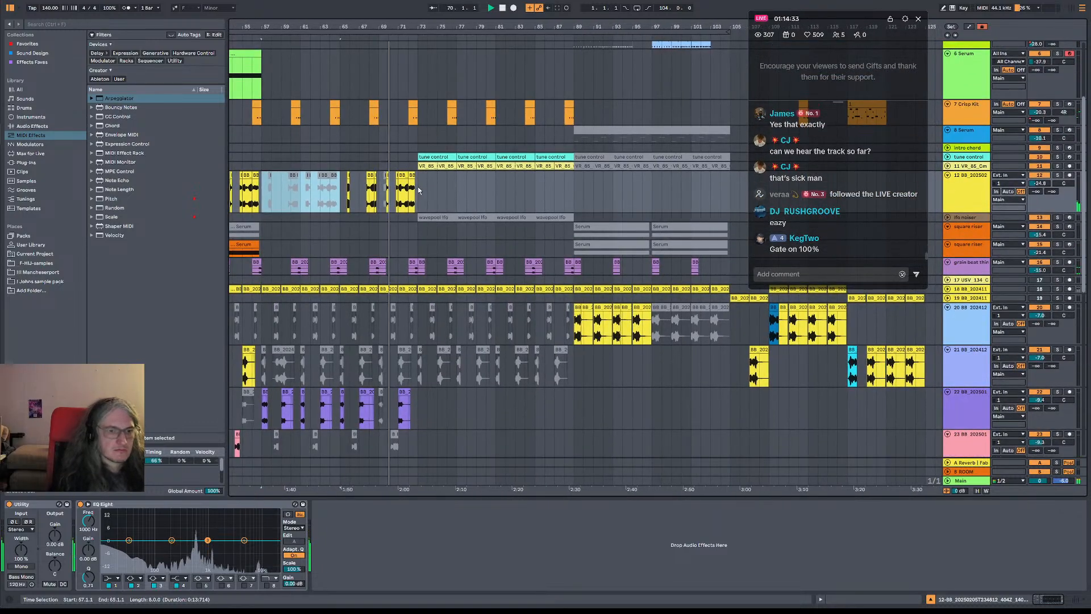
scroll(419, 192, "down", 10)
scroll(419, 192, "down", 3)
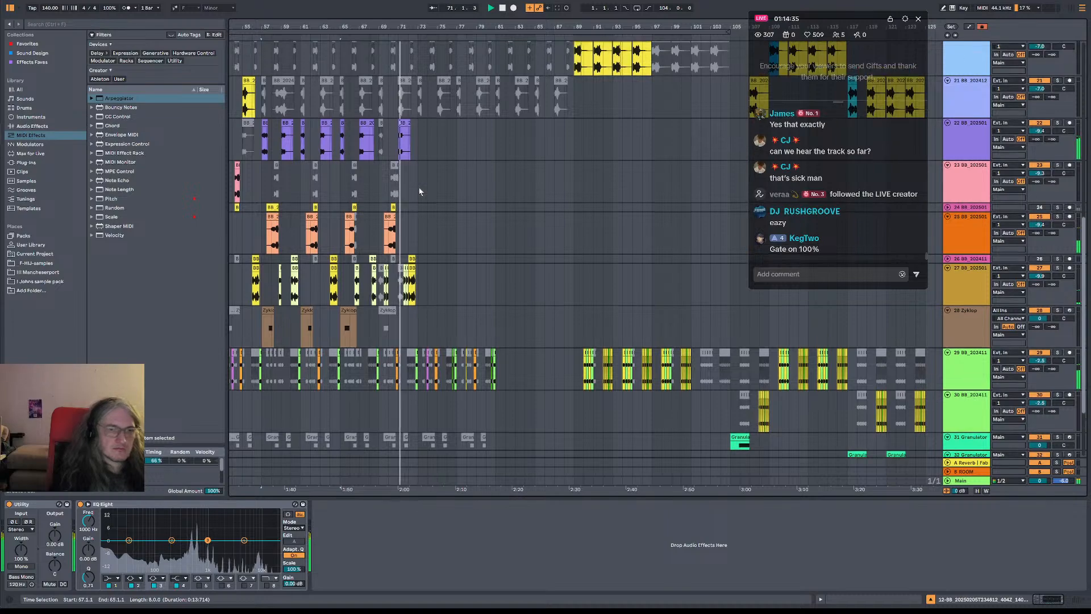
scroll(419, 191, "up", 5)
scroll(421, 192, "down", 5)
scroll(421, 192, "down", 3)
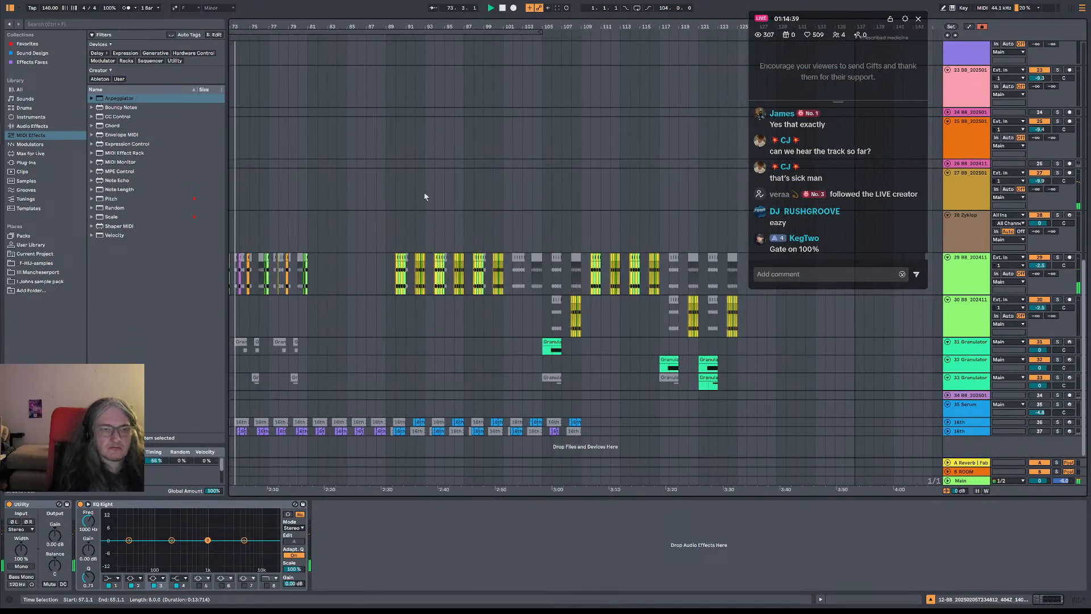
scroll(432, 227, "up", 12)
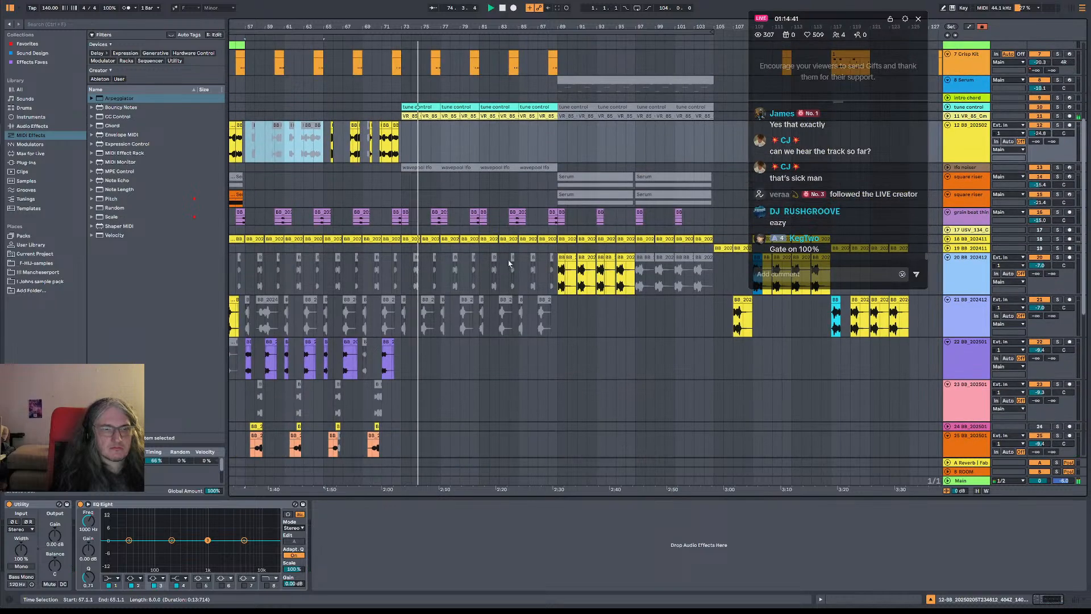
left_click_drag(497, 27, 526, 1)
scroll(539, 175, "up", 2)
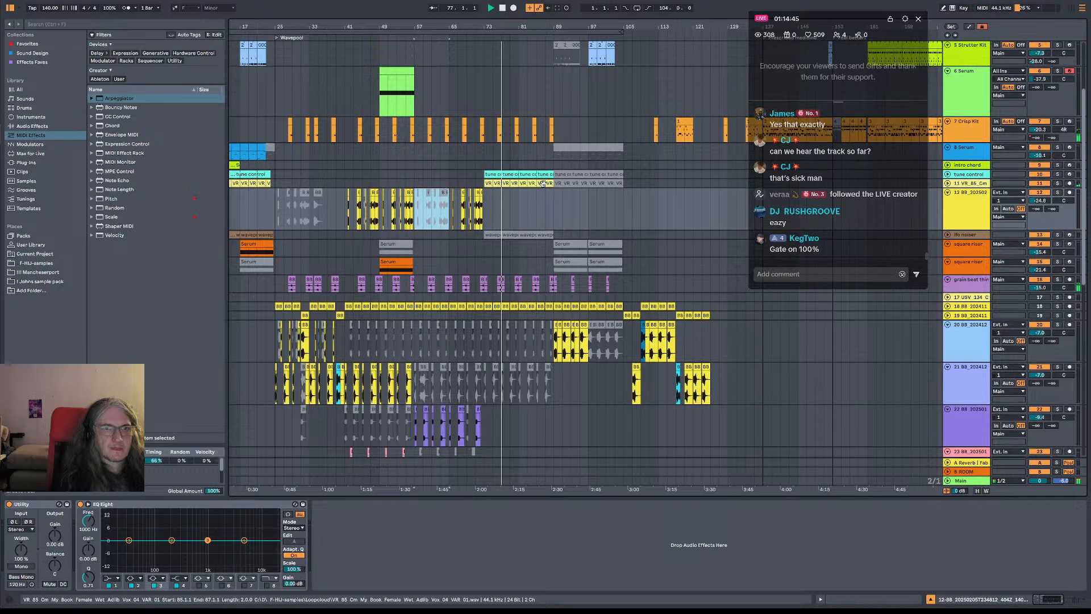
scroll(541, 181, "down", 4)
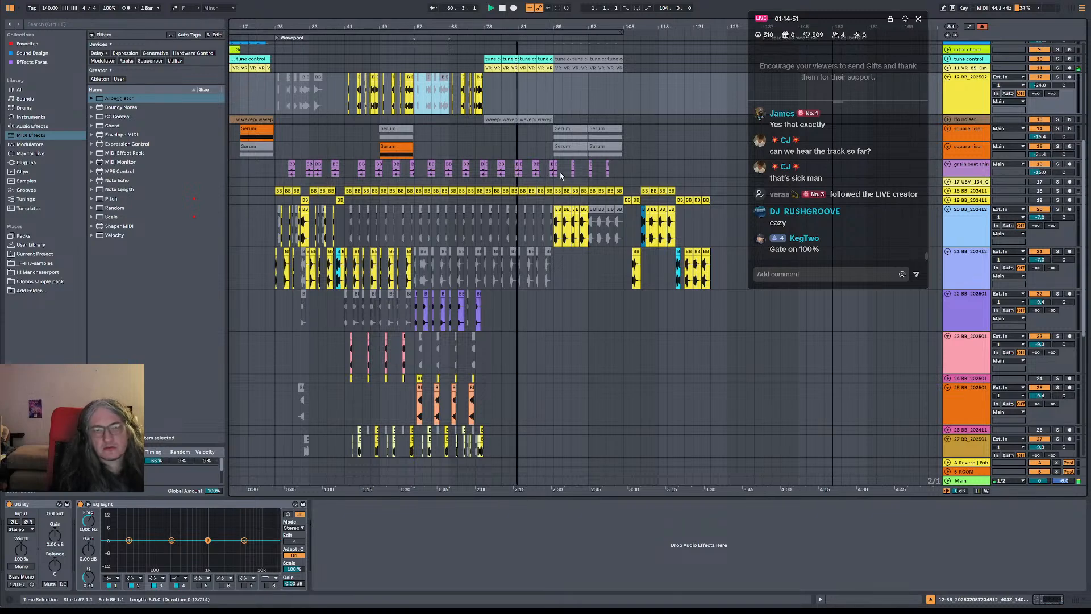
scroll(520, 206, "down", 5)
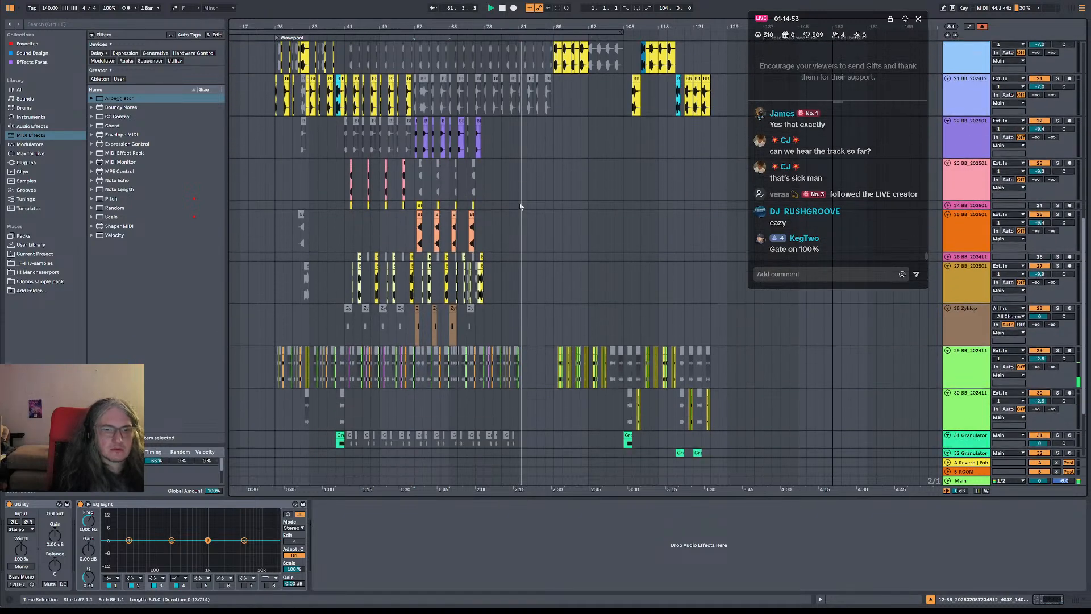
scroll(520, 206, "down", 1)
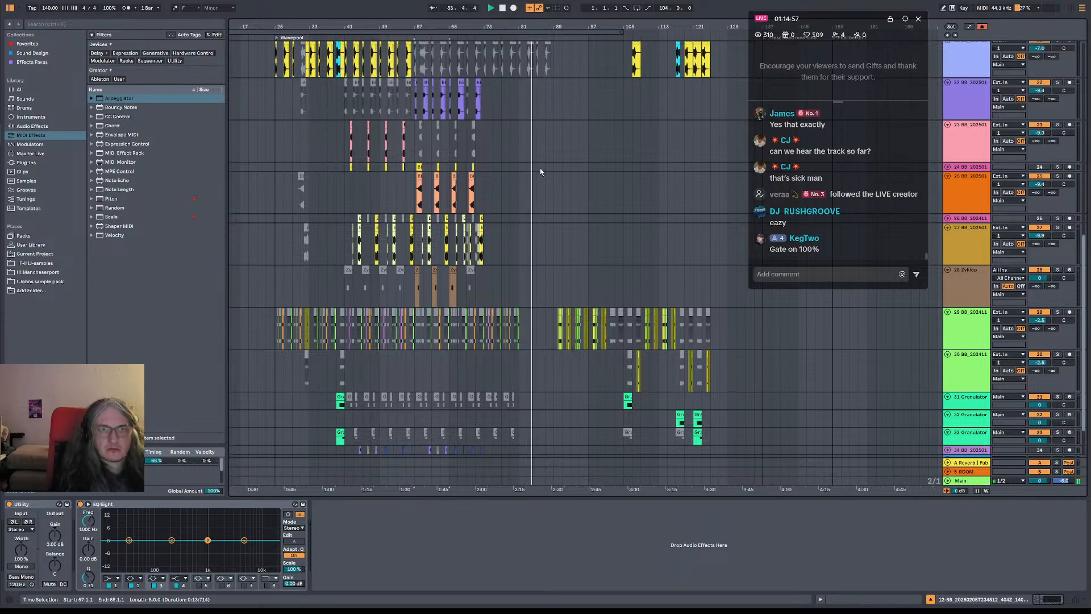
Copy the upper square riser track's Serum clip from bar 17 to bar 81
left_click_drag(508, 140, 607, 428)
key("space")
left_click(580, 173)
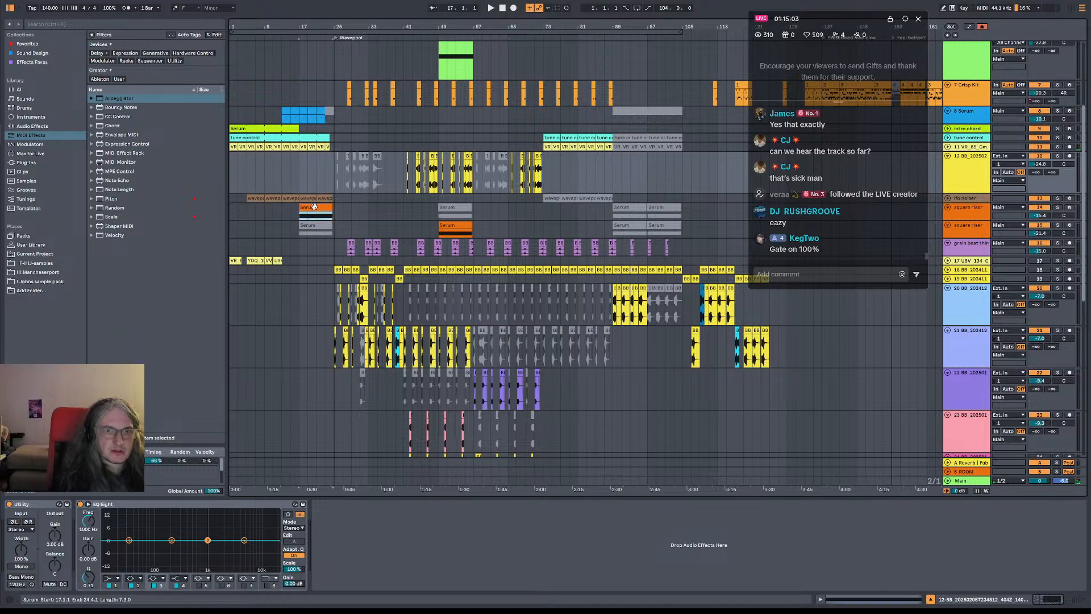
left_click(578, 213)
key("ctrl+v")
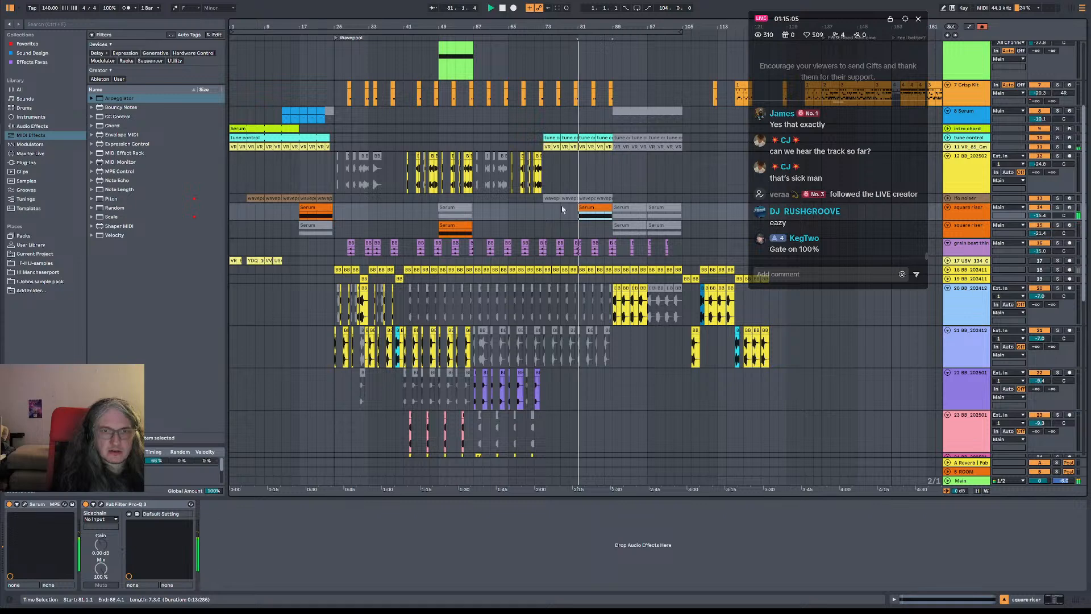
Copy bars 17 to 25 of track 8 Serum to bar 81
left_click(329, 121)
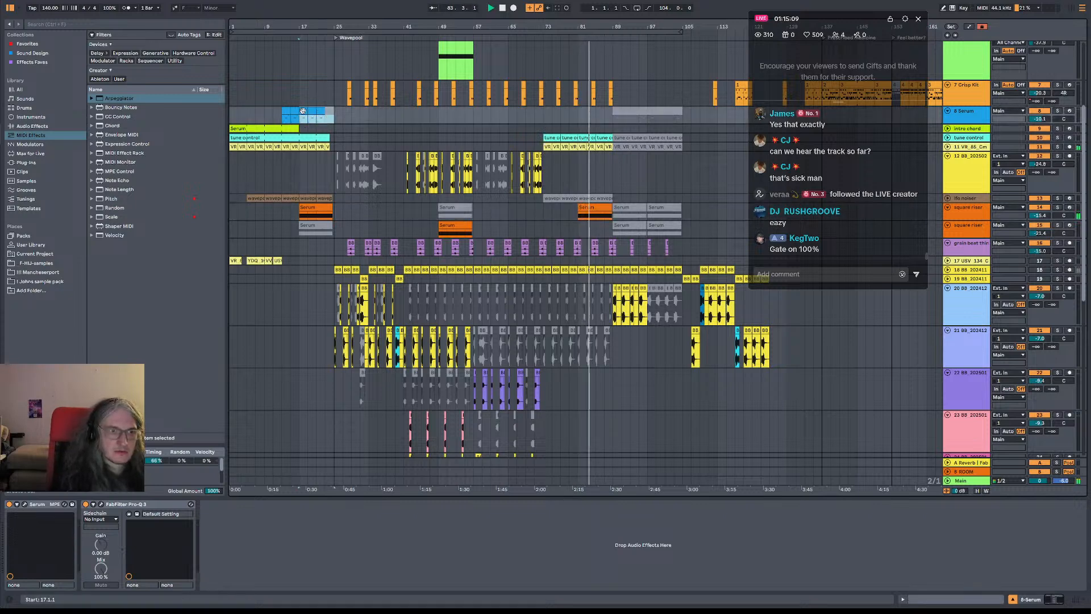
left_click(587, 114)
key("ctrl+v")
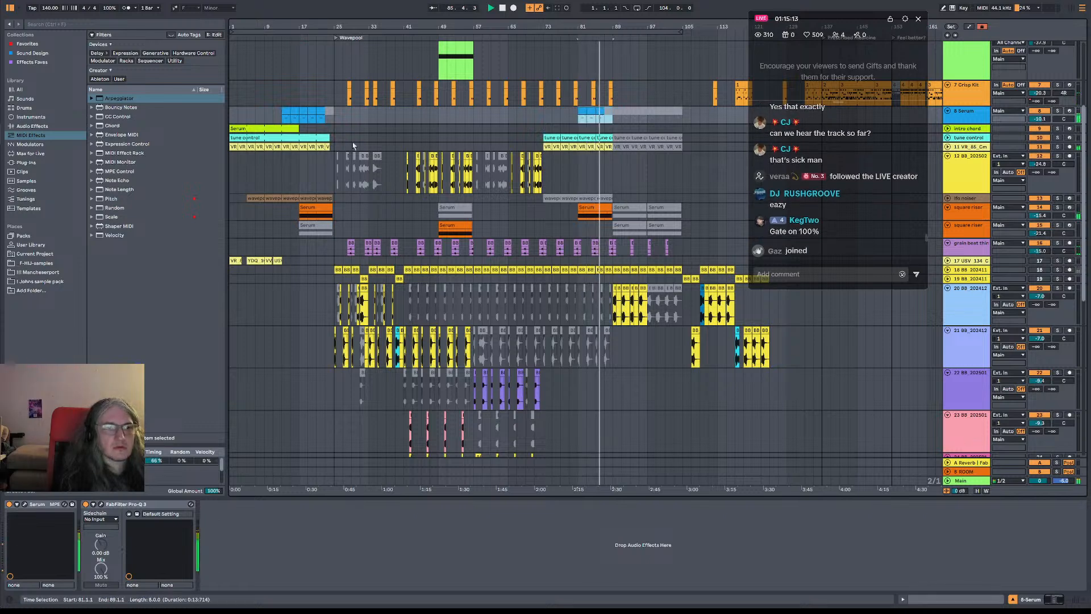
Trim the end of the tambo clip to about 88.1.4 and play the lead-in to bar 89 from bar 85
scroll(357, 135, "up", 4)
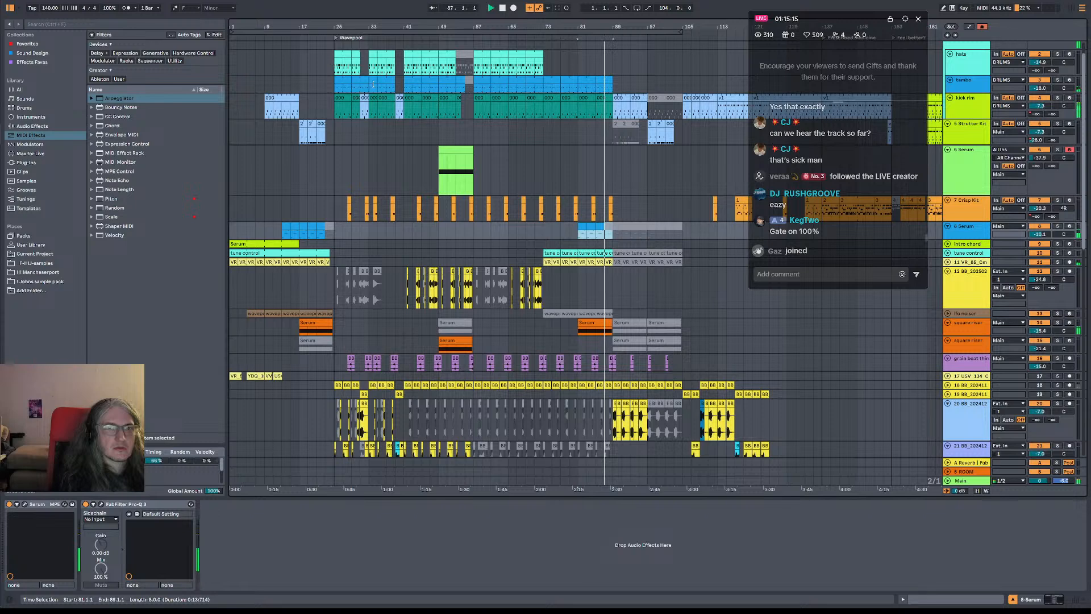
left_click(609, 83)
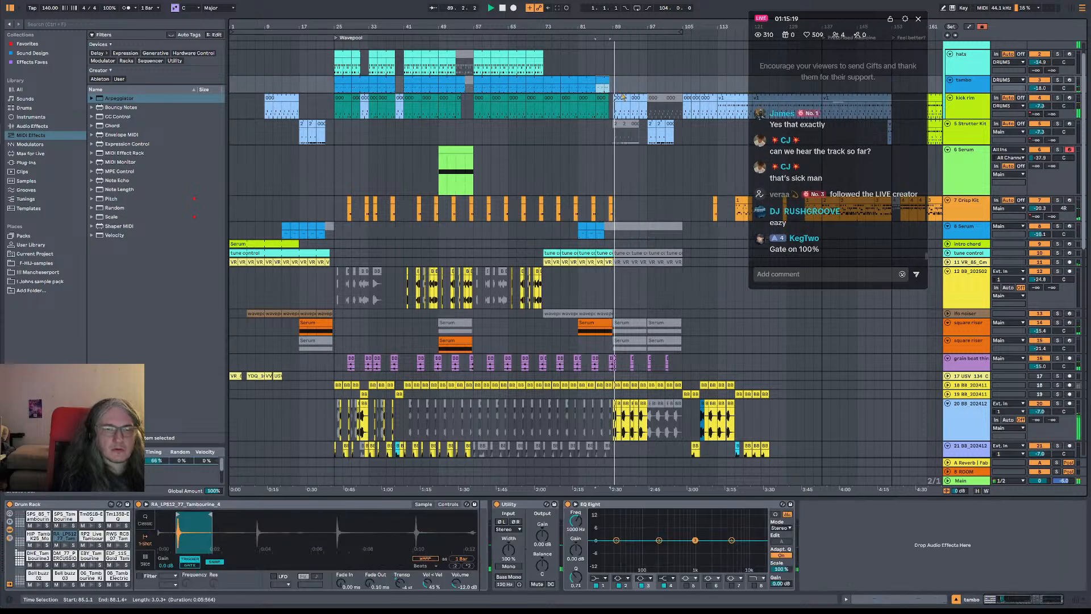
key("space")
key("space")
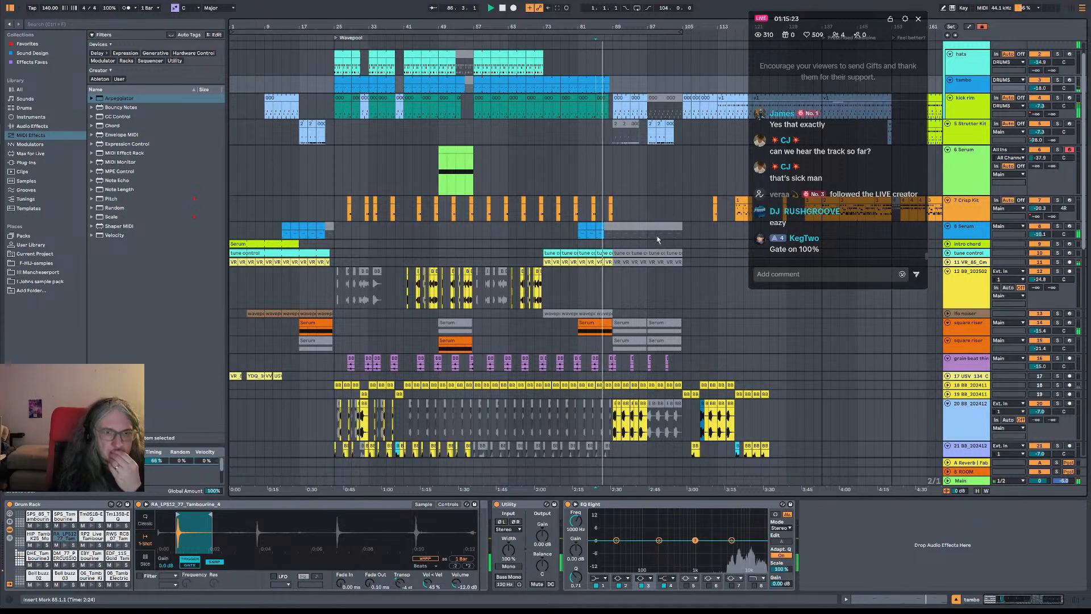
left_click_drag(615, 28, 546, 188)
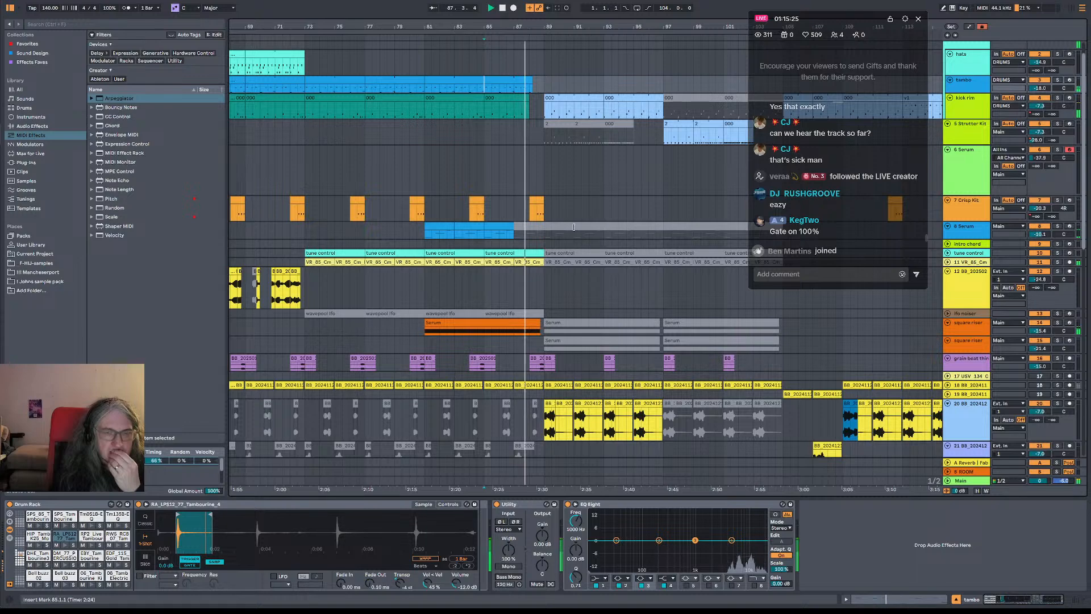
Deactivate the Crisp Kit clip just before bar 89 and play the transition from bar 87
left_click_drag(548, 27, 587, 2)
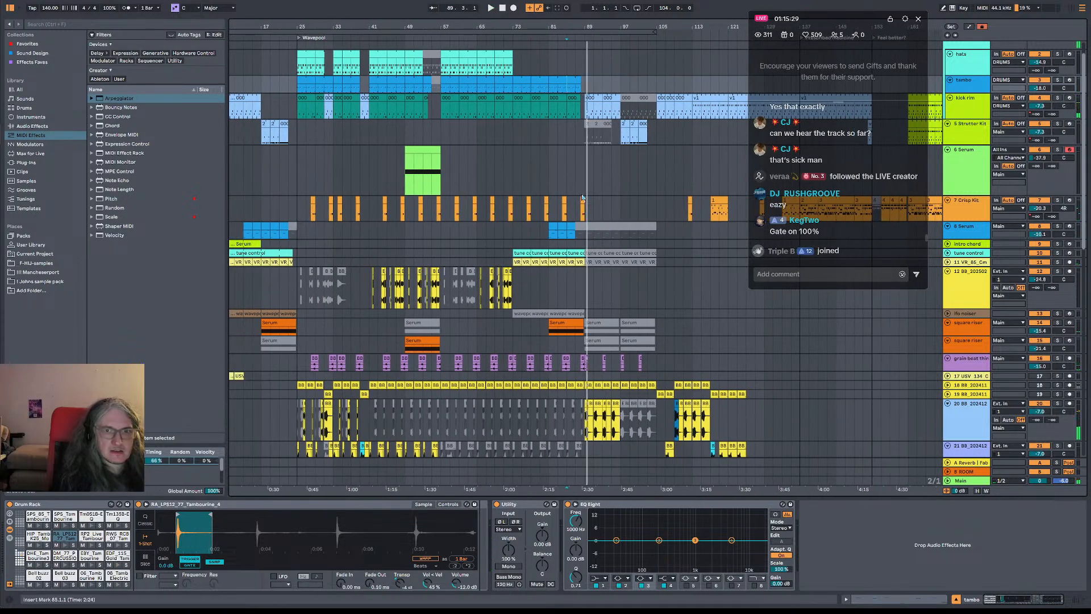
left_click(582, 199)
left_click(581, 188)
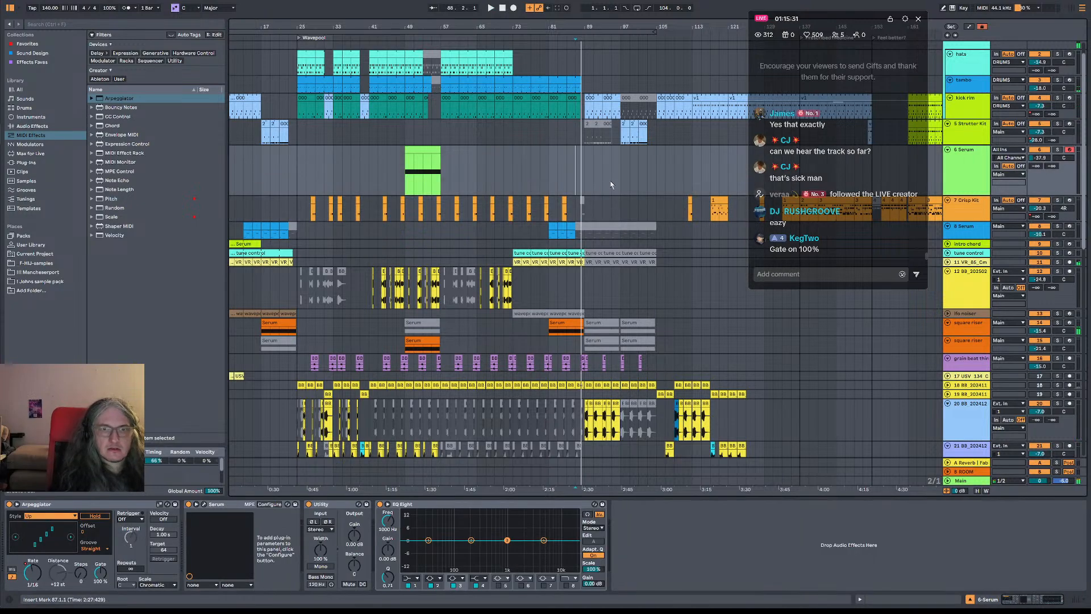
Play from bar 95 and reactivate the track 20 bass clips at bars 97 and 99
left_click(612, 186)
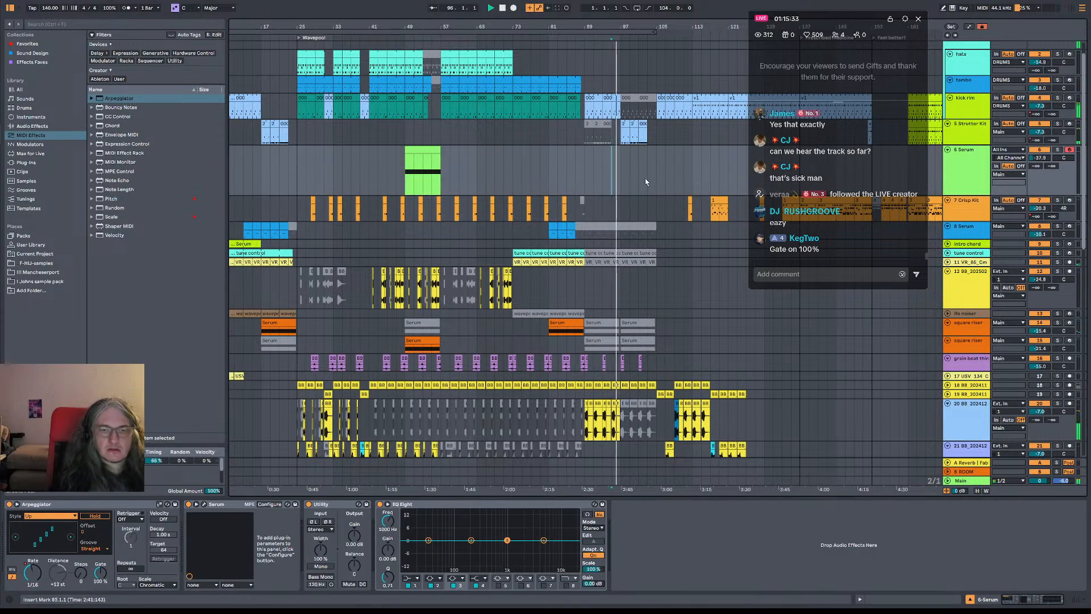
scroll(645, 180, "down", 8)
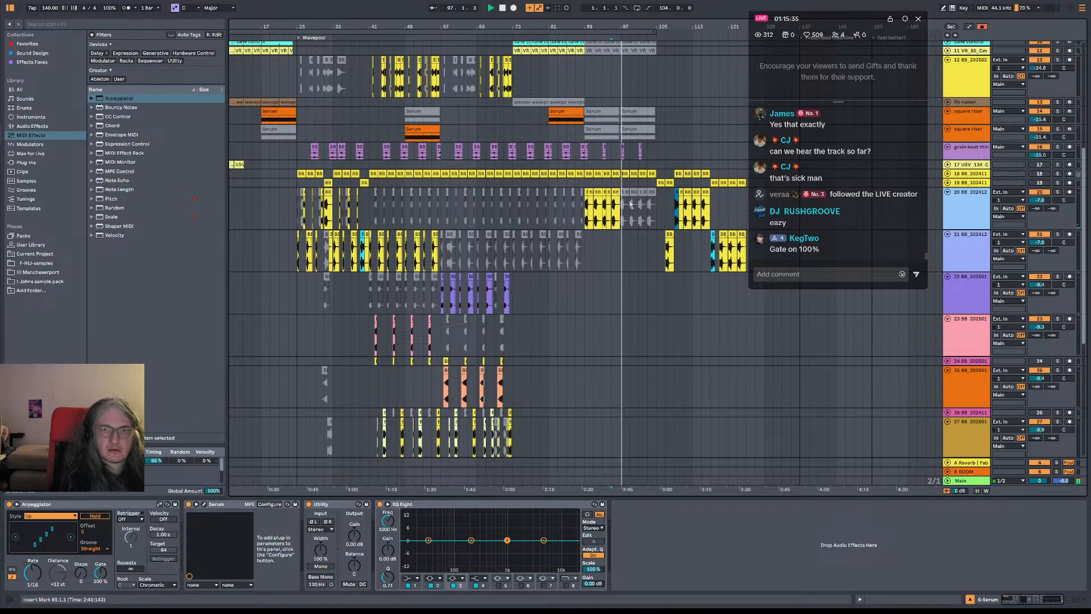
left_click(630, 203)
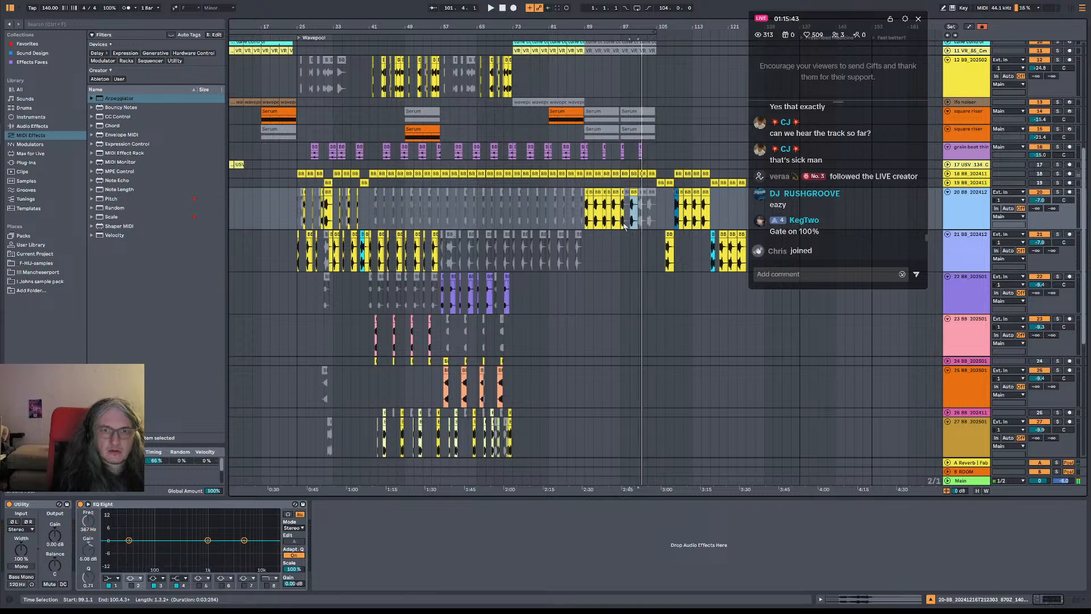
Examine the lower tracks during playback, auditioning the arrangement from bars 105, 97 and 83
scroll(652, 334, "down", 5)
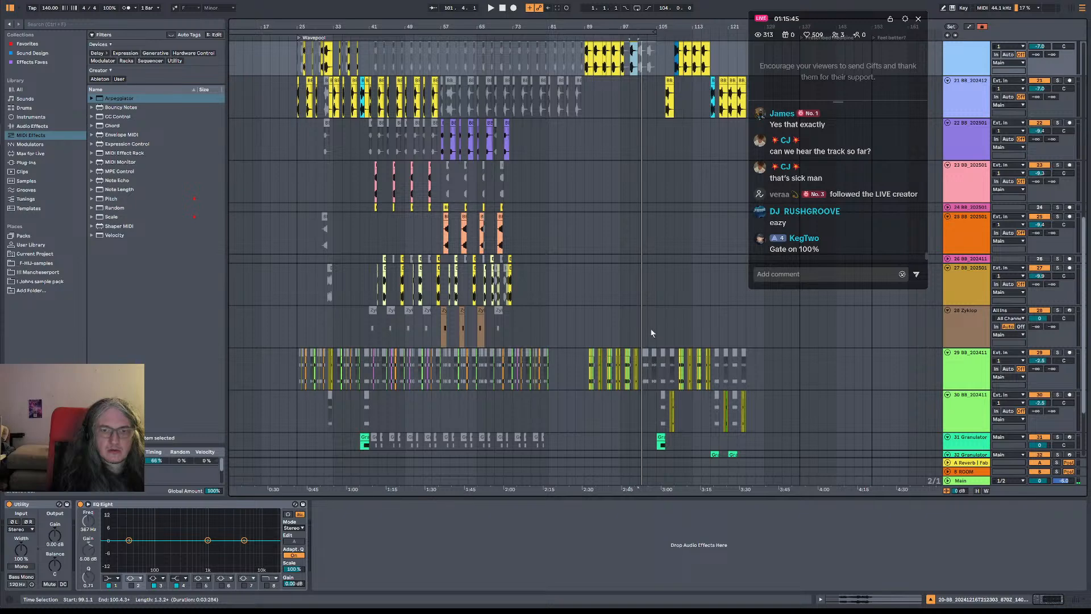
scroll(652, 334, "down", 1)
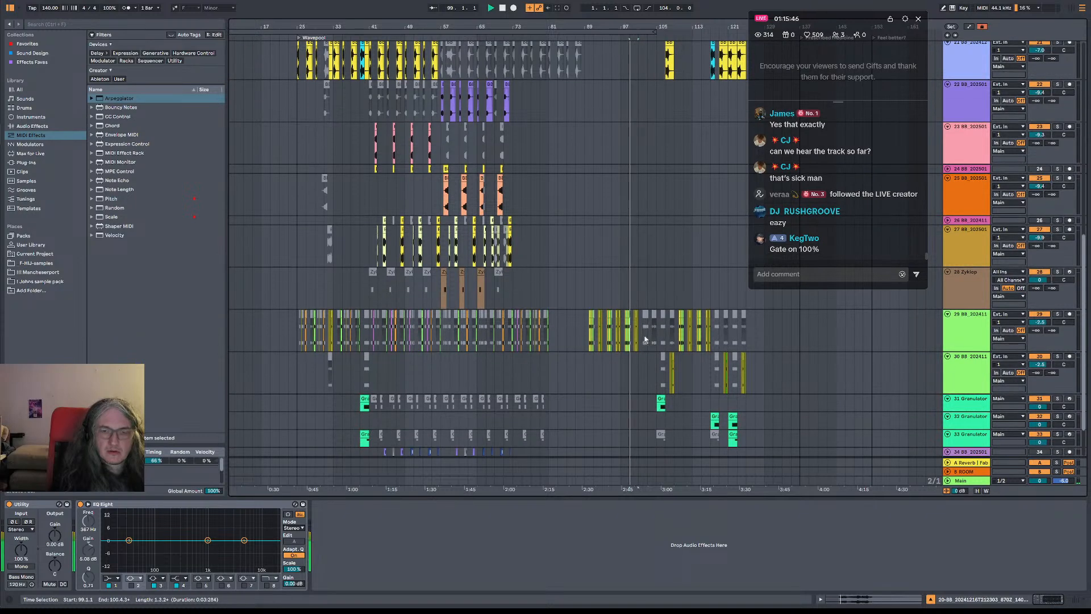
left_click(662, 398)
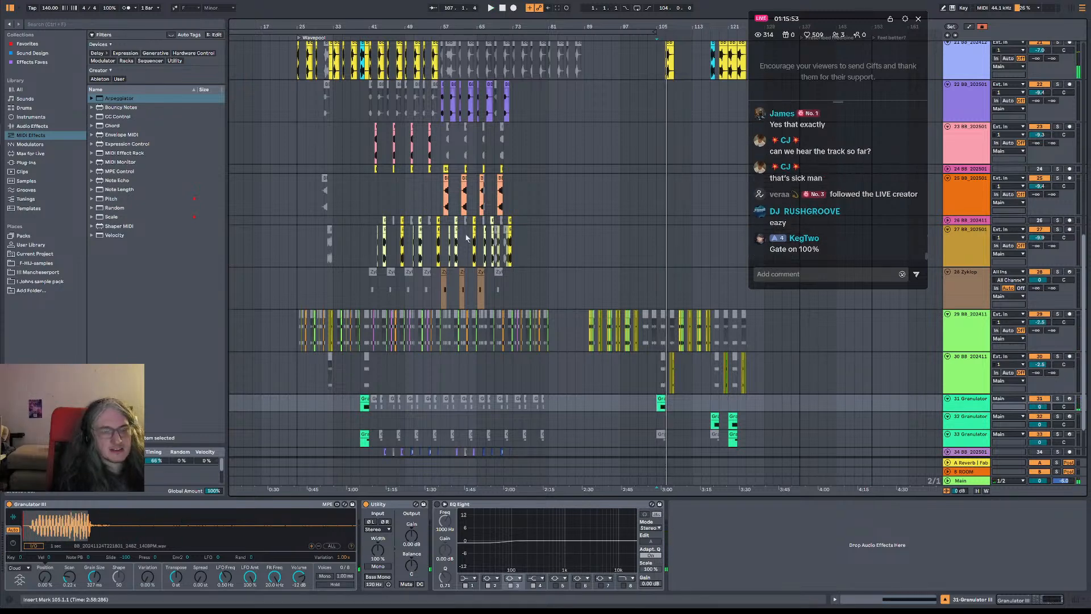
left_click_drag(534, 277, 662, 345)
left_click(638, 126)
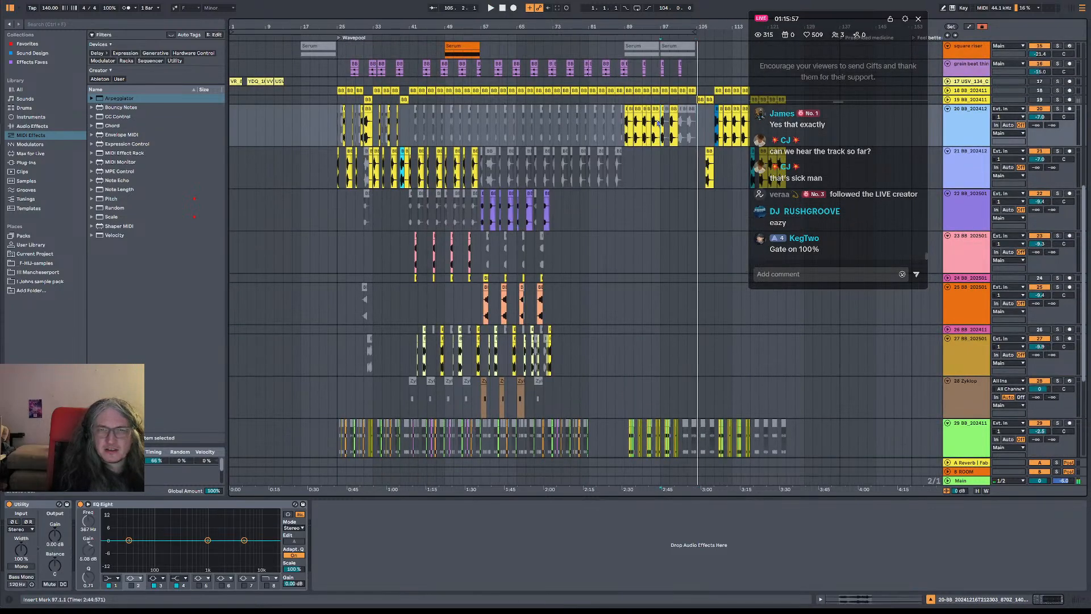
left_click(598, 133)
key("space")
Copy the Strutter Kit clips in bars 17 to 25 to bar 81
scroll(661, 214, "up", 5)
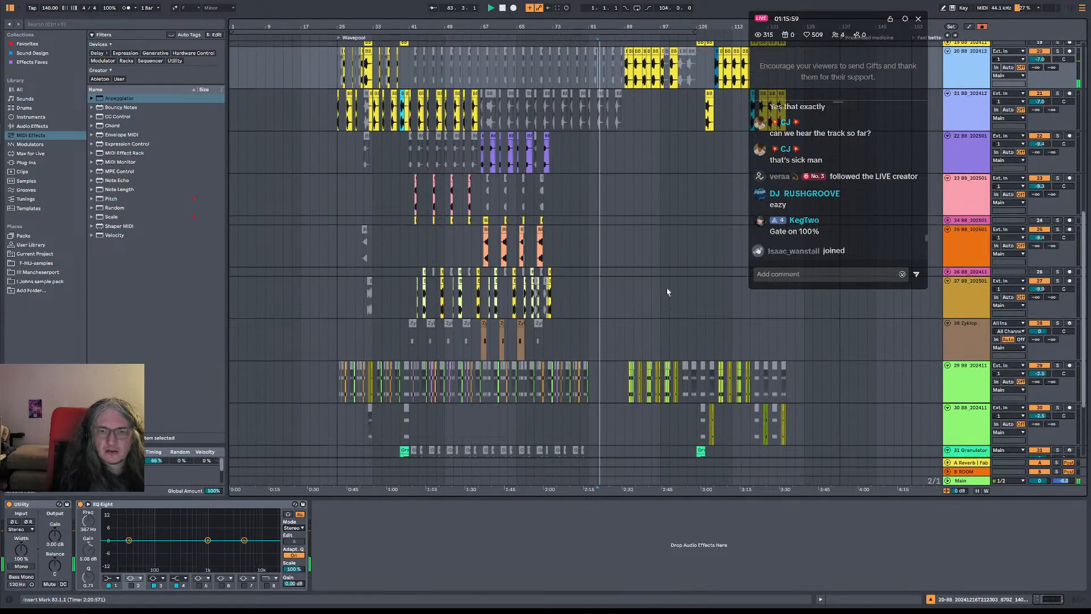
scroll(661, 214, "up", 1)
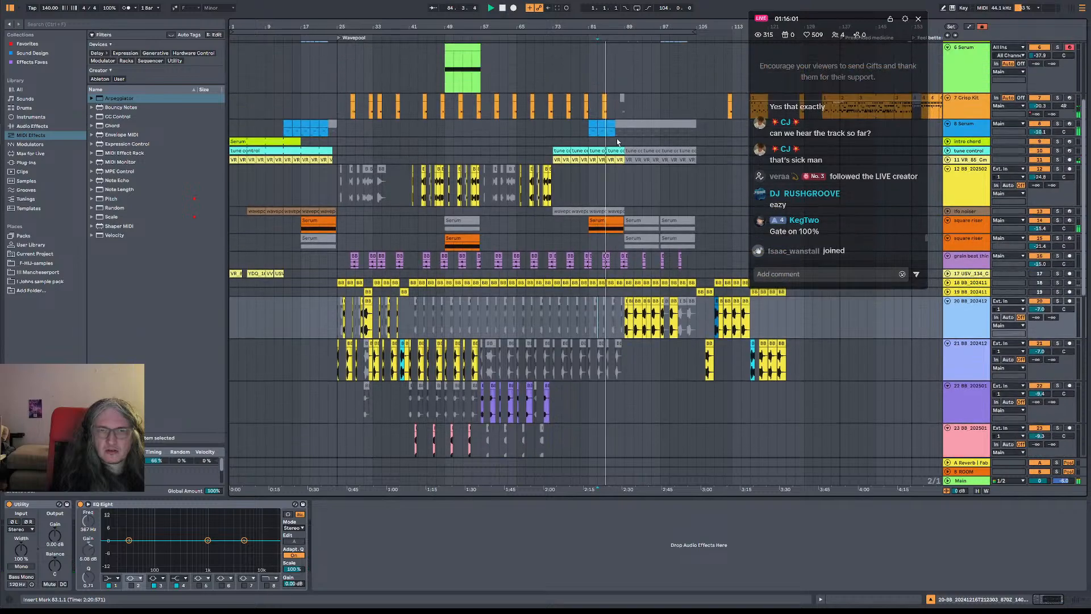
scroll(625, 165, "up", 3)
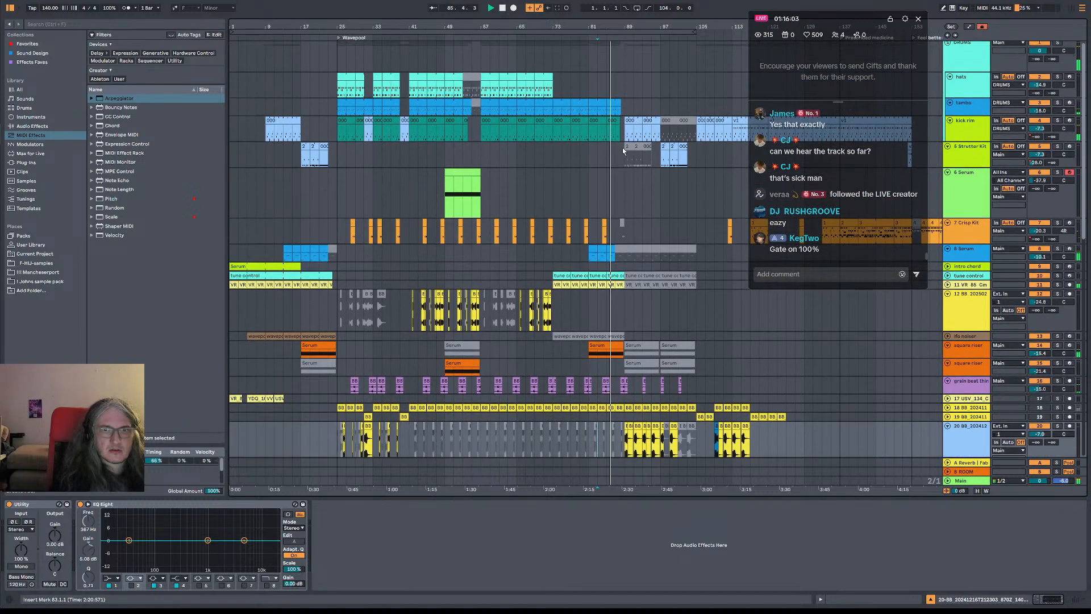
left_click(303, 161)
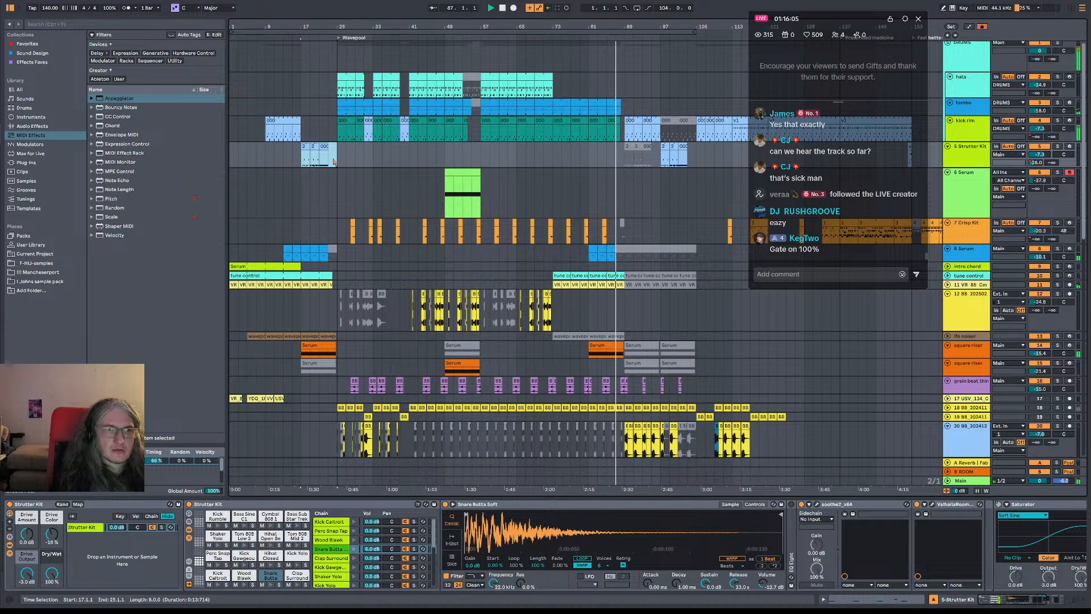
left_click(312, 148)
left_click_drag(314, 153, 602, 153)
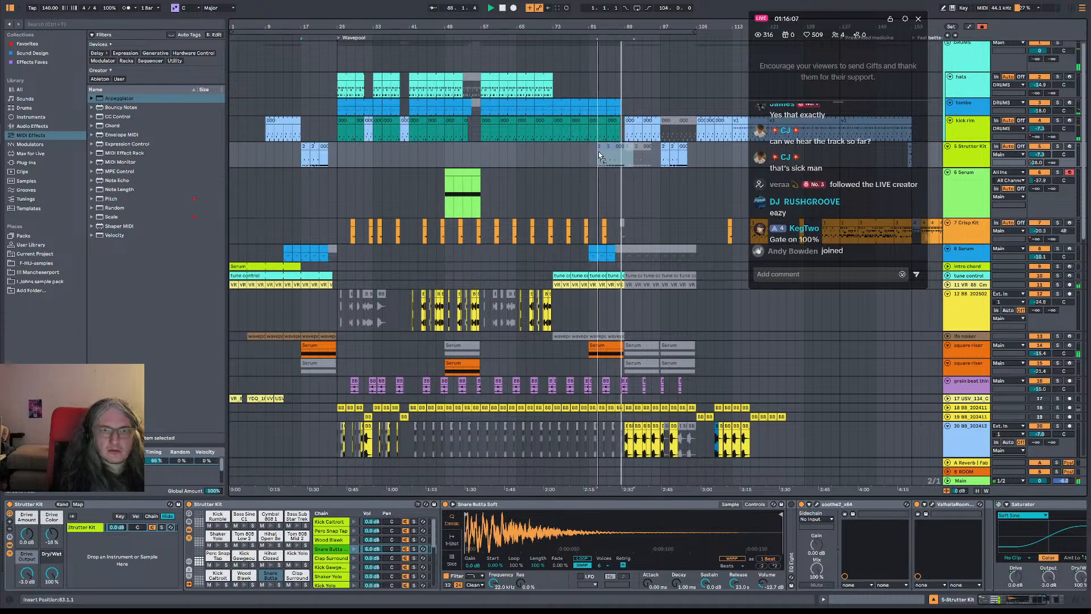
Deactivate the tambo and kick rim clips between bars 81 and 89
left_click(616, 123)
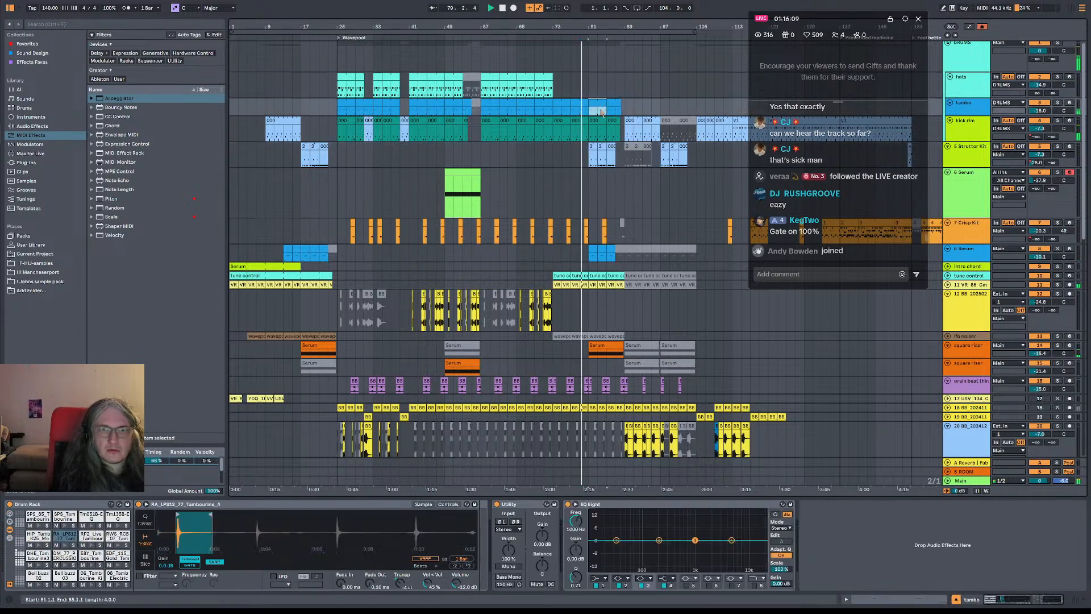
key("space")
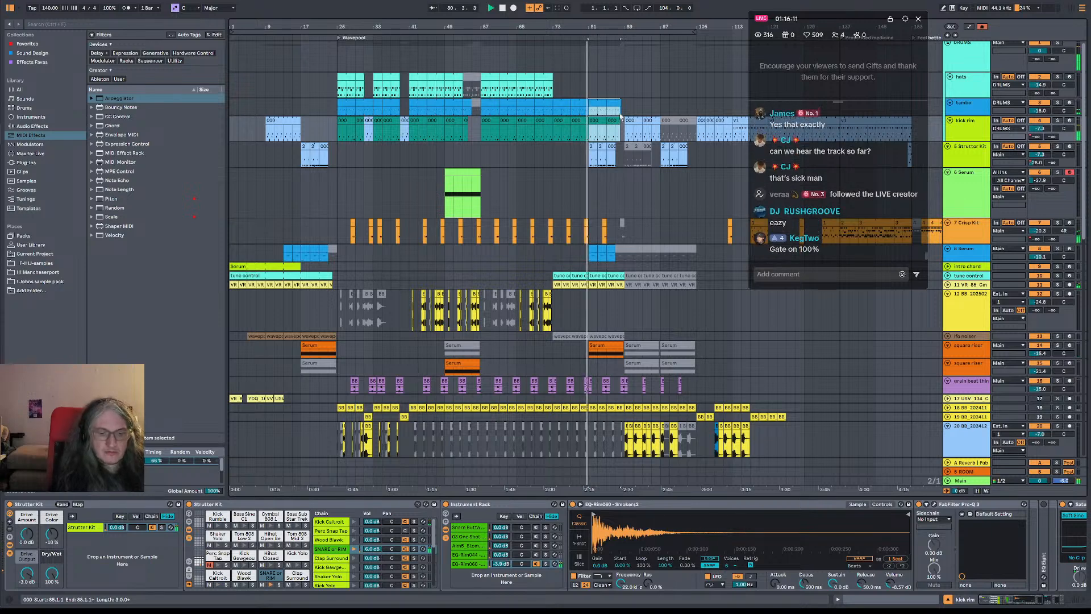
left_click(629, 116)
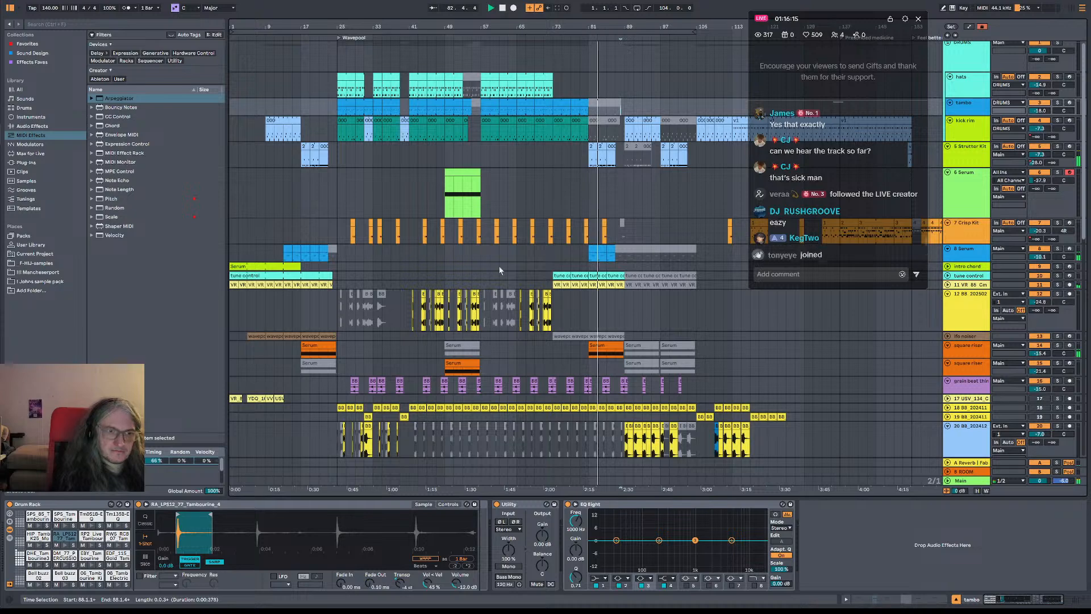
Trim the ends of the tune control and VR_85 vocal clips before bar 89 to 88.1.1
left_click_drag(630, 25, 984, 63)
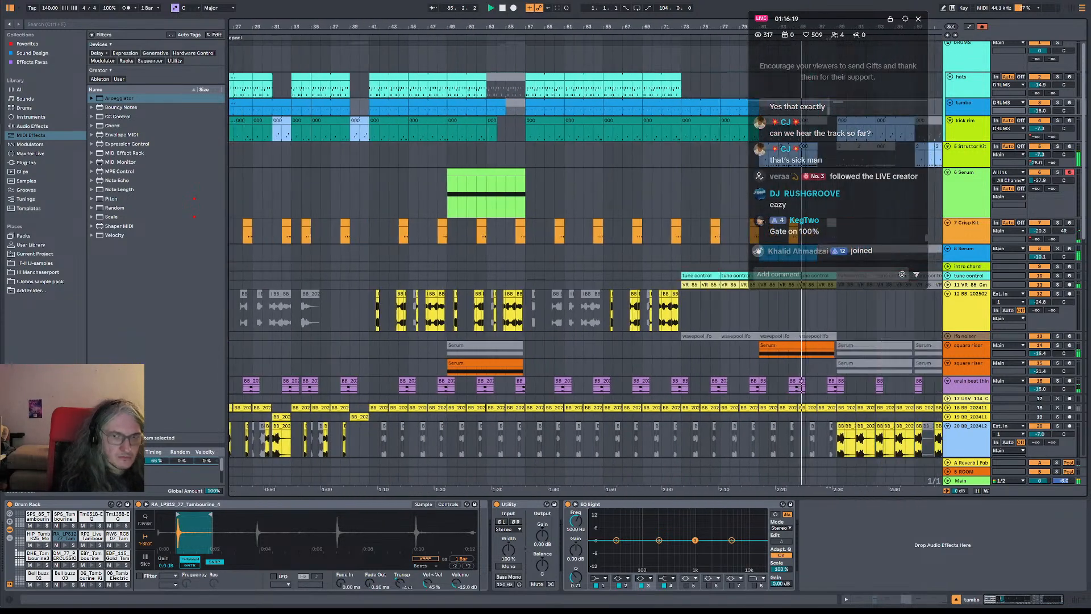
left_click(629, 276)
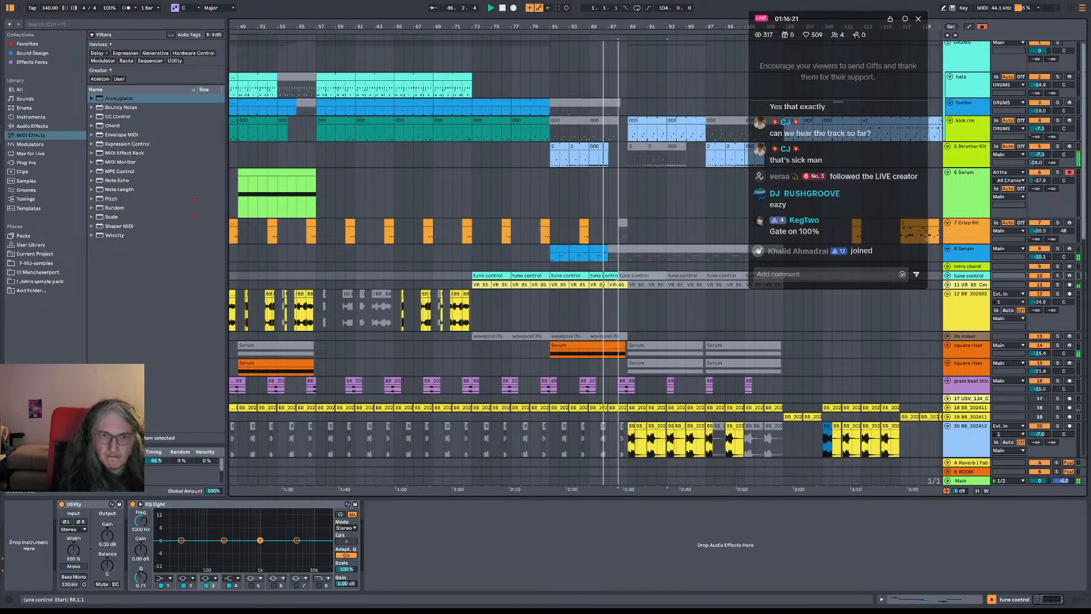
left_click_drag(626, 282, 617, 278)
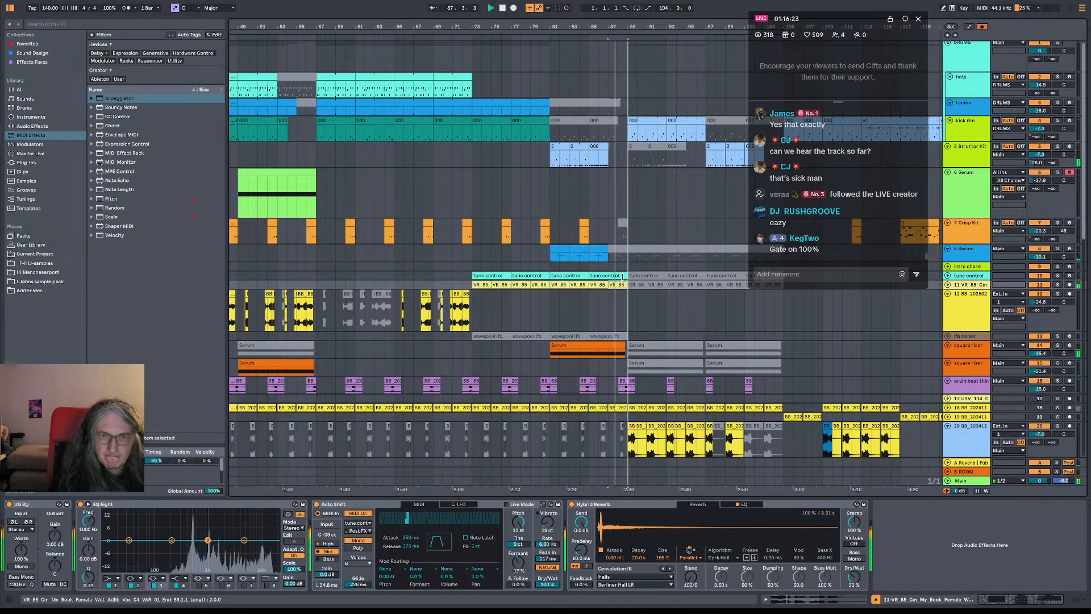
left_click(612, 276)
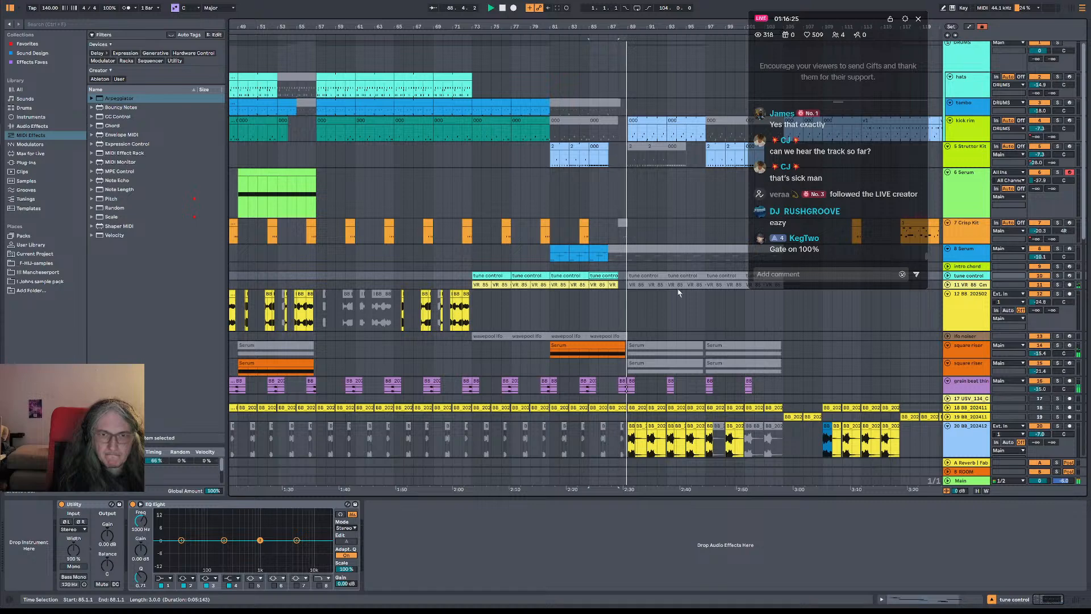
Play the transition from bar 87, checking the lower tracks, and audition the track 20 bass from bars 109 and 111
left_click_drag(628, 25, 629, 6)
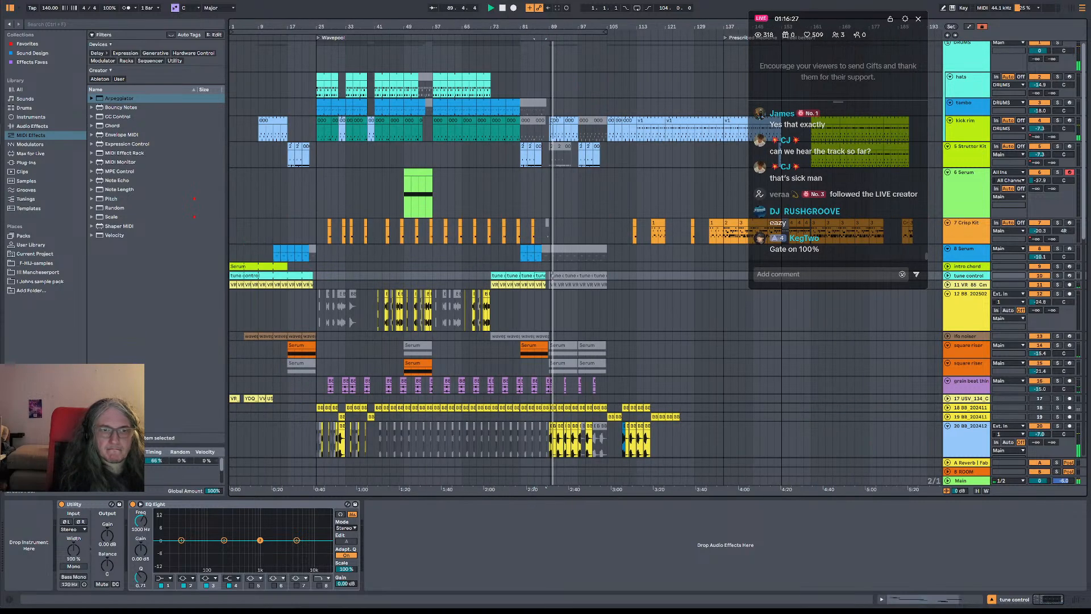
left_click(551, 320)
scroll(585, 323, "down", 5)
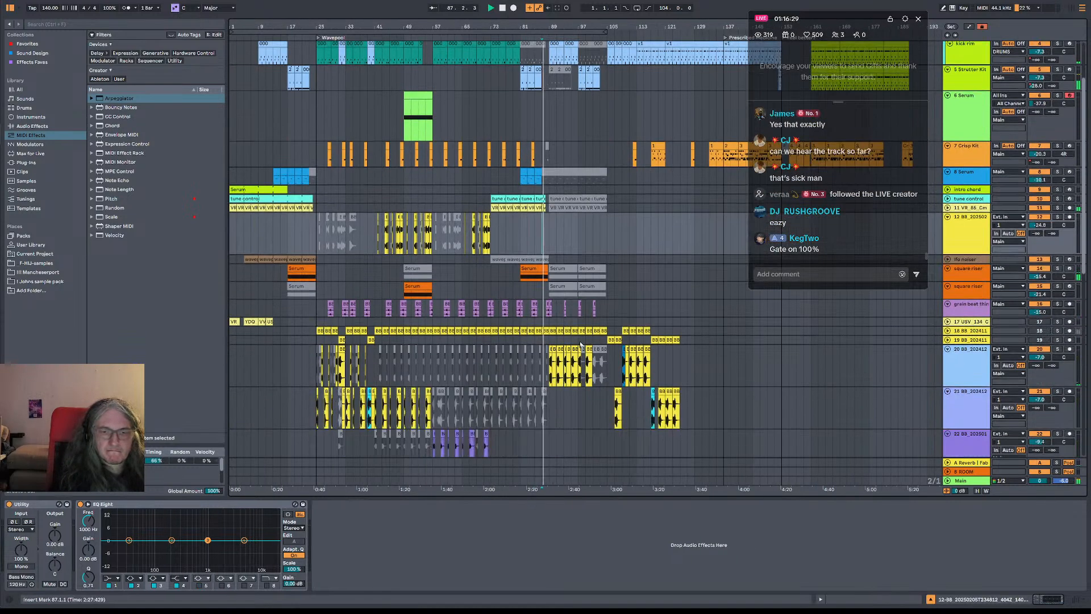
scroll(602, 327, "down", 8)
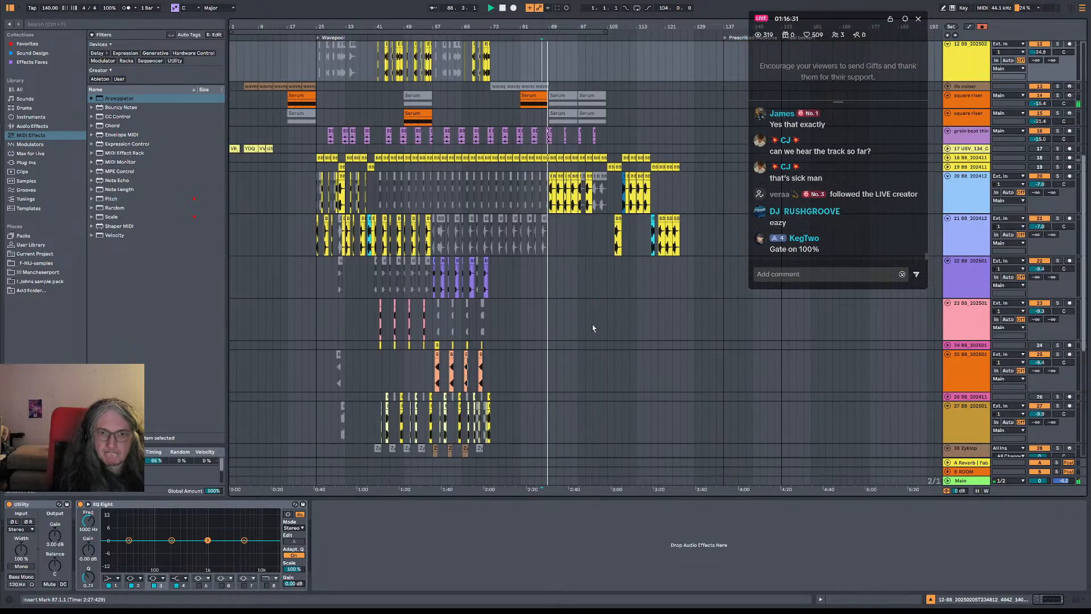
left_click(579, 354)
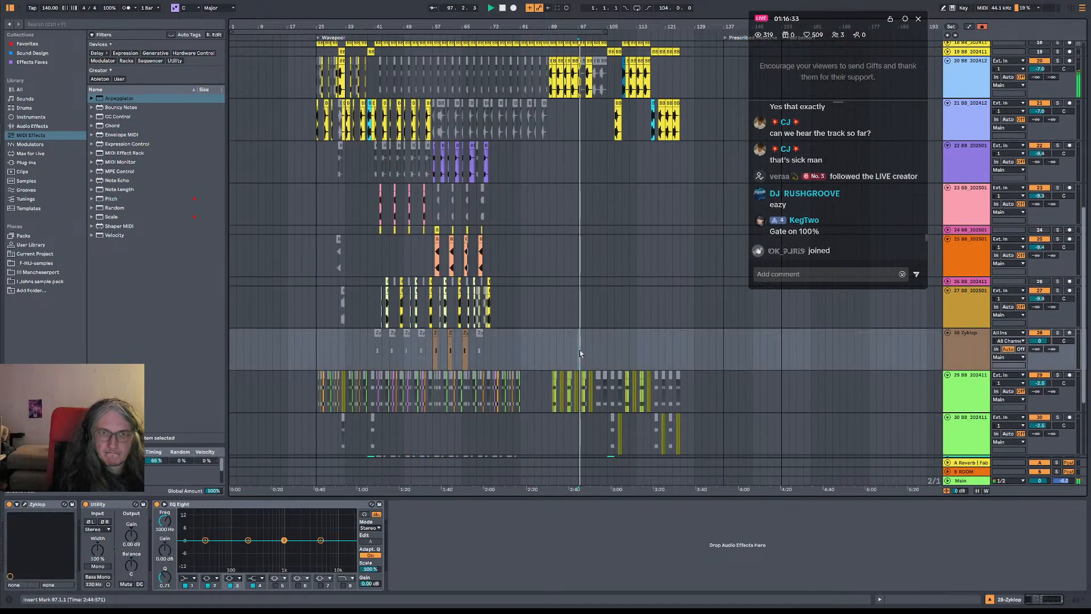
left_click(623, 93)
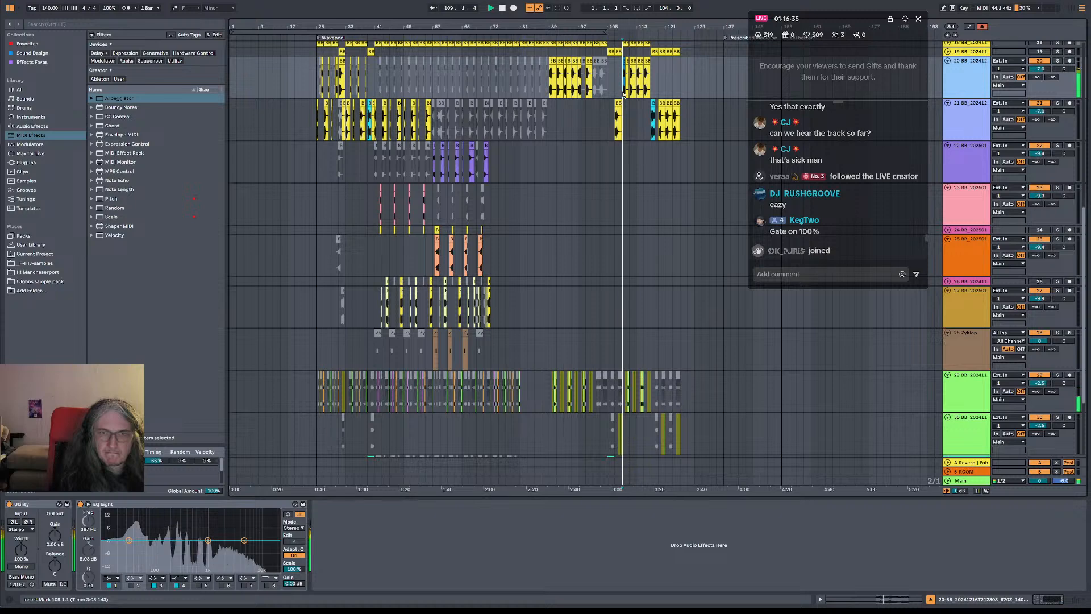
left_click(630, 93)
key("space")
key("space")
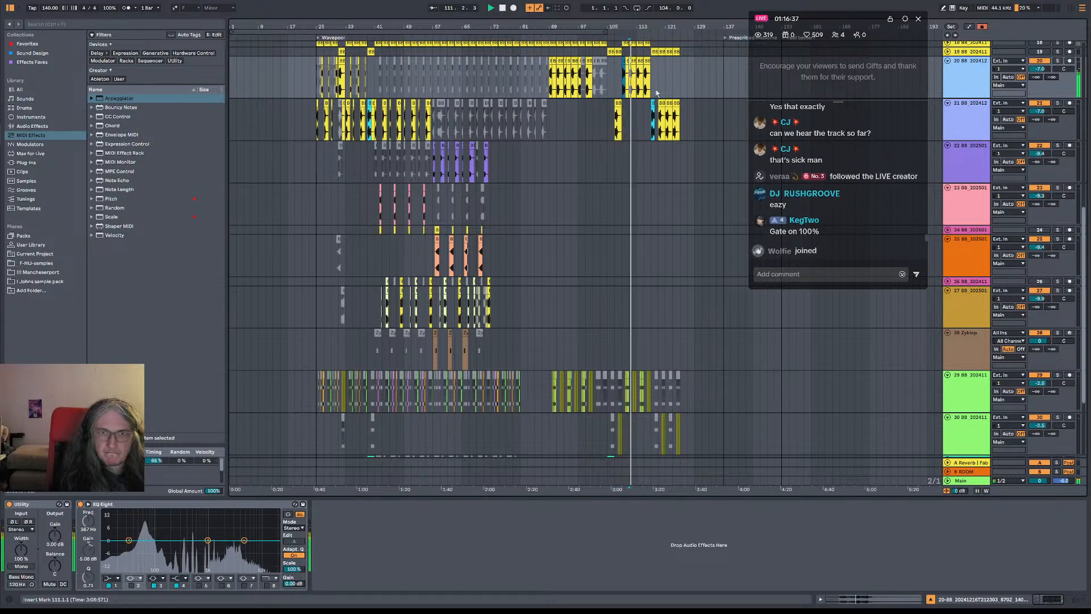
Move track 21's reversed bass clip from bar 117 to about bar 133 and copy a regular bass clip into bar 117
left_click(656, 119)
key("space")
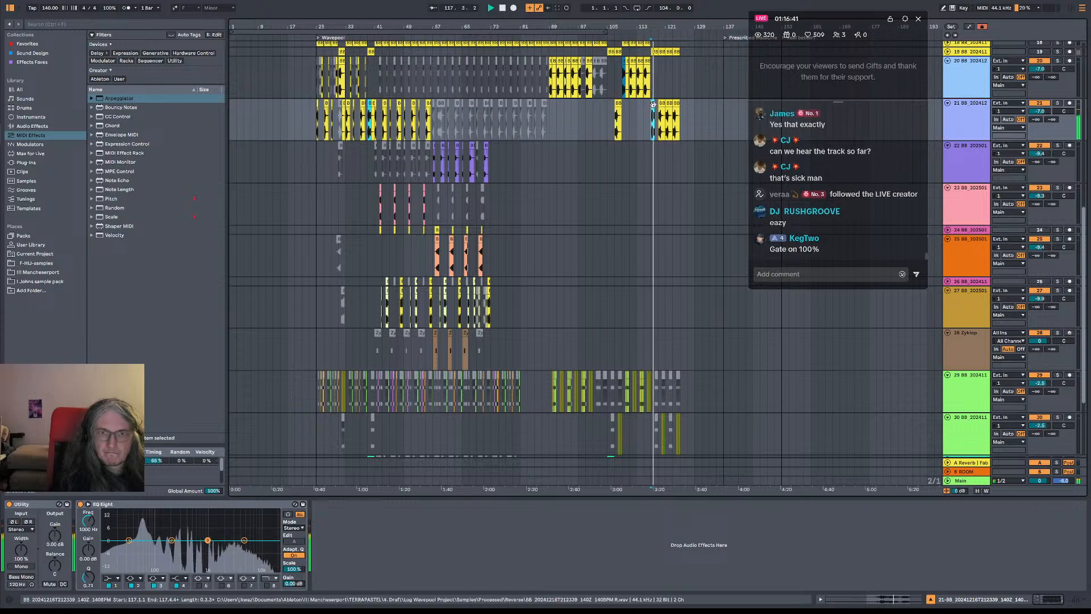
left_click(654, 111)
left_click(652, 116)
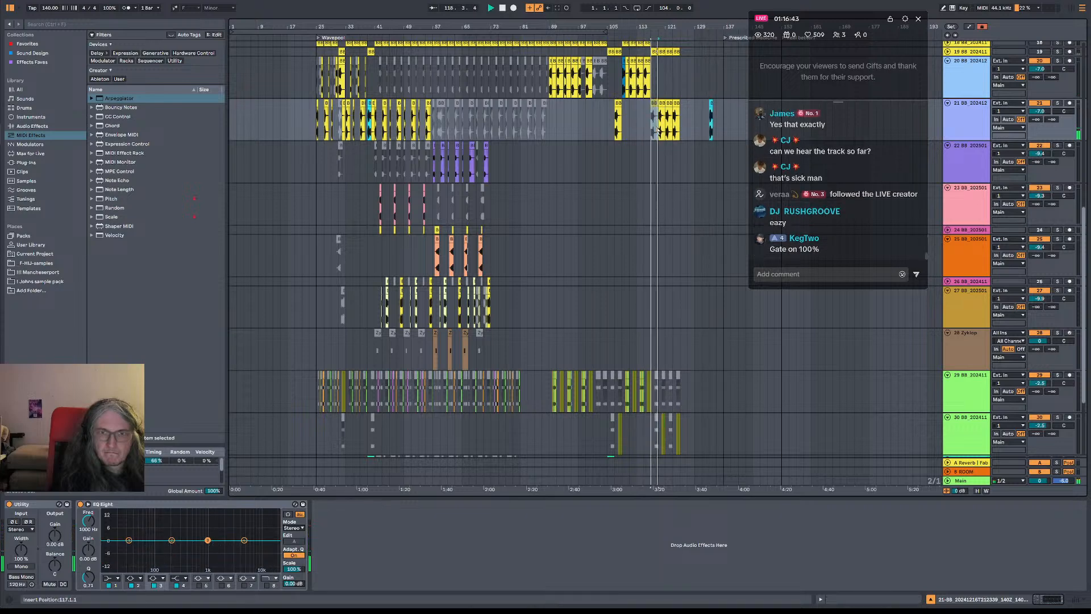
Examine the bass tracks over bars 117 to 125 during playback and replay track 20 from bar 109
scroll(653, 176, "up", 3)
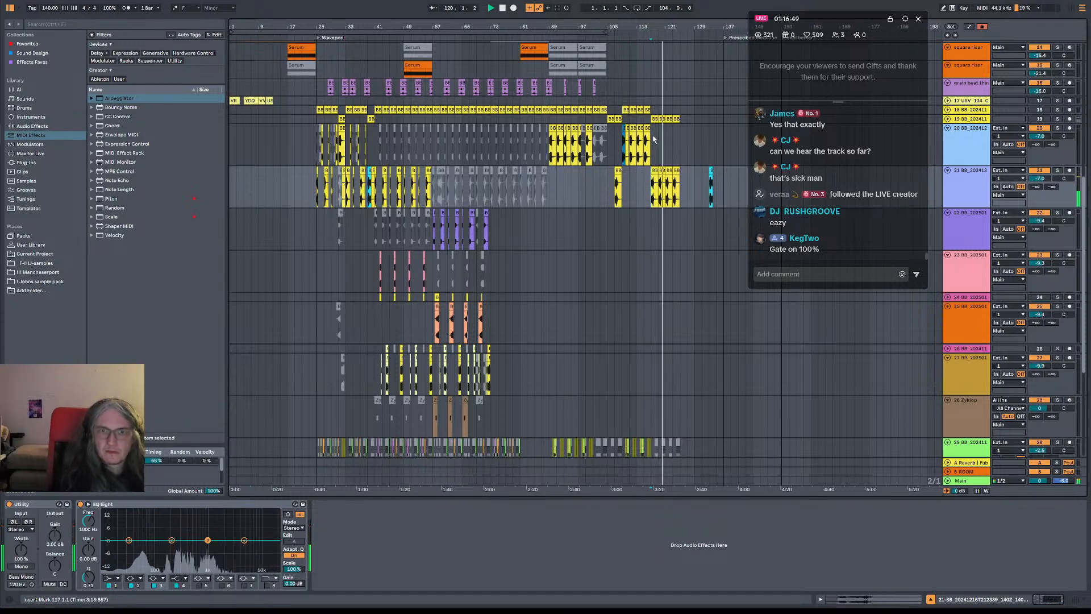
scroll(653, 139, "down", 8)
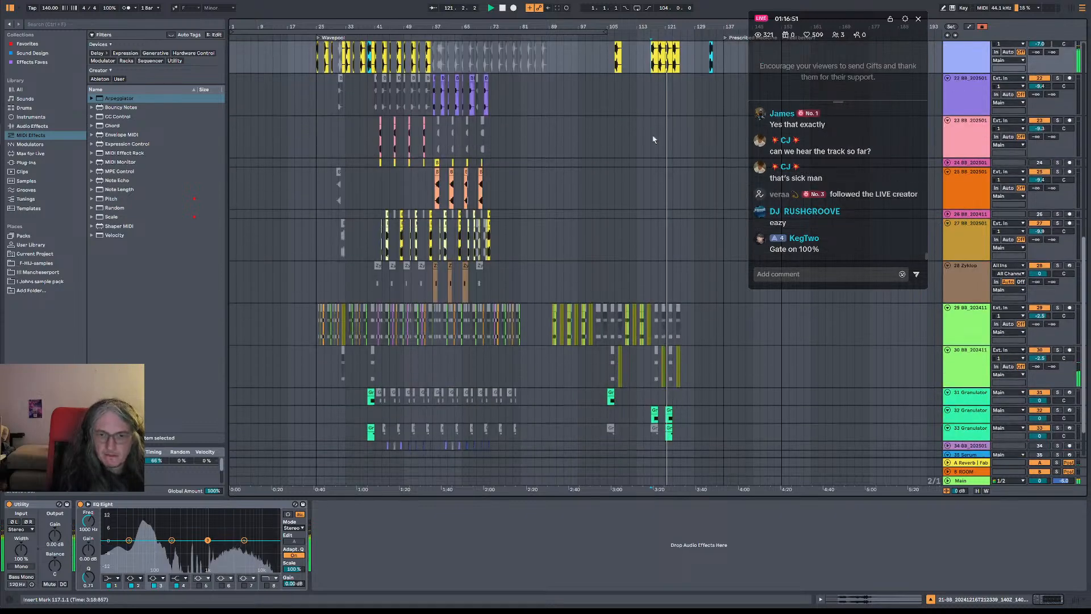
scroll(653, 139, "up", 8)
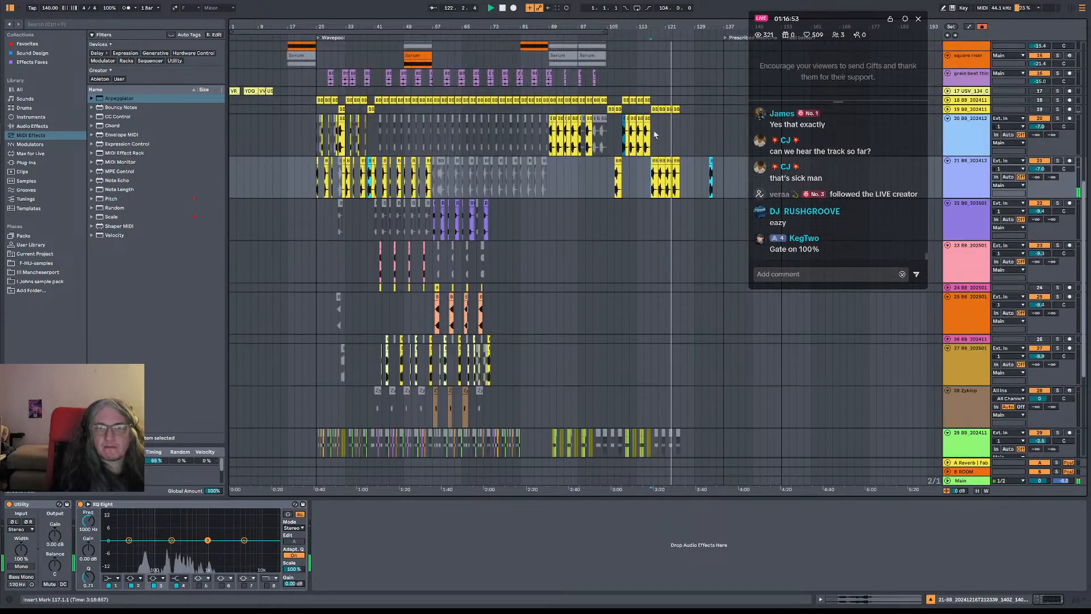
left_click_drag(654, 139, 679, 139)
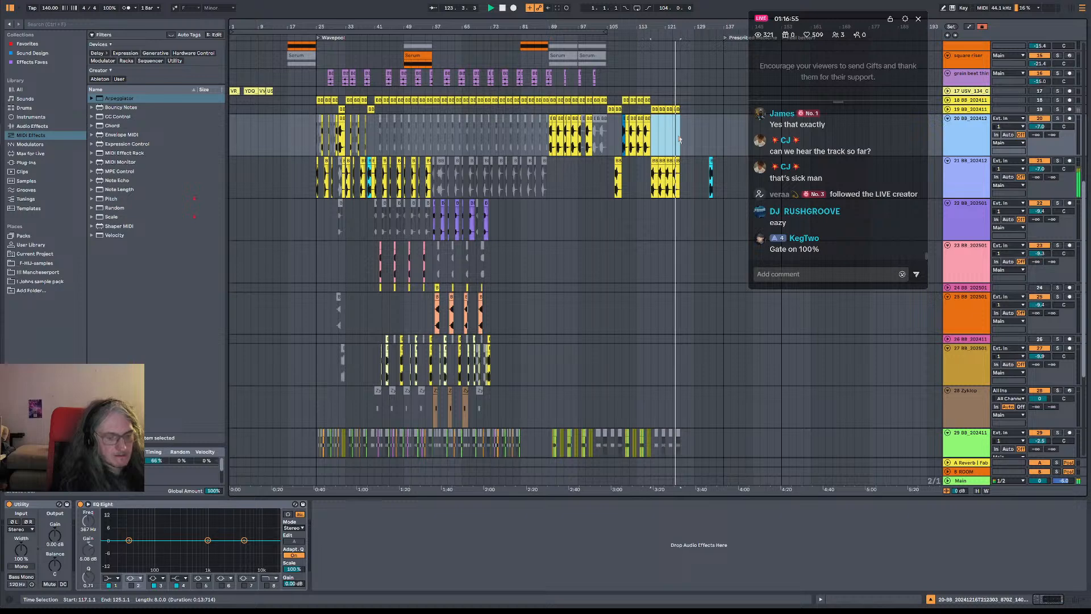
scroll(619, 157, "up", 1)
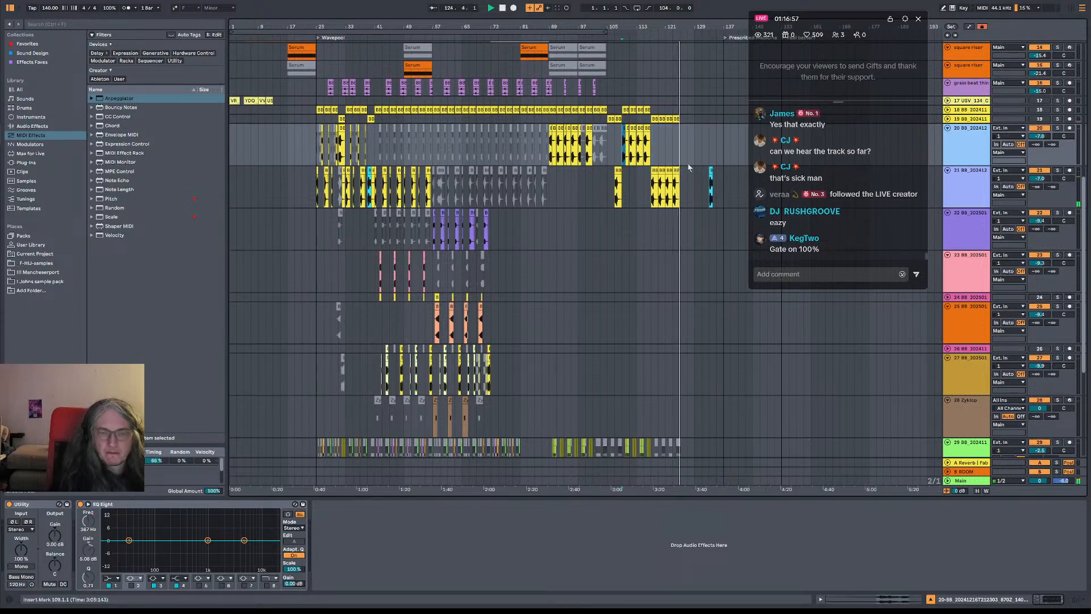
left_click(623, 158)
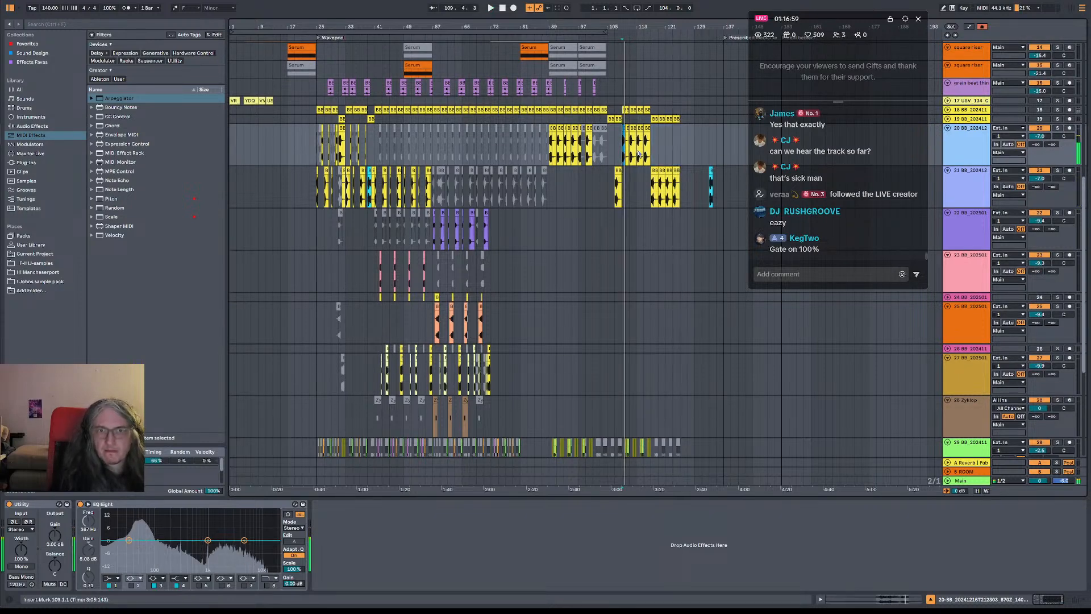
Cut the time from bar 117 to 125 across all tracks and insert that eight-bar section at bar 89
left_click_drag(660, 148, 680, 149)
key("space")
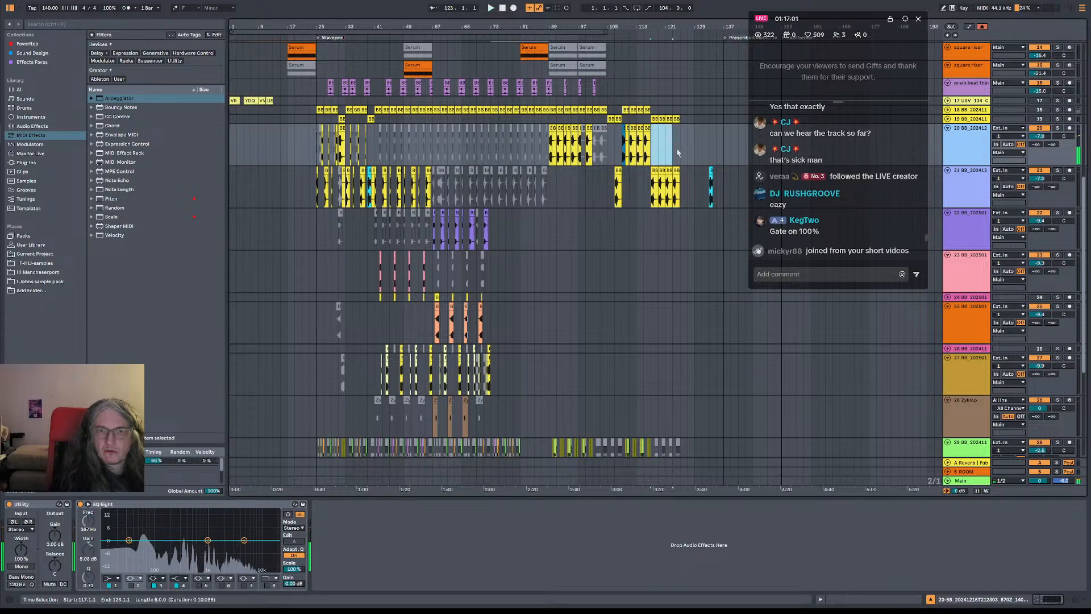
scroll(698, 189, "down", 3)
scroll(698, 189, "up", 4)
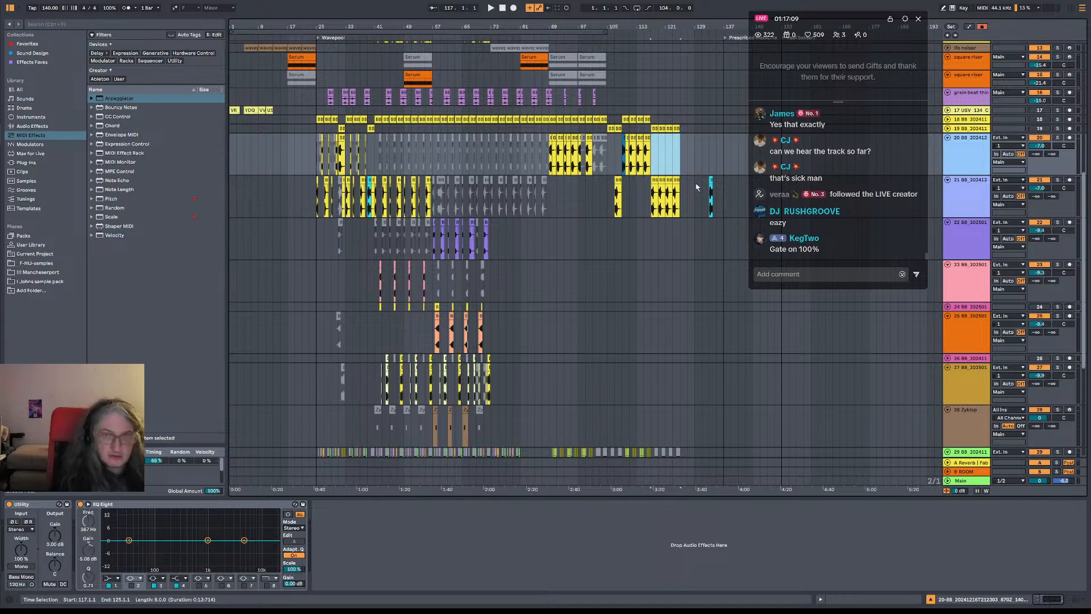
key("ctrl+shift+Delete")
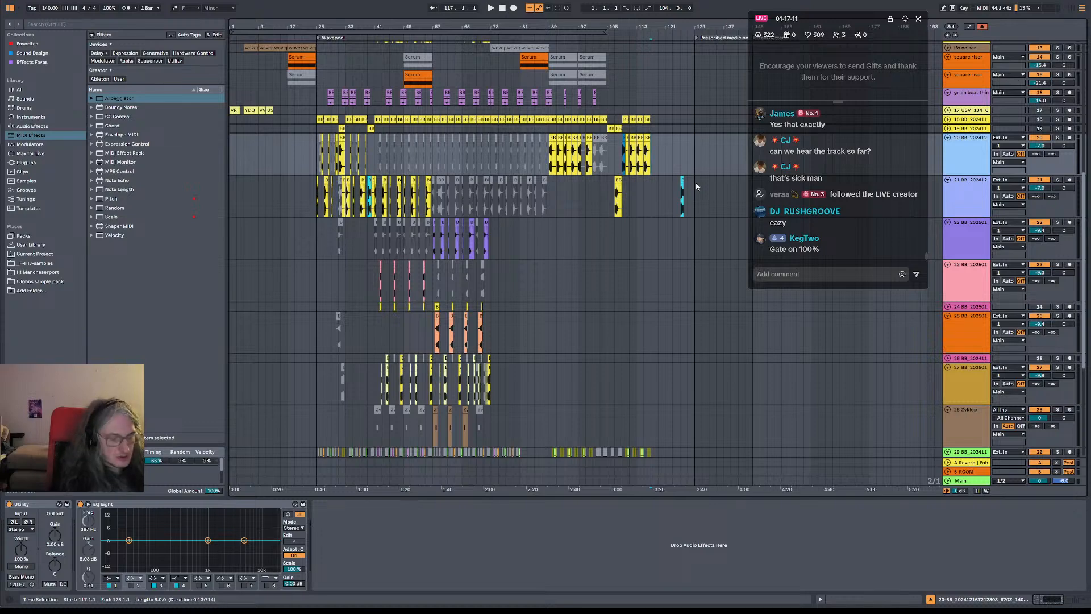
scroll(563, 244, "up", 10)
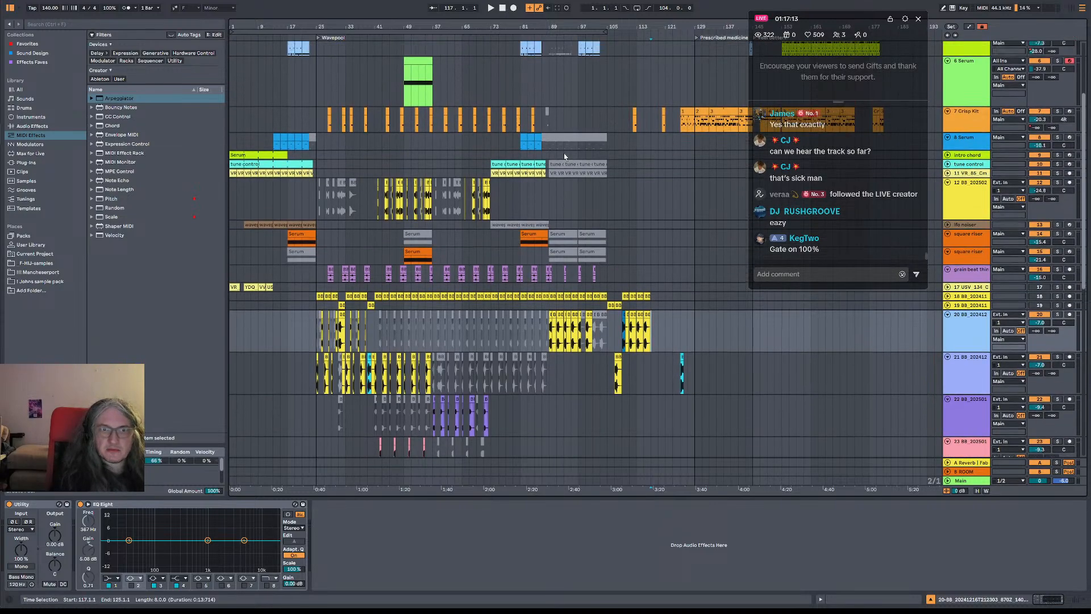
scroll(564, 155, "up", 6)
left_click(548, 94)
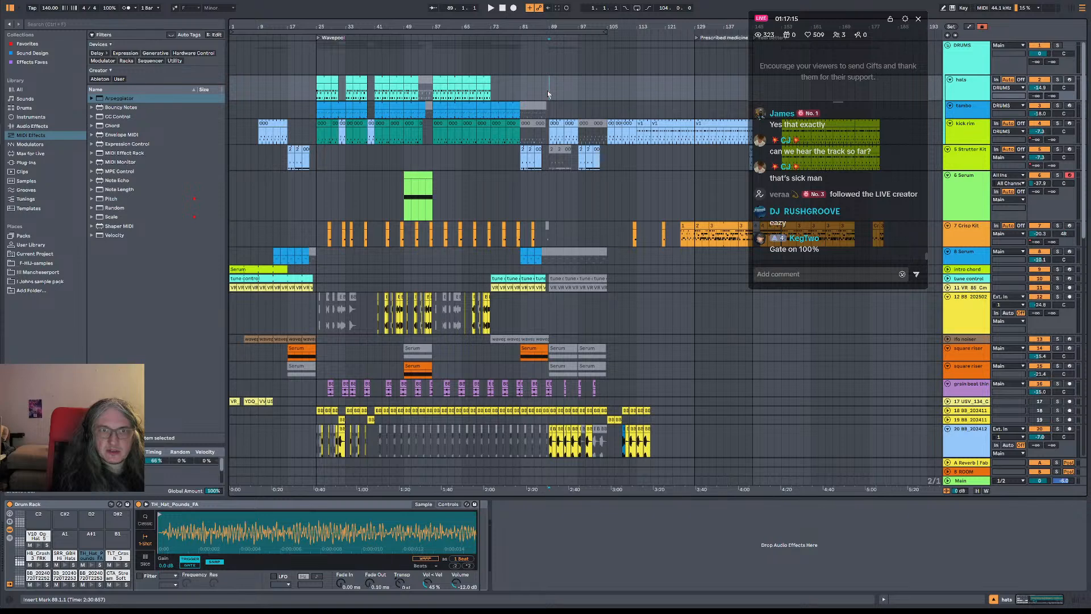
key("ctrl+shift+v")
Copy the hats, tambo and kick rim clips of bars 25 to 31 to bar 89
left_click(543, 95)
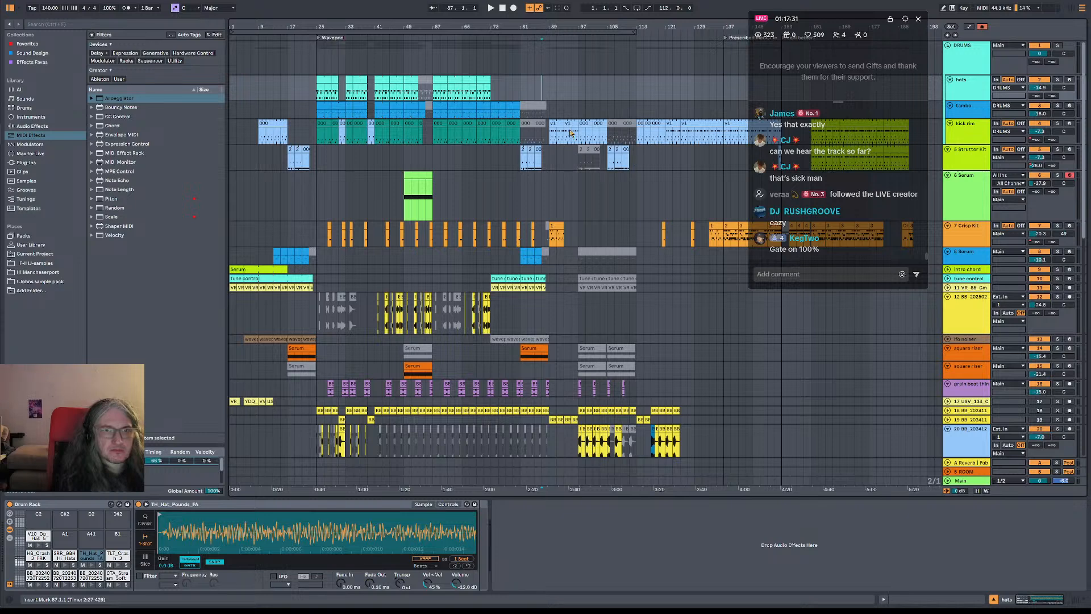
left_click(321, 131)
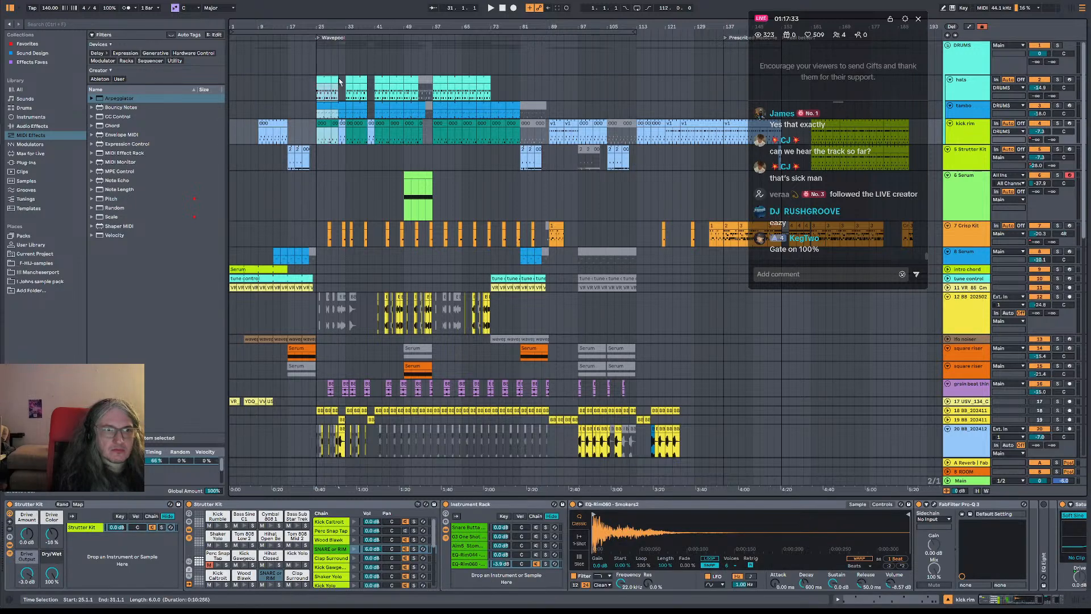
left_click(339, 82)
left_click(557, 85)
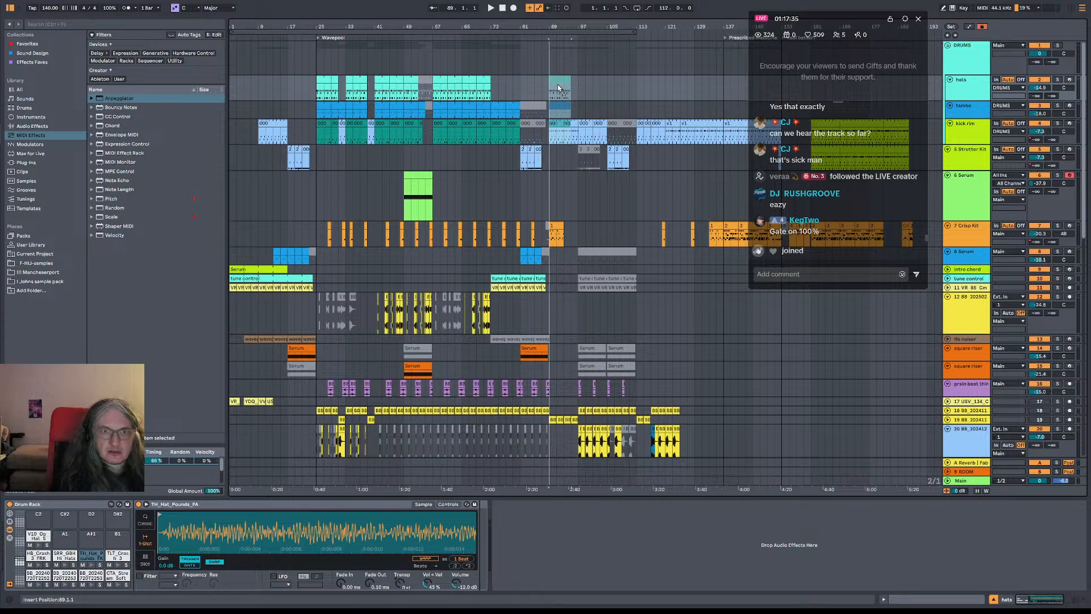
Play the transition from bar 87 into the inserted section, checking the bass and drum tracks
key("space")
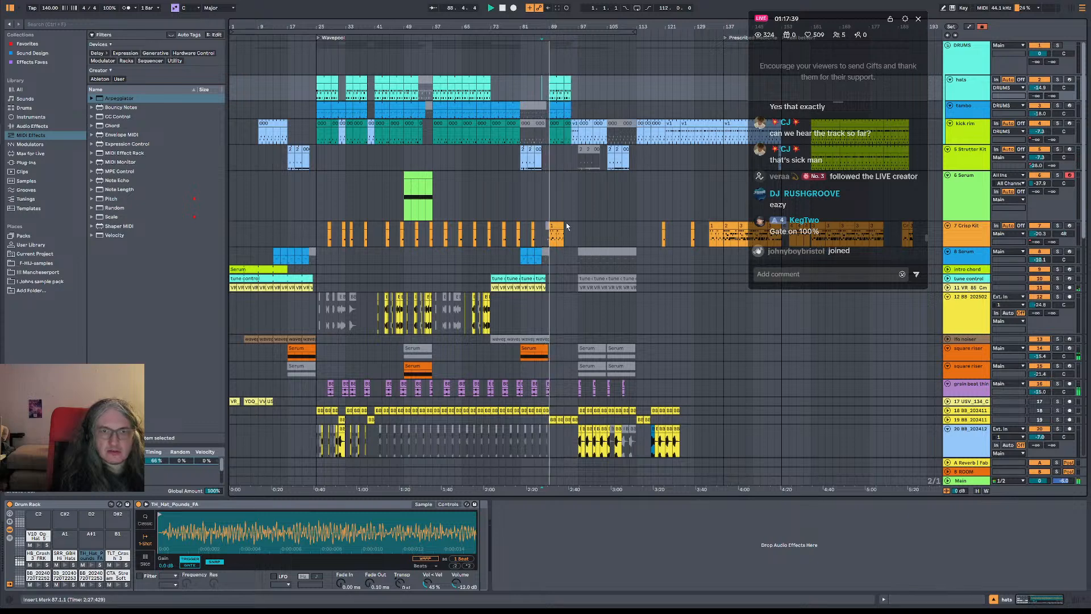
scroll(550, 224, "down", 3)
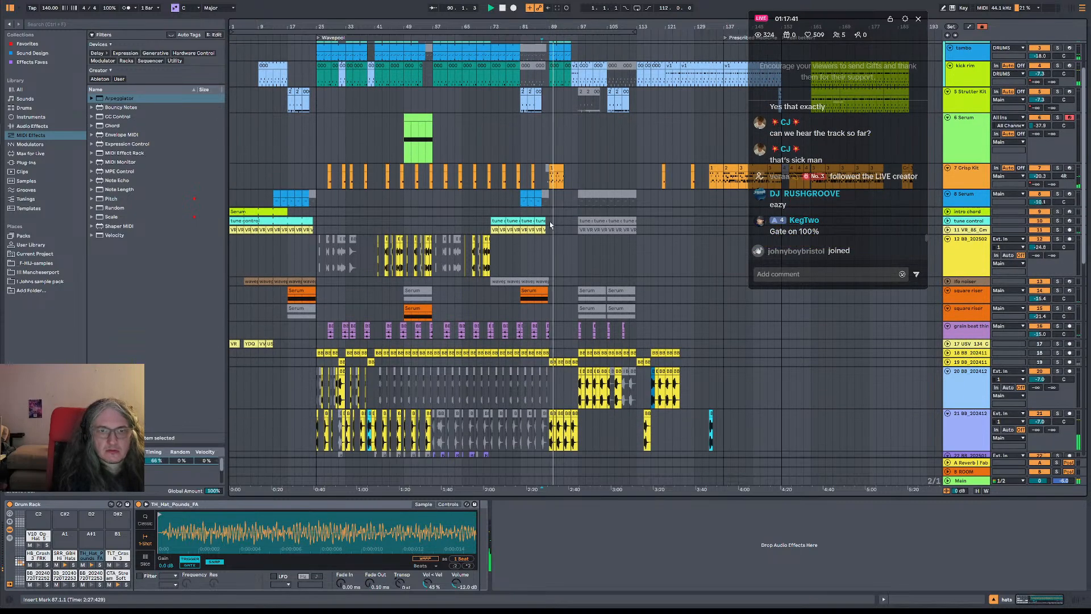
scroll(550, 224, "down", 5)
scroll(569, 95, "up", 8)
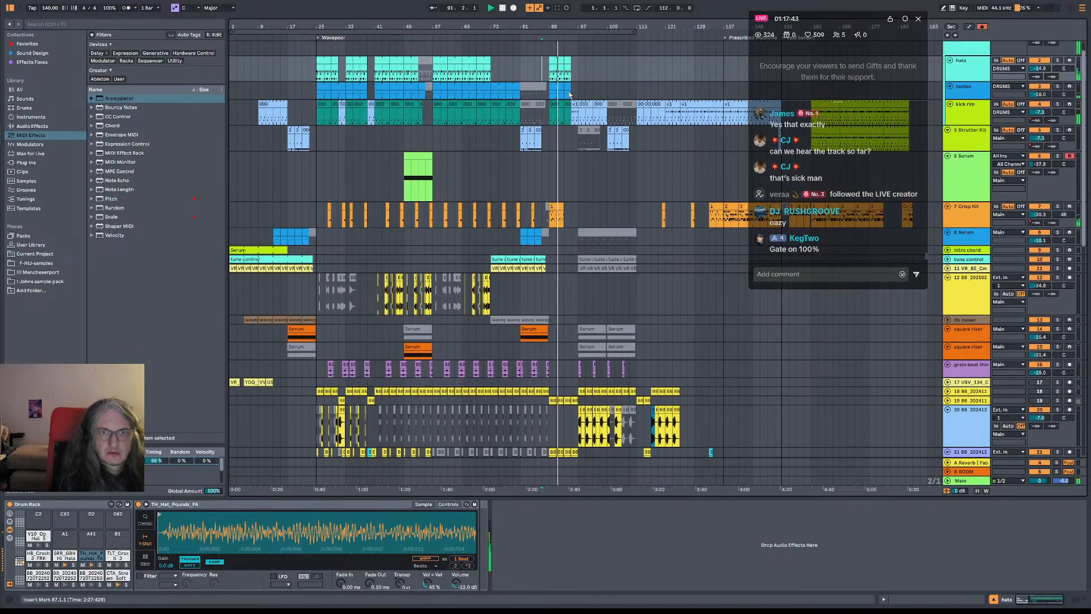
Delete the copied hats clips from bar 89 and duplicate the tambo and kick rim section of bars 89 to 97 at bar 97
left_click_drag(550, 70, 586, 72)
key("Delete")
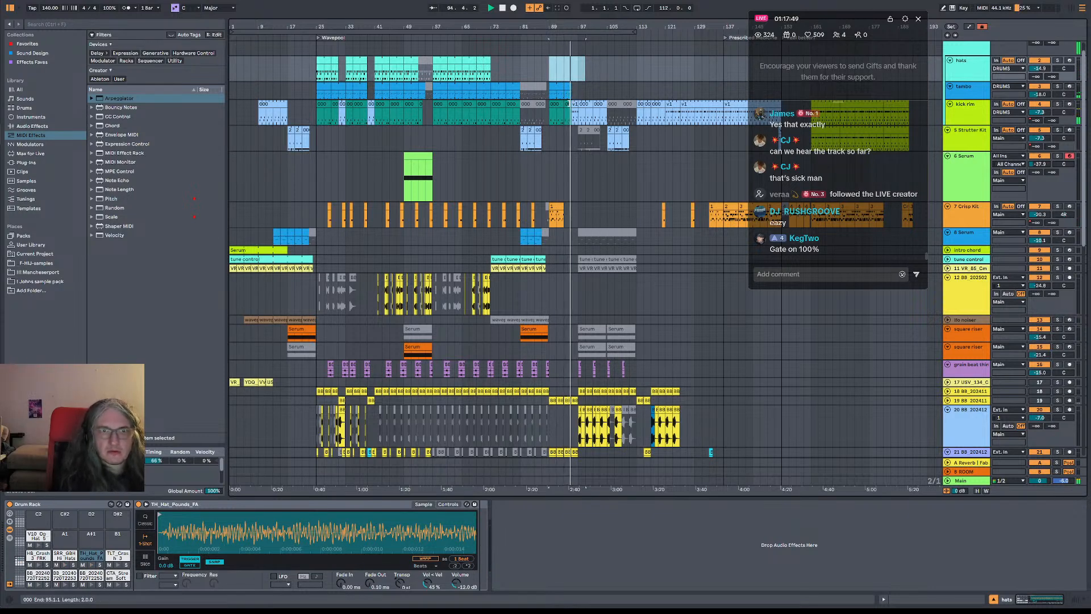
left_click(569, 95)
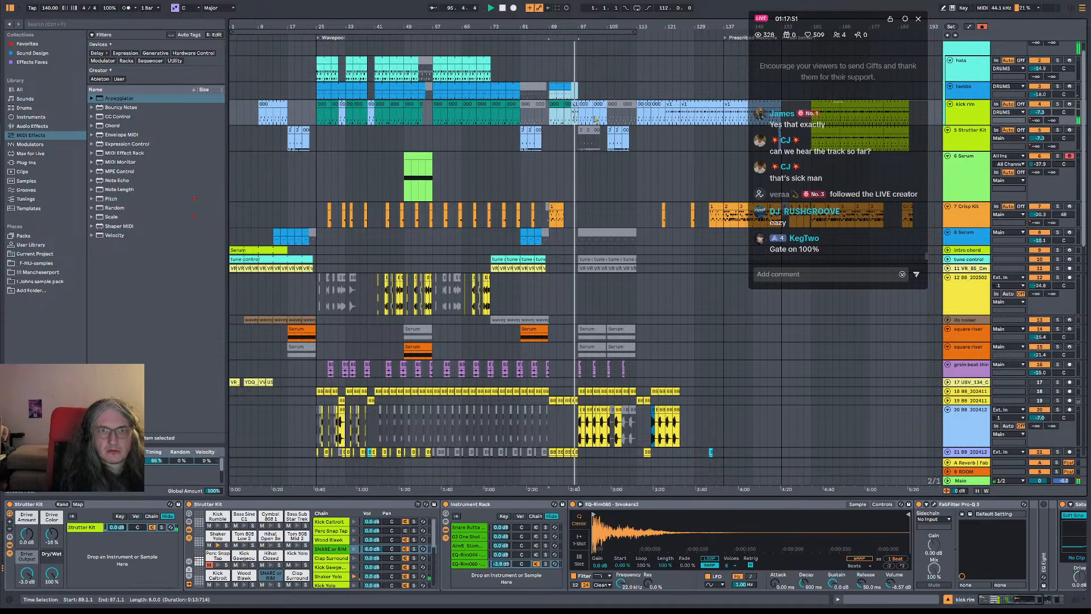
key("ctrl+d")
Examine the bass, Granulator and Serum tracks from bar 97 onwards during playback
scroll(625, 152, "down", 6)
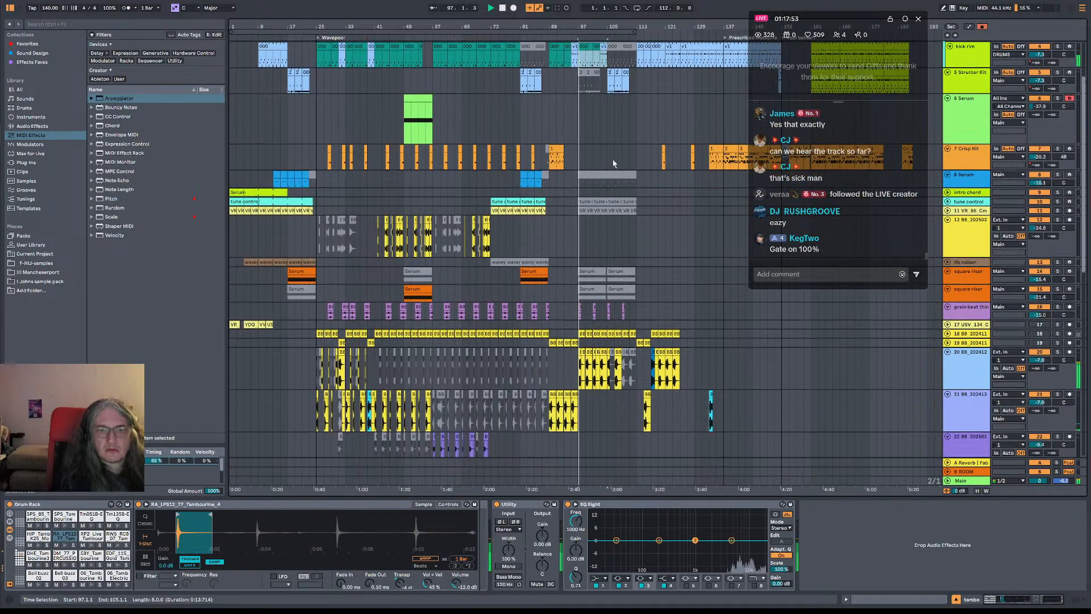
scroll(623, 186, "down", 8)
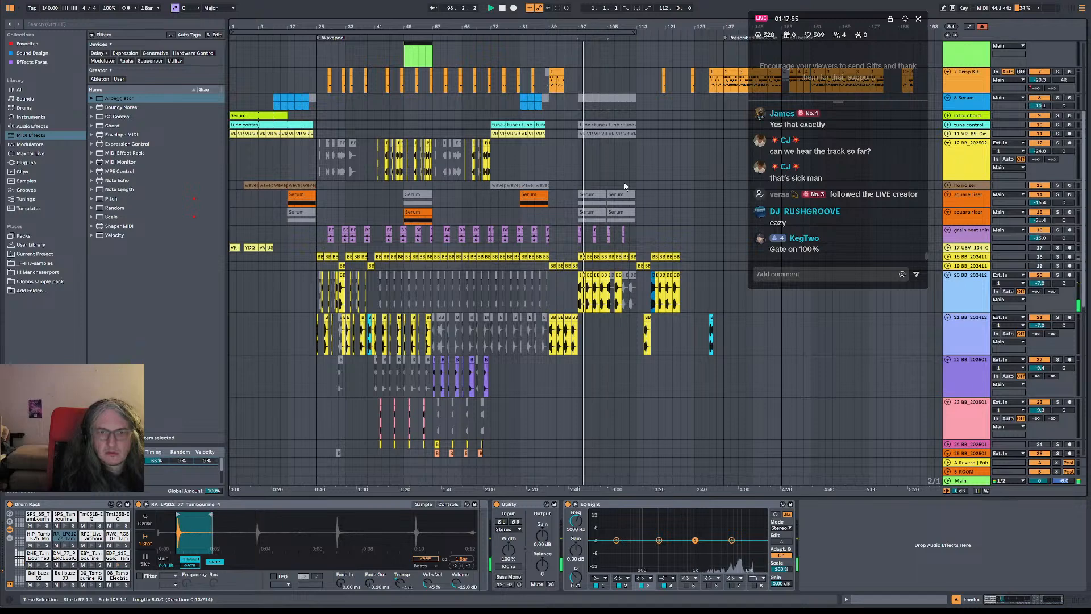
scroll(624, 186, "down", 2)
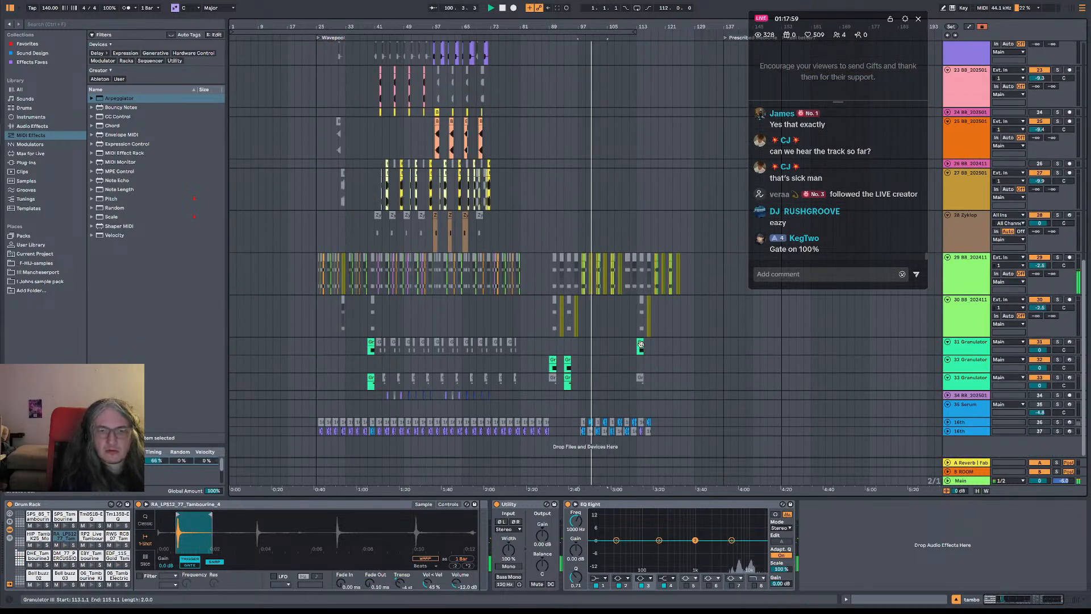
scroll(625, 284, "up", 7)
scroll(620, 246, "up", 3)
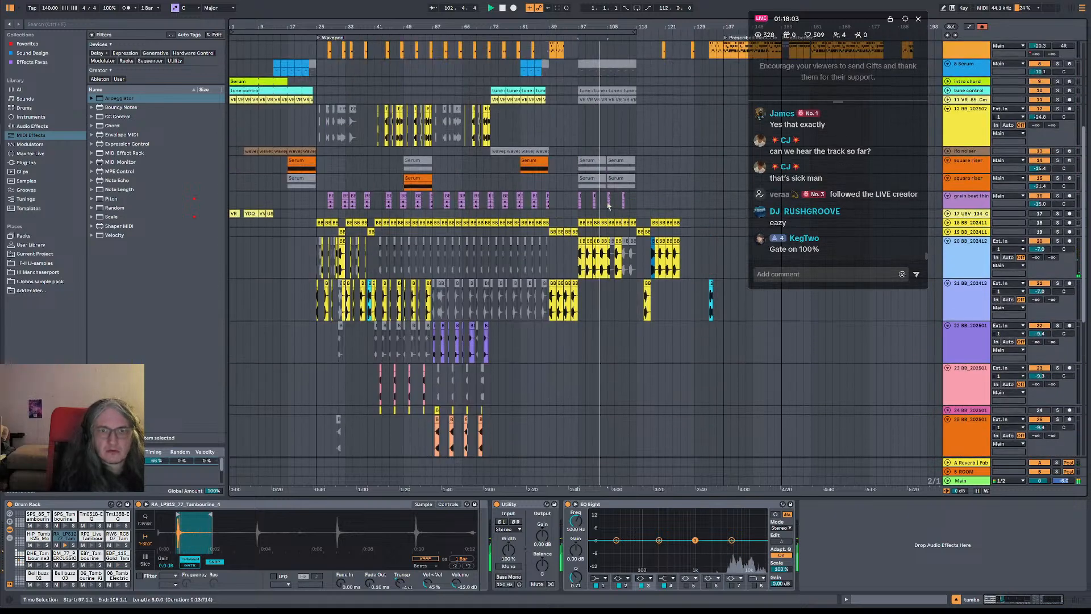
Audition the arrangement from bars 25 and 105, comparing the grain beat clips in both sections
left_click(318, 184)
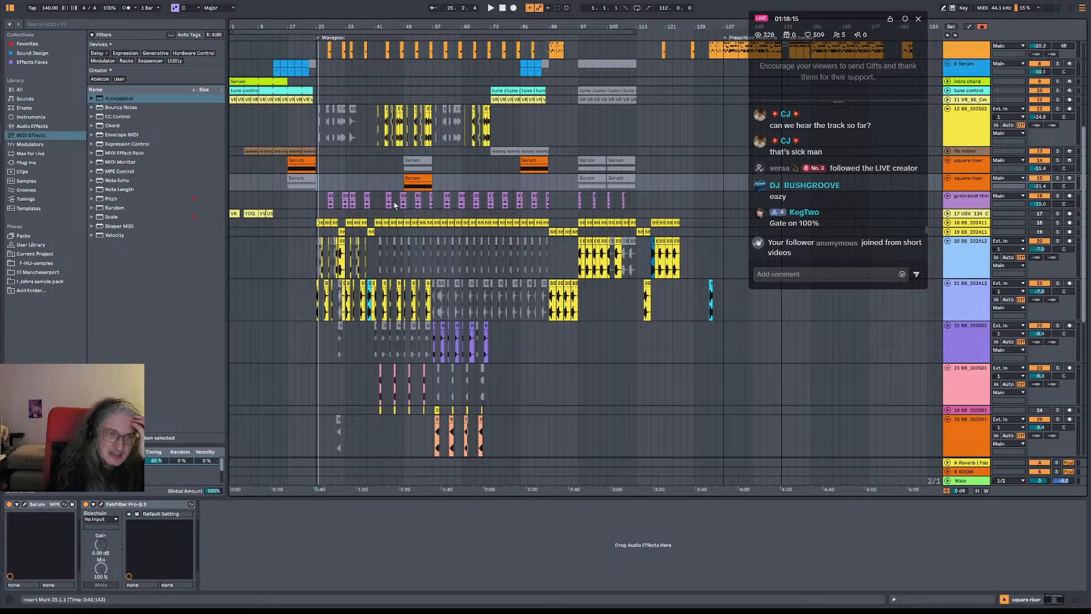
left_click(316, 203)
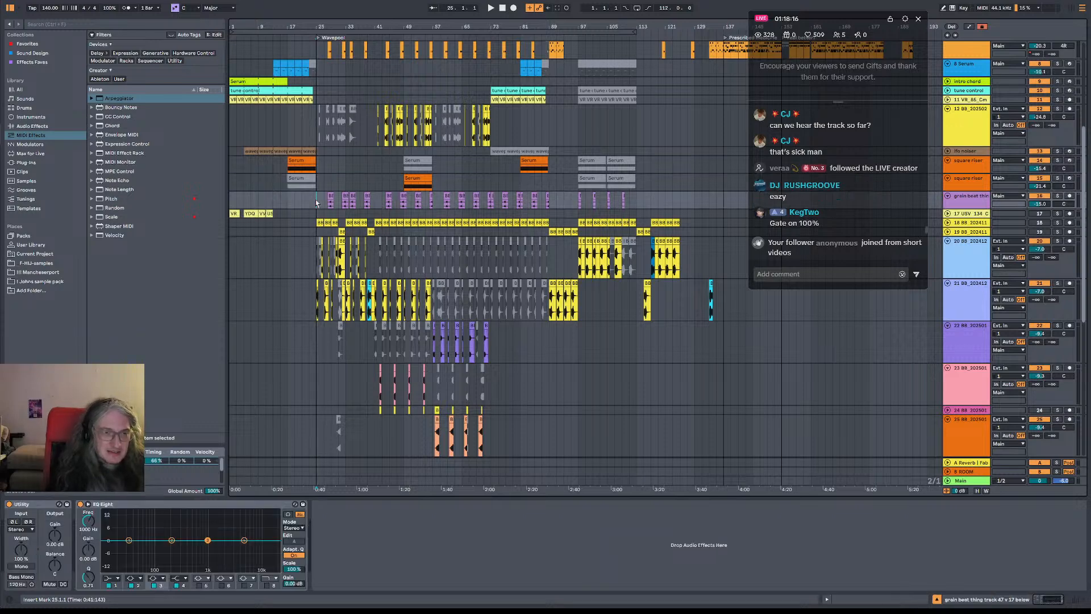
left_click(607, 202)
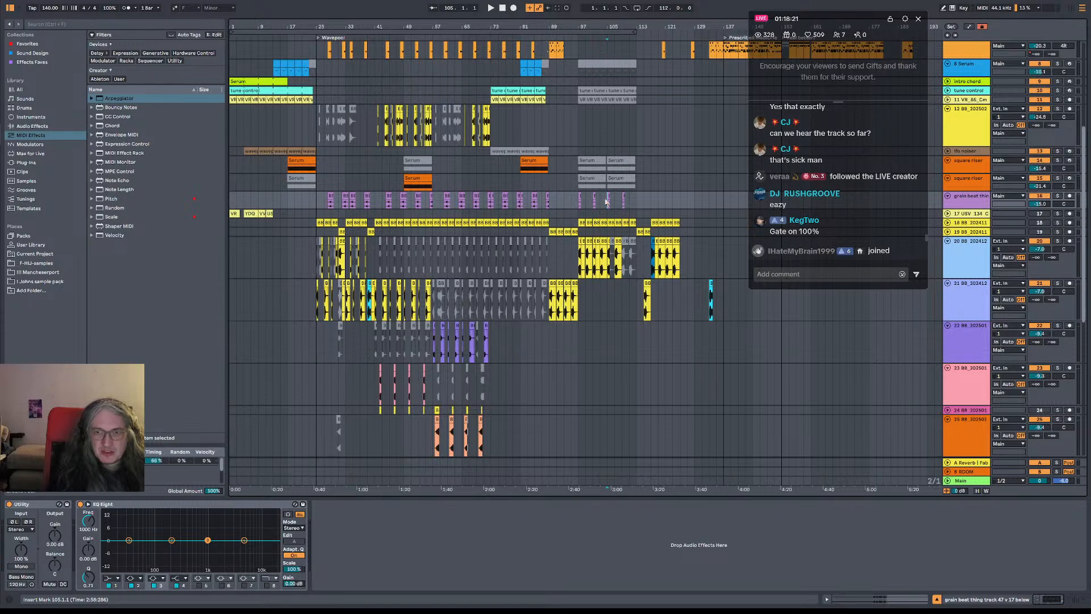
key("space")
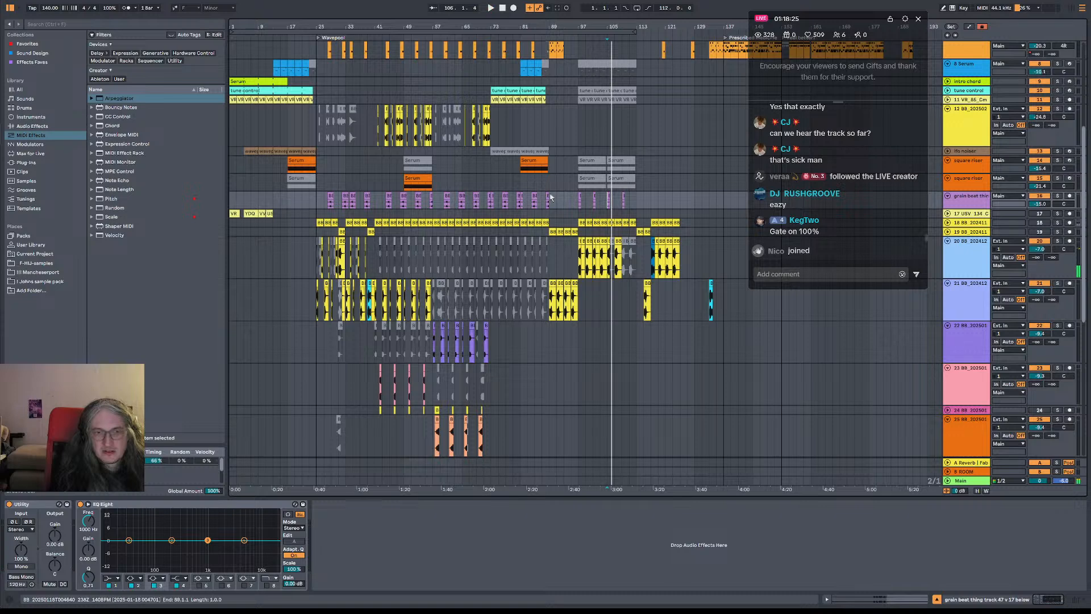
left_click(316, 202)
key("space")
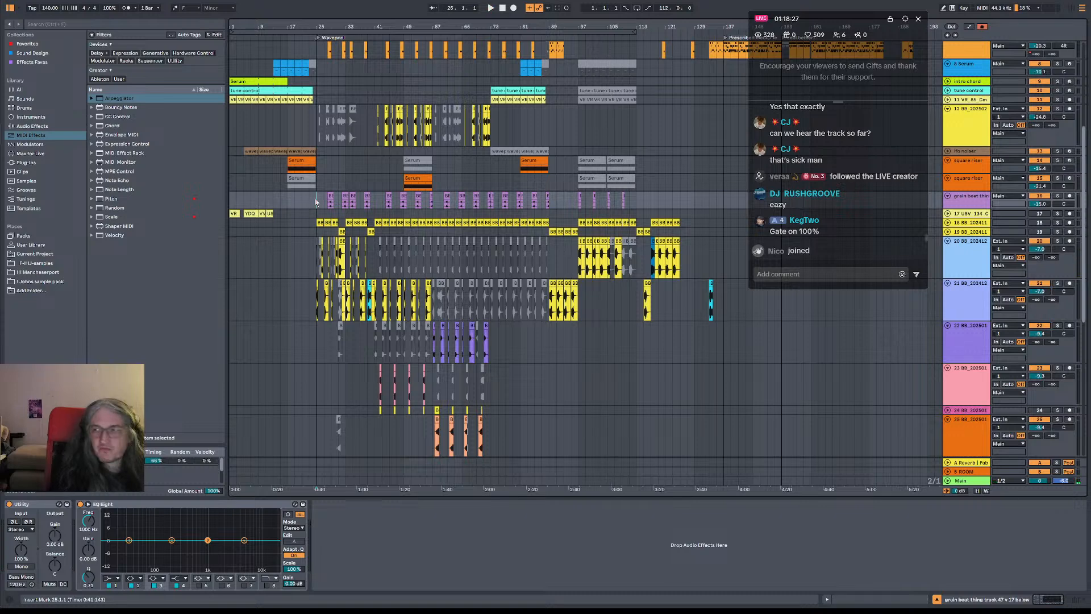
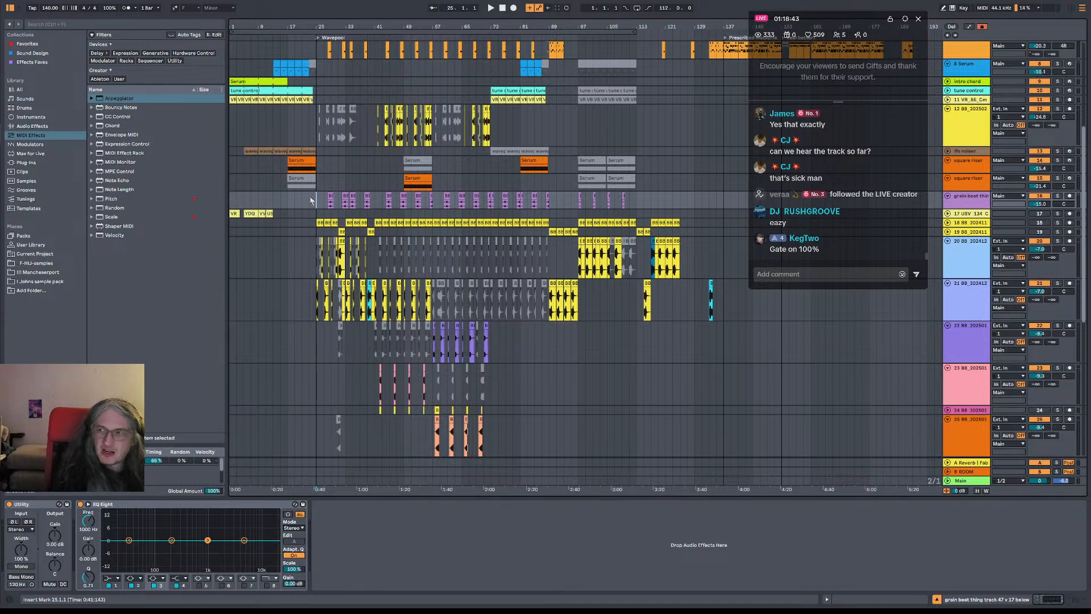
Audition the arrangement from bars 25 and 87, comparing the two sections while it plays
key("space")
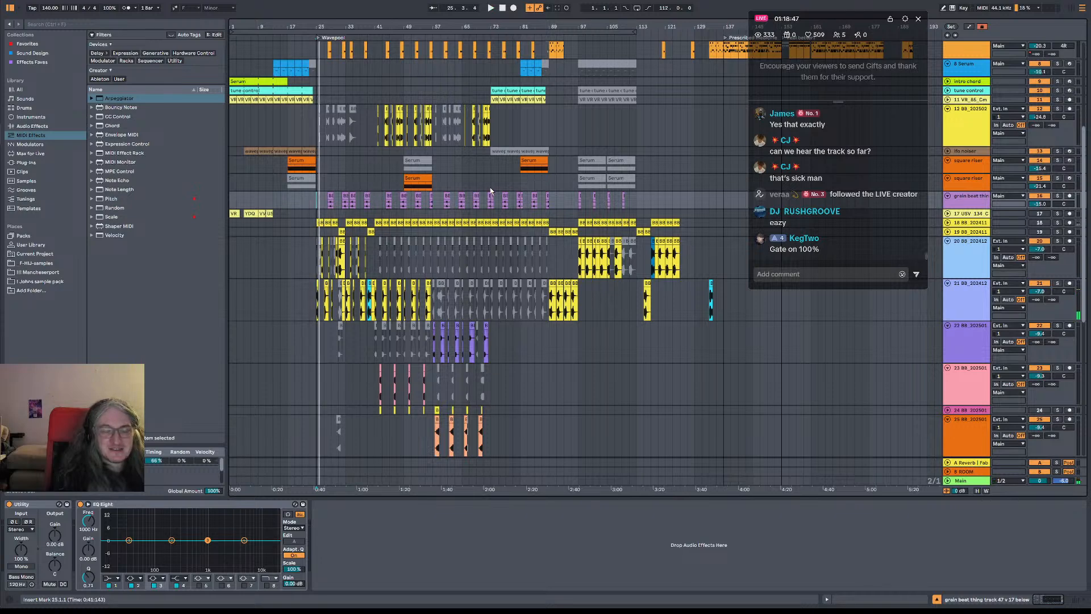
left_click(542, 184)
key("space")
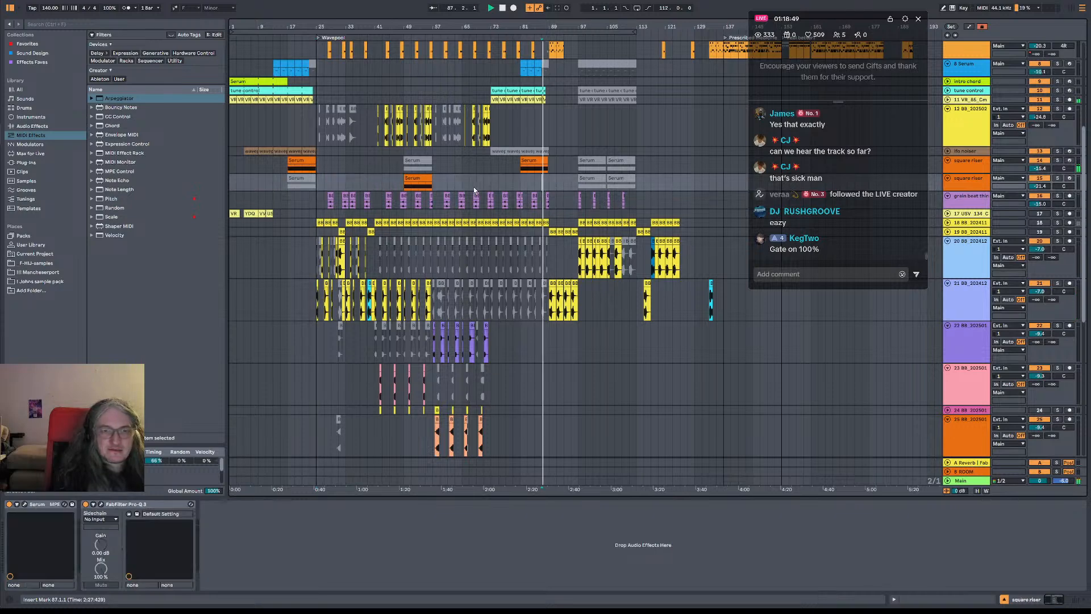
left_click(318, 187)
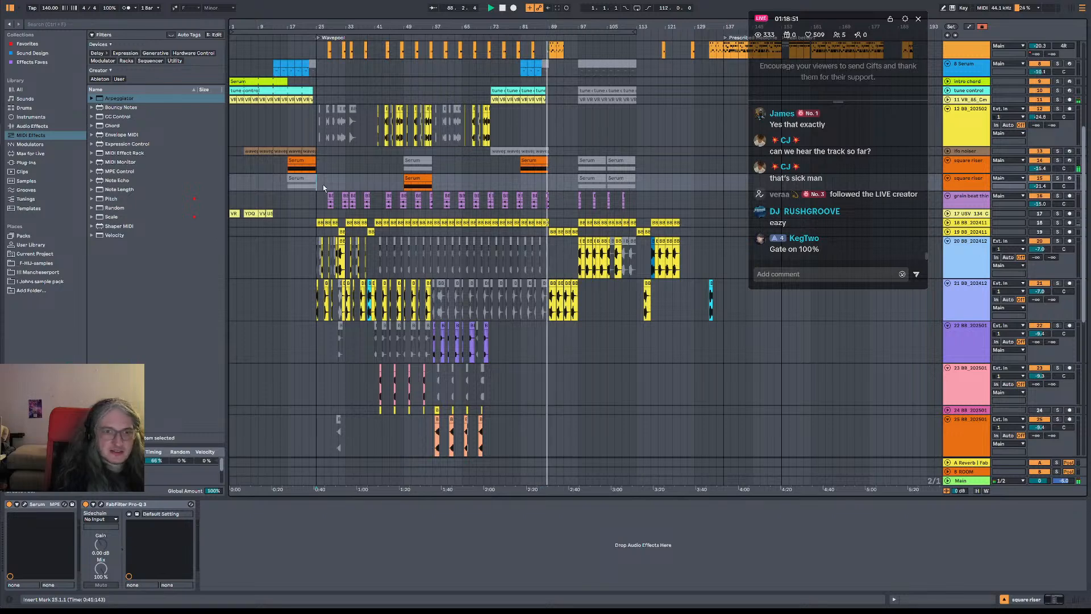
key("space")
key("space")
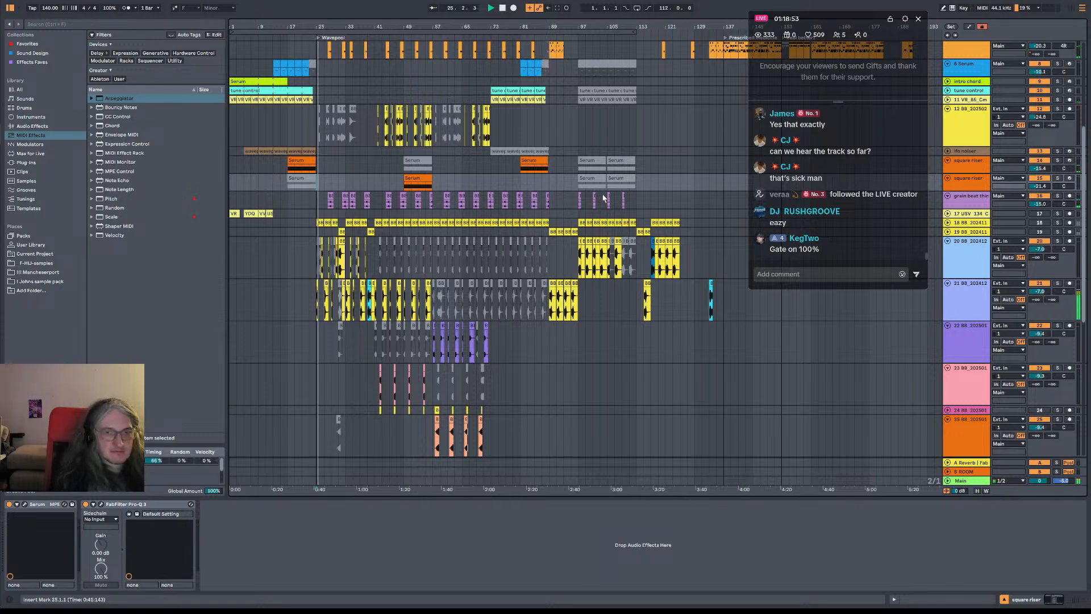
scroll(567, 169, "up", 3)
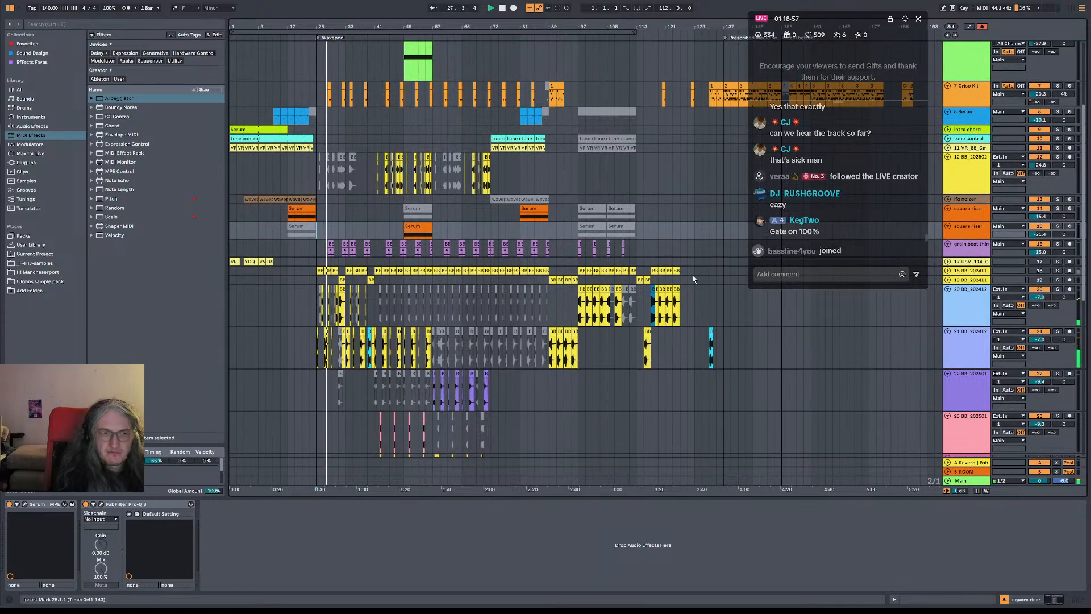
key("space")
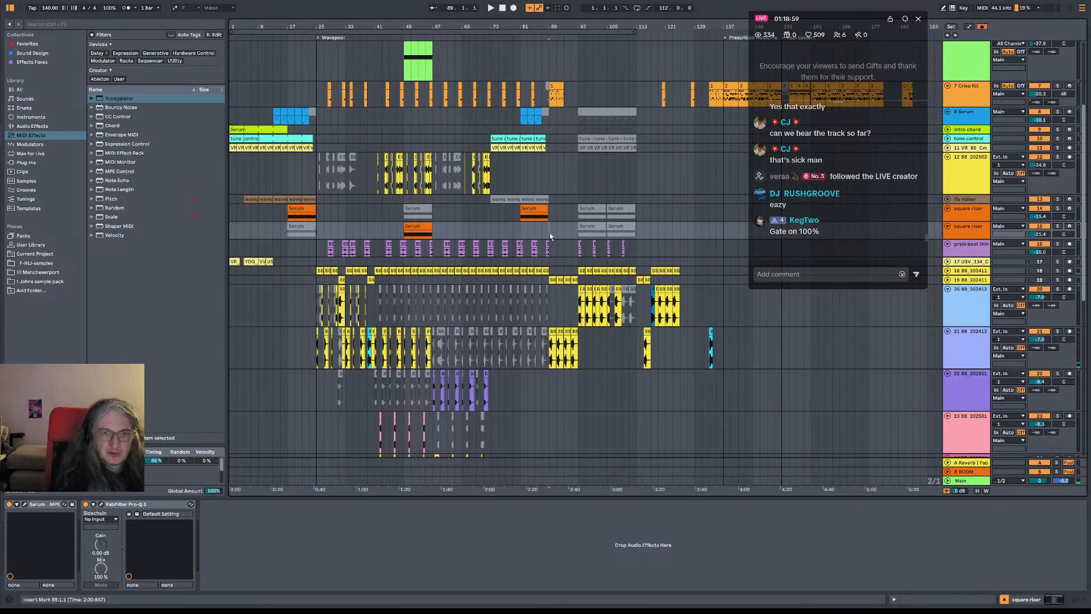
Duplicate the time from bar 25 to bar 89 across all tracks, placing the 64-bar copy at bar 89
left_click_drag(549, 235, 316, 237)
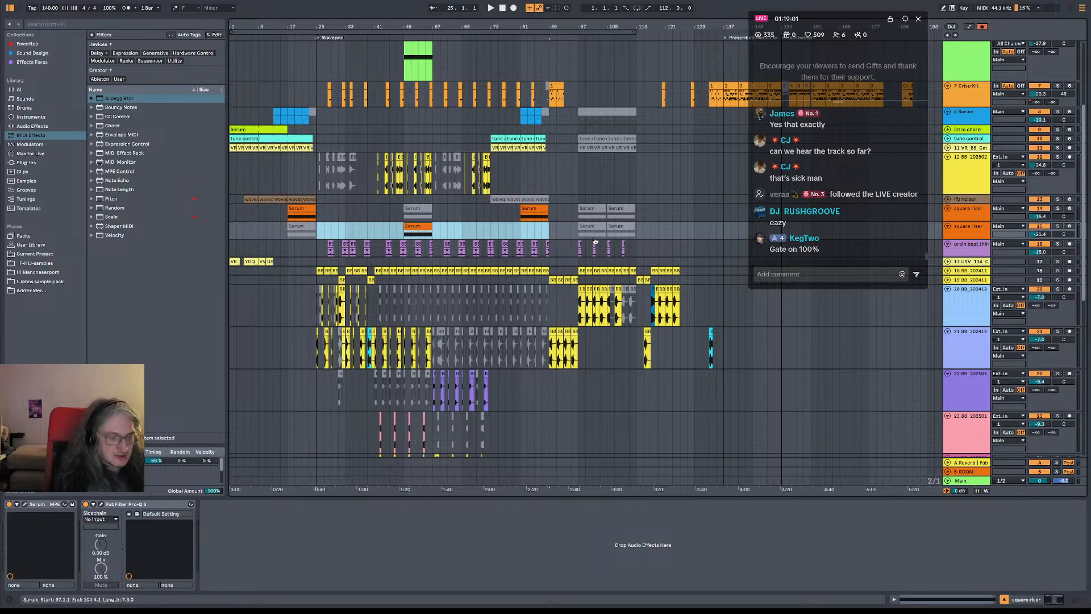
key("ctrl+d")
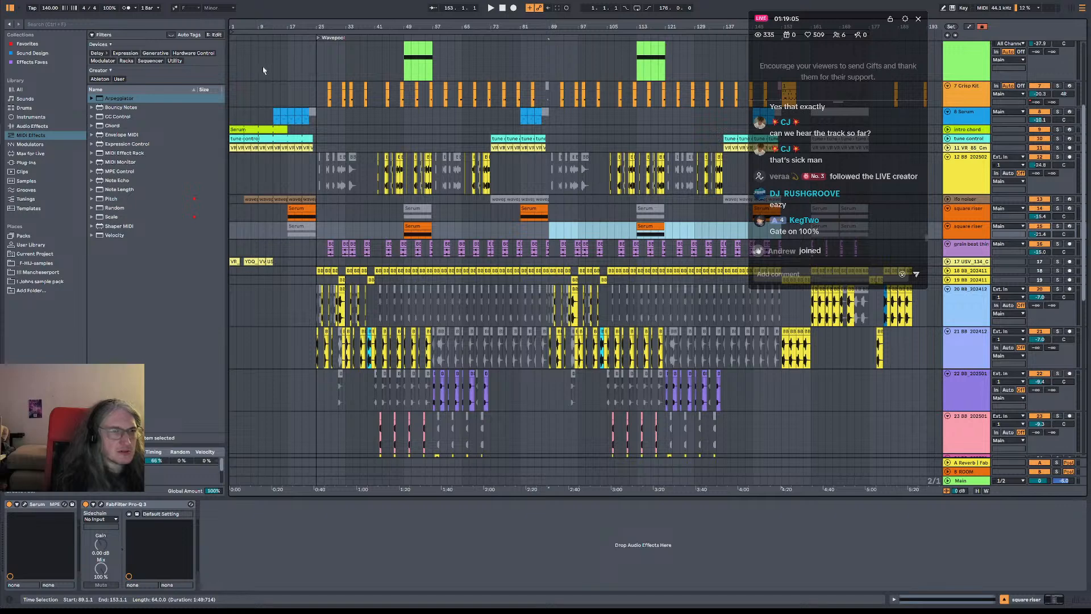
scroll(275, 69, "down", 1)
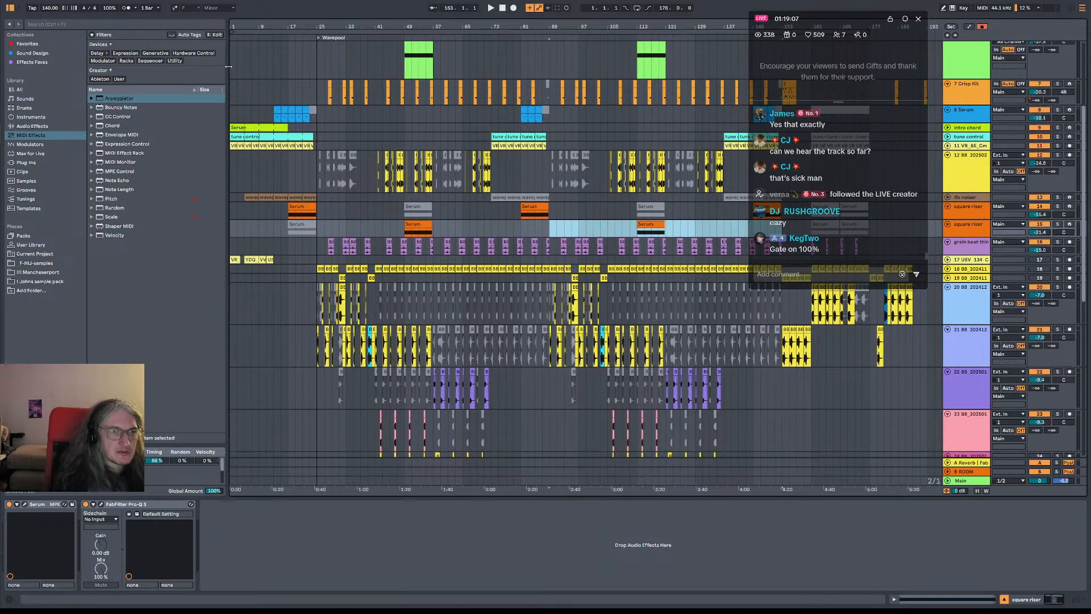
Insert eight bars of silence at the start of the arrangement, shifting all tracks and the Wavepool locator back
left_click_drag(231, 67, 257, 68)
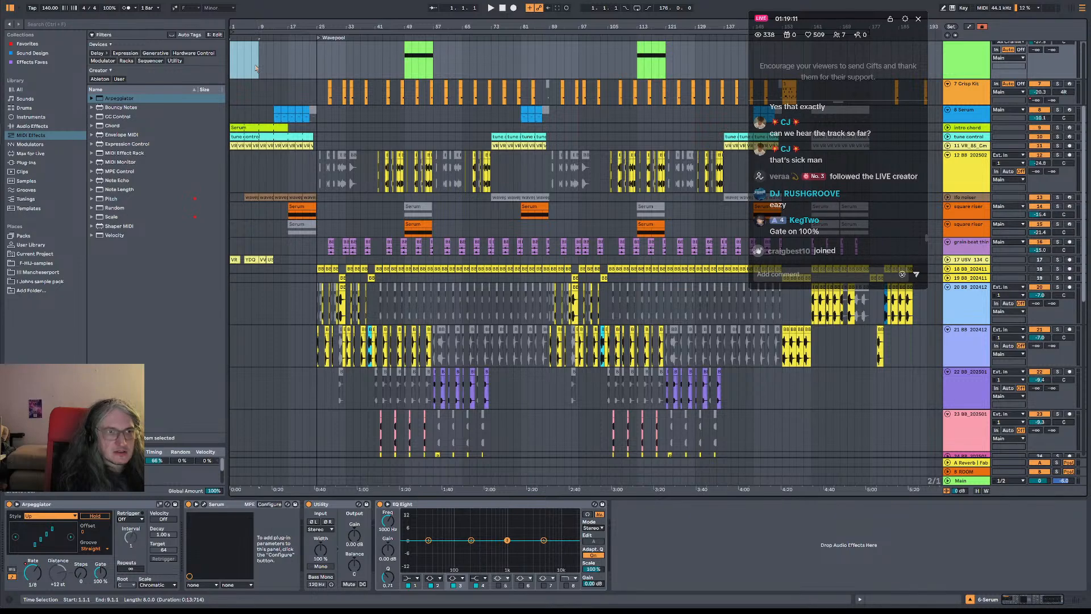
key("Return")
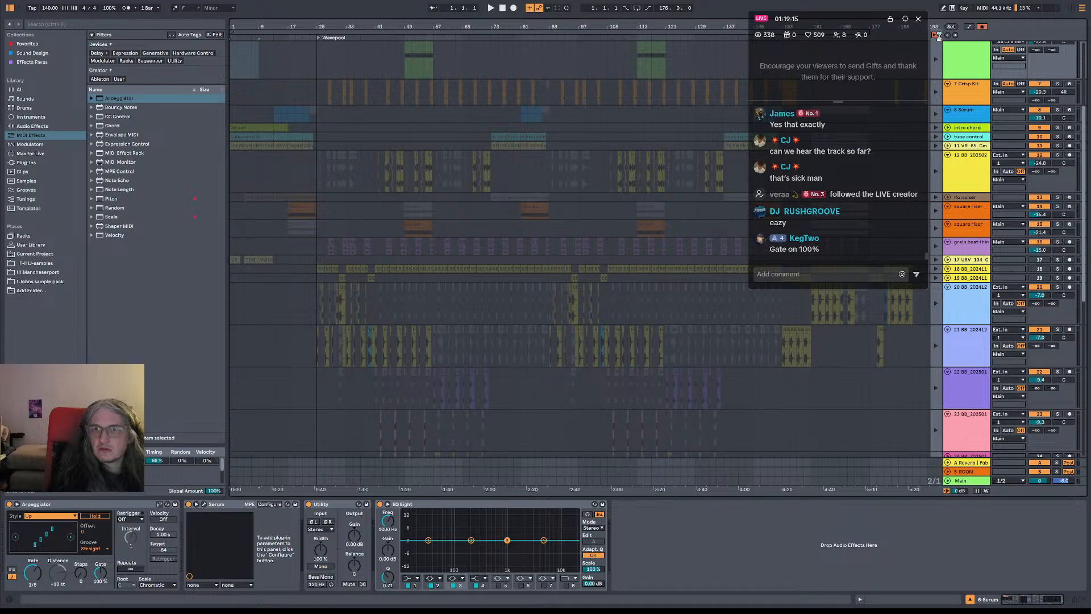
left_click(936, 35)
left_click_drag(233, 69, 257, 72)
key("ctrl+i")
Delete the empty MIDI clip at bar 9 on the 6 Serum track and start playback from bar 17
left_click(268, 57)
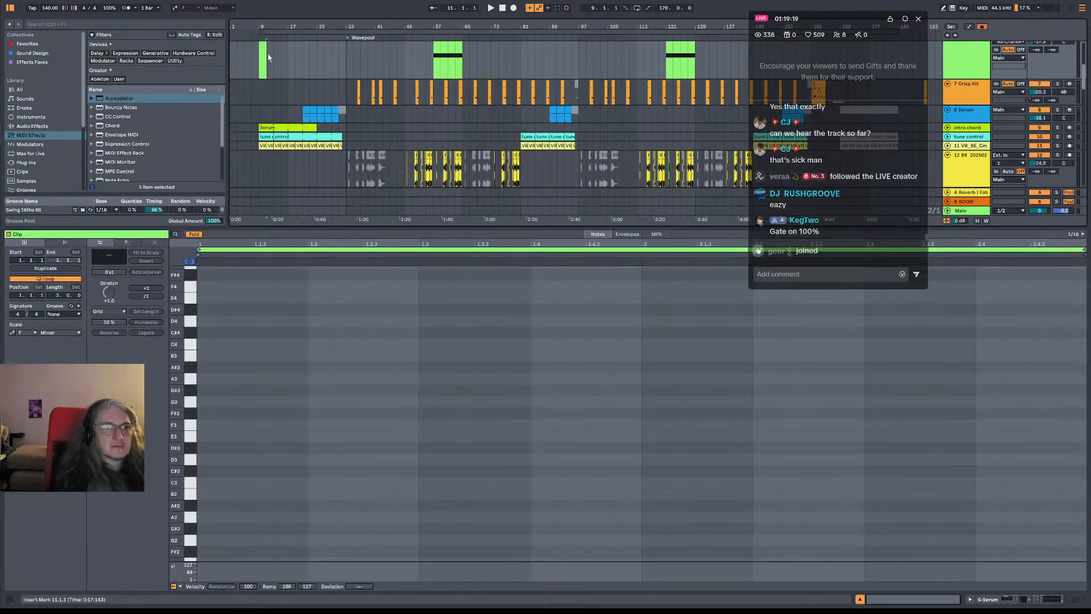
scroll(260, 50, "up", 3)
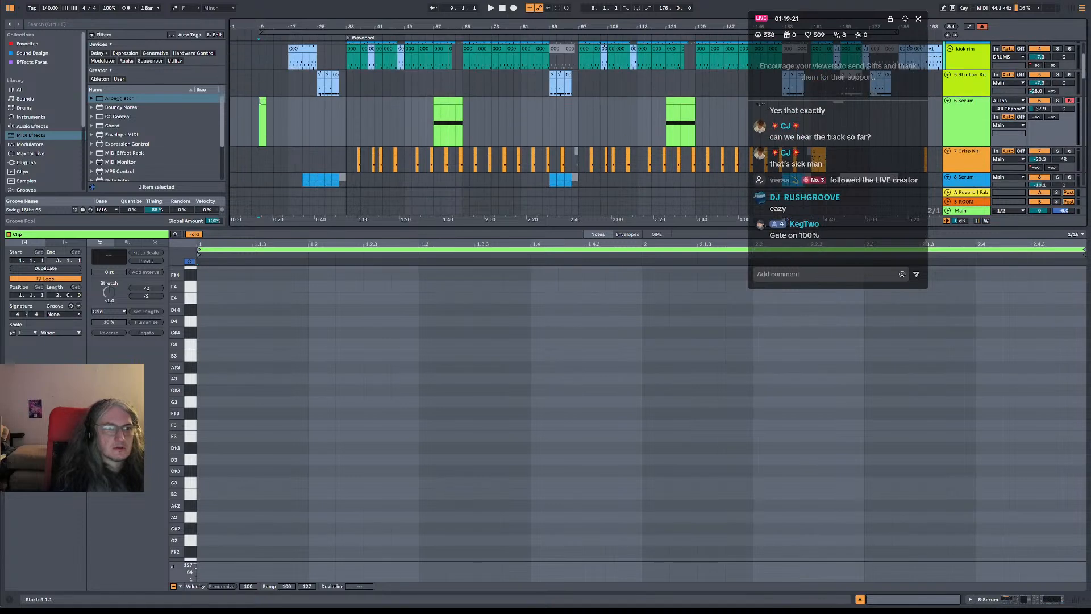
left_click(262, 104)
left_click(295, 121)
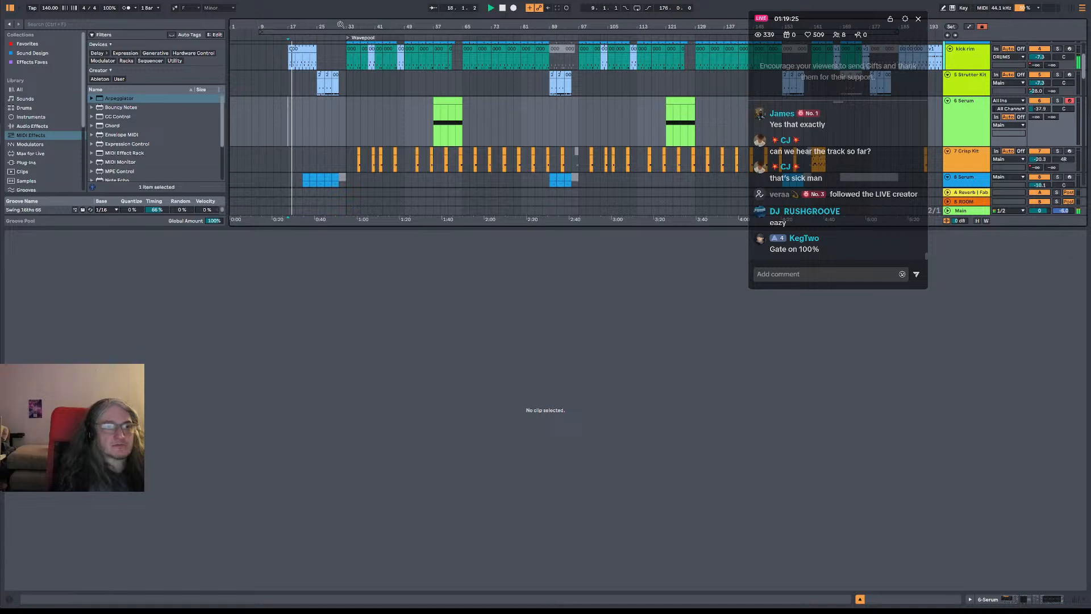
Copy the first eight bars of the intro chord clip at bar 9 to bar 81 on the same track
left_click_drag(364, 27, 363, 14)
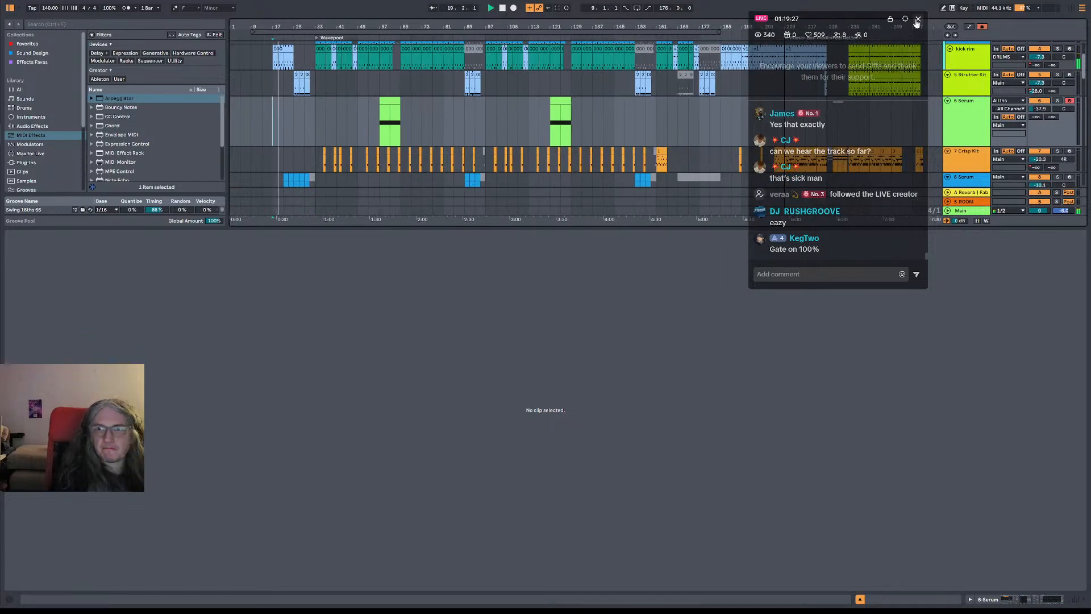
scroll(672, 173, "up", 3)
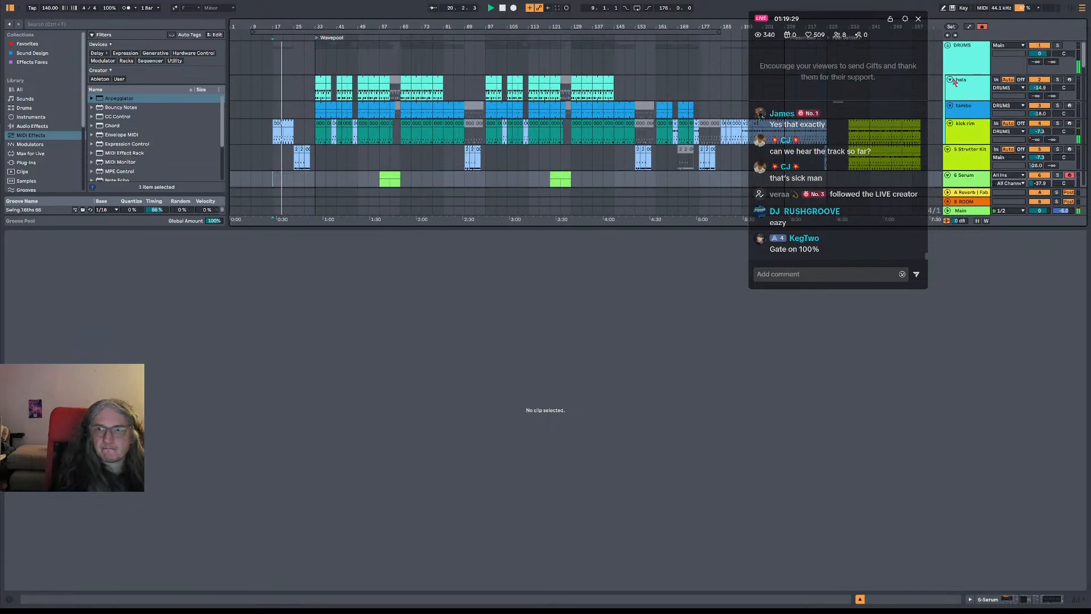
double_click(983, 66)
scroll(533, 131, "down", 2)
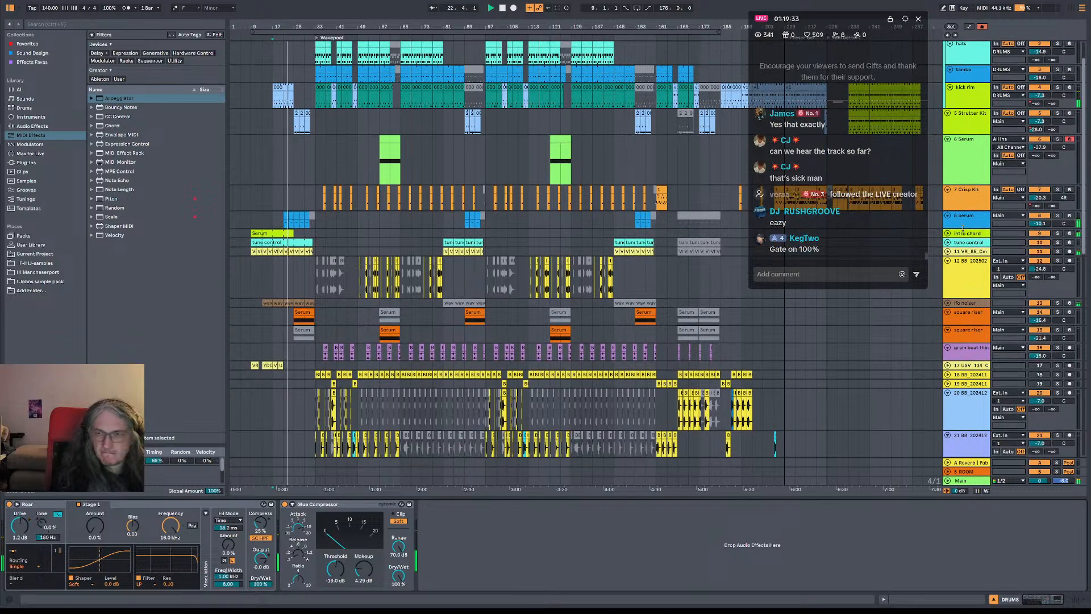
left_click(258, 232)
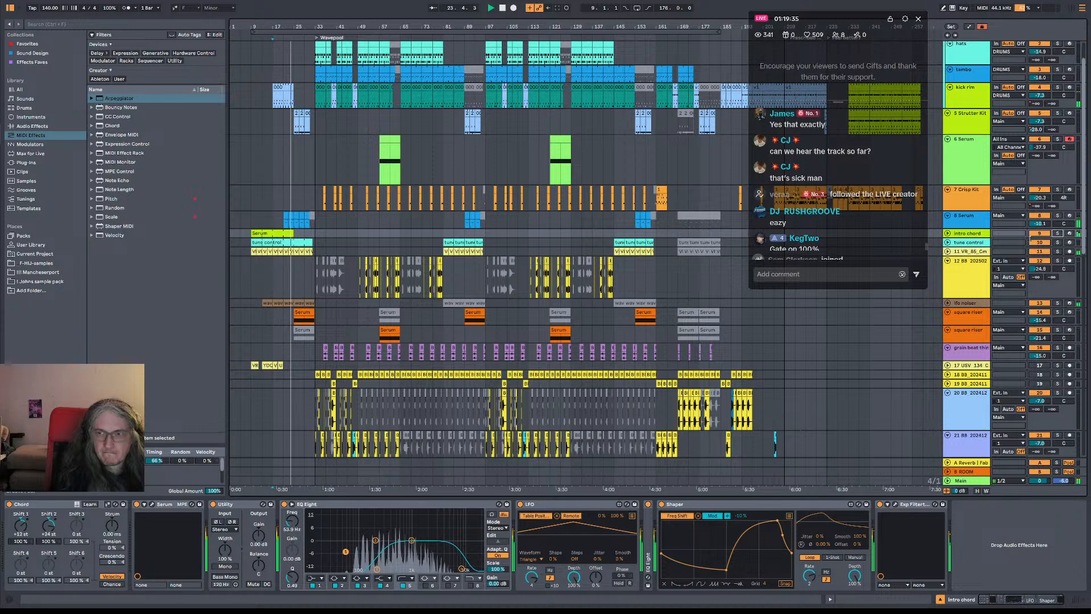
left_click_drag(259, 232, 442, 238)
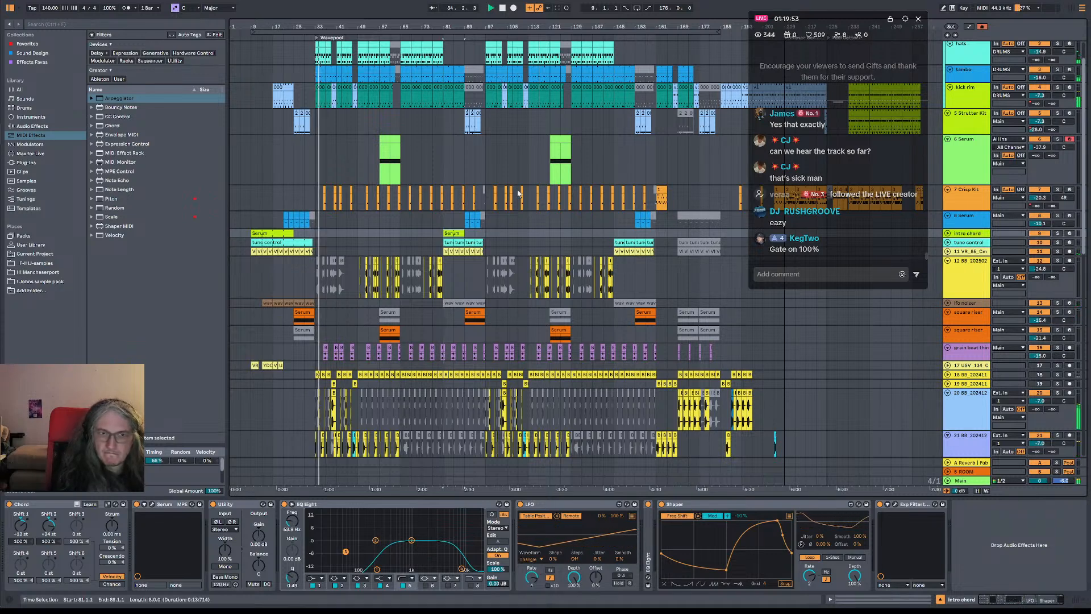
Play the arrangement from bars 81 and 73 to check the transition into the copied intro chord
left_click(443, 162)
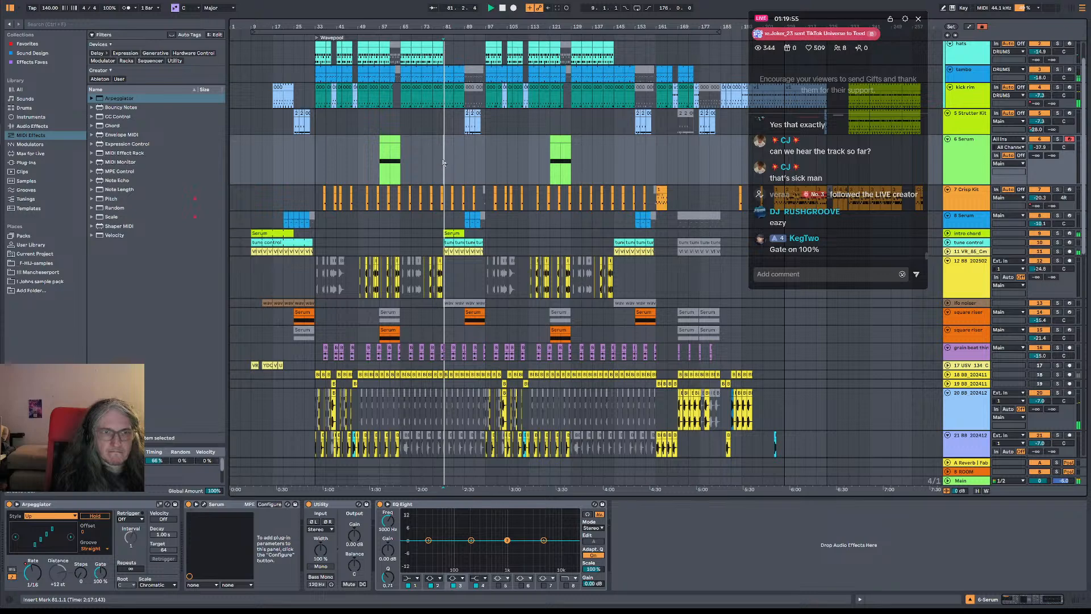
left_click(429, 172)
scroll(432, 170, "down", 2)
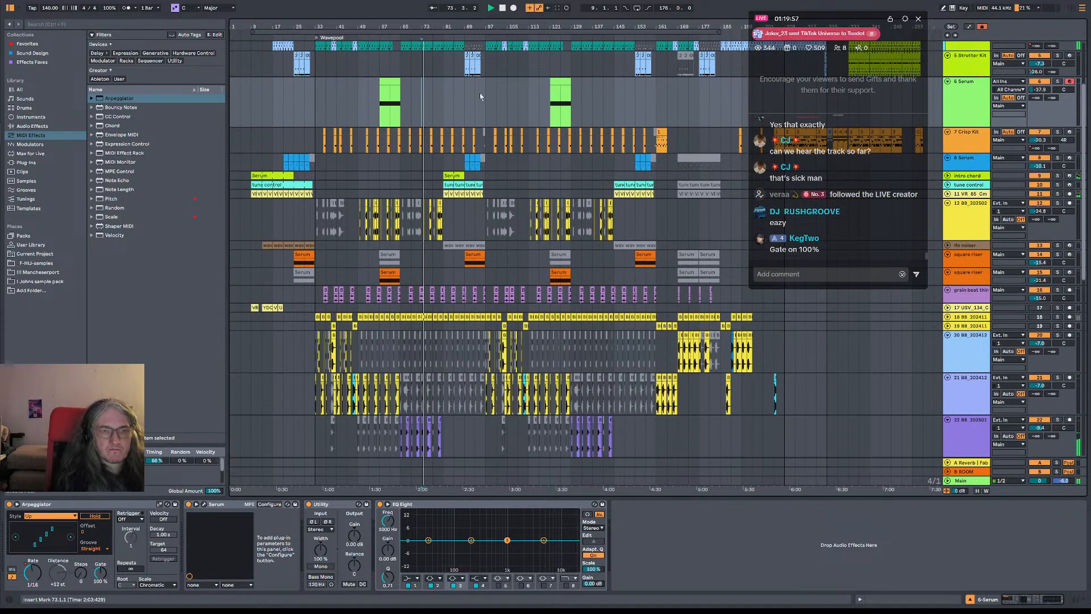
left_click_drag(413, 29, 402, 44)
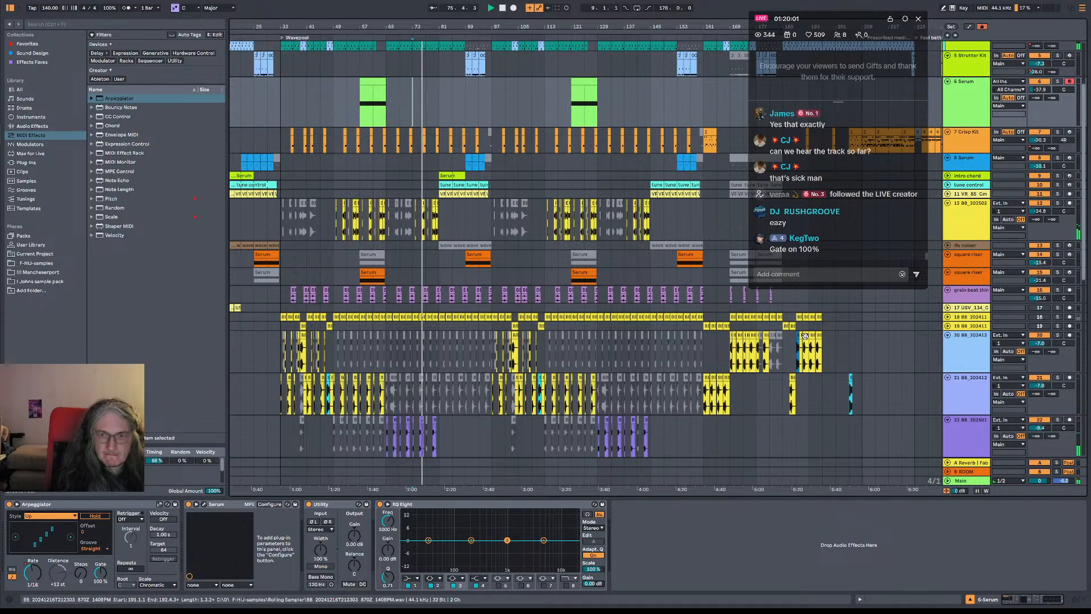
Copy the clips of bars 161 to 169 on track 30 and the three Granulator tracks to bar 81
scroll(782, 416, "down", 9)
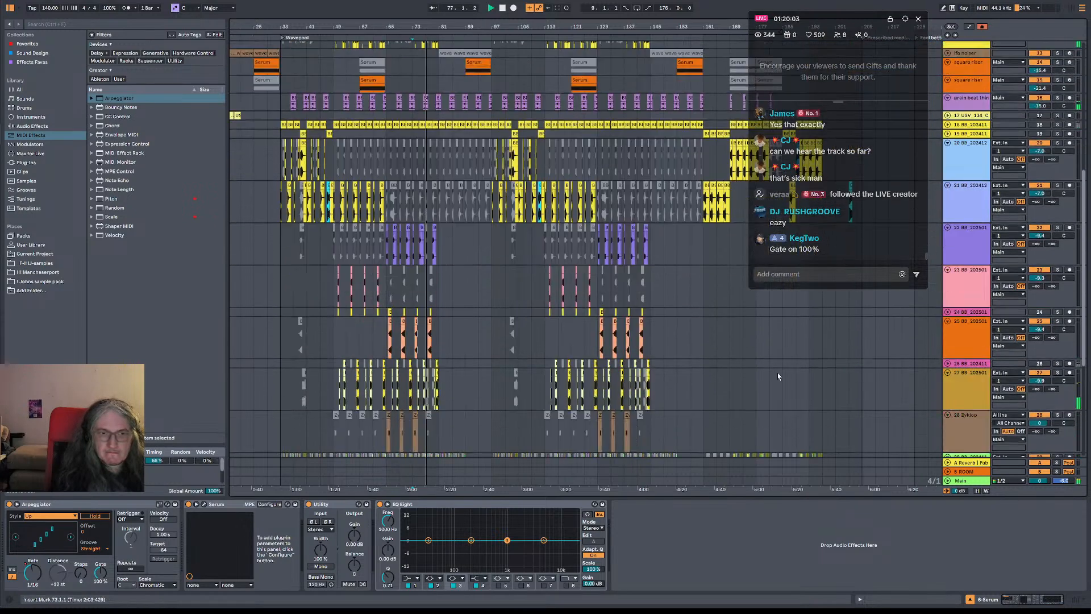
scroll(779, 409, "down", 4)
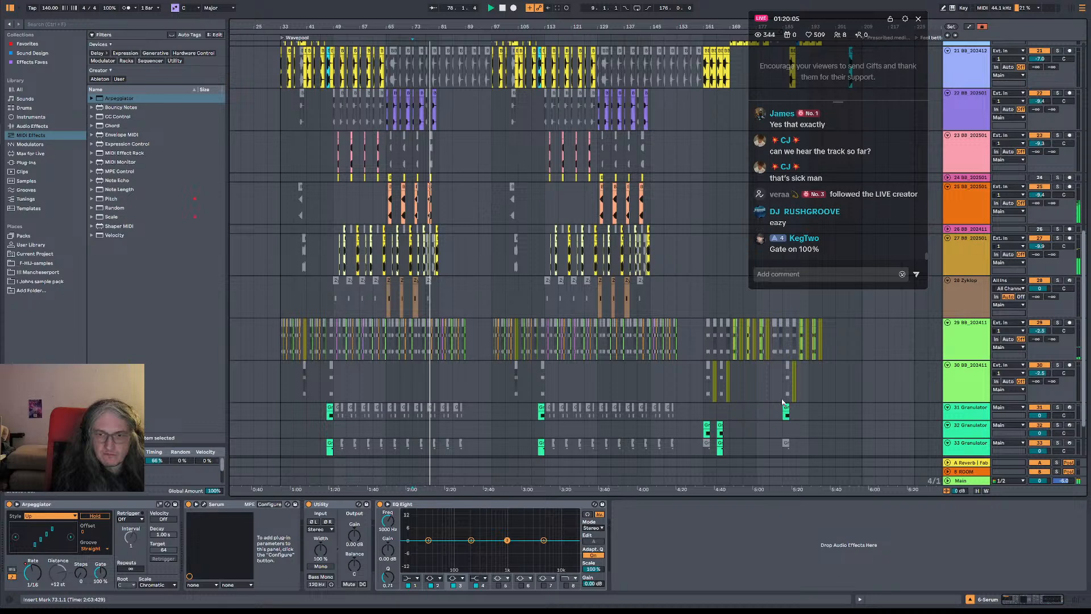
left_click_drag(703, 341, 735, 405)
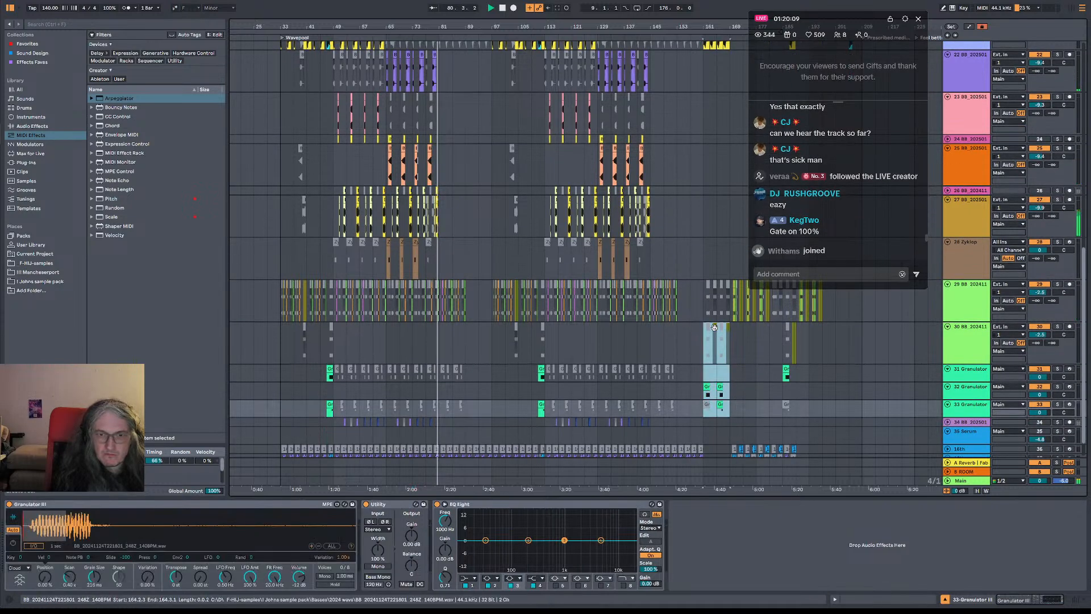
left_click_drag(713, 328, 453, 342)
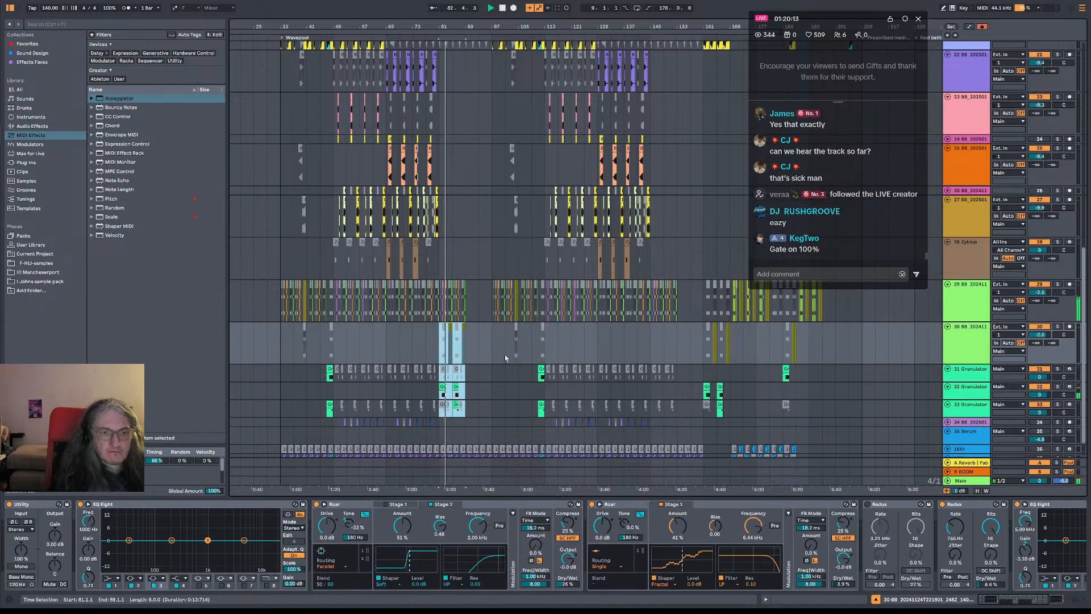
Review the bass and grain beat tracks around bars 81 to 97 during playback, selecting bar 96 on the grain beat track
scroll(503, 346, "up", 10)
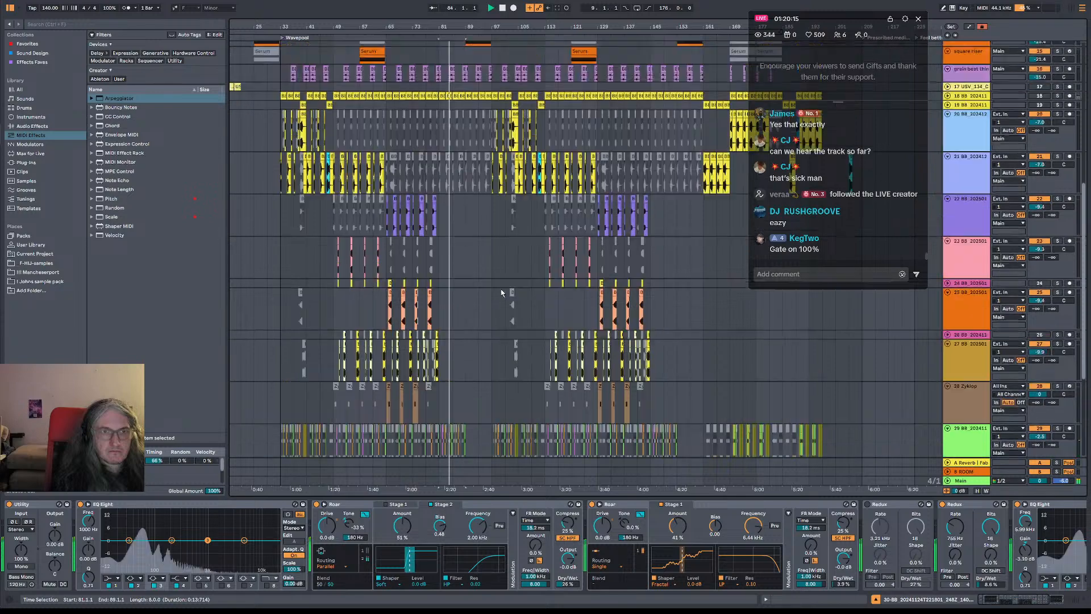
scroll(492, 295, "down", 1)
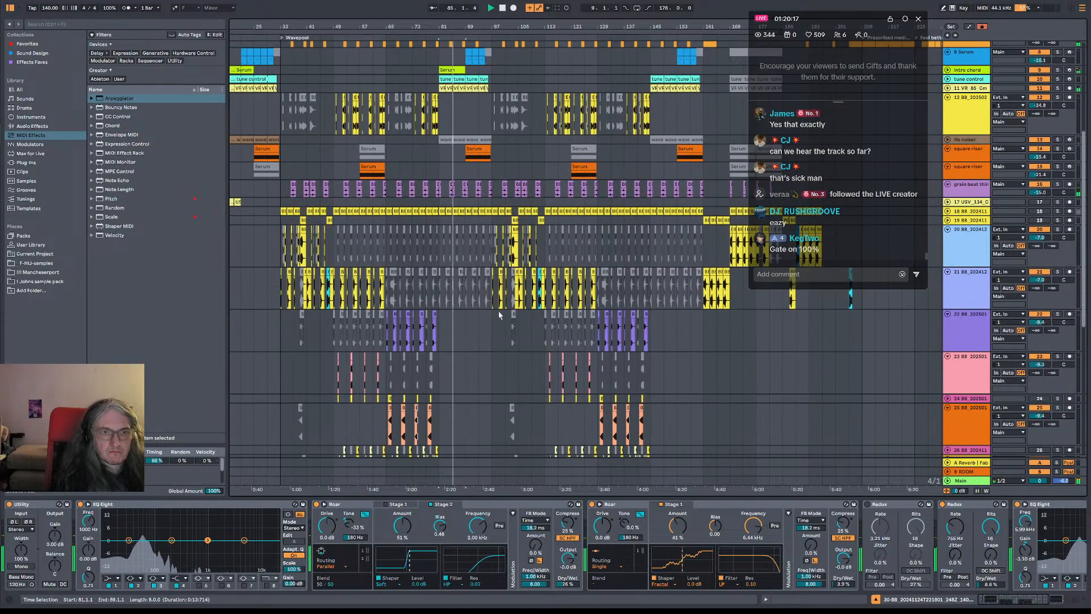
scroll(499, 312, "down", 1)
scroll(480, 239, "up", 2)
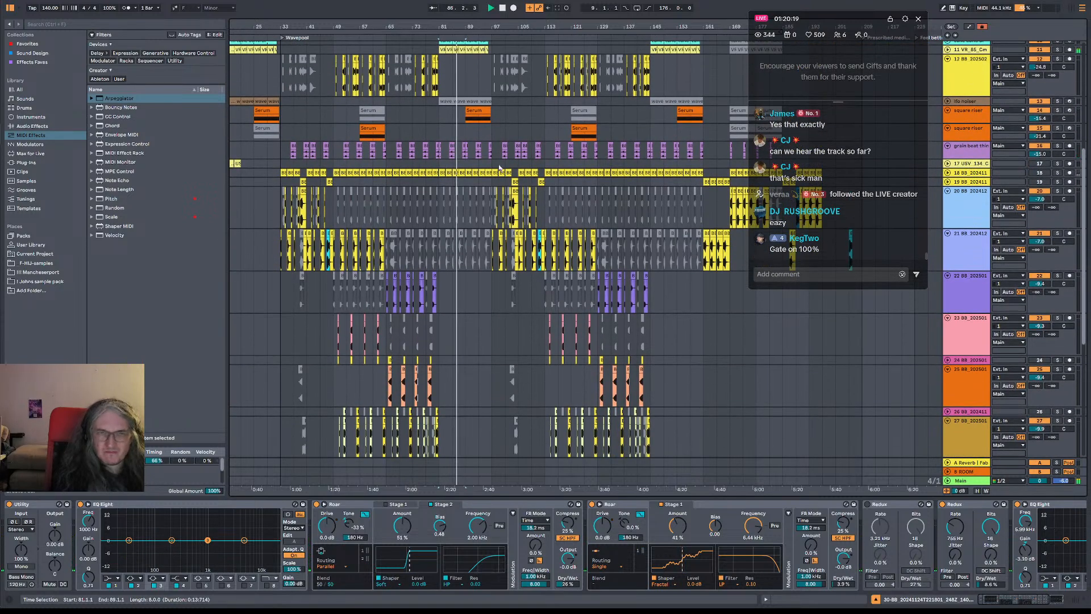
left_click(490, 146)
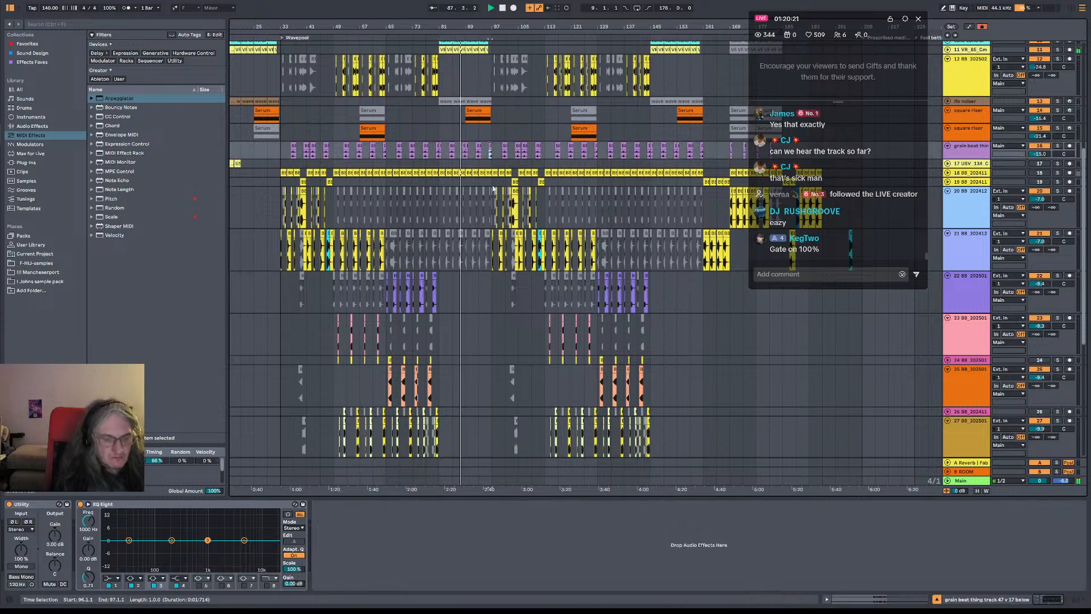
scroll(466, 301, "down", 6)
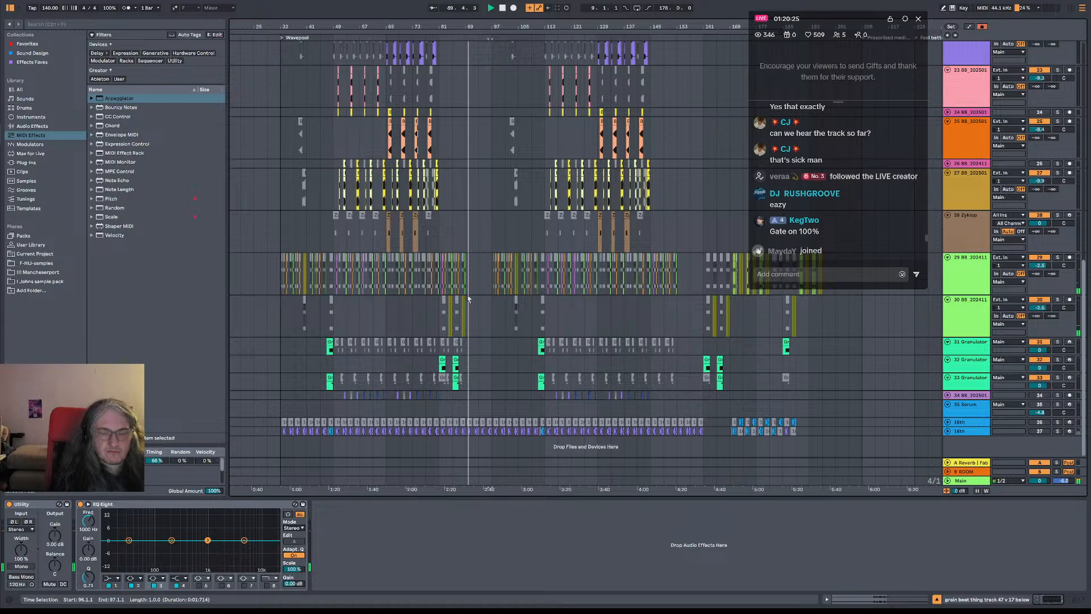
Undo the clip copy at bar 81 and try to delete the time of bars 161 to 169 from the arrangement
left_click(469, 298)
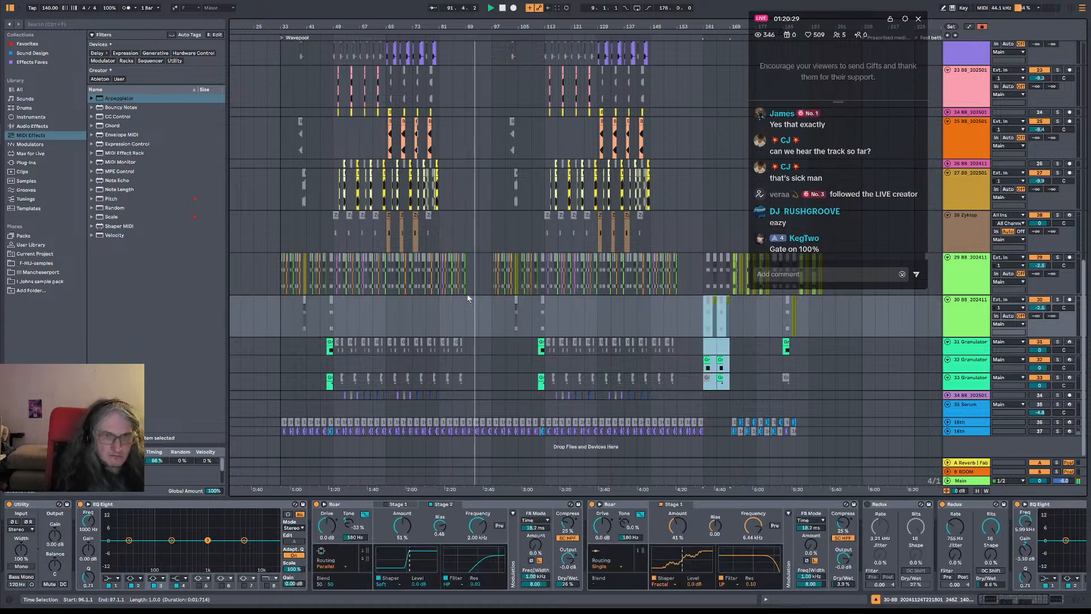
key("ctrl+shift+Delete")
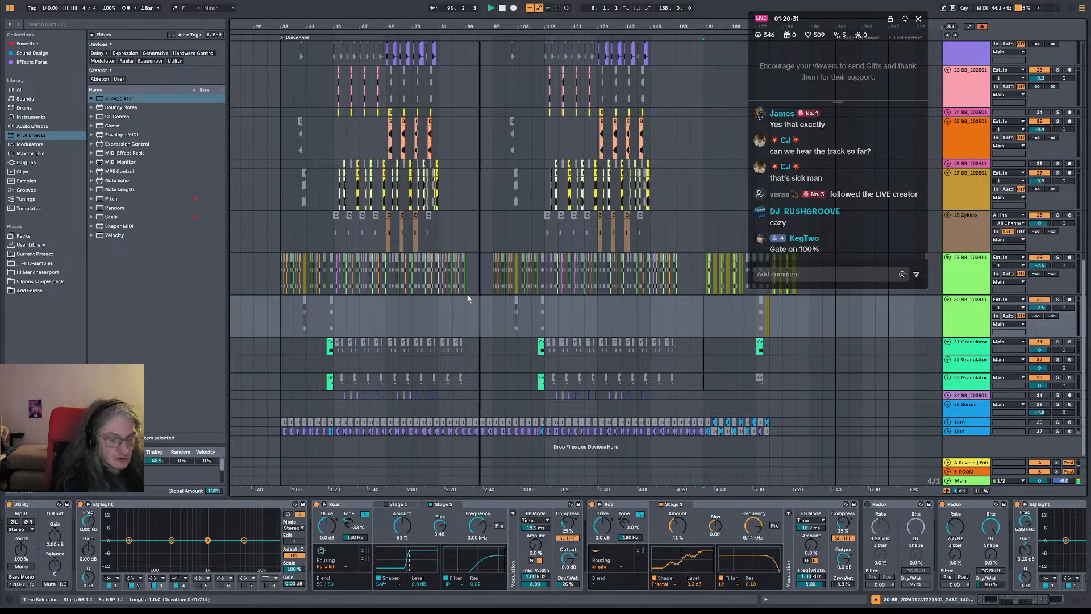
key("ctrl+z")
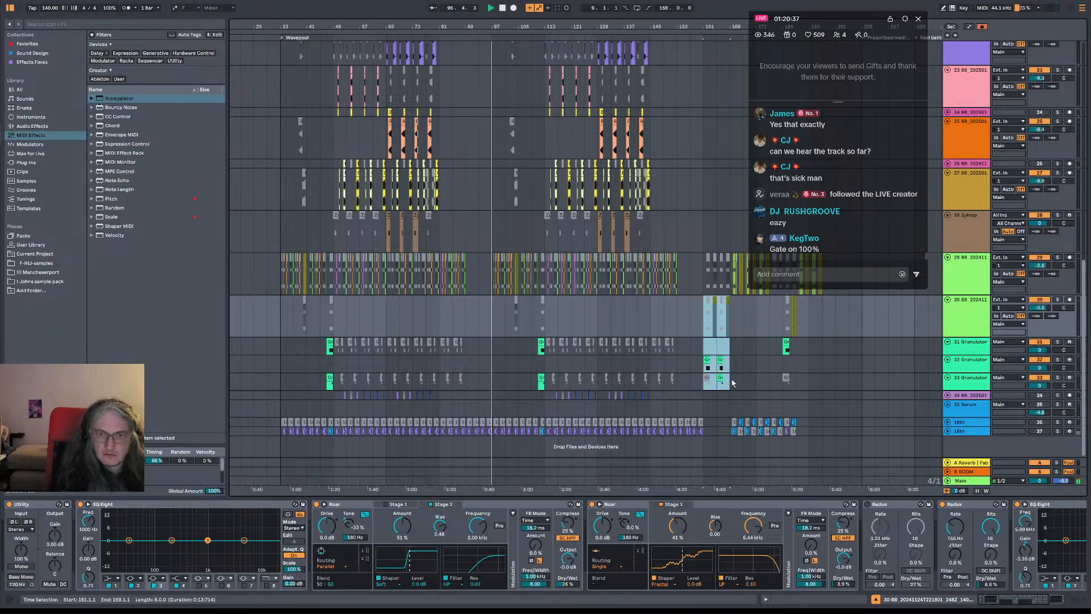
Copy the bars 161 to 169 clips on track 30 and the Granulator tracks to bar 81
left_click(709, 380)
left_click(444, 311)
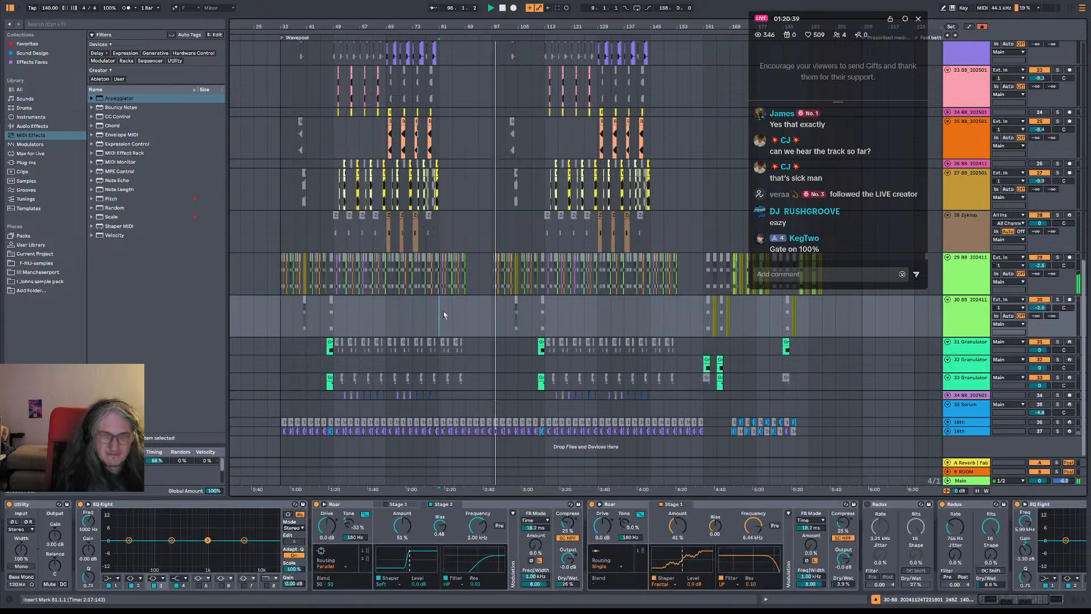
key("ctrl+v")
key("space")
Check bar 96 on the grain beat track and play the arrangement from bar 78 into the copied clips
scroll(493, 275, "up", 3)
scroll(492, 275, "up", 2)
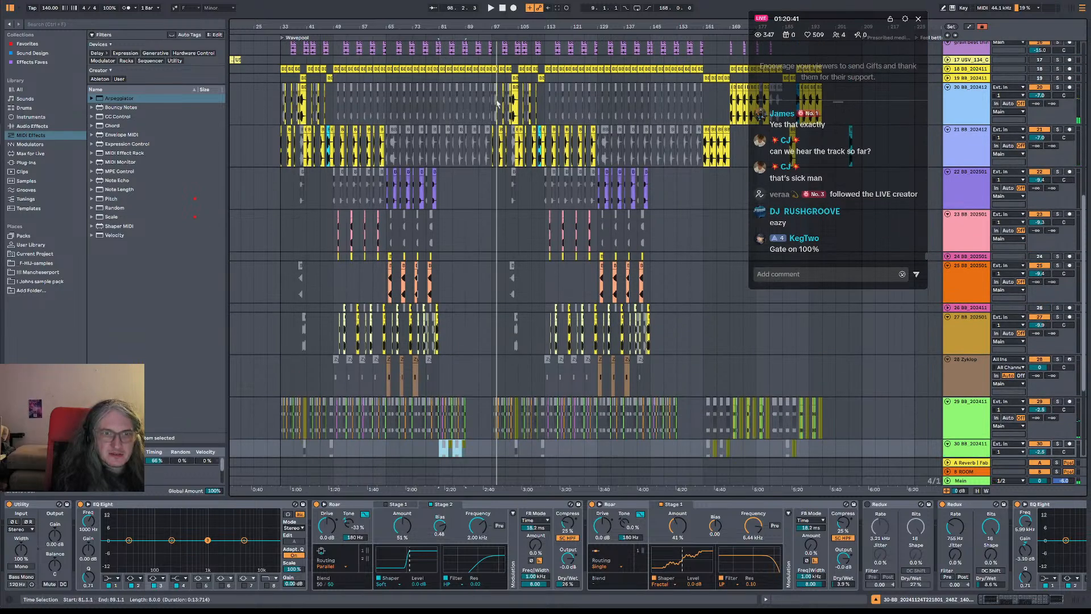
left_click(507, 152)
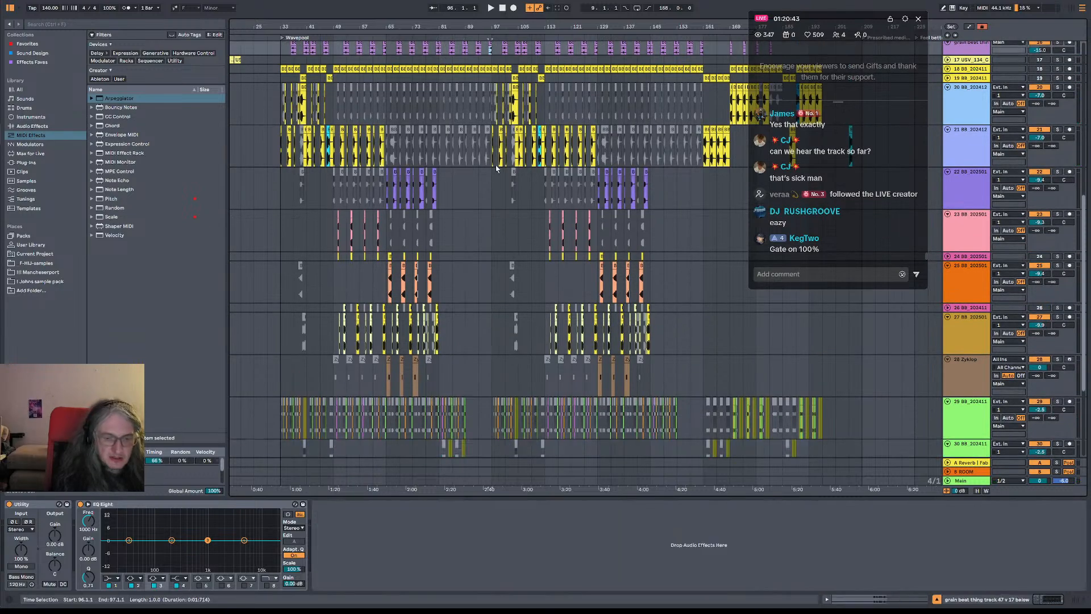
scroll(479, 159, "down", 3)
left_click(433, 289)
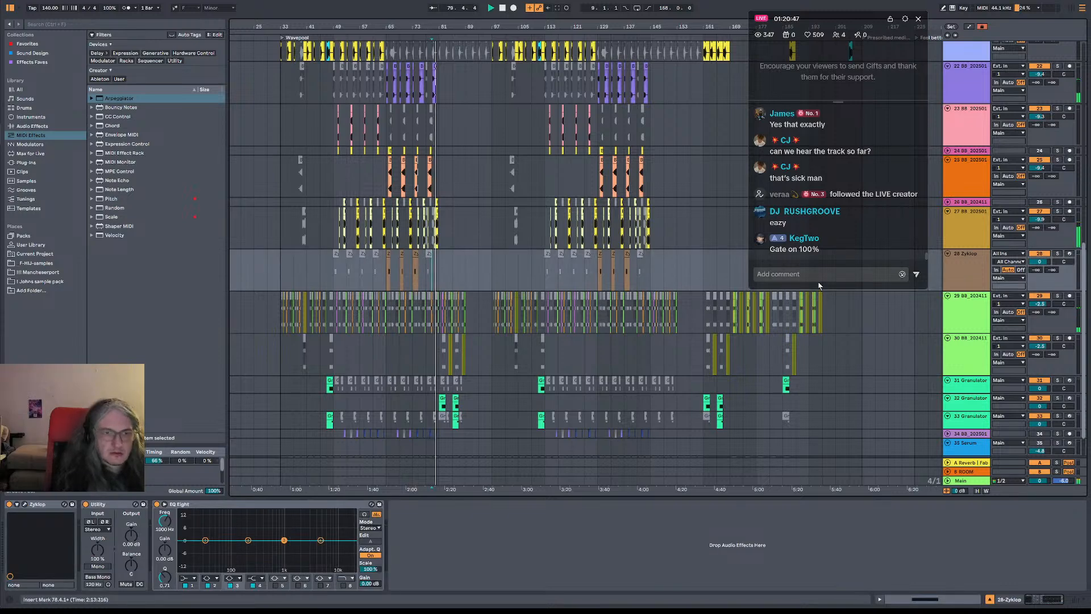
Delete the small unwanted clips around bar 82 on track 29
left_click_drag(458, 26, 458, 84)
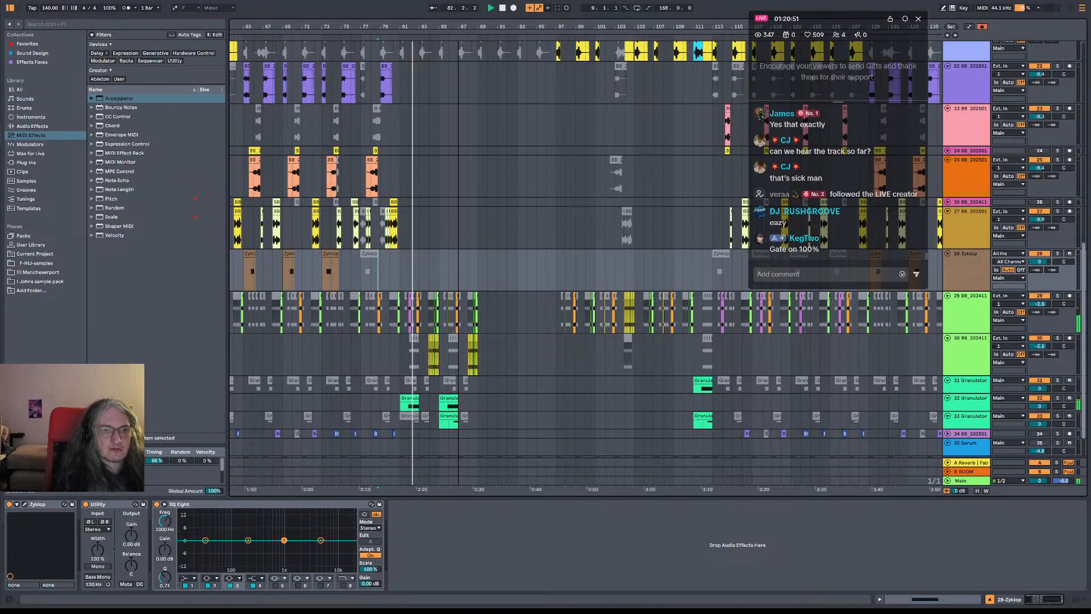
left_click_drag(458, 26, 461, 44)
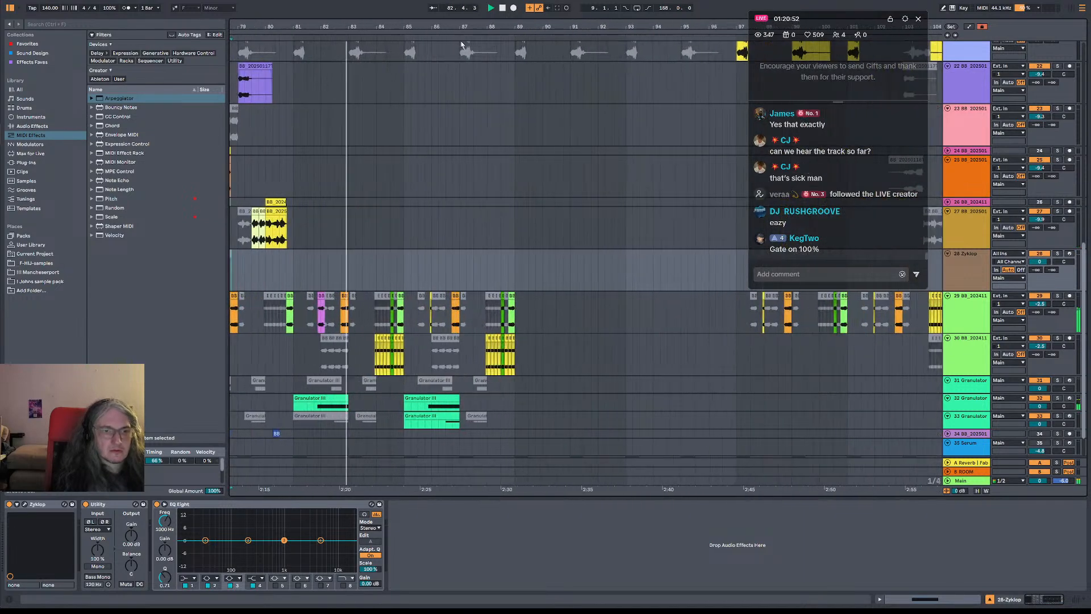
left_click(331, 296)
left_click(353, 301)
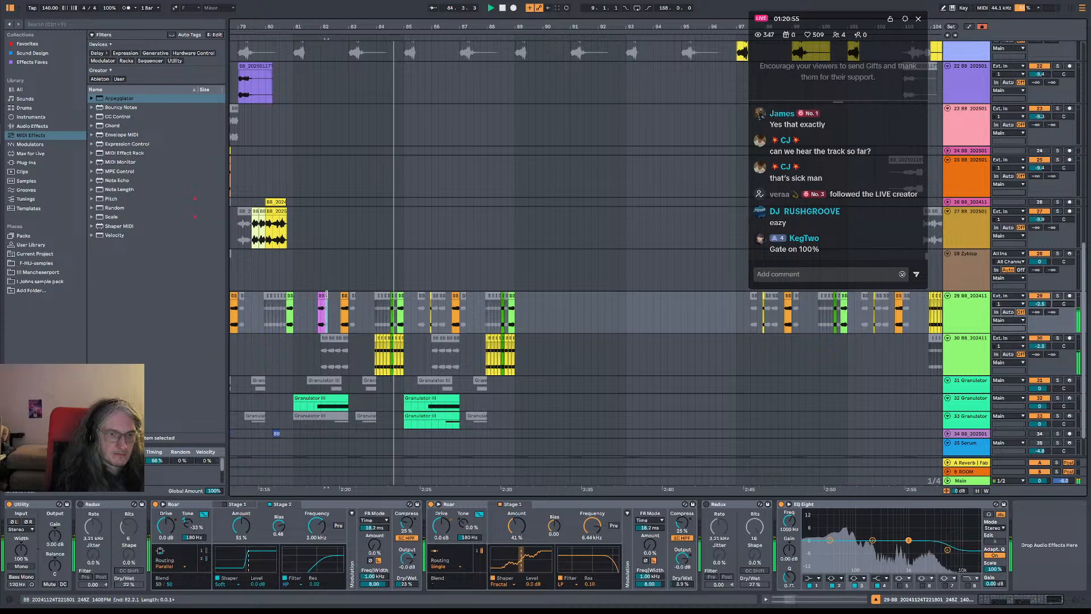
key("Delete")
left_click(307, 312)
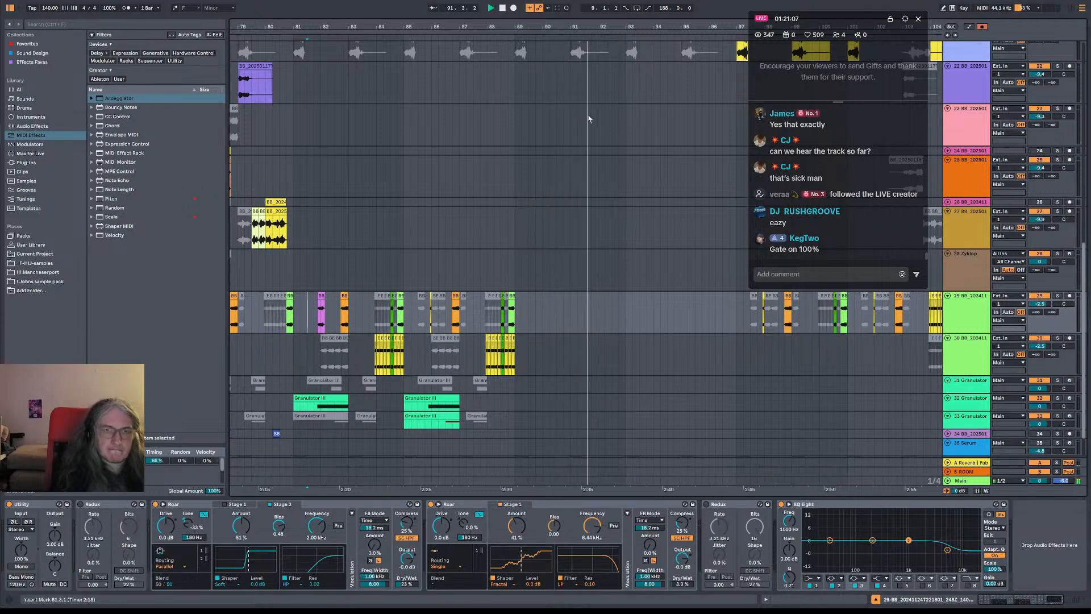
Listen through the end of the breakdown into bar 97, selecting bars 92 to 93 on the grain beat track
left_click_drag(579, 26, 502, 2)
scroll(532, 230, "up", 10)
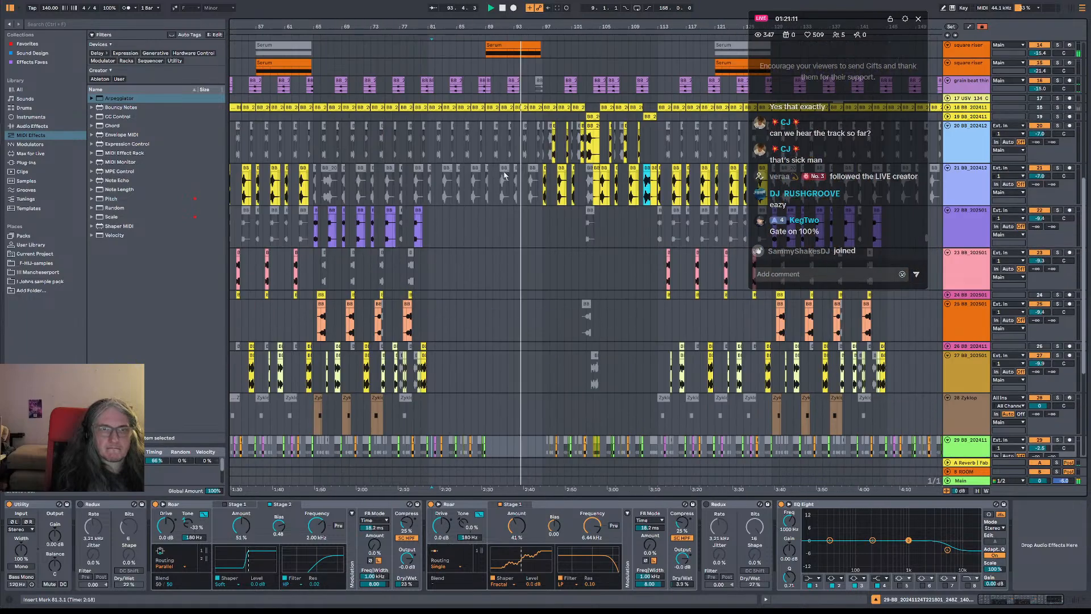
left_click(513, 209)
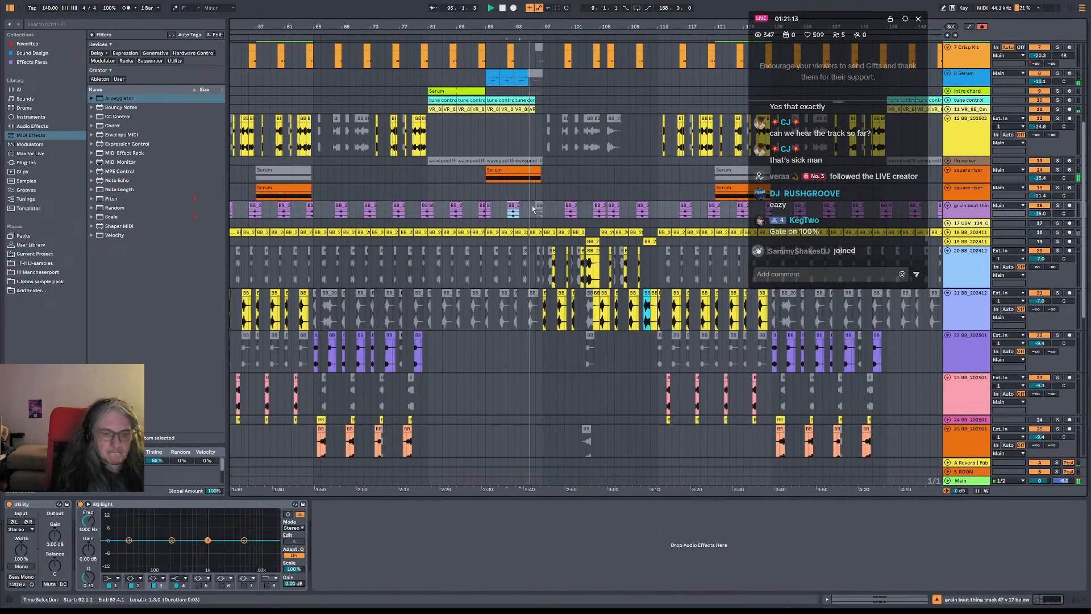
scroll(555, 198, "up", 3)
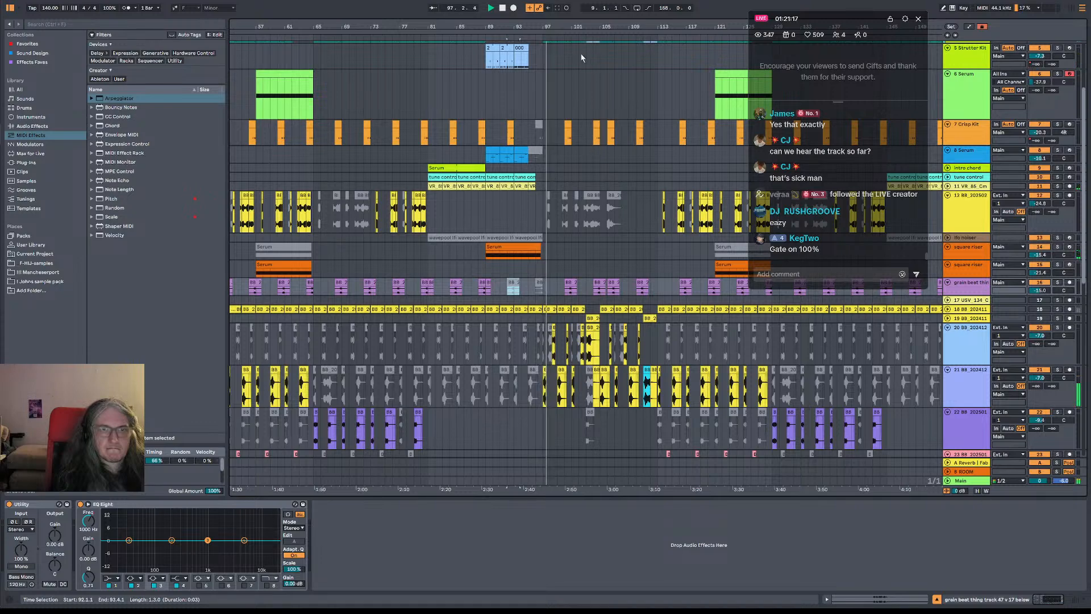
left_click_drag(573, 28, 495, 26)
key("space")
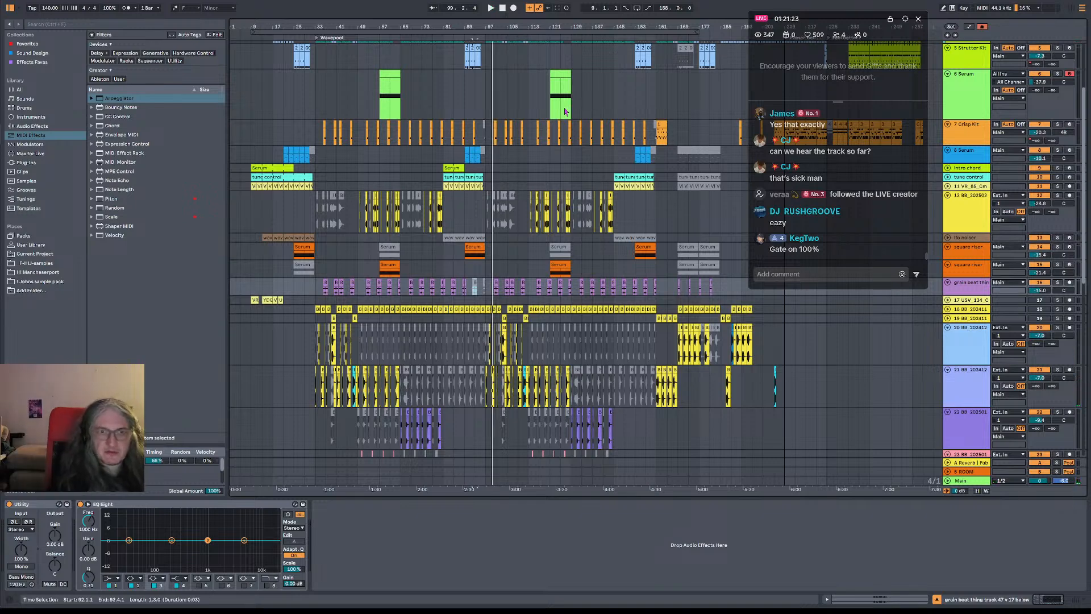
Audition the second section from bar 137 and mark bars 145 to 177 on the 6 Serum track
left_click(645, 113)
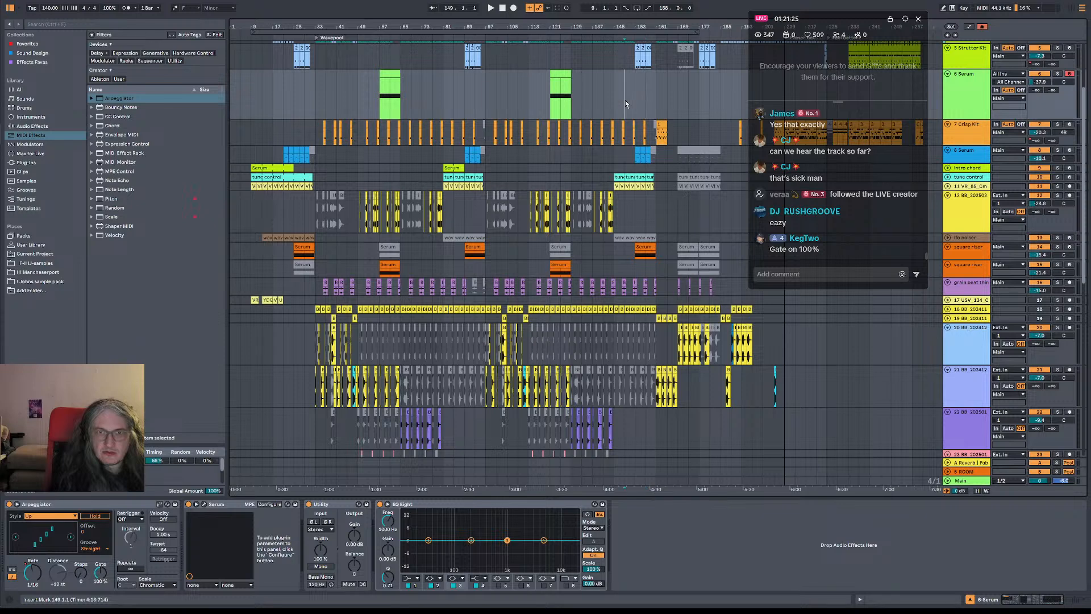
left_click(604, 103)
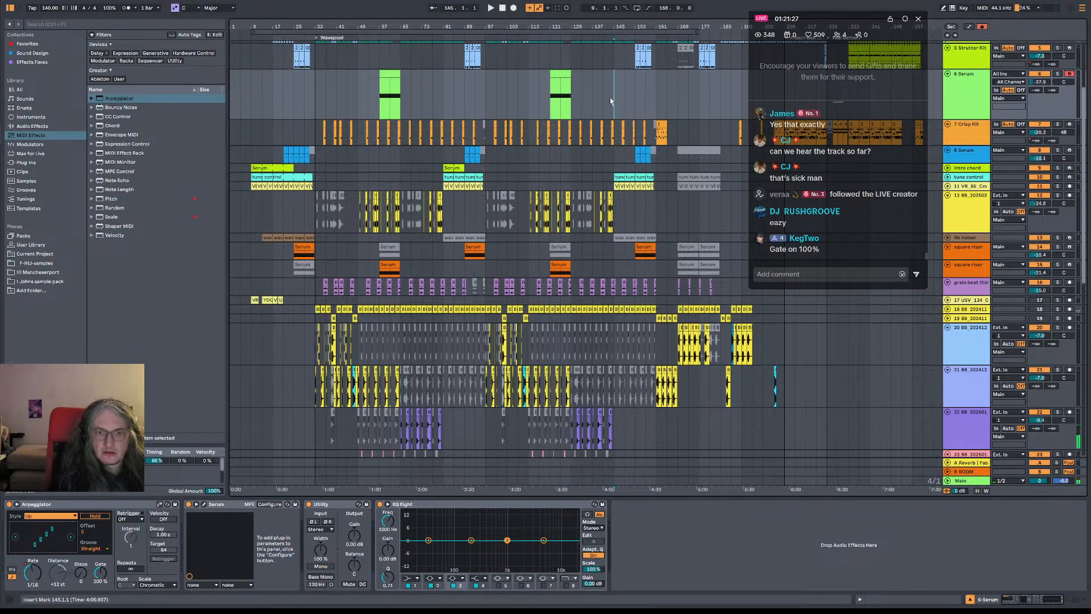
left_click(592, 103)
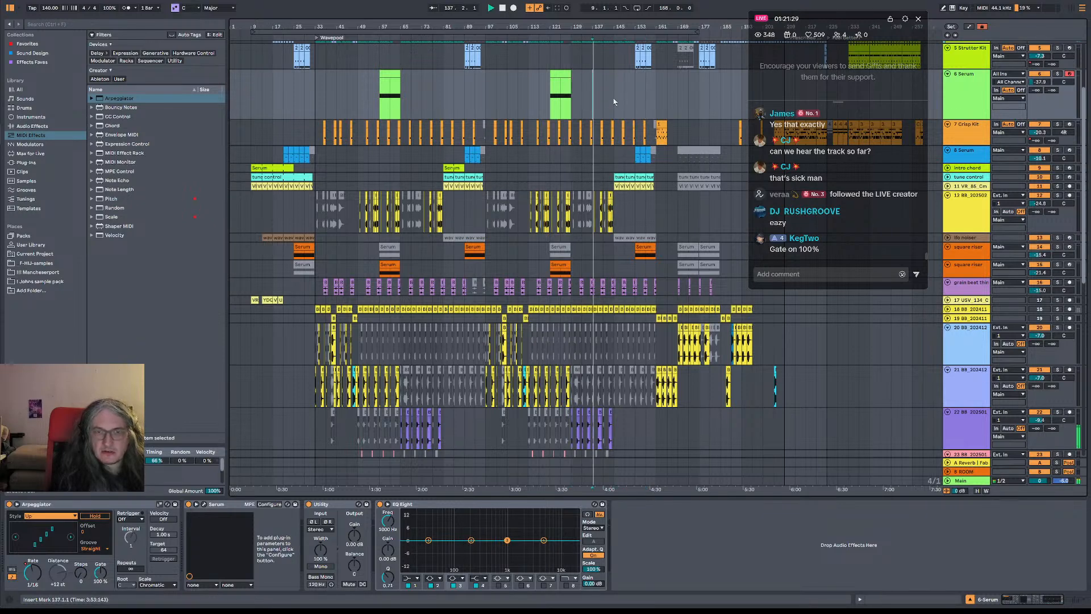
left_click_drag(615, 94, 698, 94)
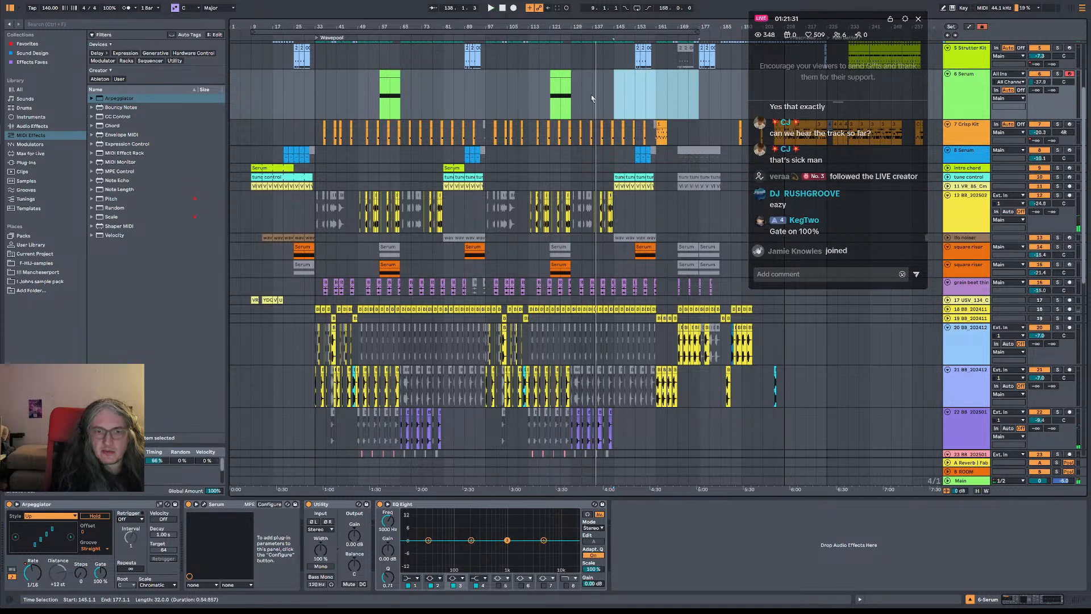
Play from bar 121 and insert 16 bars of silence at bar 129 across the arrangement
left_click(553, 95)
key("space")
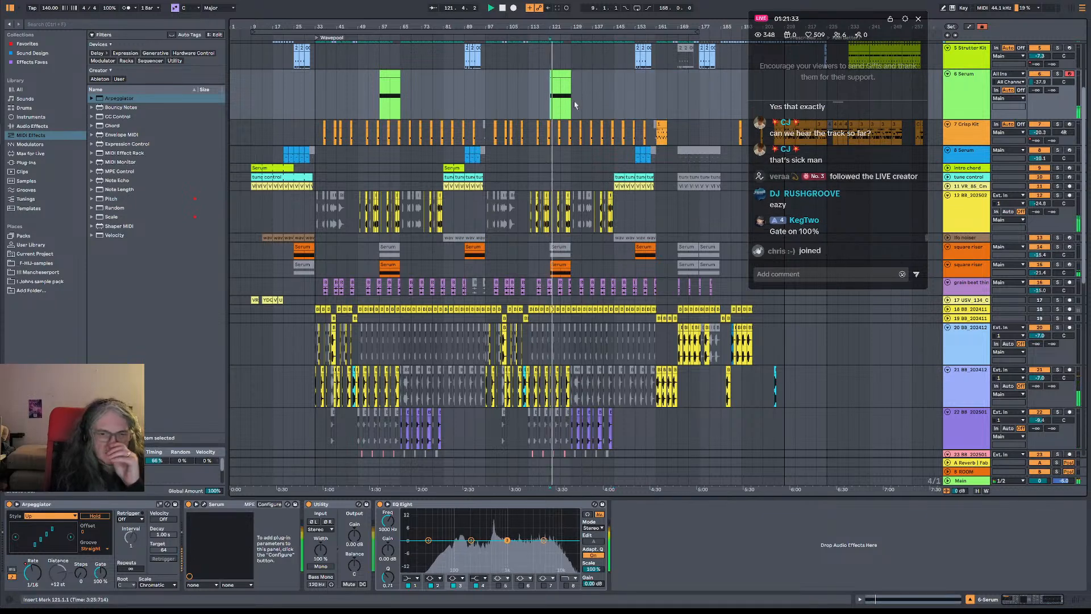
left_click_drag(575, 104, 612, 103)
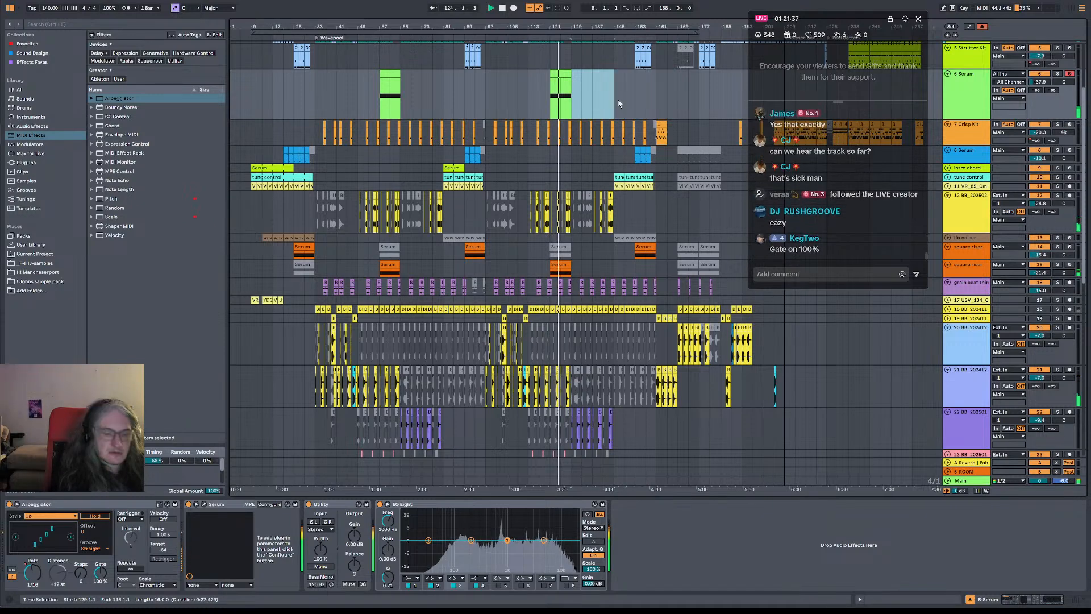
key("ctrl+i")
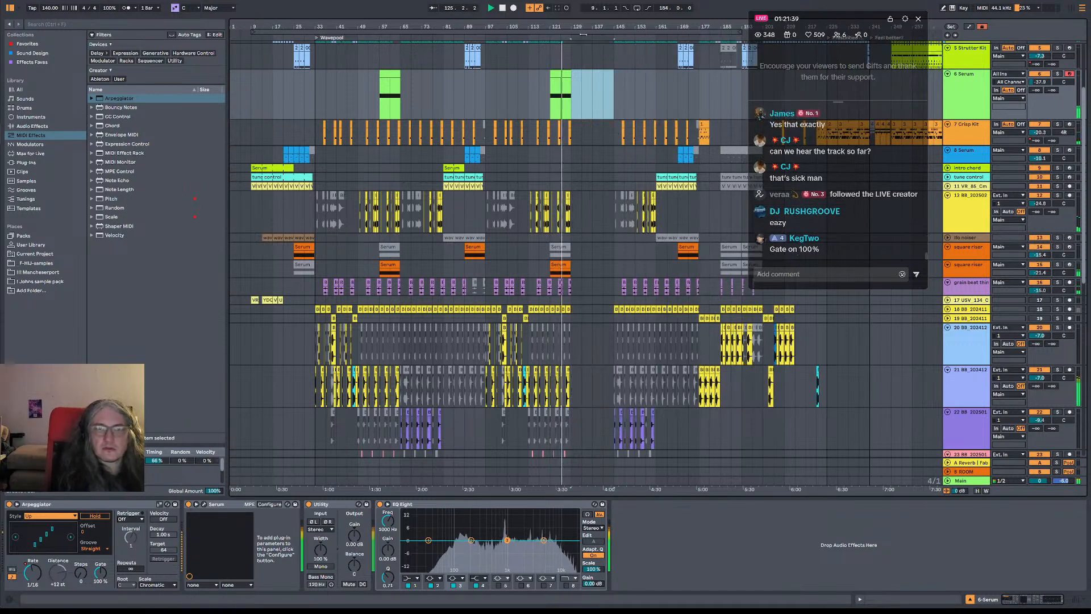
Lower the 6 Serum track's volume to -40.3 dB and trim its bar 121 clip to end at 128.3.3
left_click_drag(587, 26, 493, 68)
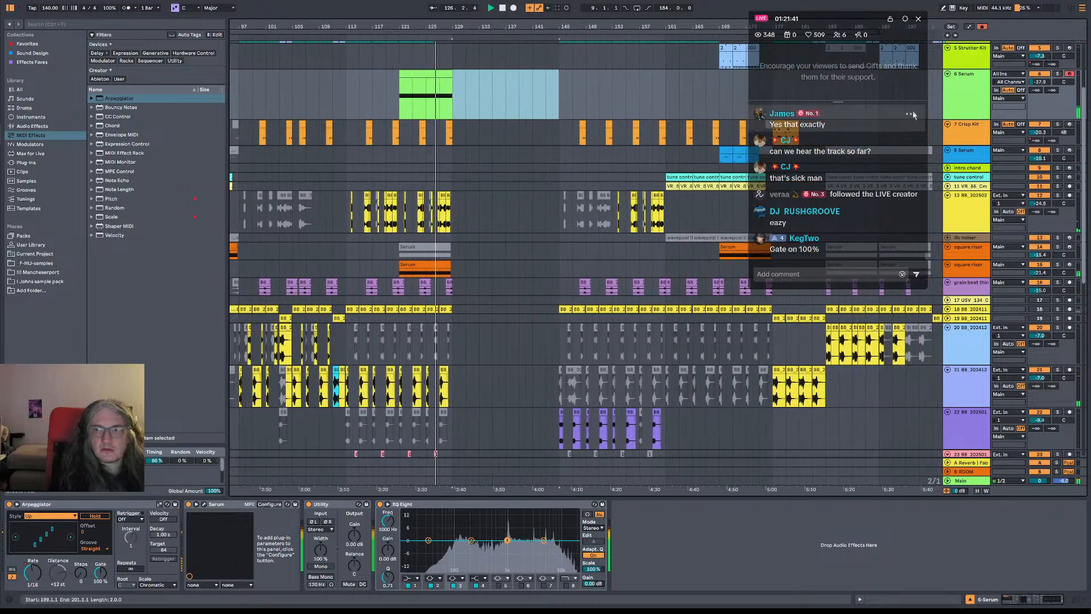
left_click_drag(1030, 83, 1029, 86)
left_click_drag(454, 23, 447, 74)
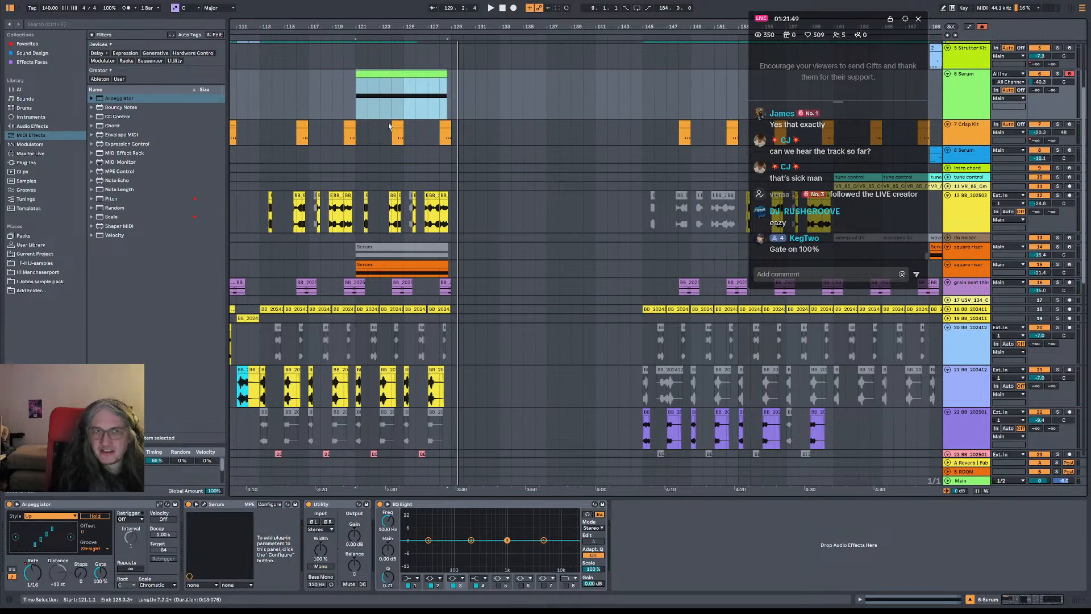
Play from bar 125 and examine the lower tracks at the transition into the bar 129 gap
left_click(409, 145)
key("space")
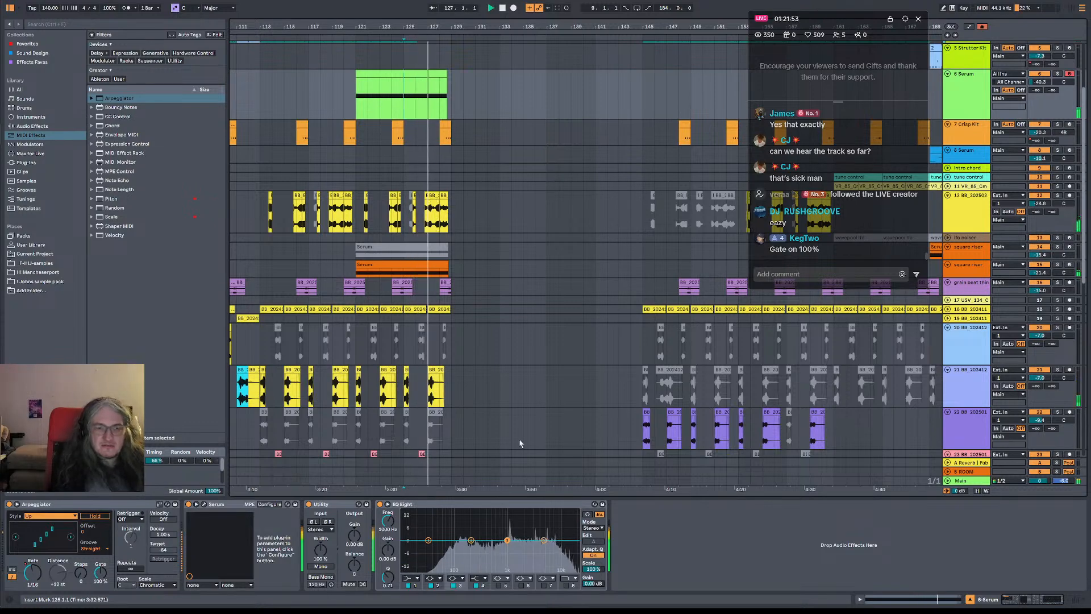
scroll(520, 443, "down", 10)
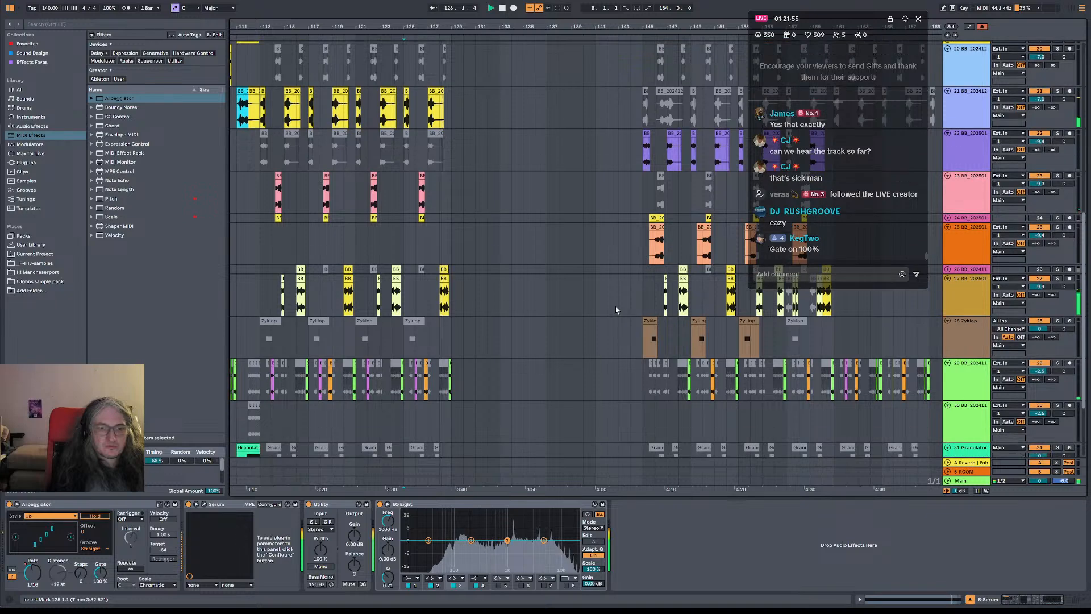
scroll(616, 310, "down", 4)
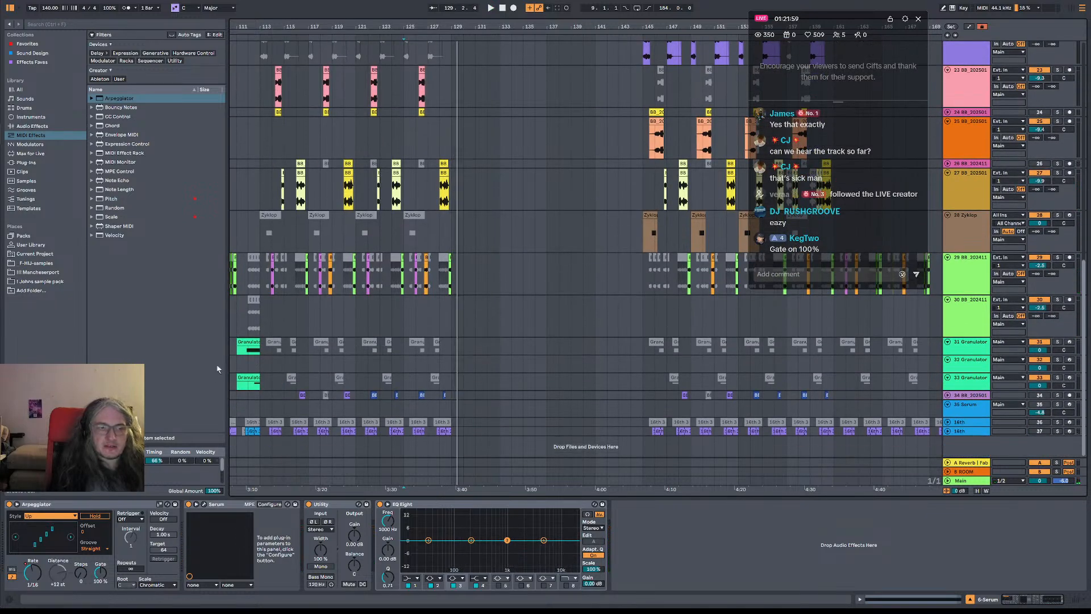
Copy the two-bar Granulator clip at bar 111 on track 33 to bar 127 and play the transition
scroll(277, 349, "left", 3)
left_click_drag(327, 344, 529, 347)
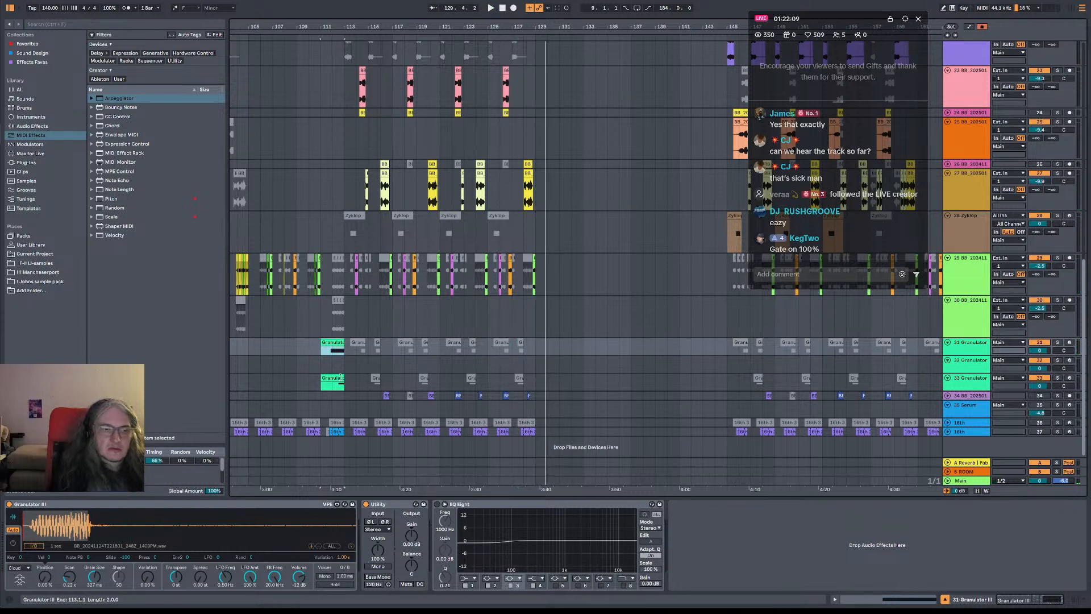
left_click_drag(332, 379, 528, 375)
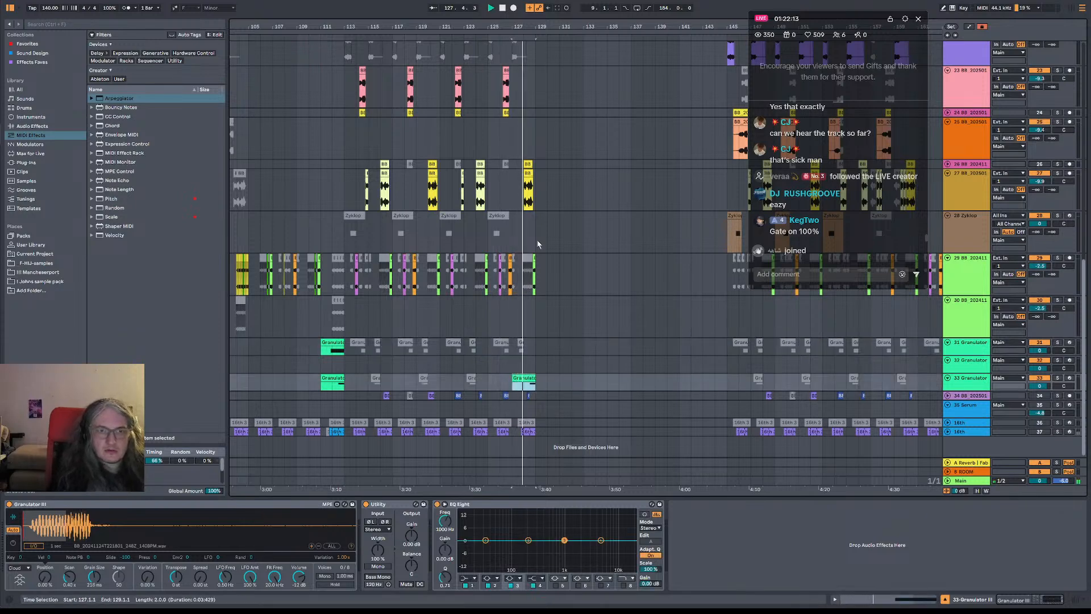
left_click(534, 259)
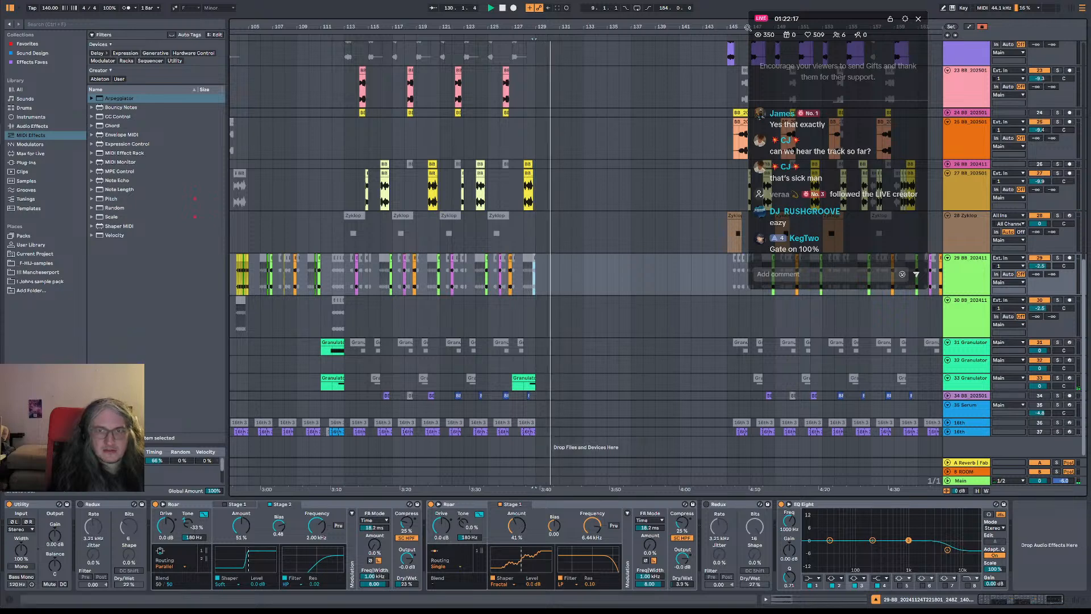
Set the loop region to start at 1.1.1 with a length of 129 bars
left_click_drag(935, 35, 555, 23)
key("space")
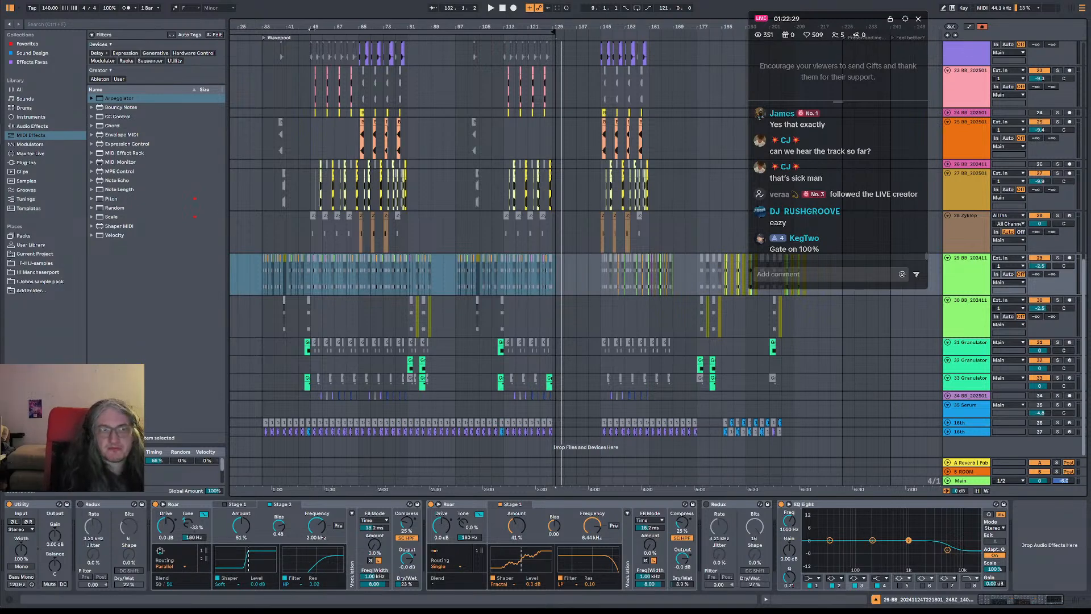
left_click_drag(311, 27, 355, 23)
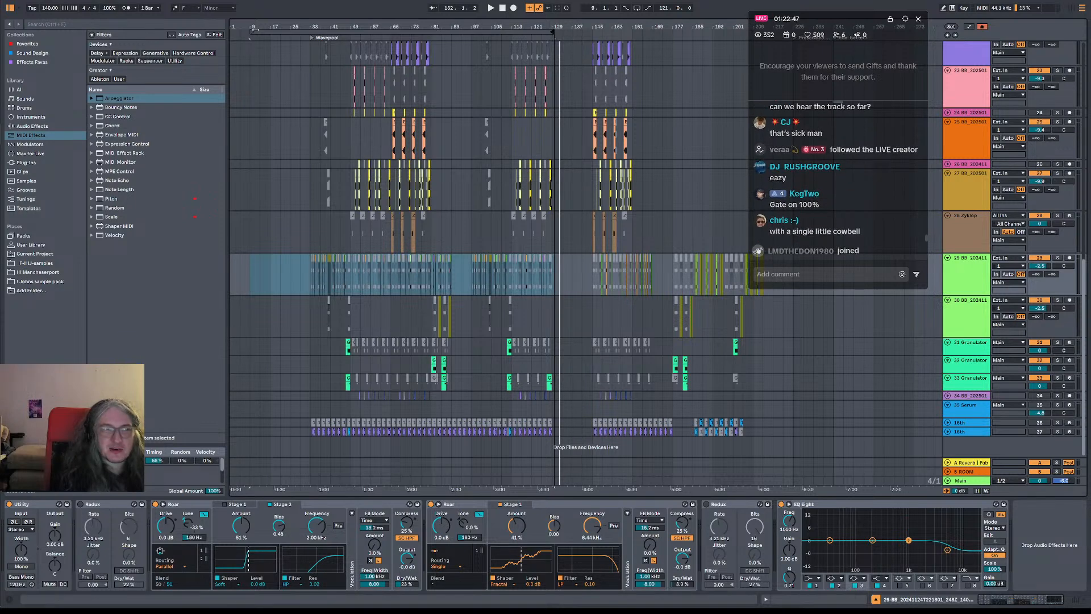
left_click_drag(232, 34, 233, 35)
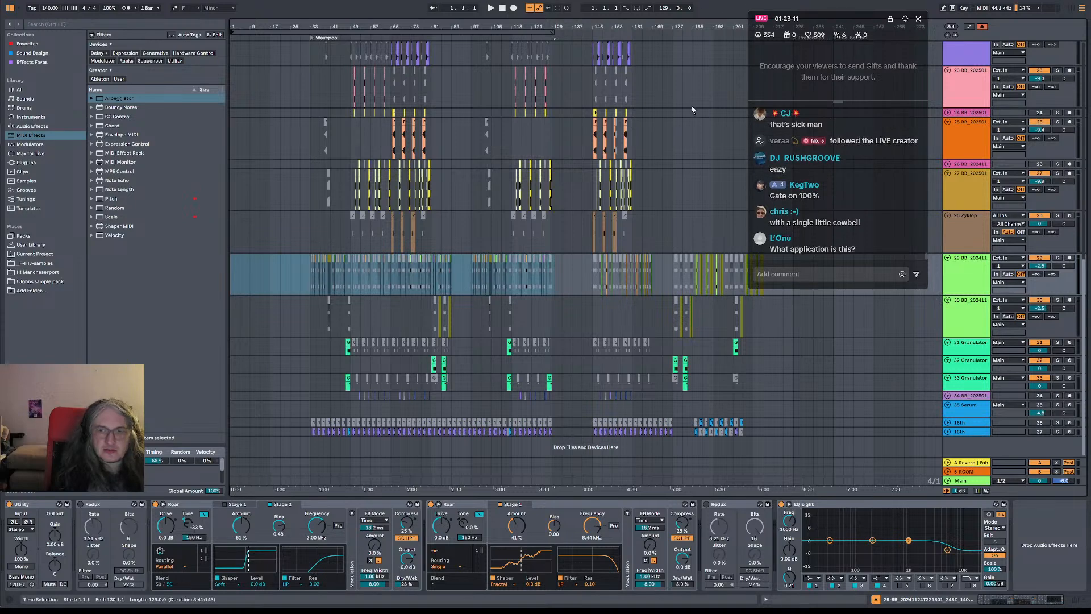
left_click(675, 236)
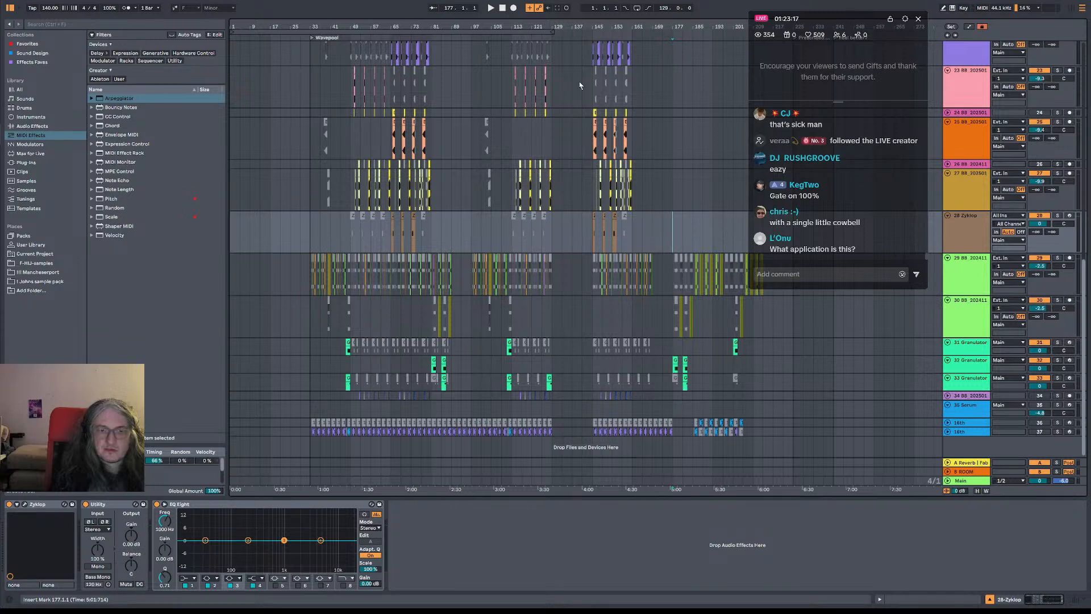
scroll(569, 147, "up", 3)
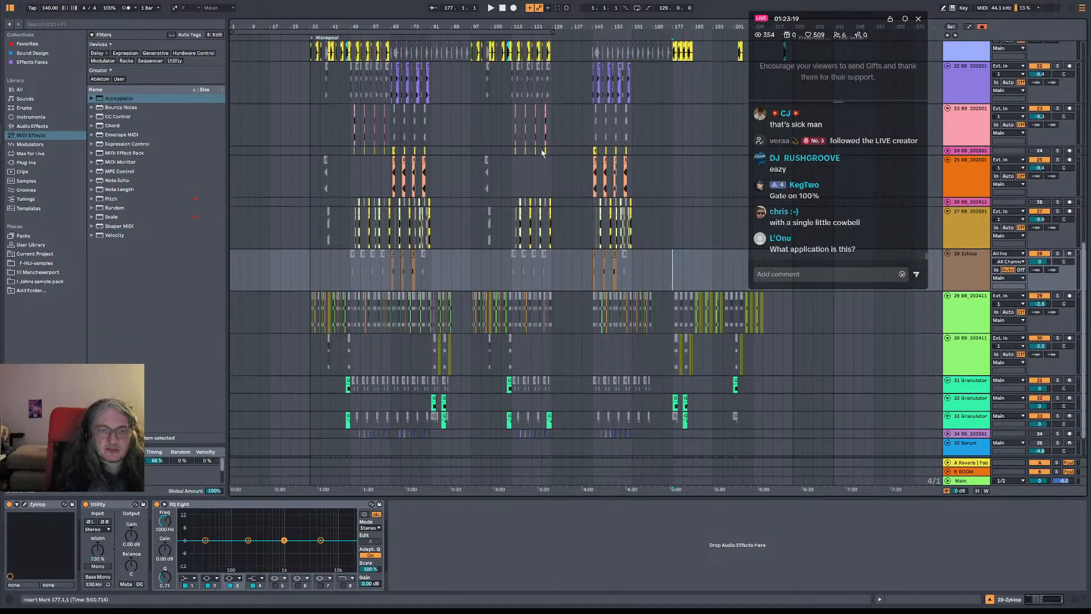
scroll(569, 147, "up", 6)
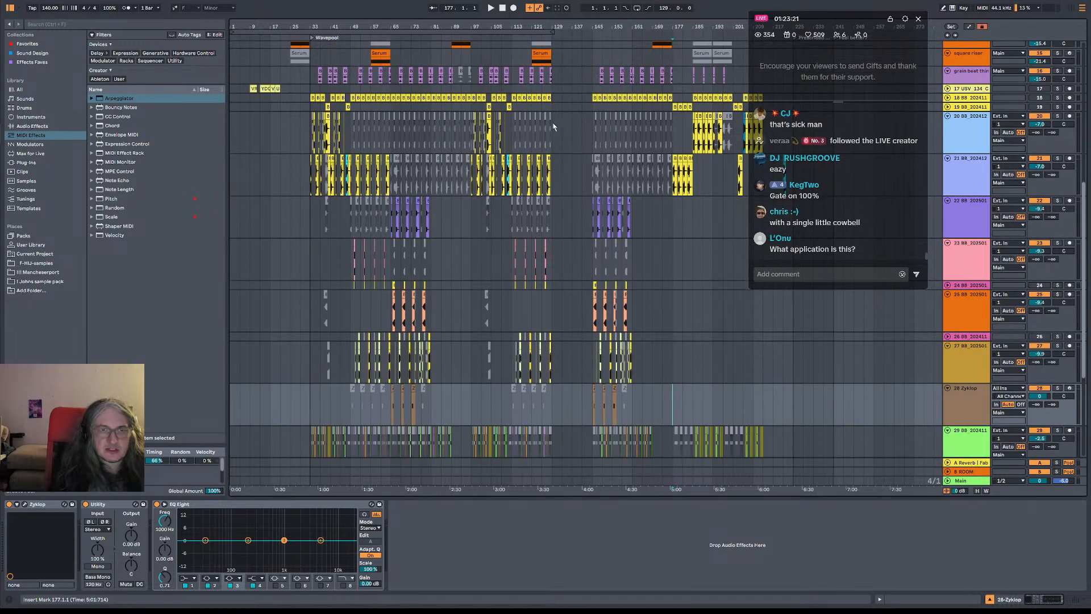
left_click(571, 132)
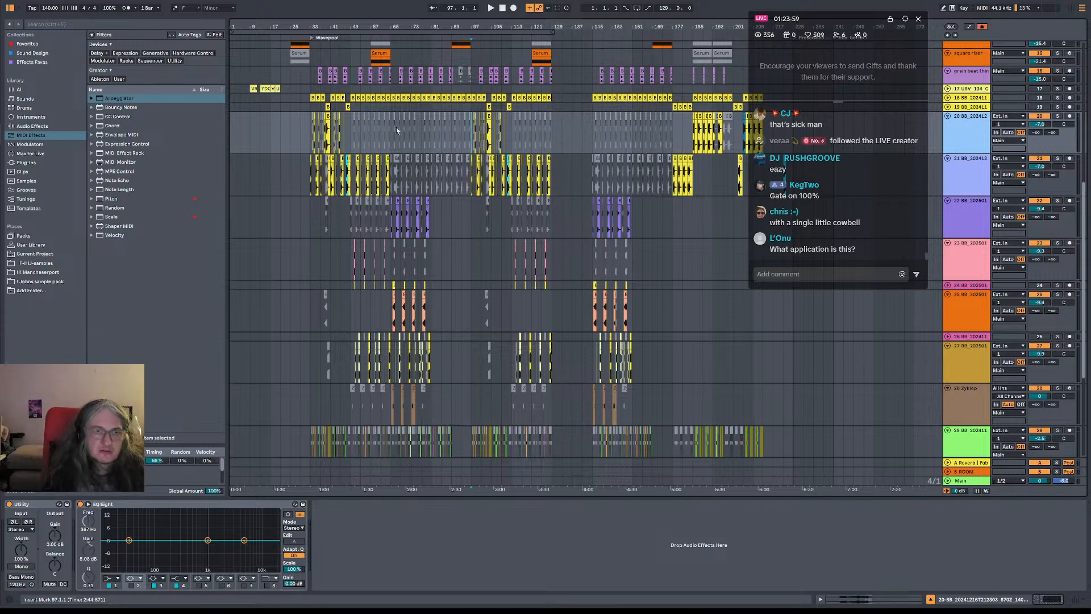
scroll(955, 203, "up", 6)
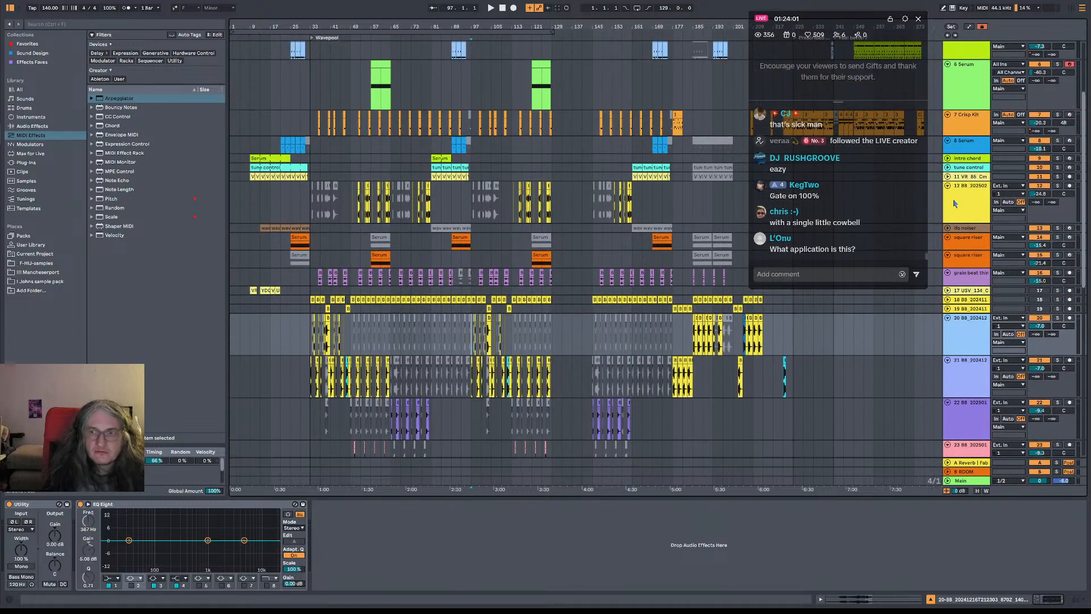
Extend the intro chord Serum clip back to start at 1.1.1 and play the intro
left_click(963, 205)
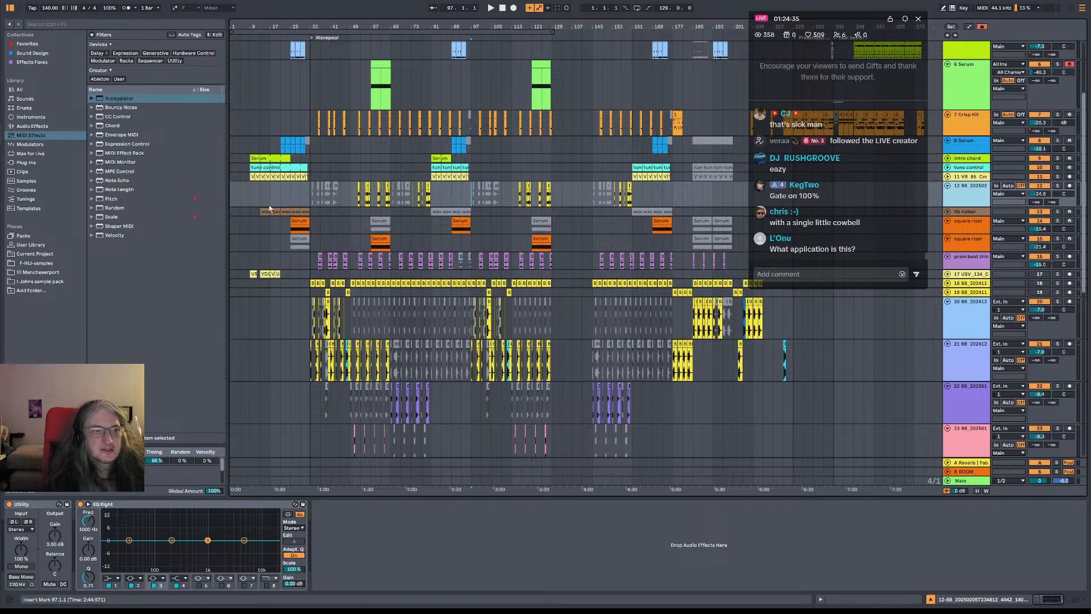
left_click(290, 193)
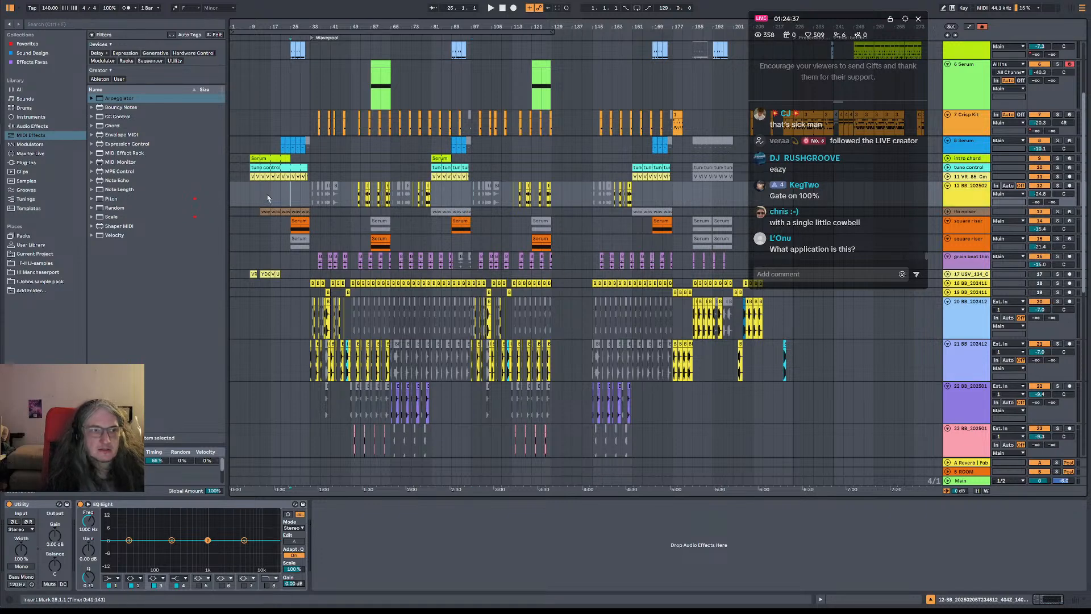
left_click(270, 194)
left_click(249, 200)
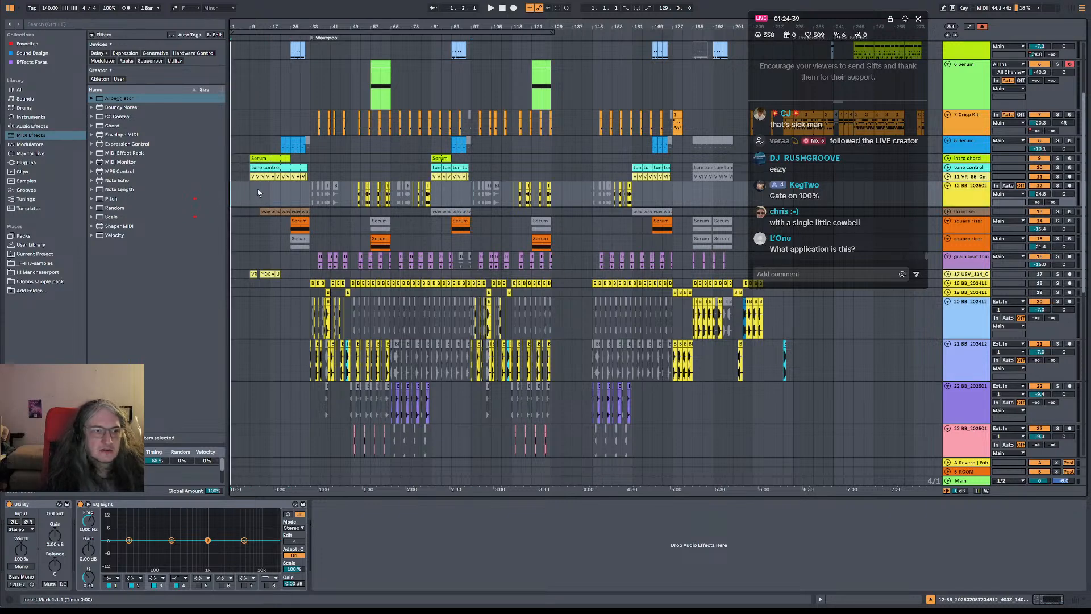
left_click(257, 160)
key("space")
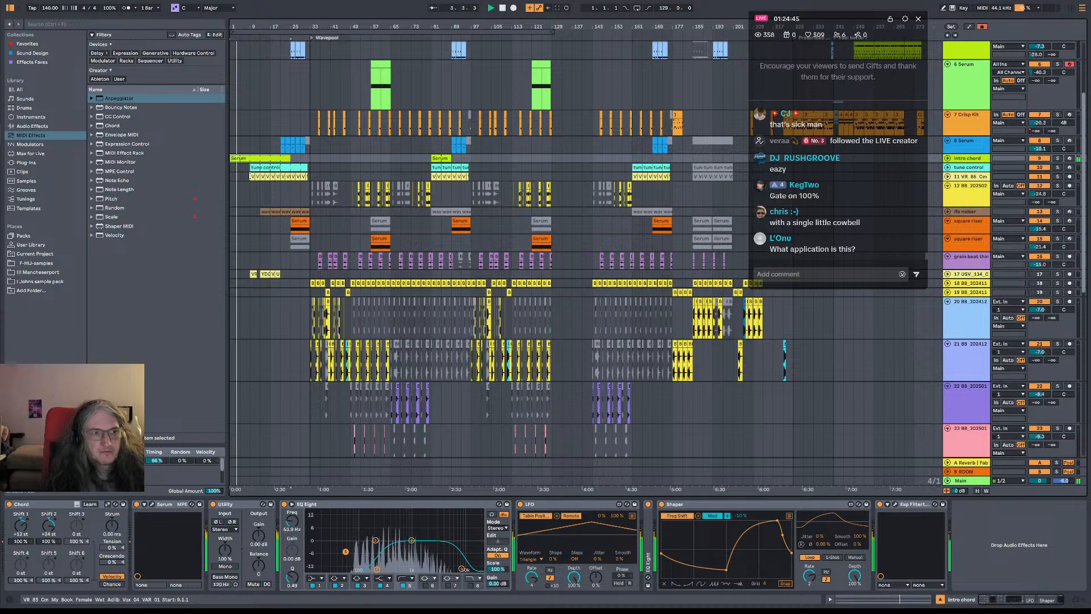
Check the vocal clips on track 11 and activate the ifs noiser clips at bar 81
left_click(251, 176)
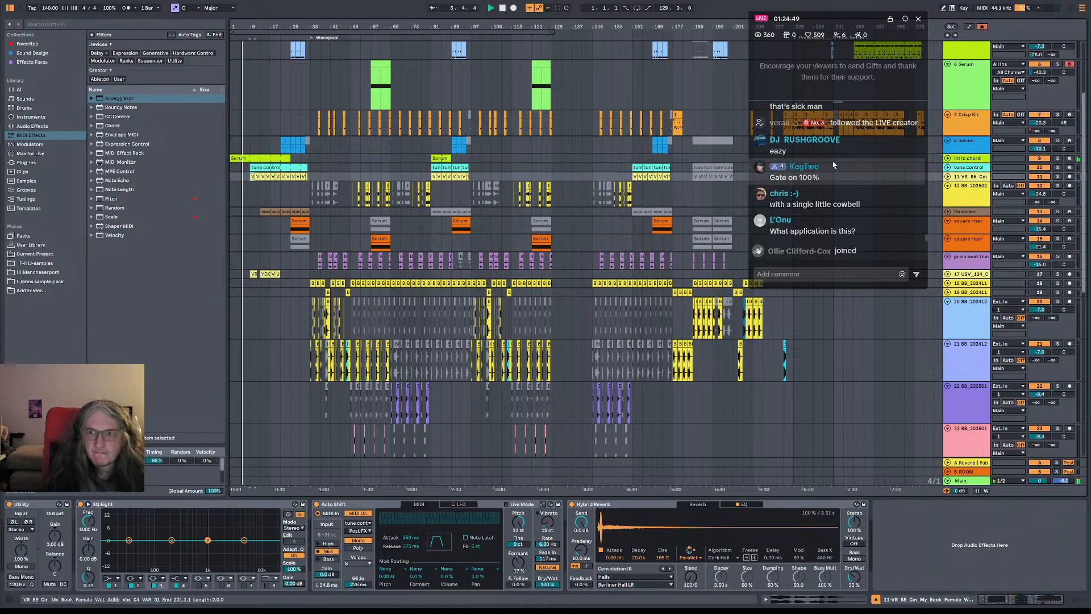
left_click(948, 177)
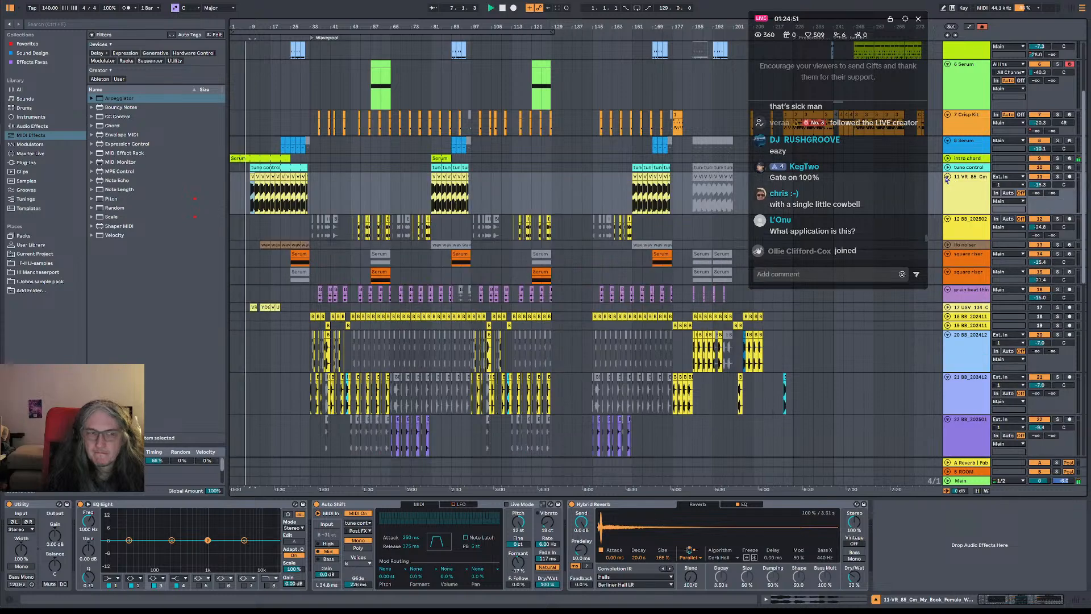
left_click(947, 176)
scroll(455, 193, "up", 3)
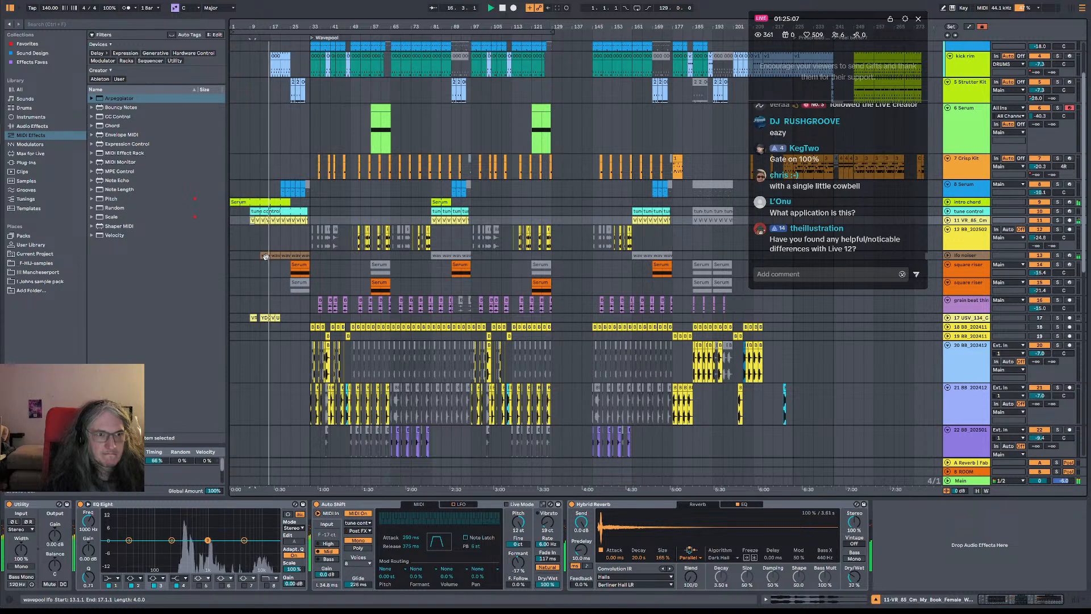
left_click(433, 256)
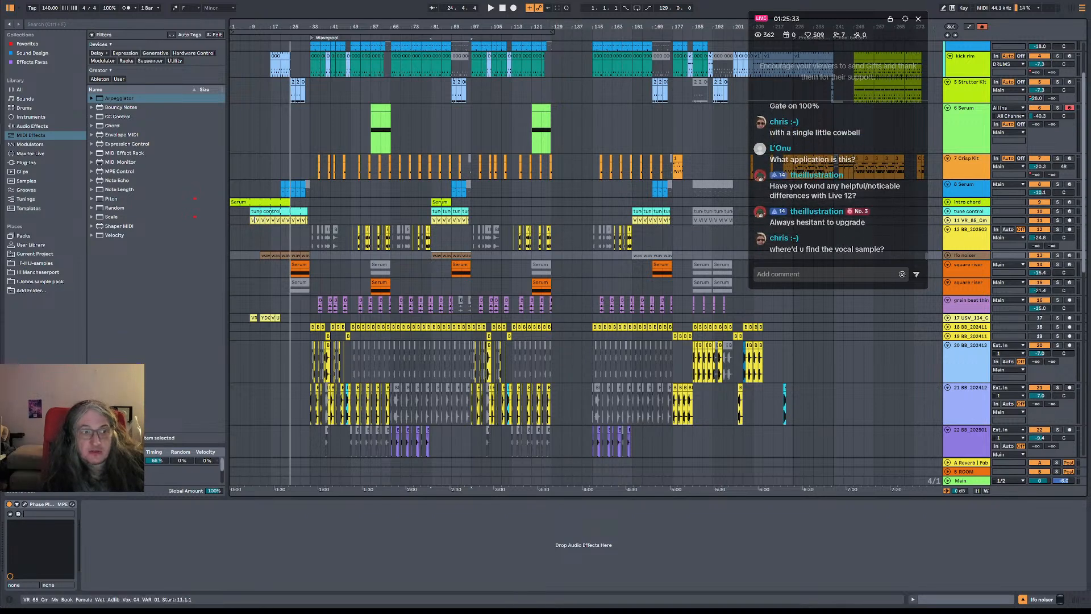
Examine the tune control clips and the Auto Shift device on vocal track 11
left_click(262, 211)
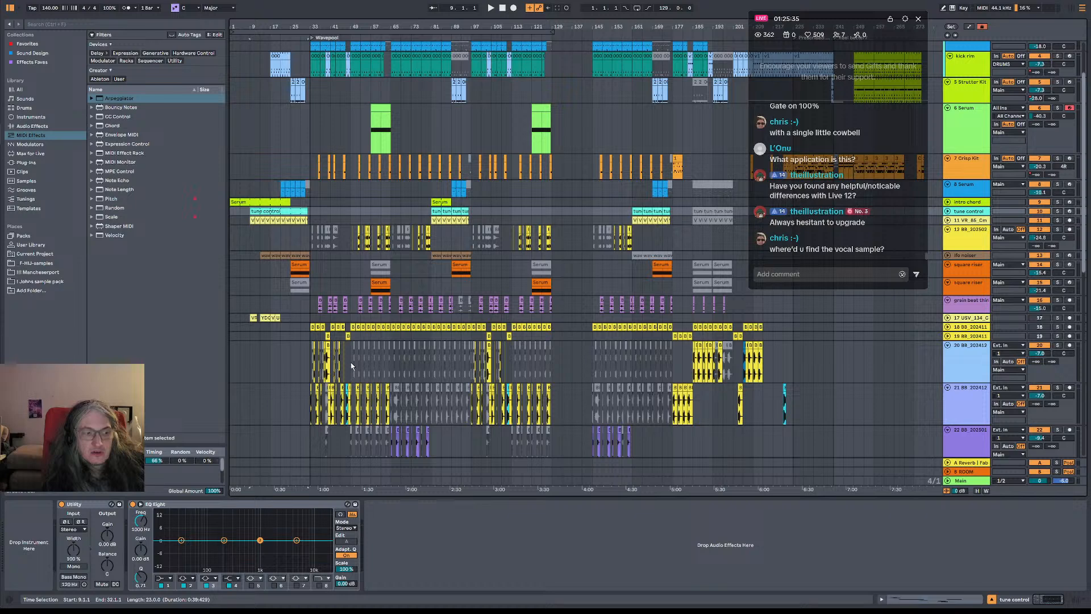
left_click(292, 220)
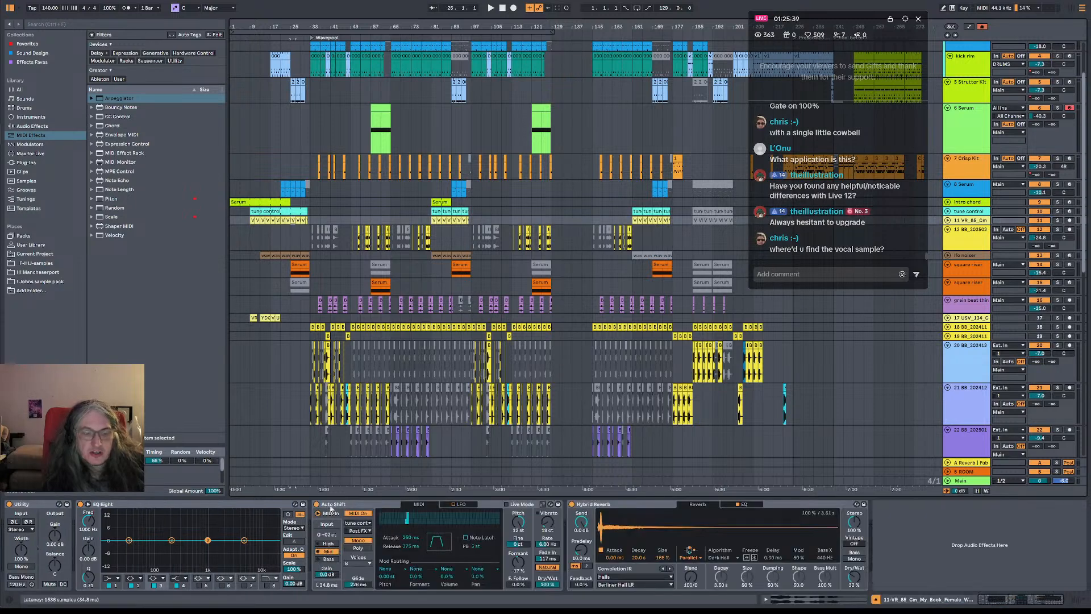
right_click(369, 392)
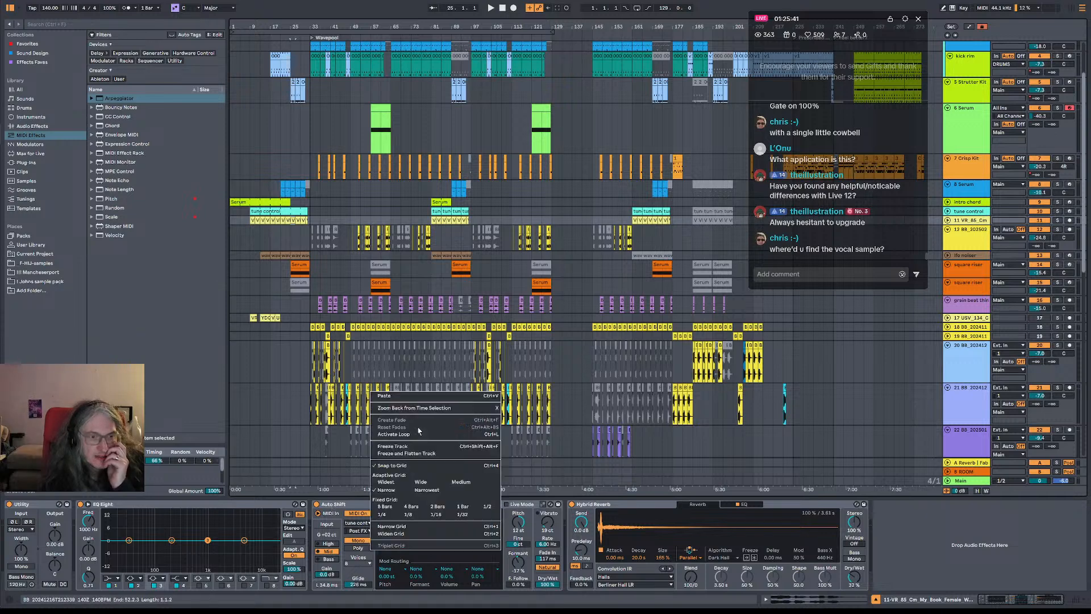
left_click(305, 396)
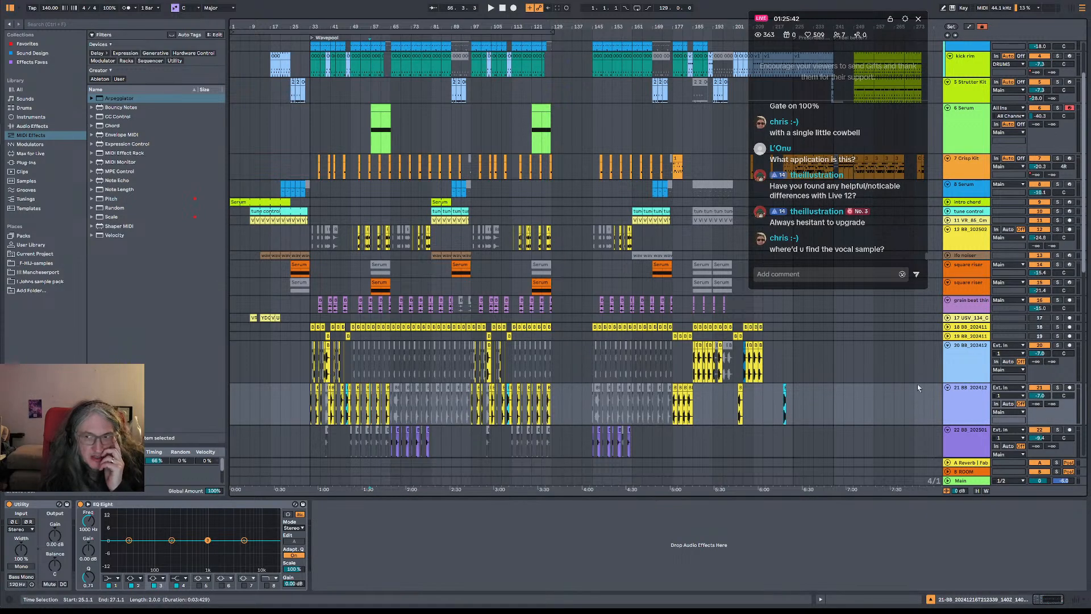
left_click(972, 221)
left_click(972, 212)
left_click(967, 221)
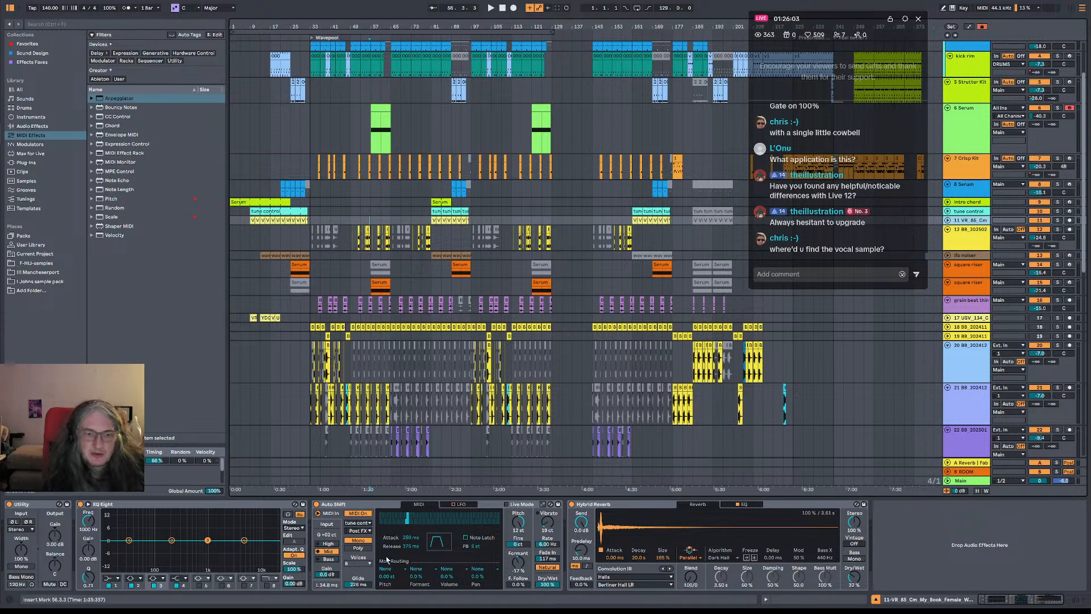
left_click(353, 505)
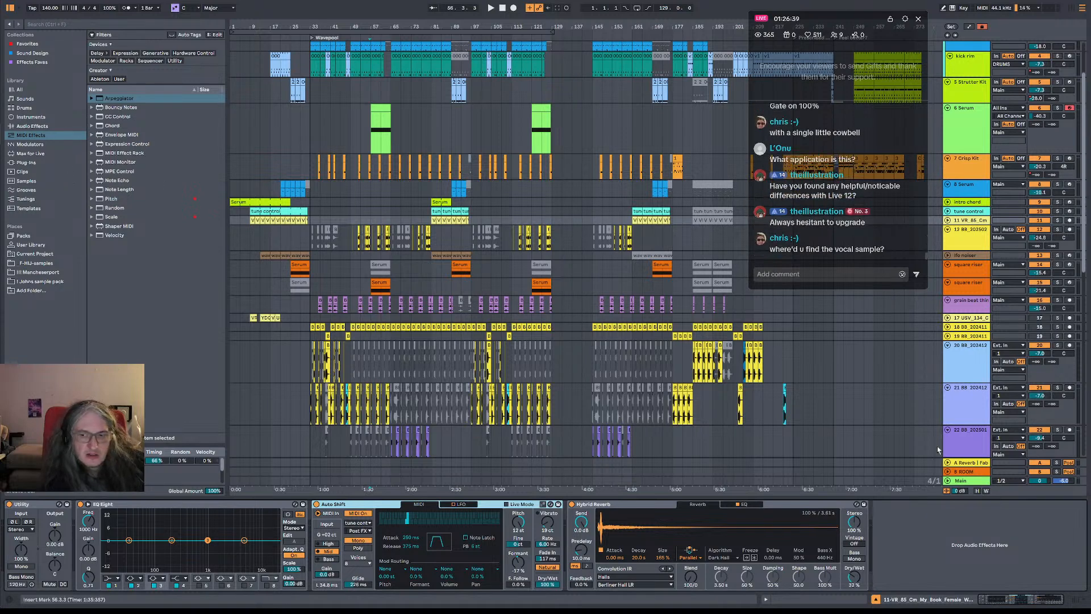
Review the device chains of the Main track, 6 Serum and track 20
left_click(974, 482)
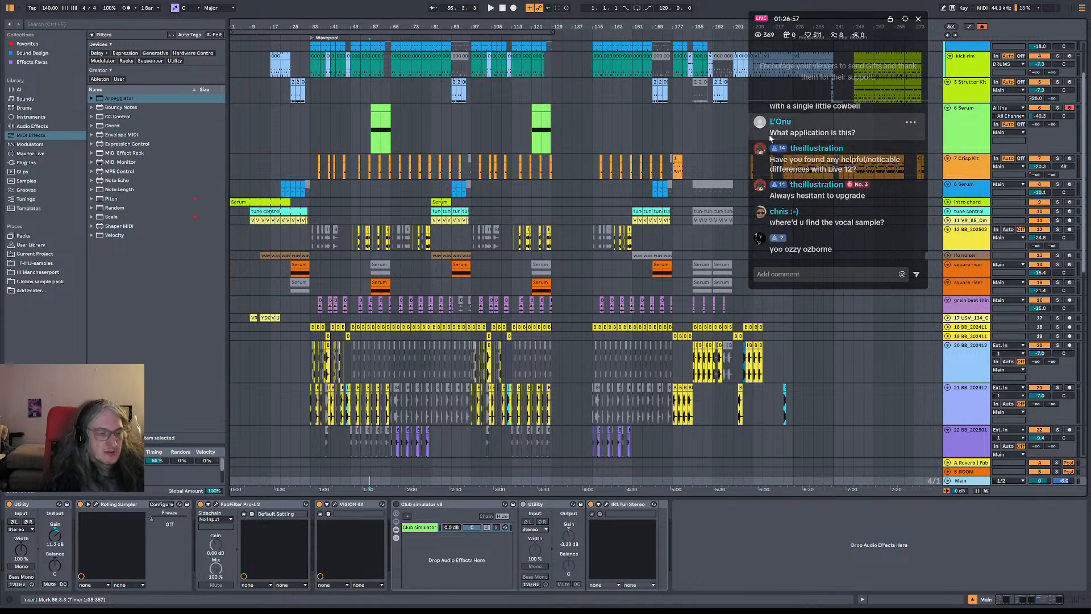
left_click(982, 135)
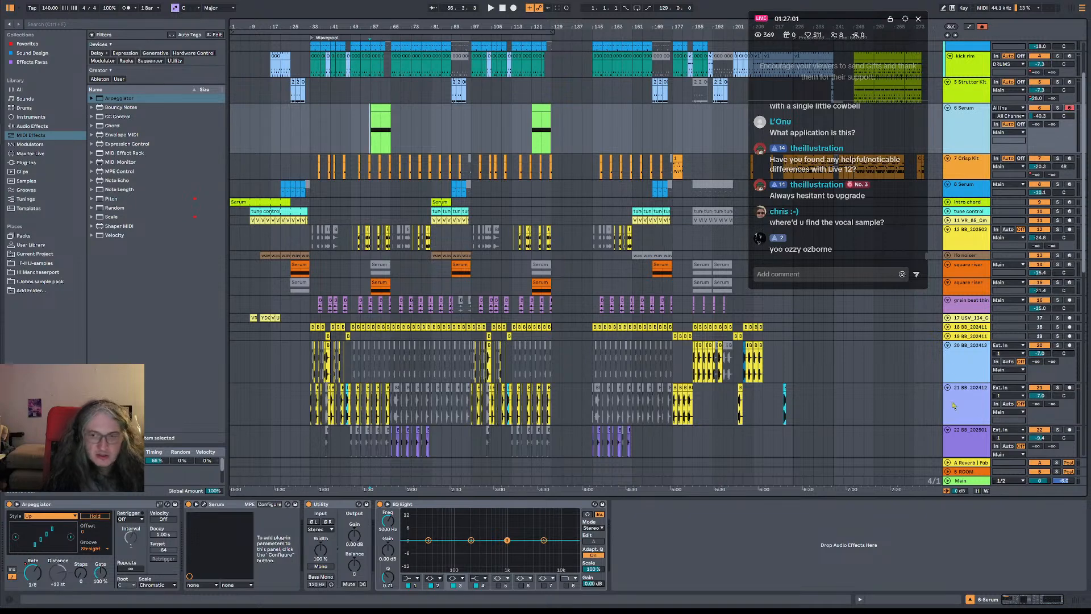
left_click(956, 366)
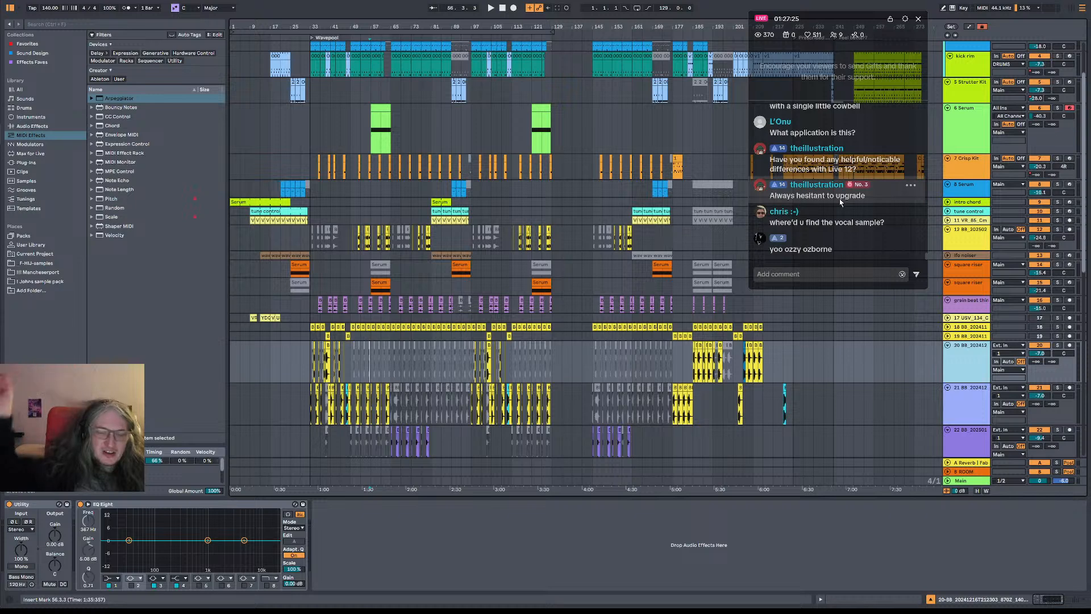
scroll(905, 158, "up", 2)
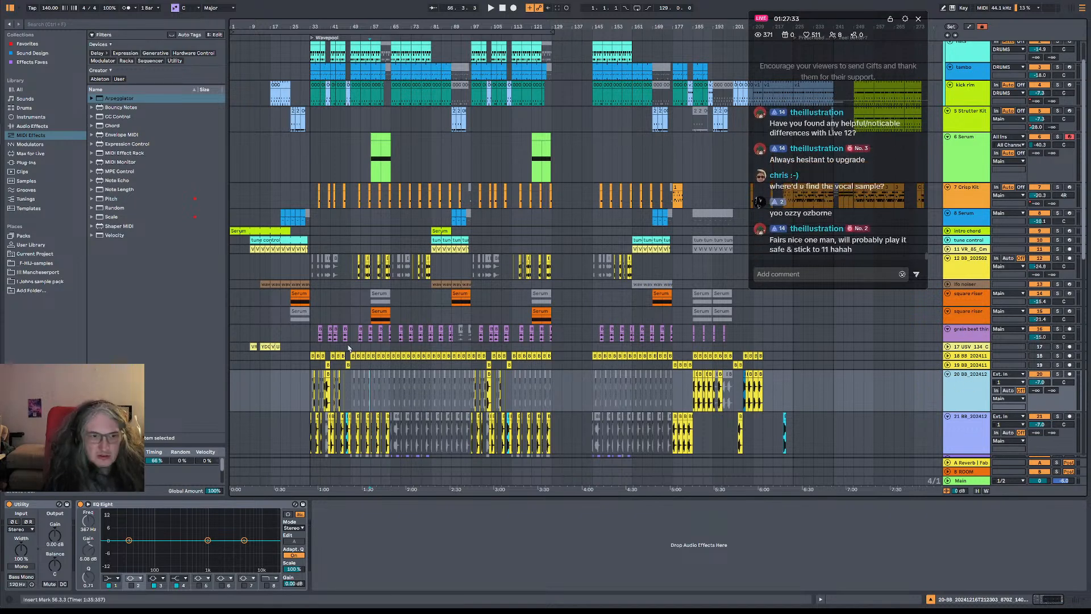
Open the intro chord clip's notes and examine the Arpeggiate settings and the other available MIDI transformations
double_click(270, 231)
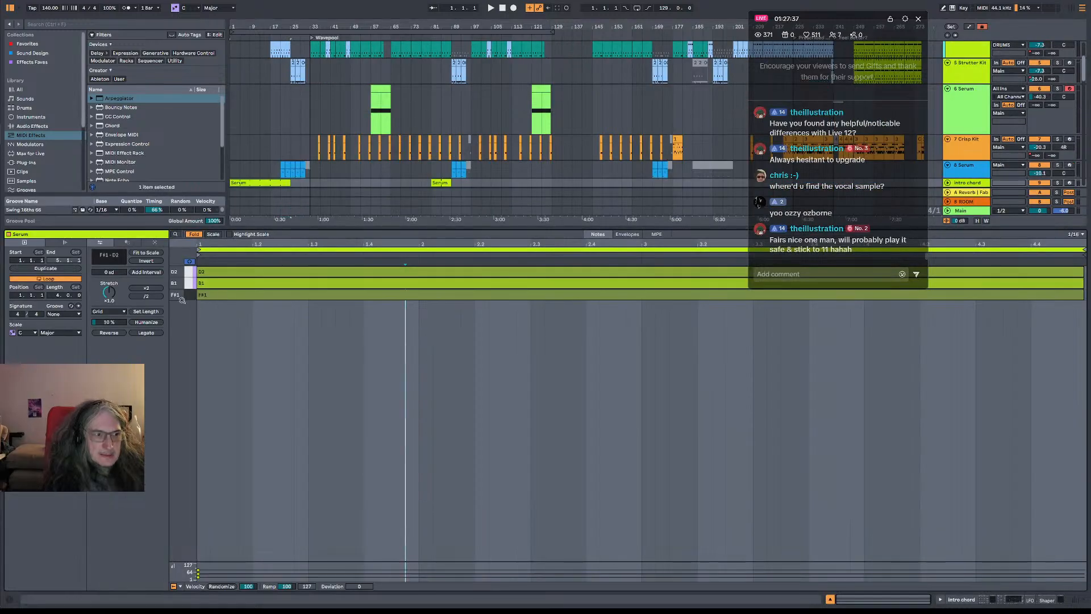
left_click(121, 243)
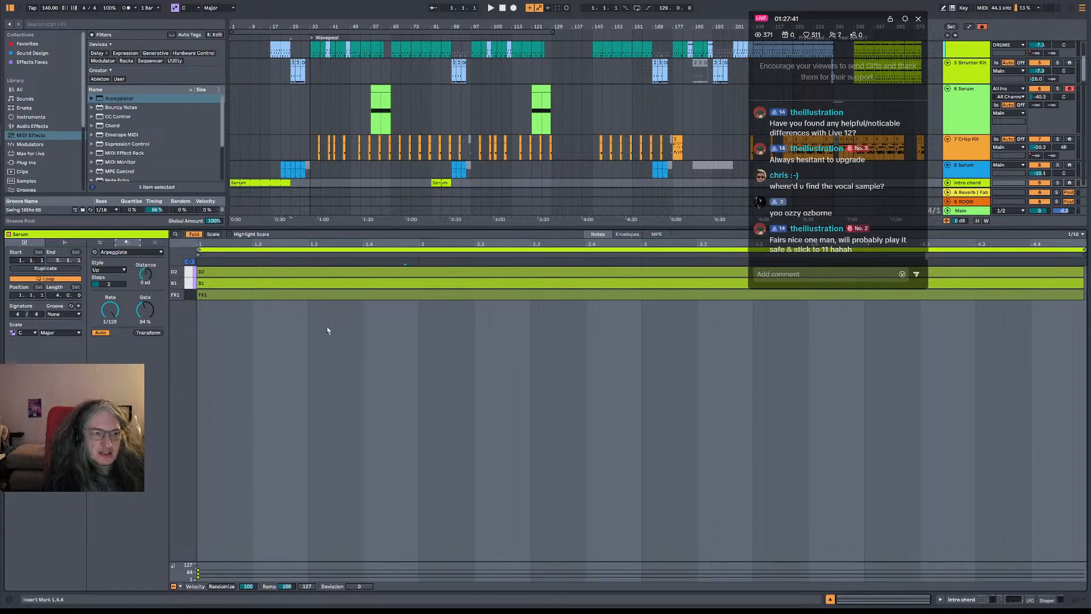
left_click(268, 274)
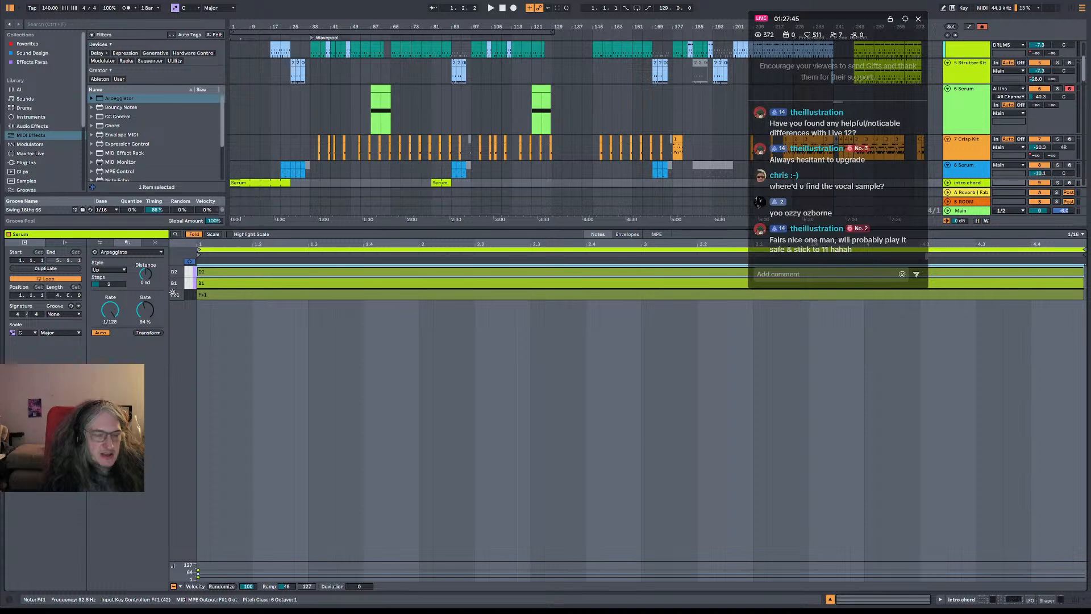
left_click(120, 253)
left_click(121, 255)
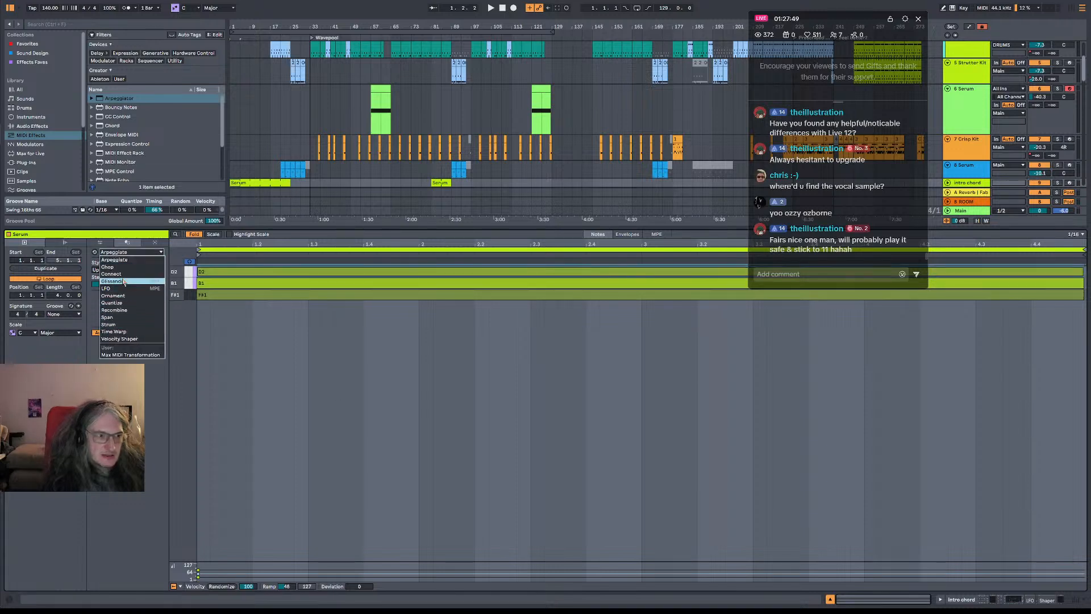
left_click(129, 246)
Compare the intro chord clip's Rhythm generator with the Arpeggiate transformation, then show the pitch and time tools
left_click(148, 245)
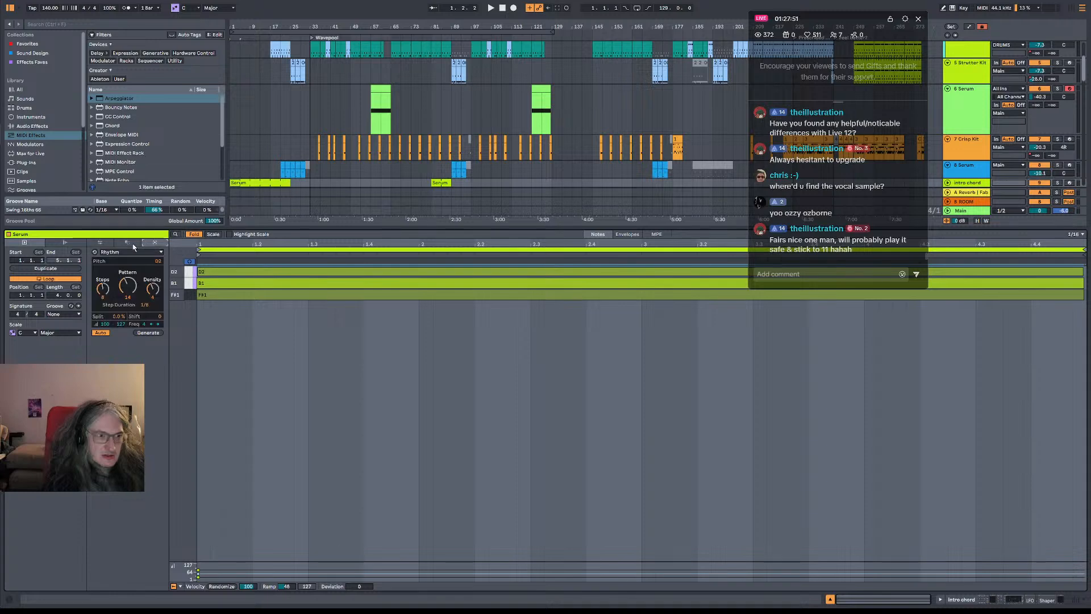
left_click(134, 244)
left_click(159, 243)
left_click(127, 243)
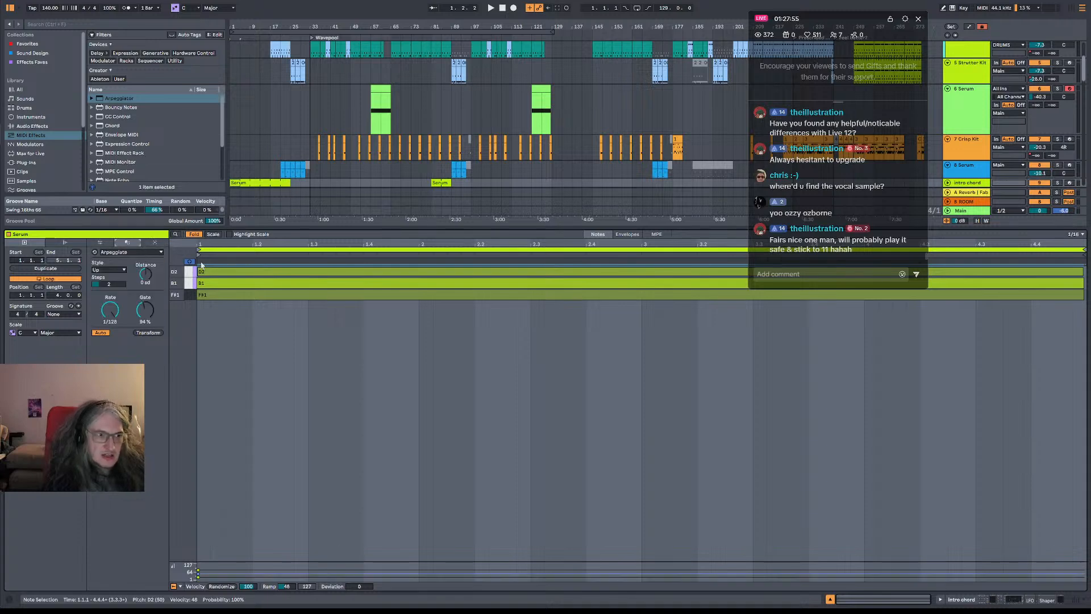
left_click(159, 243)
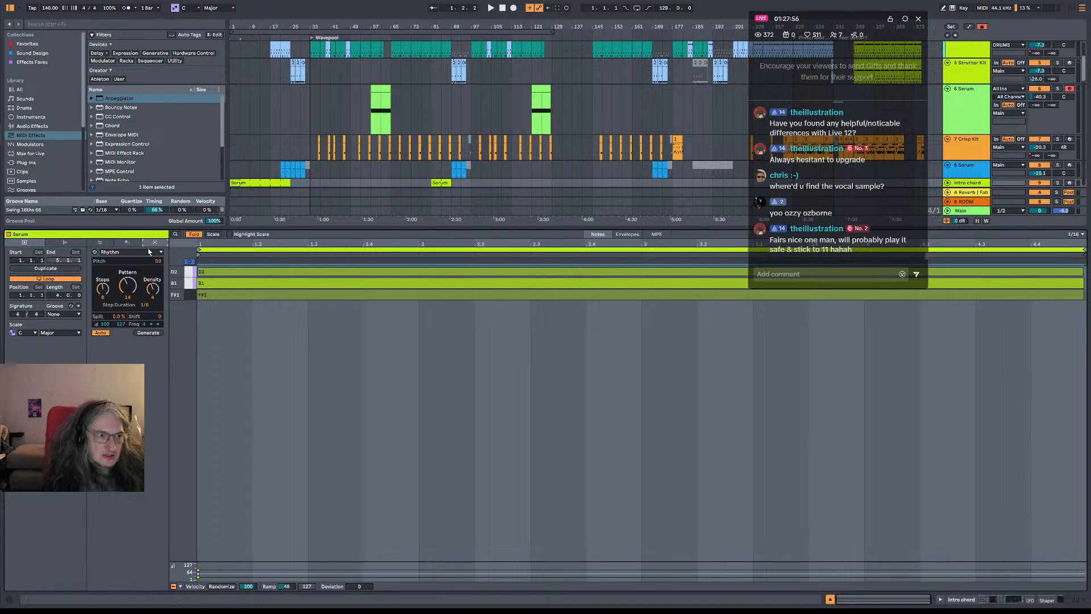
left_click(115, 244)
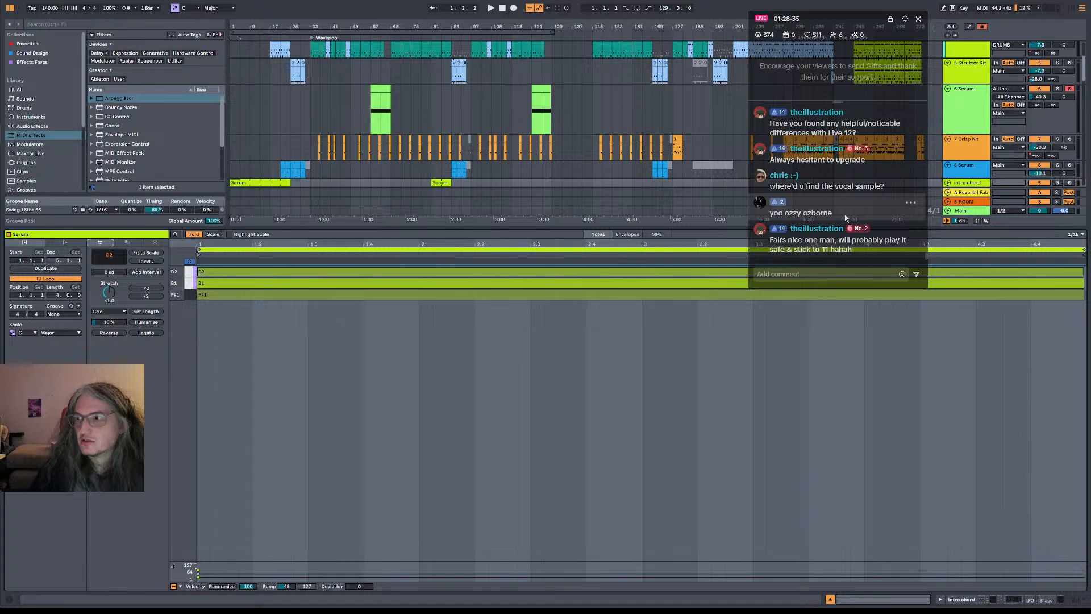
Inspect the notes of the tune control clip and the sample of the vocal clip at bar 17
scroll(901, 188, "up", 1)
scroll(902, 189, "down", 1)
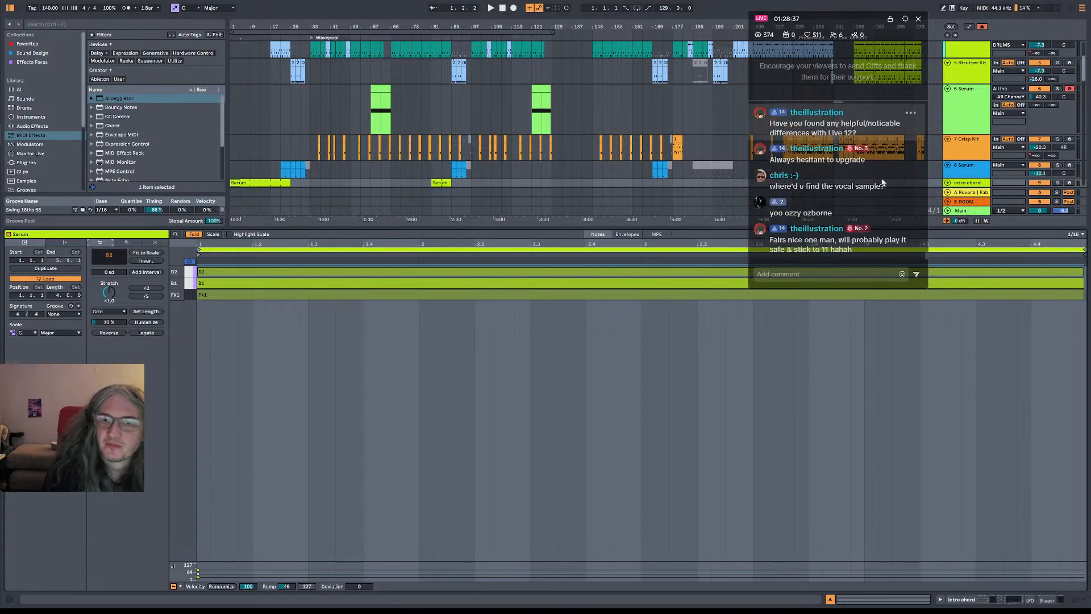
scroll(906, 196, "up", 1)
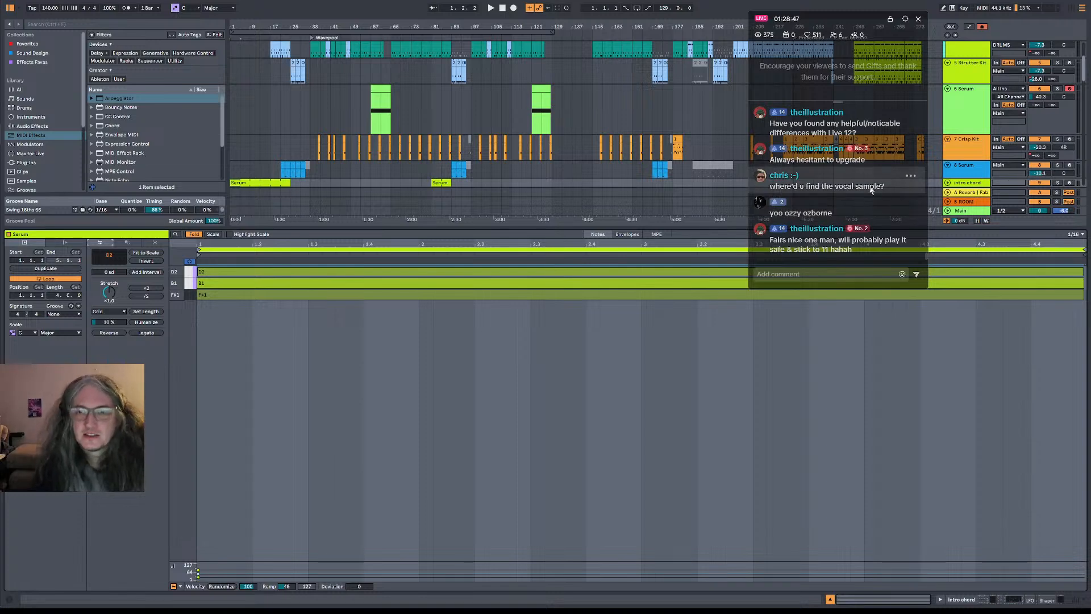
scroll(247, 165, "down", 1)
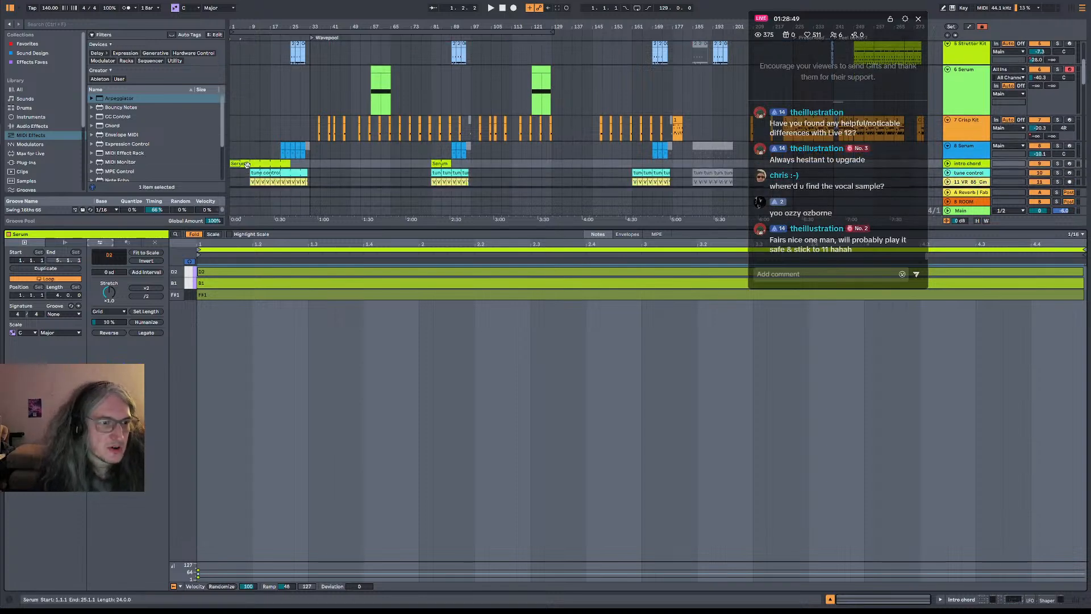
scroll(247, 165, "down", 2)
left_click(270, 144)
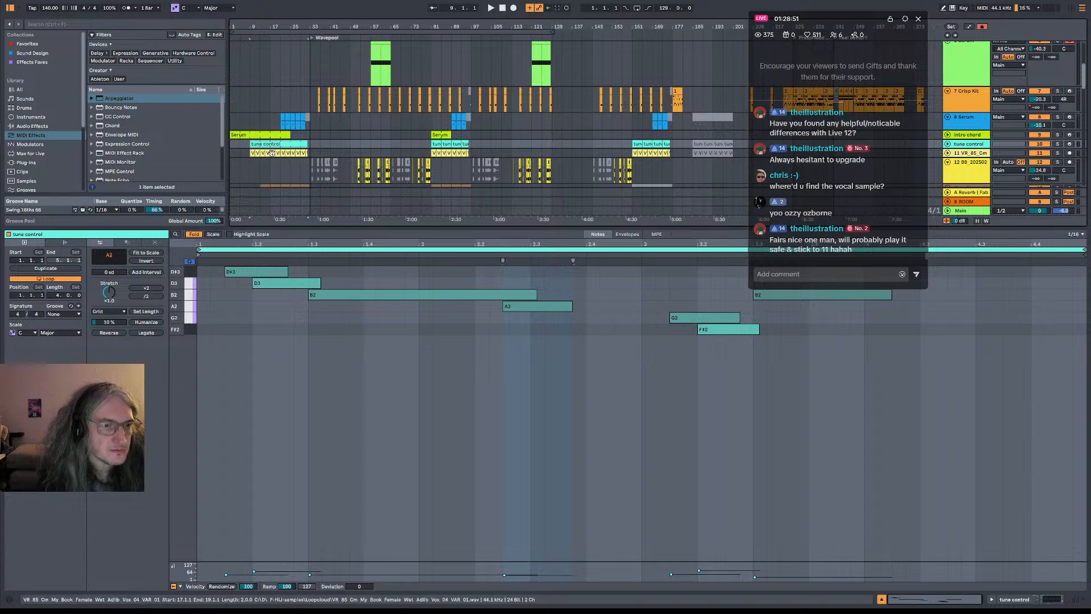
left_click(271, 152)
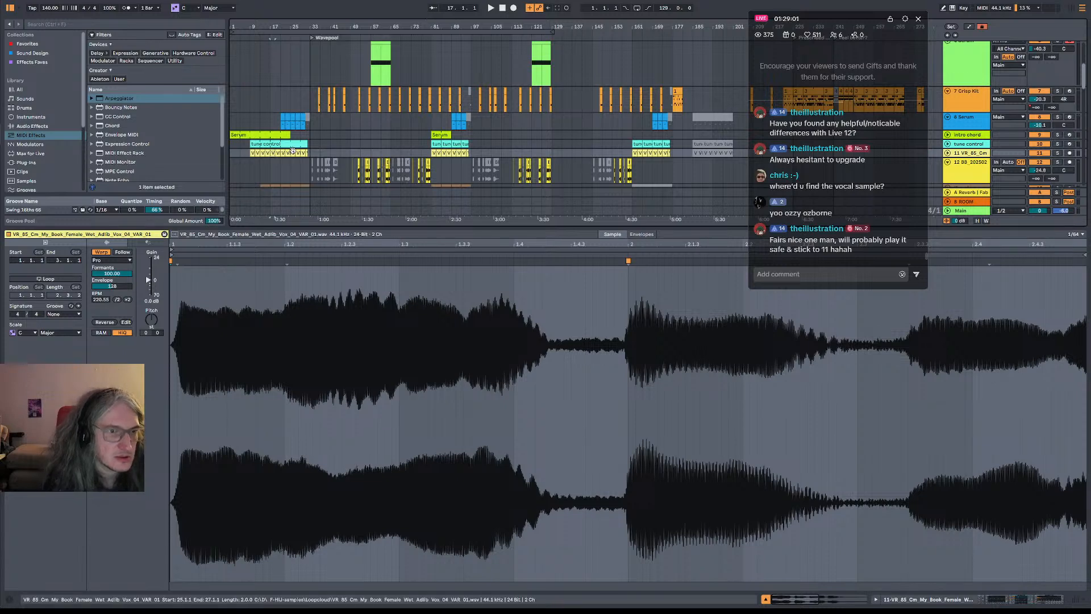
Turn off Auto Shift on vocal track 11, solo the track and audition it from bar 17
left_click(981, 164)
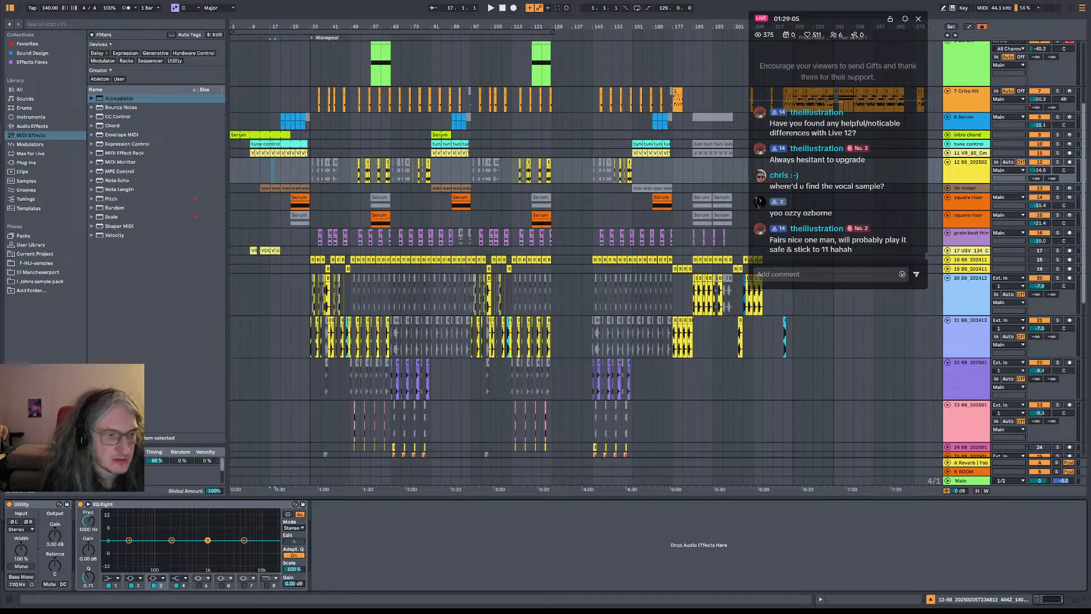
left_click(964, 153)
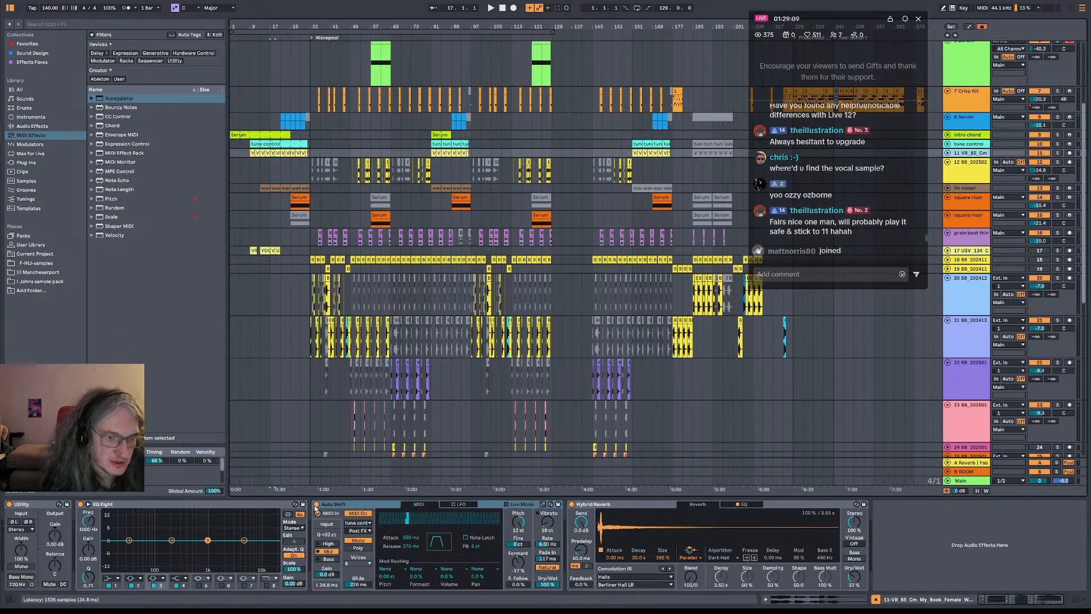
key("space")
left_click(318, 504)
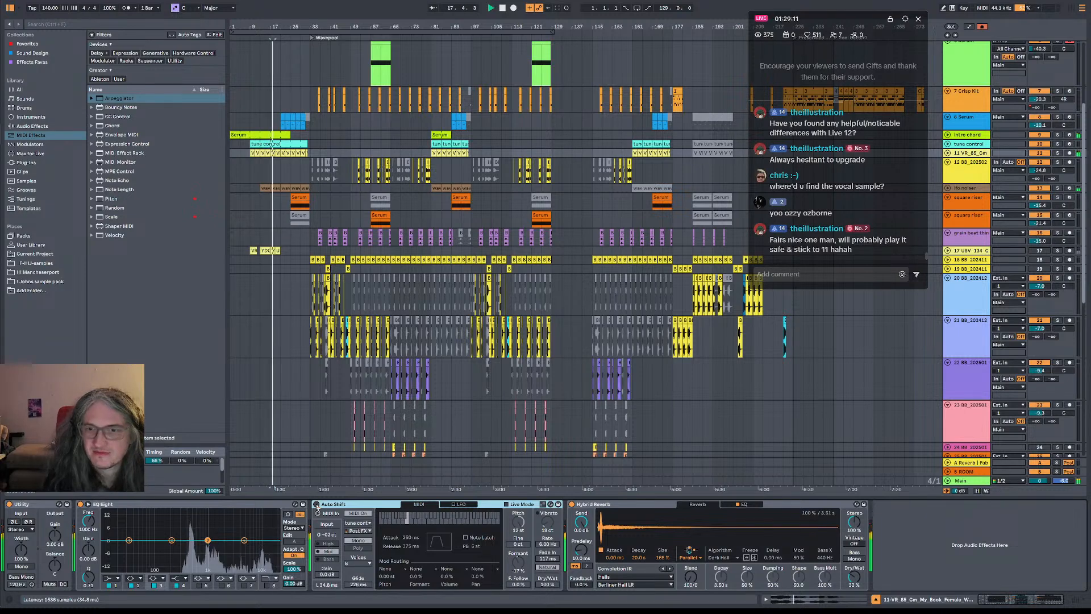
left_click(1060, 154)
key("space")
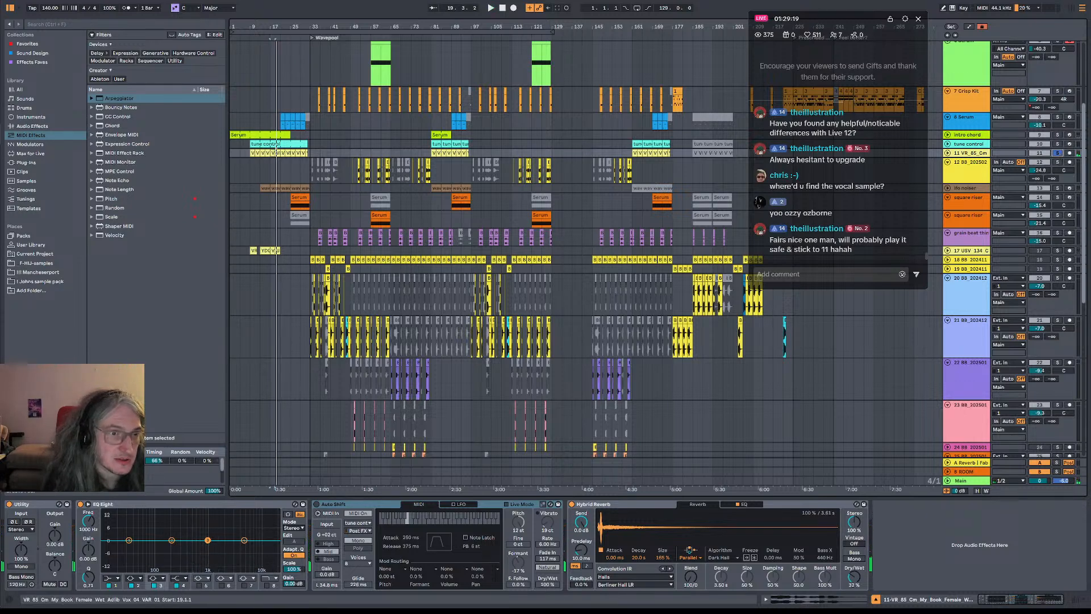
Stop playback, open the vocal clip at bar 19 on track 11 and audition its sample
key("space")
double_click(278, 153)
key("space")
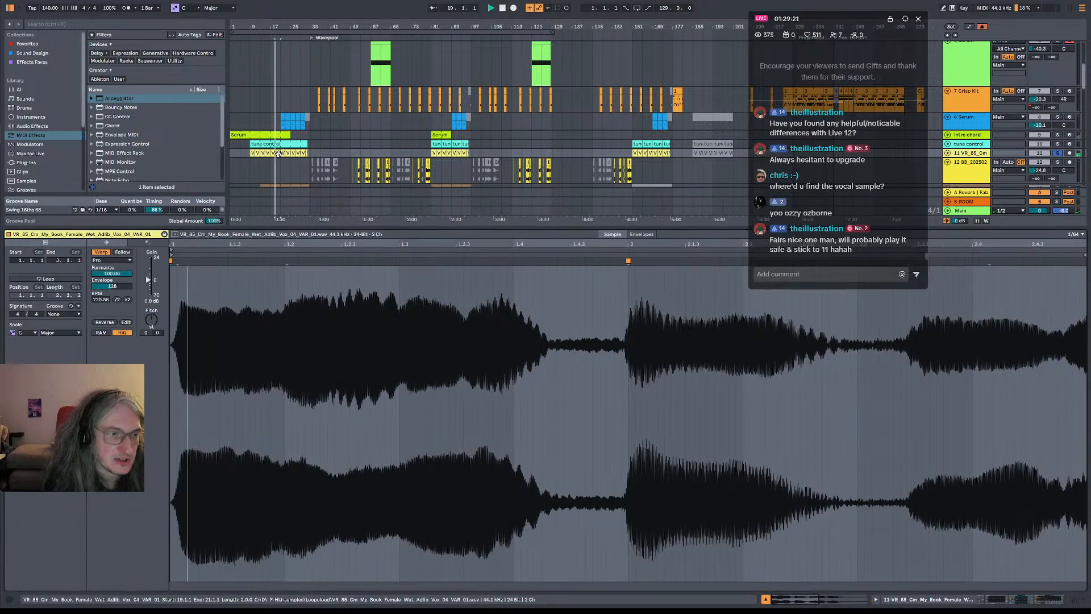
key("space")
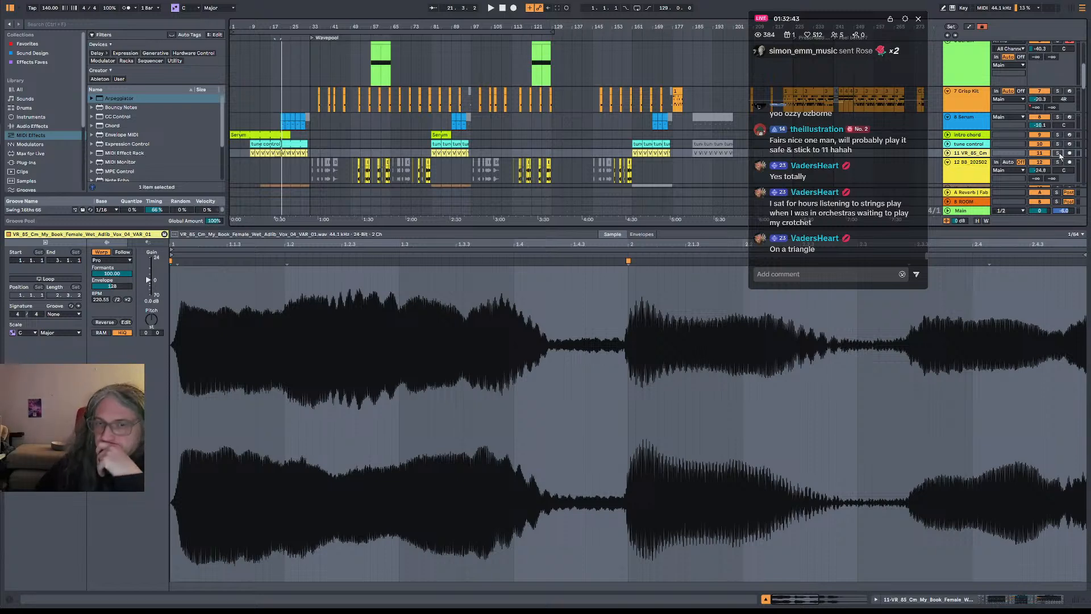
scroll(856, 204, "up", 2)
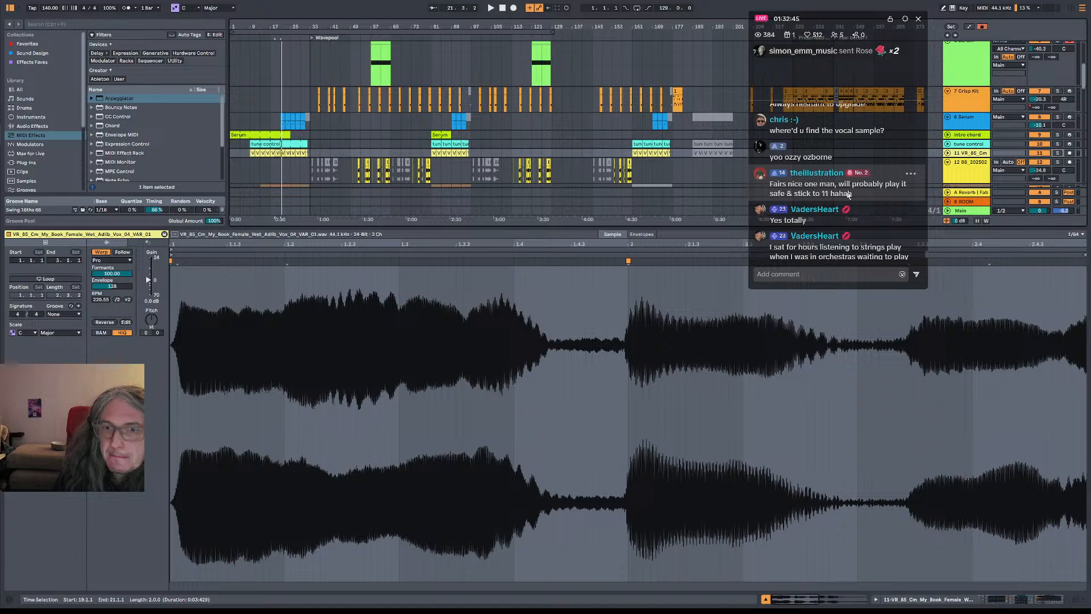
scroll(860, 202, "down", 2)
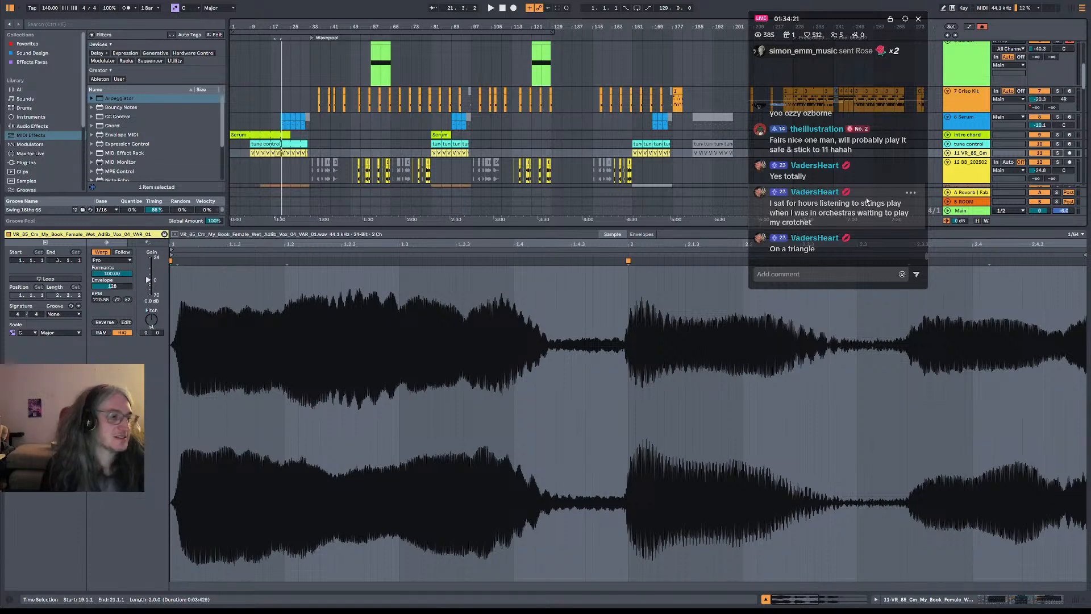
scroll(867, 201, "up", 3)
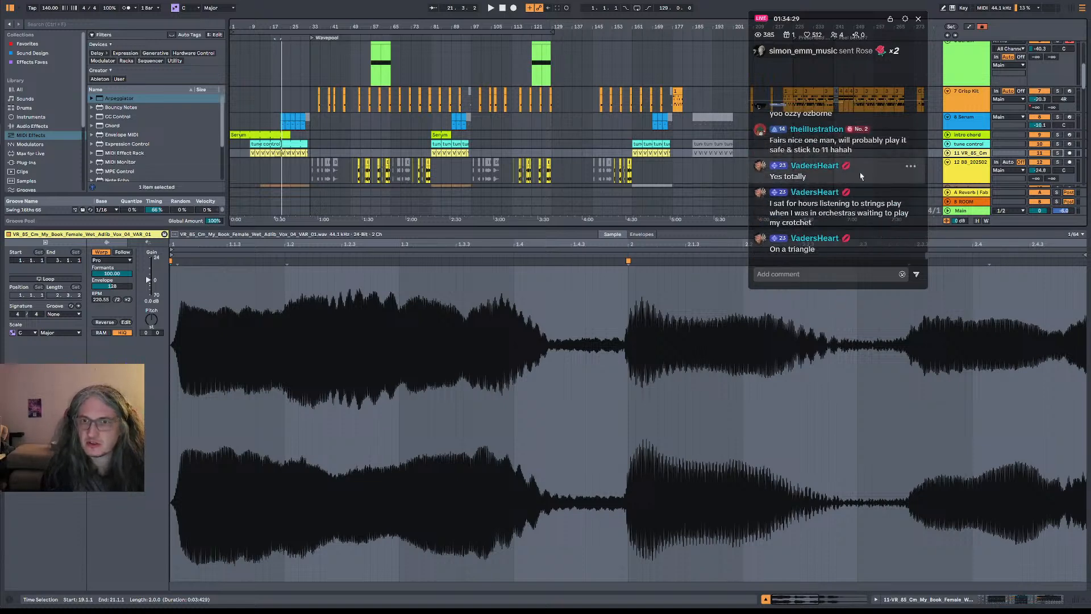
scroll(835, 168, "up", 2)
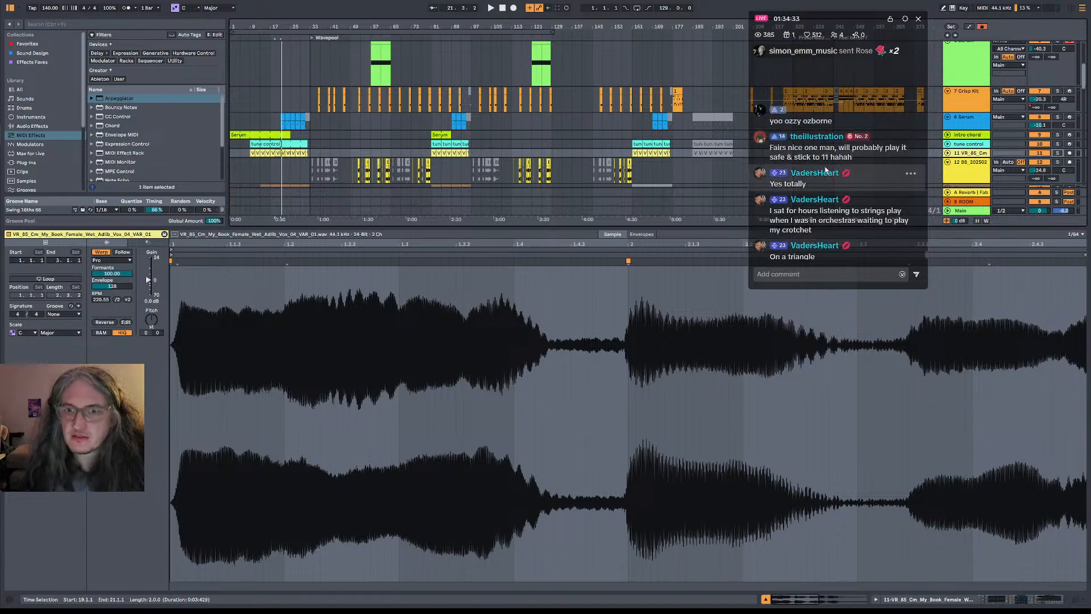
scroll(830, 170, "up", 3)
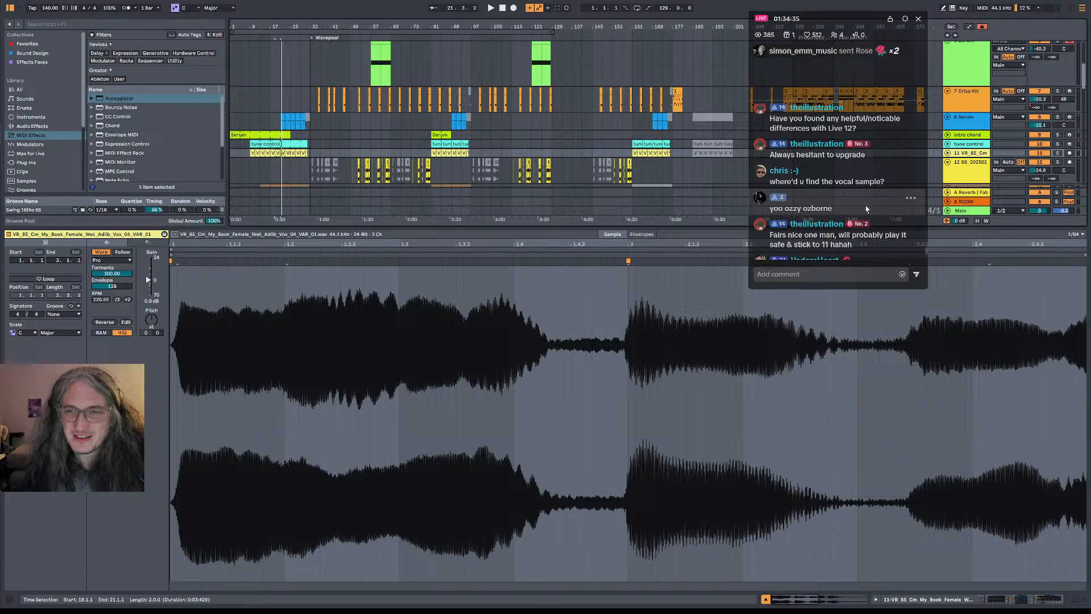
scroll(841, 182, "down", 3)
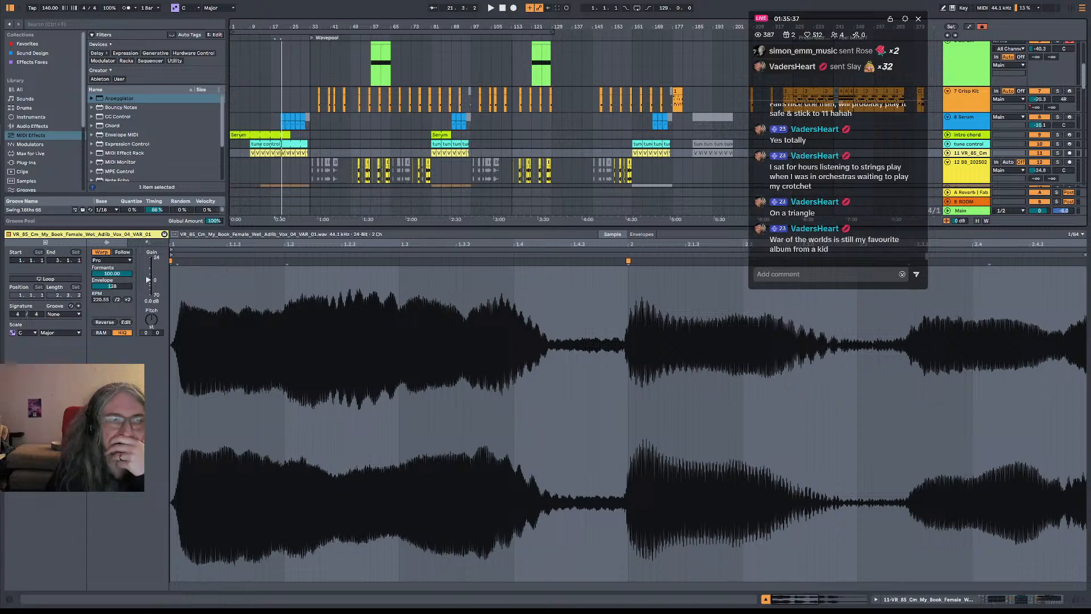
Select all arrangement content within the 129-bar loop range starting at bar 1
left_click(481, 31)
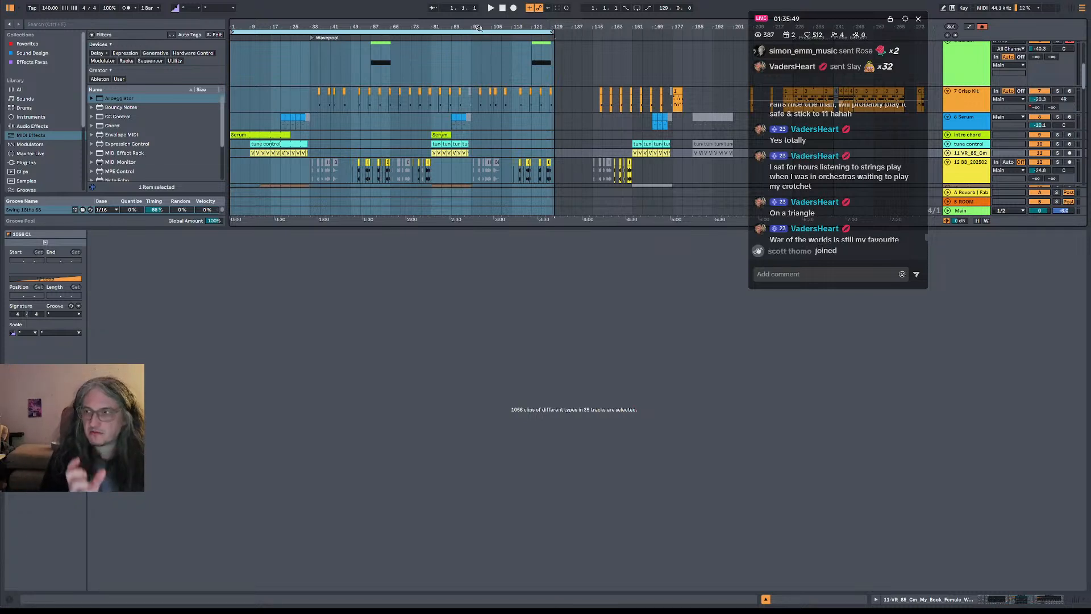
right_click(476, 181)
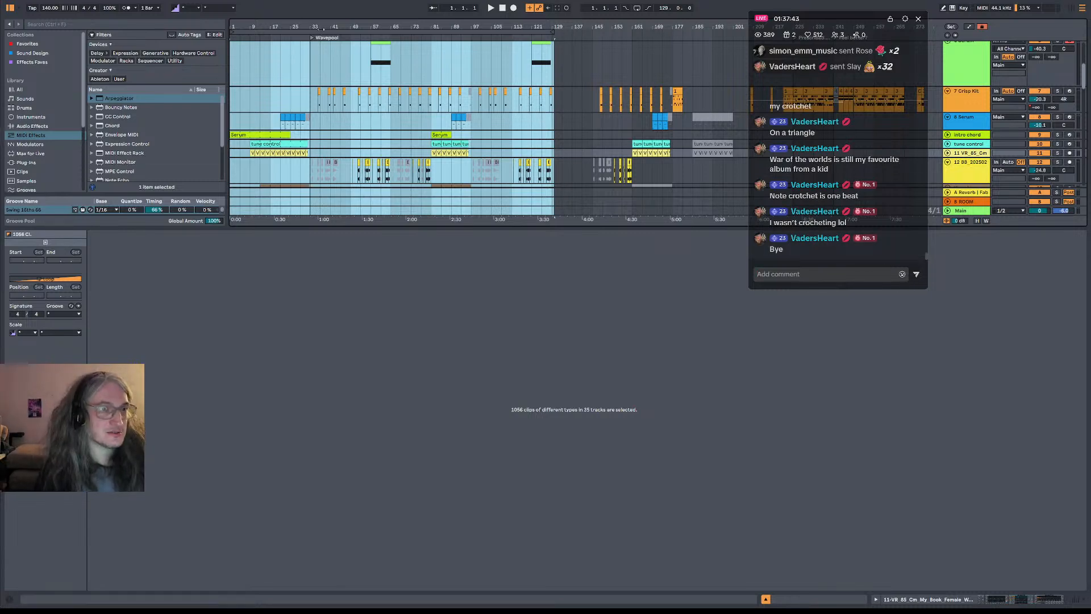
left_click(324, 31)
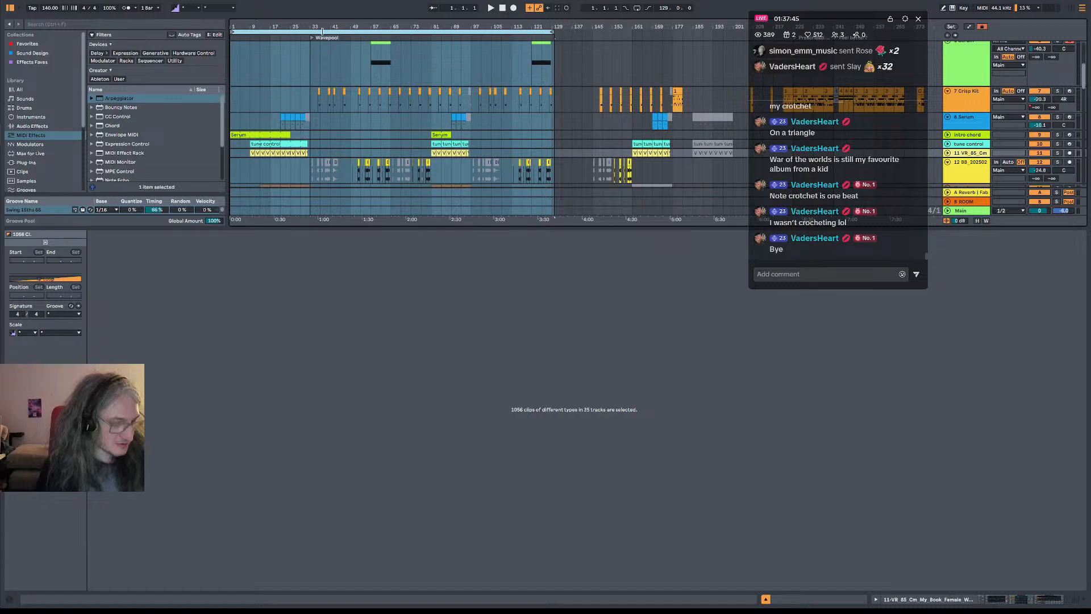
Save the Live Set under a new name and open the audio export settings for the selected range
key("ctrl+shift+s")
key("Return")
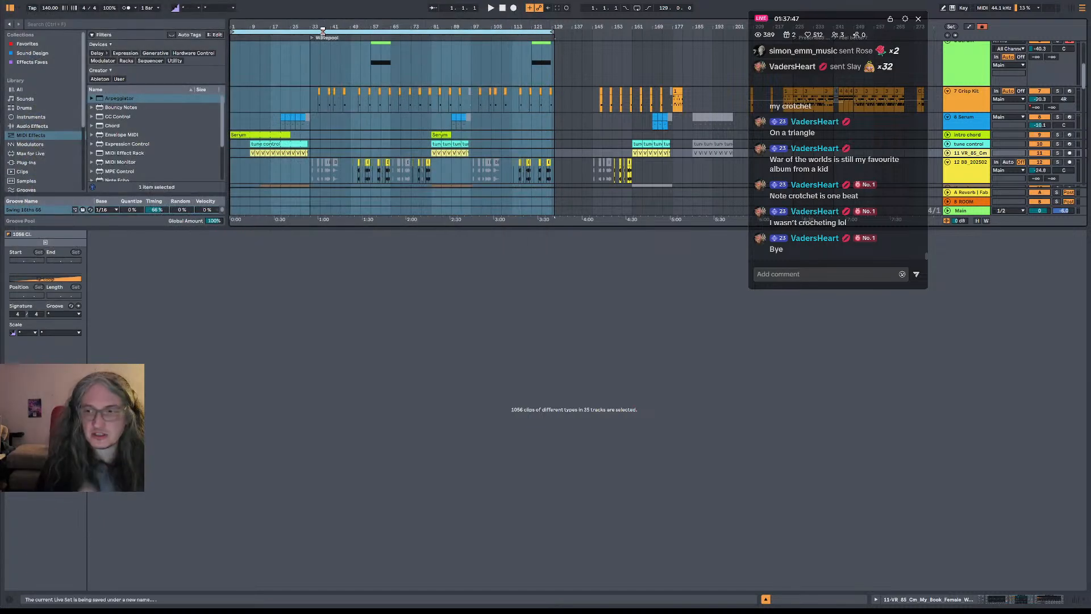
key("ctrl+shift+r")
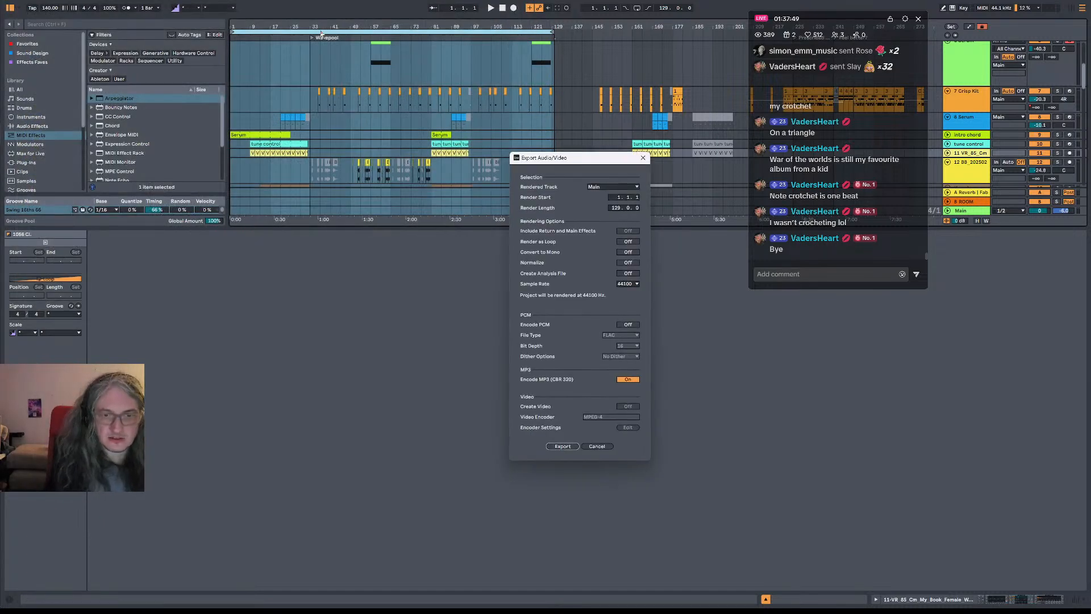